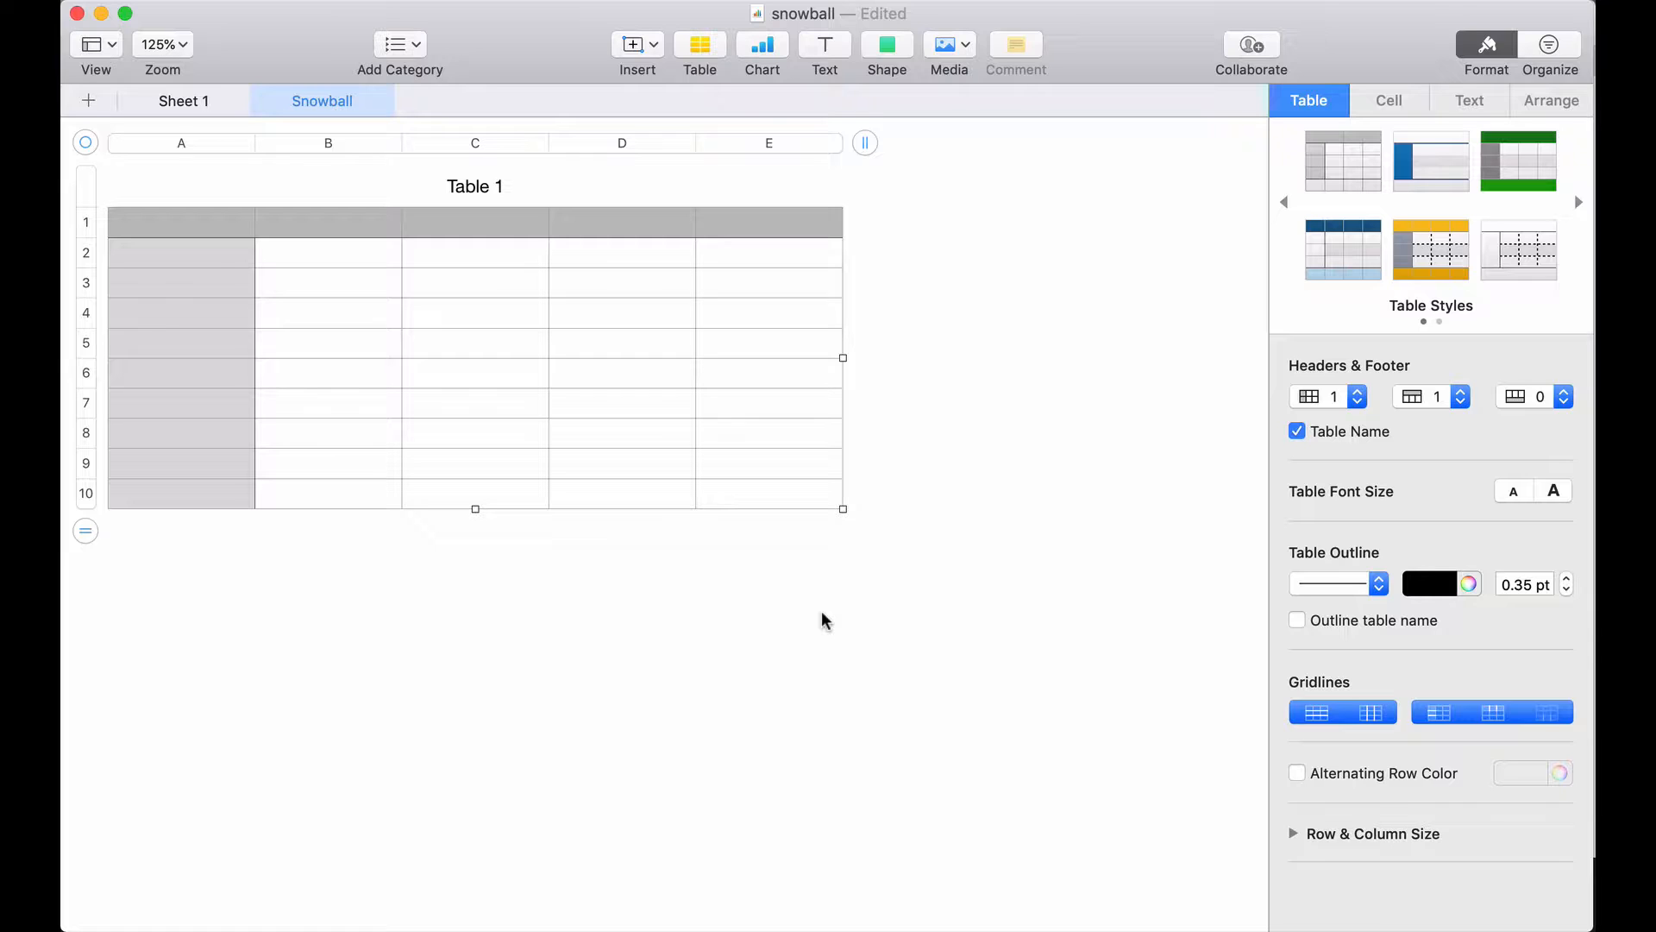
- Rename Table 1 as Debt and apply the table style with a blue header column
{"action": "left_click", "coordinate": [608, 278]}
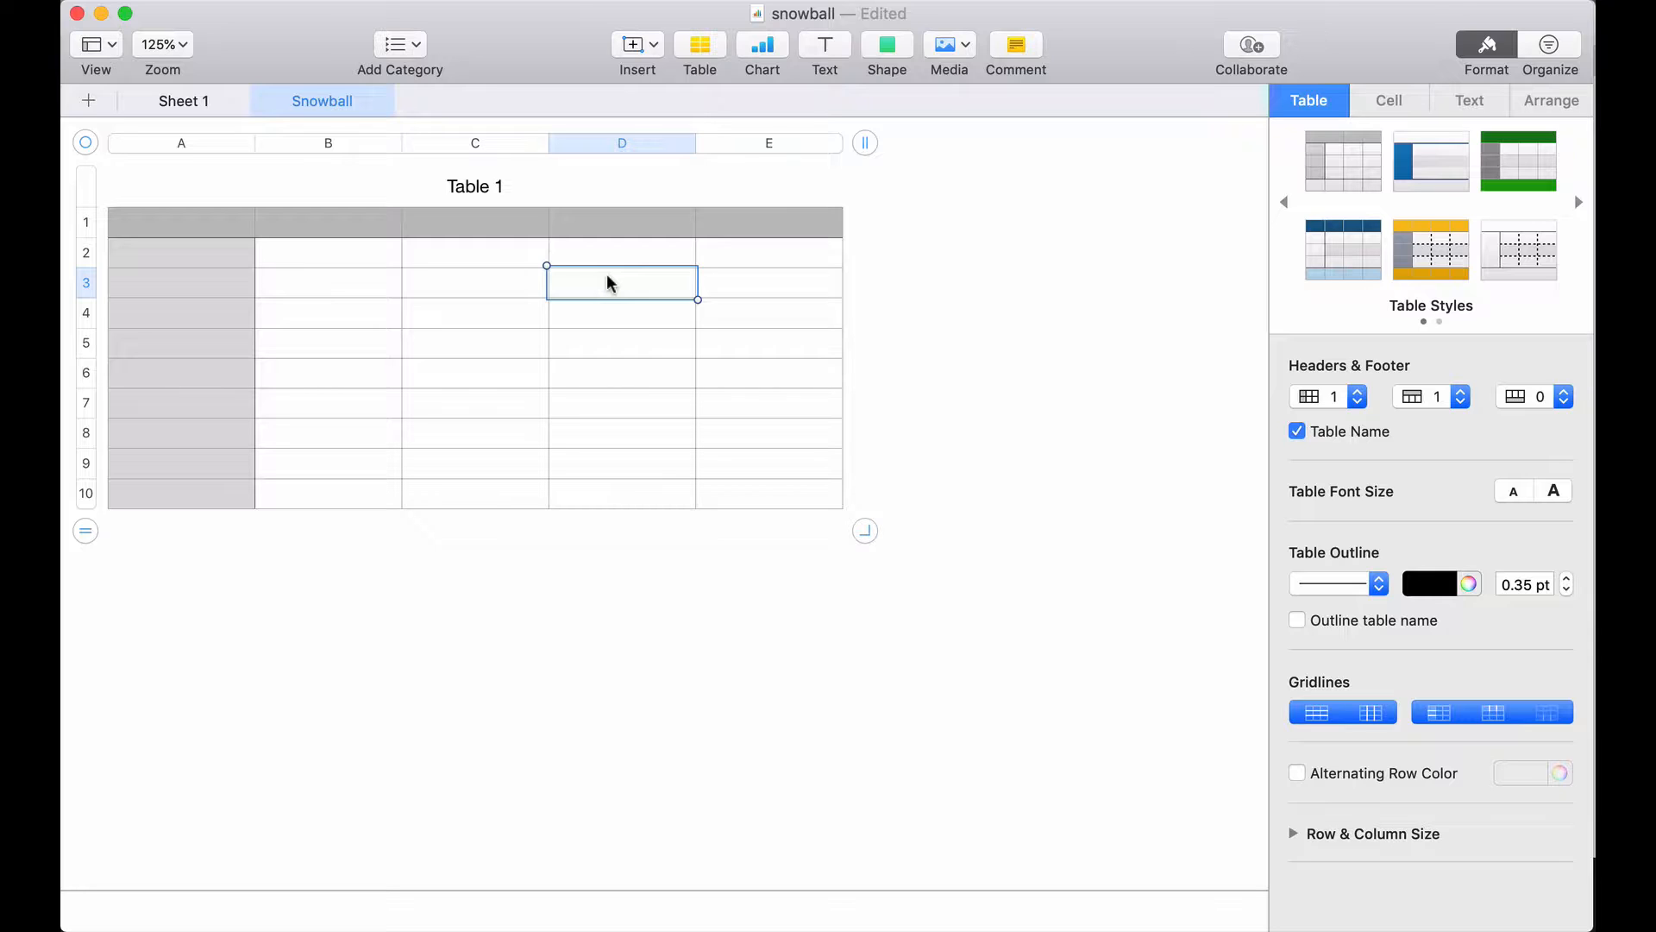
{"action": "left_click", "coordinate": [515, 188]}
{"action": "left_click_drag", "start_coordinate": [515, 185], "coordinate": [429, 183]}
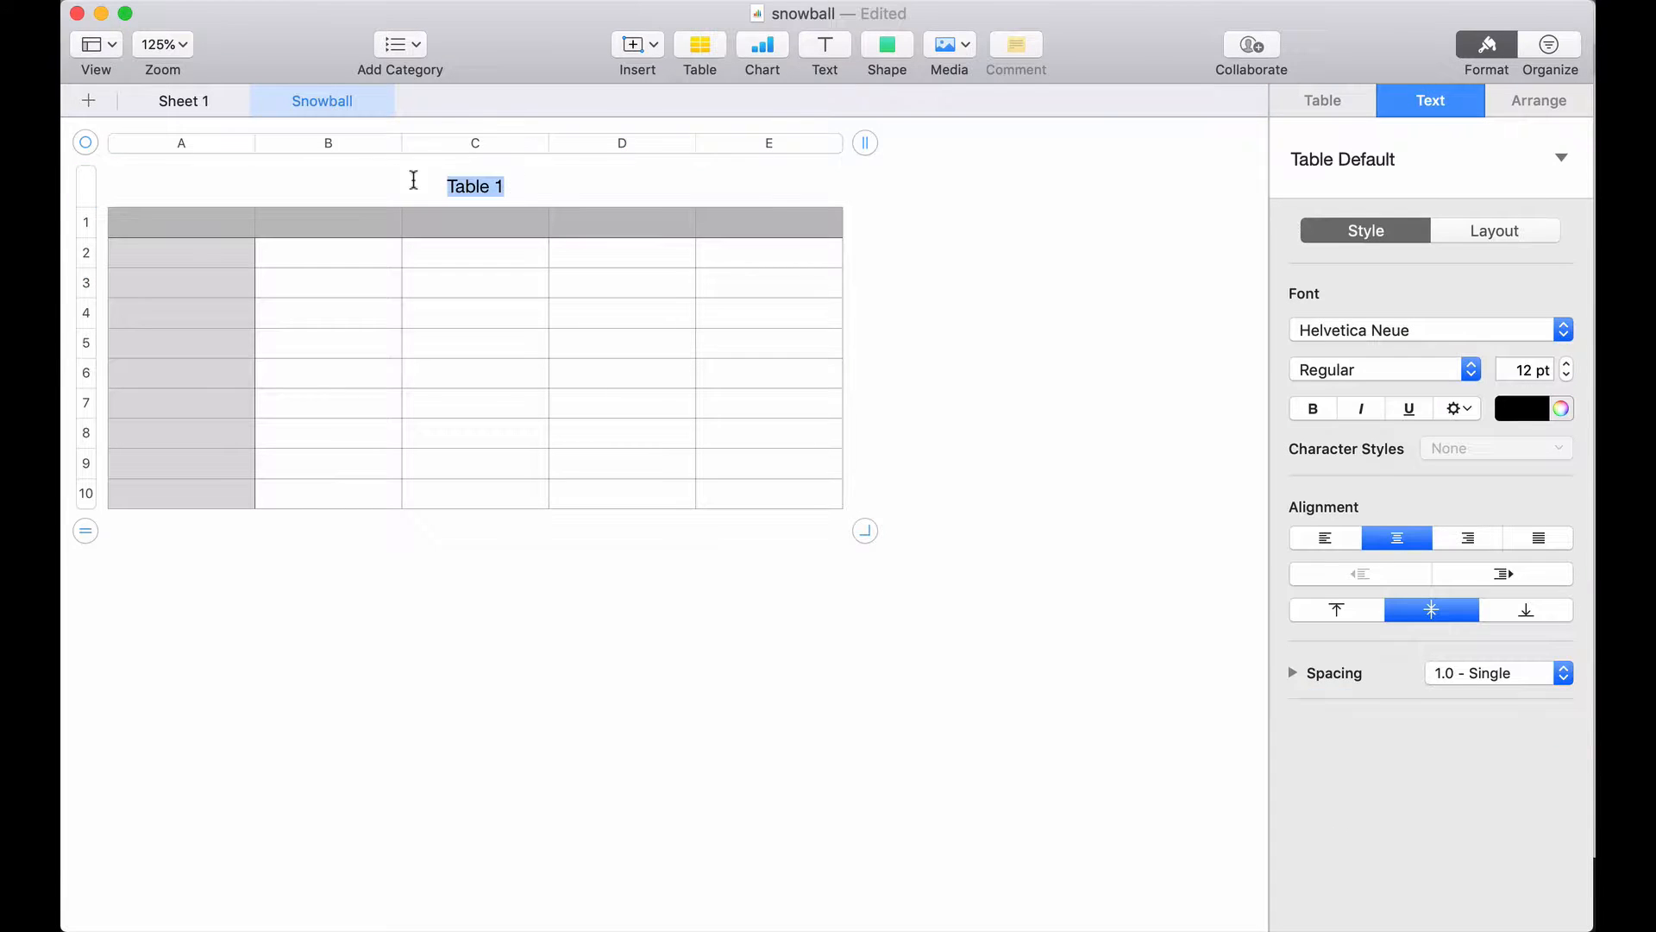
{"action": "type", "text": "Debt"}
{"action": "key", "text": "Return"}
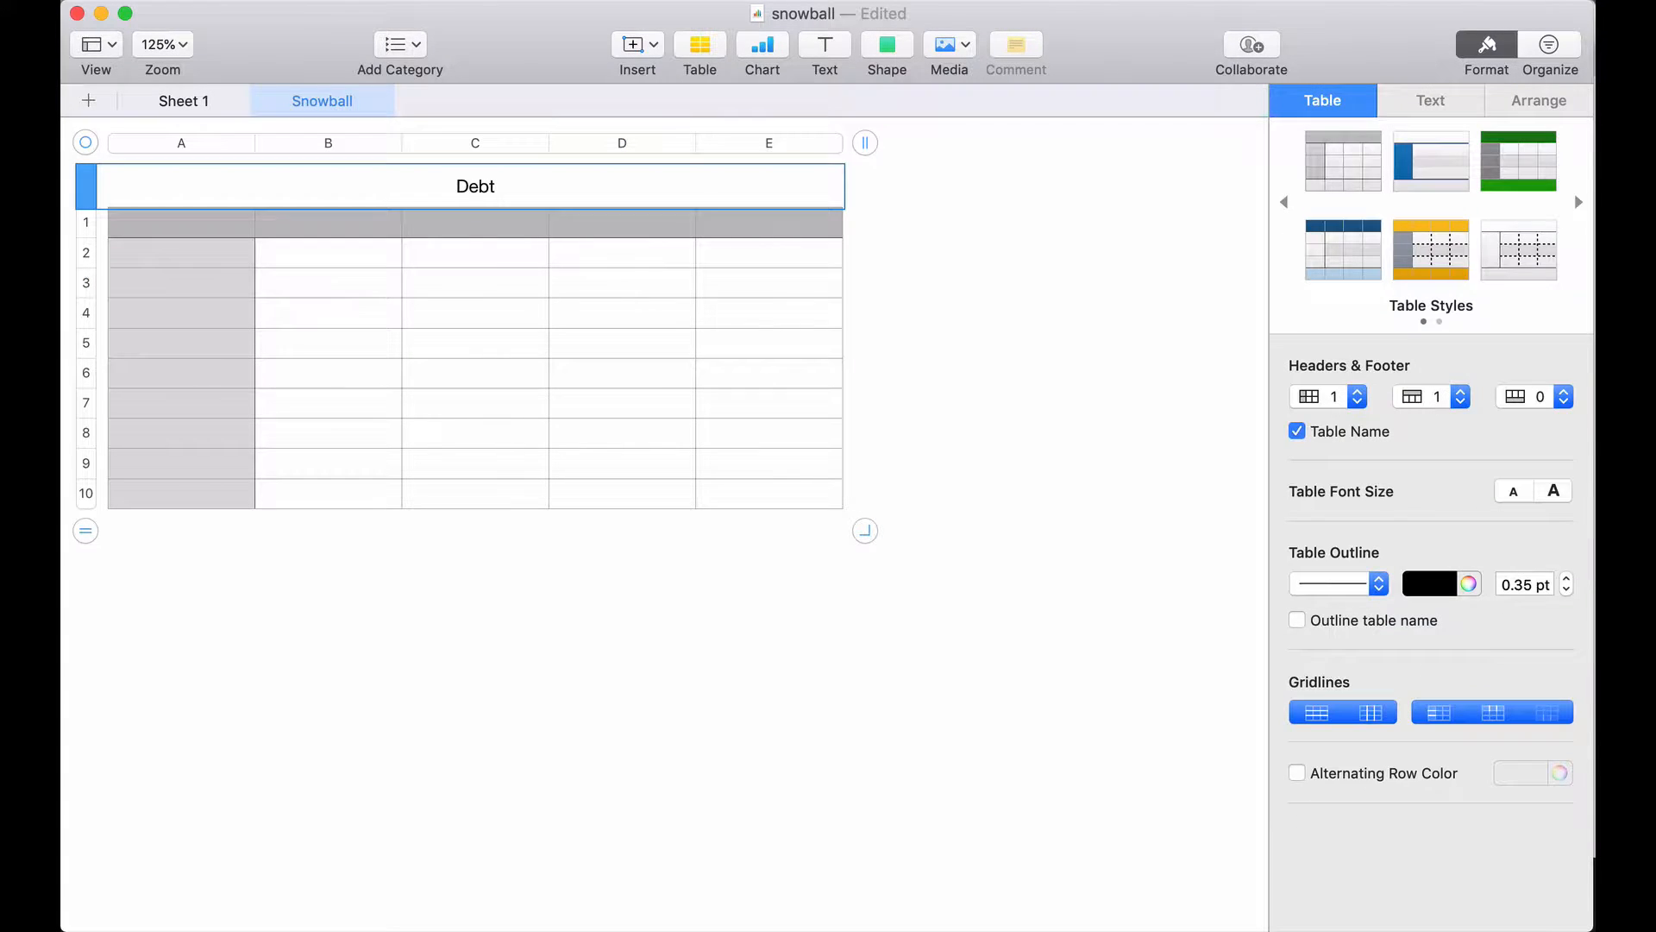
{"action": "left_click", "coordinate": [490, 255]}
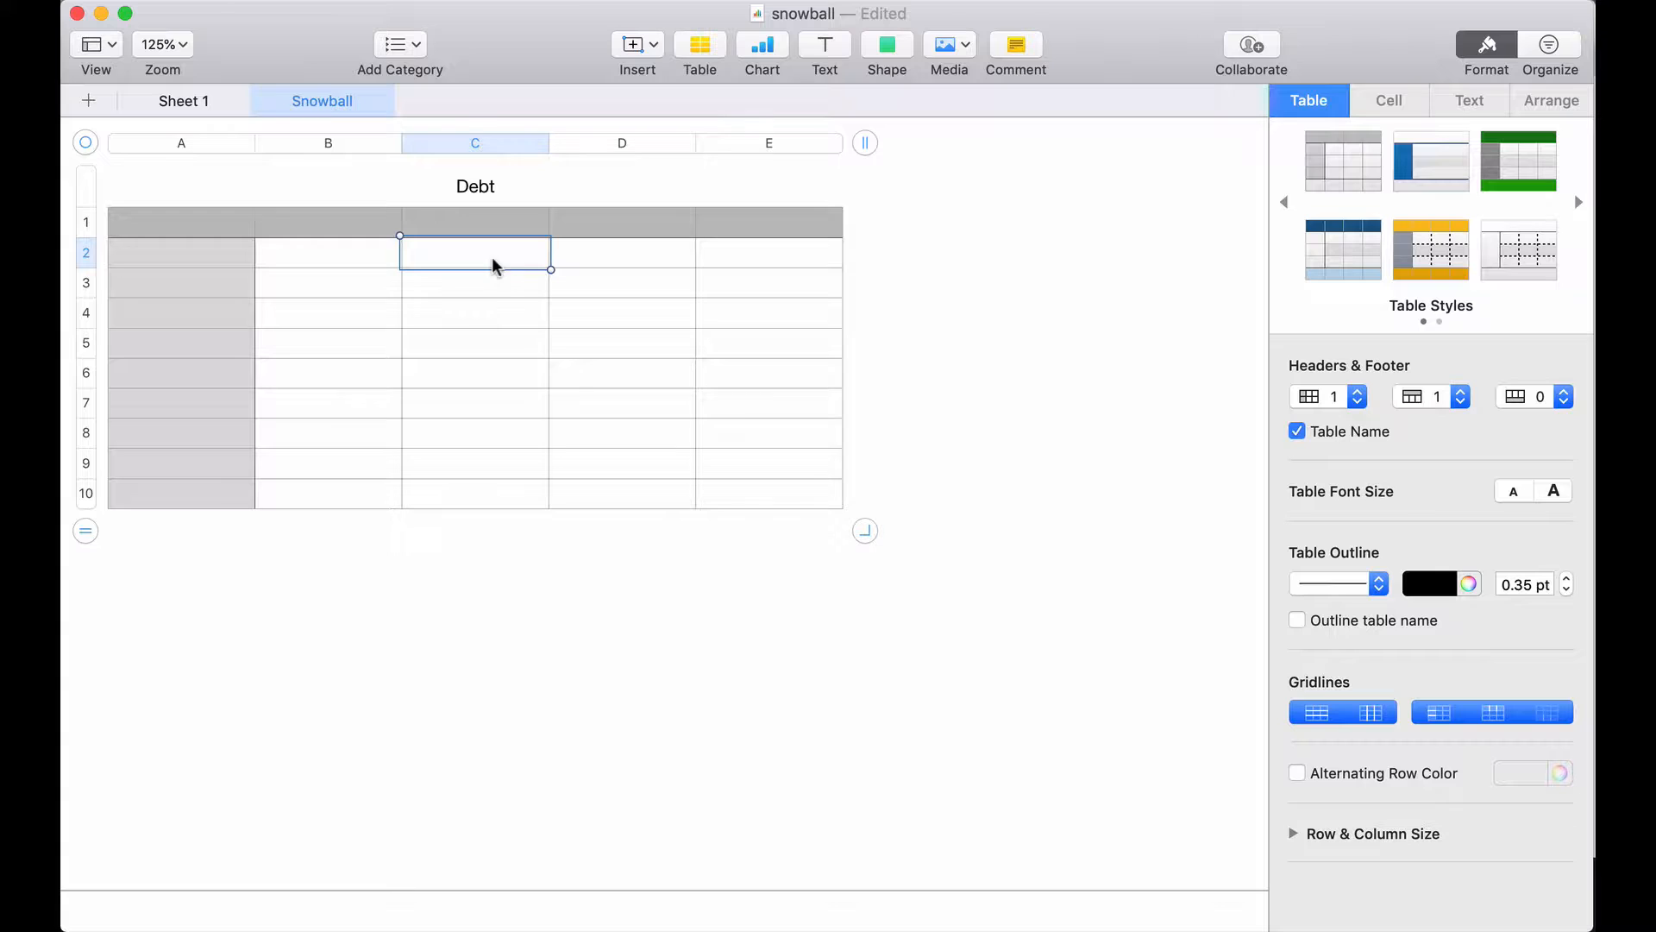
{"action": "left_click", "coordinate": [1416, 175]}
- Enter the column headers Debt, Starting Balance, Rate, Payments and Adjusted Payment in row 1 of the Debt table
{"action": "left_click", "coordinate": [170, 223]}
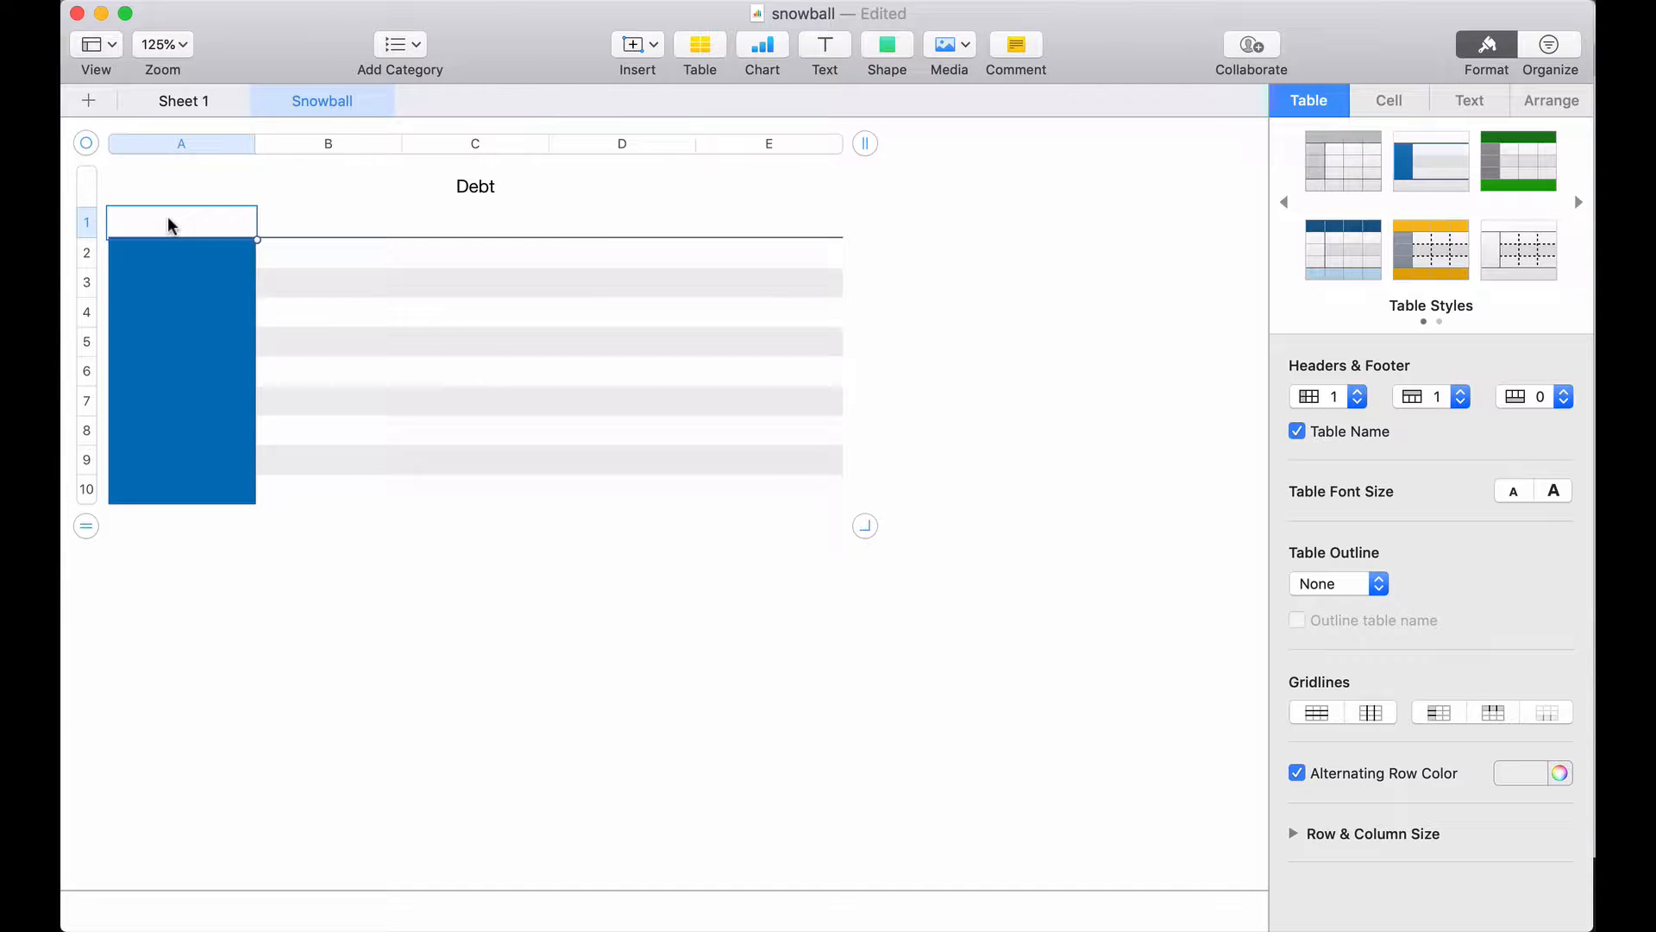
{"action": "type", "text": "Debt"}
{"action": "key", "text": "Tab"}
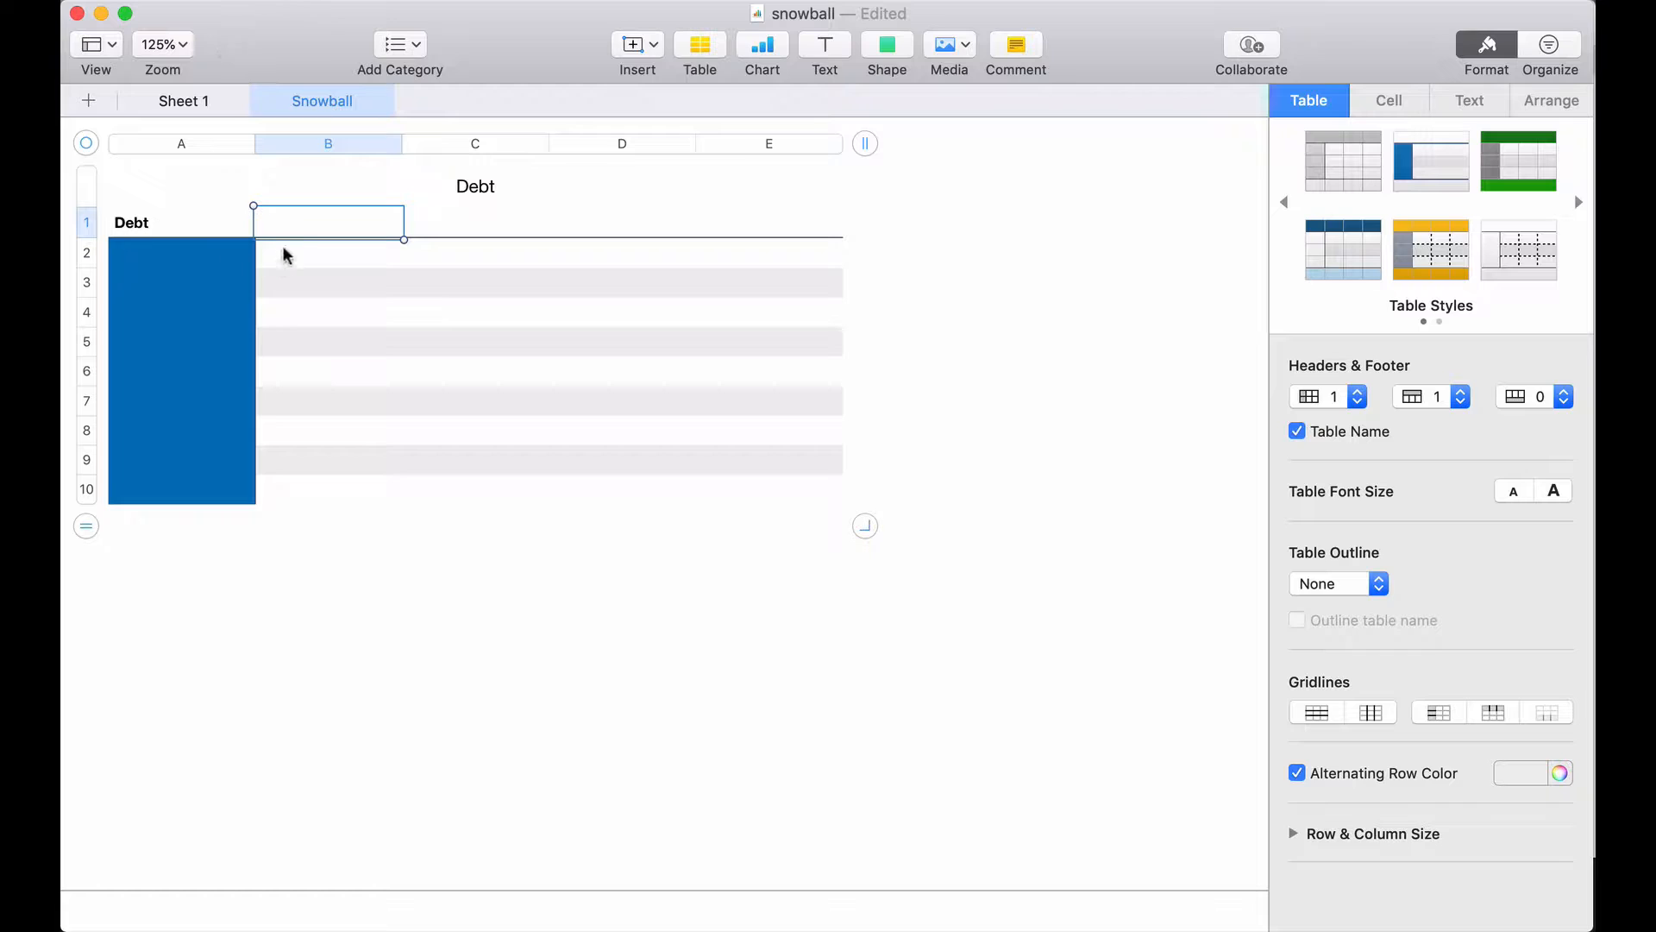
{"action": "type", "text": "Starti"}
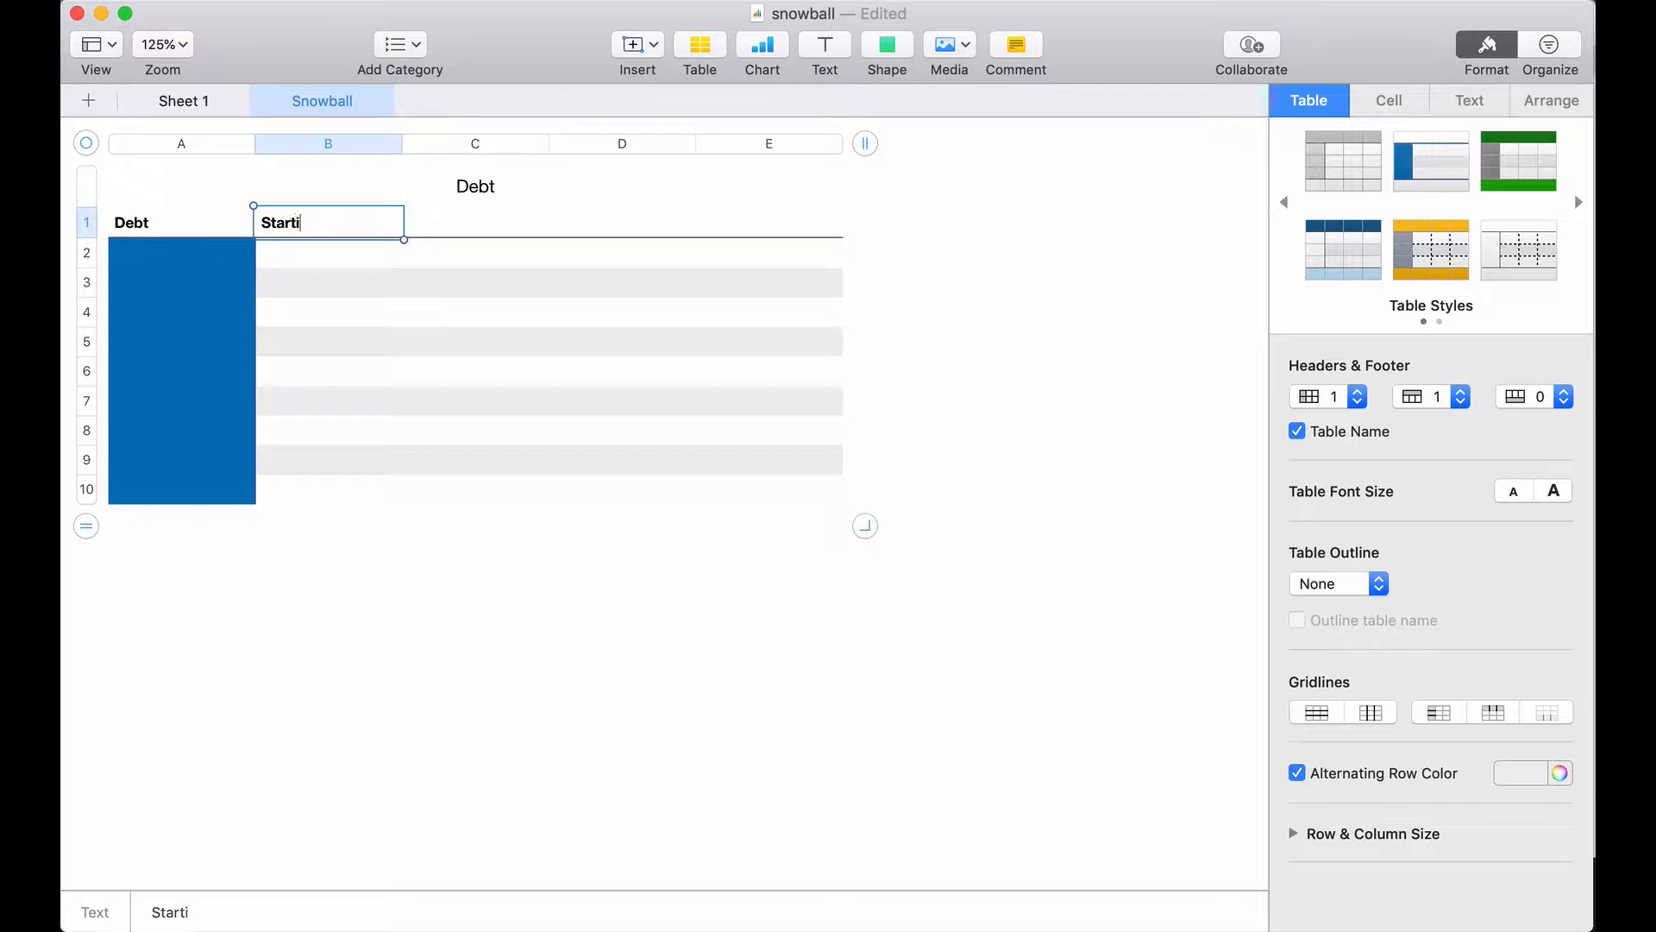
{"action": "type", "text": "ng Balance"}
{"action": "key", "text": "Tab"}
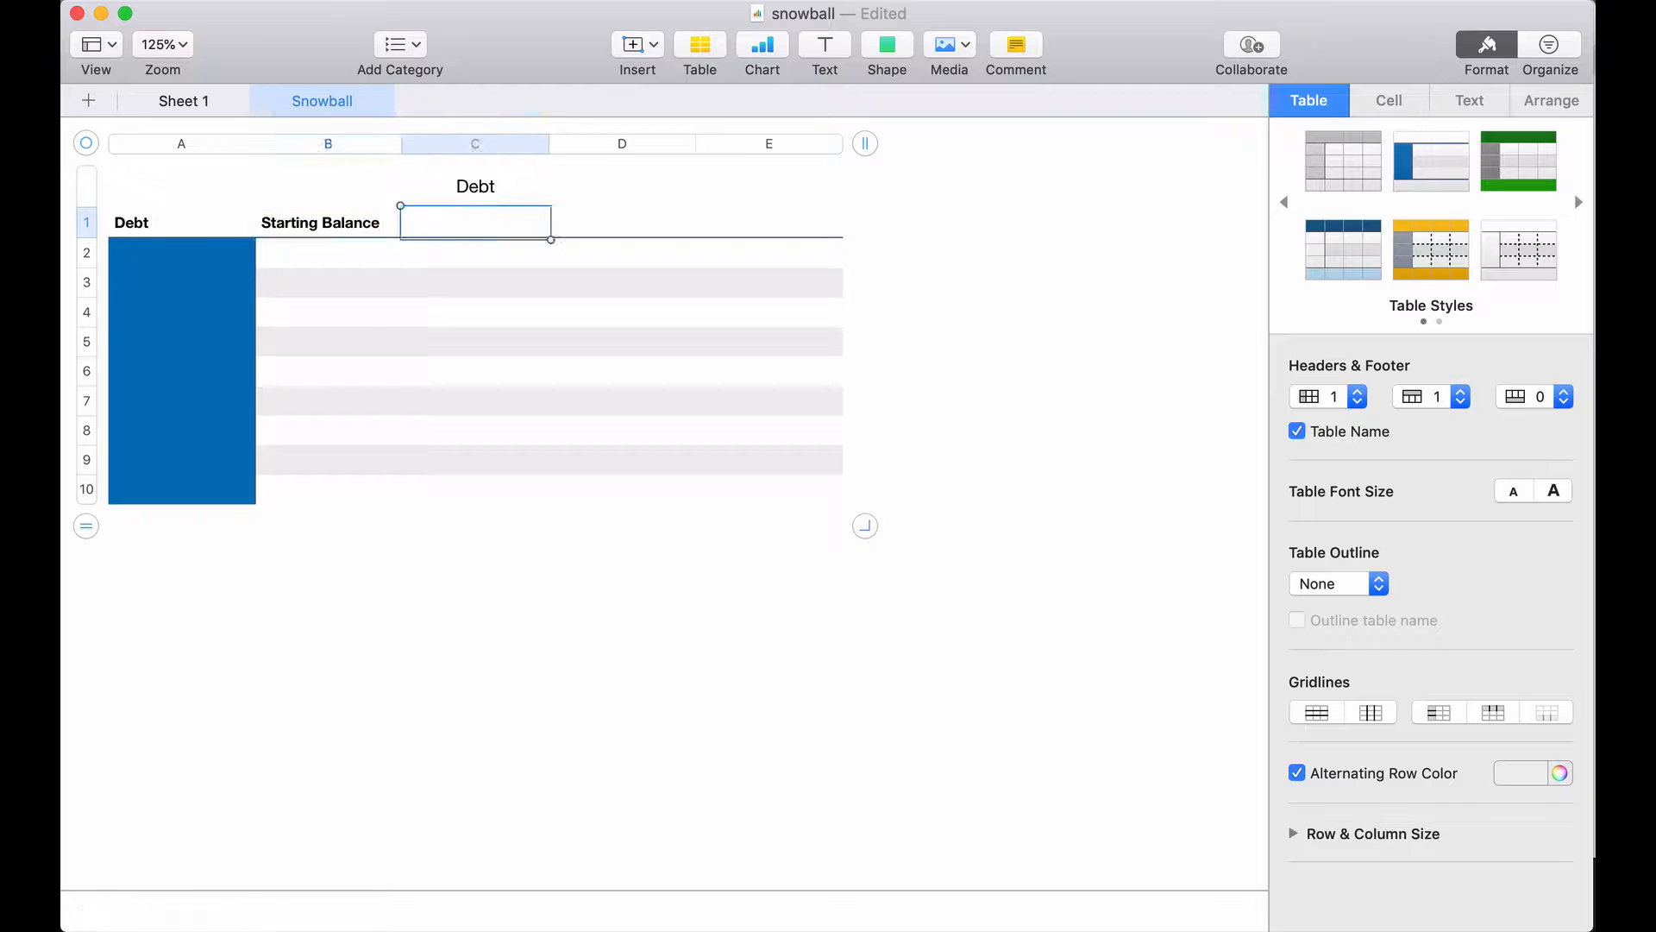
{"action": "type", "text": "Rate"}
{"action": "key", "text": "Tab"}
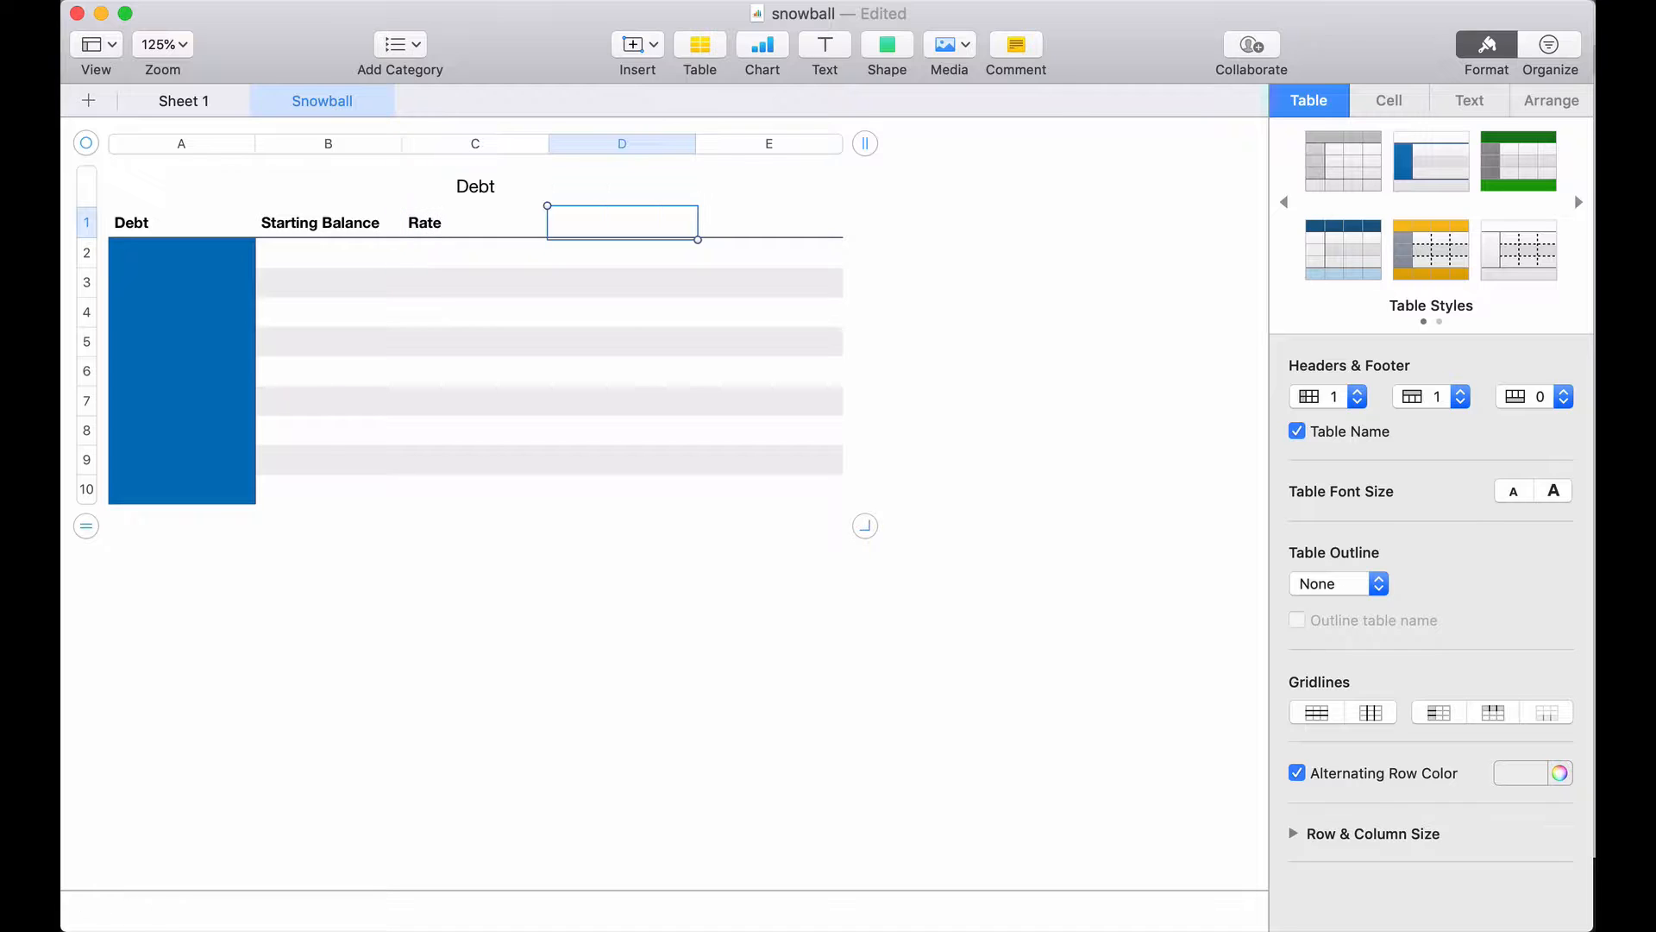
{"action": "type", "text": "Payments"}
{"action": "key", "text": "Tab"}
{"action": "type", "text": "Adju"}
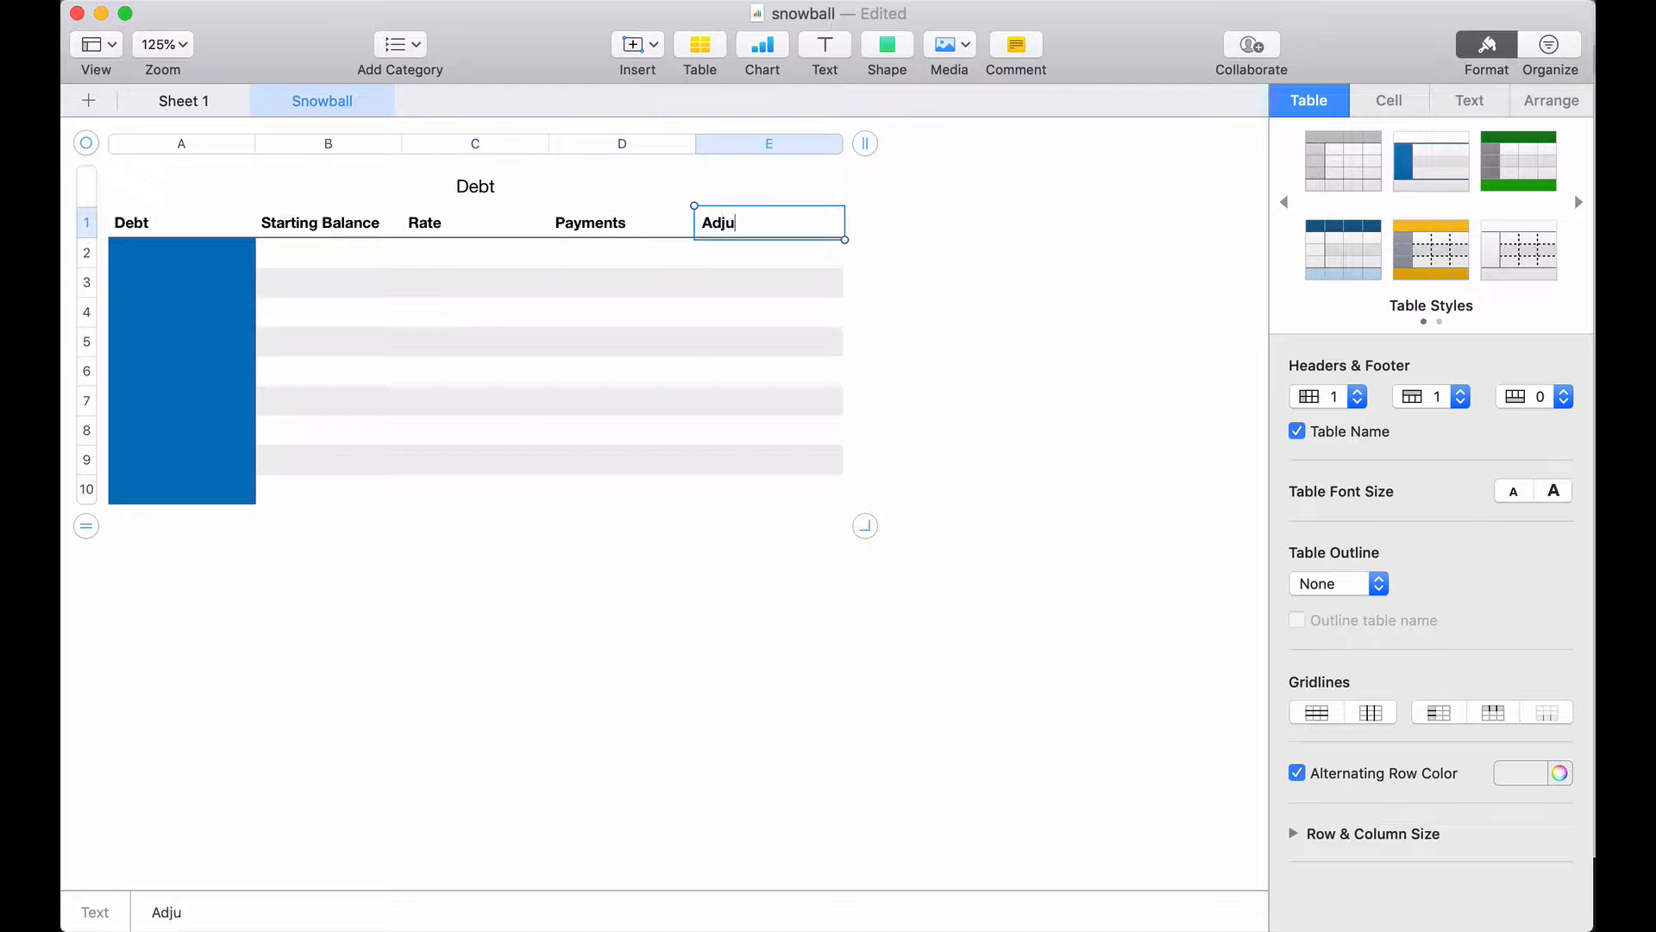
{"action": "type", "text": "sted Payment"}
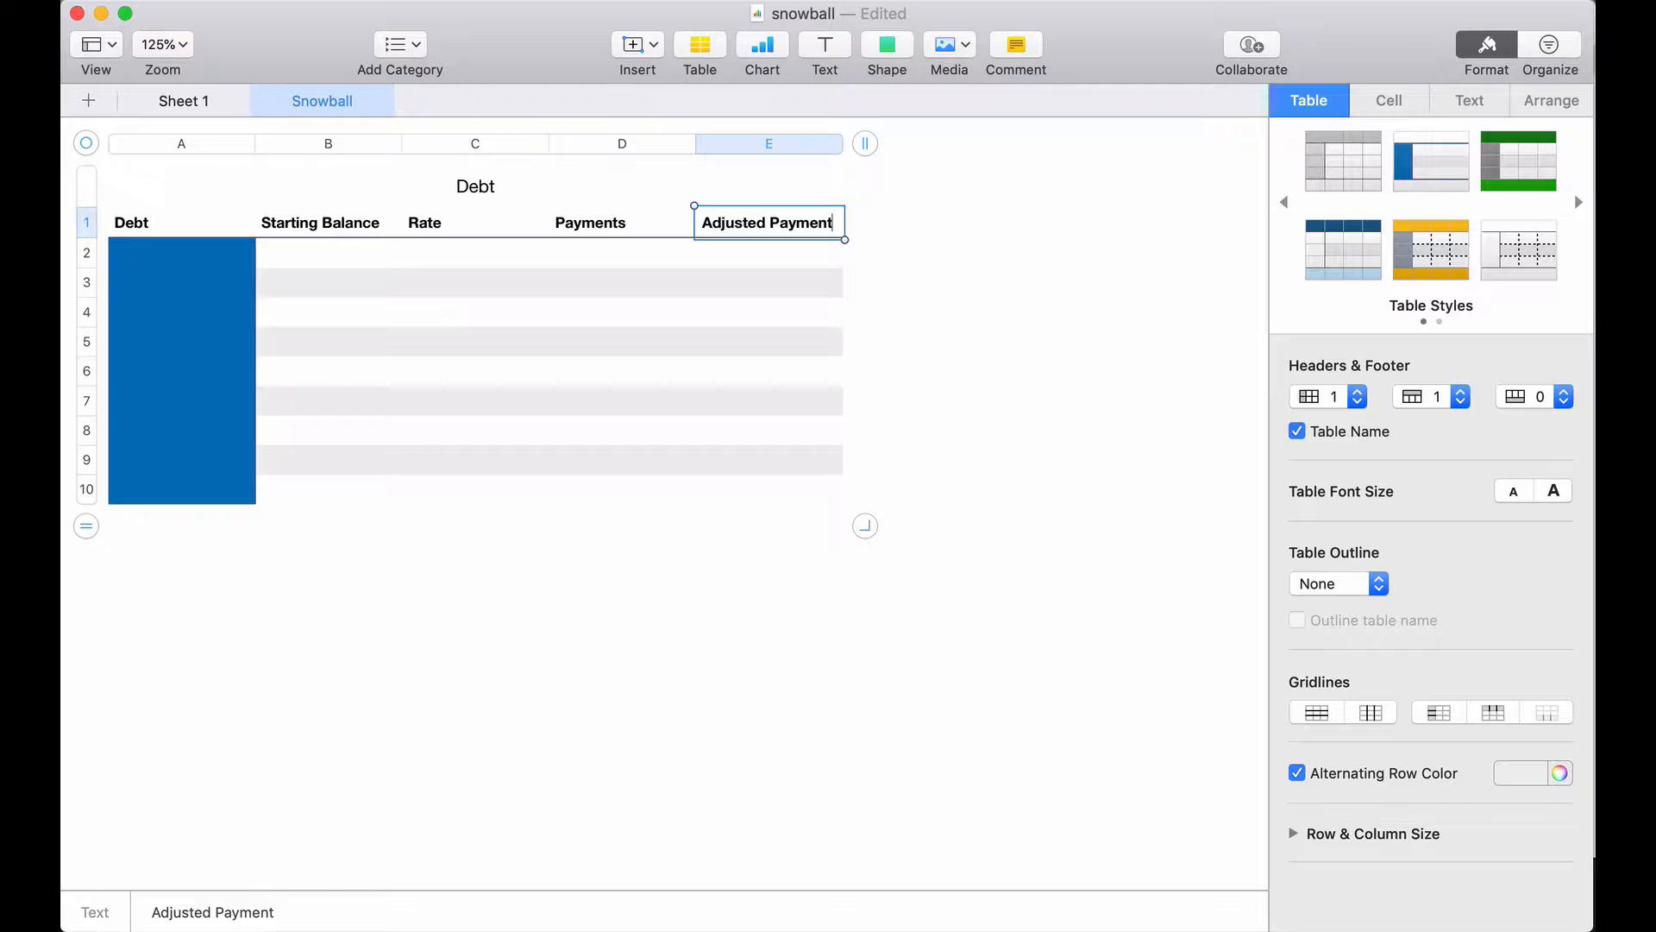
{"action": "left_click", "coordinate": [598, 338]}
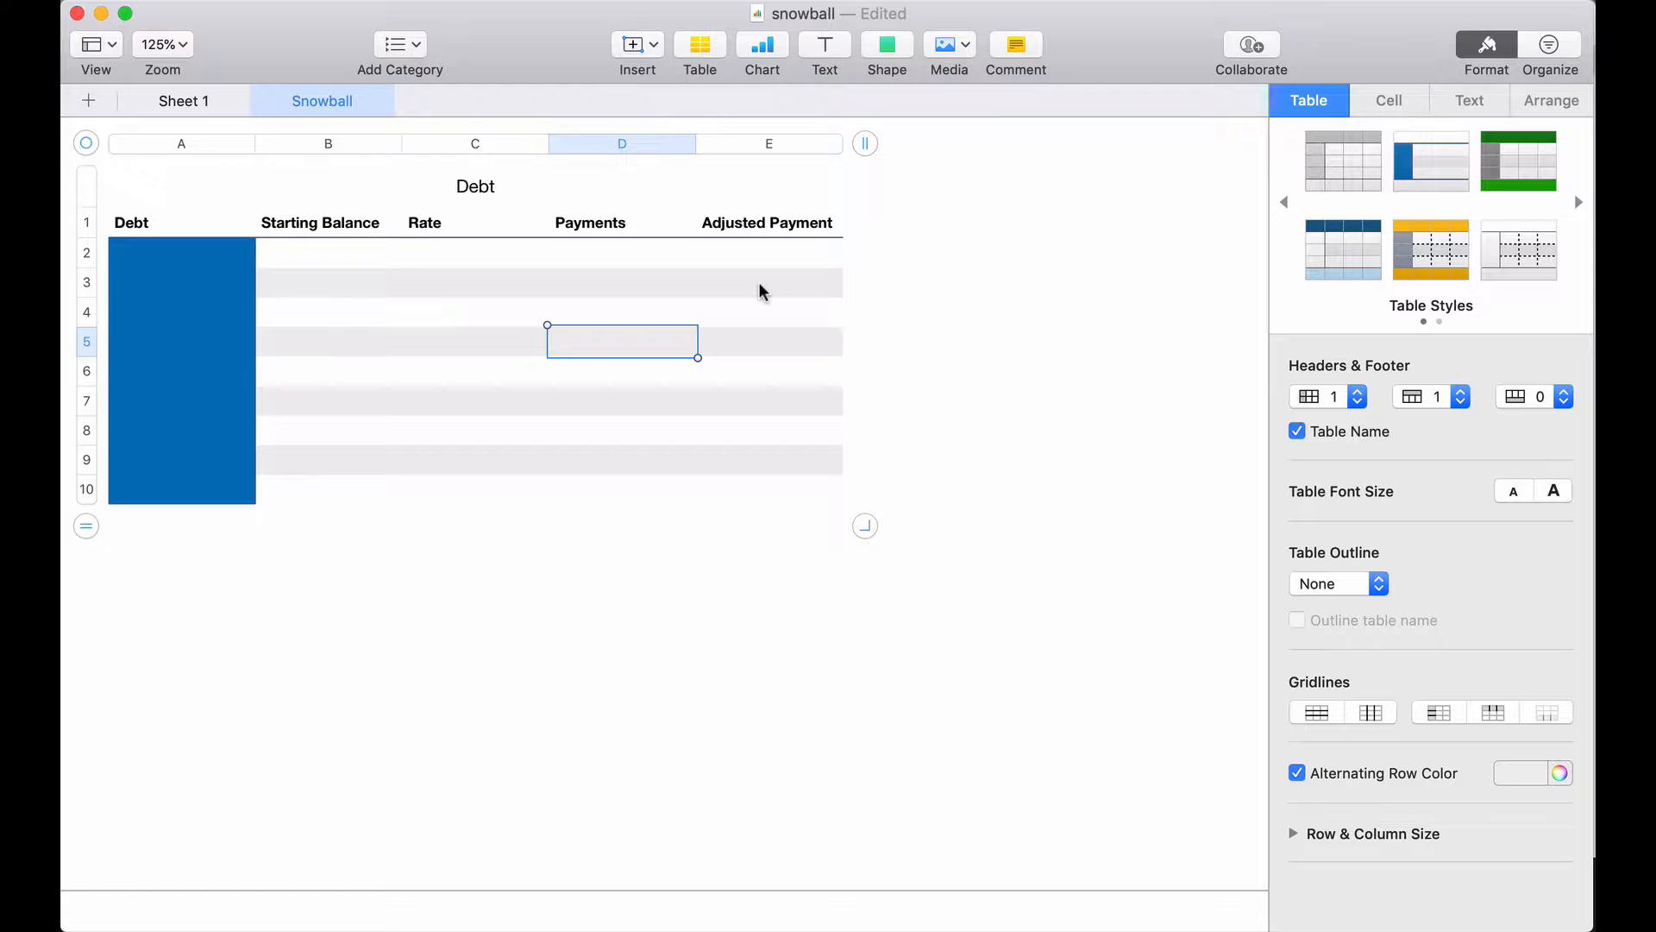
- Insert a plain table without headers and reduce it to a single cell
{"action": "left_click", "coordinate": [921, 311]}
{"action": "left_click", "coordinate": [680, 55]}
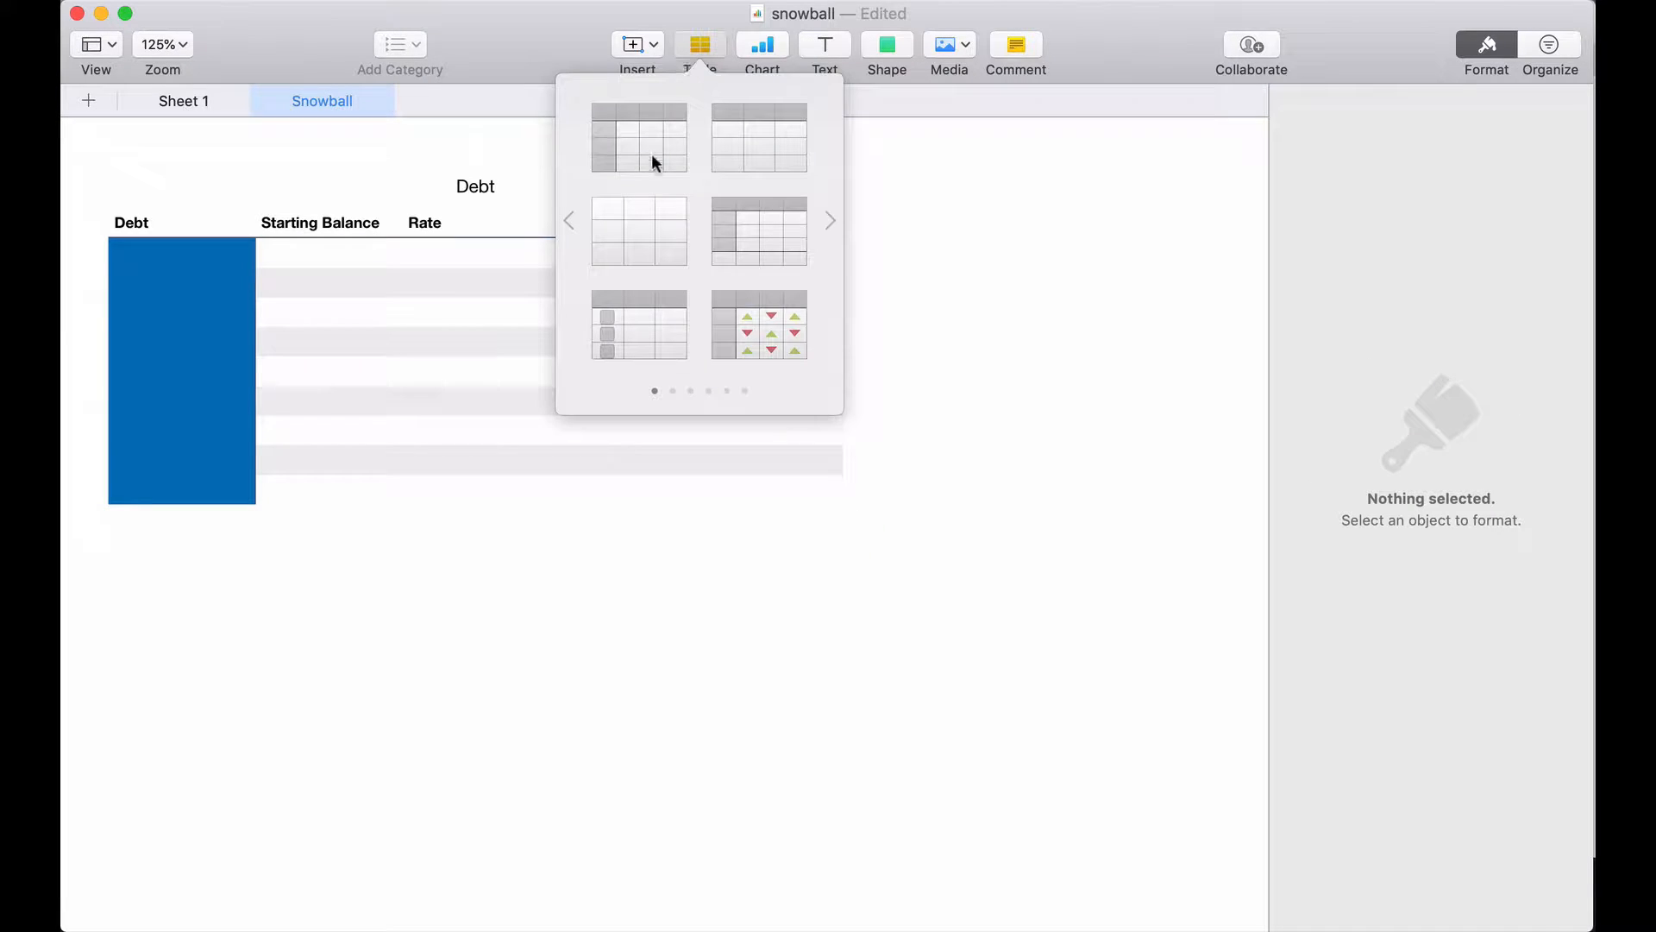
{"action": "left_click", "coordinate": [637, 219]}
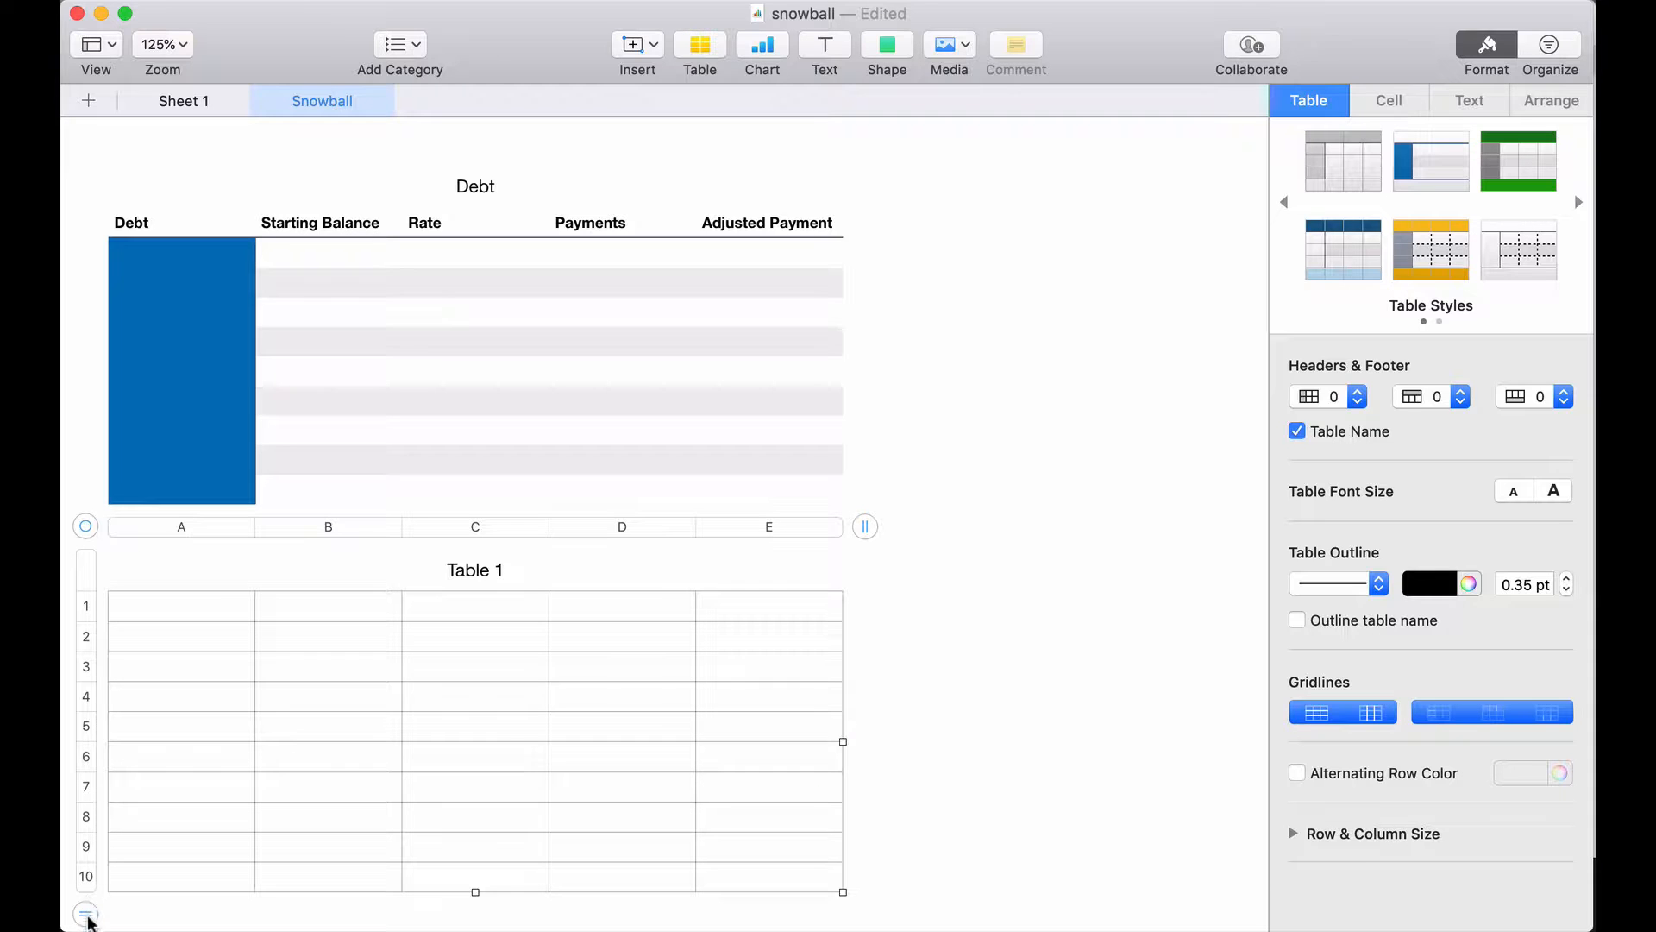
{"action": "left_click_drag", "start_coordinate": [85, 914], "coordinate": [105, 613]}
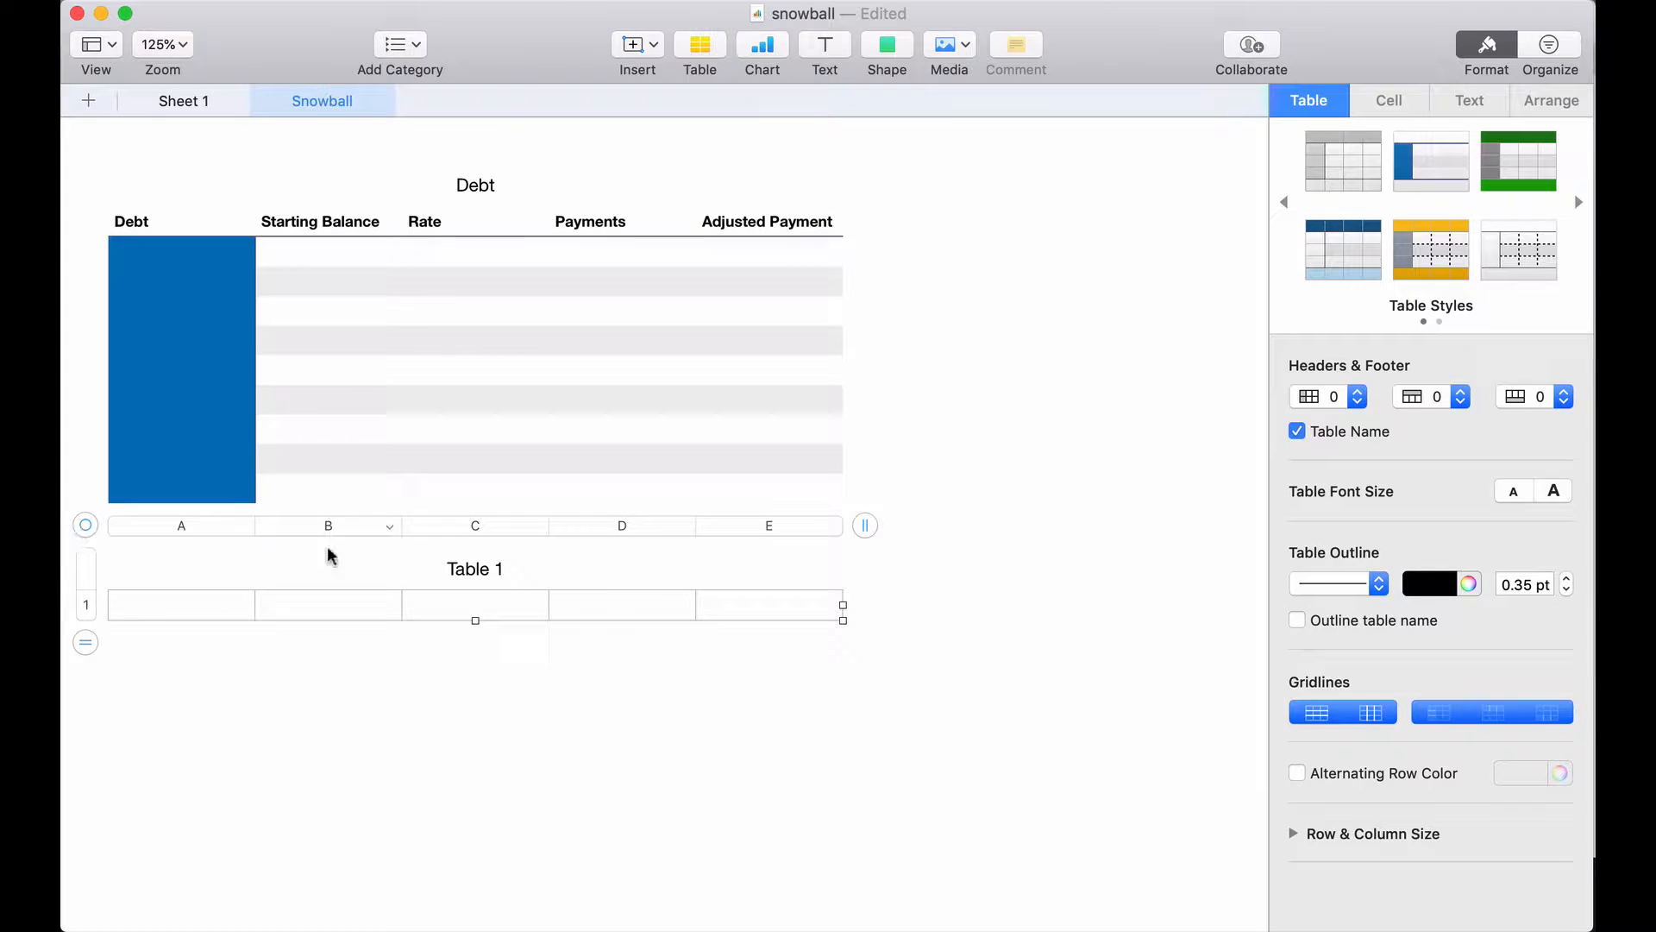
{"action": "left_click_drag", "start_coordinate": [861, 535], "coordinate": [276, 536]}
- Place the single-cell table to the right of the Debt table and rename it Snowball
{"action": "left_click_drag", "start_coordinate": [91, 529], "coordinate": [918, 179]}
{"action": "left_click", "coordinate": [990, 222]}
{"action": "left_click", "coordinate": [990, 222]}
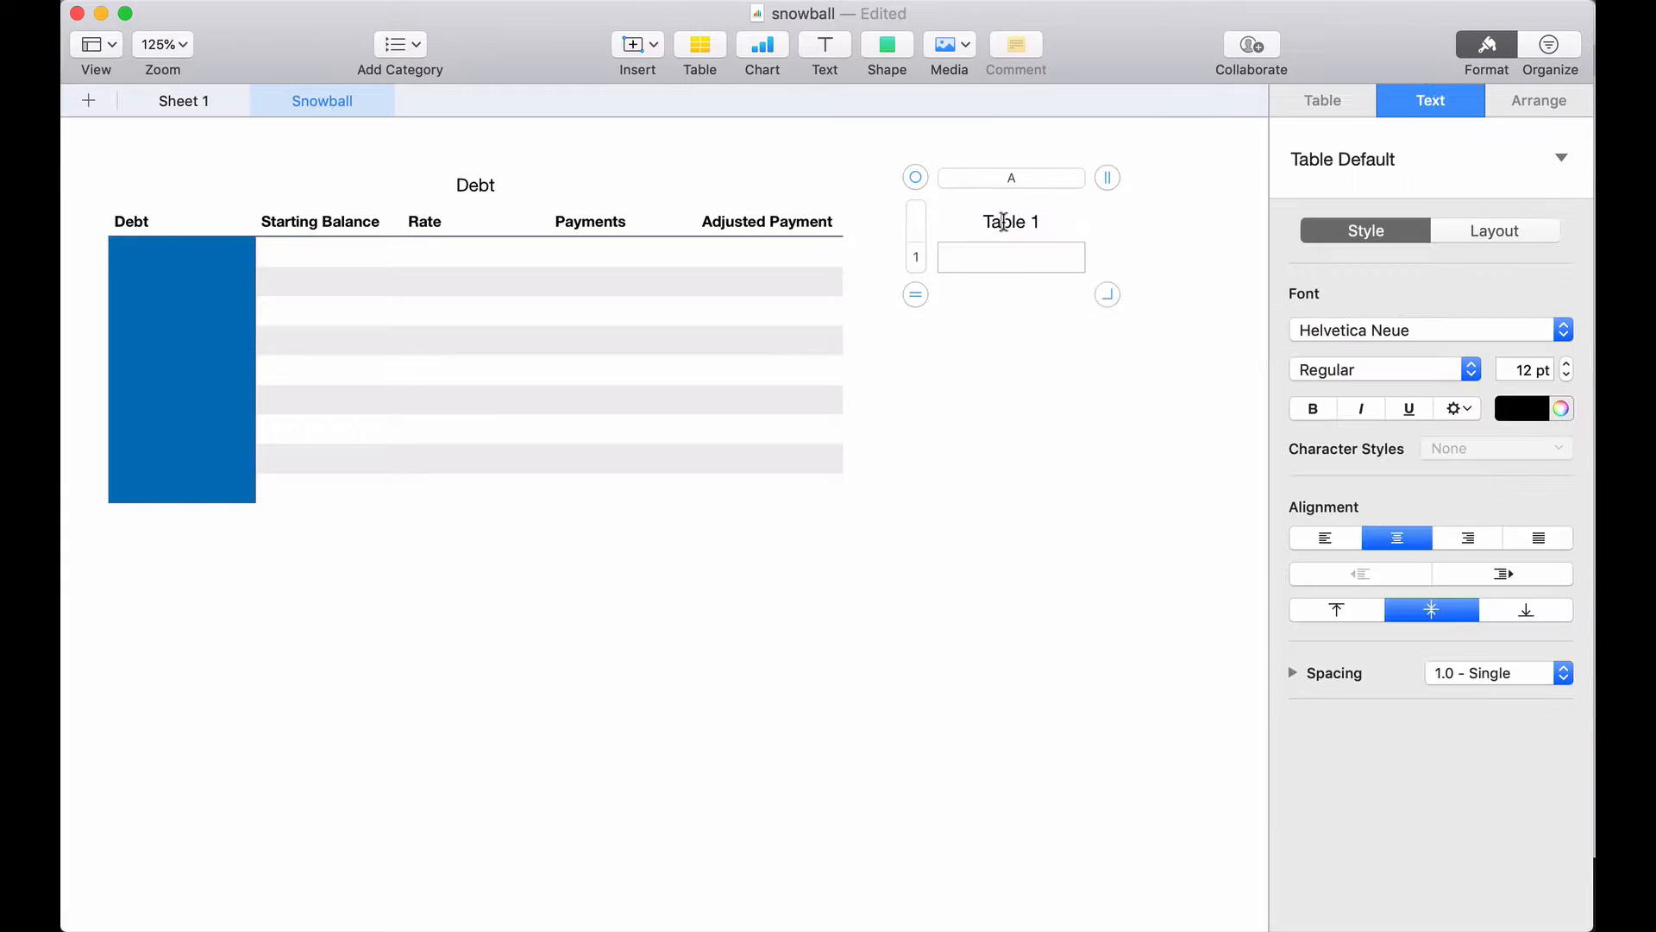
{"action": "left_click_drag", "start_coordinate": [1048, 222], "coordinate": [969, 218]}
{"action": "type", "text": "Snowball"}
- Fill the Snowball table's cell with the same blue as the Debt header column and enter 200
{"action": "left_click", "coordinate": [1011, 258]}
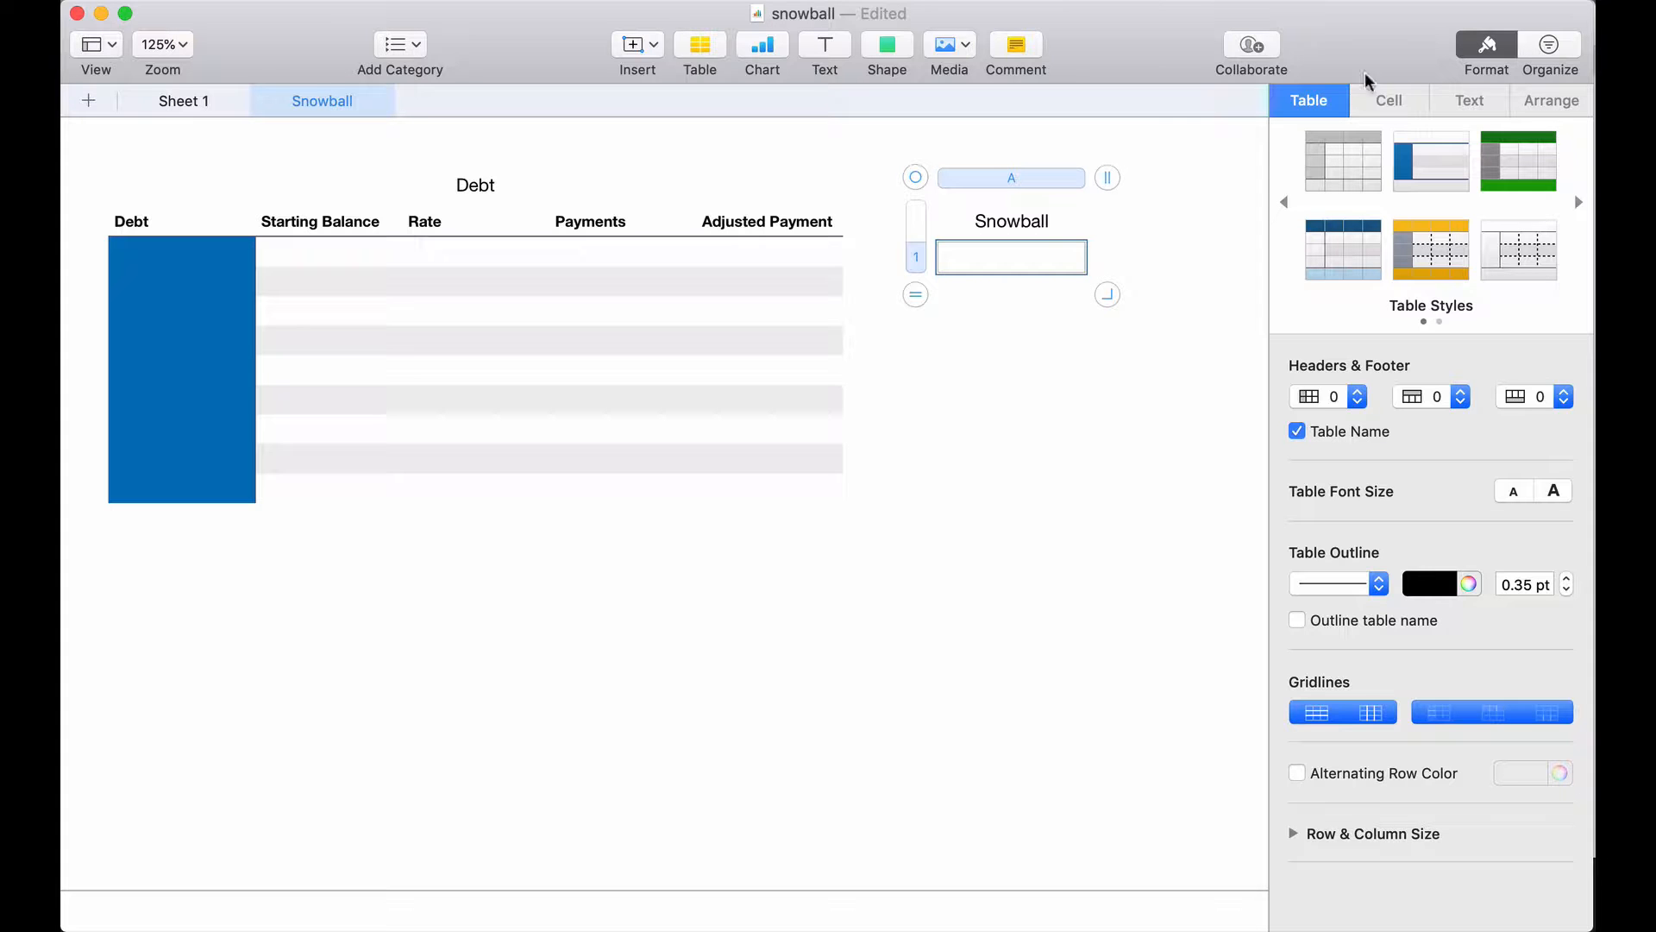
{"action": "left_click", "coordinate": [1396, 105]}
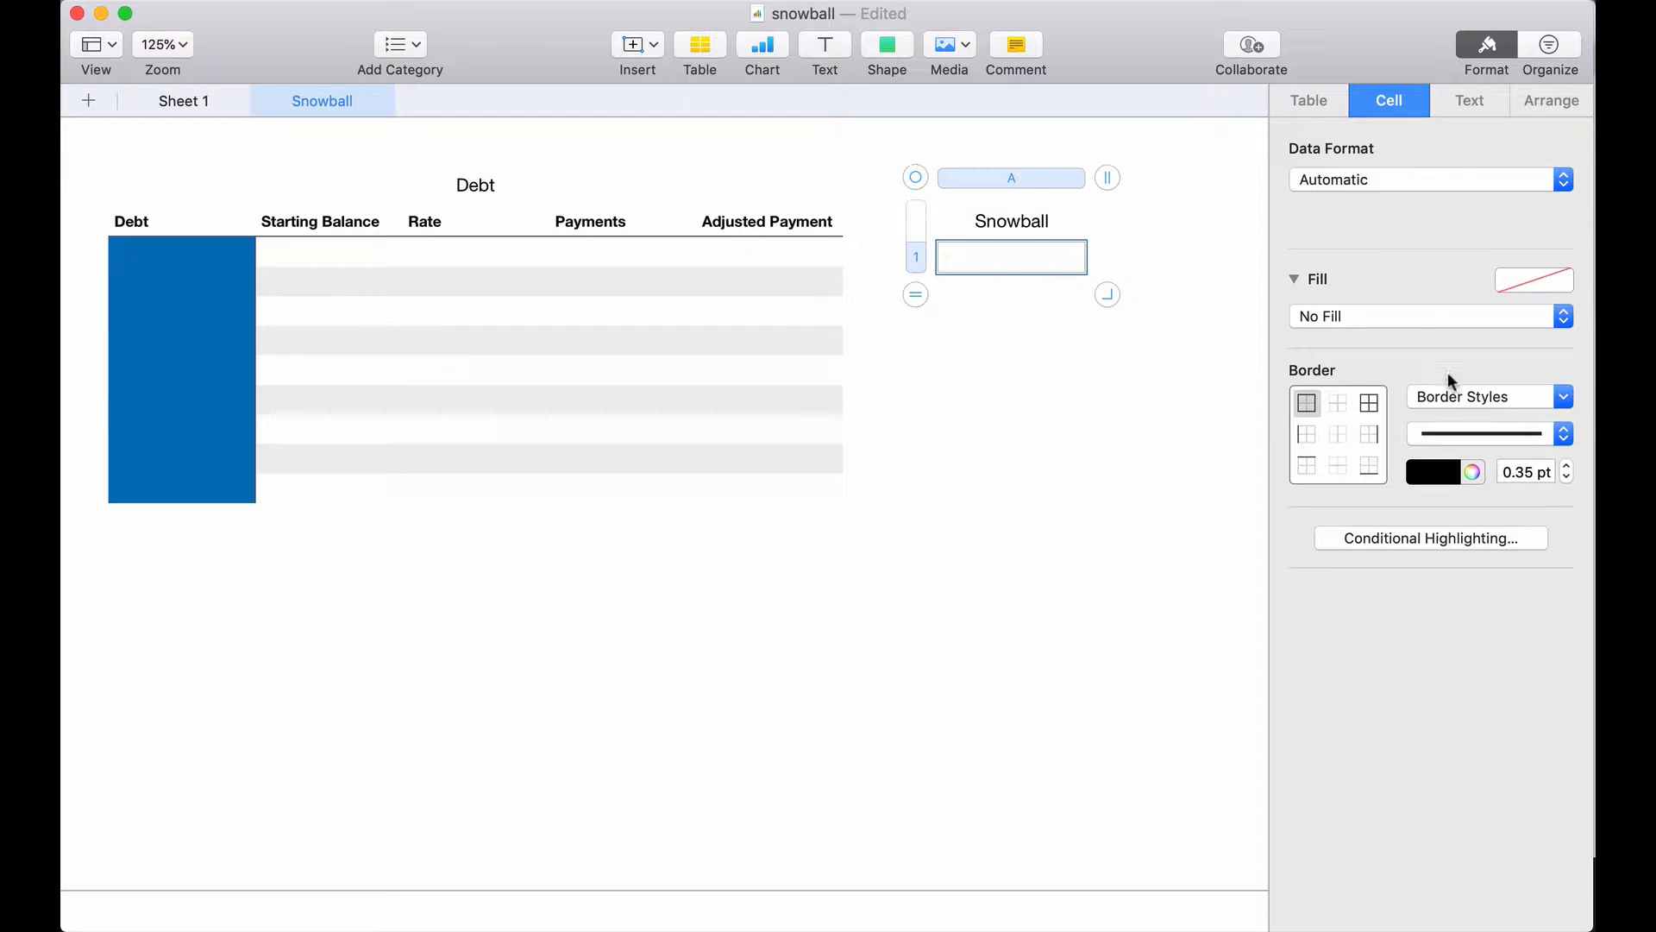
{"action": "left_click", "coordinate": [1520, 279]}
{"action": "left_click", "coordinate": [1317, 465]}
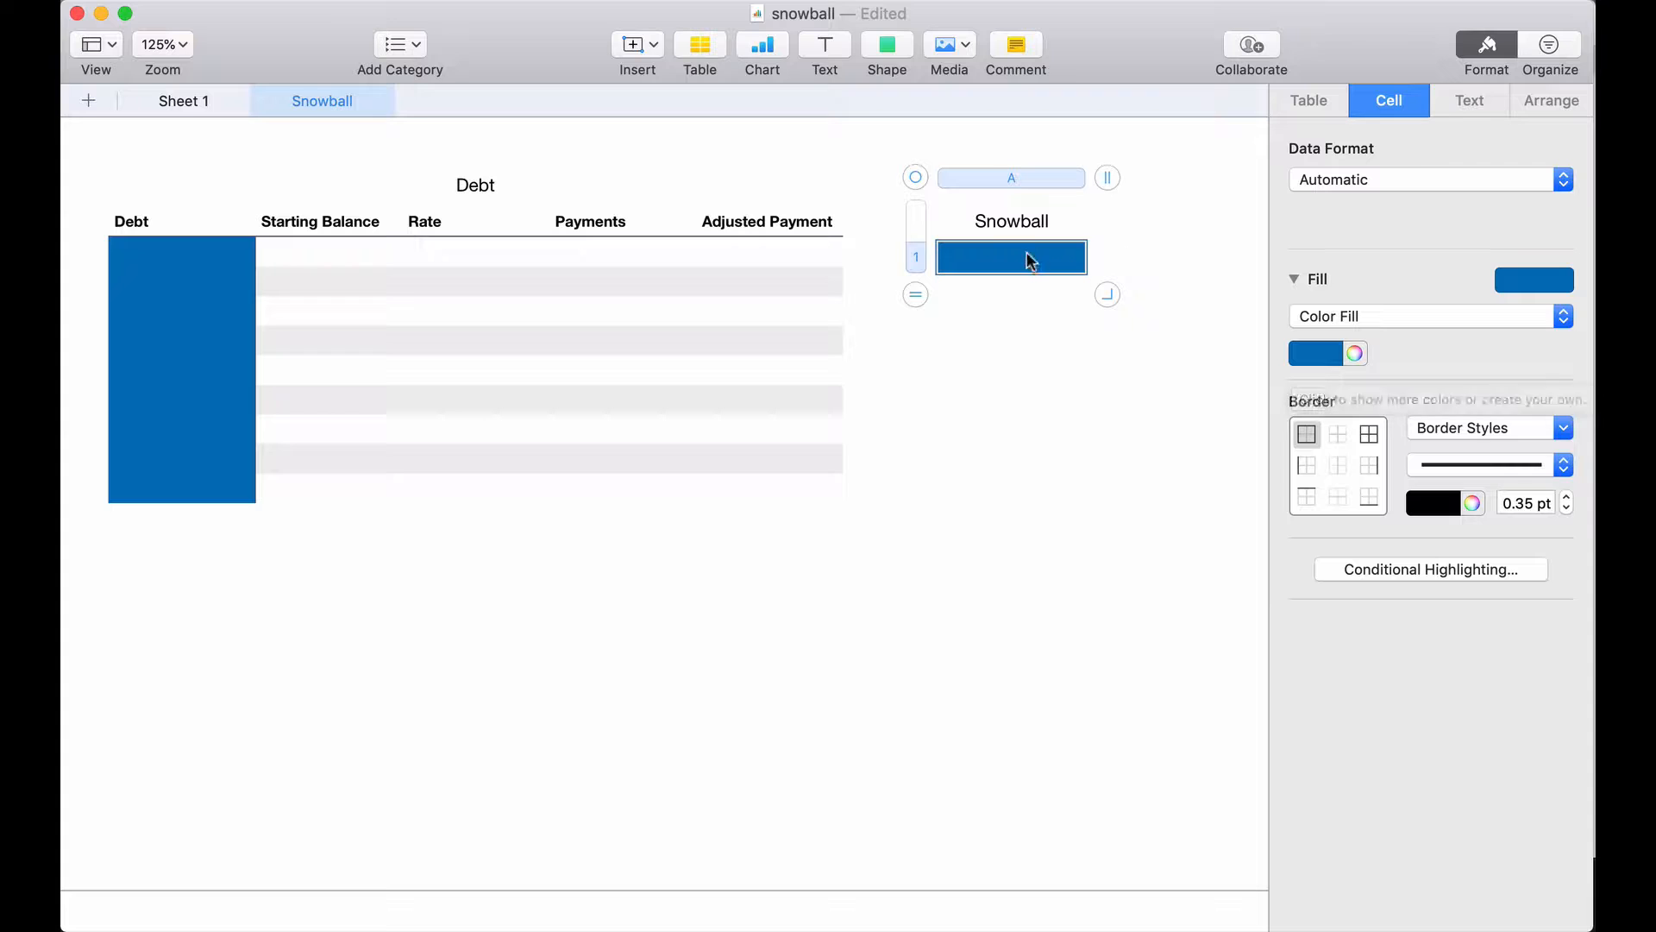
{"action": "type", "text": "200"}
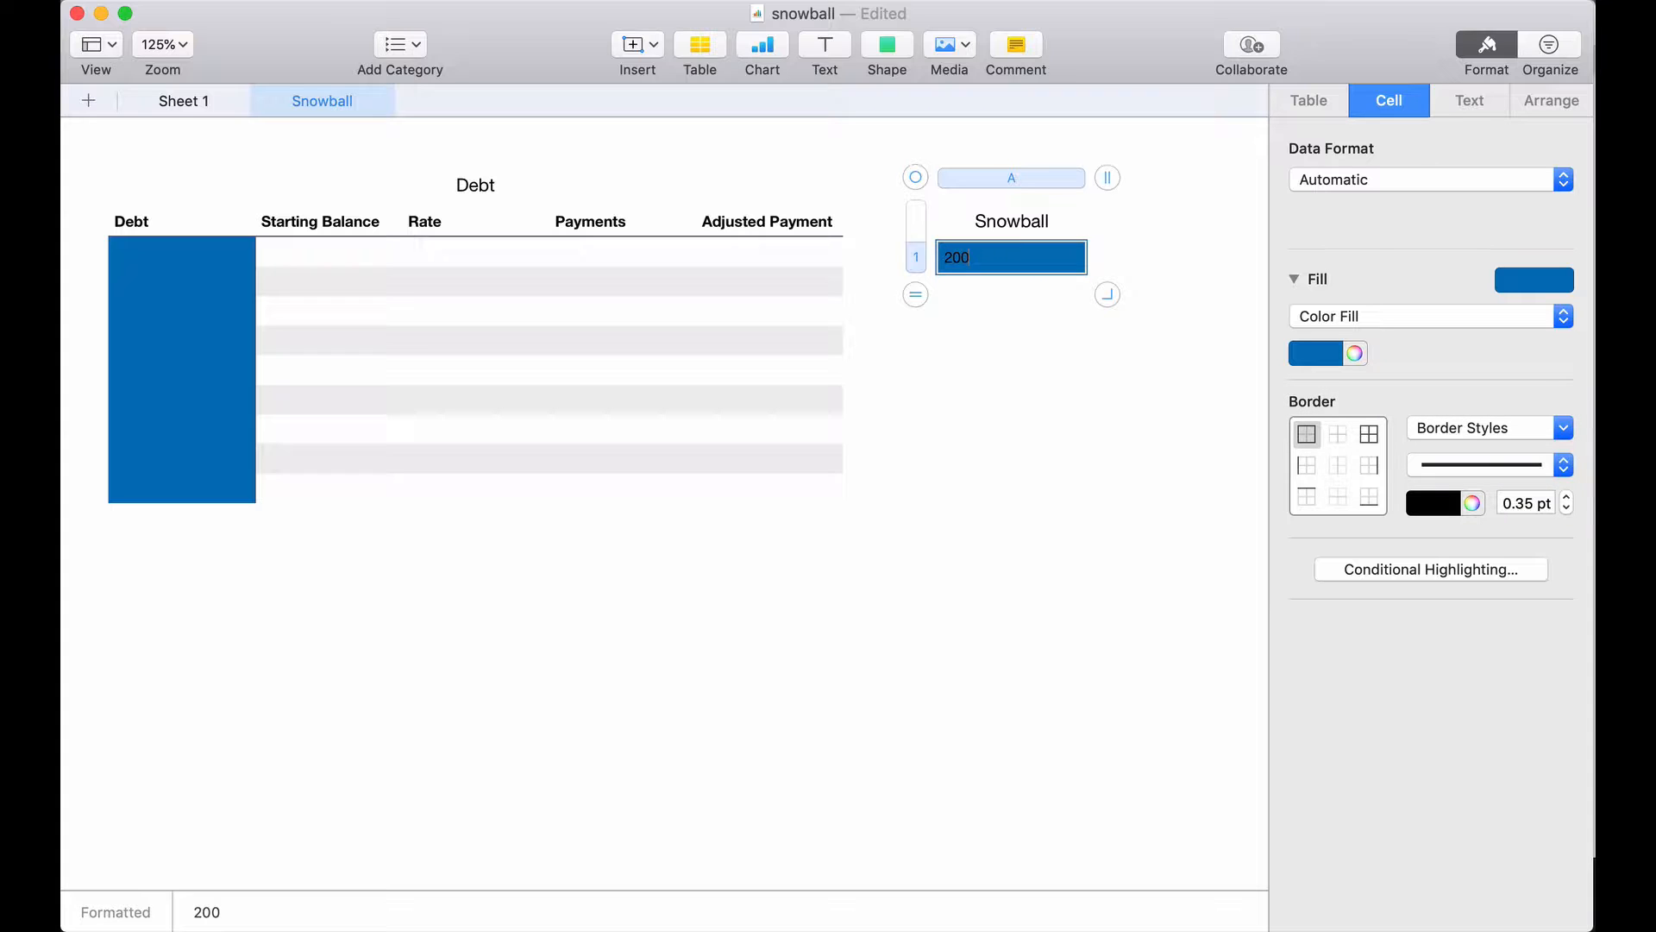
{"action": "key", "text": "Return"}
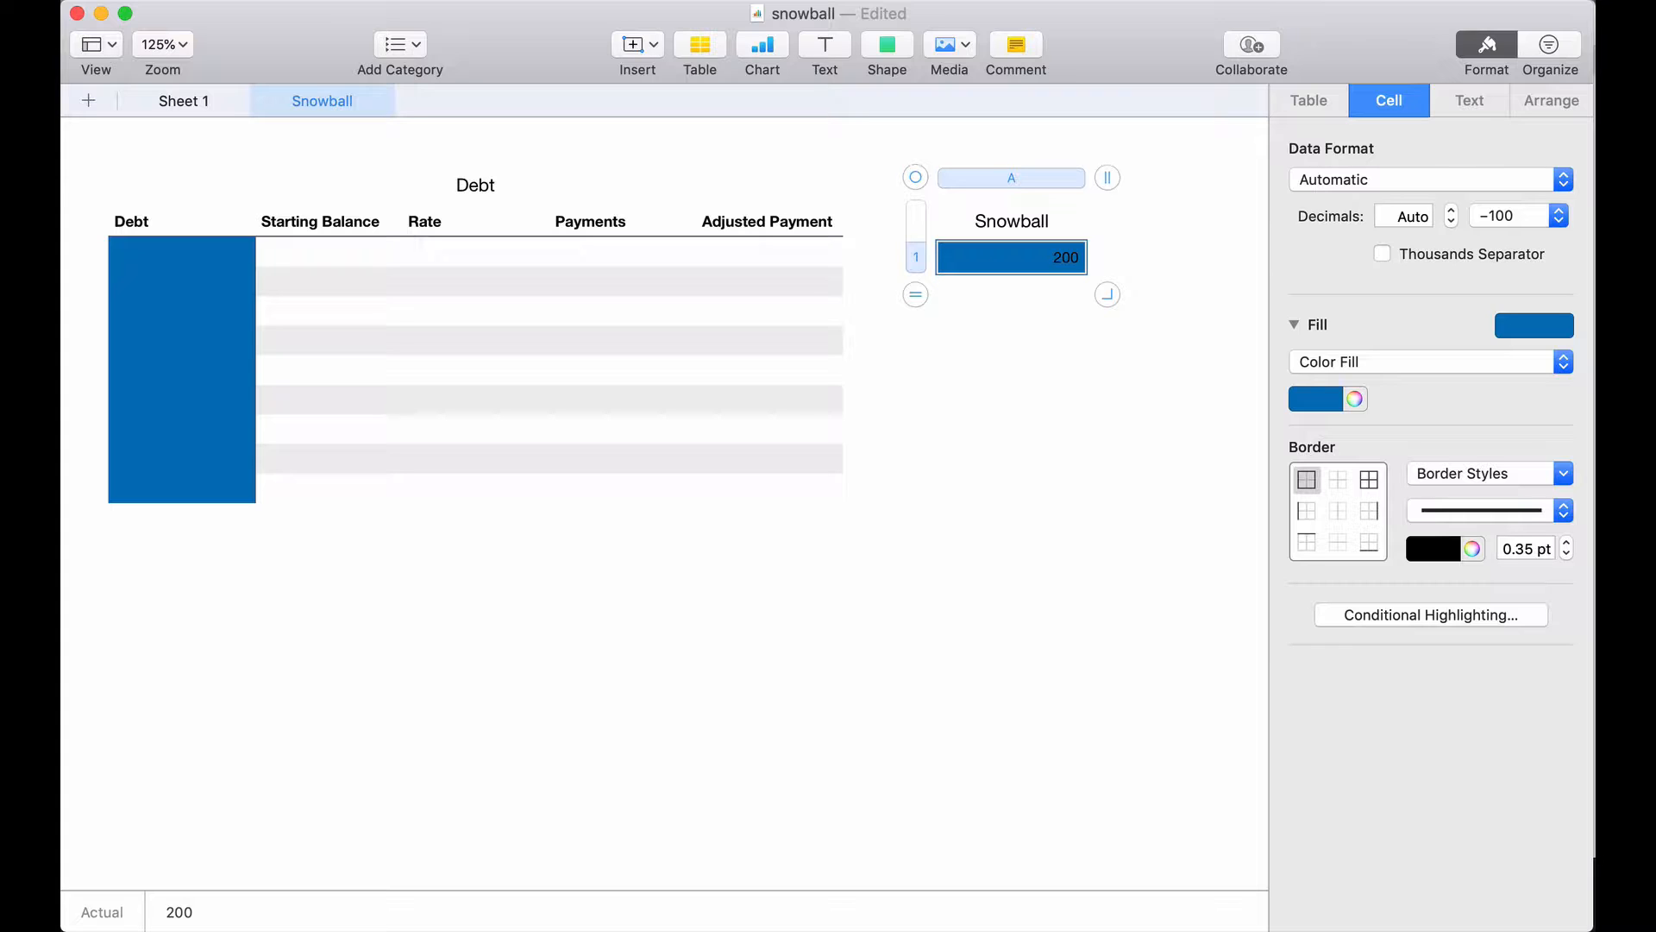
- Try a white fill on the Snowball cell and set the fill back to blue
{"action": "double_click", "coordinate": [1047, 257]}
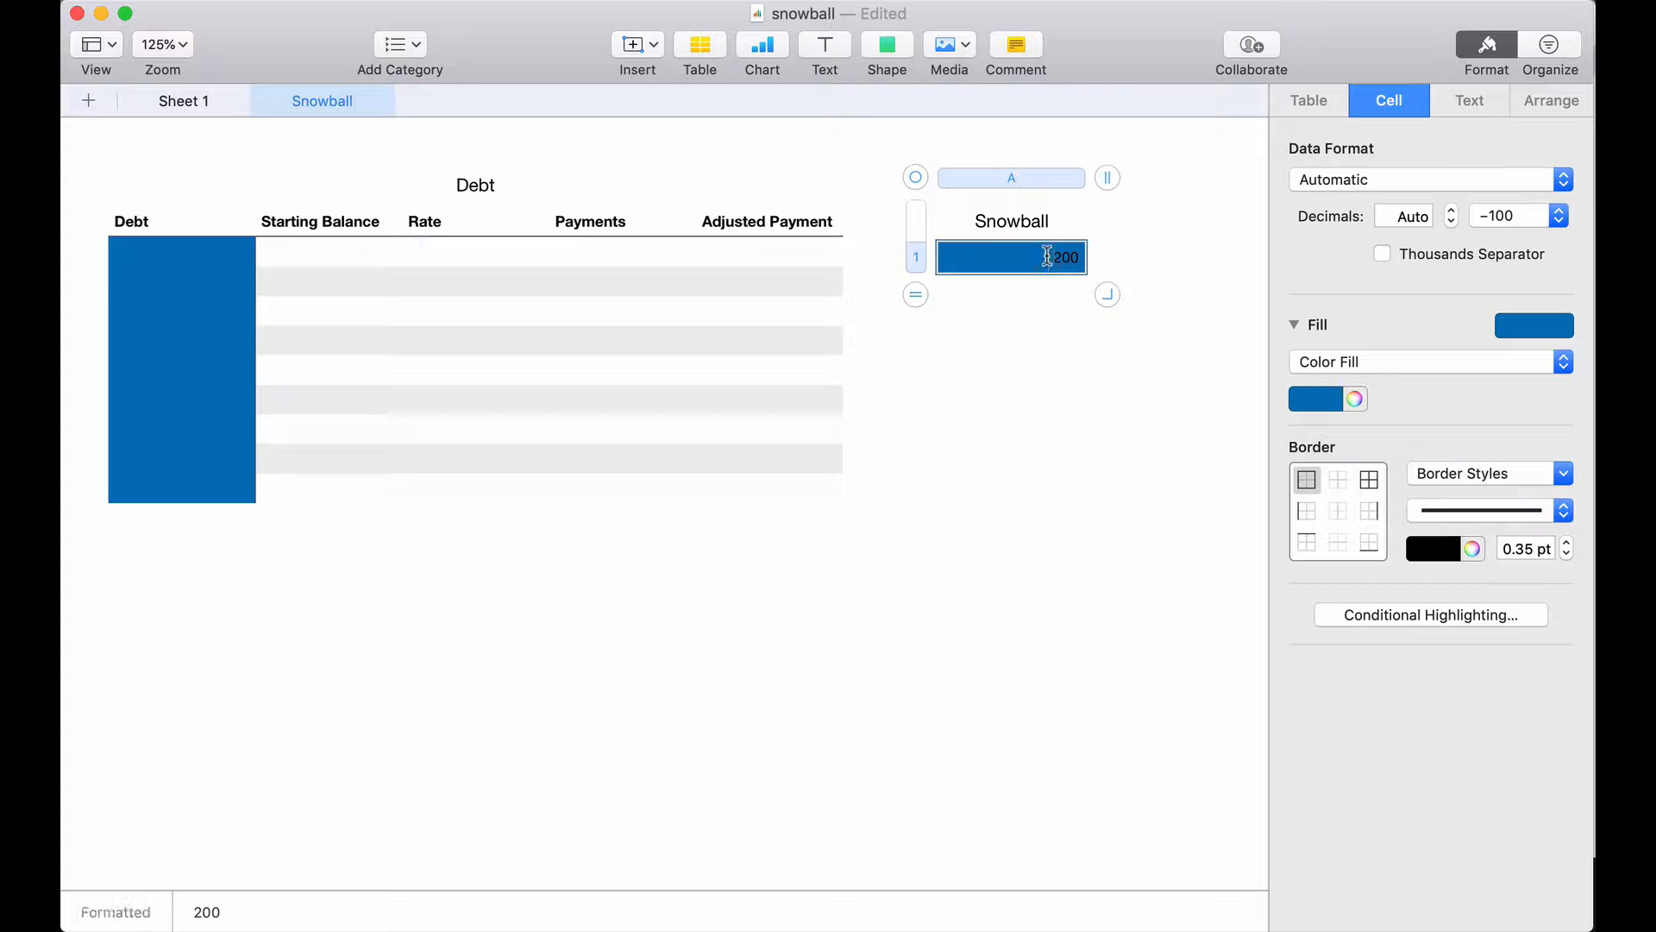
{"action": "left_click_drag", "start_coordinate": [1047, 256], "coordinate": [1081, 259]}
{"action": "left_click", "coordinate": [1559, 329]}
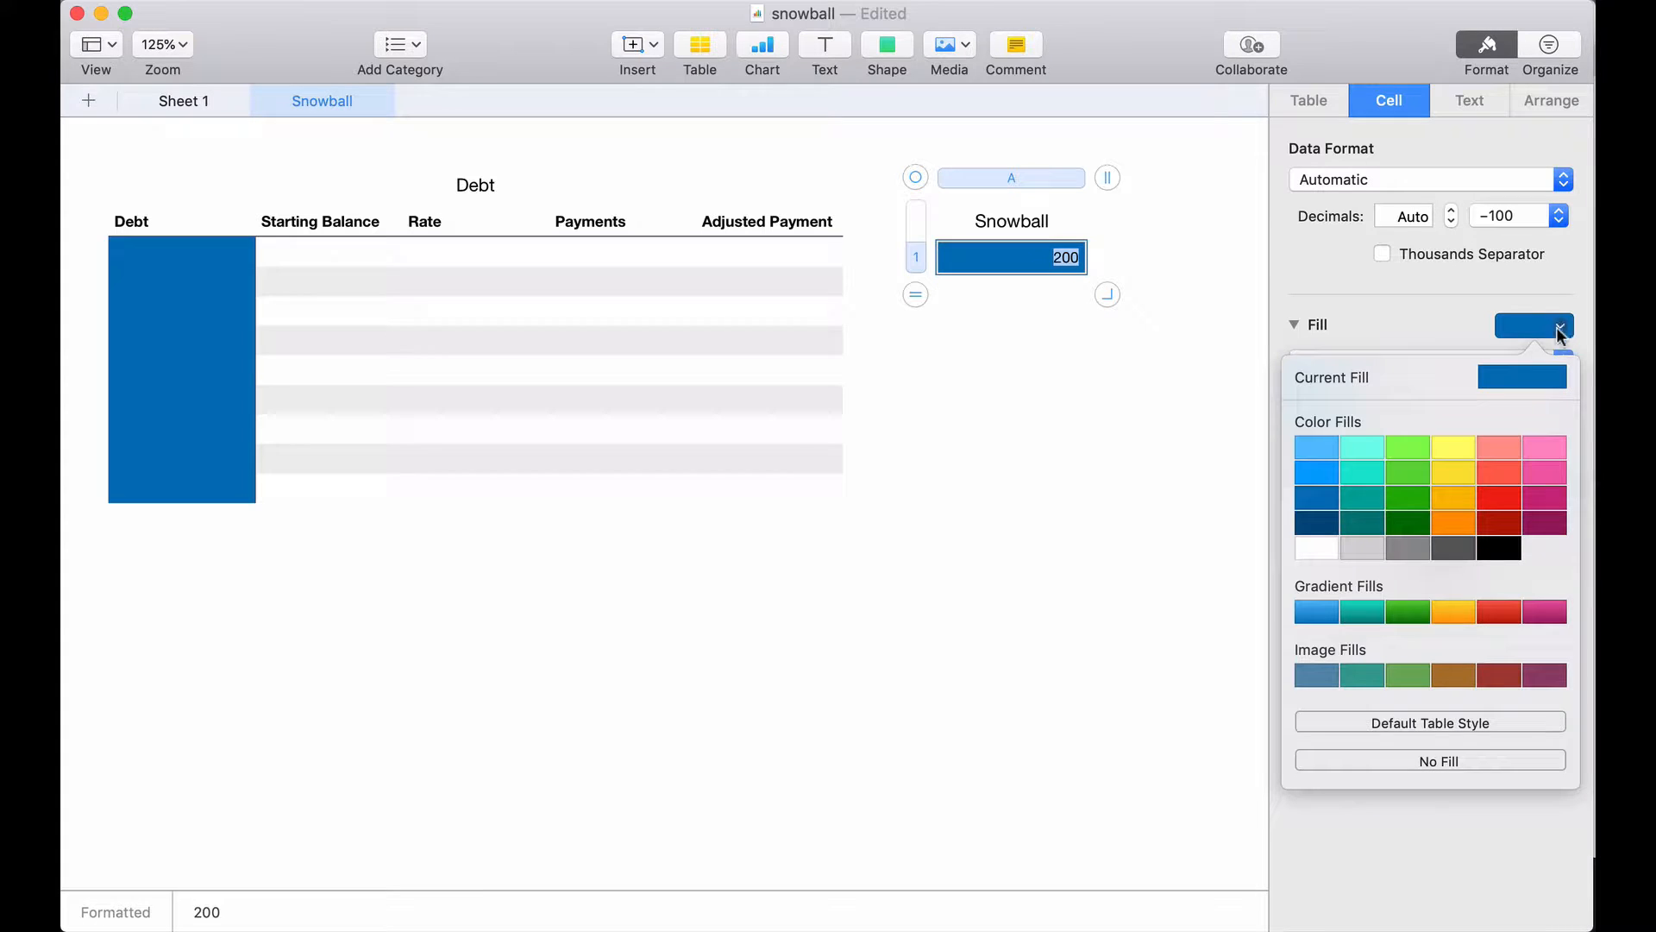
{"action": "left_click", "coordinate": [1317, 546]}
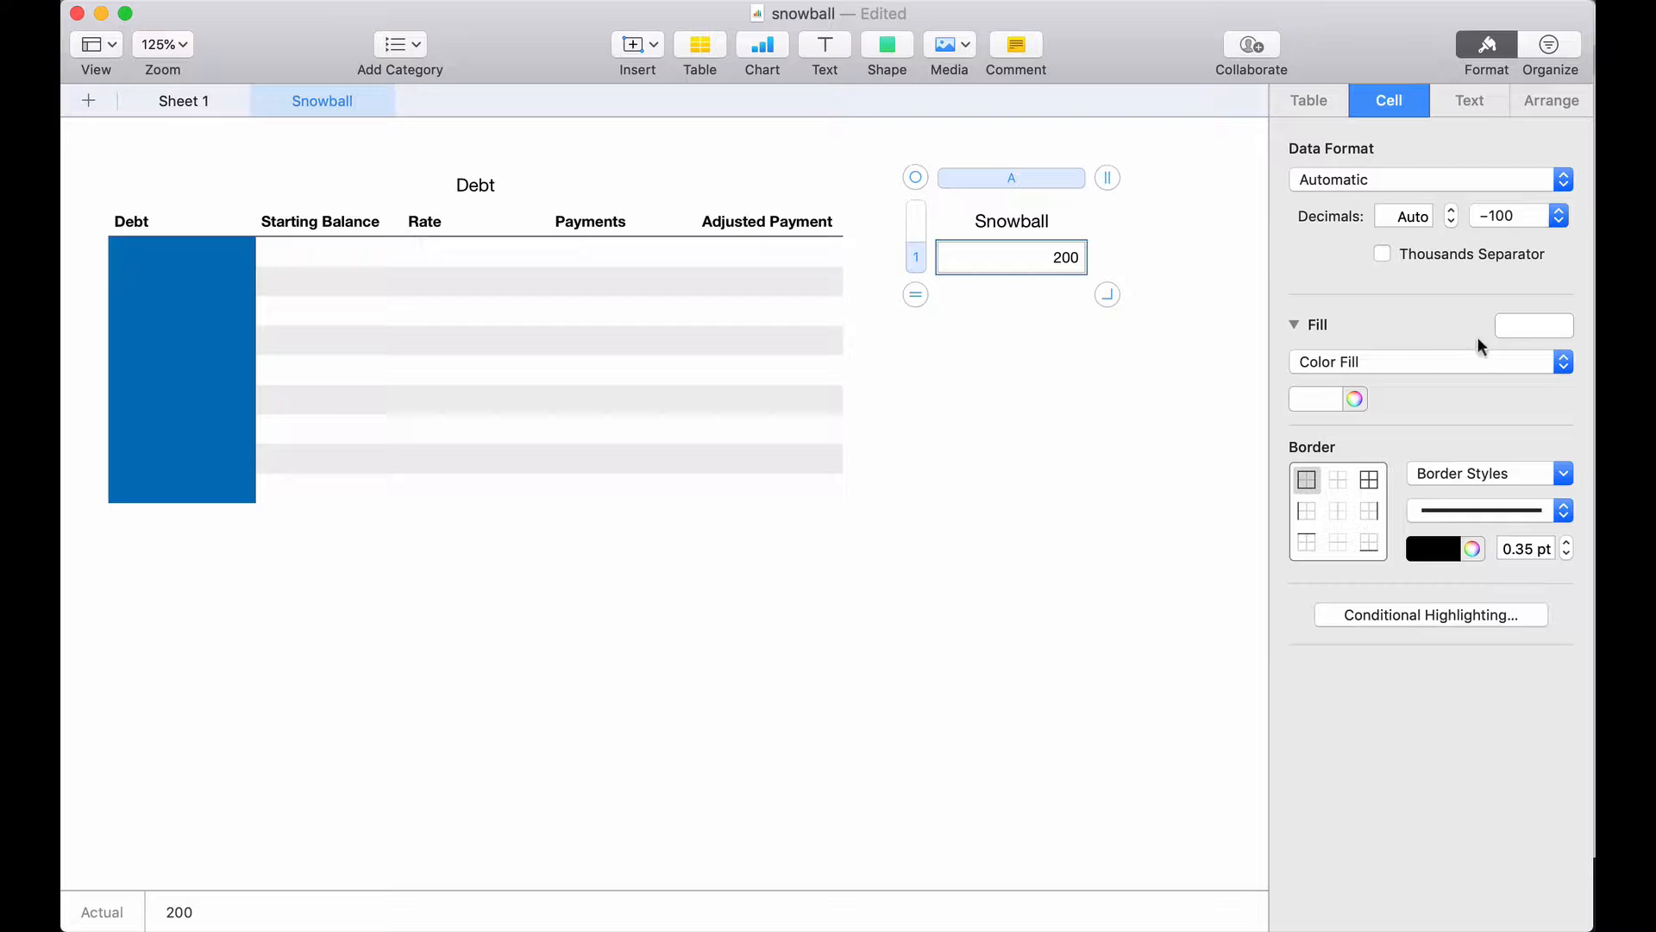
{"action": "left_click", "coordinate": [1533, 325]}
{"action": "left_click", "coordinate": [1309, 507]}
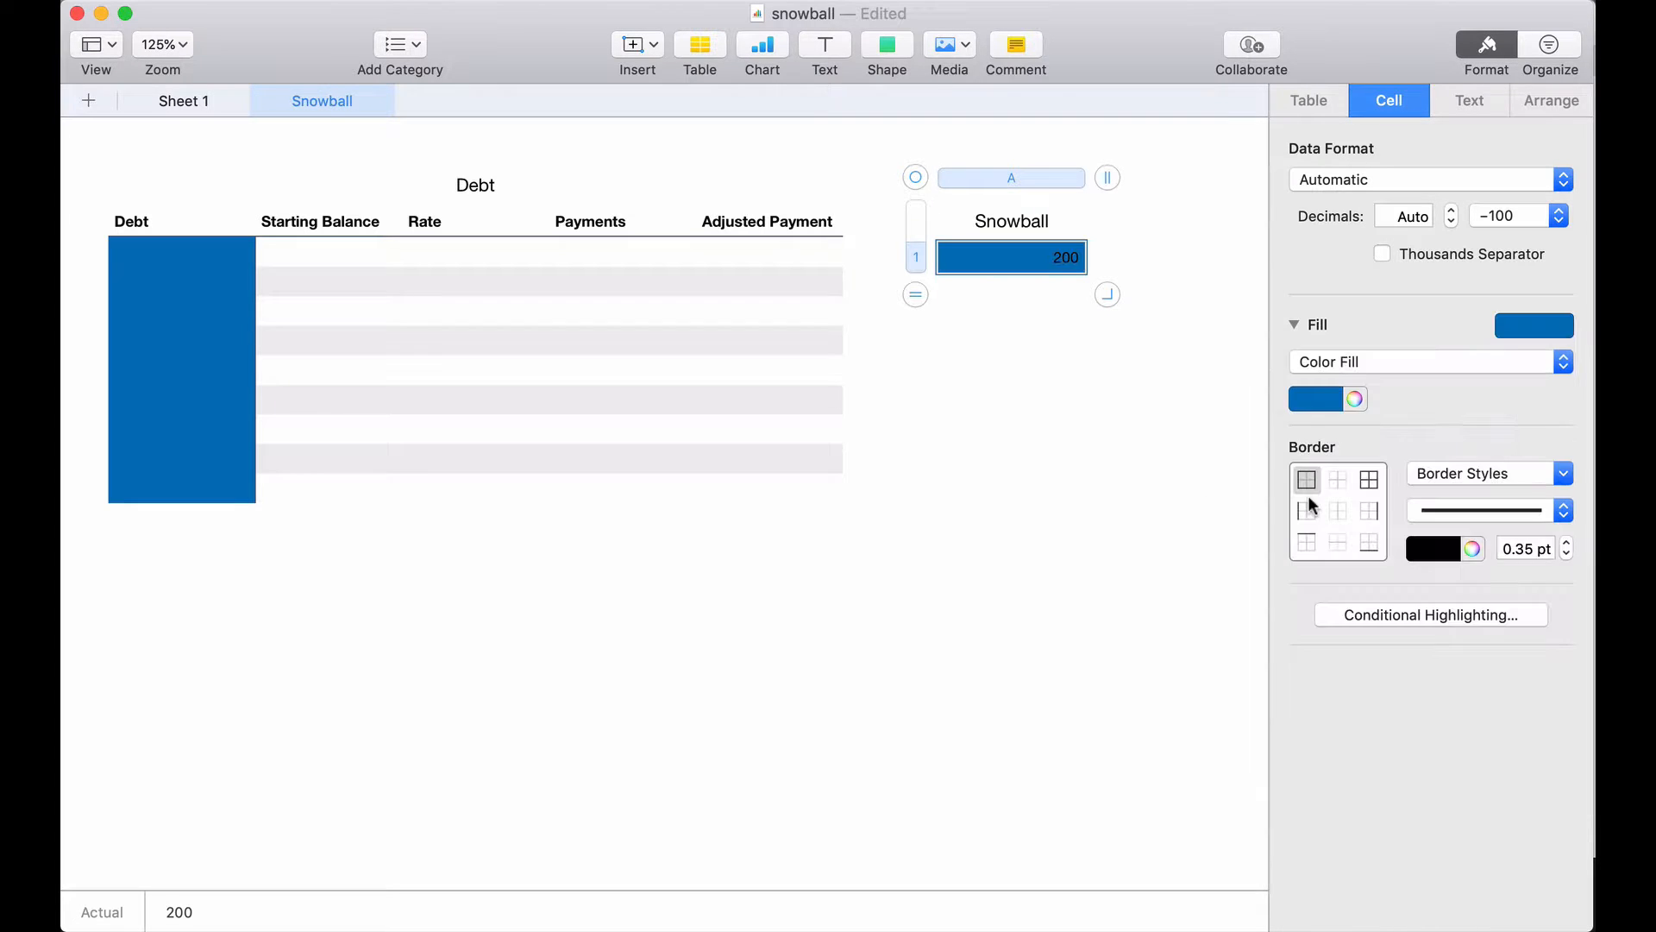
- Set the text color of the Snowball cell to white
{"action": "left_click", "coordinate": [1471, 102]}
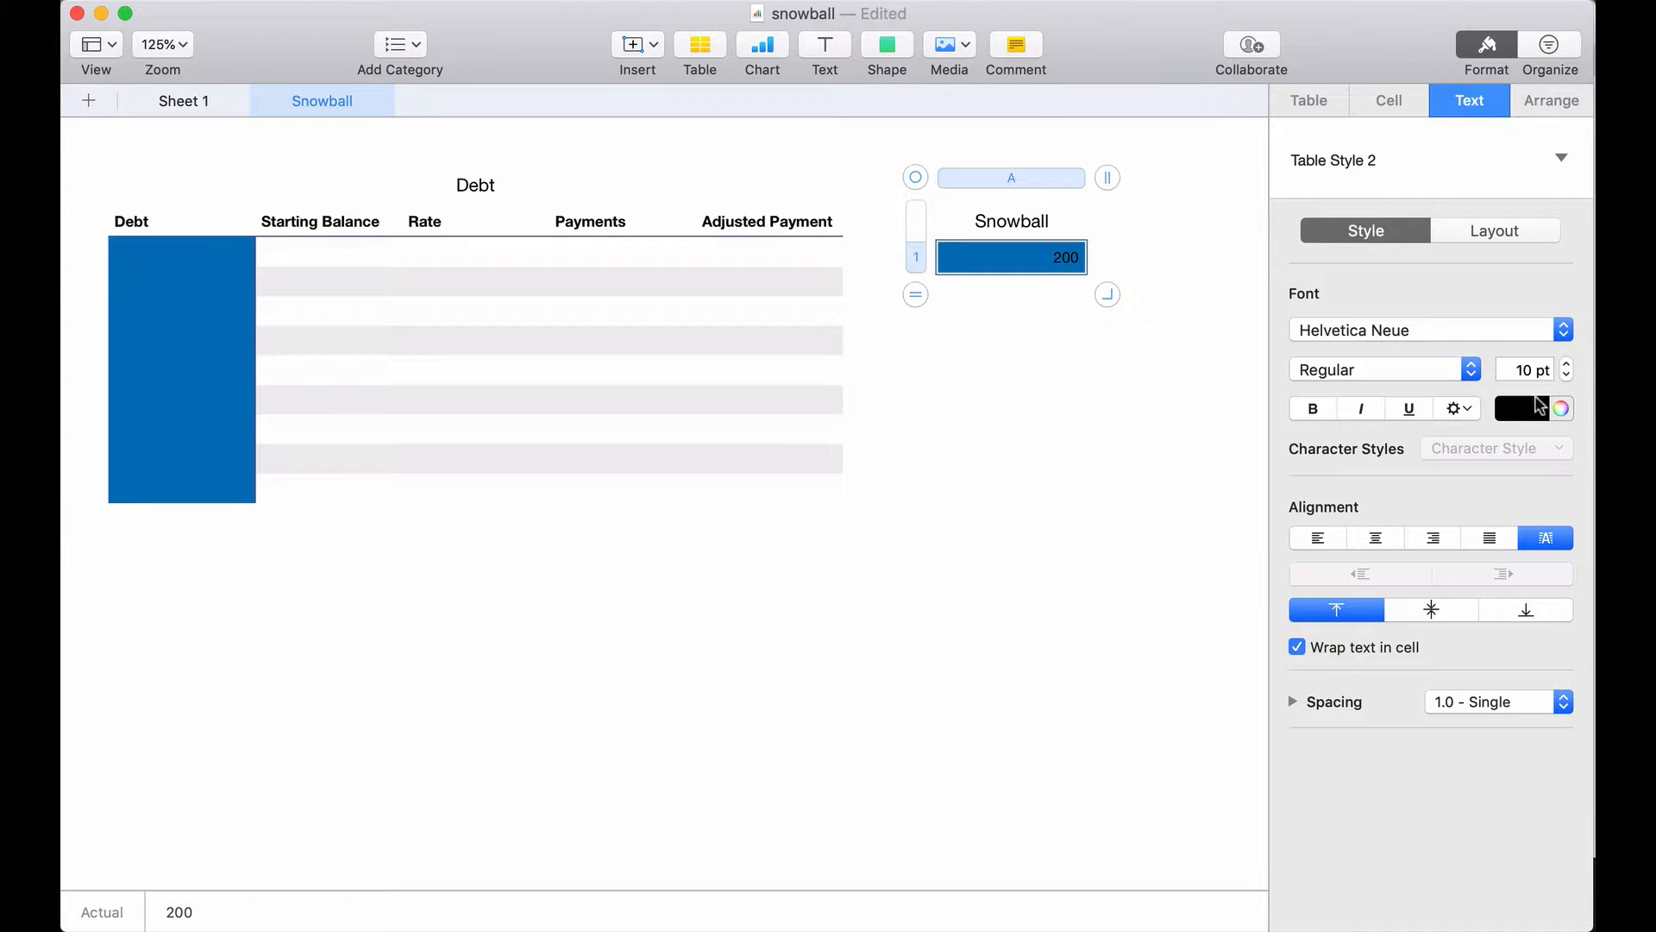
{"action": "left_click", "coordinate": [1524, 409]}
{"action": "left_click", "coordinate": [1318, 551]}
{"action": "left_click", "coordinate": [1214, 530]}
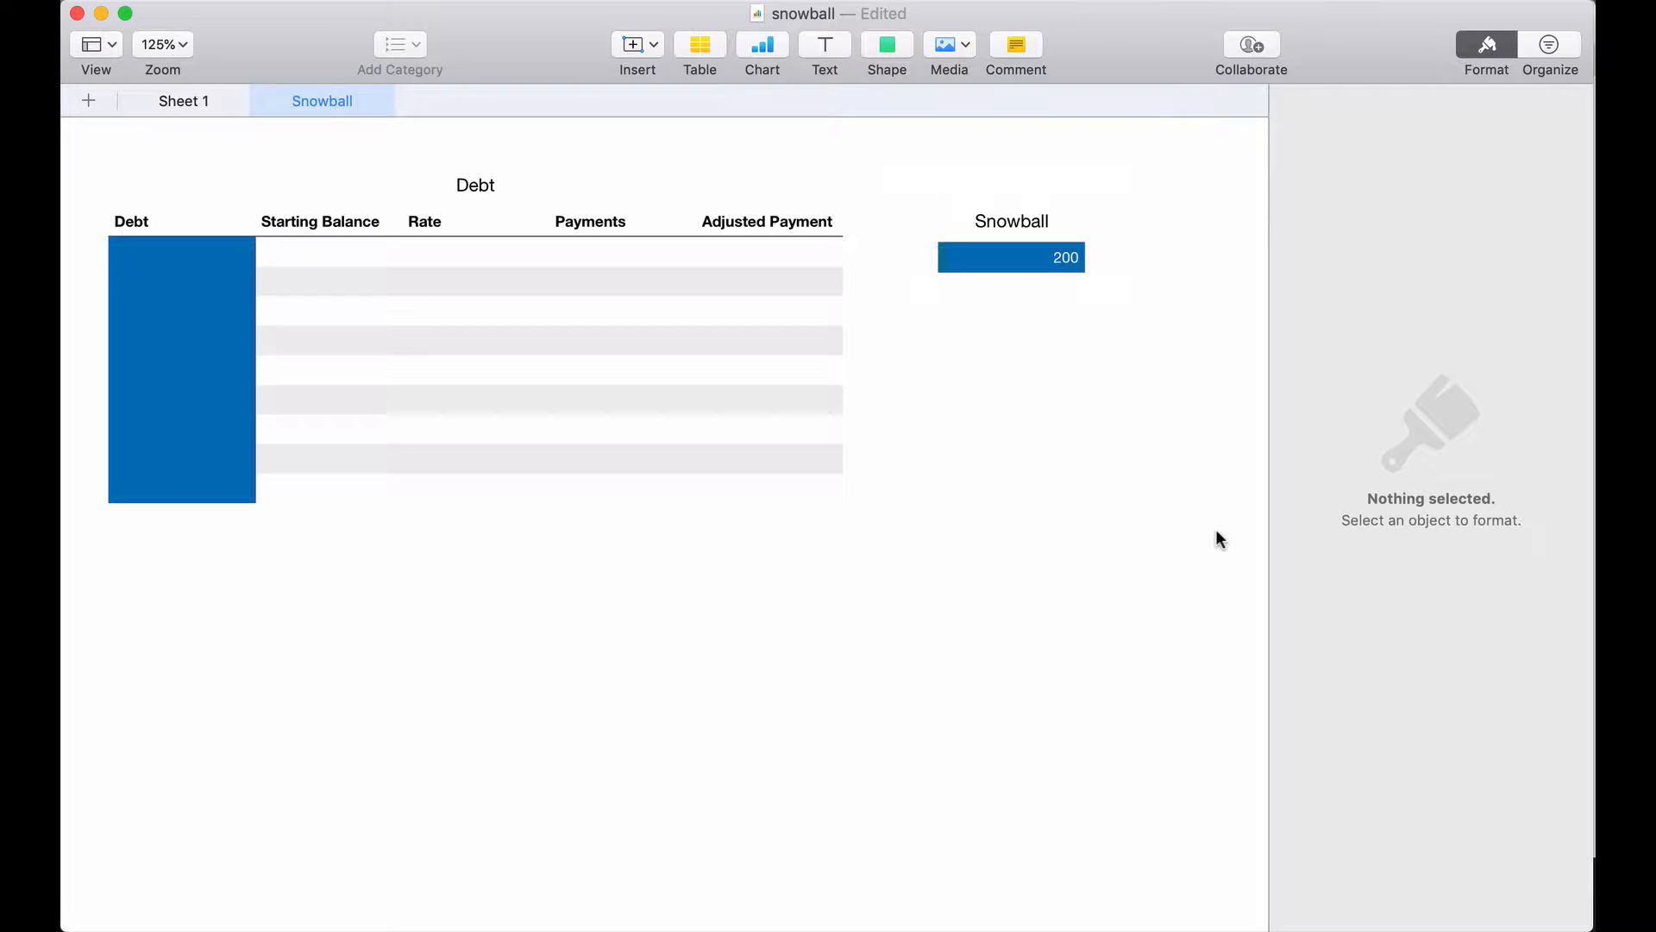
- Format the Debt table's body cells B2 to E10 as Currency
{"action": "left_click", "coordinate": [341, 251]}
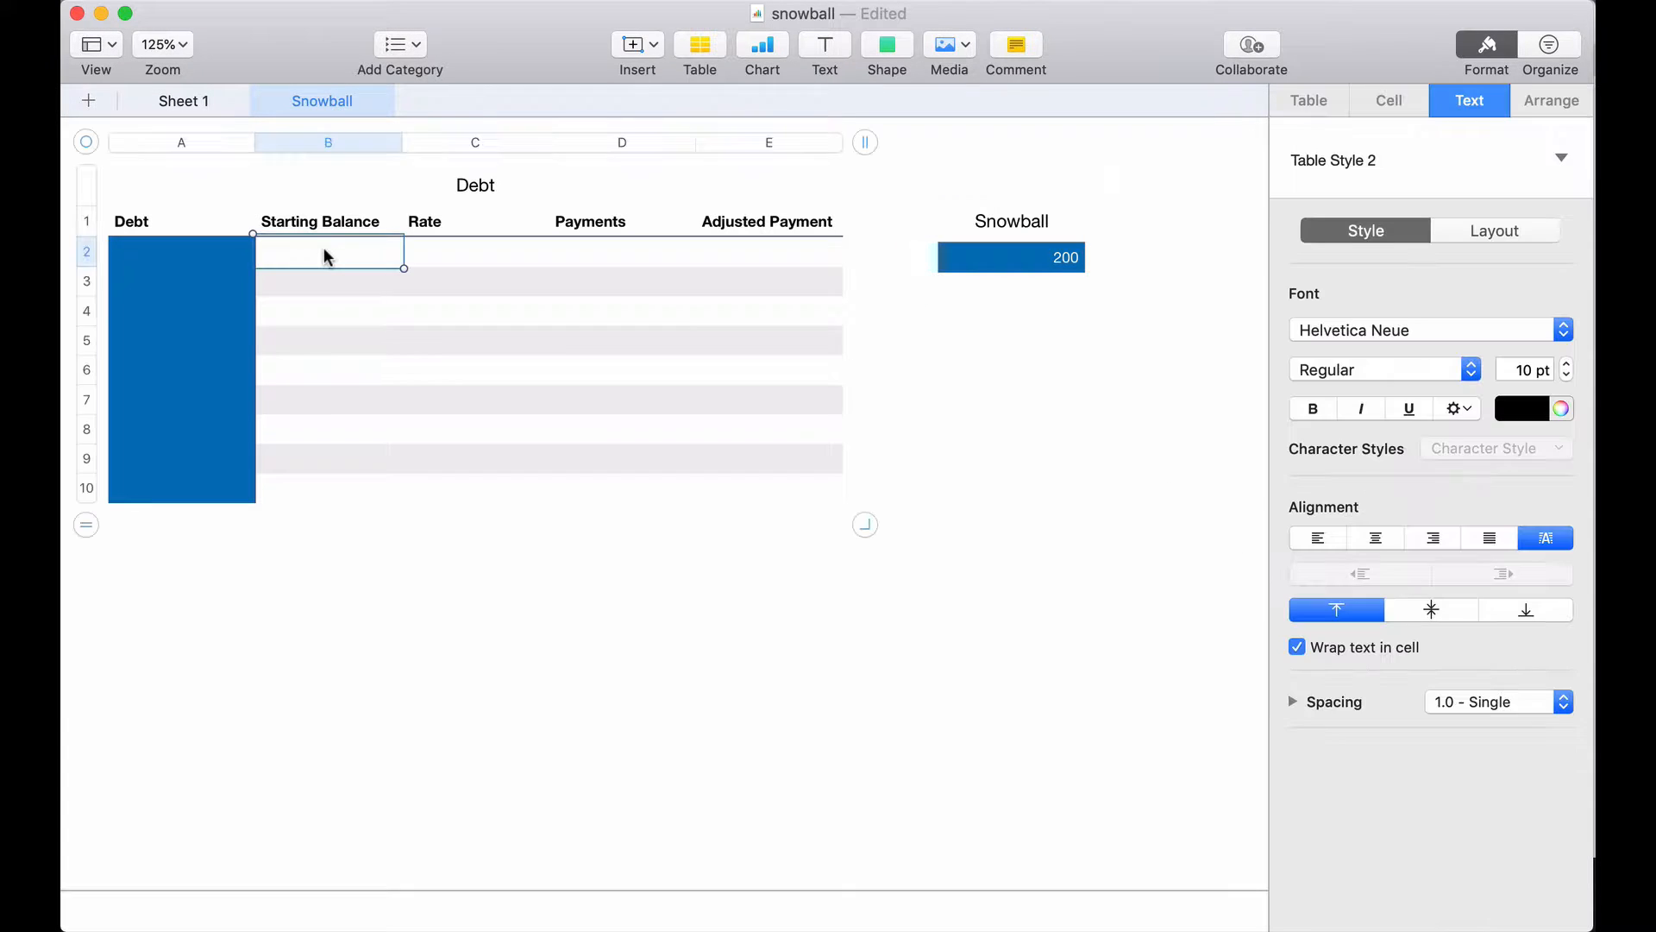
{"action": "left_click", "coordinate": [779, 486], "text": "shift"}
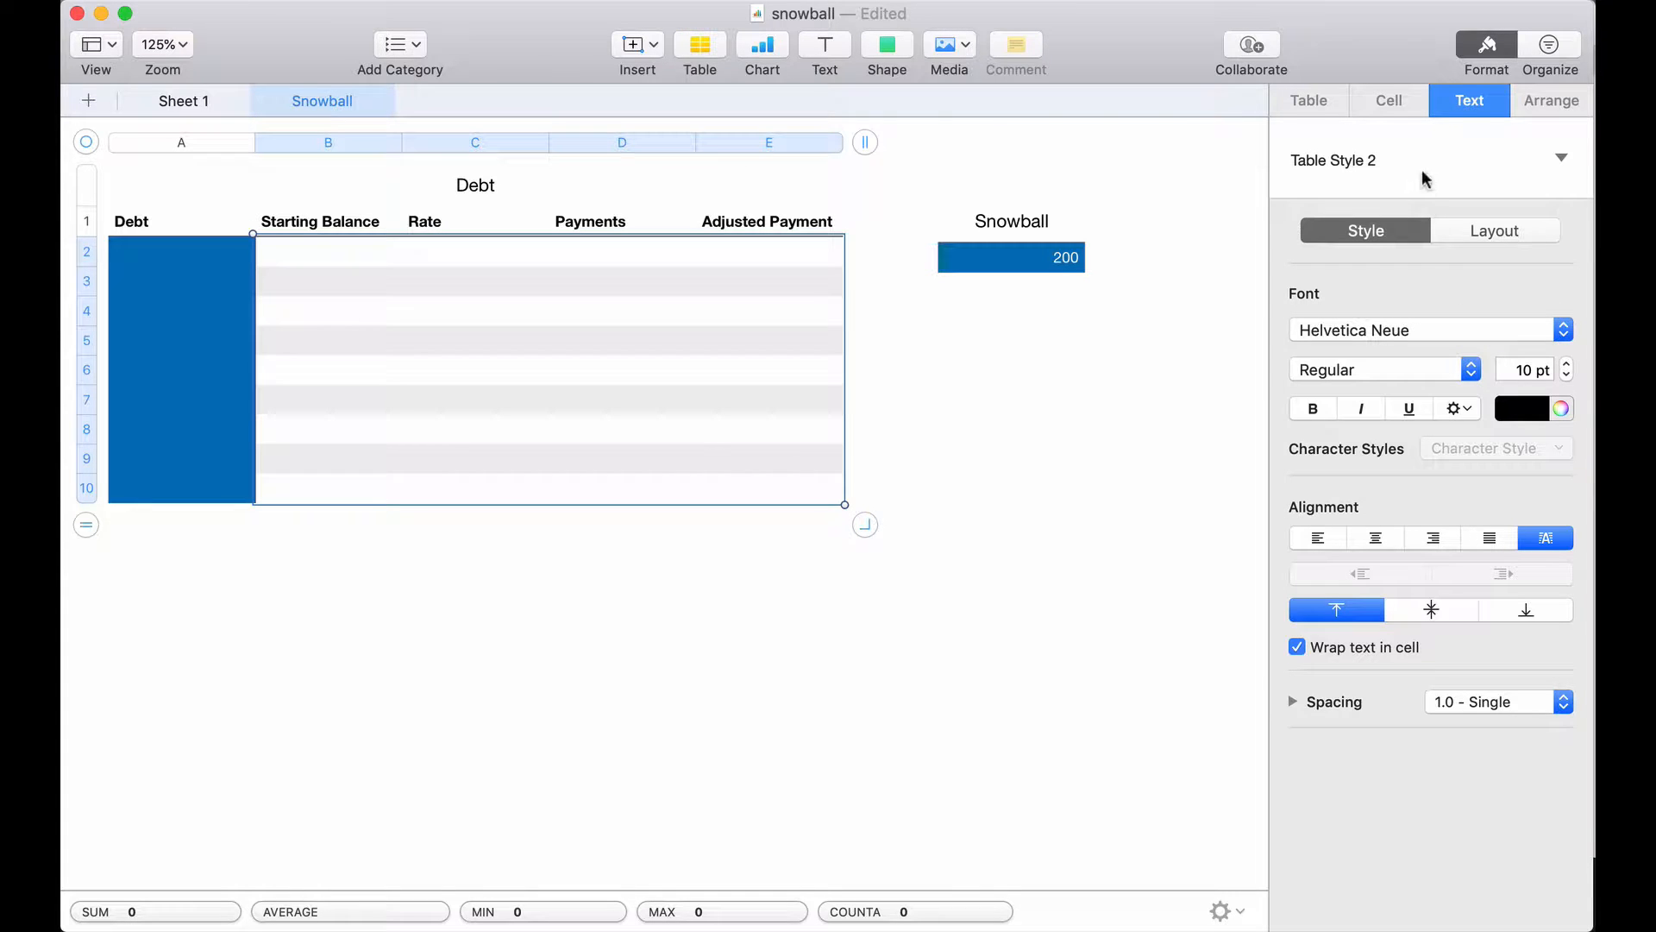
{"action": "left_click", "coordinate": [1388, 102]}
{"action": "left_click", "coordinate": [1395, 180]}
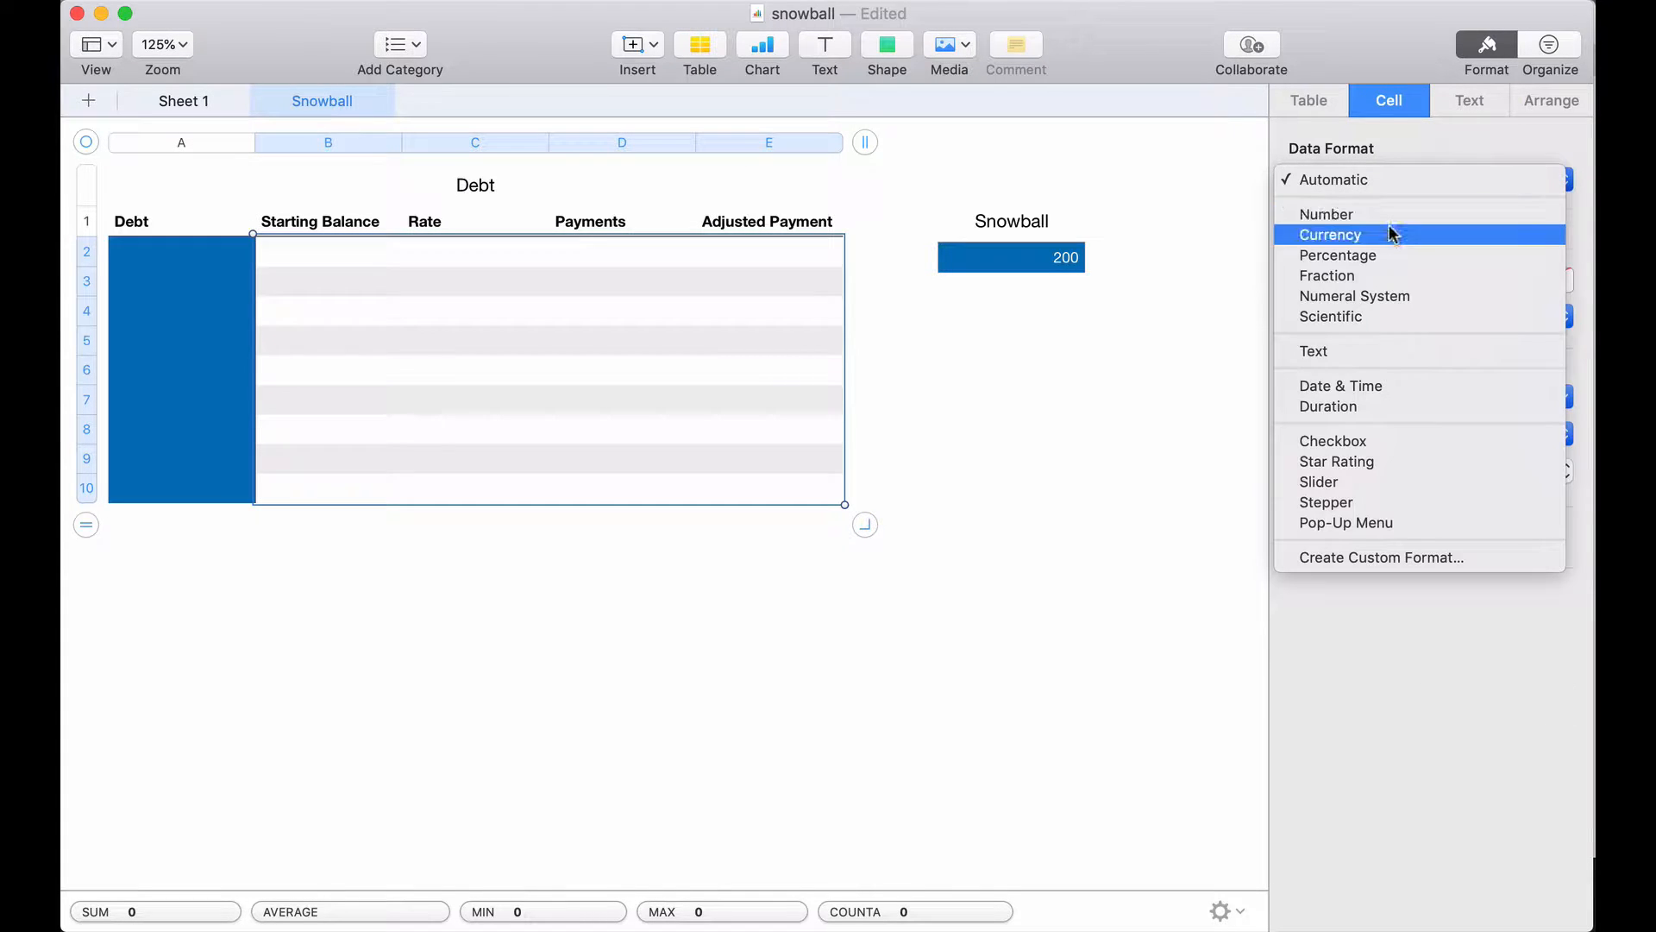
{"action": "left_click", "coordinate": [1392, 233]}
- Format the Rate column cells C2 to C10 as Percentage
{"action": "left_click", "coordinate": [457, 257]}
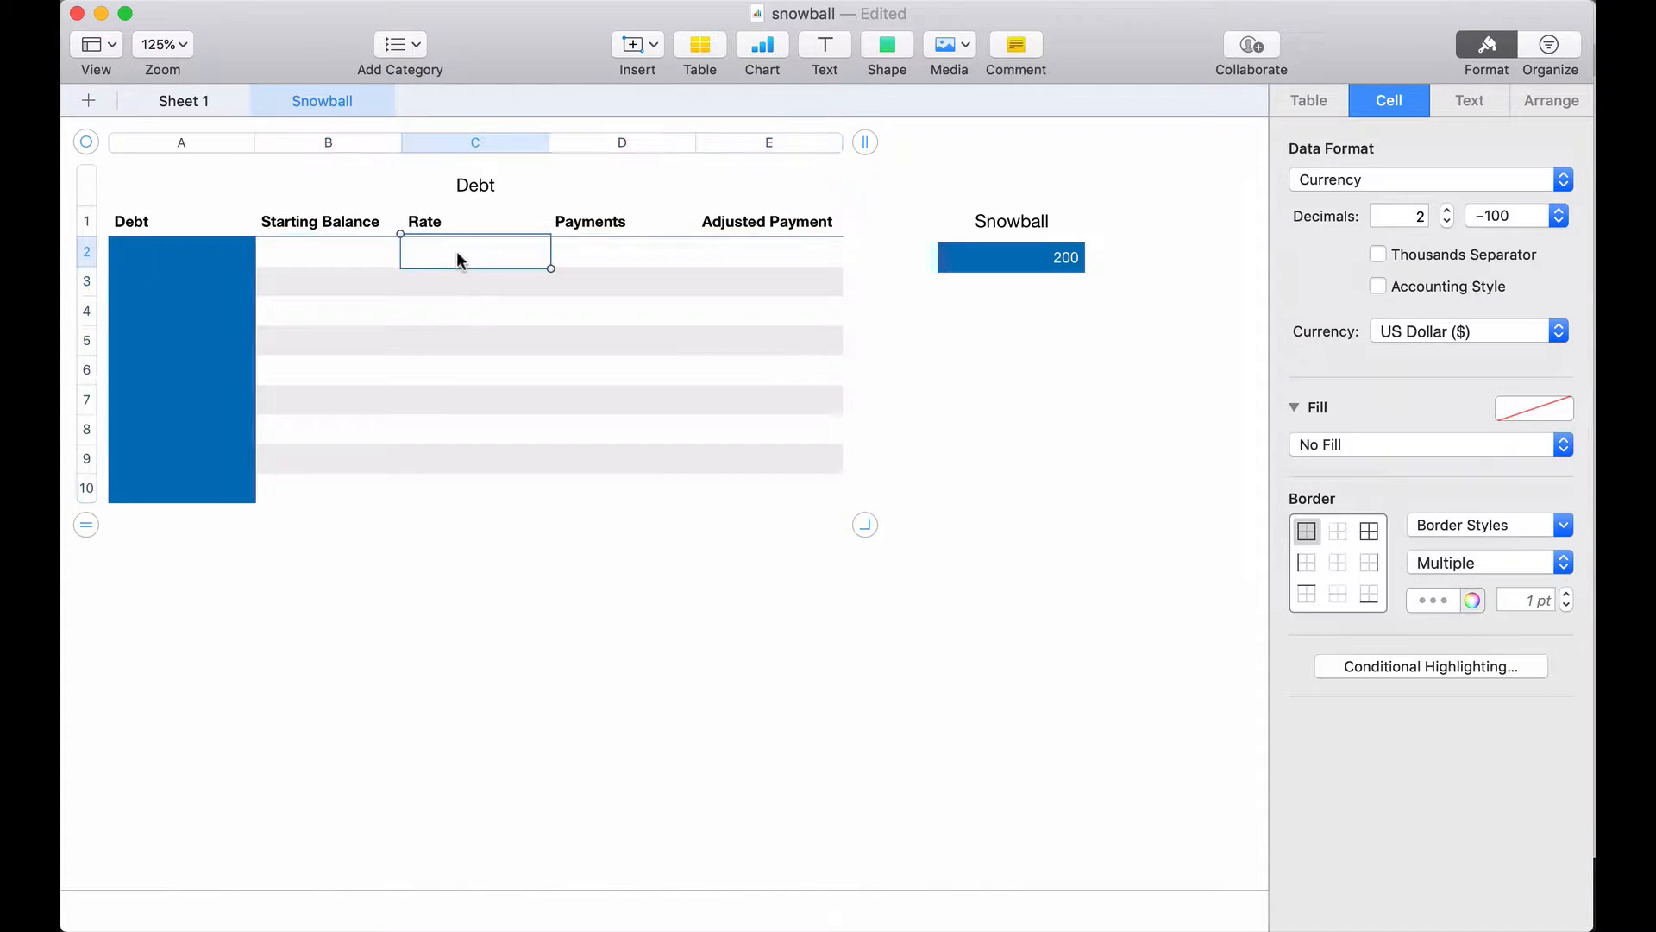
{"action": "left_click", "coordinate": [452, 483], "text": "shift"}
{"action": "left_click", "coordinate": [1363, 181]}
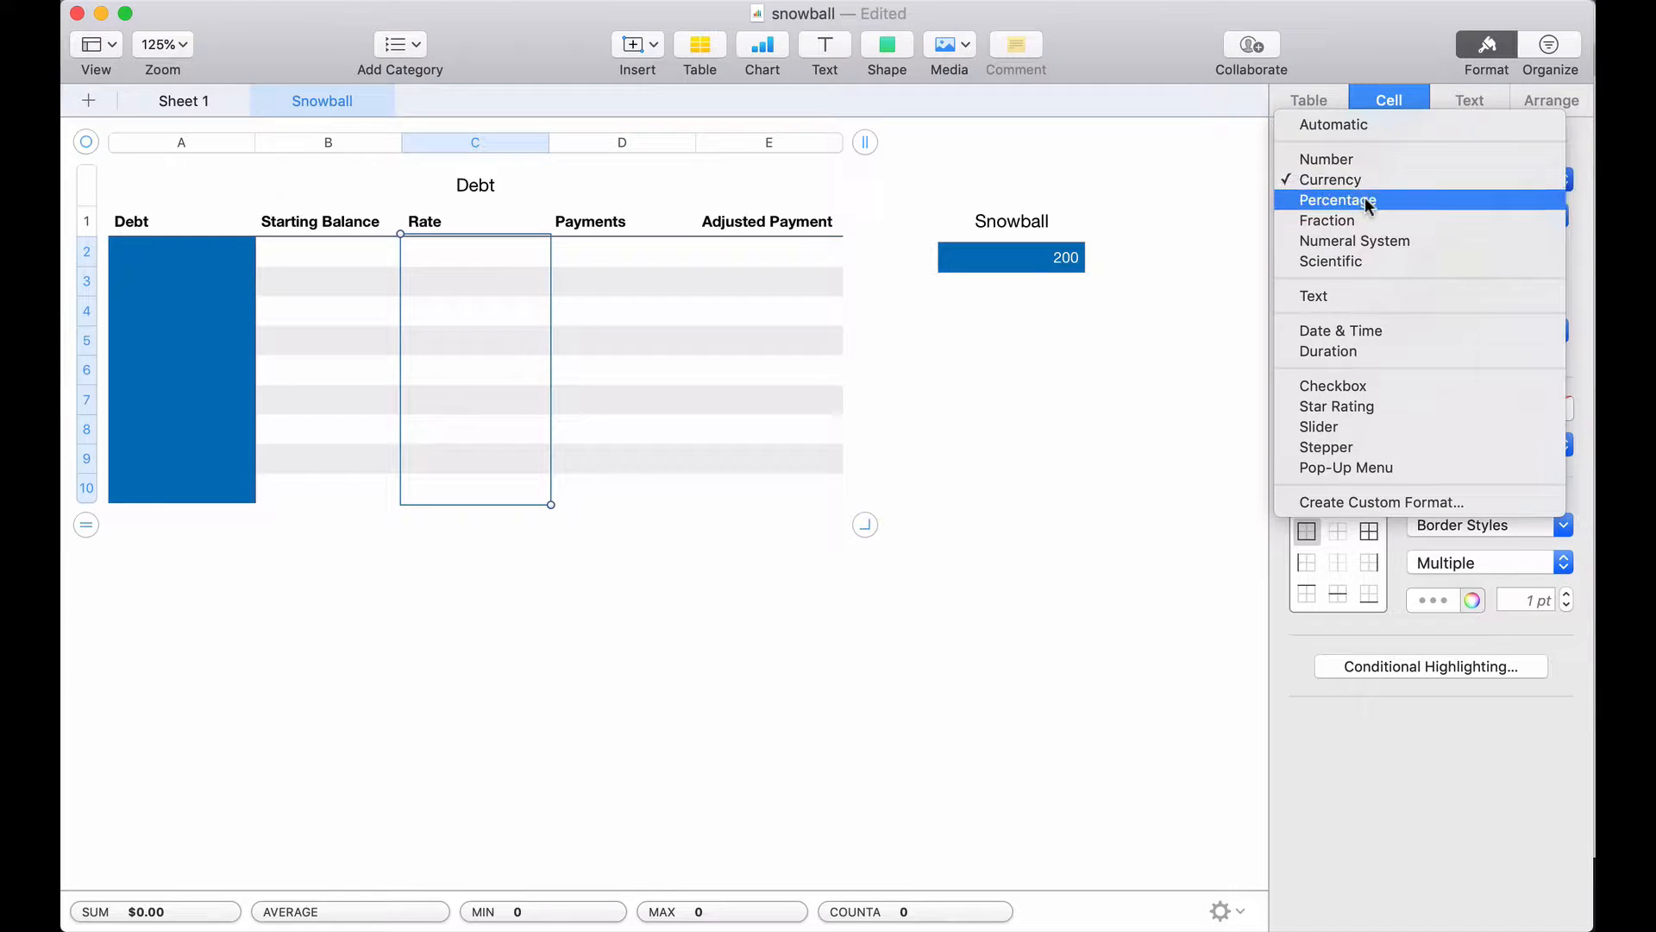
{"action": "left_click", "coordinate": [1367, 201]}
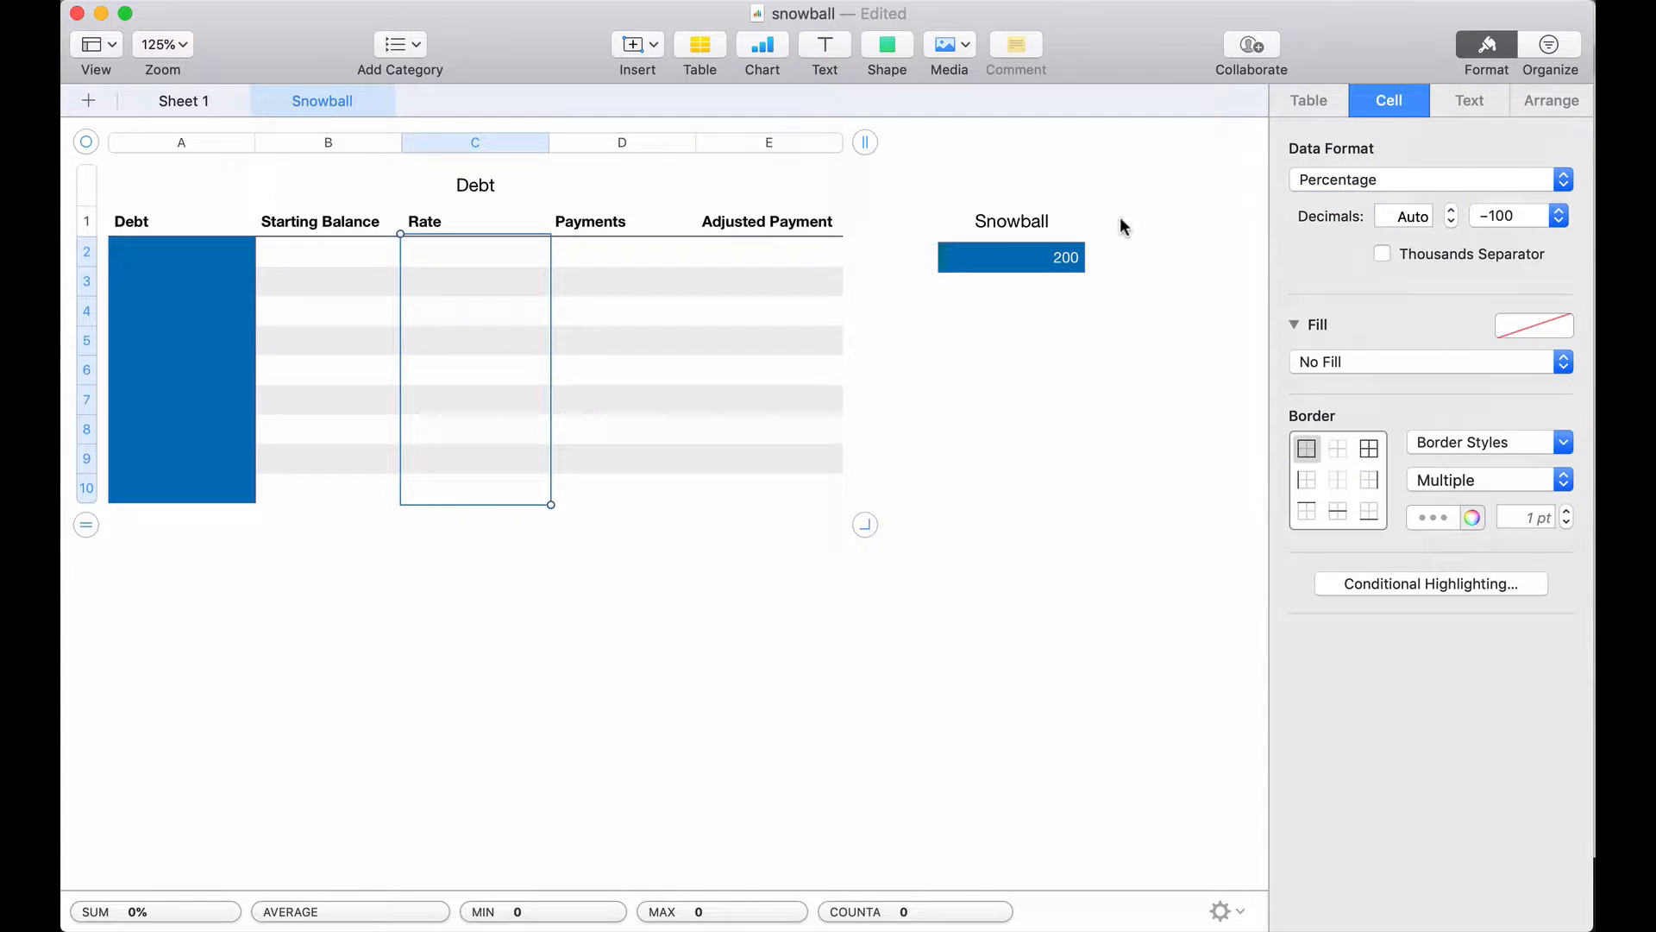
- Enter the Capital 1 debt in row 2 with a starting balance of 760.73, a rate of 21.99% and a payment of 25
{"action": "left_click", "coordinate": [195, 253]}
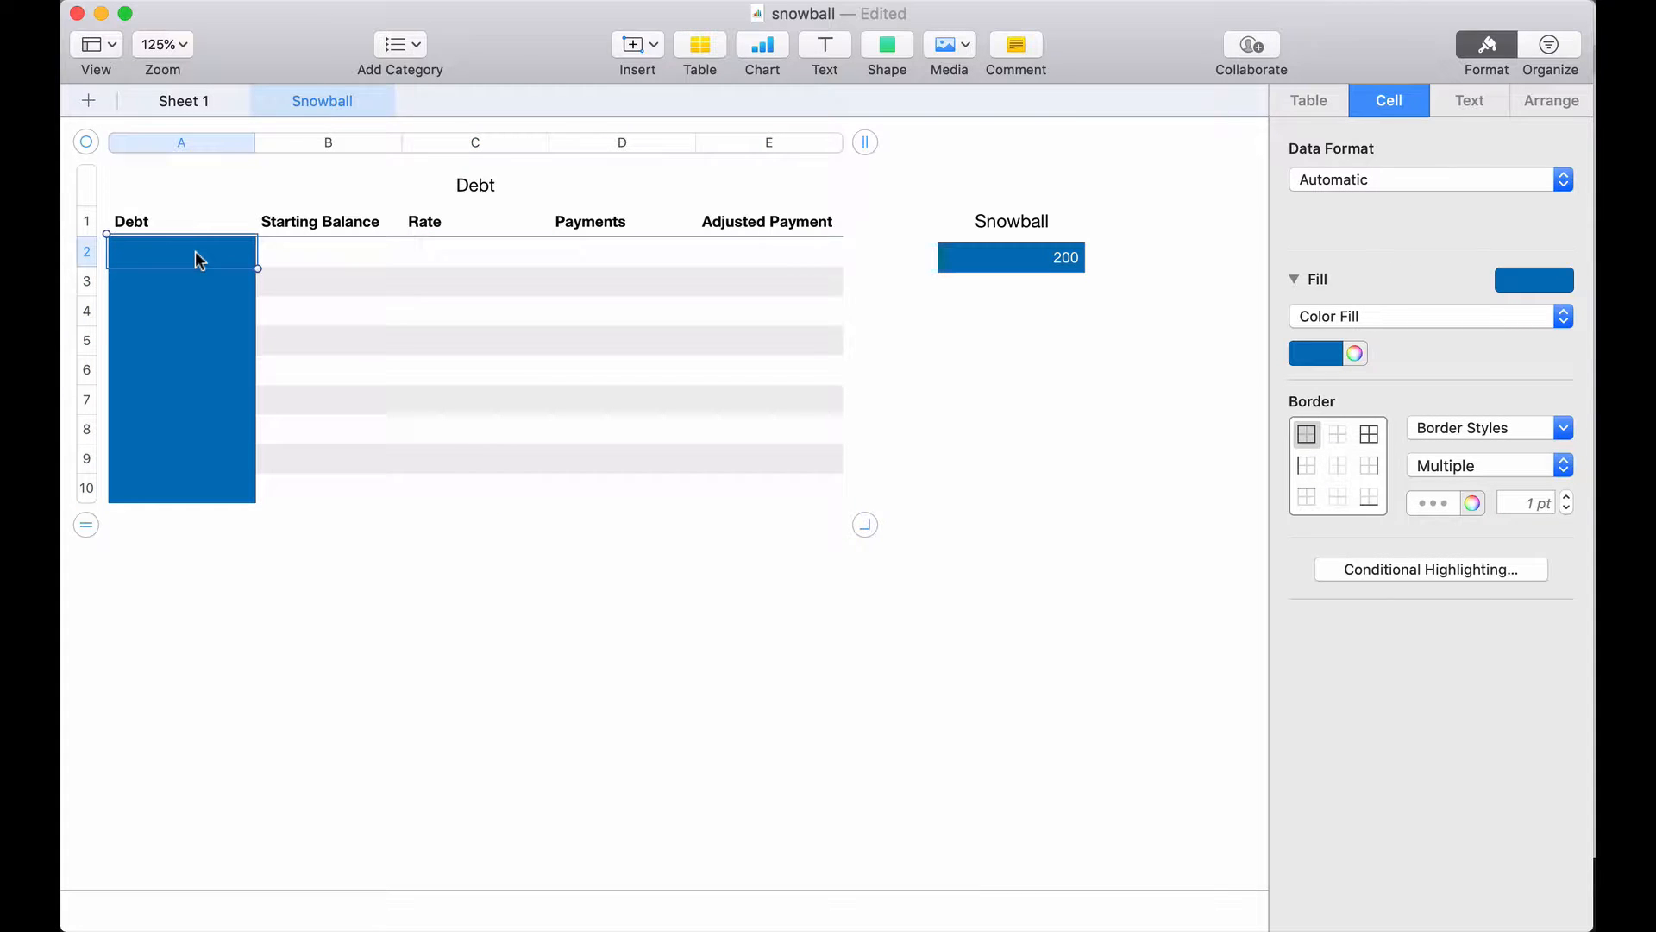
{"action": "type", "text": "Capital"}
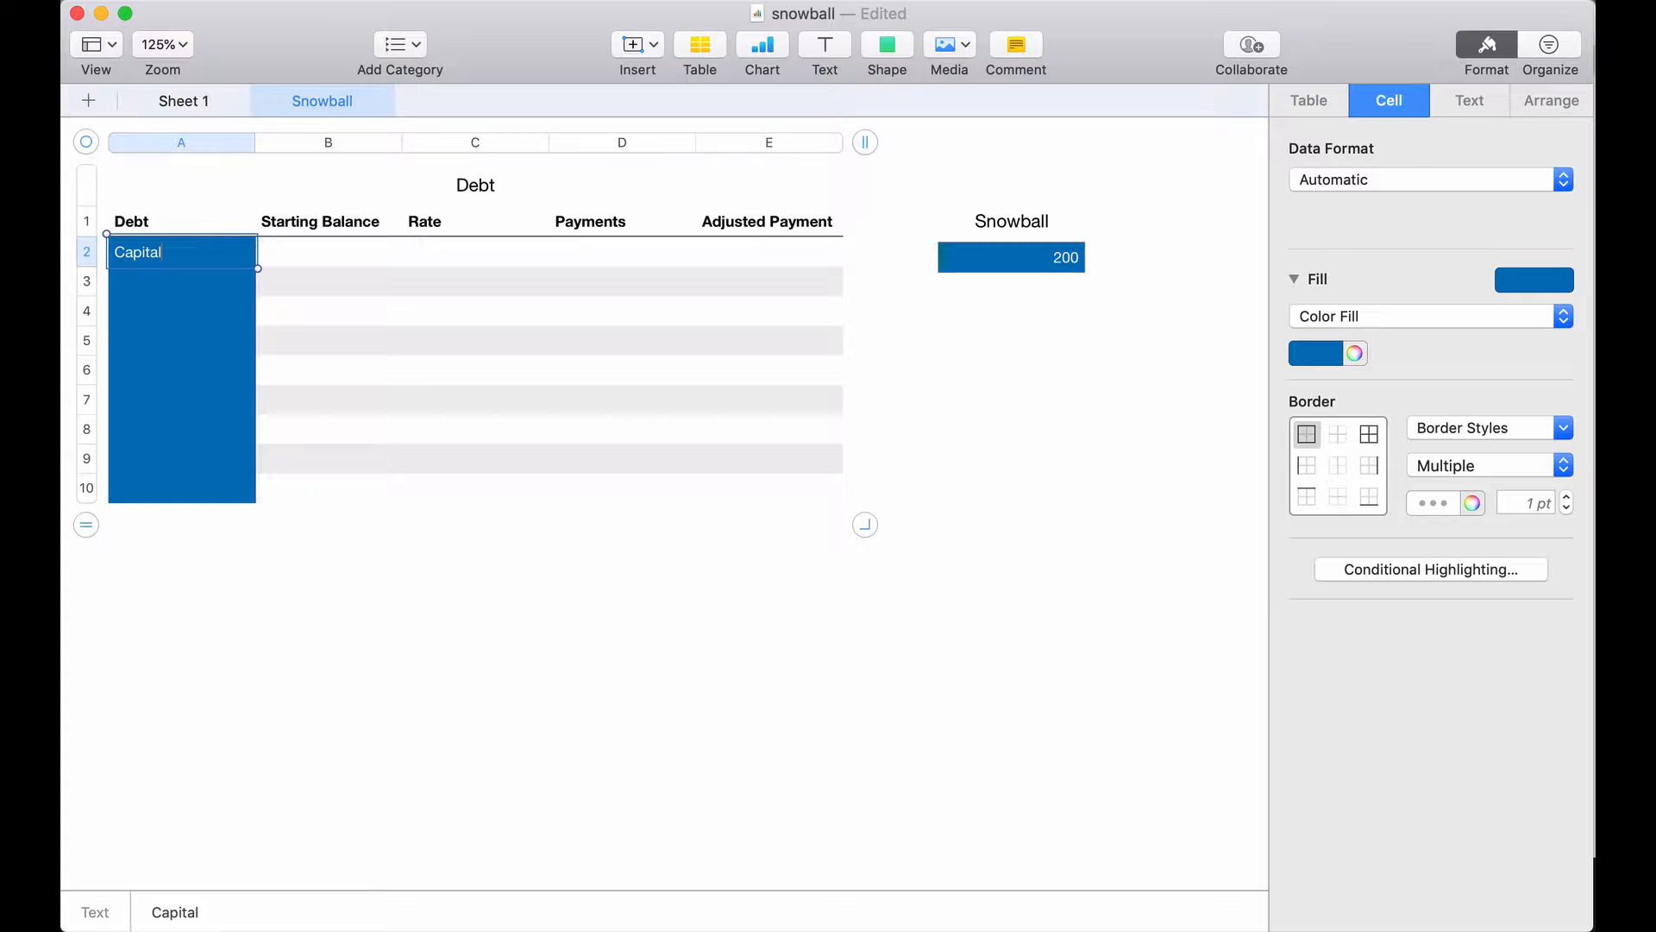
{"action": "type", "text": " 1"}
{"action": "key", "text": "Tab"}
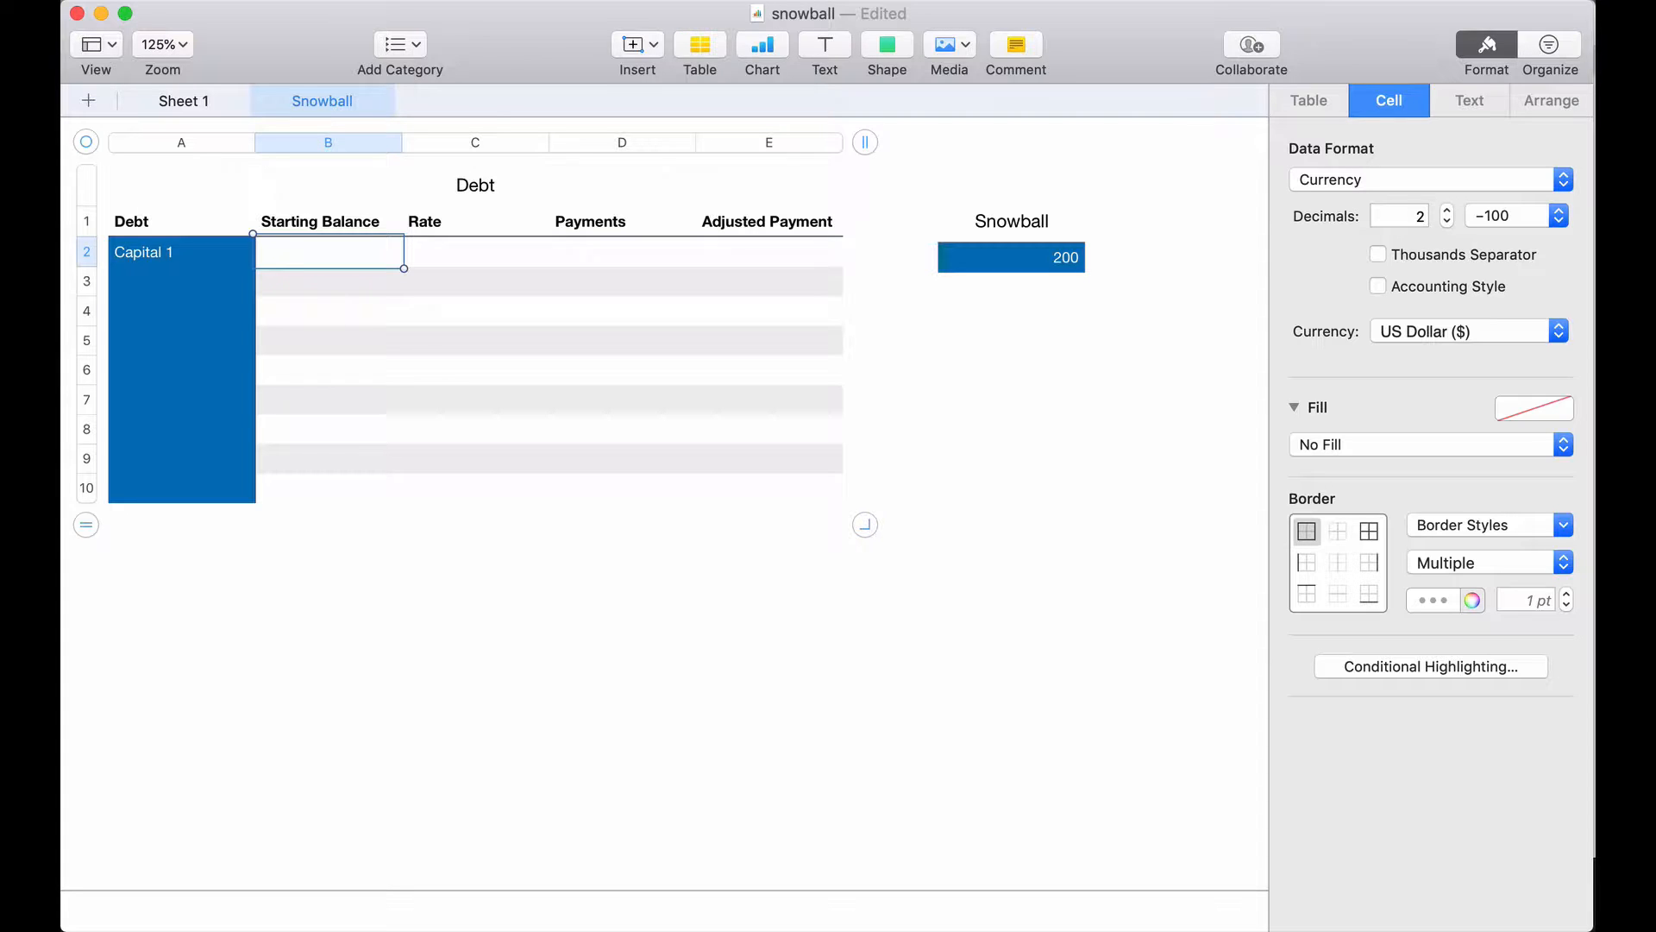
{"action": "type", "text": "760"}
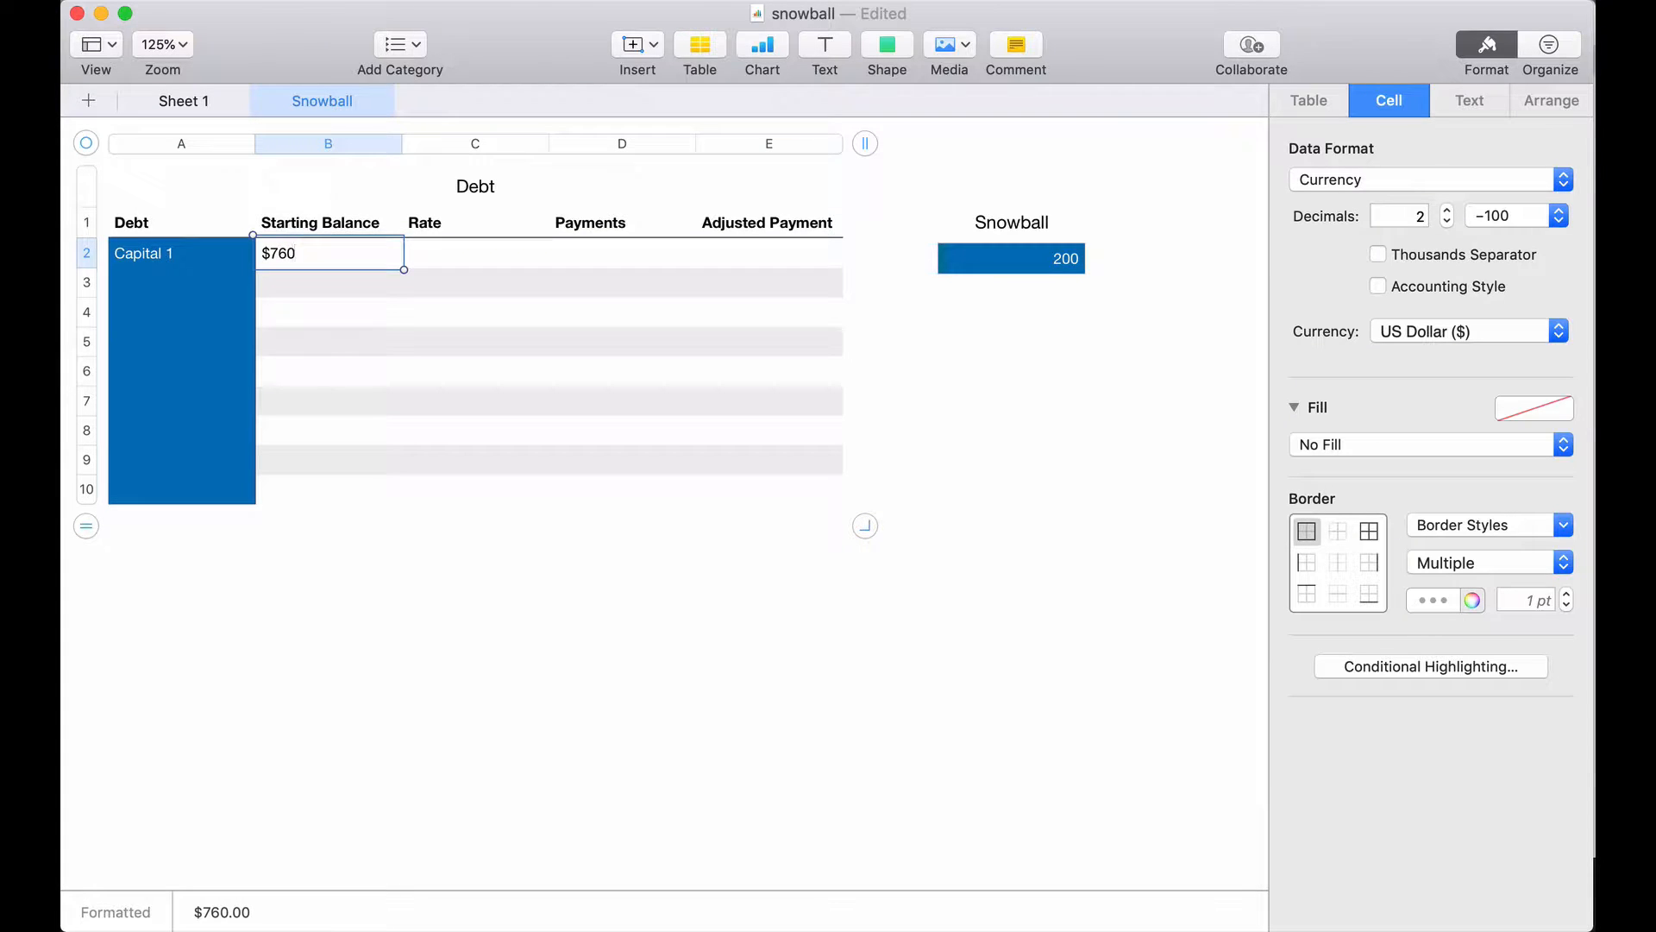
{"action": "type", "text": ".73"}
{"action": "key", "text": "Tab"}
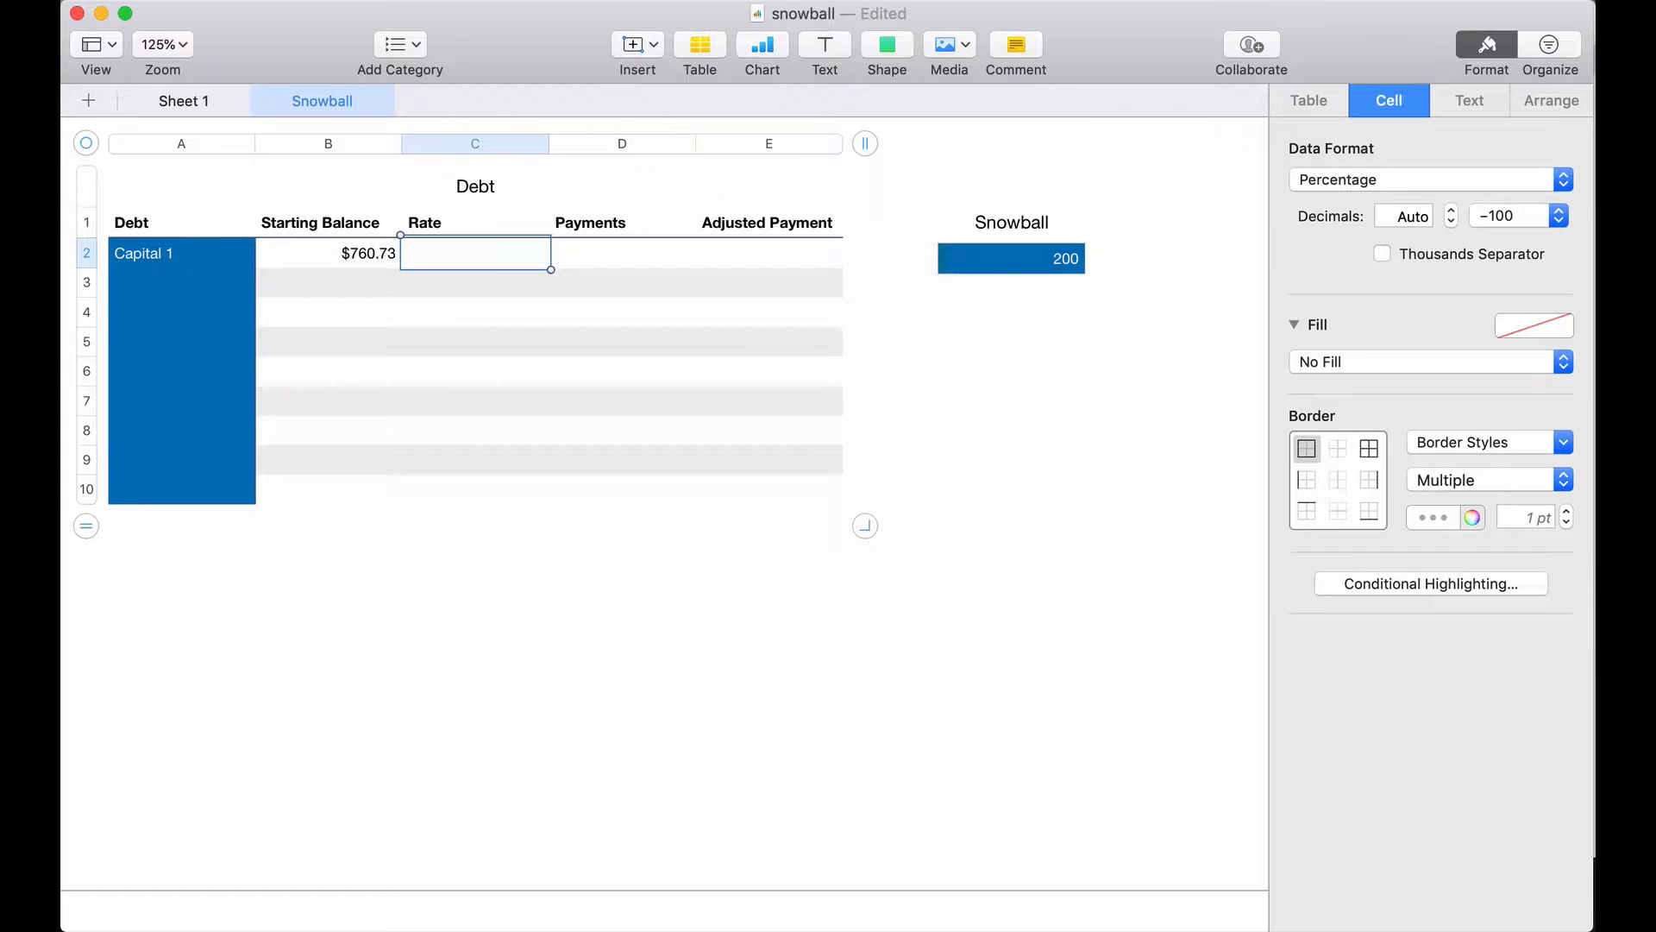
{"action": "type", "text": "21.99"}
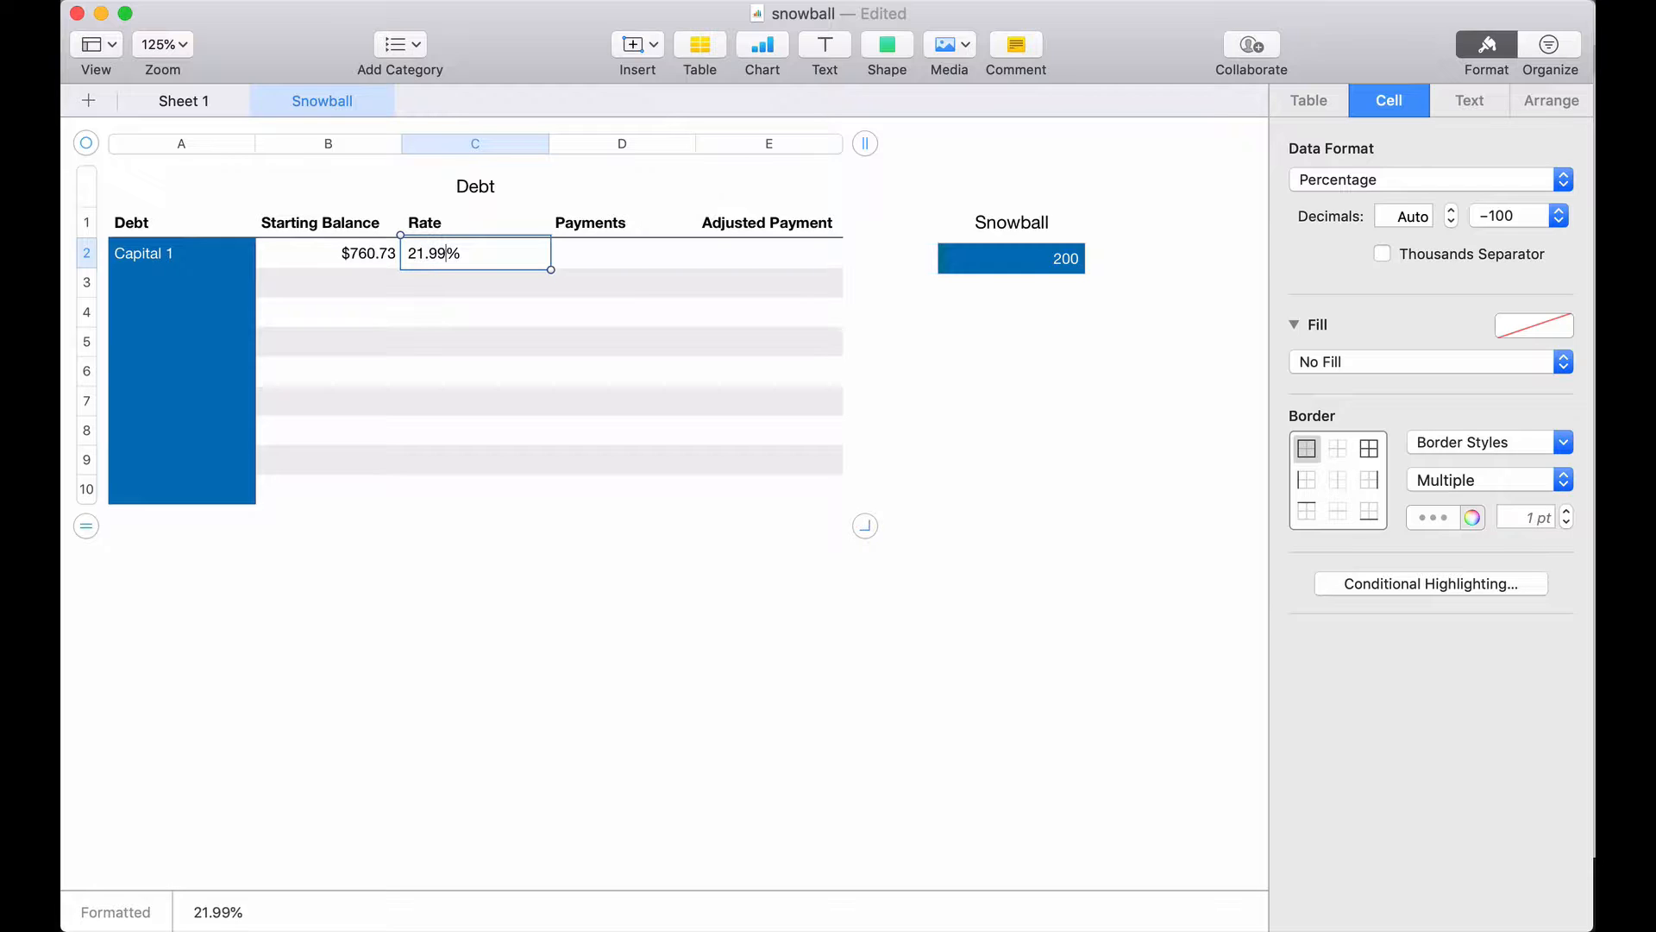
{"action": "key", "text": "Tab"}
{"action": "type", "text": "25"}
{"action": "key", "text": "Tab"}
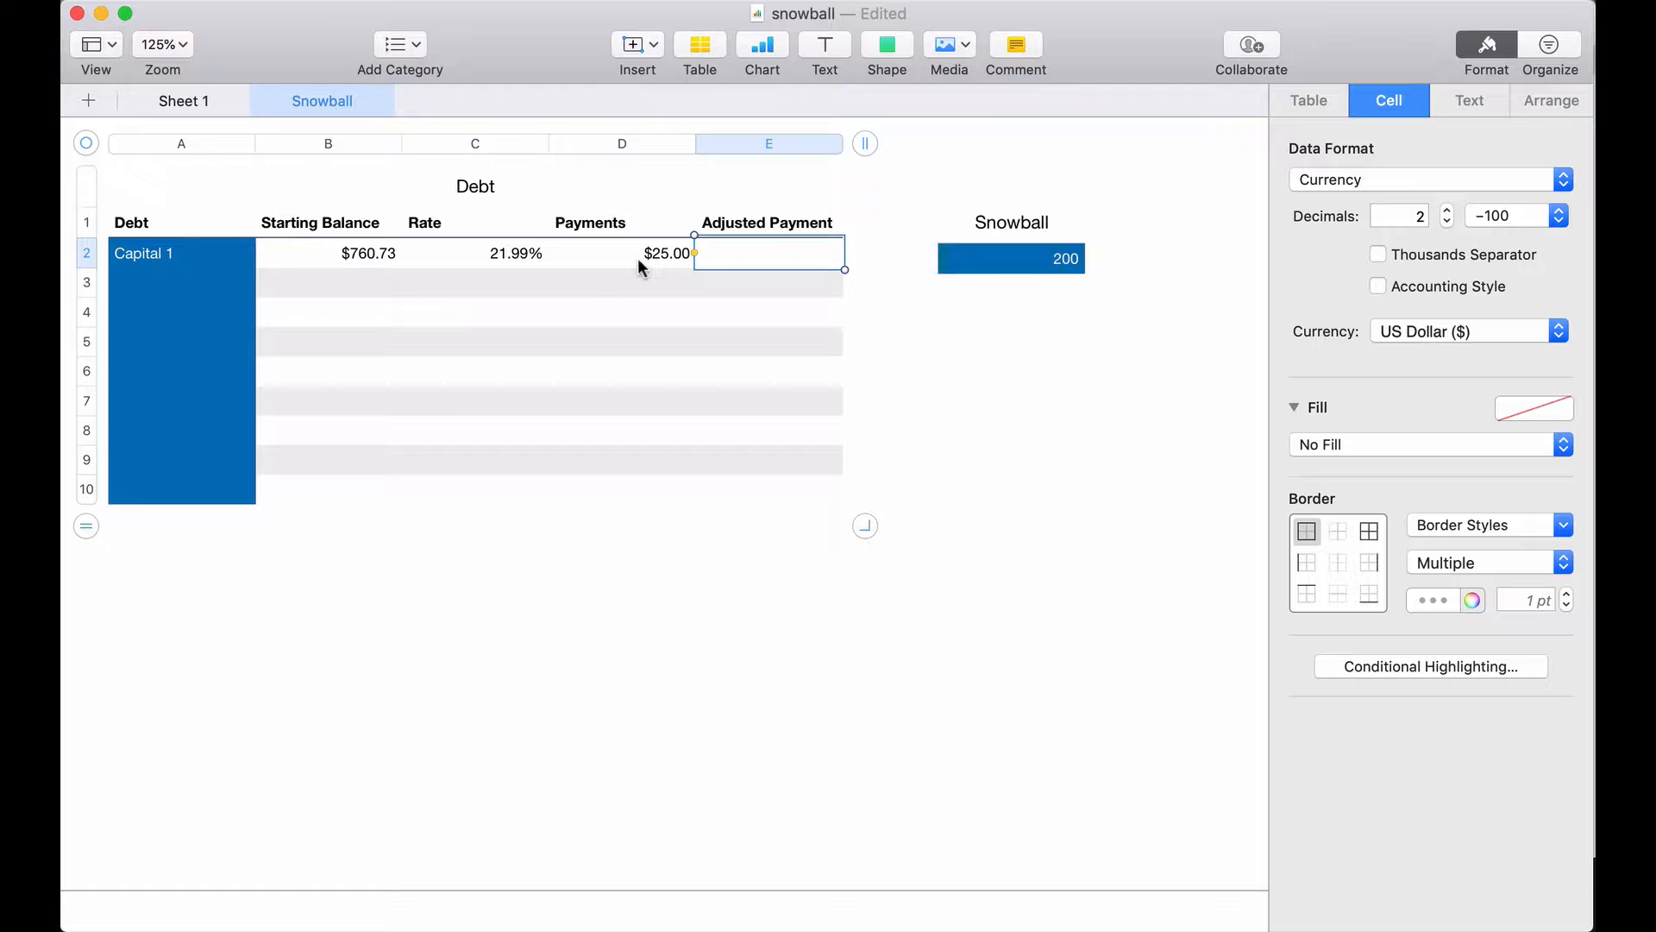
- Enter a formula in E2 adding the Capital 1 payment to the Snowball amount, with an absolute row and column reference to Snowball::$A$1
{"action": "left_click", "coordinate": [763, 258]}
{"action": "type", "text": "="}
{"action": "left_click_drag", "start_coordinate": [662, 257], "coordinate": [659, 308]}
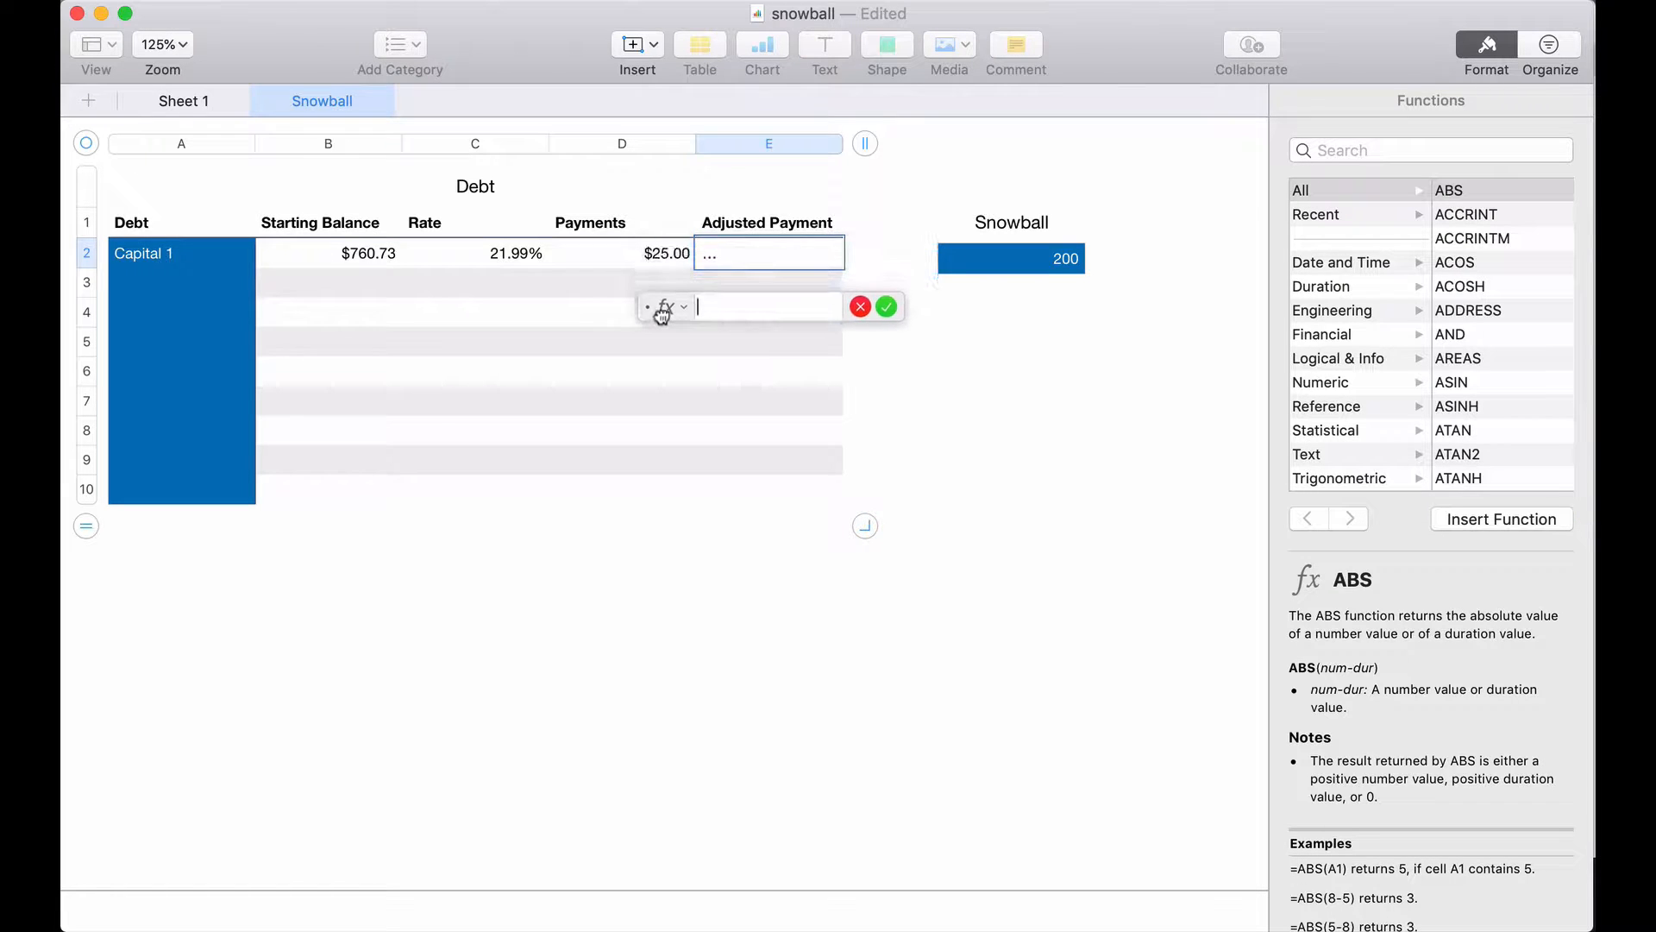
{"action": "left_click", "coordinate": [666, 253]}
{"action": "type", "text": "+"}
{"action": "left_click", "coordinate": [978, 261]}
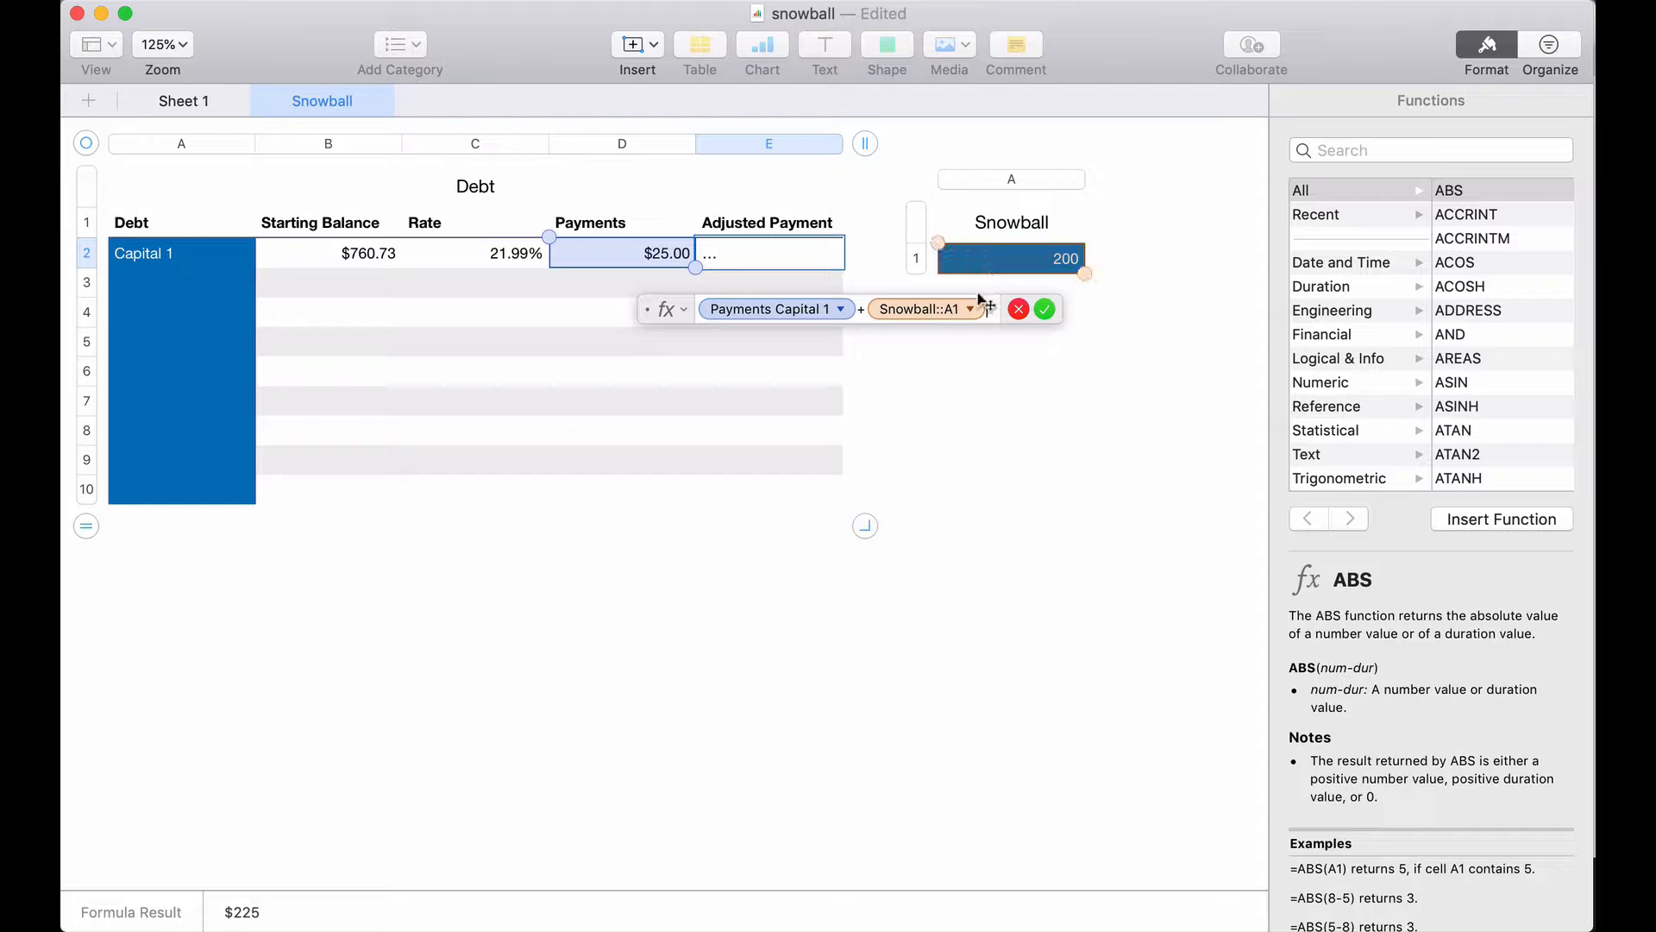
{"action": "left_click", "coordinate": [968, 310]}
{"action": "left_click", "coordinate": [851, 364]}
{"action": "left_click", "coordinate": [851, 392]}
{"action": "left_click", "coordinate": [1065, 309]}
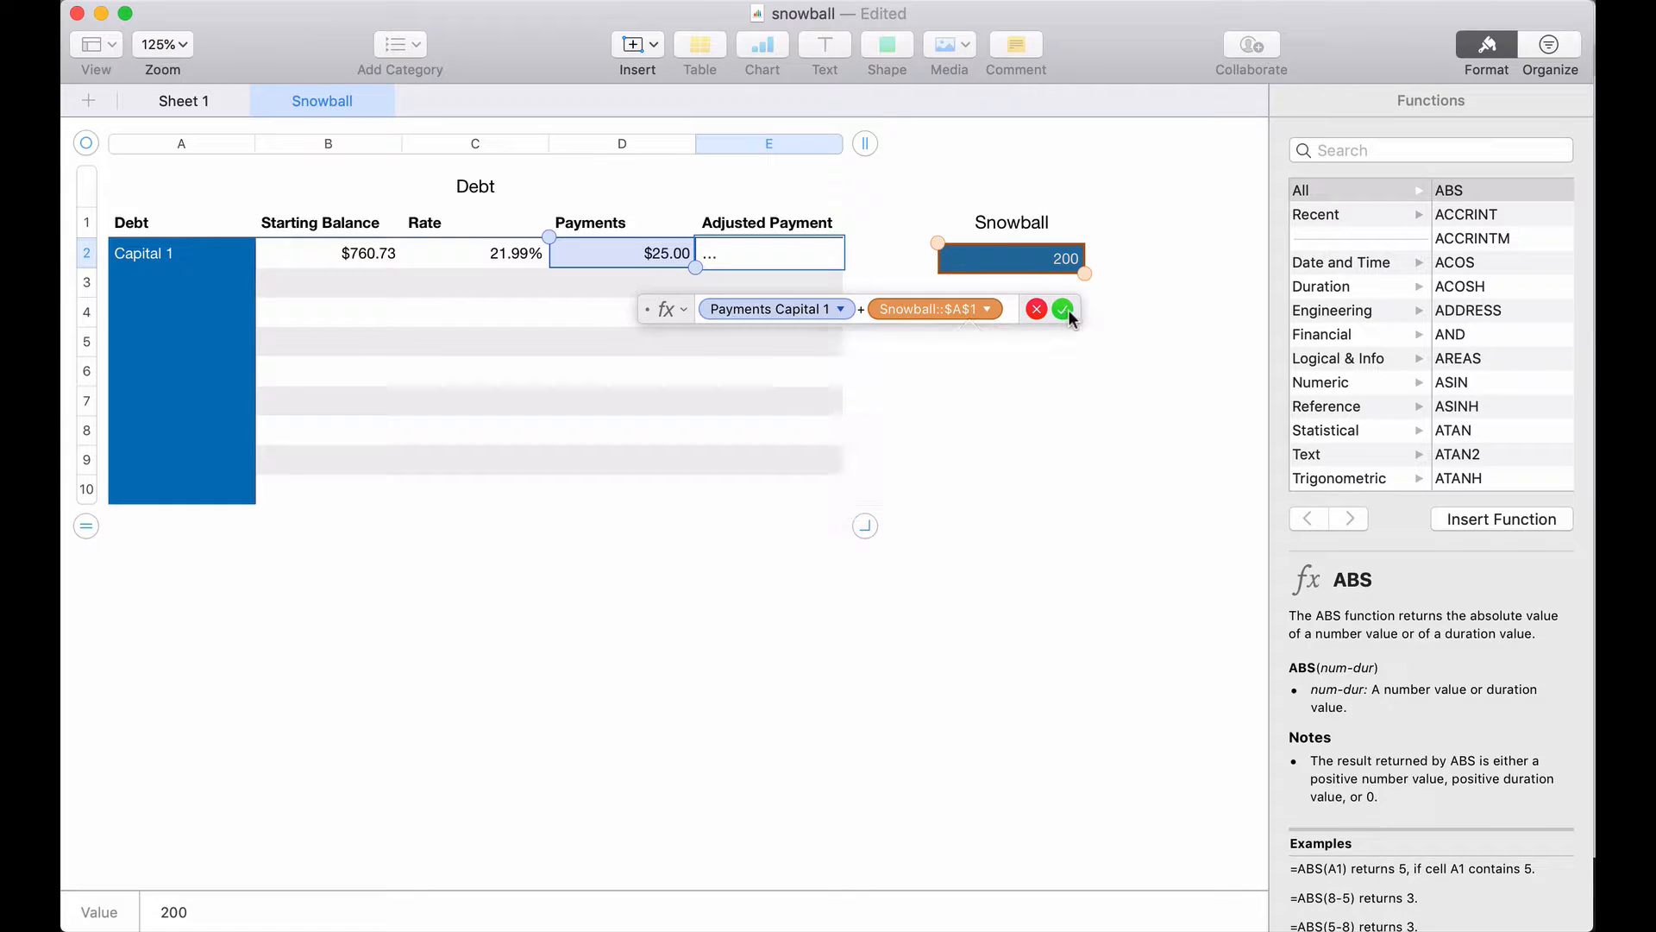
{"action": "left_click", "coordinate": [1064, 309]}
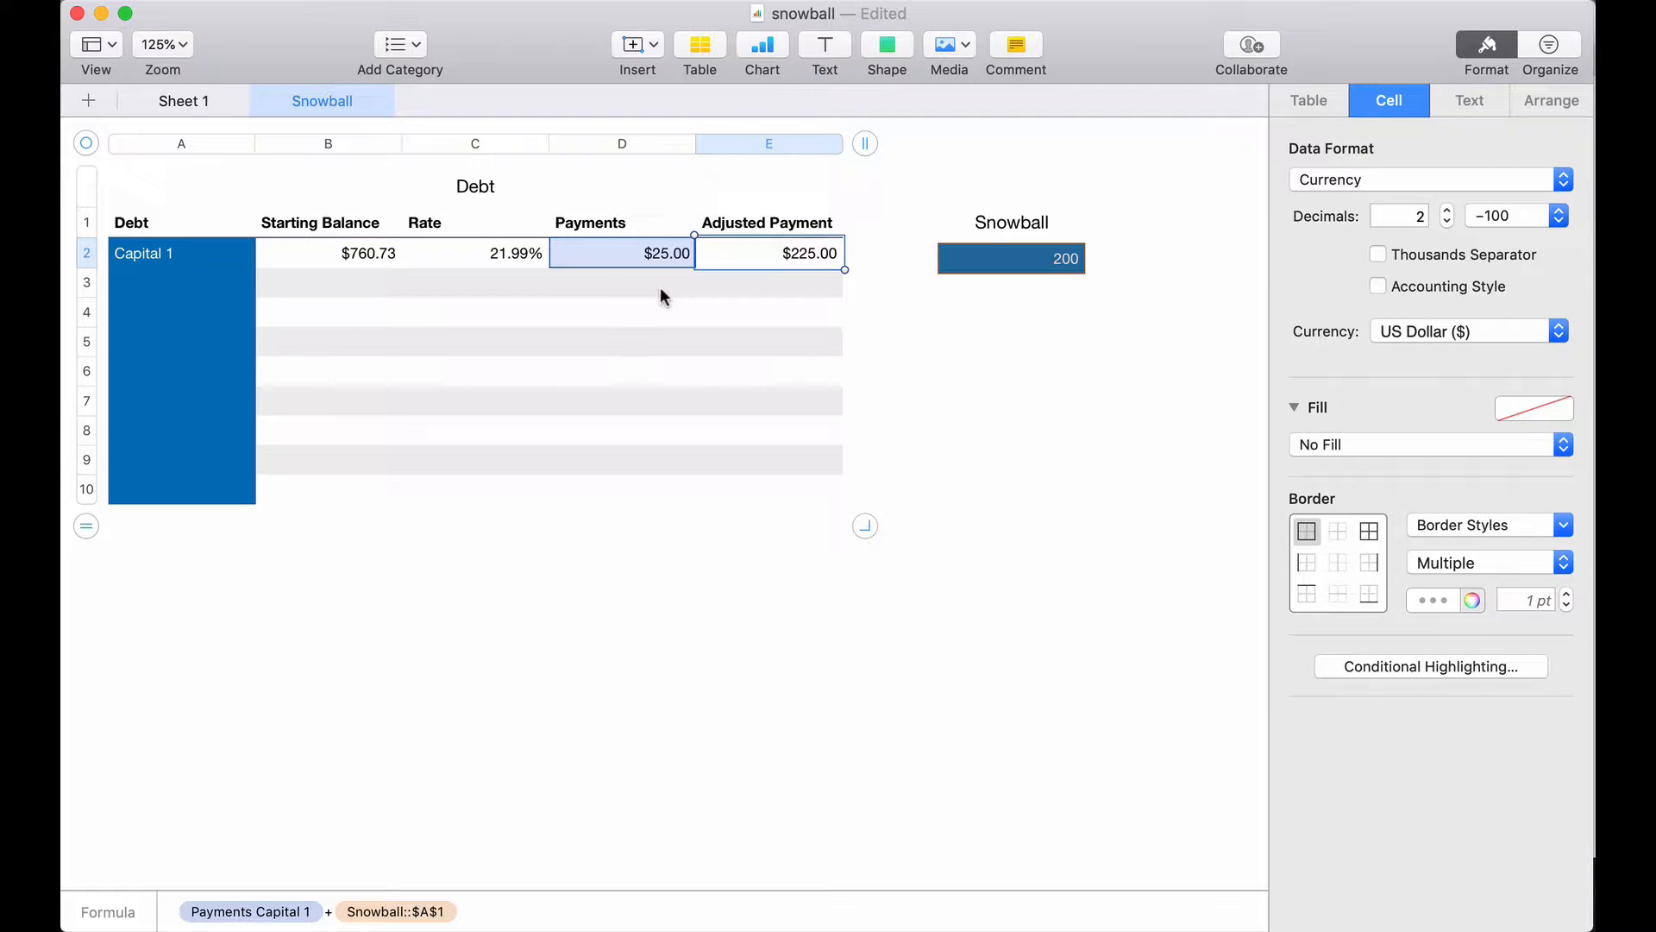
- Enter the Barclays debt in row 3 with a starting balance of 2857.54, a rate of 22.74% and a payment of 82.50
{"action": "left_click", "coordinate": [388, 278]}
{"action": "left_click", "coordinate": [191, 275]}
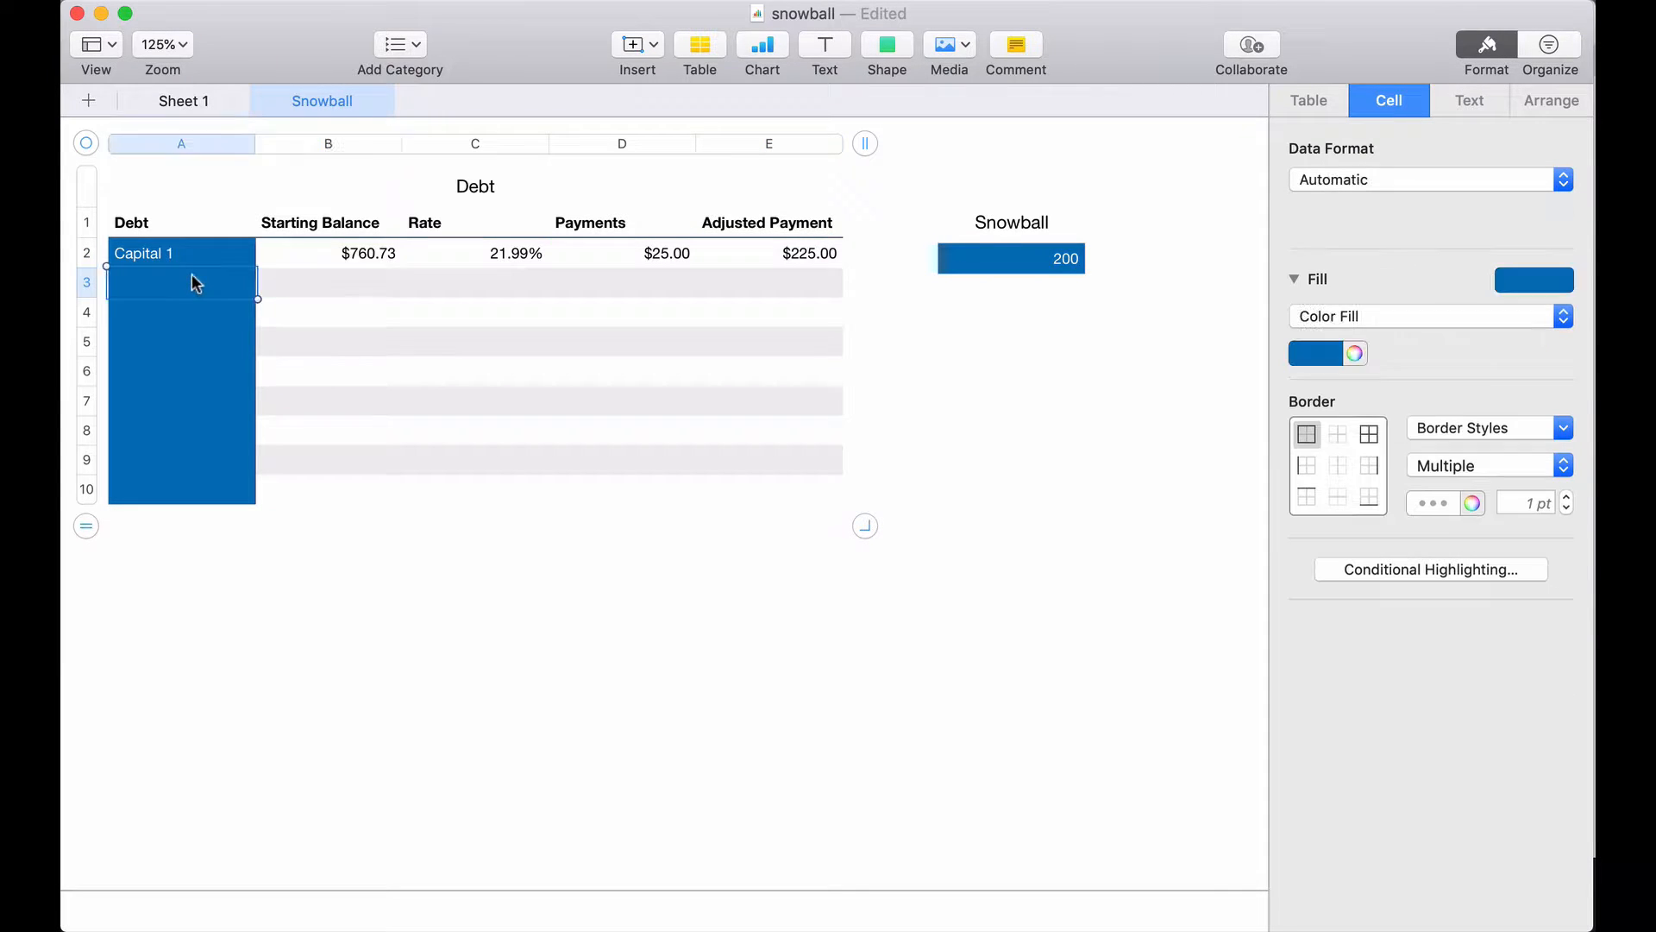
{"action": "type", "text": "Barclary"}
{"action": "key", "text": "BackSpace"}
{"action": "key", "text": "BackSpace"}
{"action": "type", "text": "ys"}
{"action": "key", "text": "Tab"}
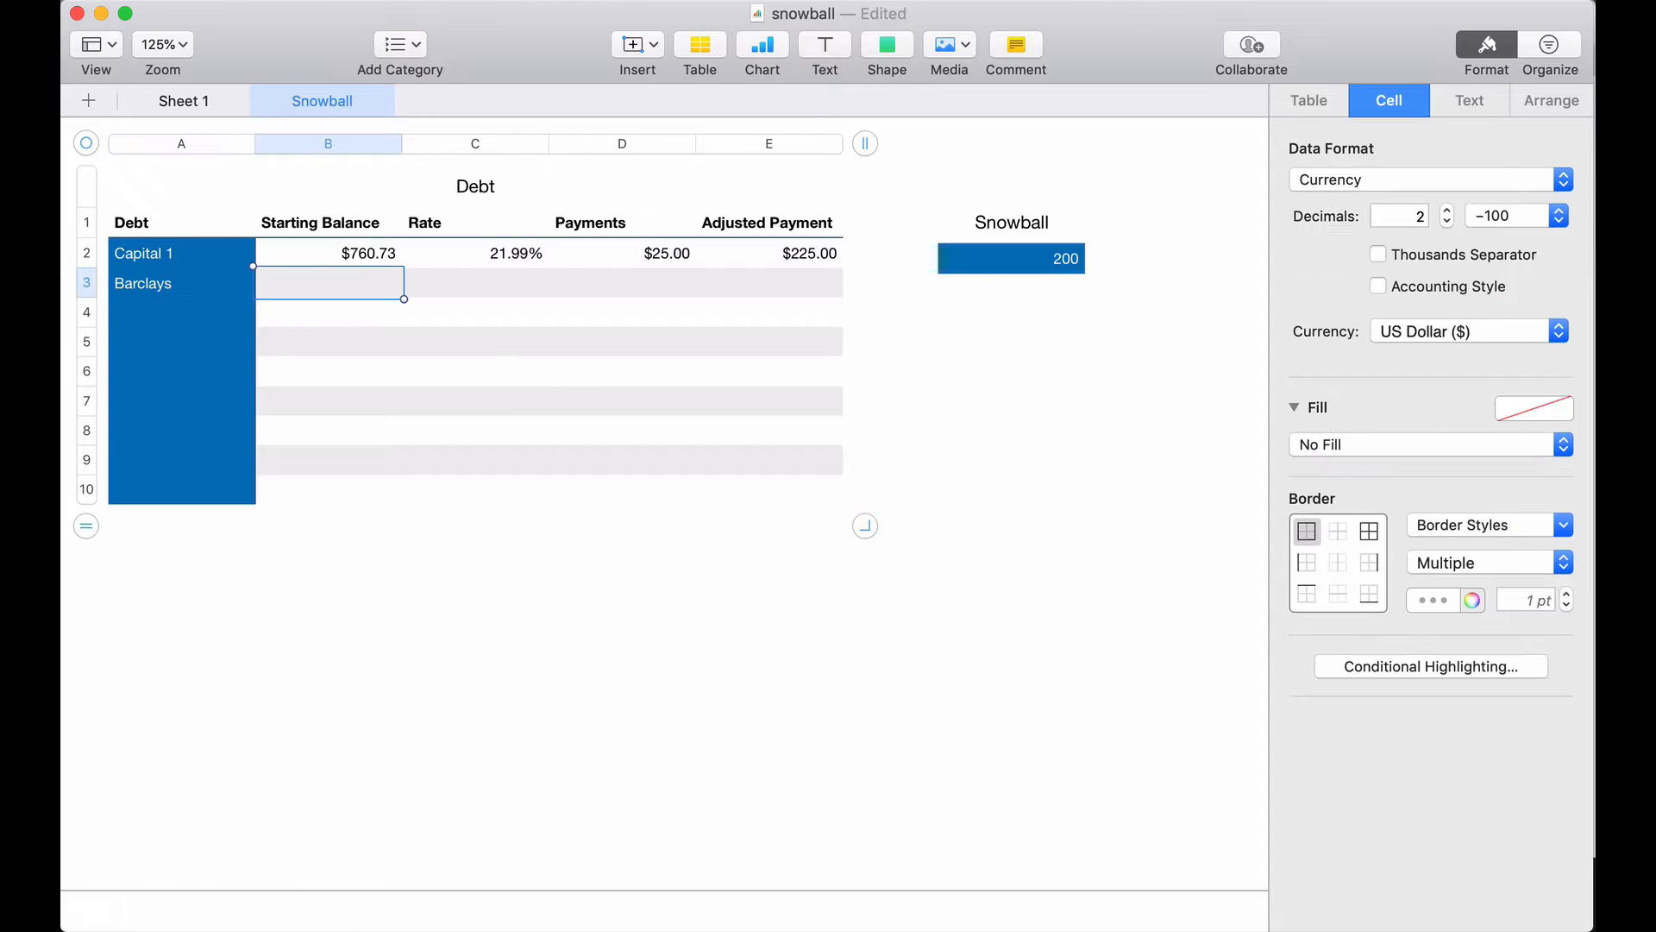
{"action": "type", "text": "2857.54"}
{"action": "key", "text": "Tab"}
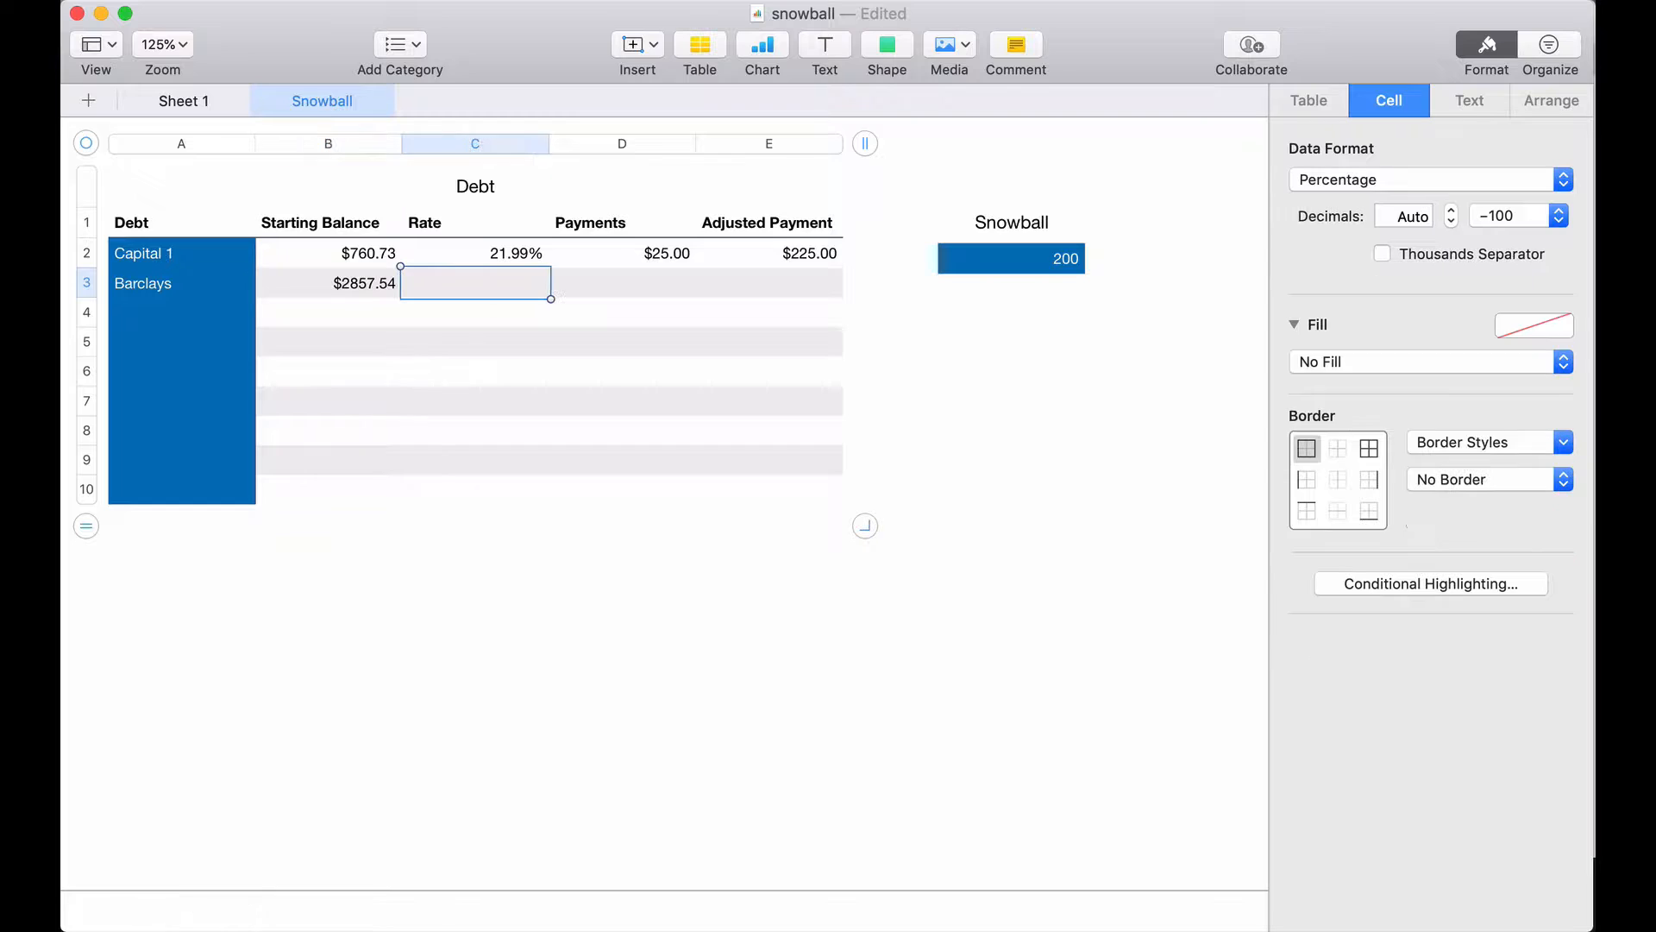
{"action": "type", "text": "22.74"}
{"action": "key", "text": "Tab"}
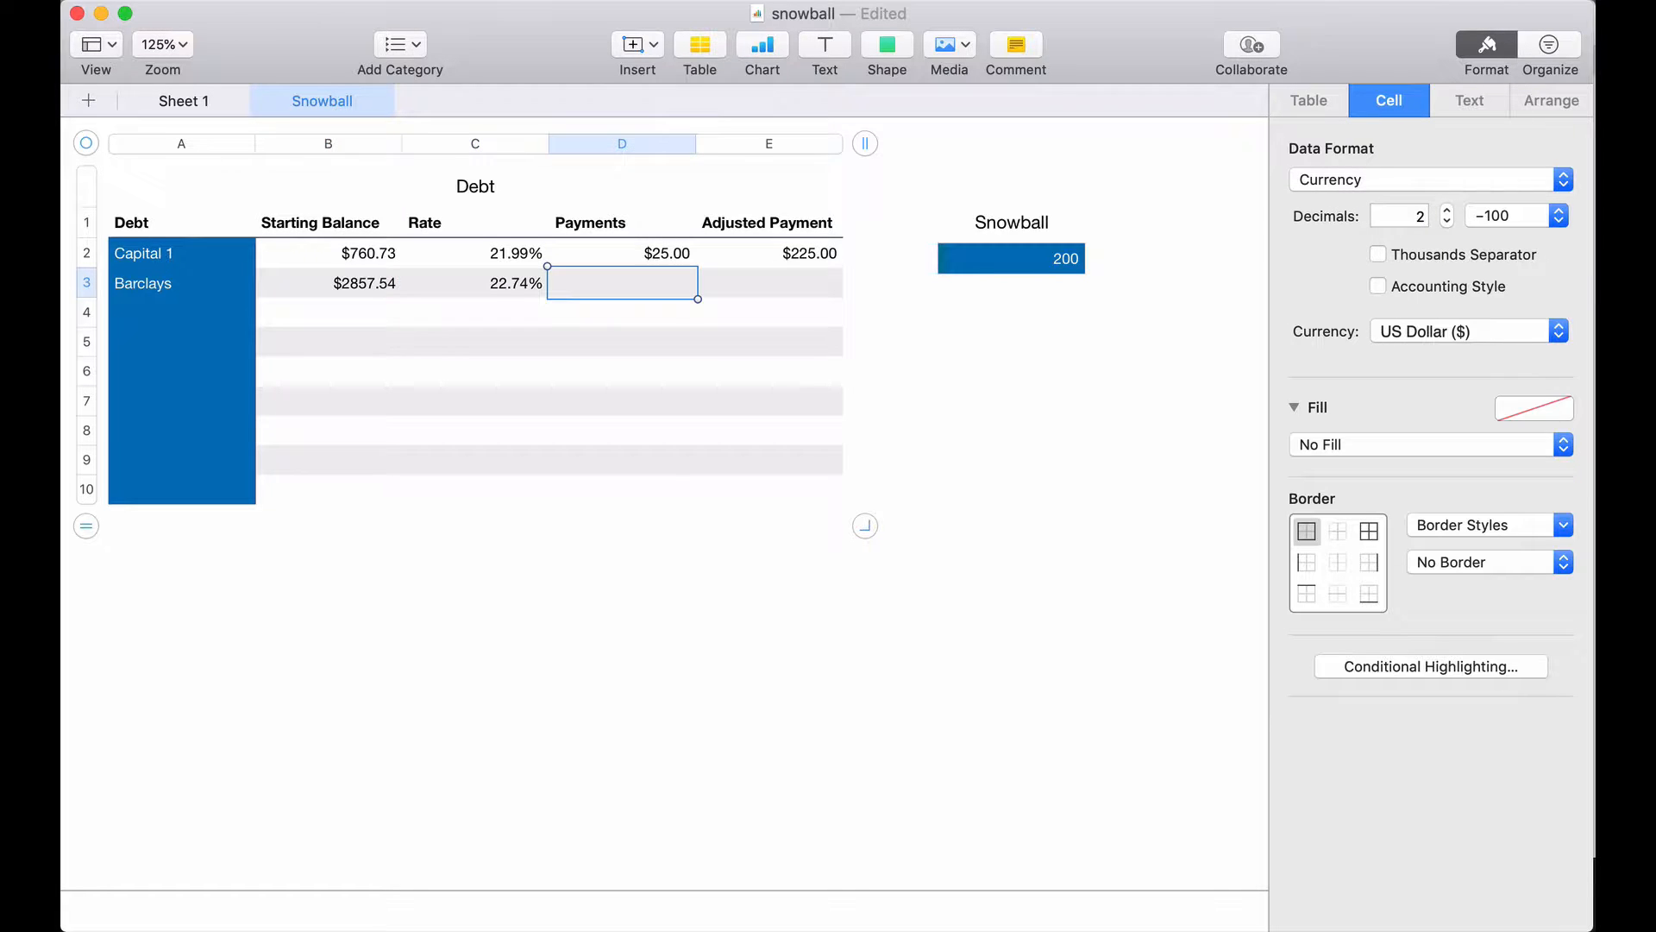
{"action": "type", "text": "82.50"}
{"action": "key", "text": "Tab"}
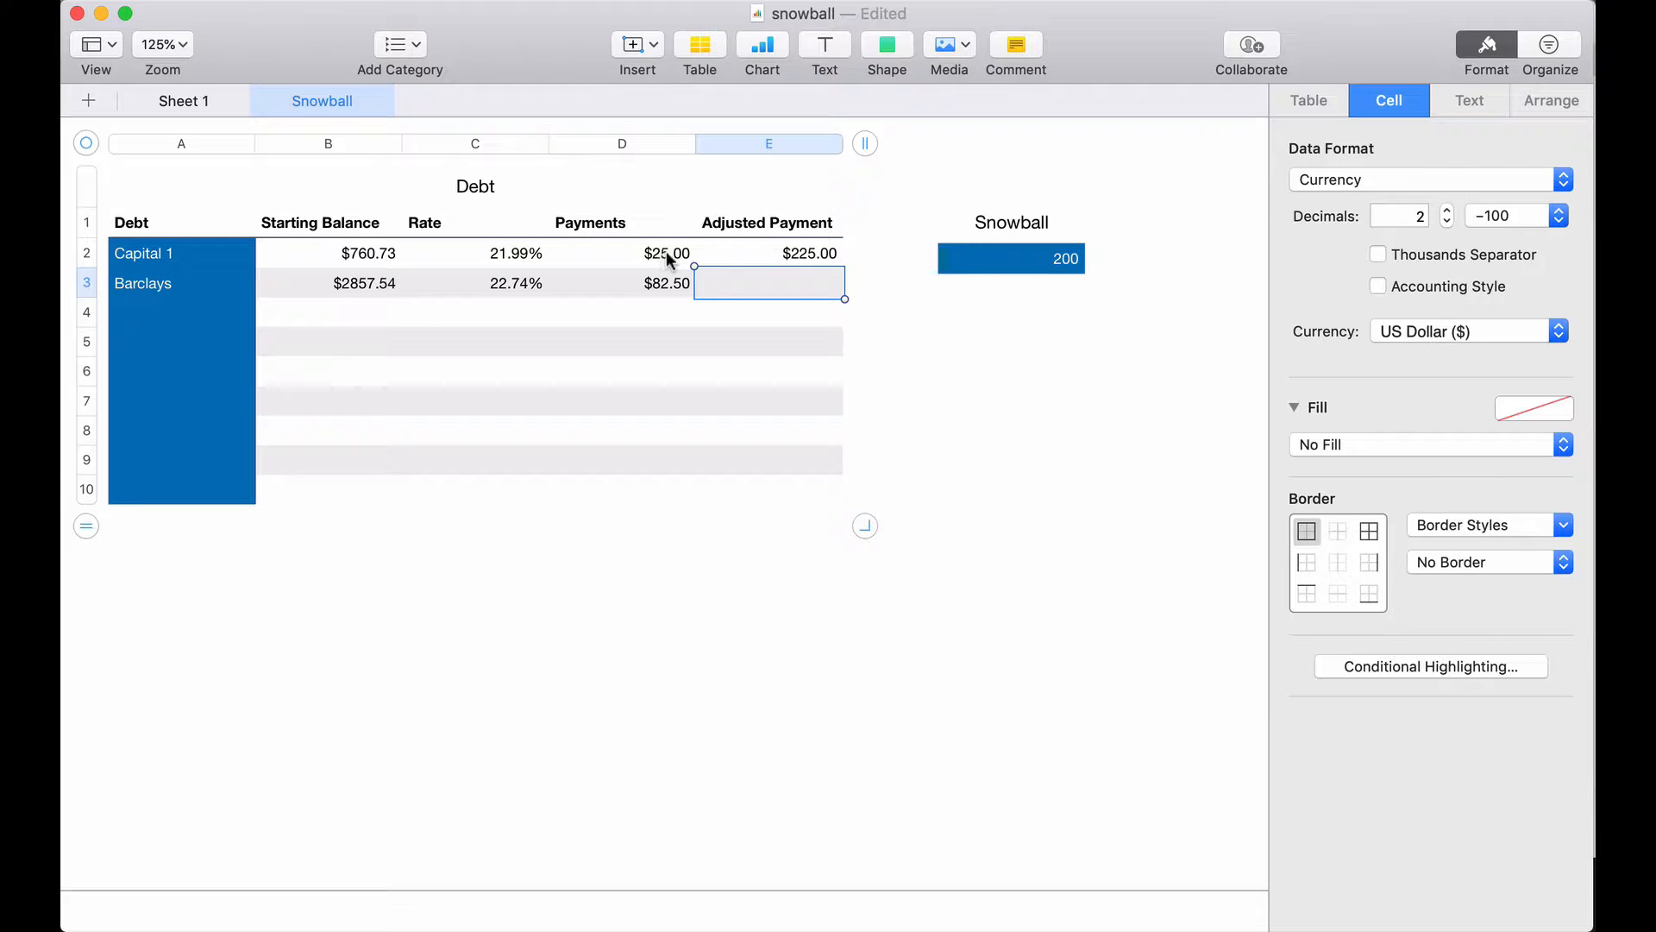
- Enter a formula in E3 adding the Capital 1 adjusted payment to the Barclays payment
{"action": "left_click", "coordinate": [773, 245]}
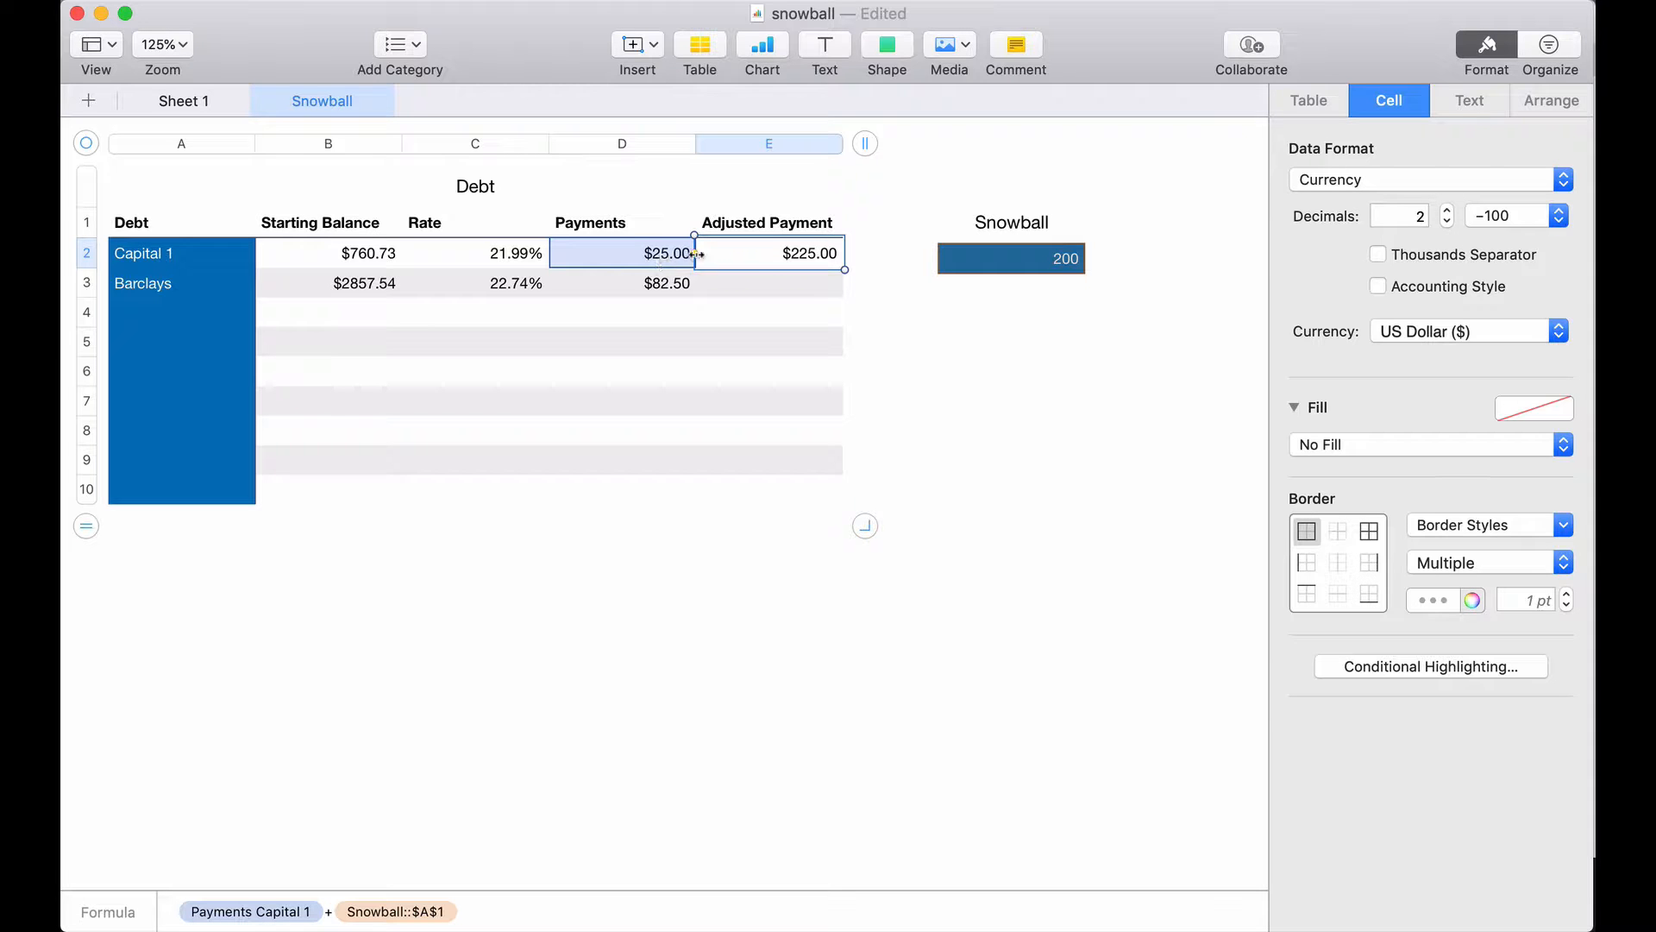
{"action": "key", "text": "Return"}
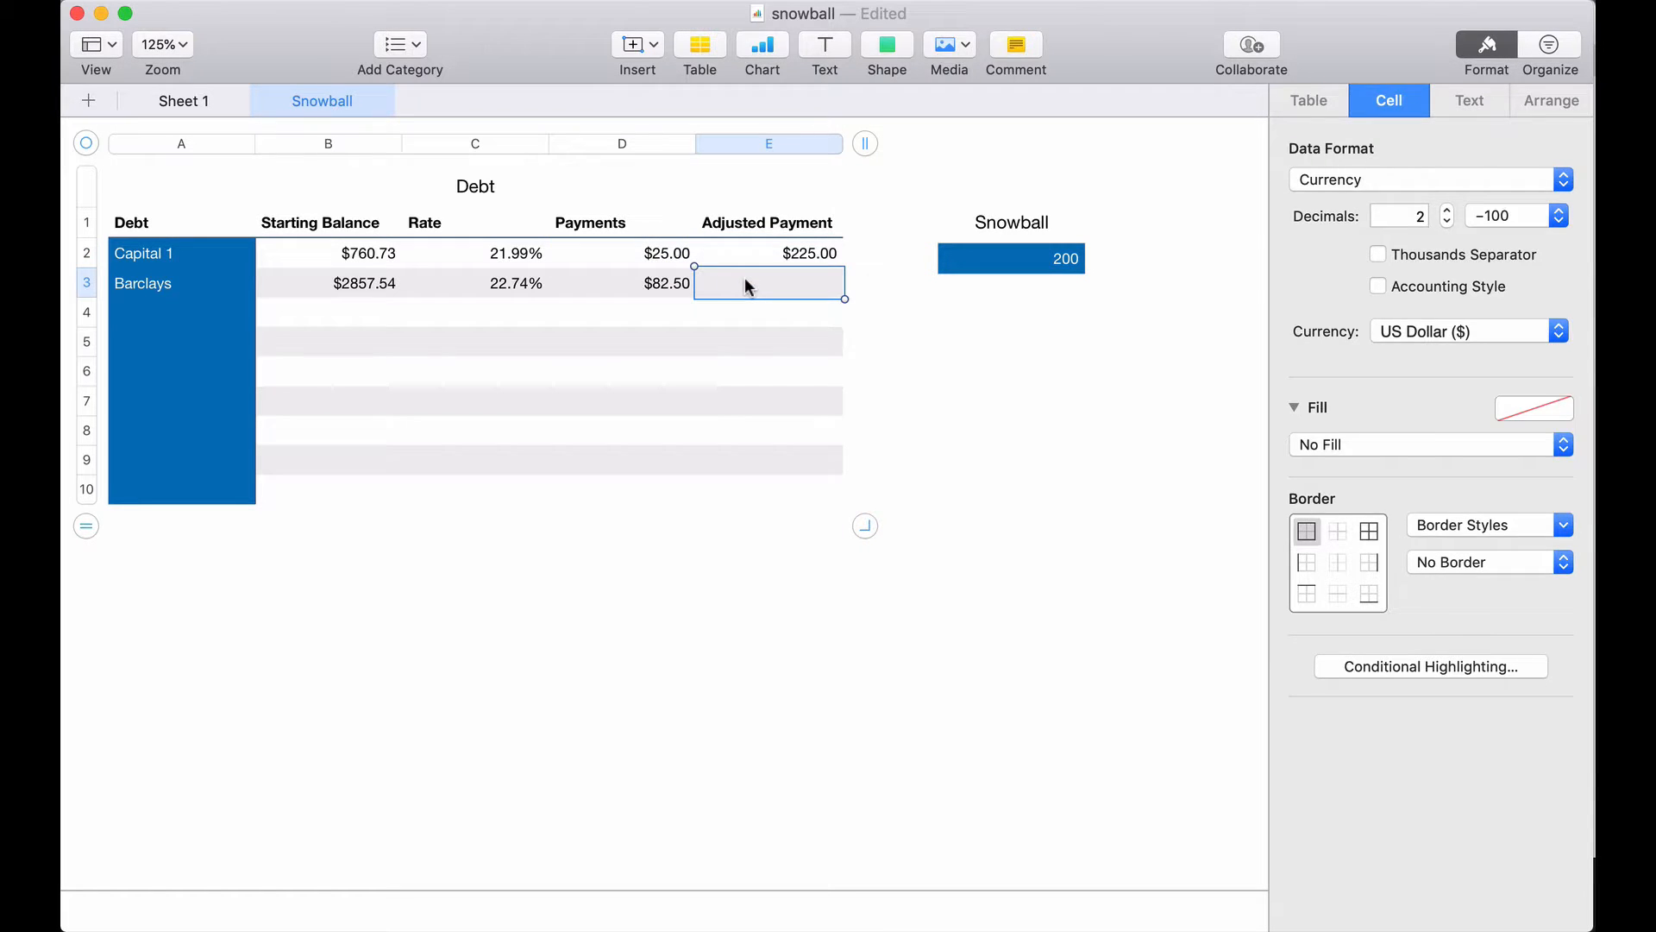
{"action": "type", "text": "=="}
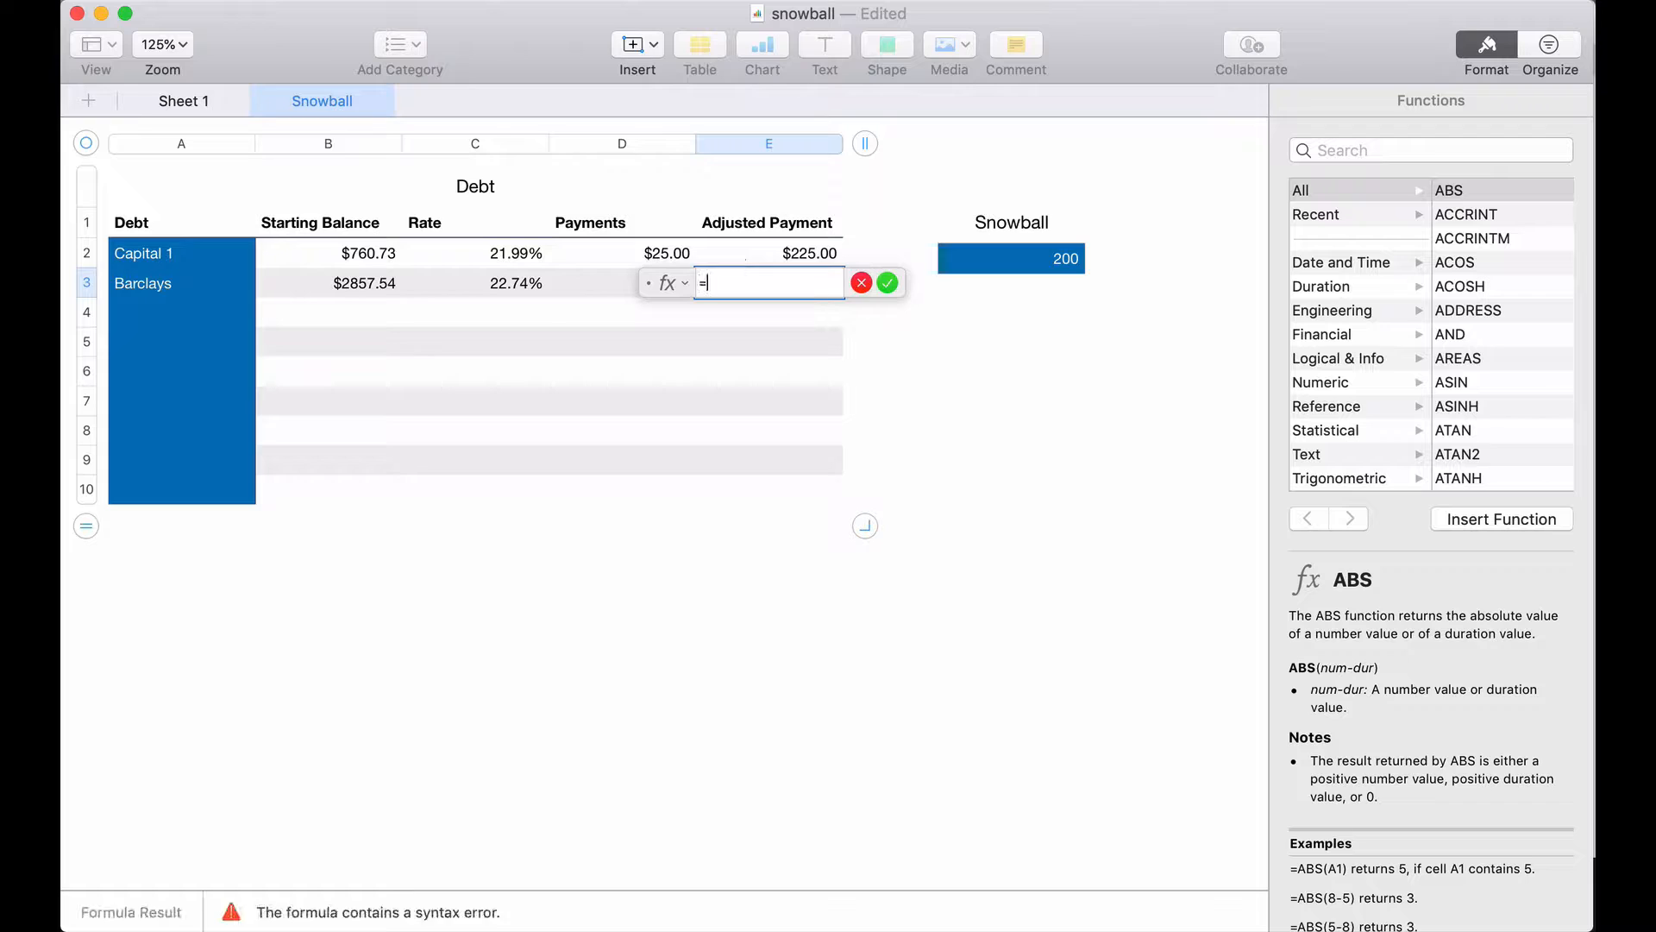
{"action": "left_click", "coordinate": [757, 245]}
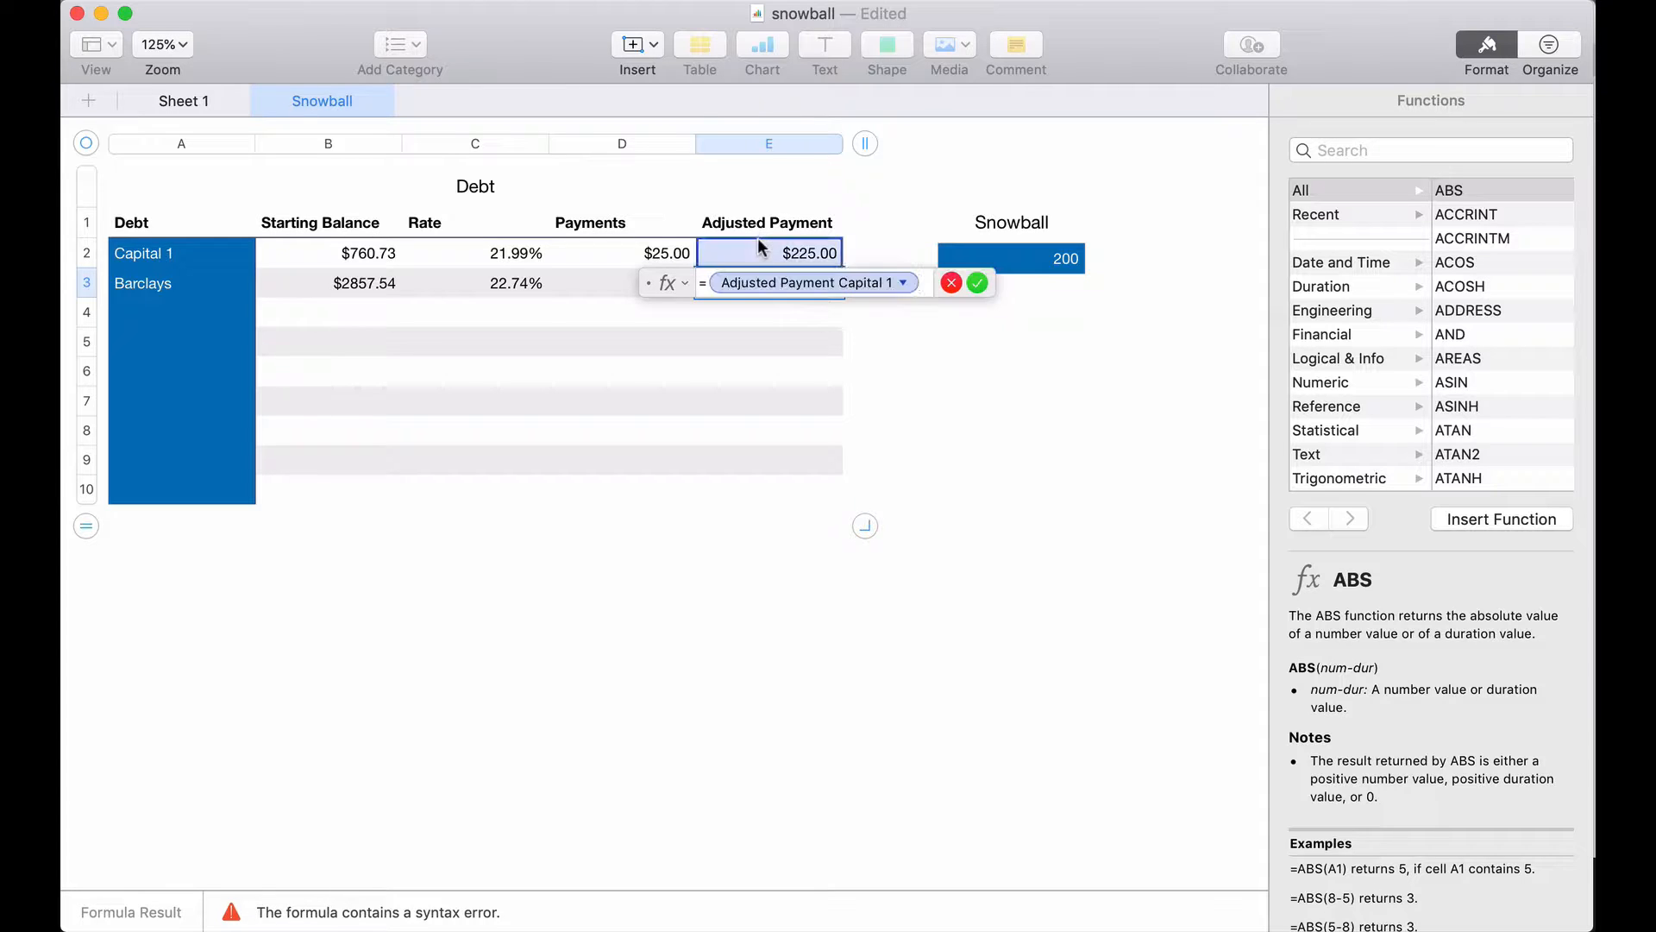
{"action": "type", "text": "+"}
{"action": "left_click", "coordinate": [622, 283]}
{"action": "key", "text": "Return"}
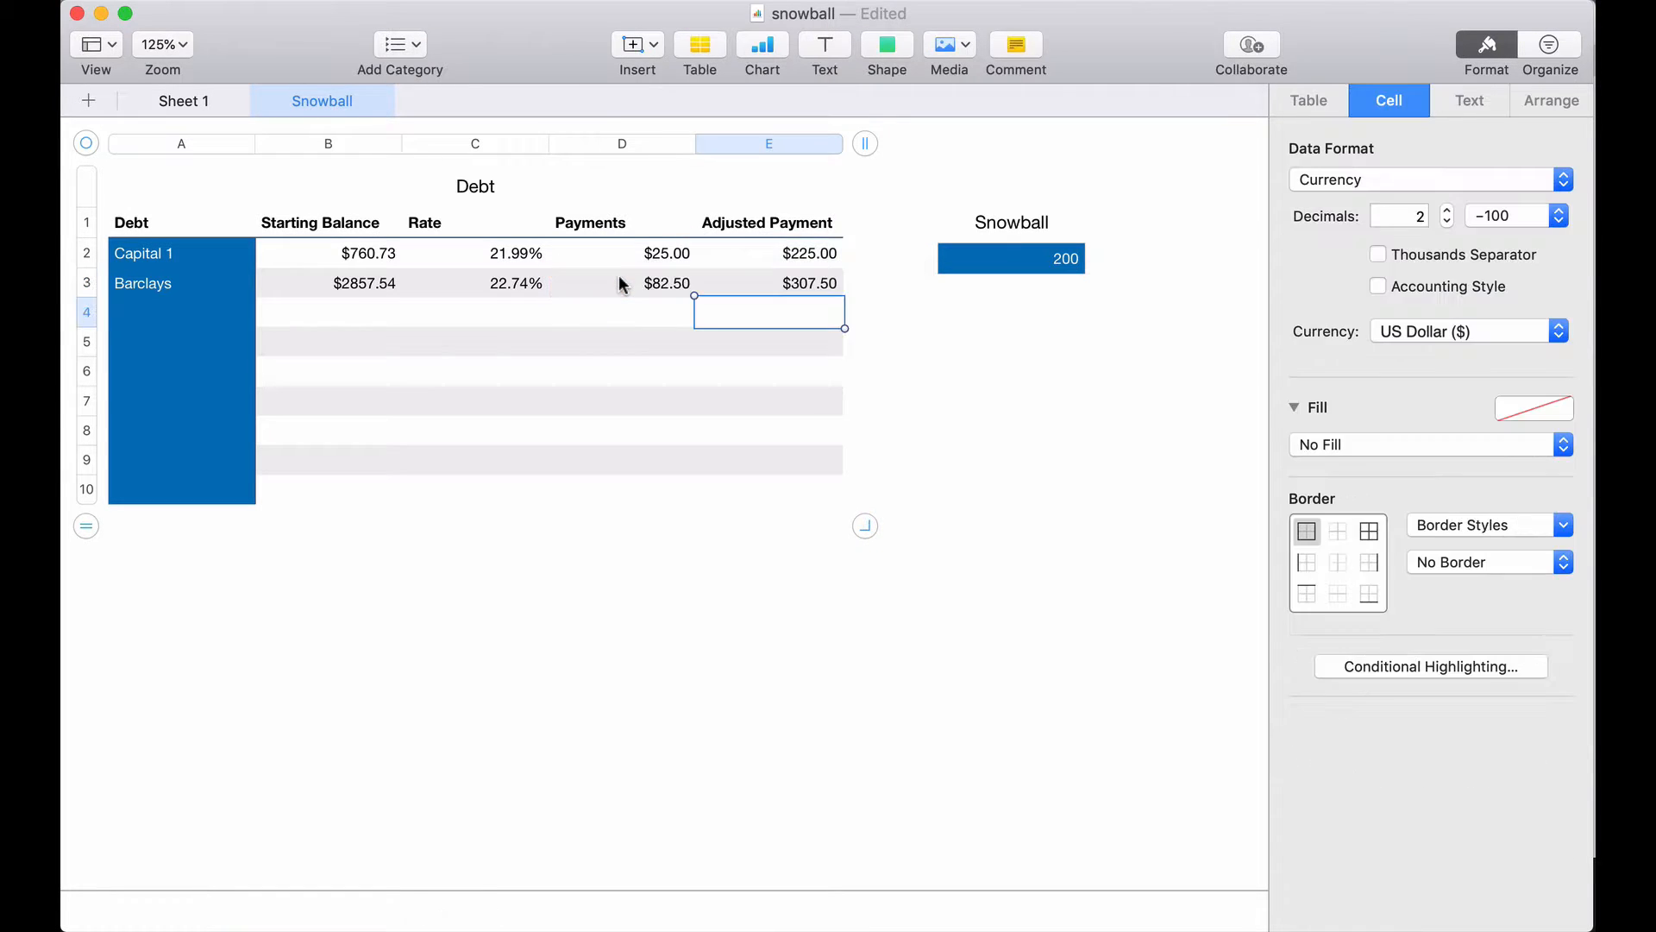
- Enter the Target Card debt in row 4 with a starting balance of 3452.55, a rate of 15.2% and a payment of 78
{"action": "left_click", "coordinate": [198, 314]}
{"action": "type", "text": "Target"}
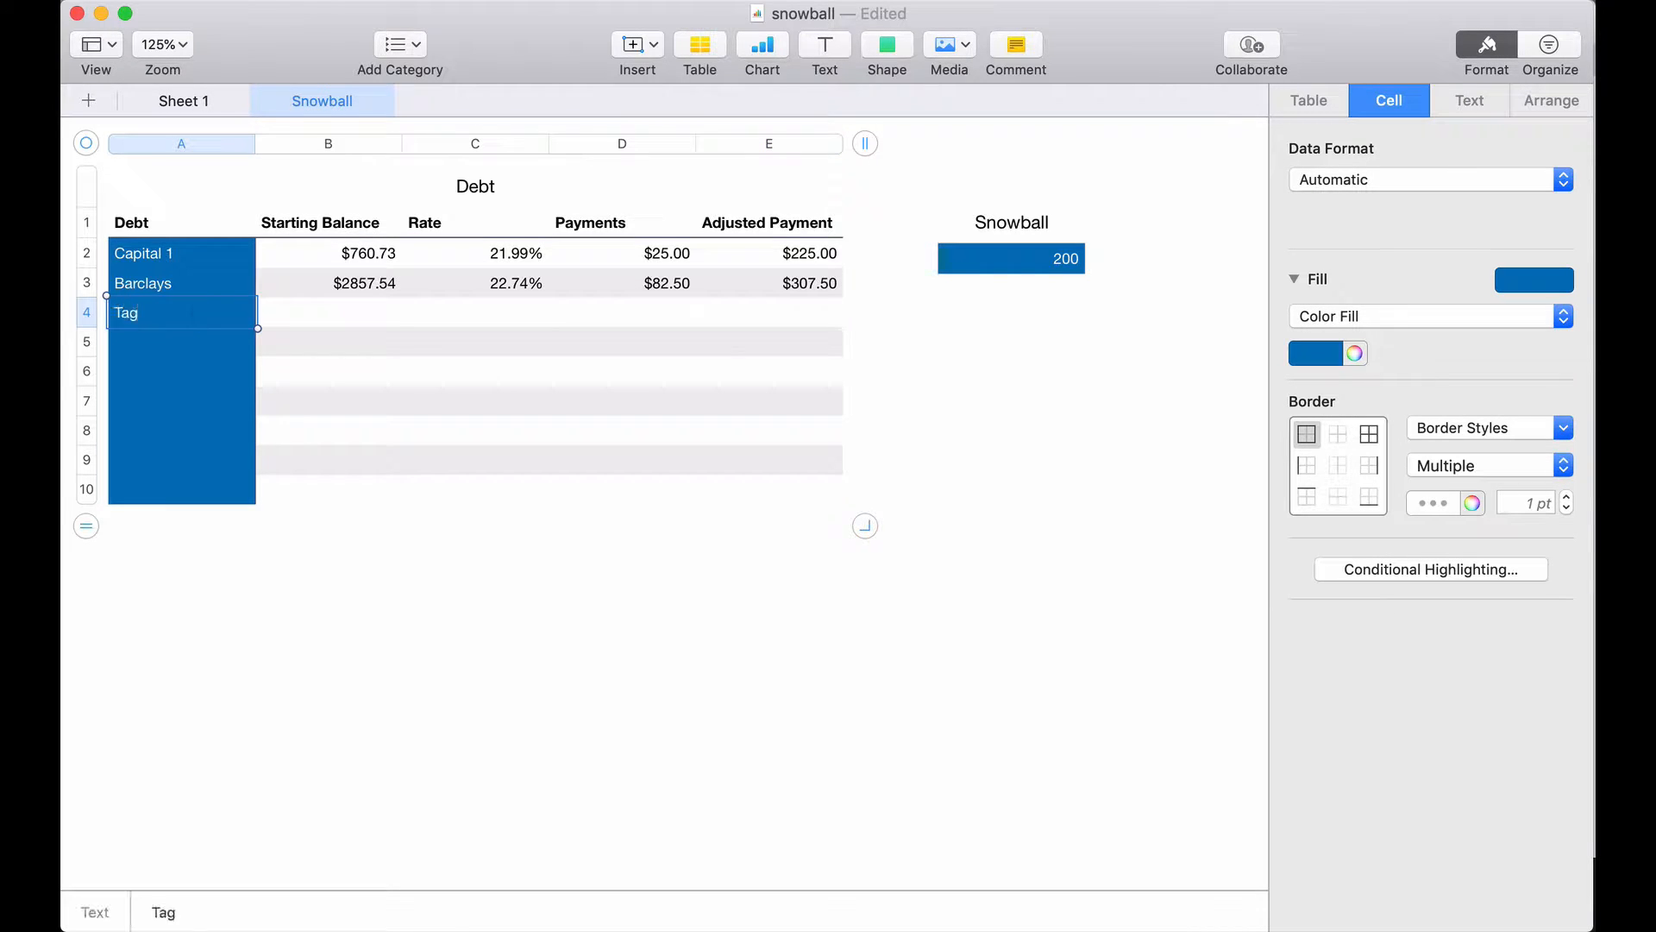
{"action": "type", "text": " Card"}
{"action": "key", "text": "Tab"}
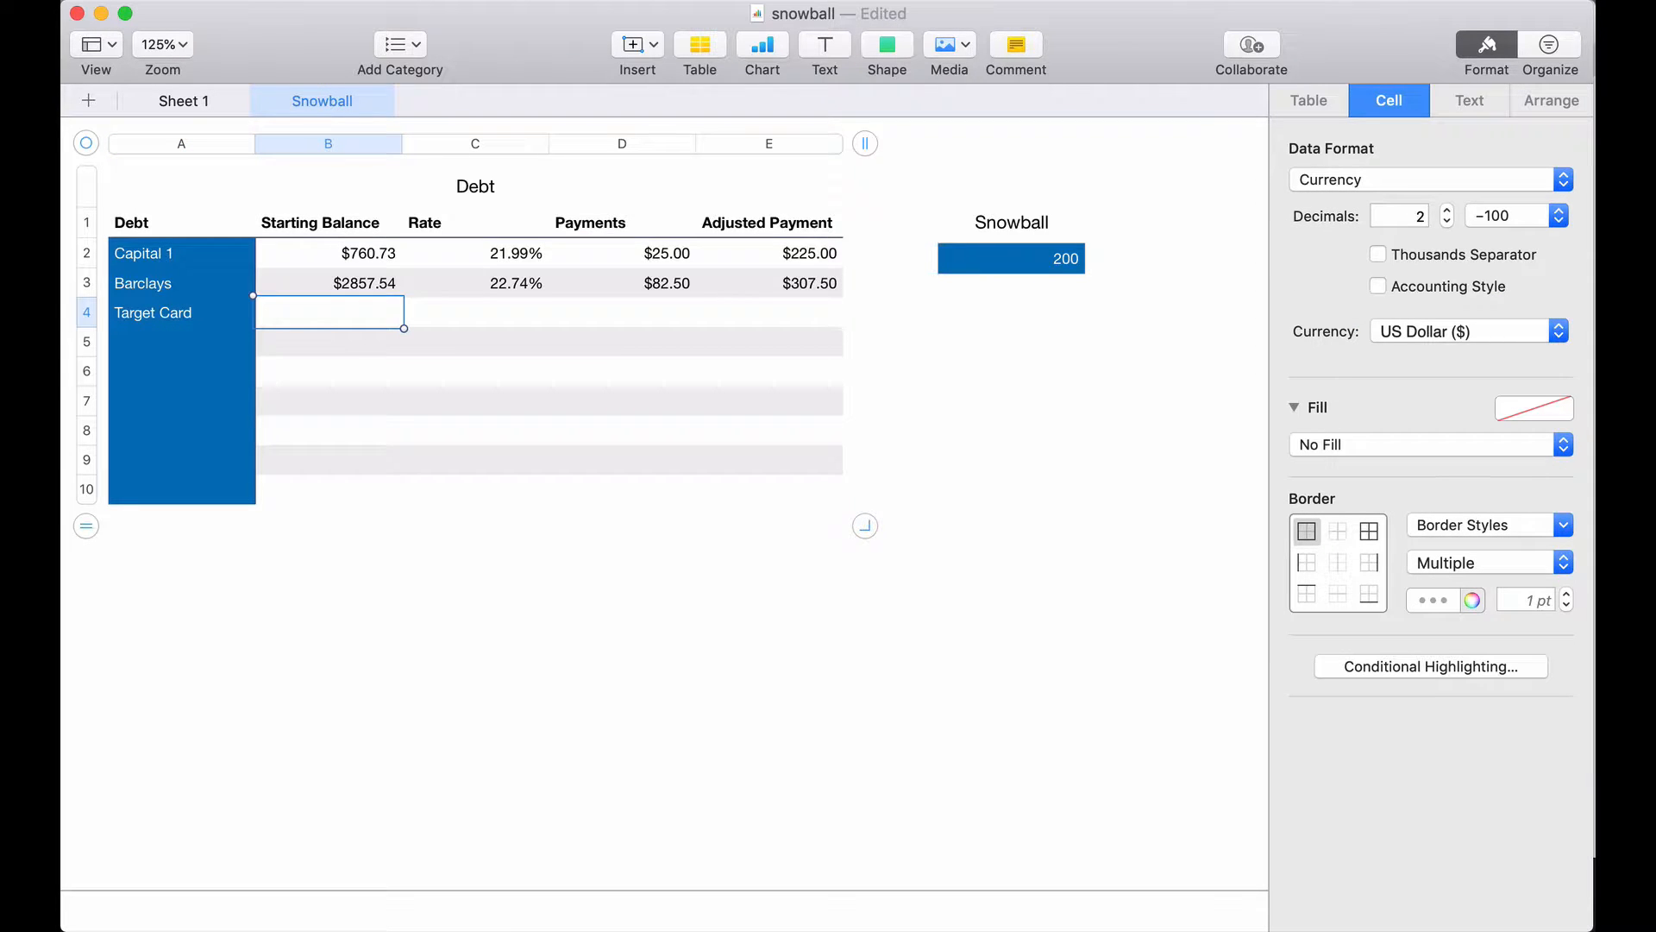
{"action": "type", "text": "3452.55"}
{"action": "key", "text": "Tab"}
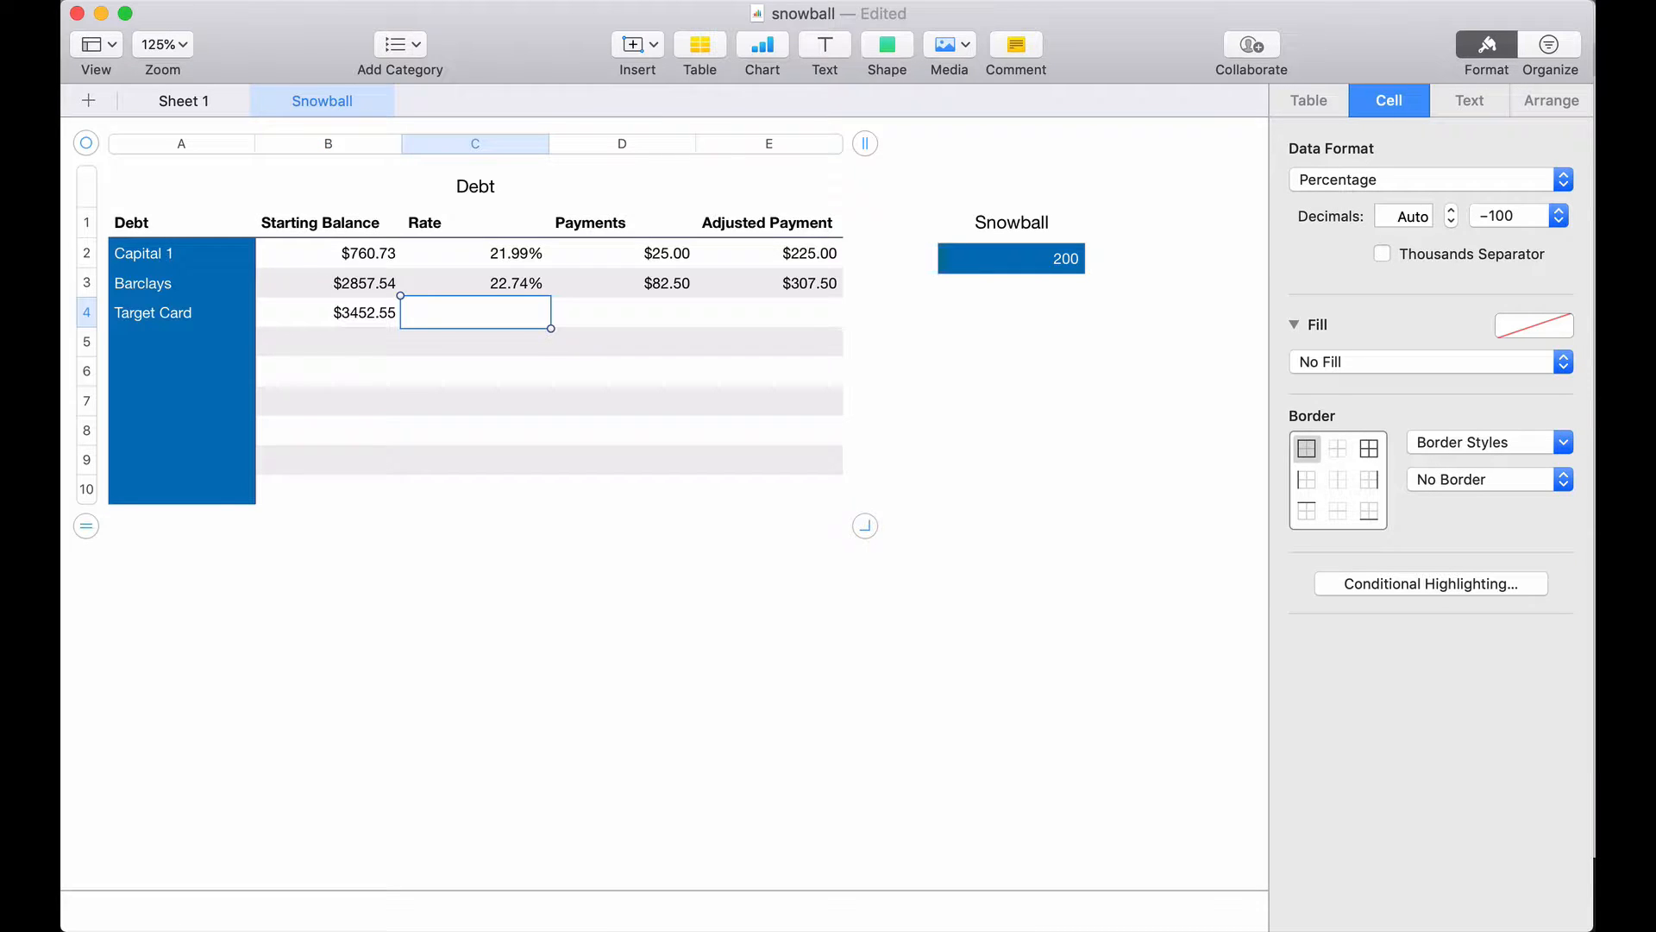
{"action": "type", "text": "15.2"}
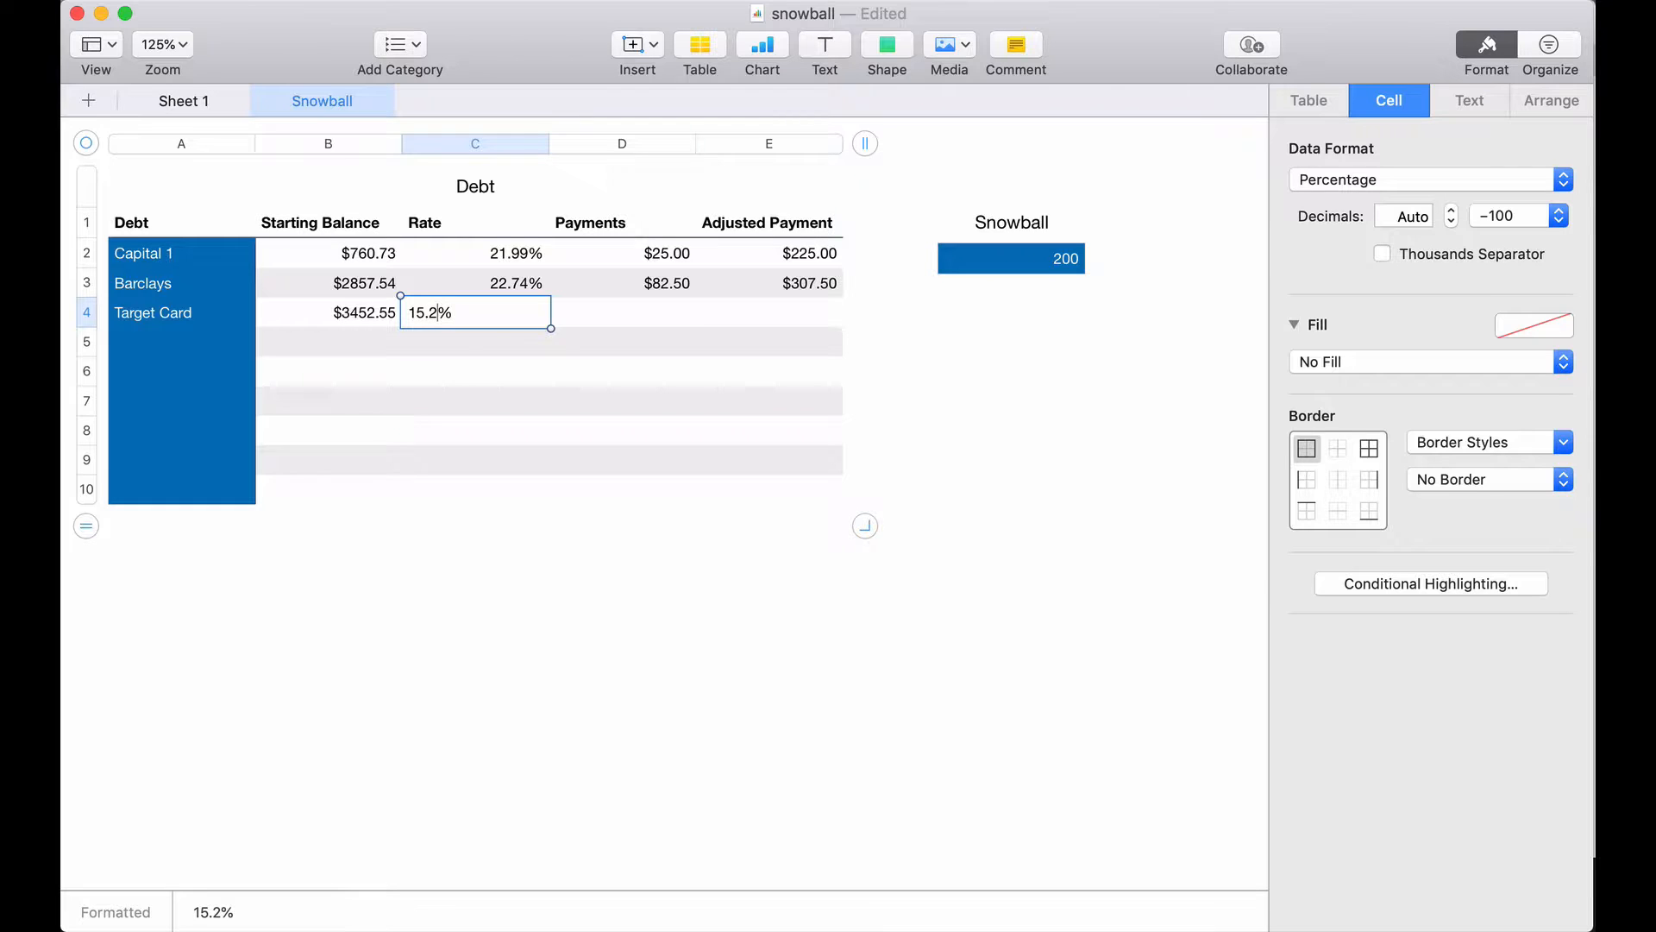
{"action": "key", "text": "Tab"}
{"action": "type", "text": "87"}
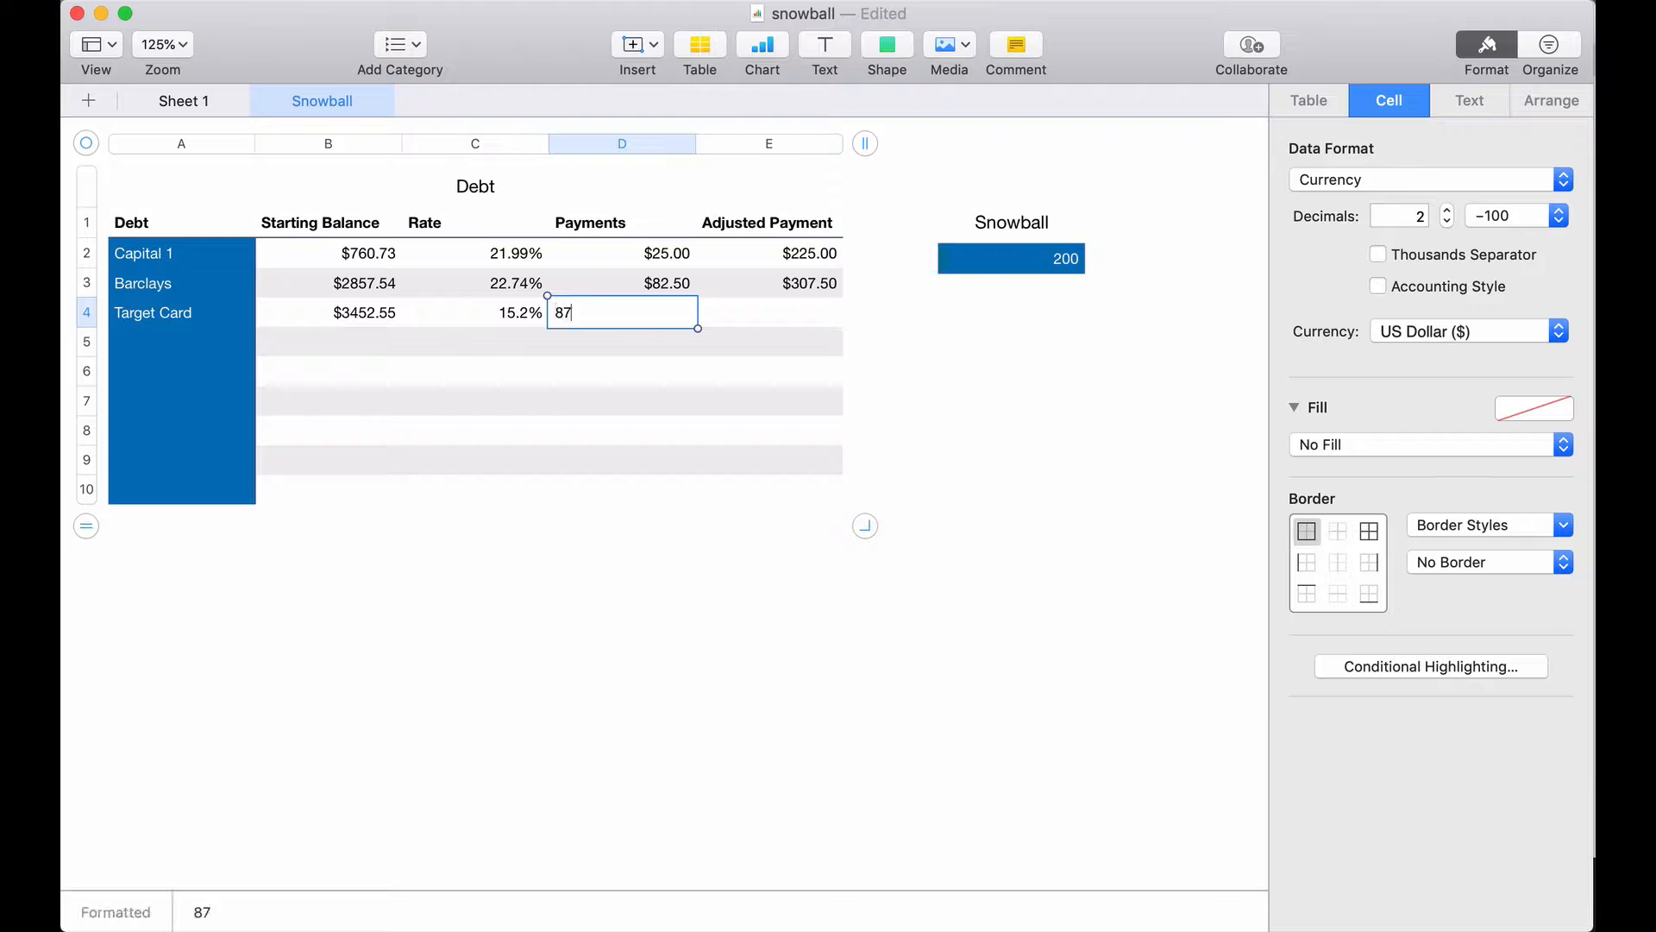
{"action": "key", "text": "BackSpace"}
{"action": "key", "text": "BackSpace"}
{"action": "type", "text": "78"}
{"action": "key", "text": "Tab"}
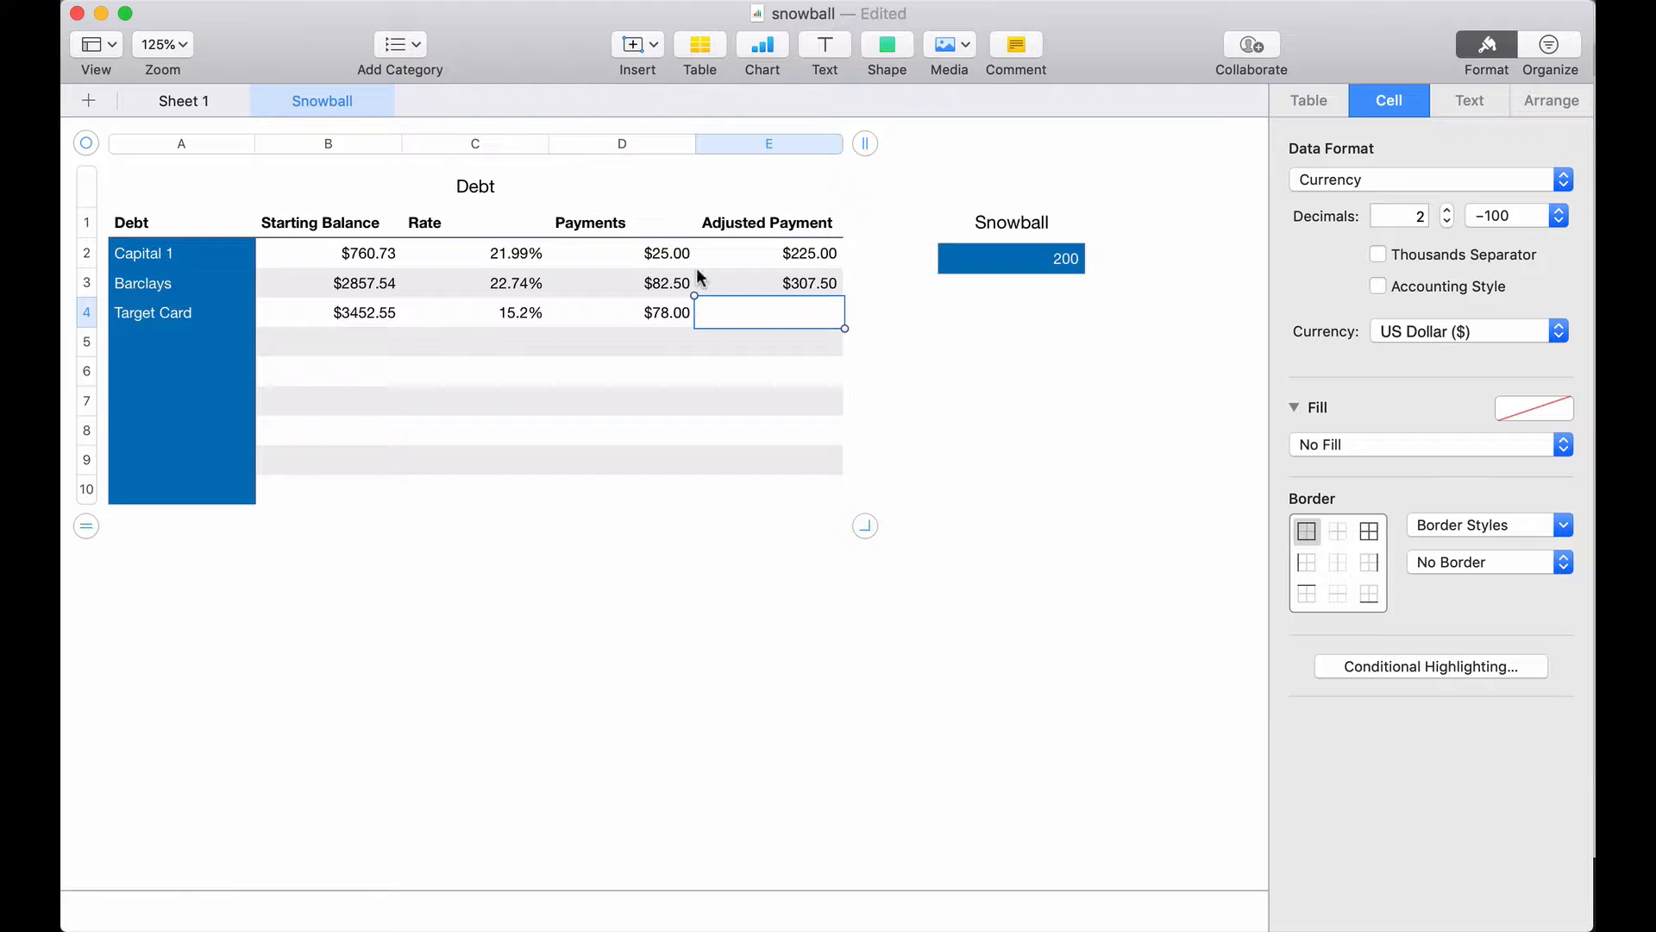
- Fill the Barclays adjusted payment formula from E3 down to the Target Card row in E4
{"action": "left_click", "coordinate": [735, 289]}
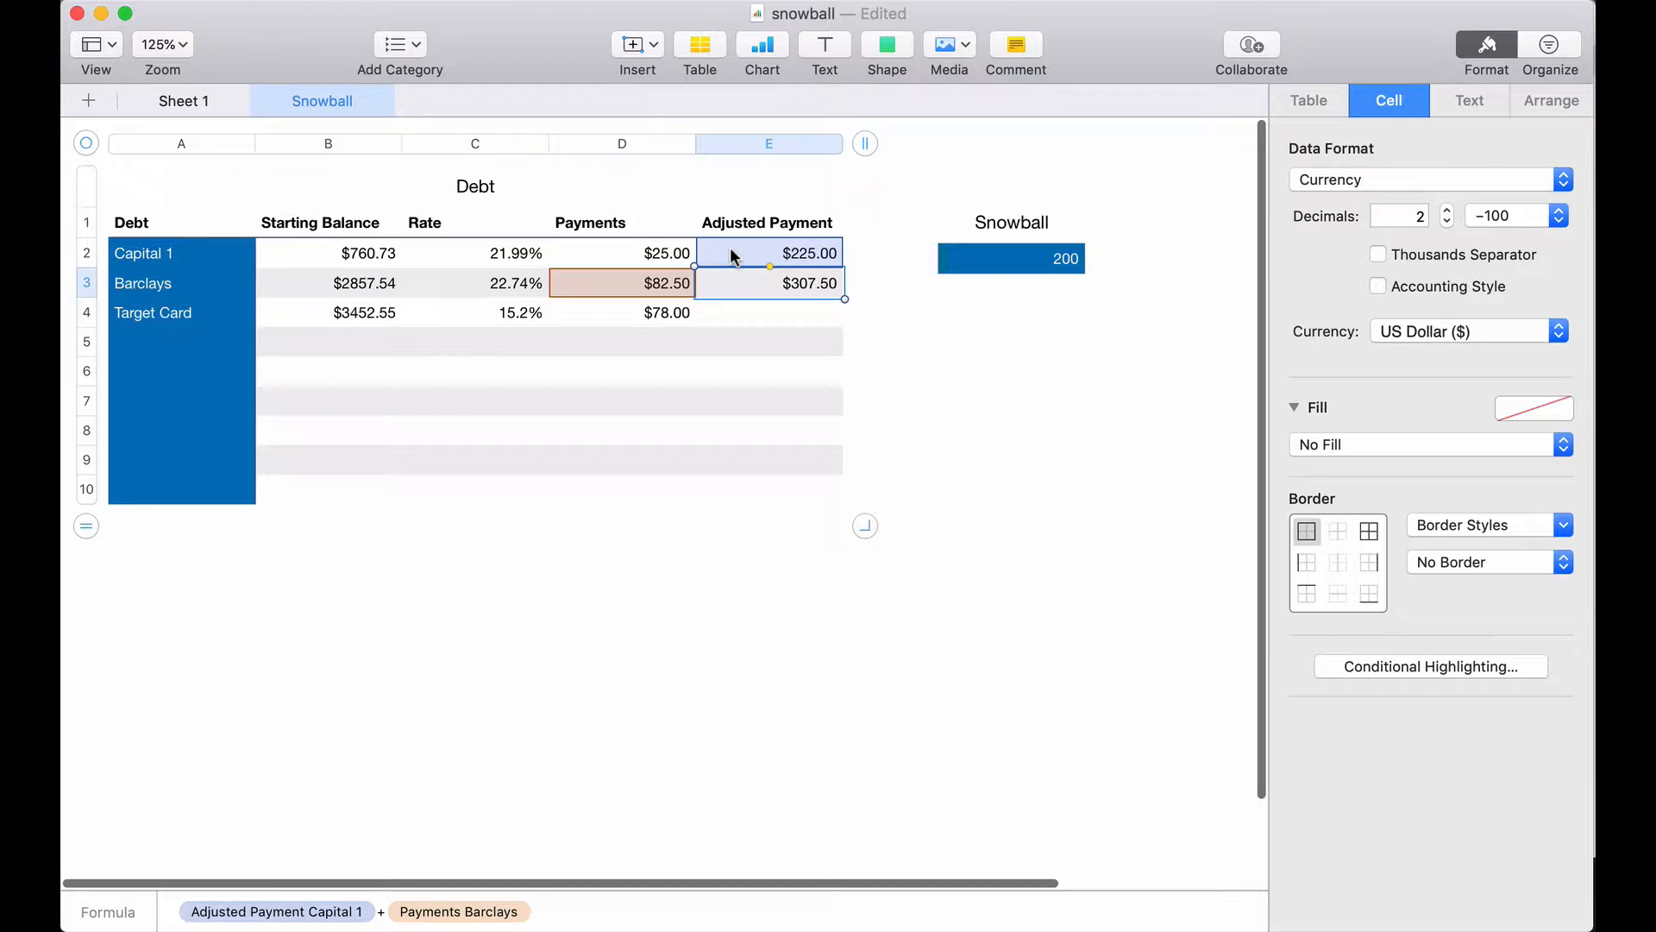
{"action": "left_click_drag", "start_coordinate": [771, 300], "coordinate": [759, 324]}
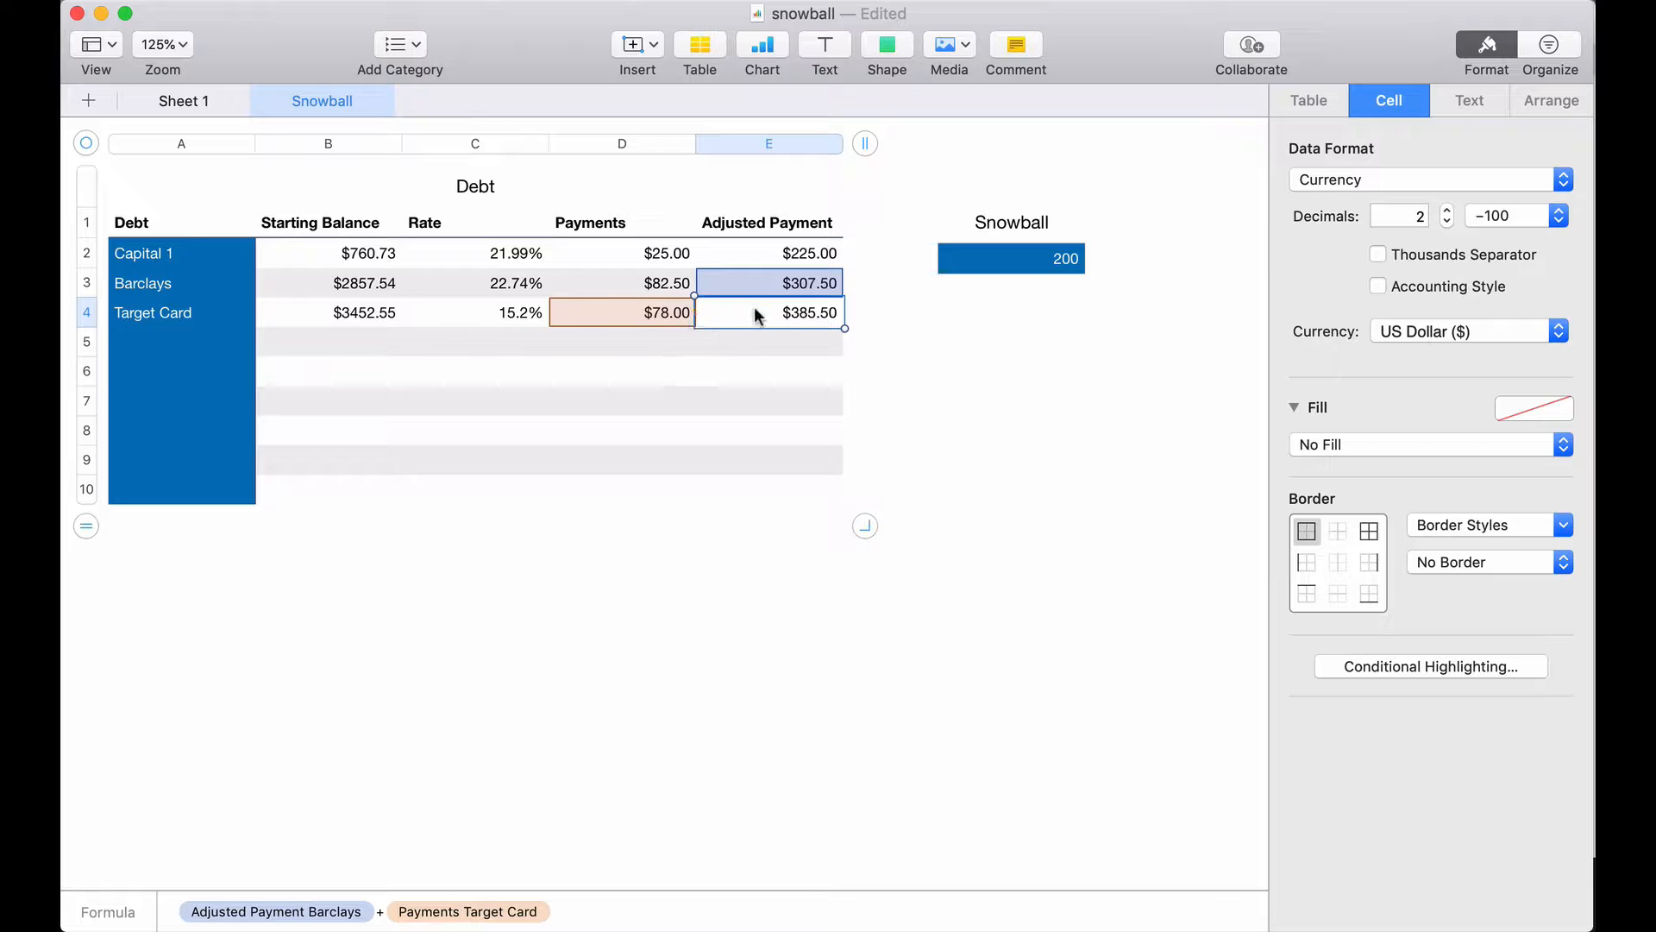
- Enter the Best Buy debt in row 5 with a starting balance of 4412.10, a rate of 27% and a payment of 180
{"action": "left_click", "coordinate": [192, 345]}
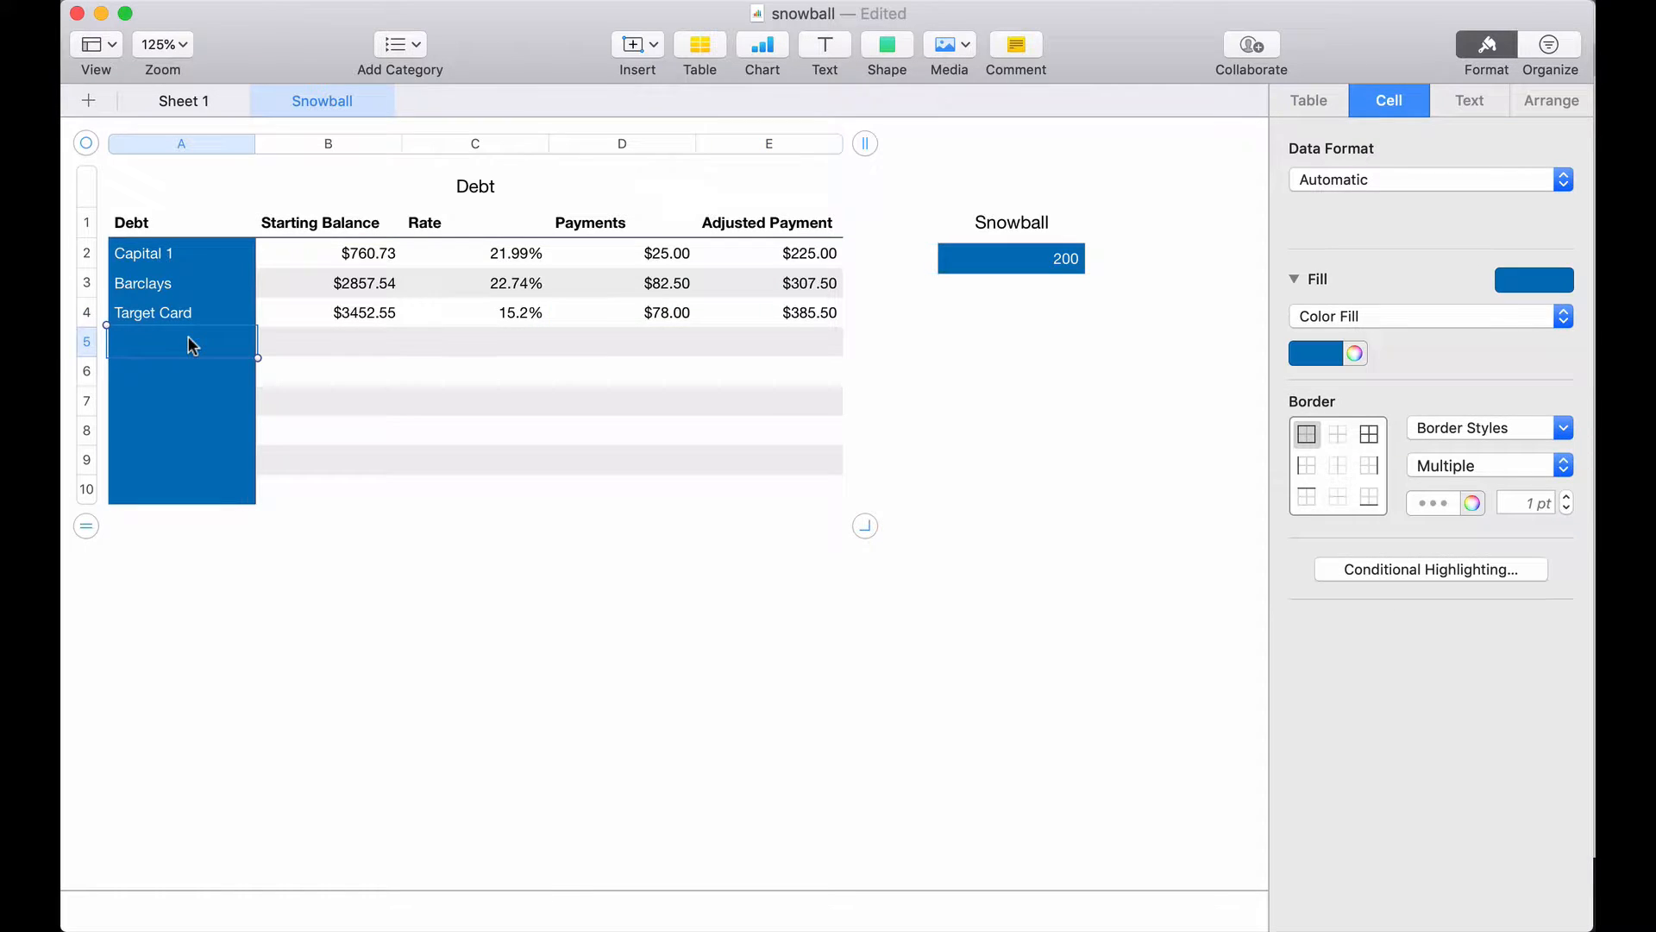
{"action": "type", "text": "Best Buy"}
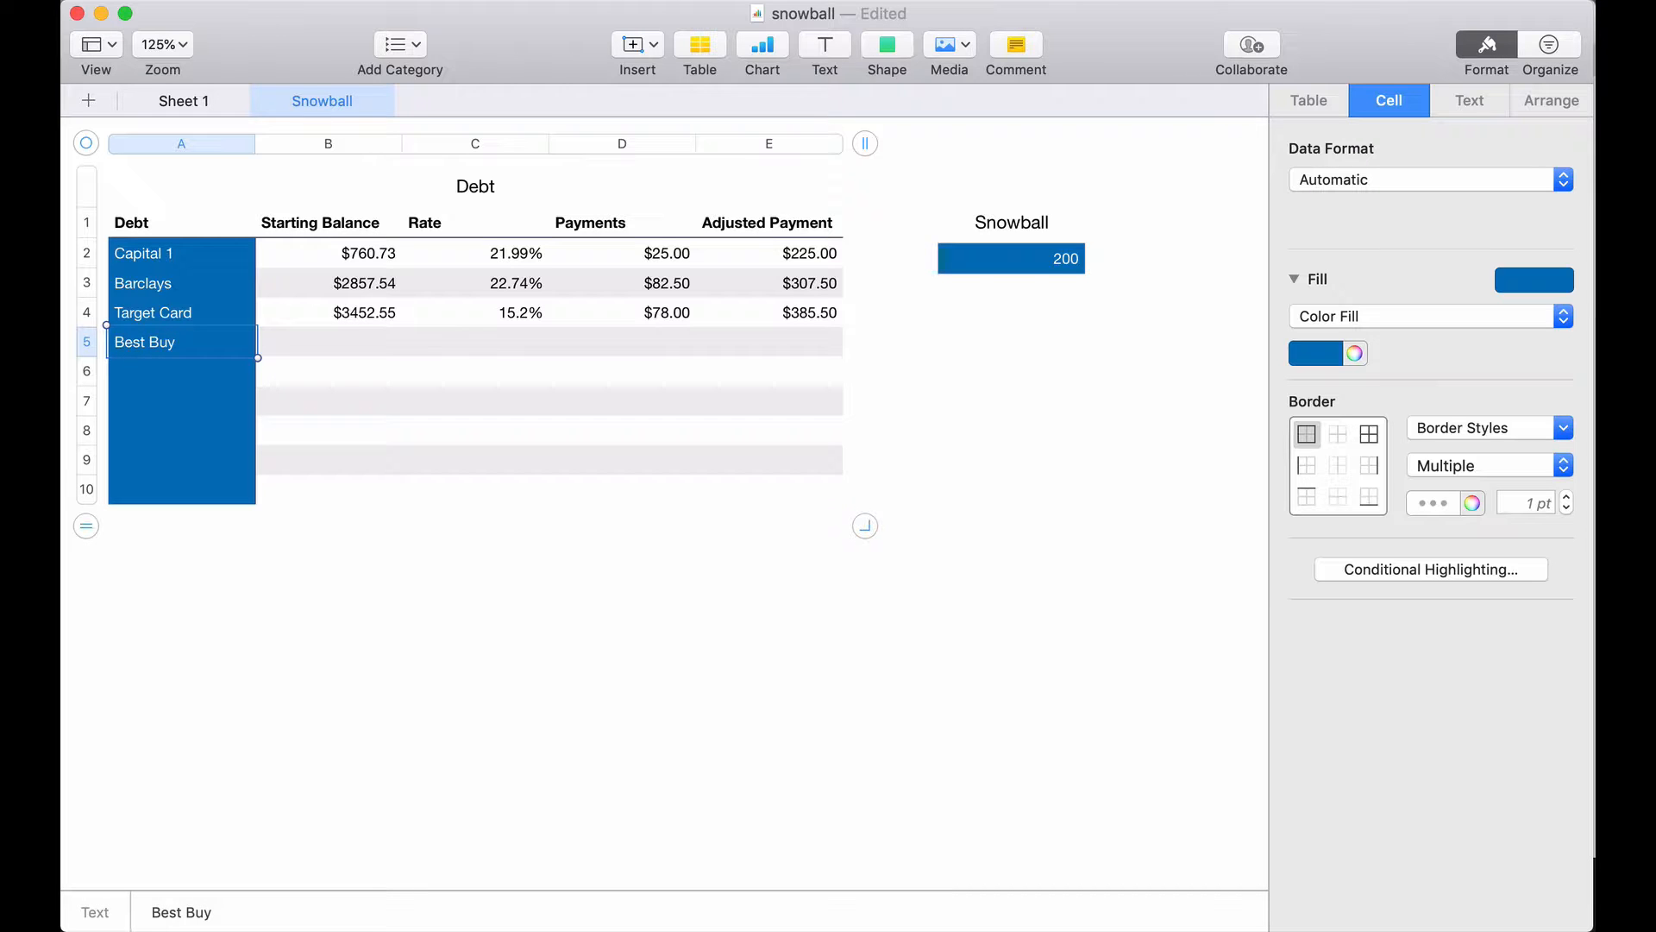
{"action": "left_click", "coordinate": [329, 342]}
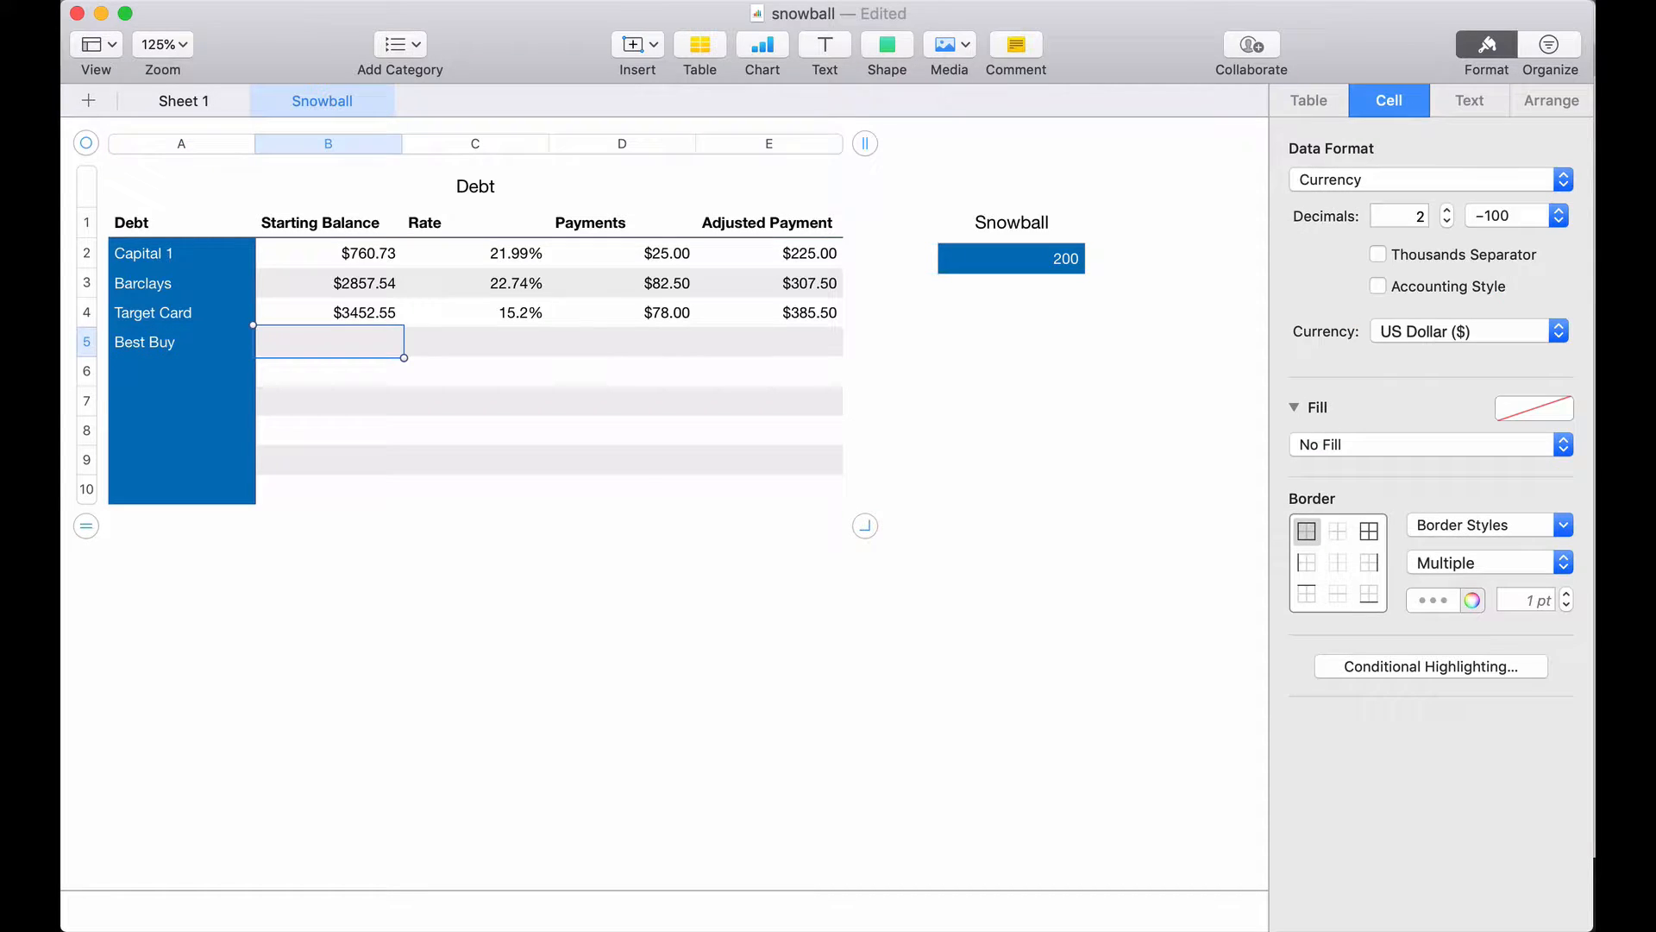
{"action": "type", "text": "441"}
{"action": "type", "text": "2.10"}
{"action": "key", "text": "Tab"}
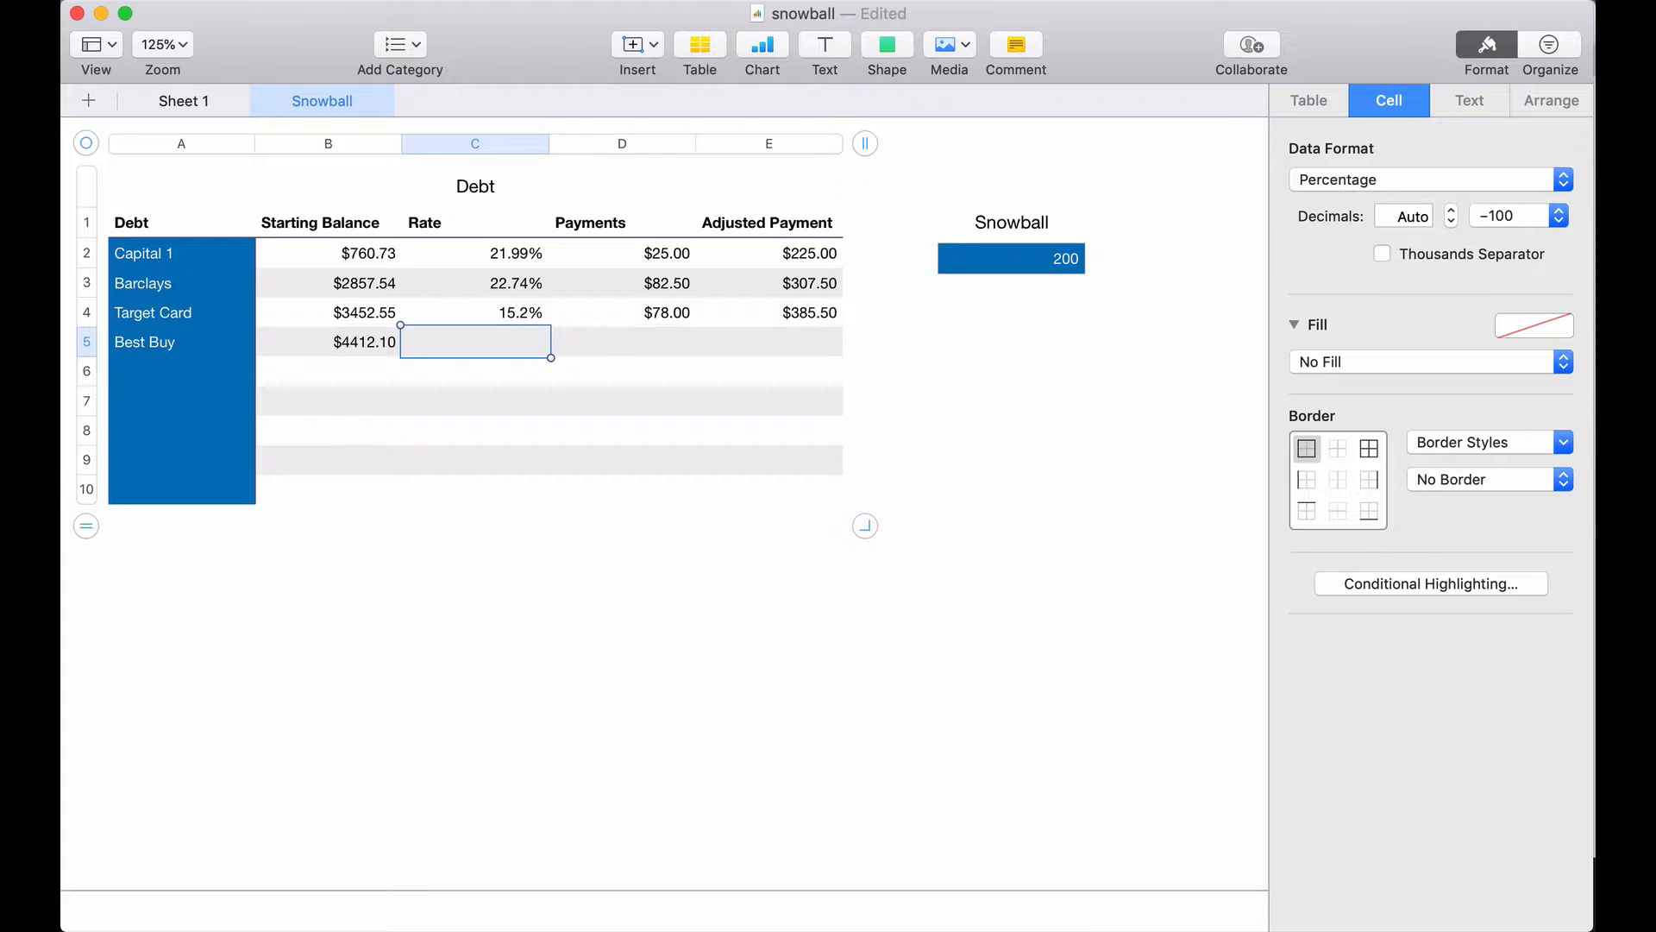
{"action": "type", "text": "27&%"}
{"action": "key", "text": "Tab"}
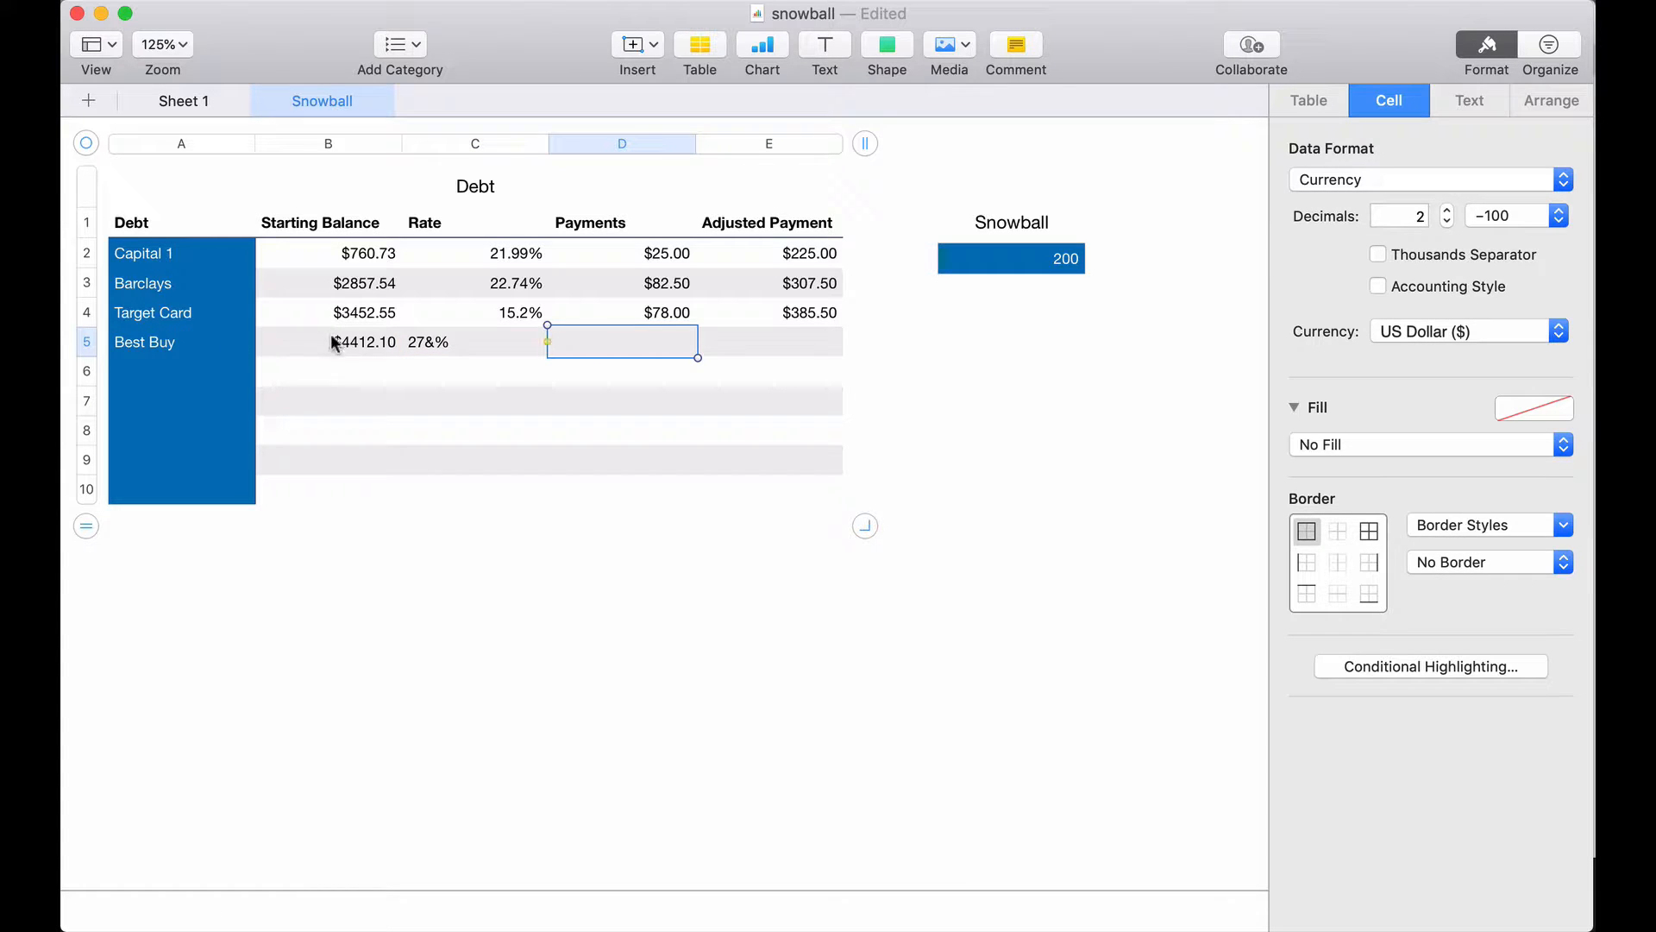
{"action": "left_click", "coordinate": [432, 339]}
{"action": "key", "text": "BackSpace"}
{"action": "key", "text": "Tab"}
{"action": "type", "text": "180"}
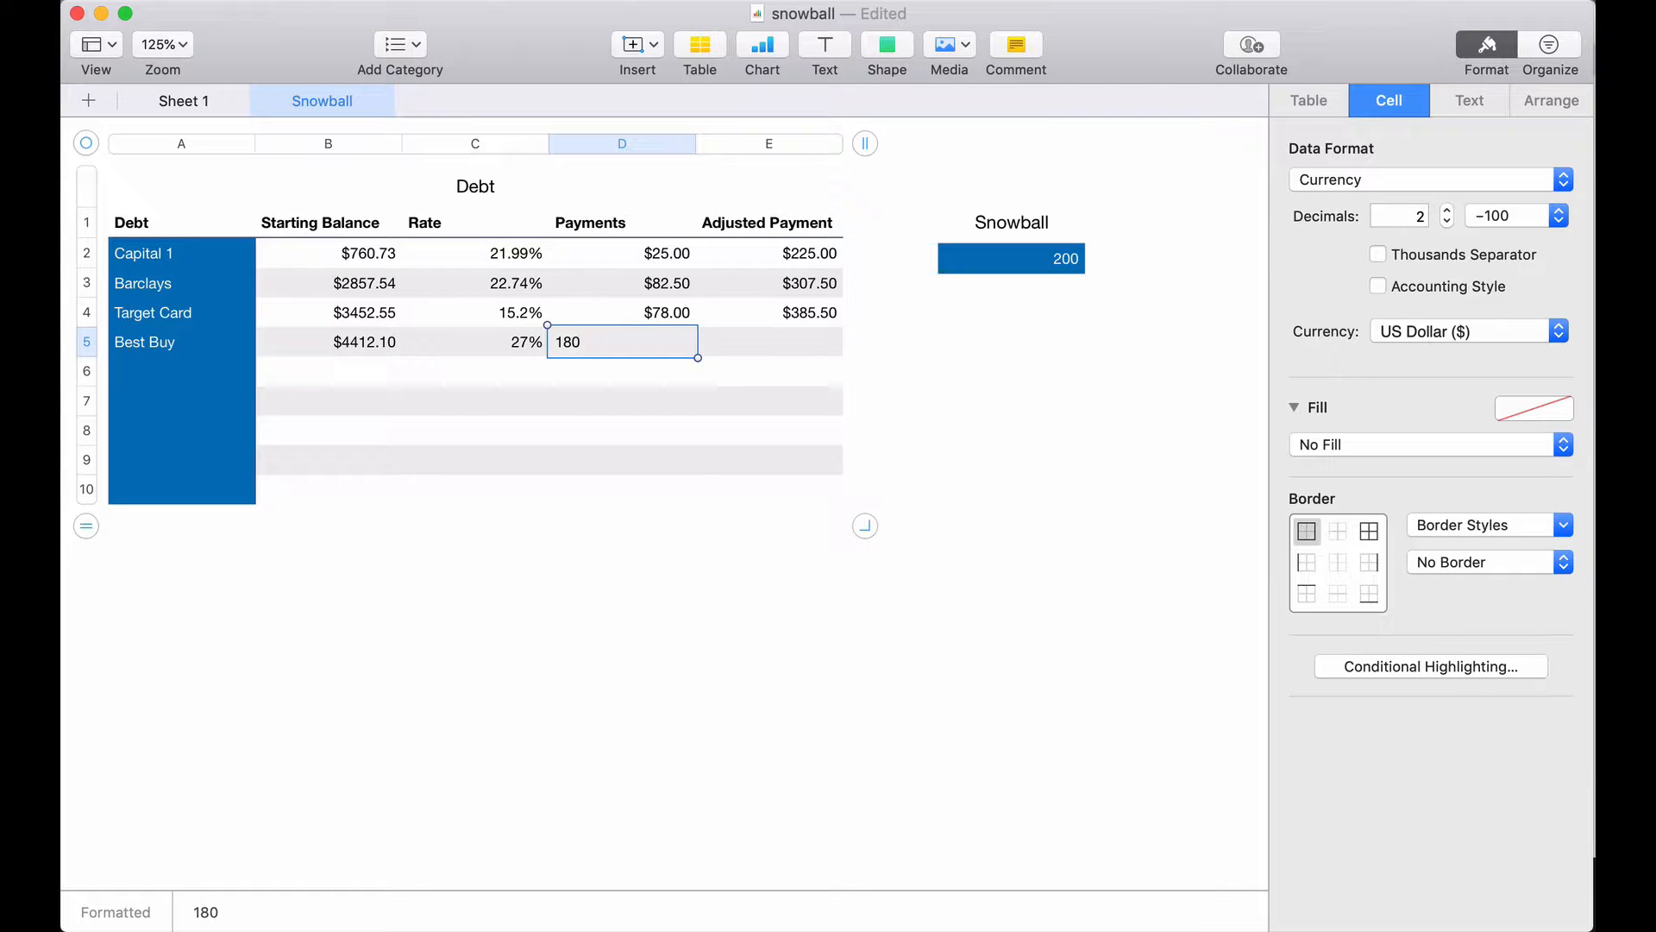
{"action": "key", "text": "Tab"}
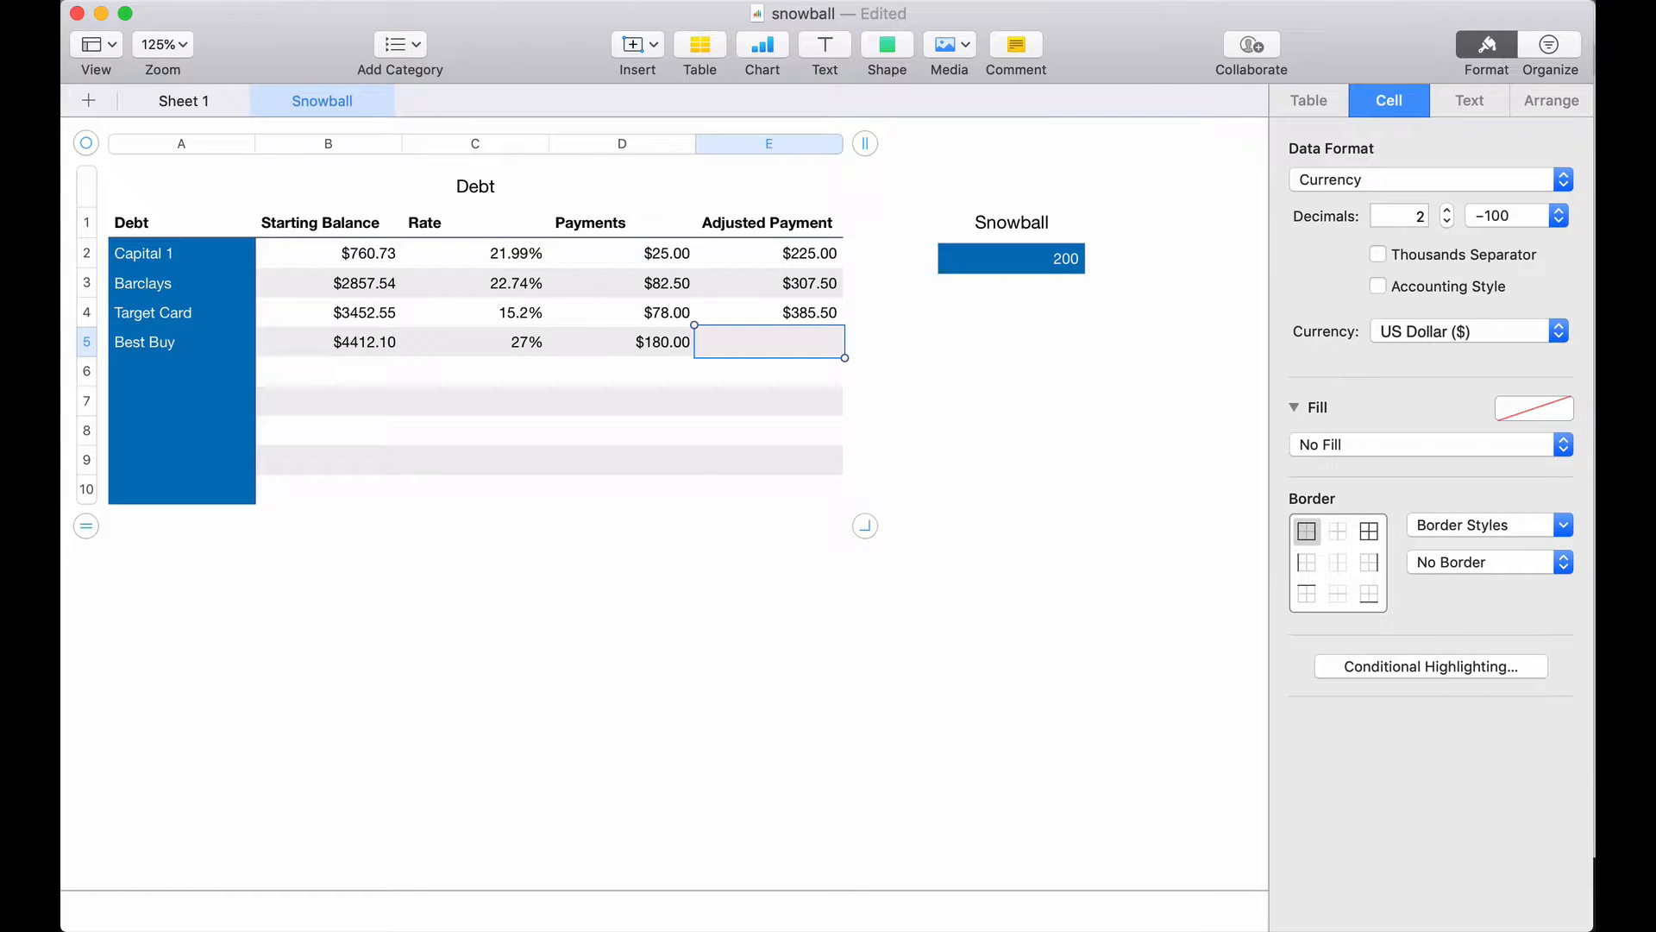
- Fill the adjusted payment formula from E4 down to the Best Buy row and remove the empty rows 6 to 10 from the Debt table
{"action": "left_click", "coordinate": [737, 319]}
{"action": "left_click_drag", "start_coordinate": [771, 325], "coordinate": [770, 343]}
{"action": "left_click", "coordinate": [535, 428]}
{"action": "left_click_drag", "start_coordinate": [85, 525], "coordinate": [85, 380]}
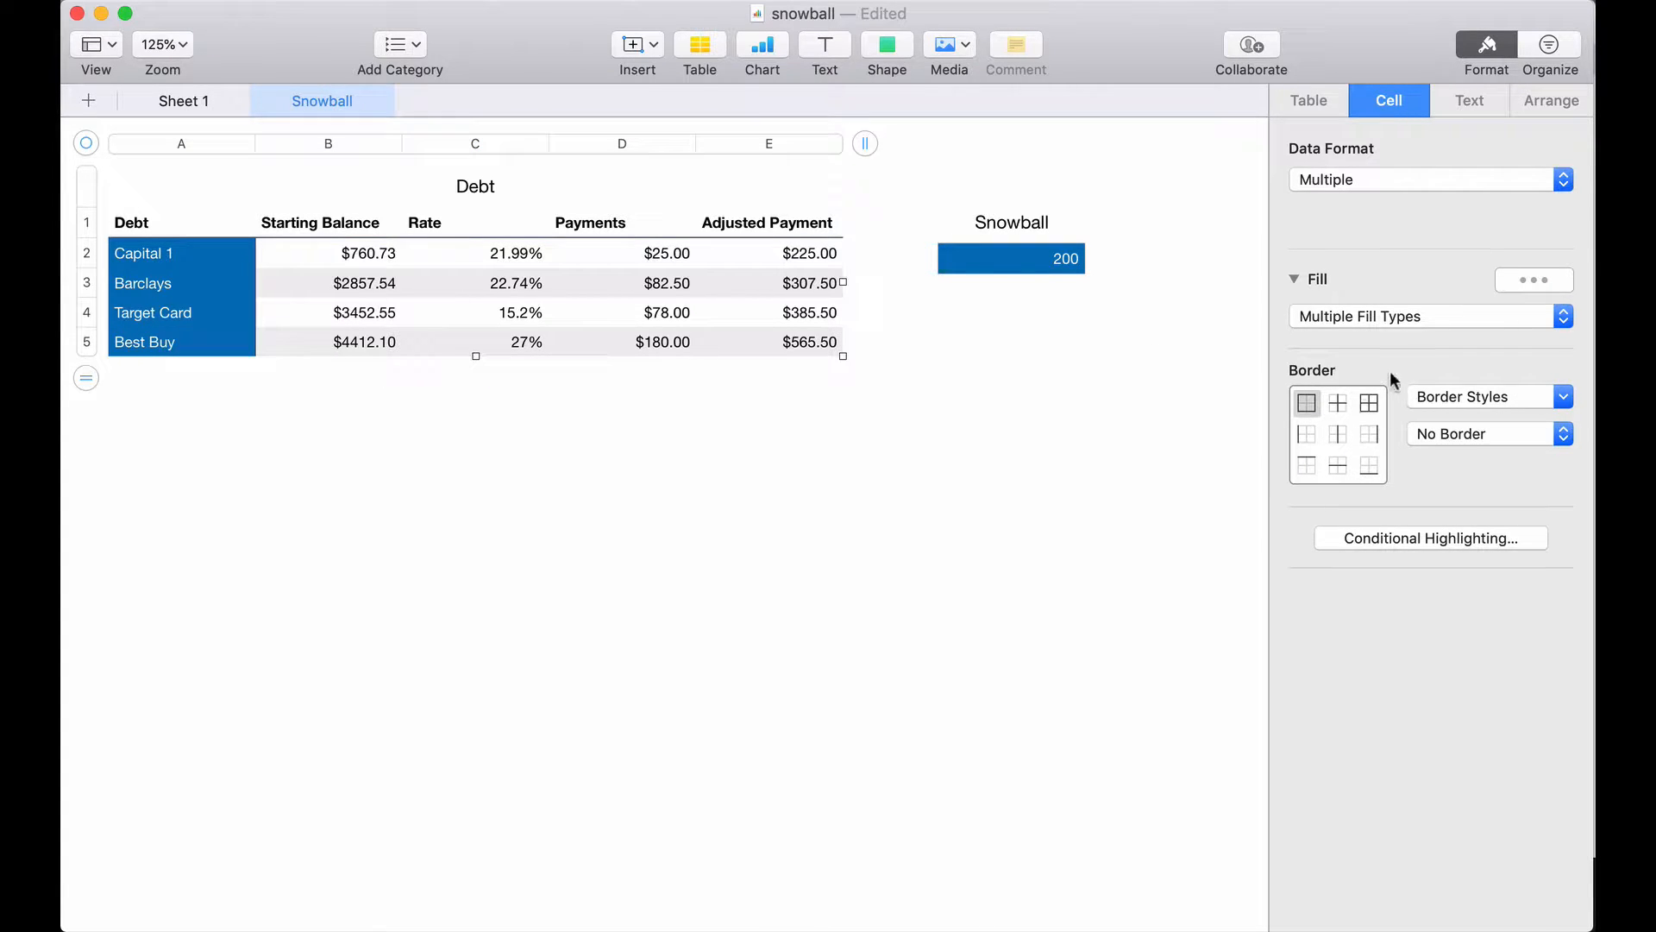
{"action": "left_click", "coordinate": [1309, 102]}
{"action": "left_click", "coordinate": [1565, 396]}
{"action": "left_click", "coordinate": [1567, 396]}
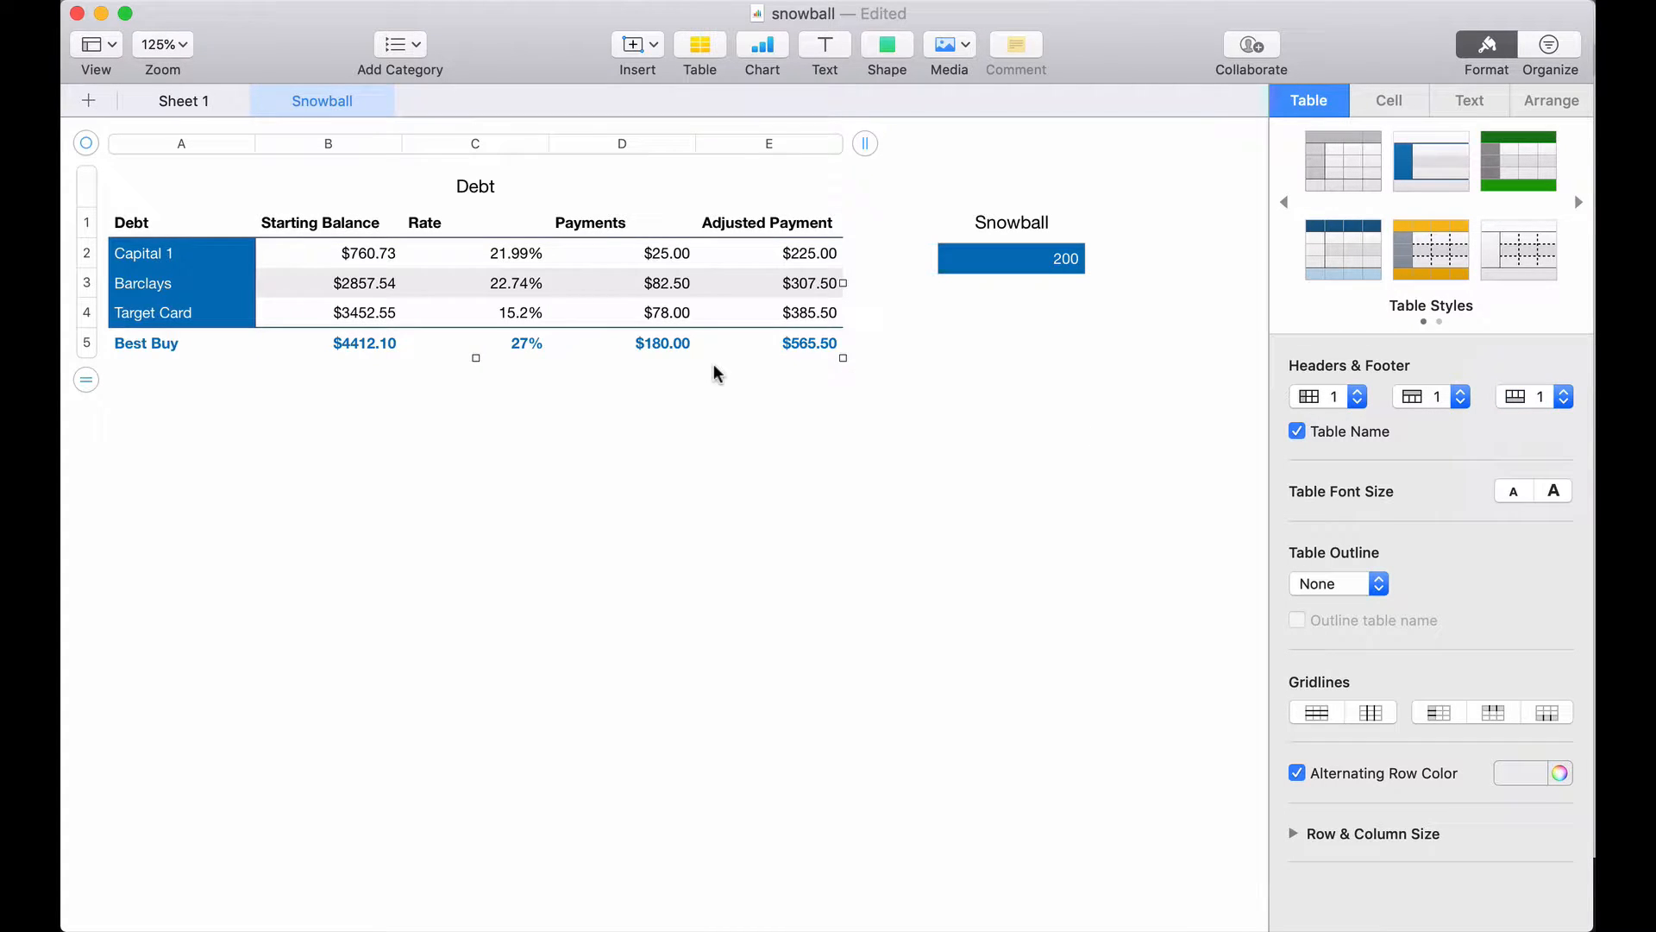
{"action": "key", "text": "super+z"}
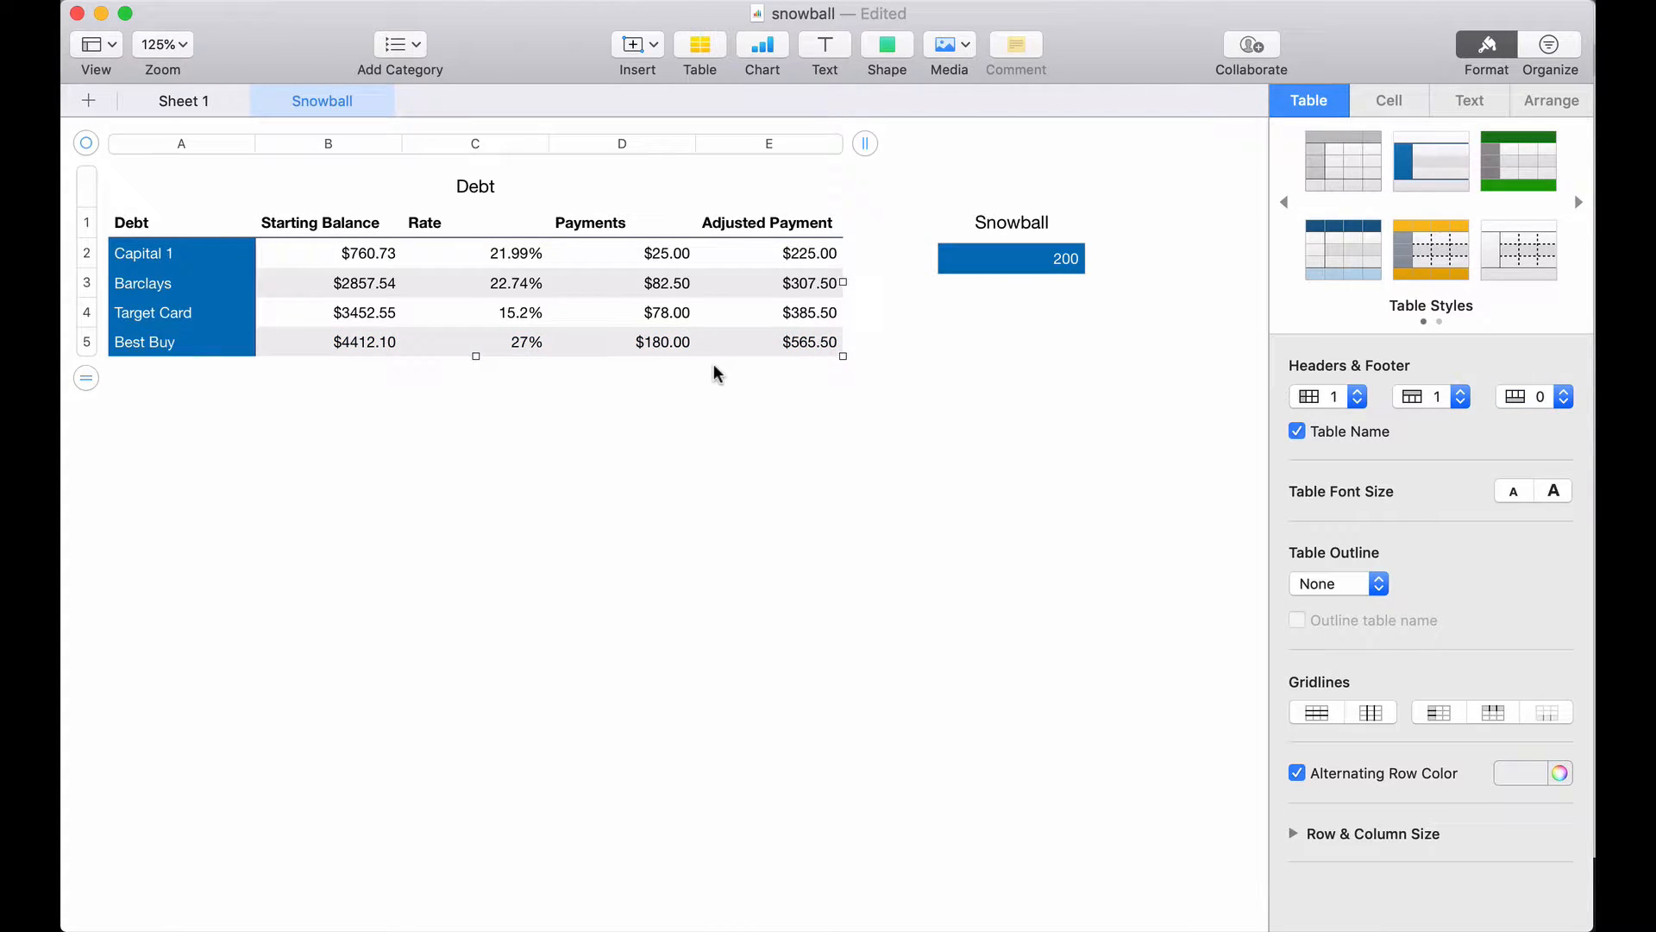
- Add a footer row below Best Buy in the Debt table and clear the formula copied into its Adjusted Payment cell
{"action": "left_click", "coordinate": [99, 339]}
{"action": "left_click", "coordinate": [122, 426]}
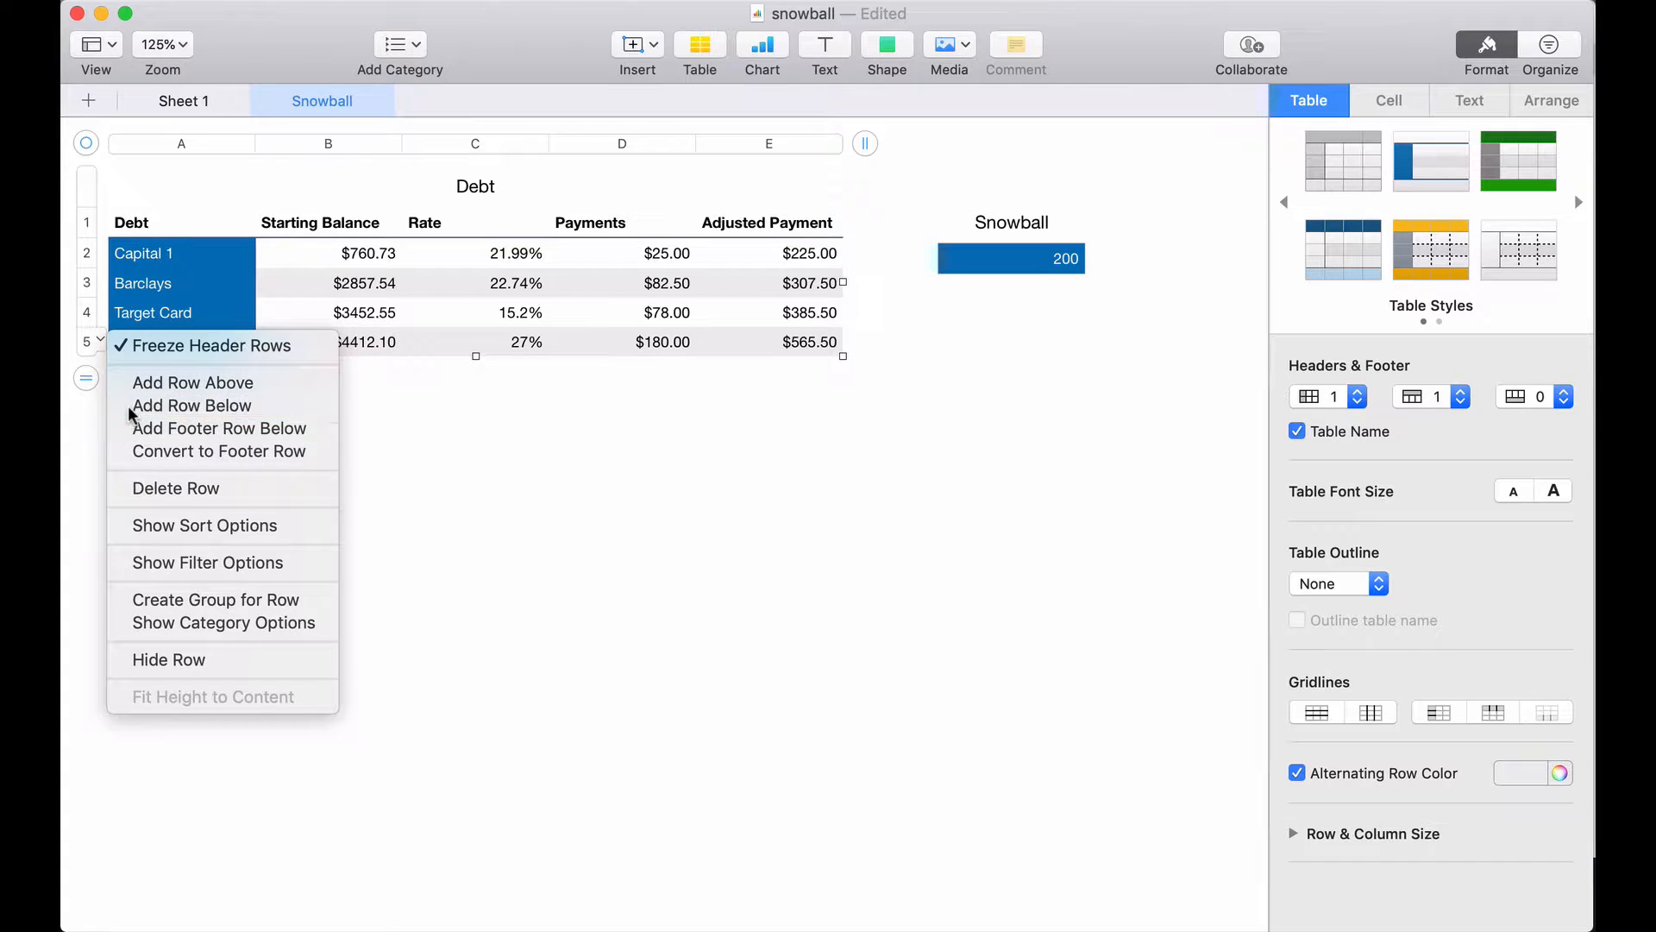
{"action": "left_click", "coordinate": [1564, 397]}
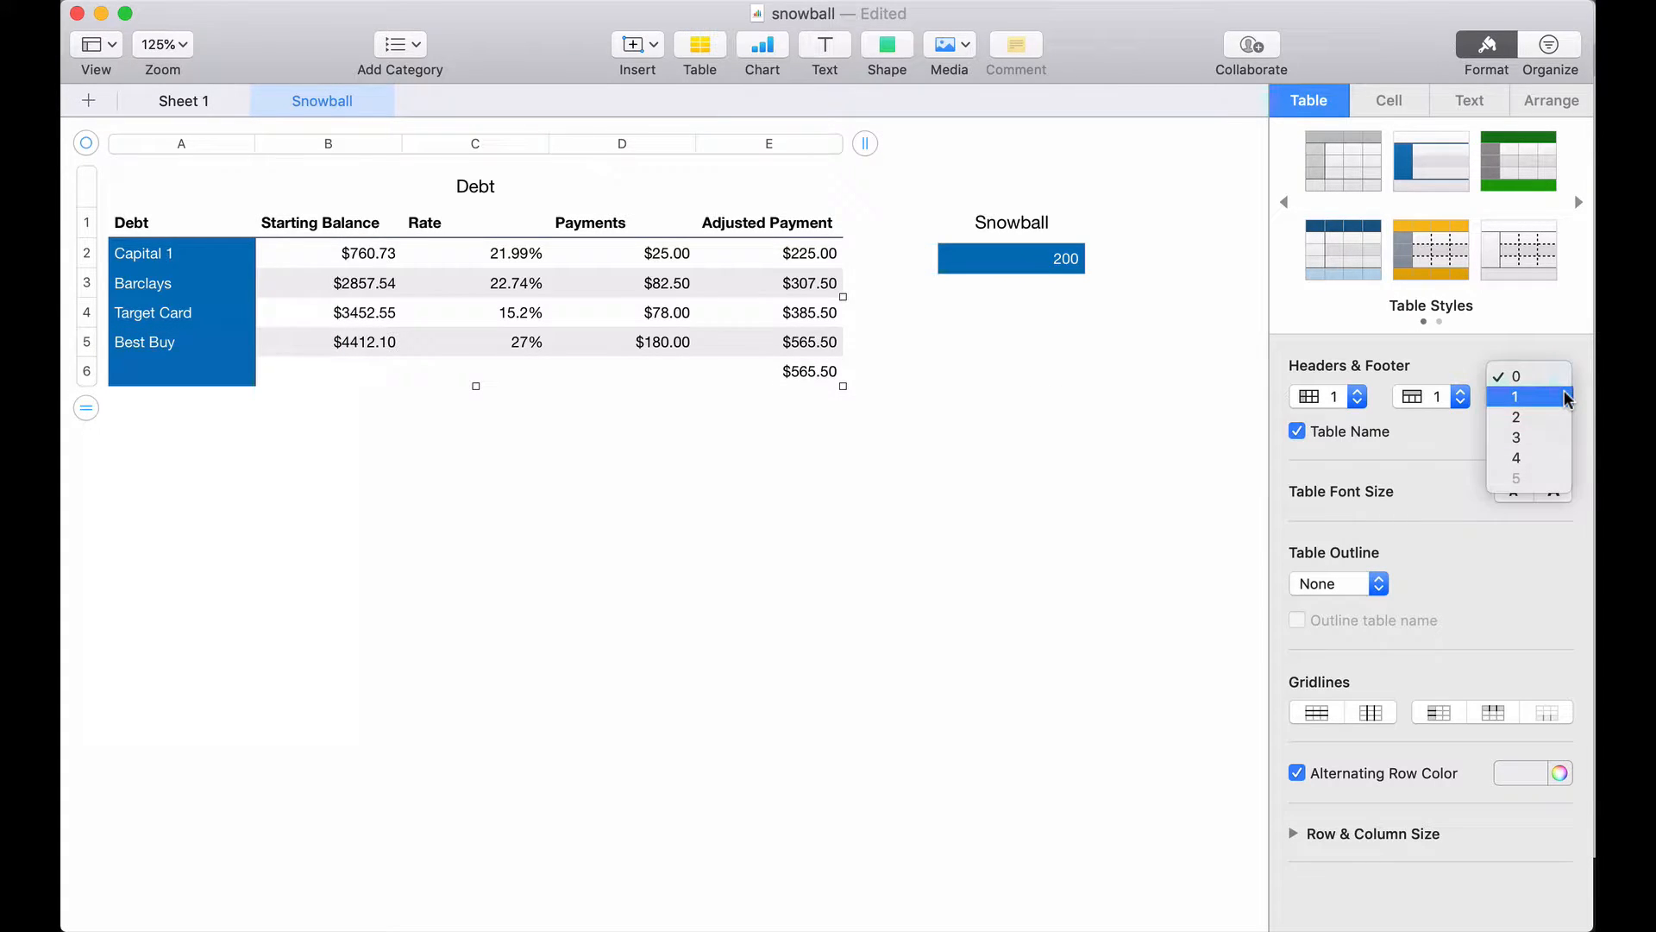
{"action": "left_click", "coordinate": [1566, 397]}
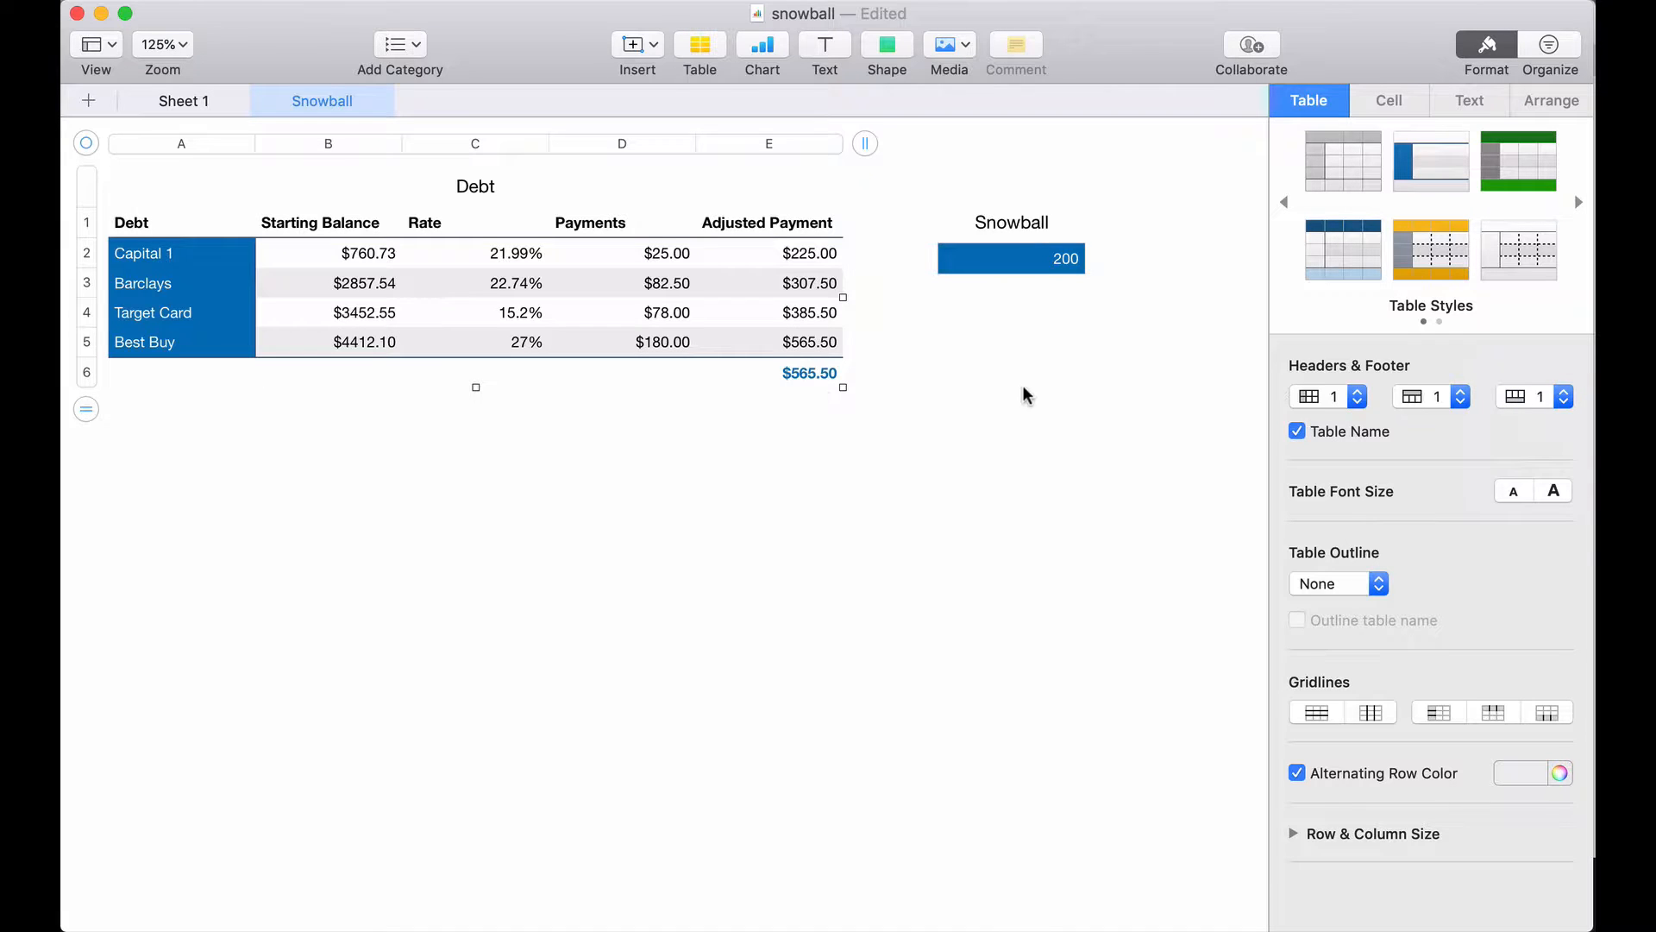
{"action": "left_click", "coordinate": [801, 377]}
{"action": "key", "text": "Delete"}
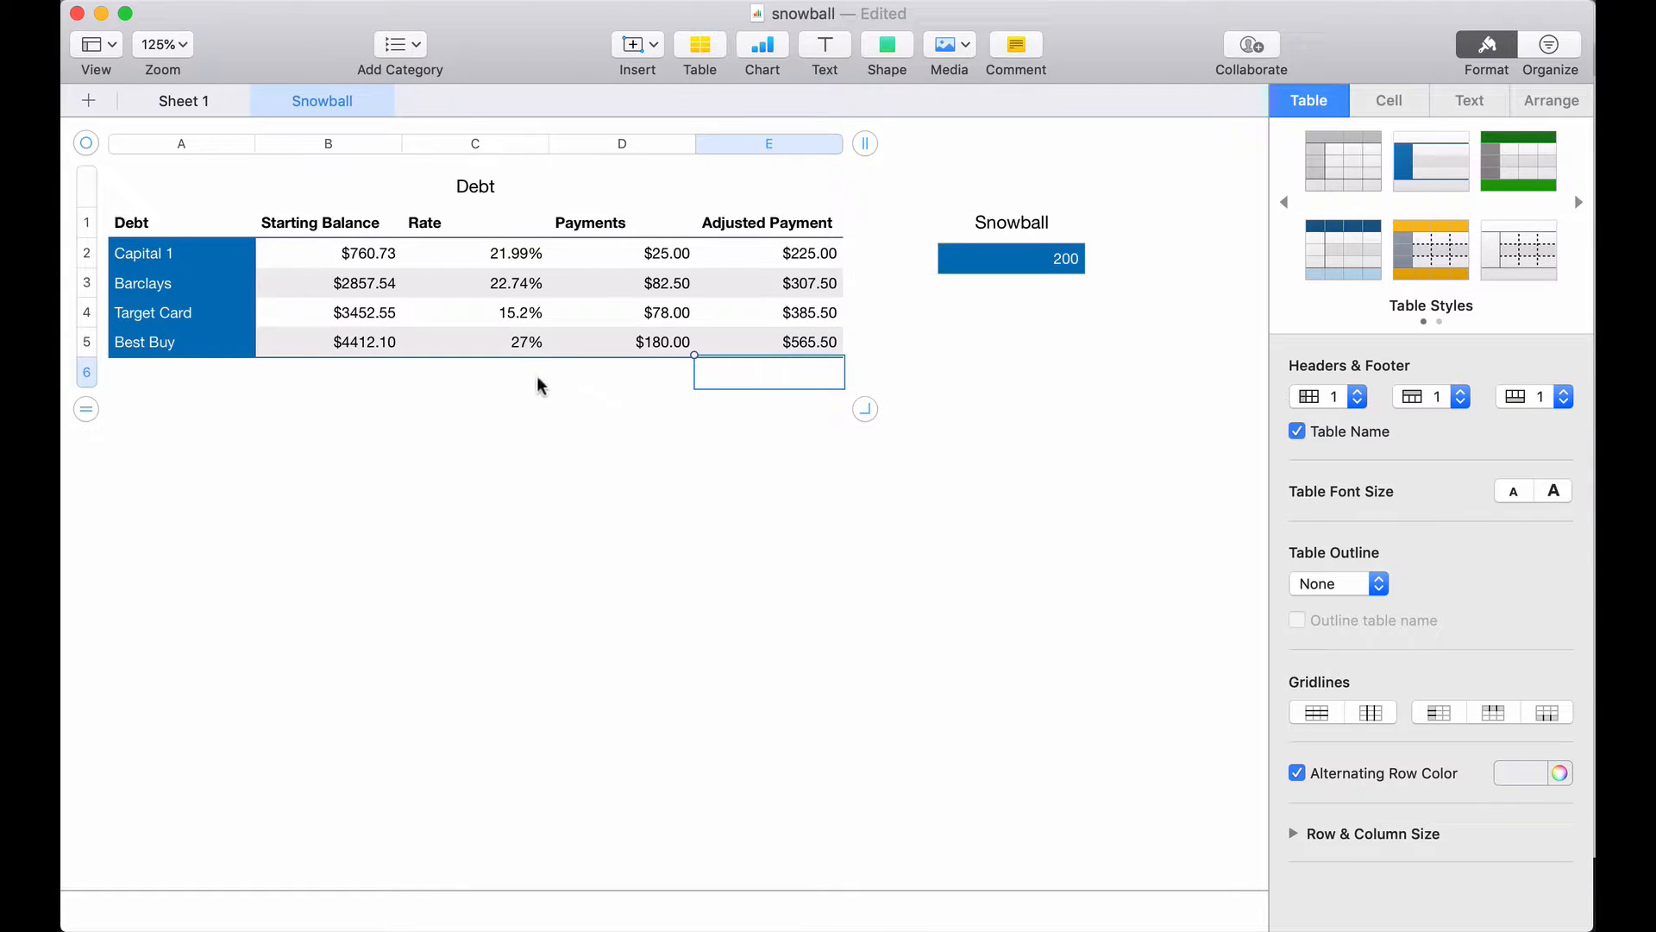
- Label cell C6 in the Debt table's footer row "Total Monthly"
{"action": "left_click", "coordinate": [628, 383]}
{"action": "left_click", "coordinate": [495, 371]}
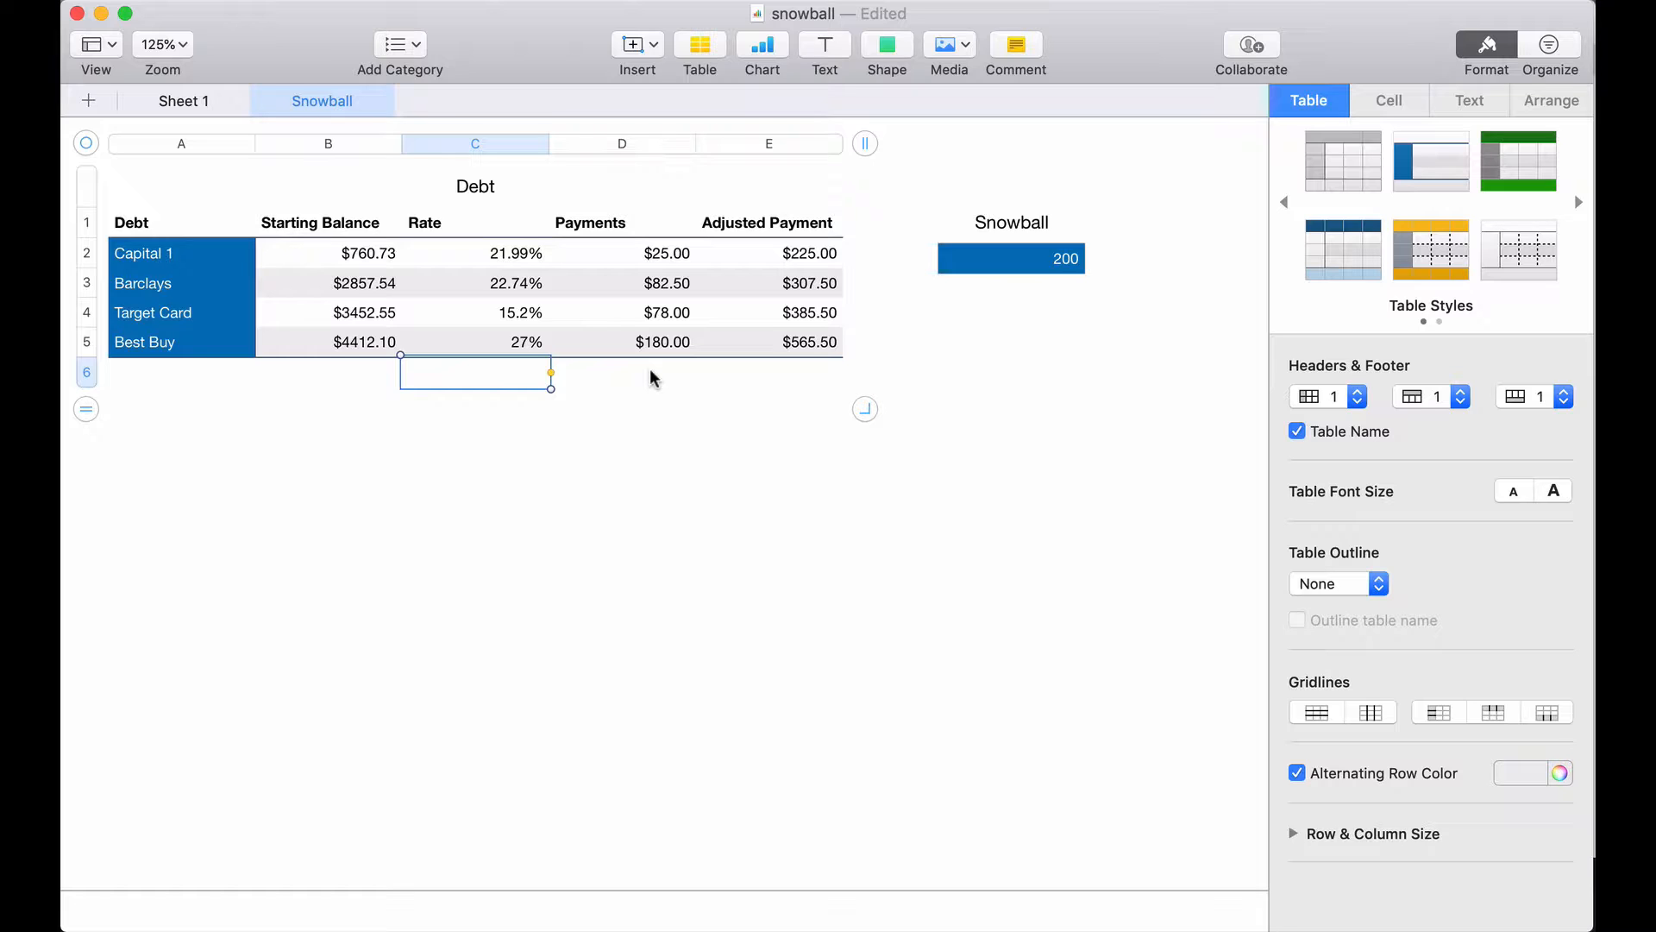
{"action": "type", "text": "Total Montly"}
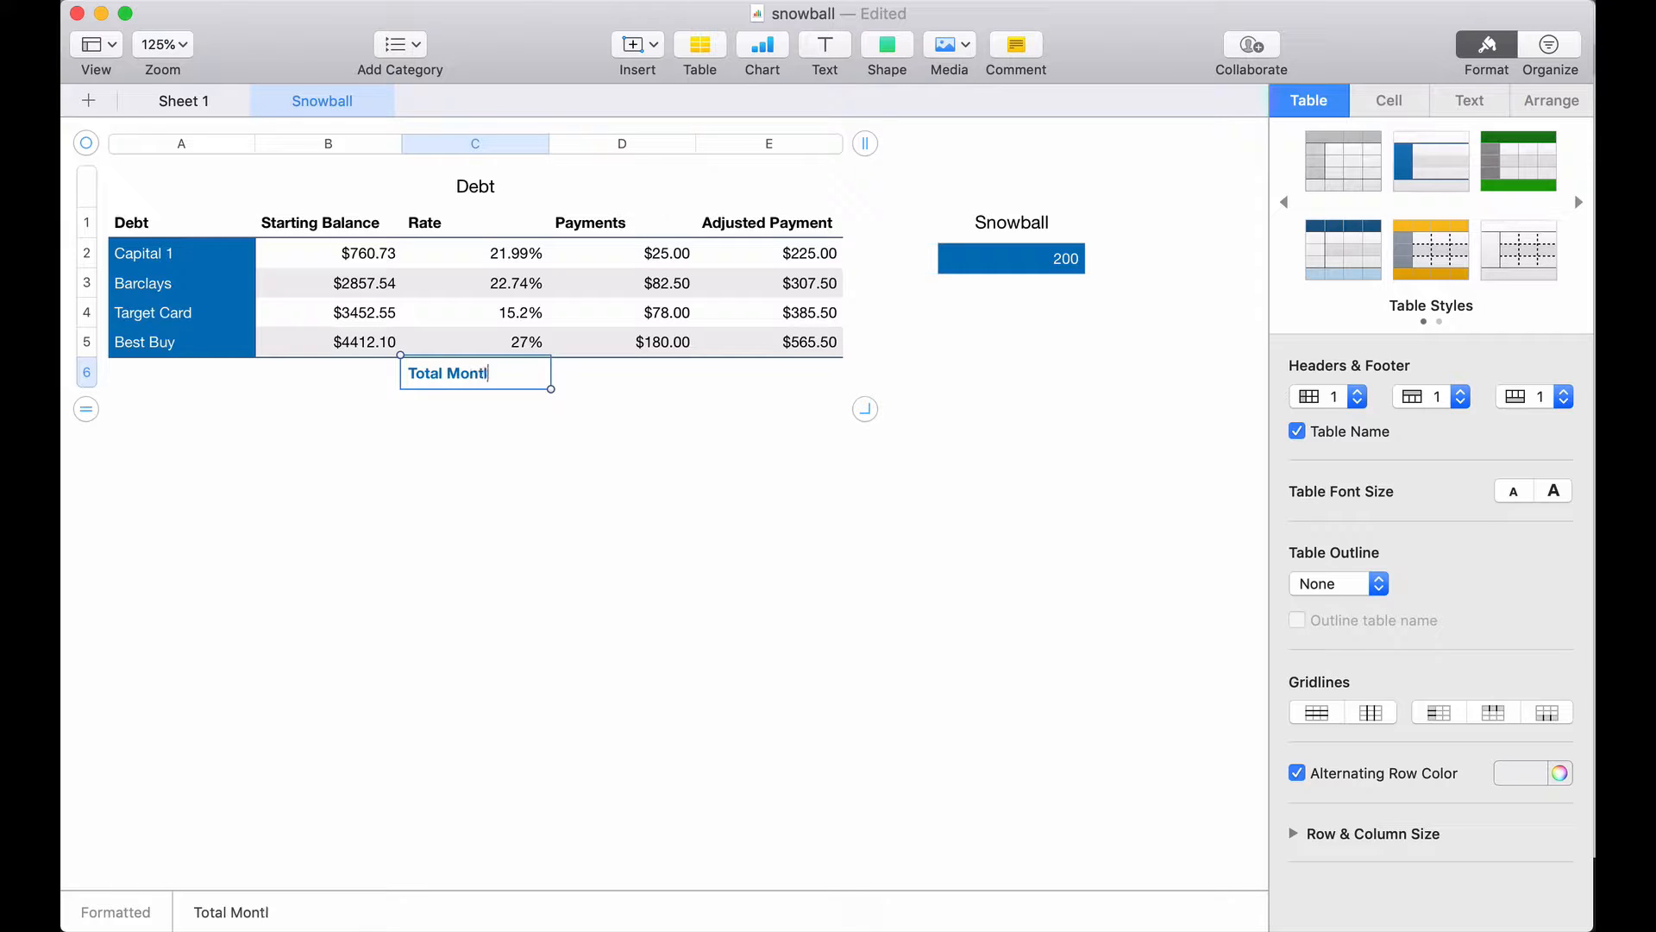
{"action": "key", "text": "BackSpace"}
{"action": "key", "text": "BackSpace"}
{"action": "type", "text": "hly"}
{"action": "key", "text": "Tab"}
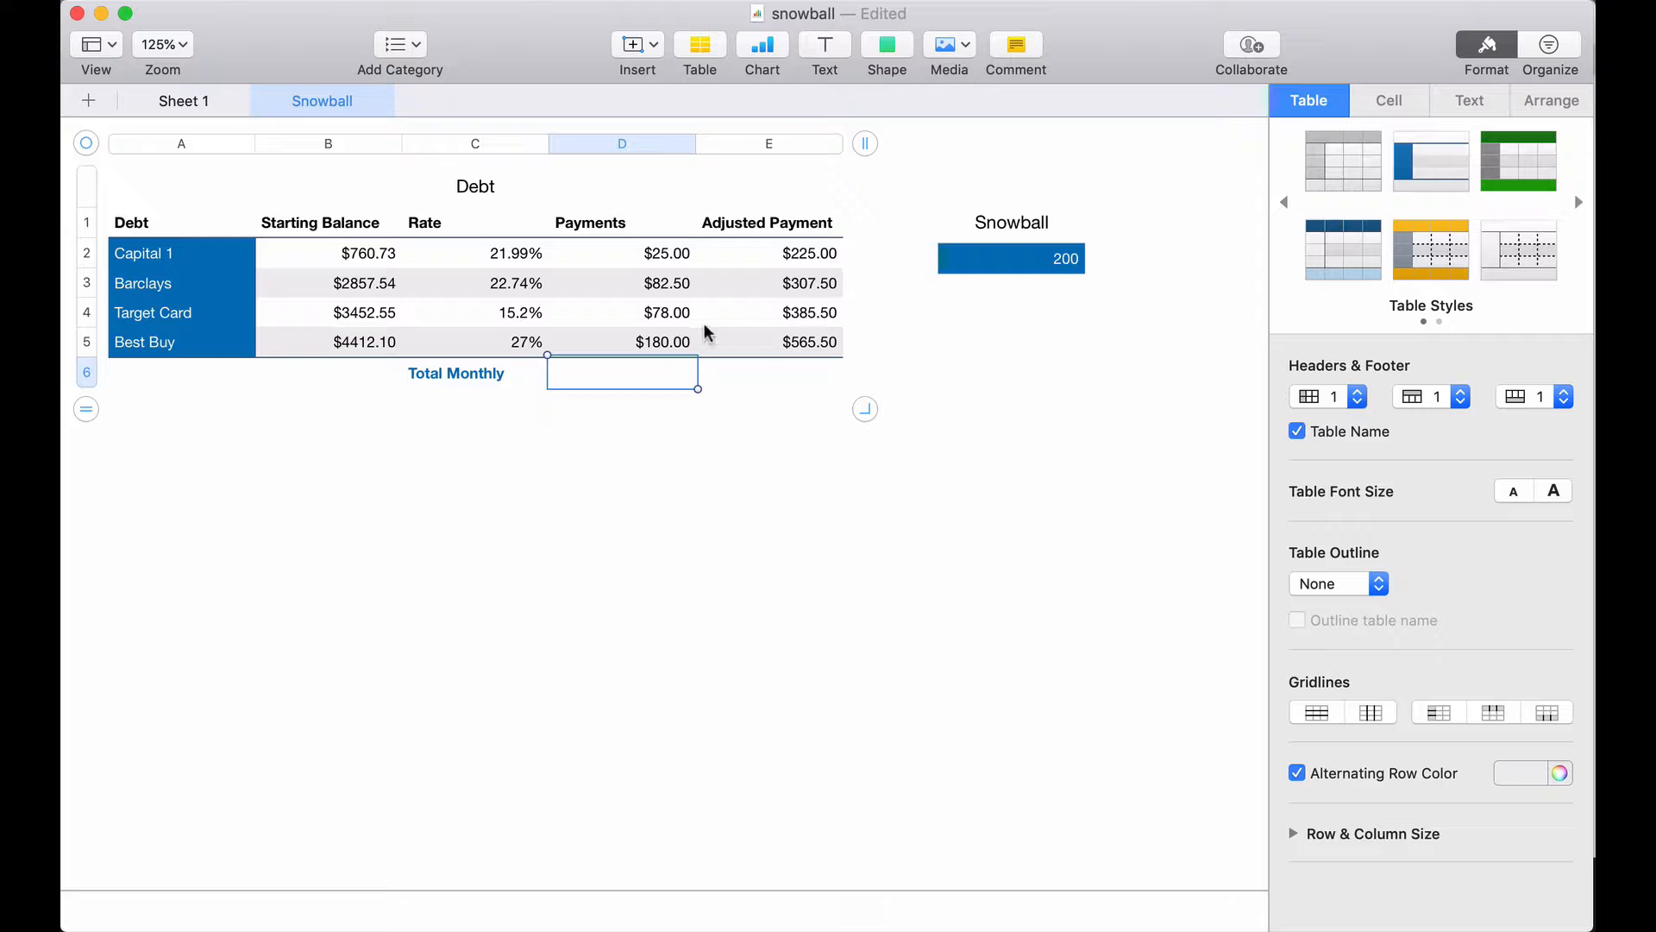
- Enter a SUM formula in D6 that totals the payments in D2:D5 and the Snowball amount in Snowball::A1
{"action": "type", "text": "=SU"}
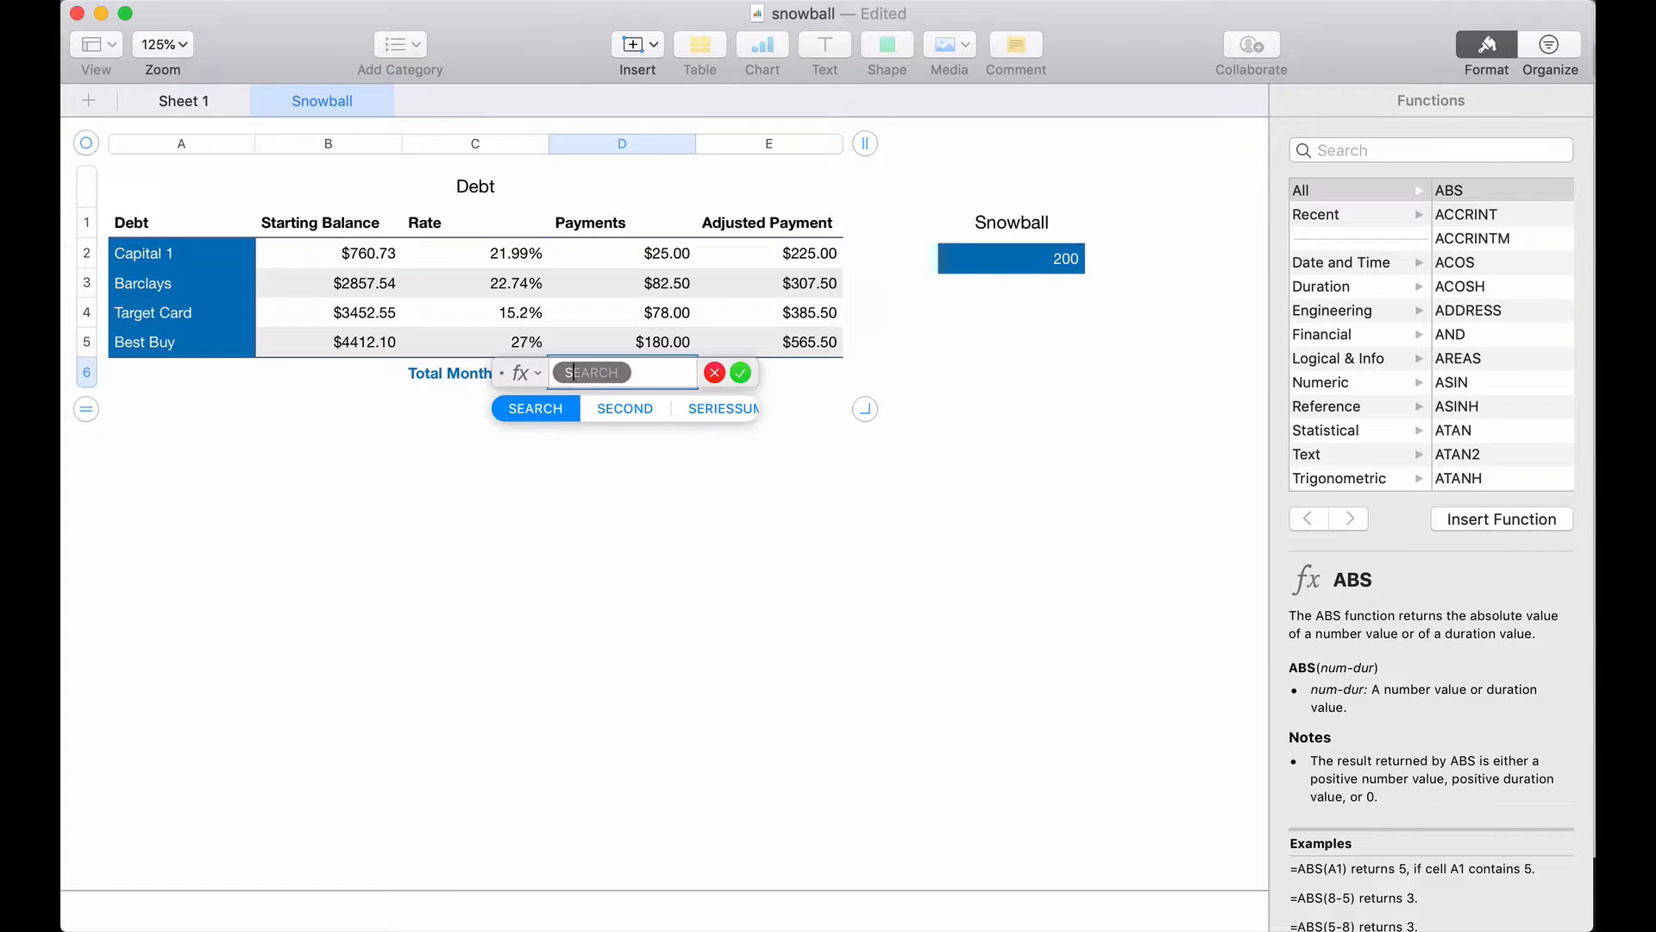
{"action": "type", "text": "M"}
{"action": "key", "text": "Return"}
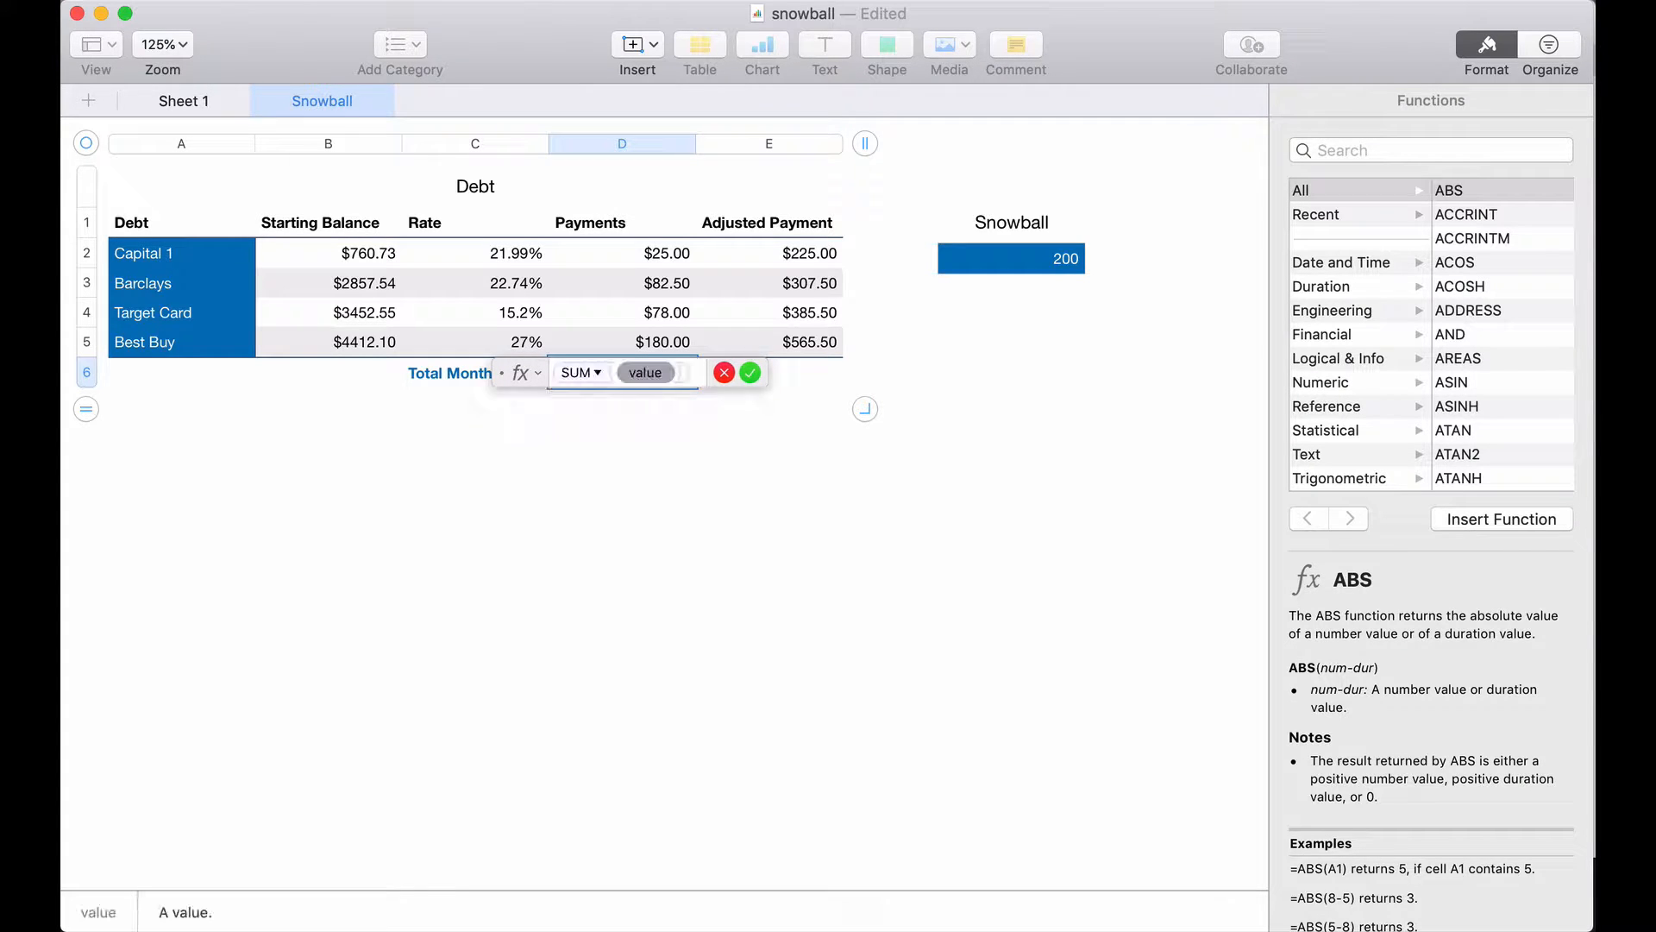
{"action": "left_click_drag", "start_coordinate": [664, 251], "coordinate": [673, 341]}
{"action": "left_click", "coordinate": [989, 260]}
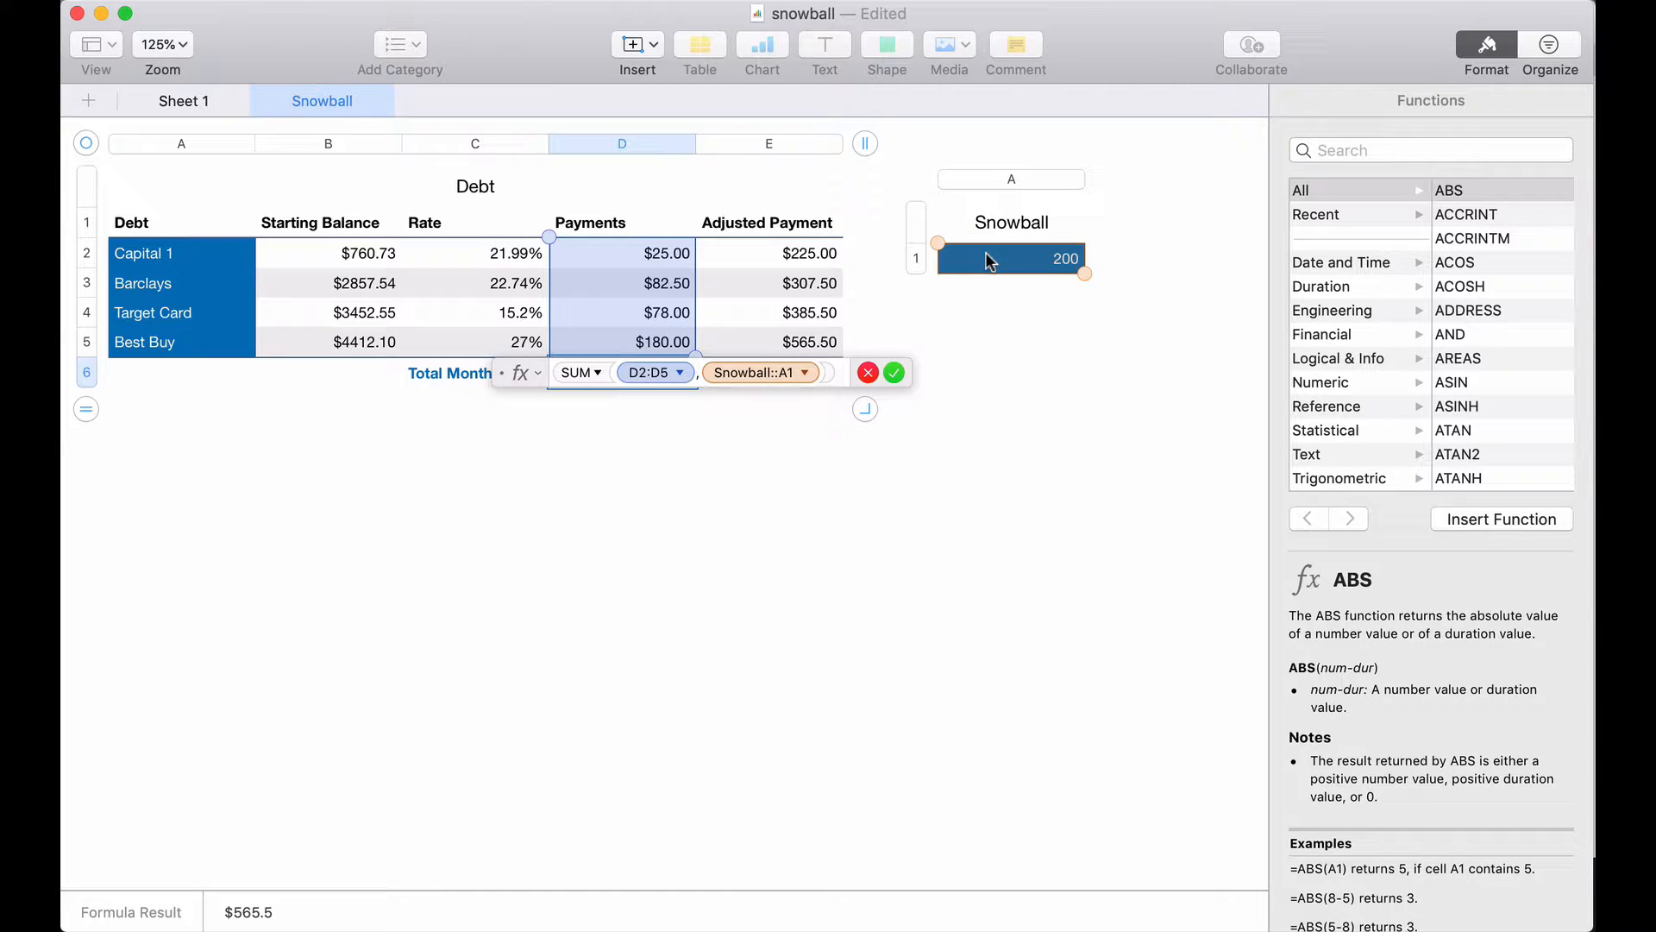
{"action": "key", "text": "Return"}
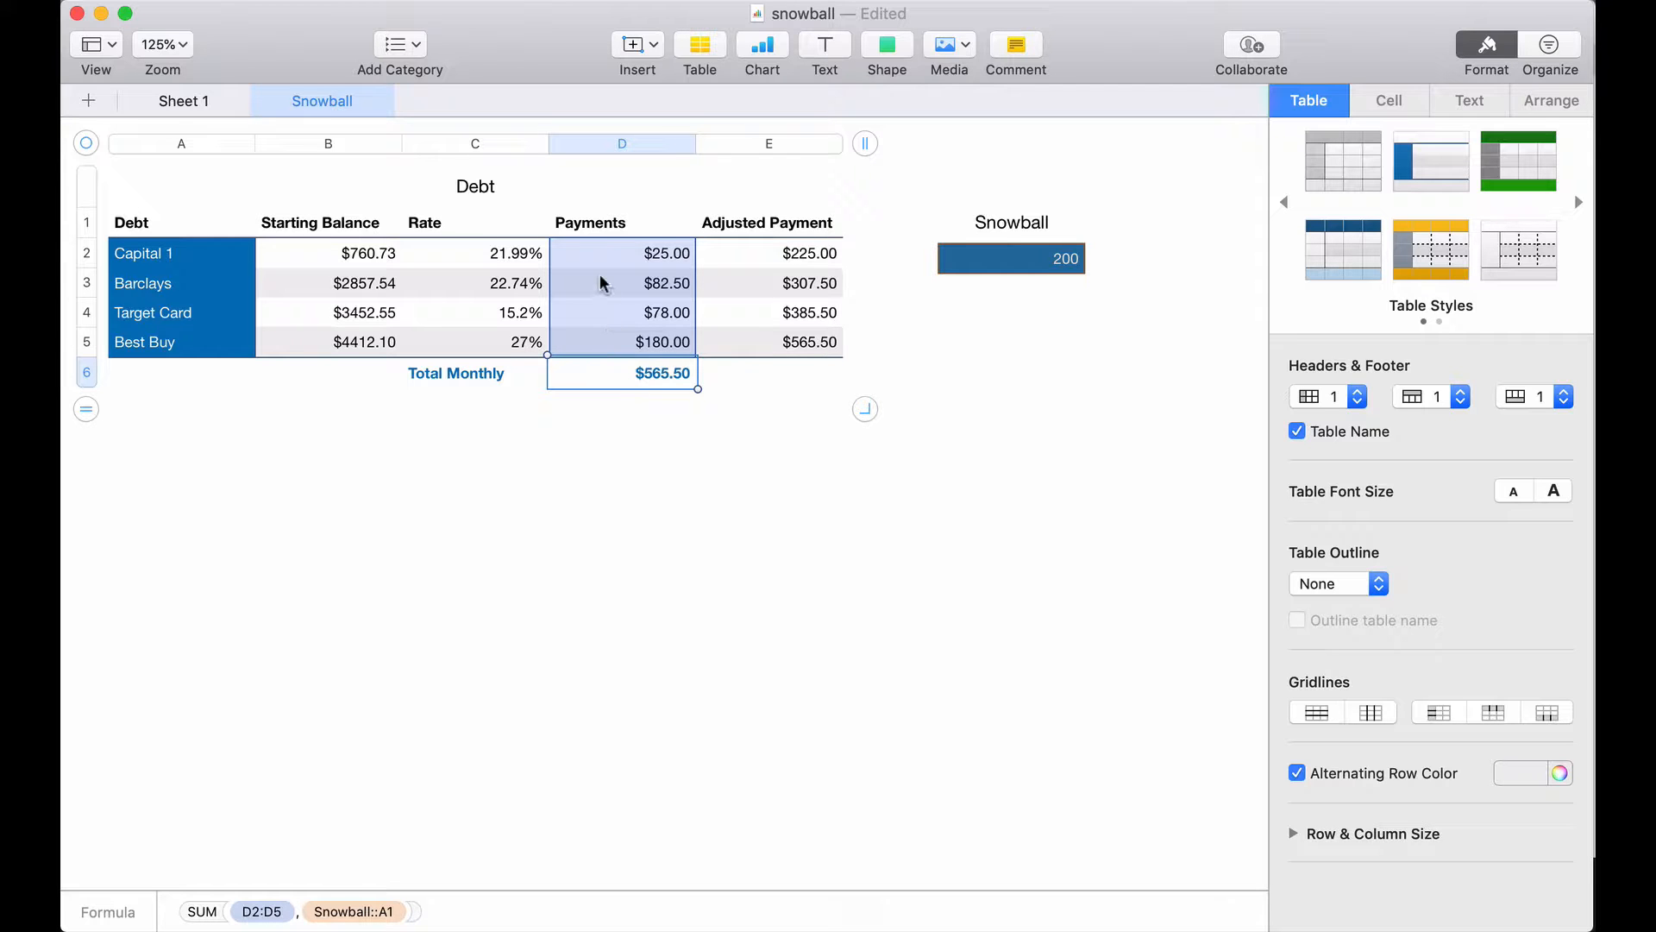
{"action": "left_click", "coordinate": [989, 320]}
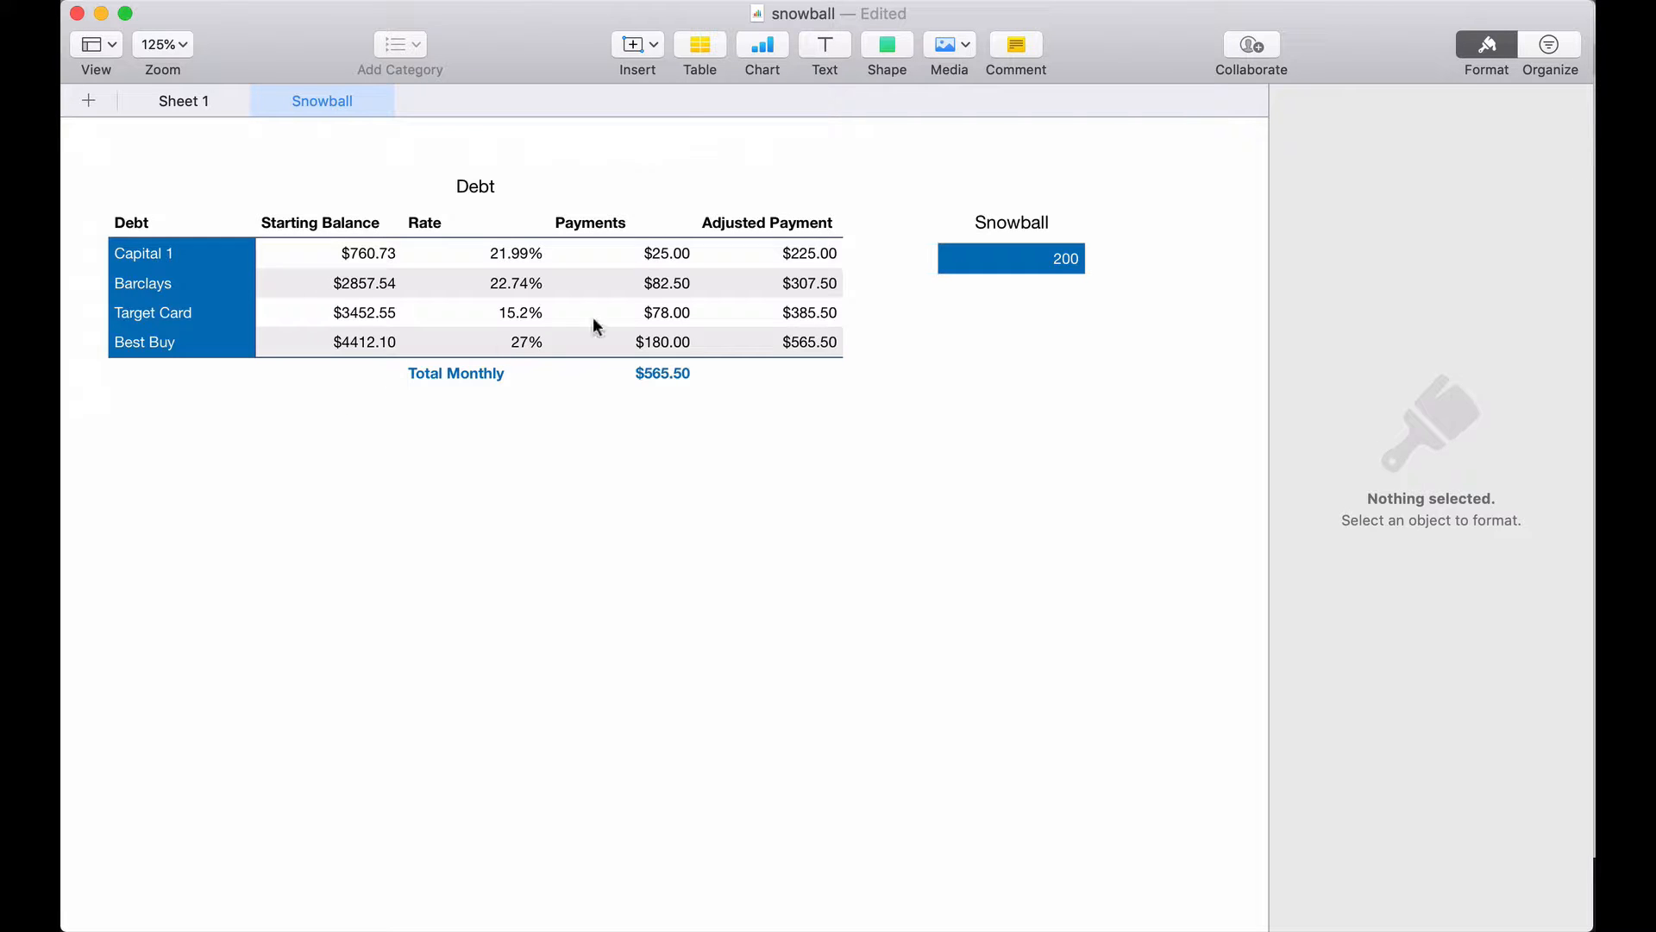
- Insert a plain table without headers below the Debt table and apply the table style with the blue header column
{"action": "left_click", "coordinate": [704, 46]}
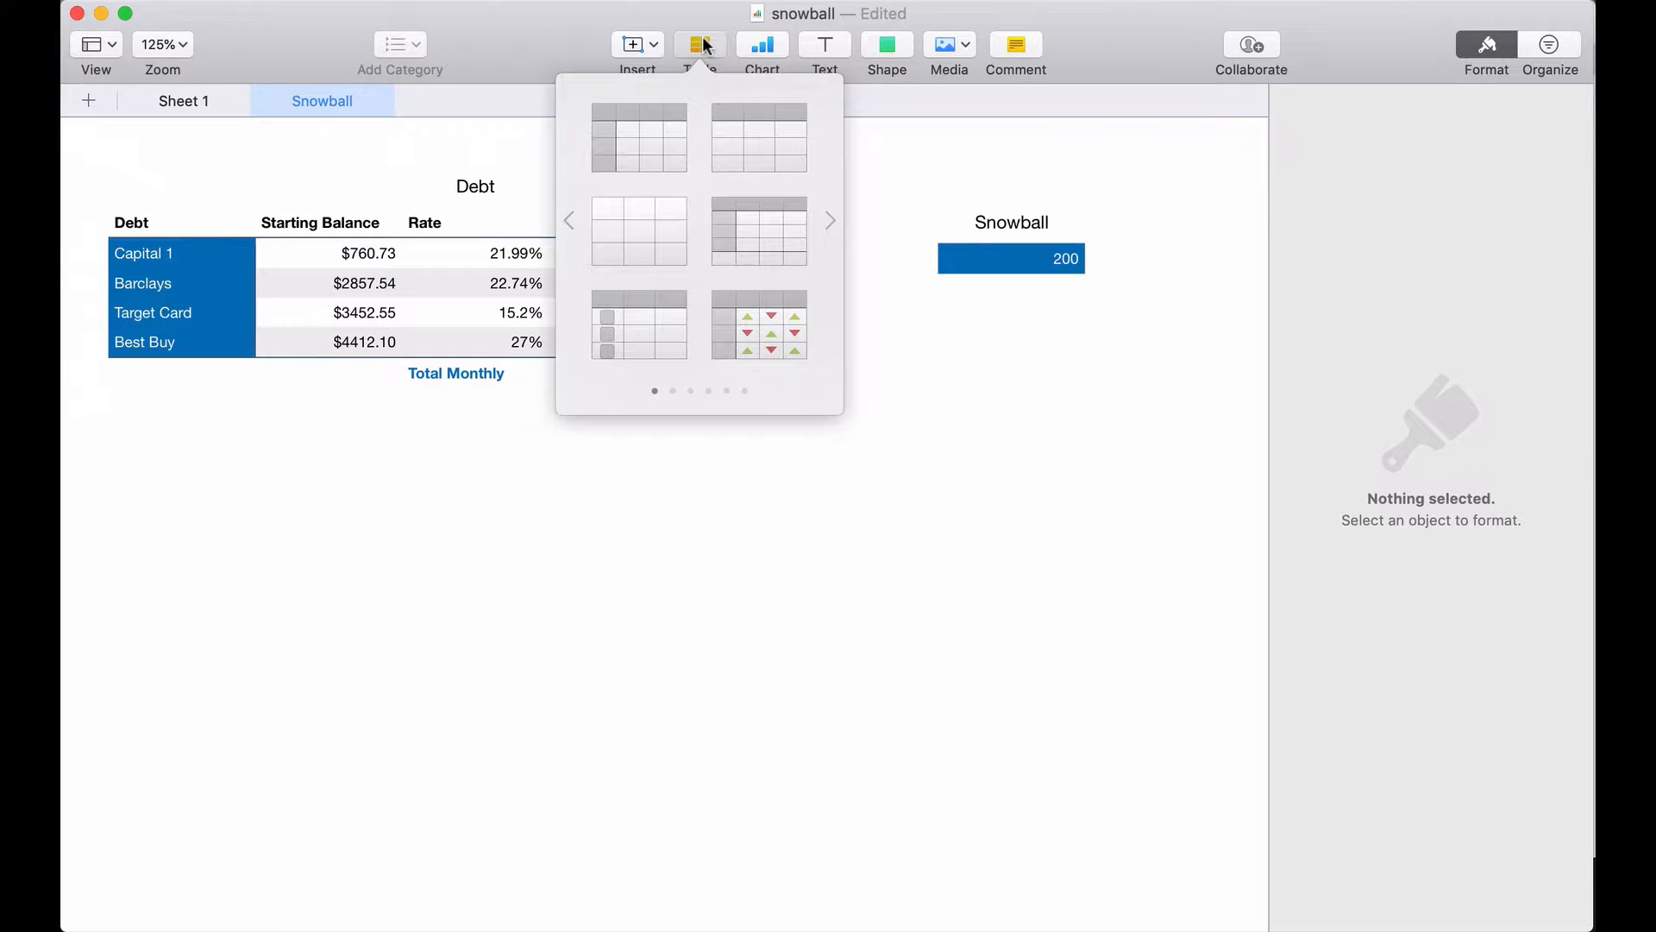
{"action": "left_click", "coordinate": [646, 219]}
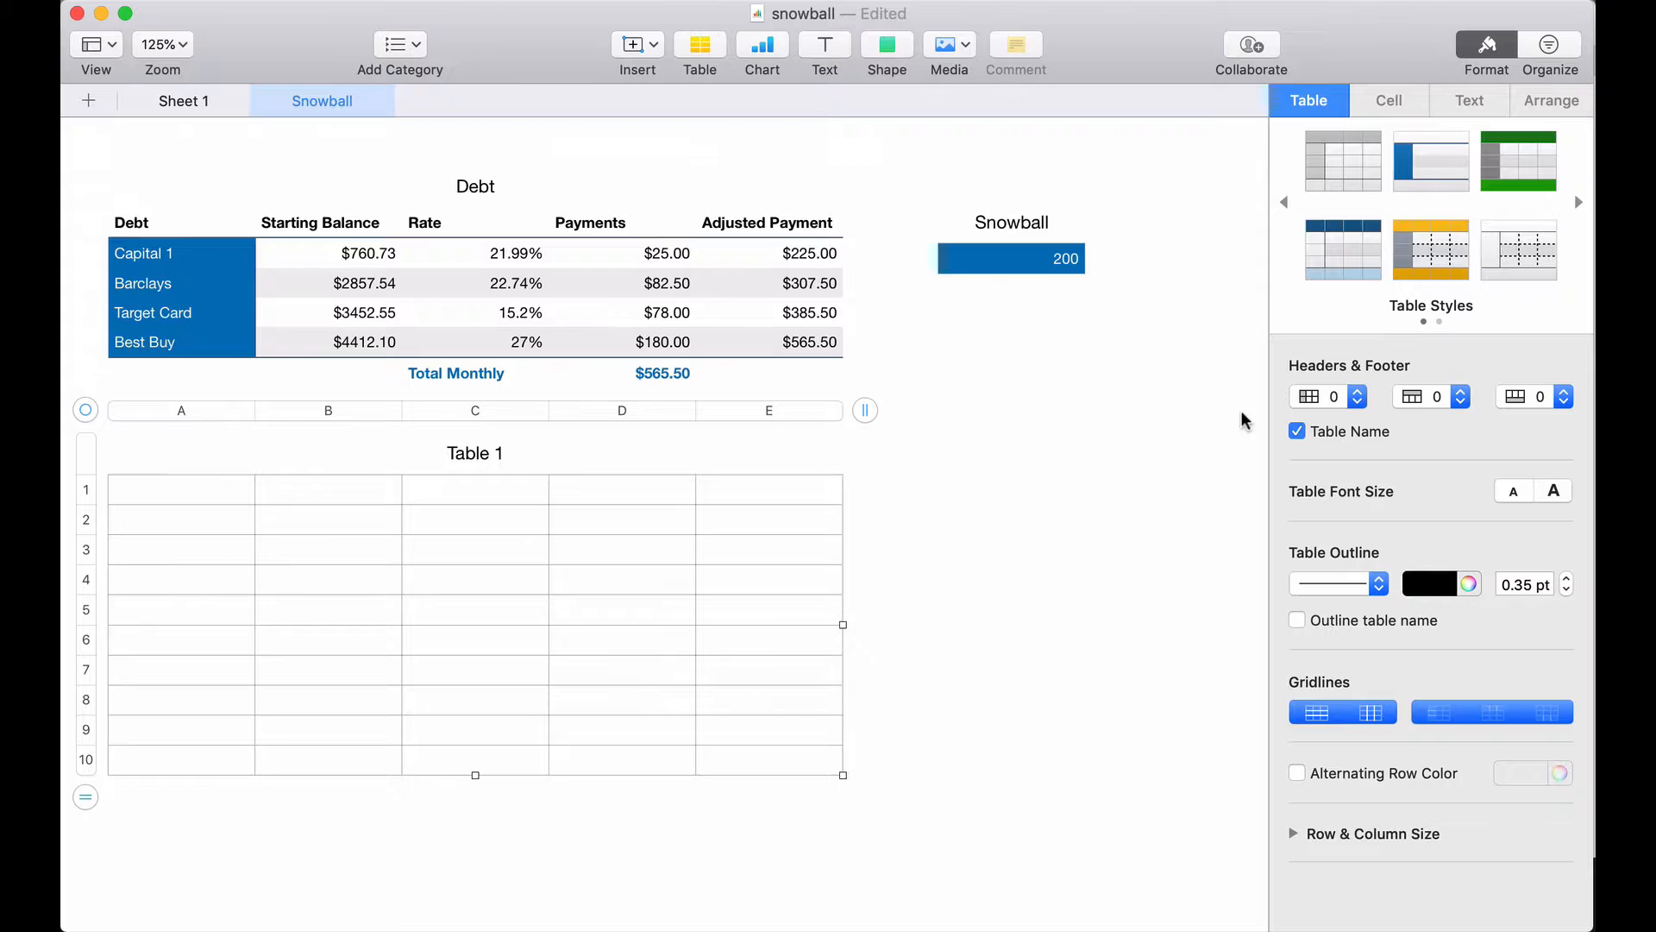
{"action": "left_click", "coordinate": [1405, 166]}
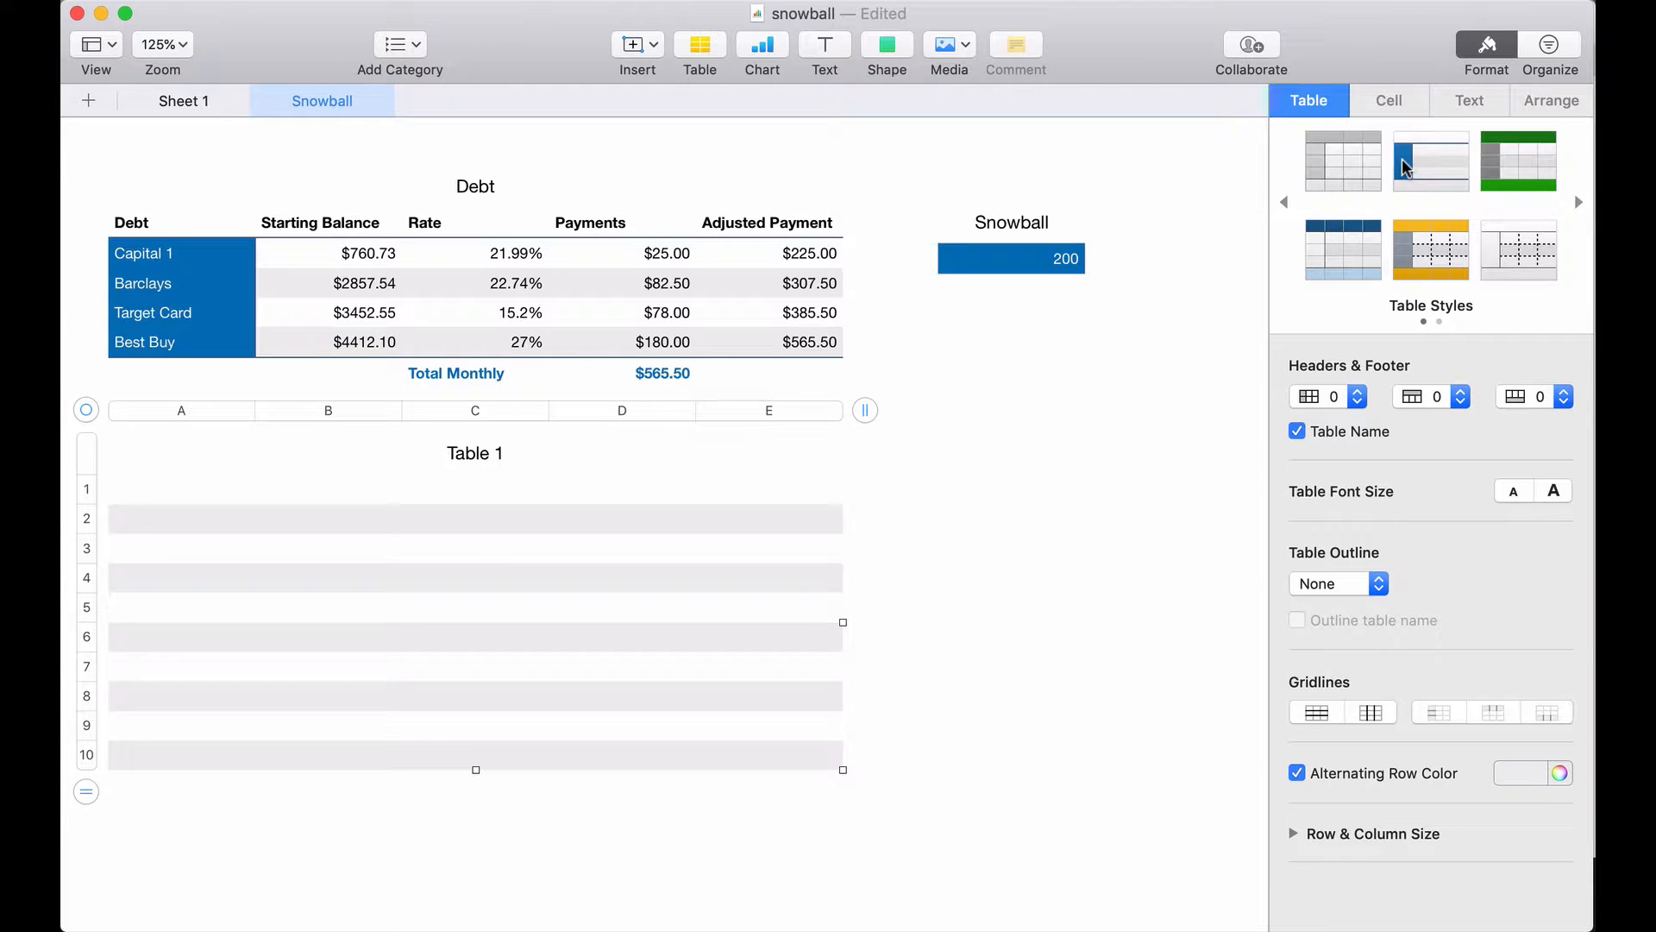
{"action": "left_click", "coordinate": [1352, 163]}
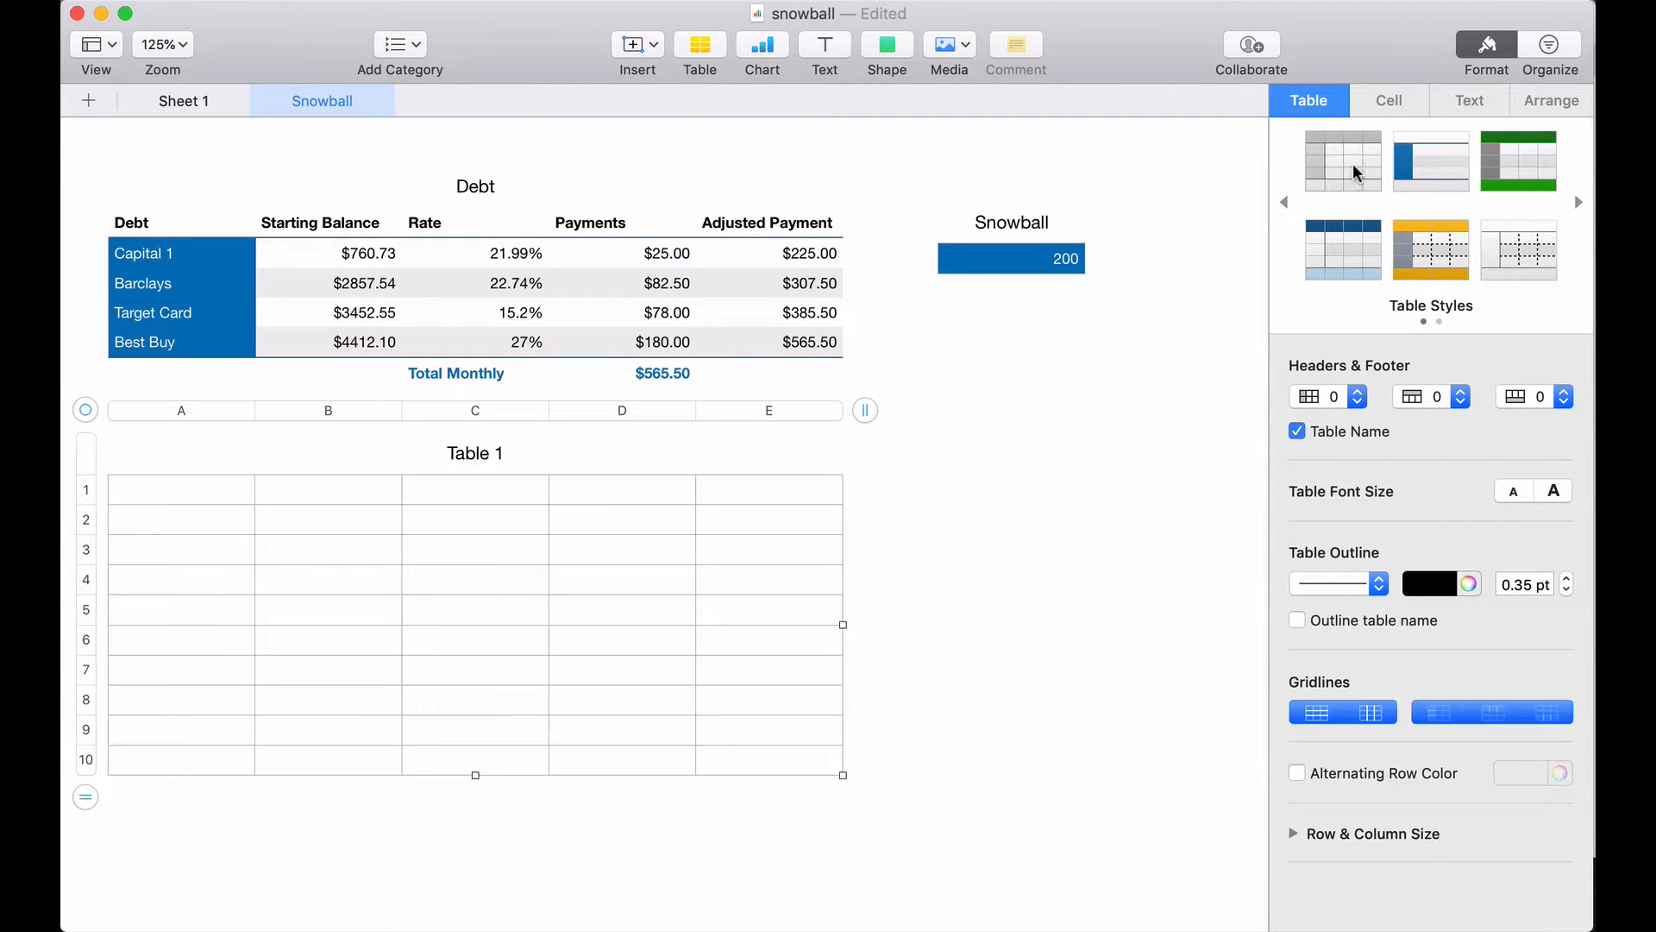
{"action": "left_click", "coordinate": [1414, 147]}
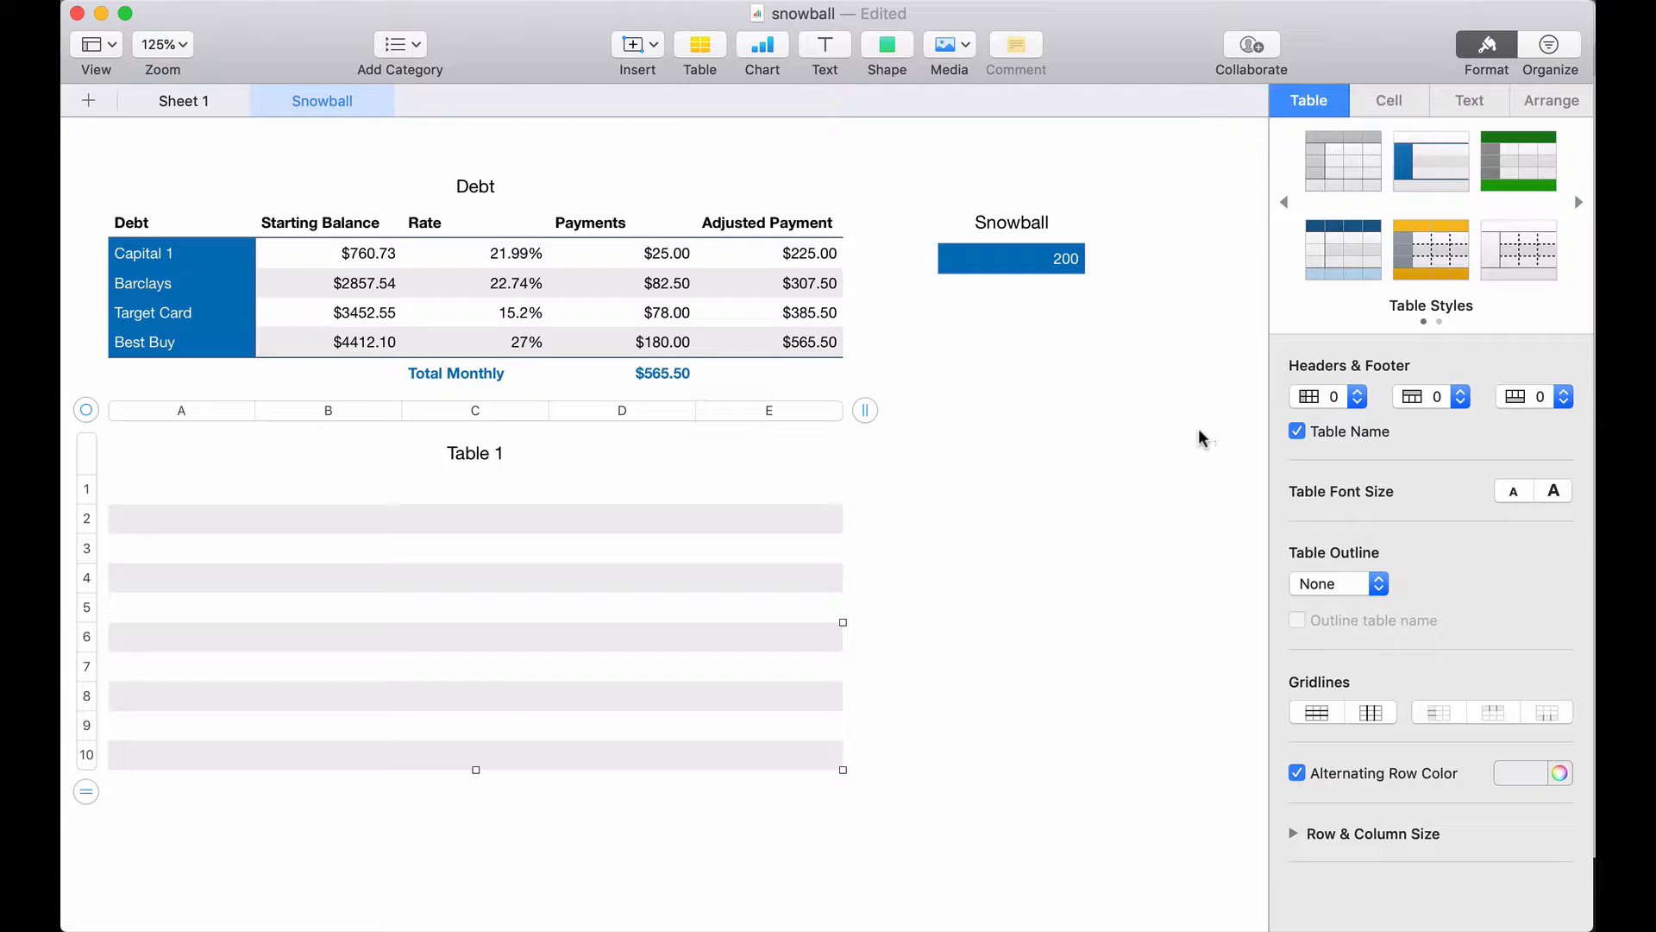
- Give the new table one header column and two header rows
{"action": "left_click", "coordinate": [1357, 395]}
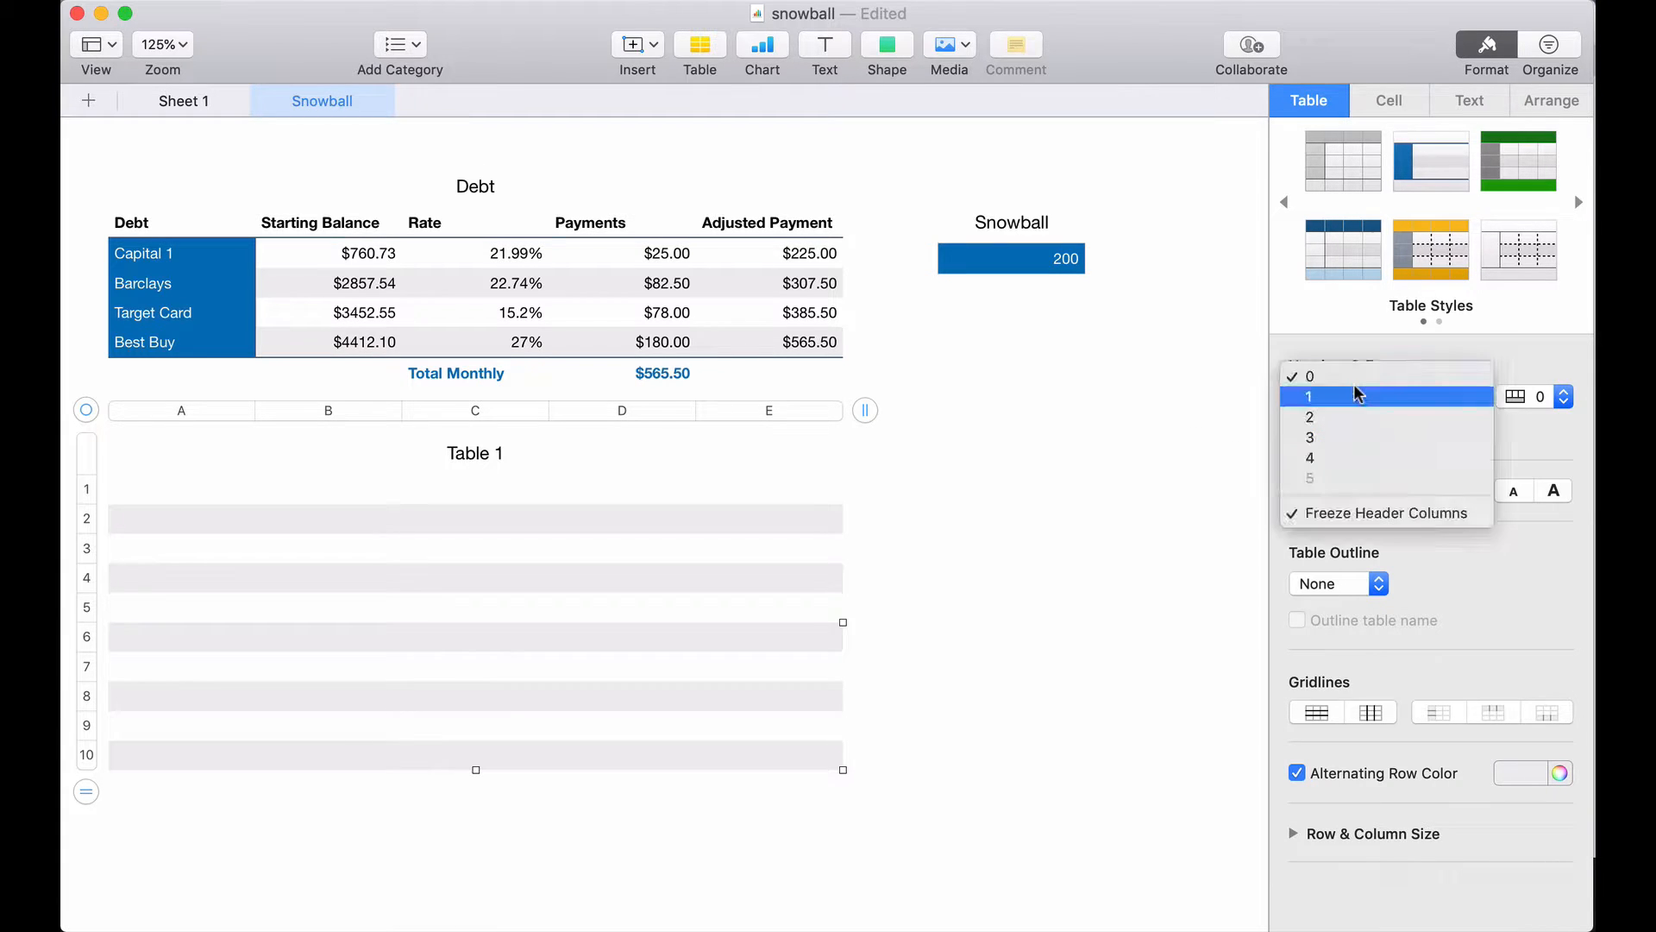
{"action": "left_click", "coordinate": [1357, 393]}
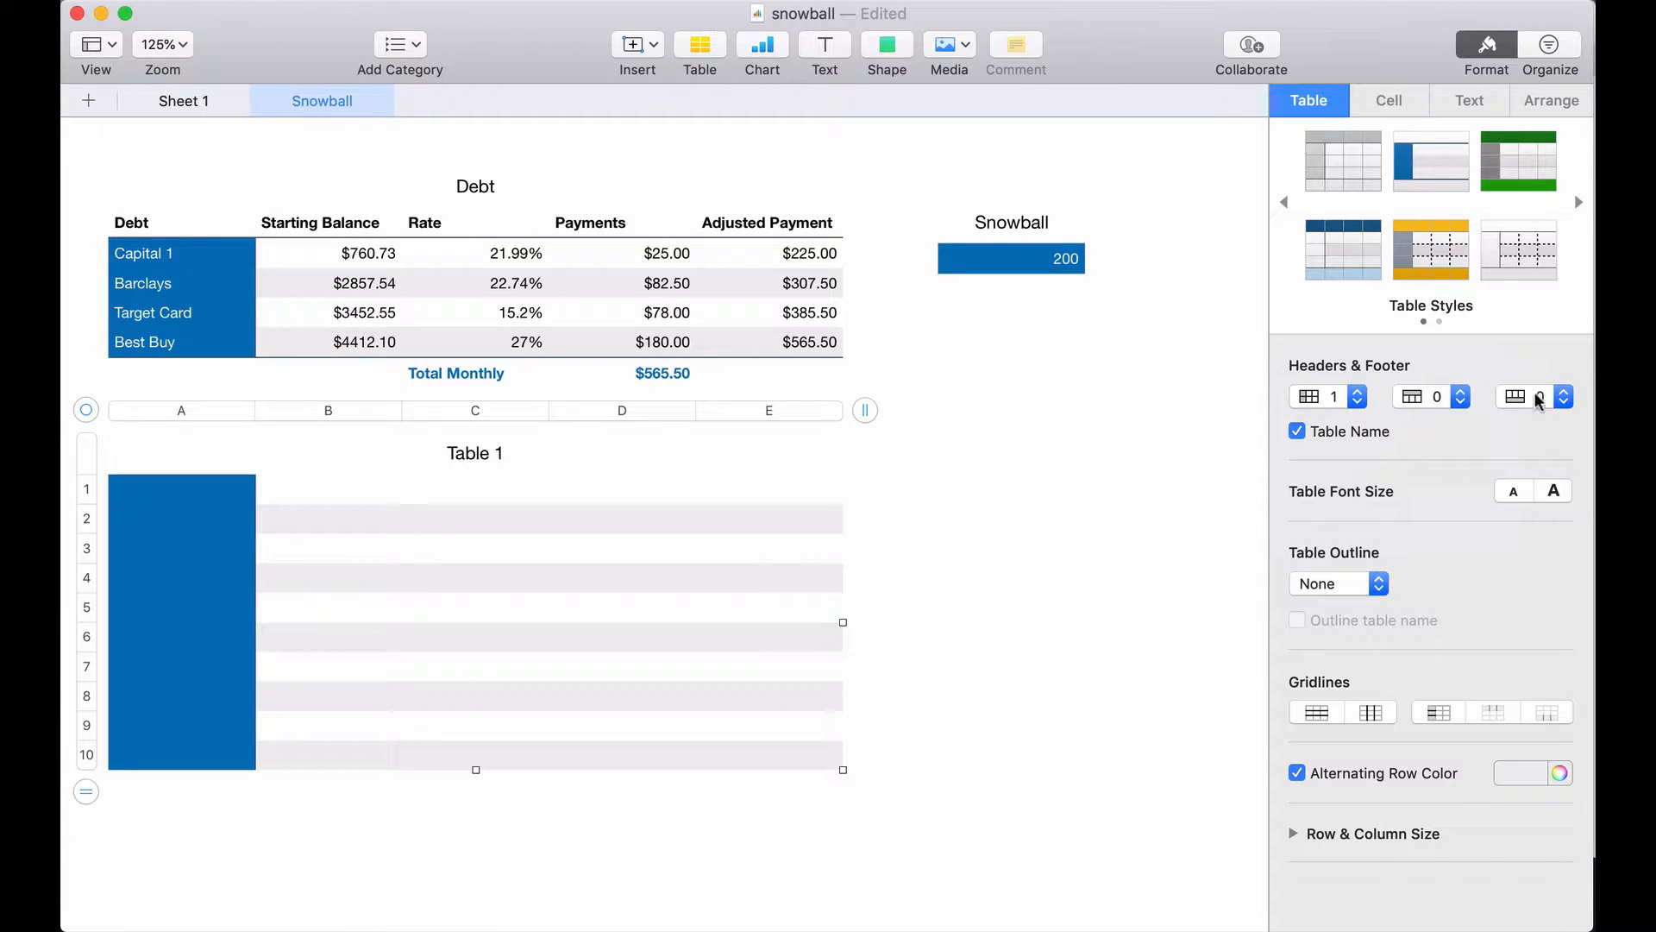
{"action": "left_click", "coordinate": [1459, 396]}
{"action": "left_click", "coordinate": [1451, 375]}
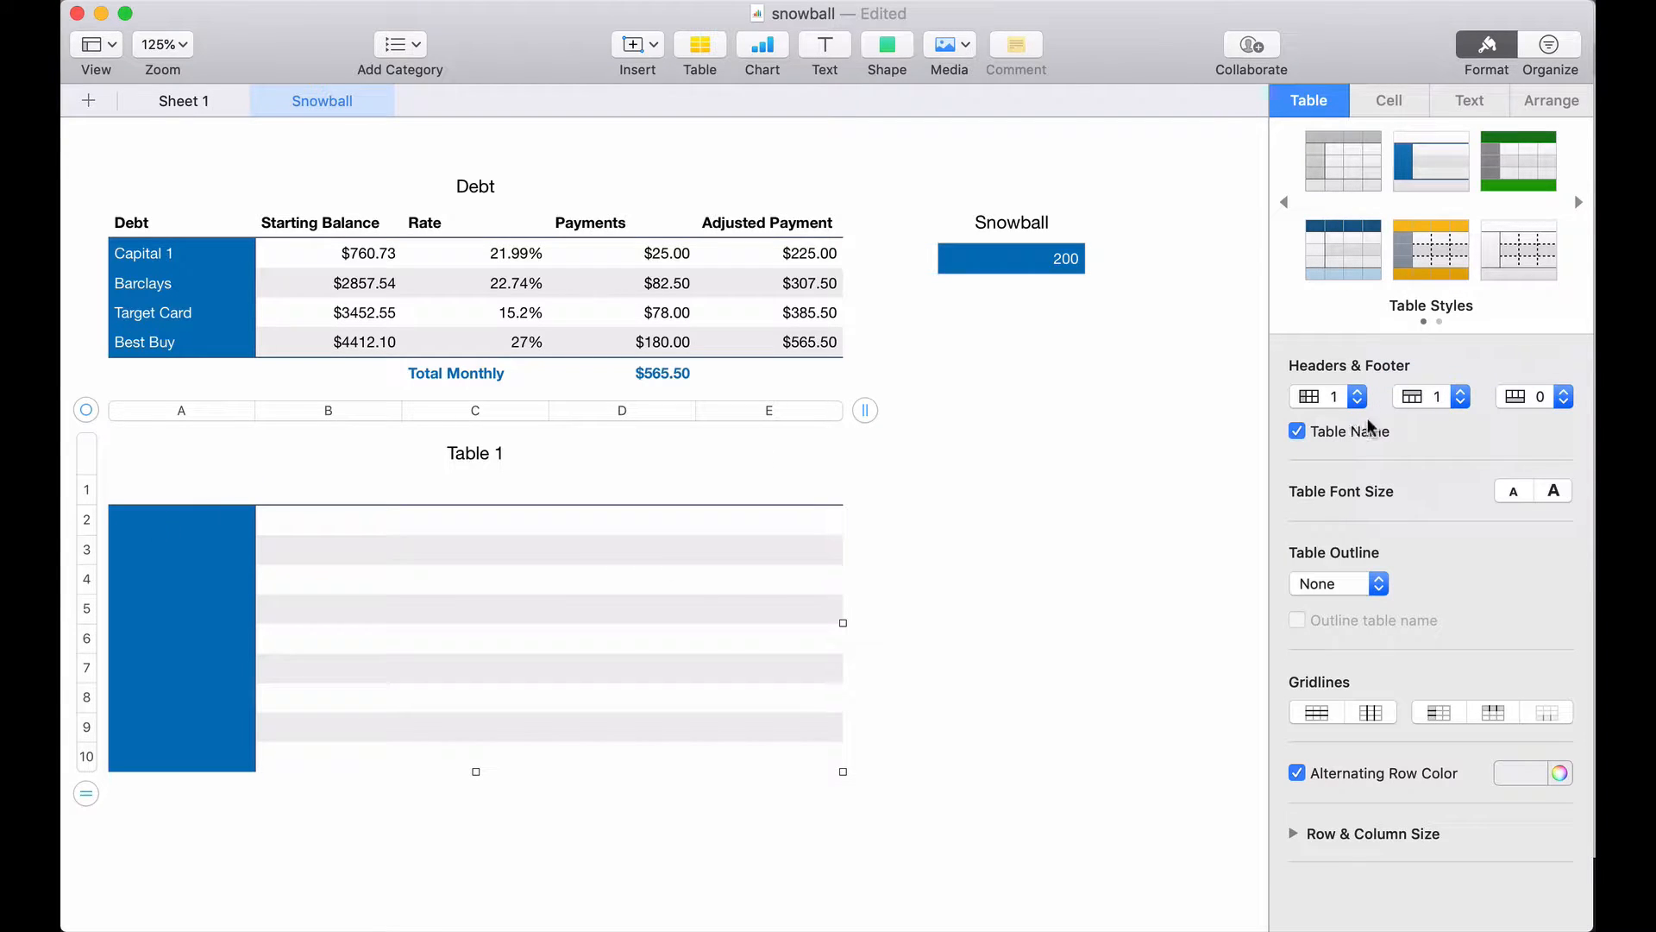
{"action": "left_click", "coordinate": [1460, 396]}
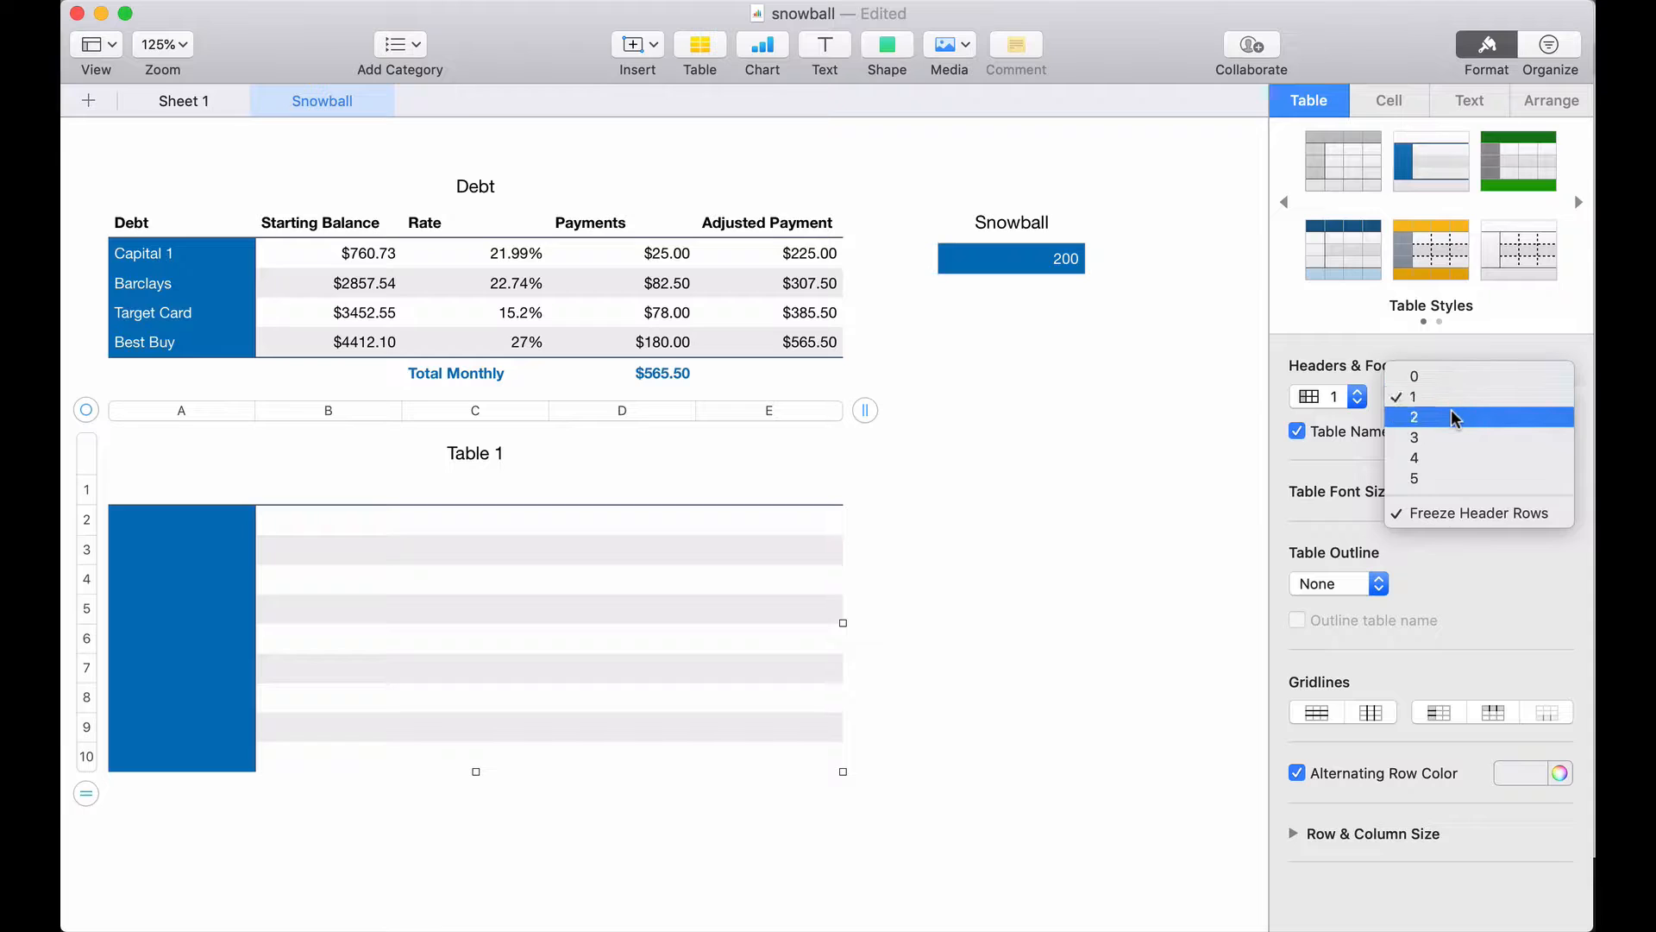
{"action": "left_click", "coordinate": [1455, 418]}
- Rename the new table "Amortization Table"
{"action": "left_click", "coordinate": [474, 450]}
{"action": "left_click_drag", "start_coordinate": [508, 453], "coordinate": [419, 450]}
{"action": "type", "text": "Amor"}
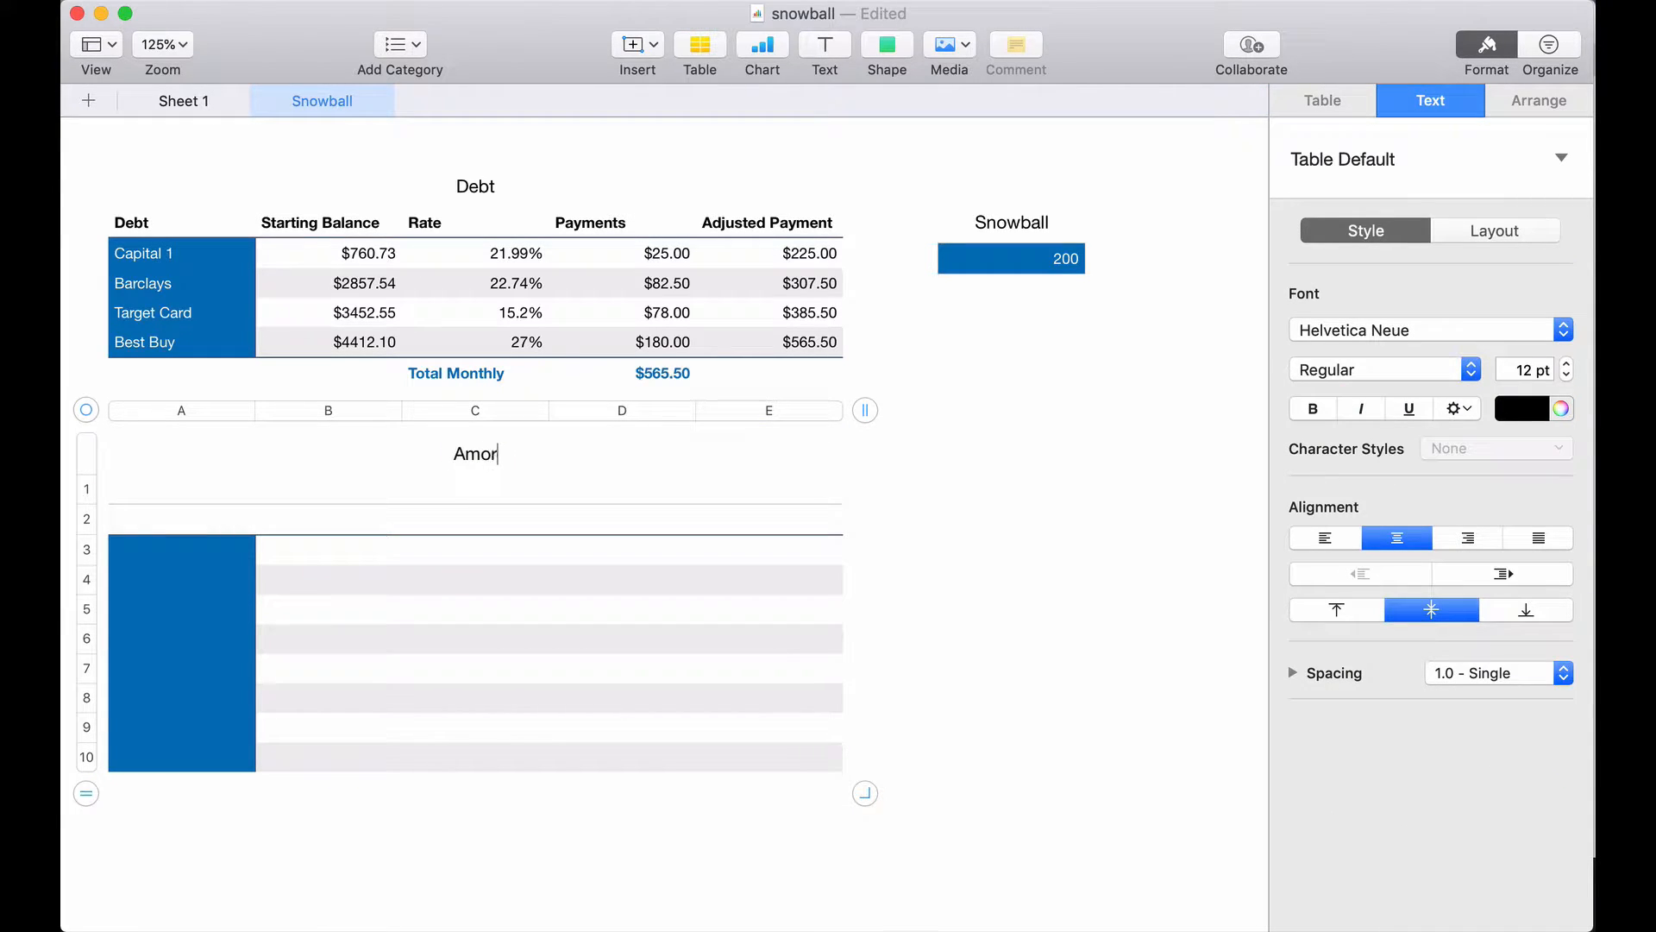
{"action": "type", "text": "tization Table"}
{"action": "key", "text": "Return"}
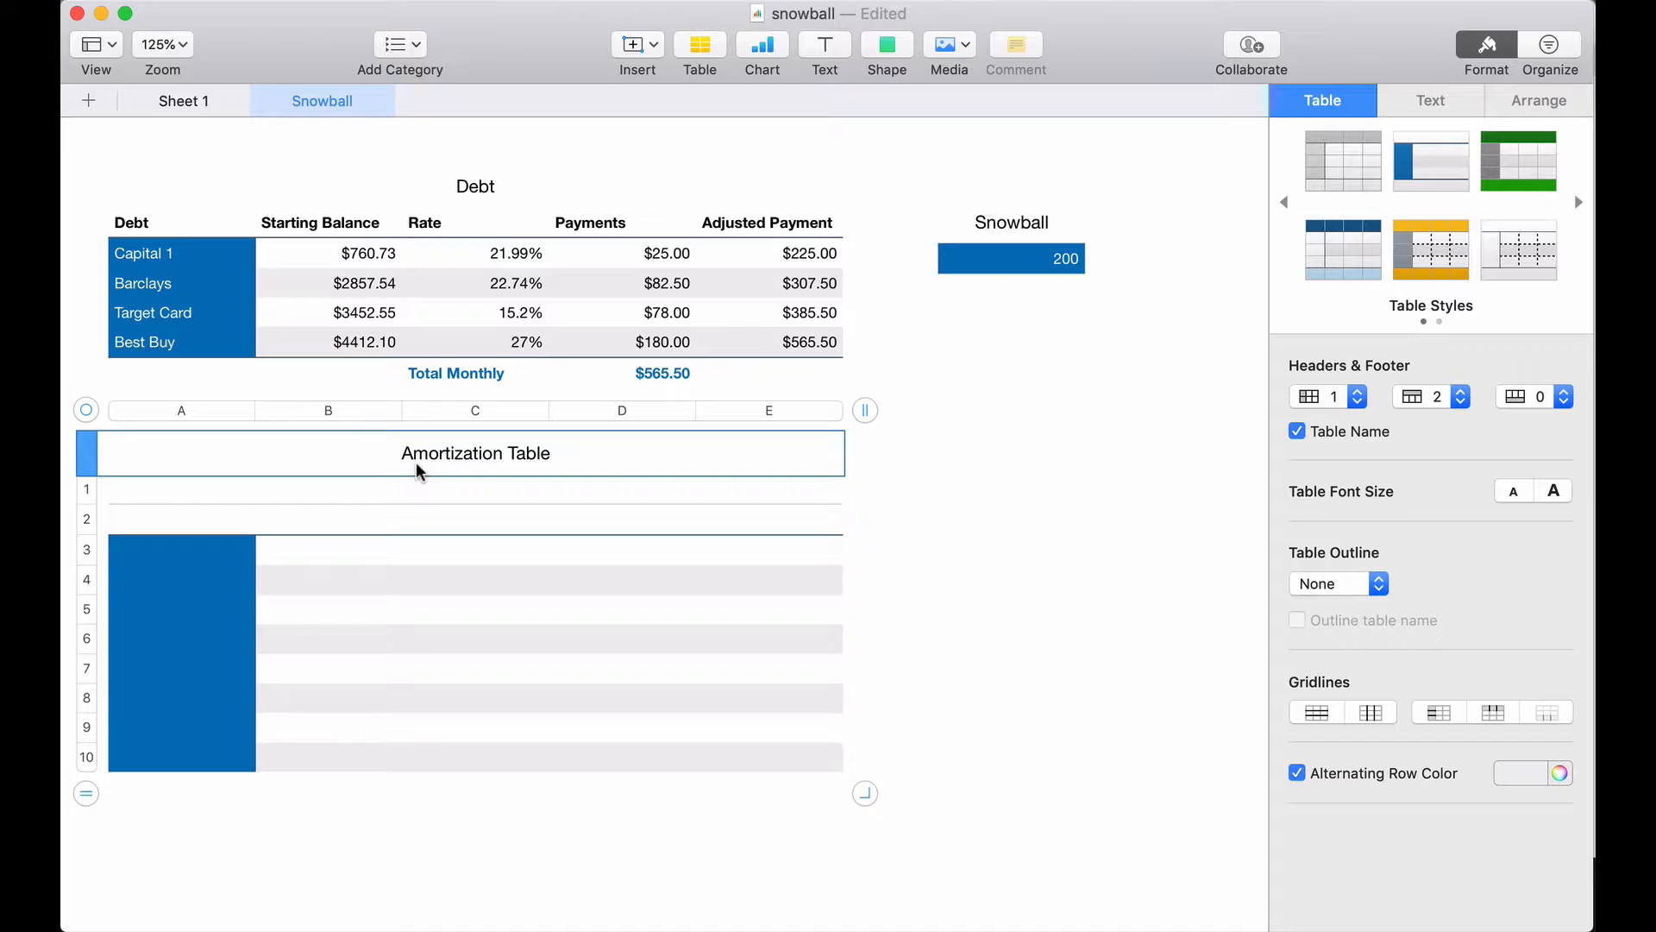
- Enter the headers Date, Payment, Interest, Principal and Balance across row 2 of the Amortization Table
{"action": "left_click", "coordinate": [341, 496]}
{"action": "left_click", "coordinate": [300, 521]}
{"action": "left_click", "coordinate": [212, 518]}
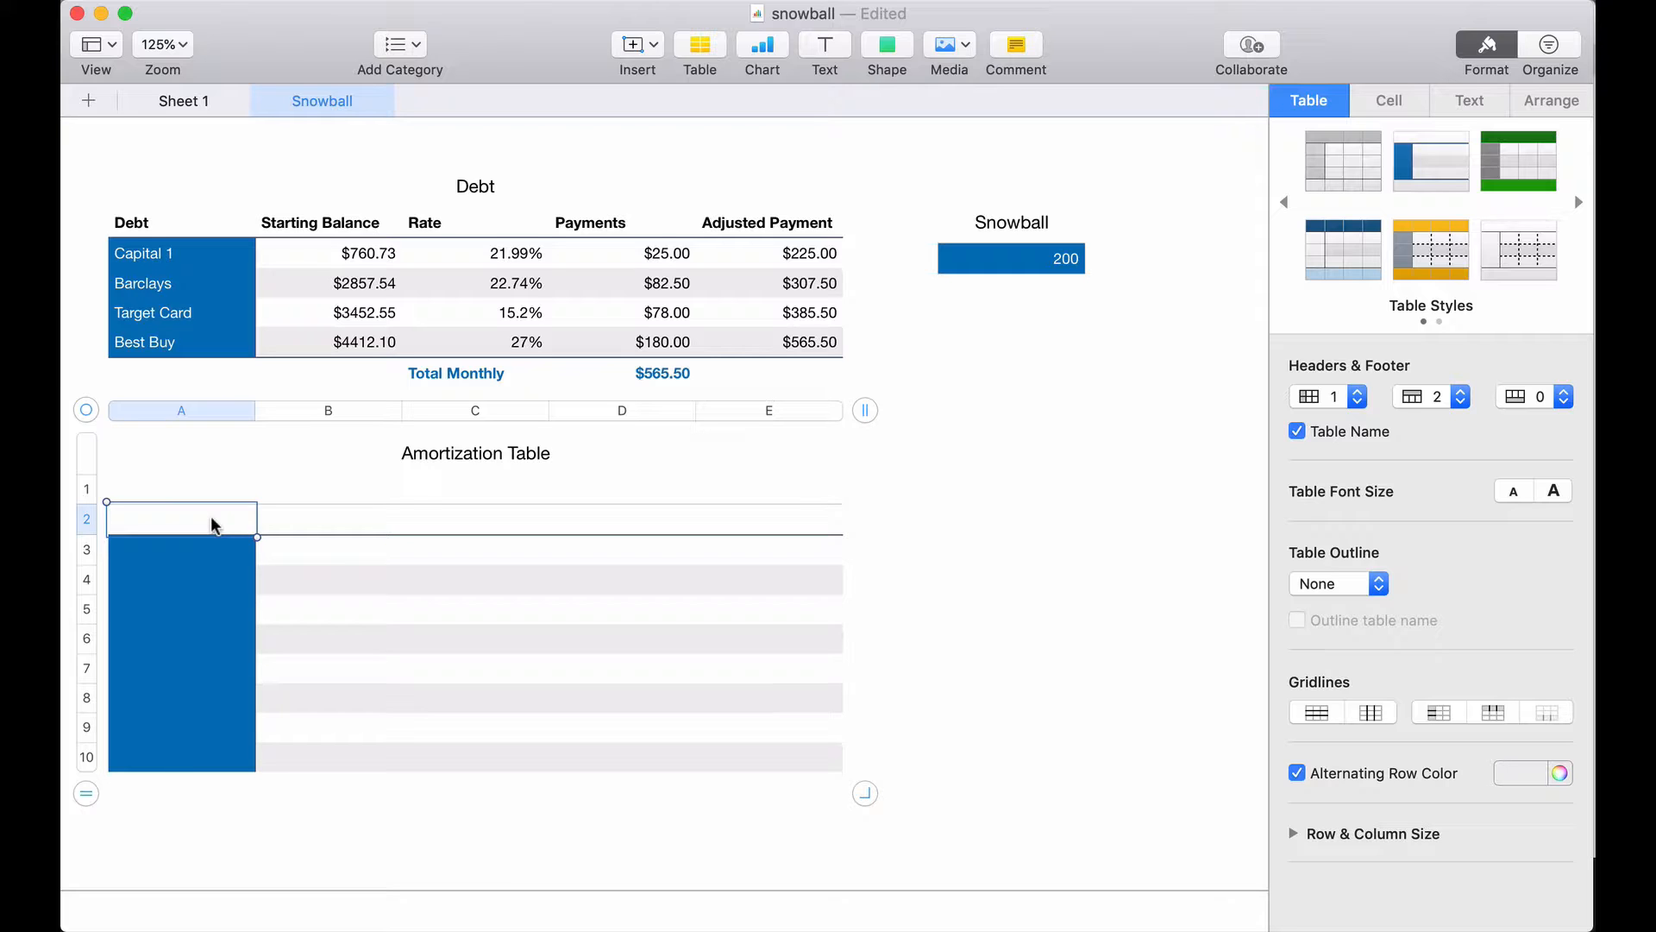
{"action": "type", "text": "te"}
{"action": "key", "text": "Tab"}
{"action": "type", "text": "Payment"}
{"action": "key", "text": "Tab"}
{"action": "type", "text": "Interest"}
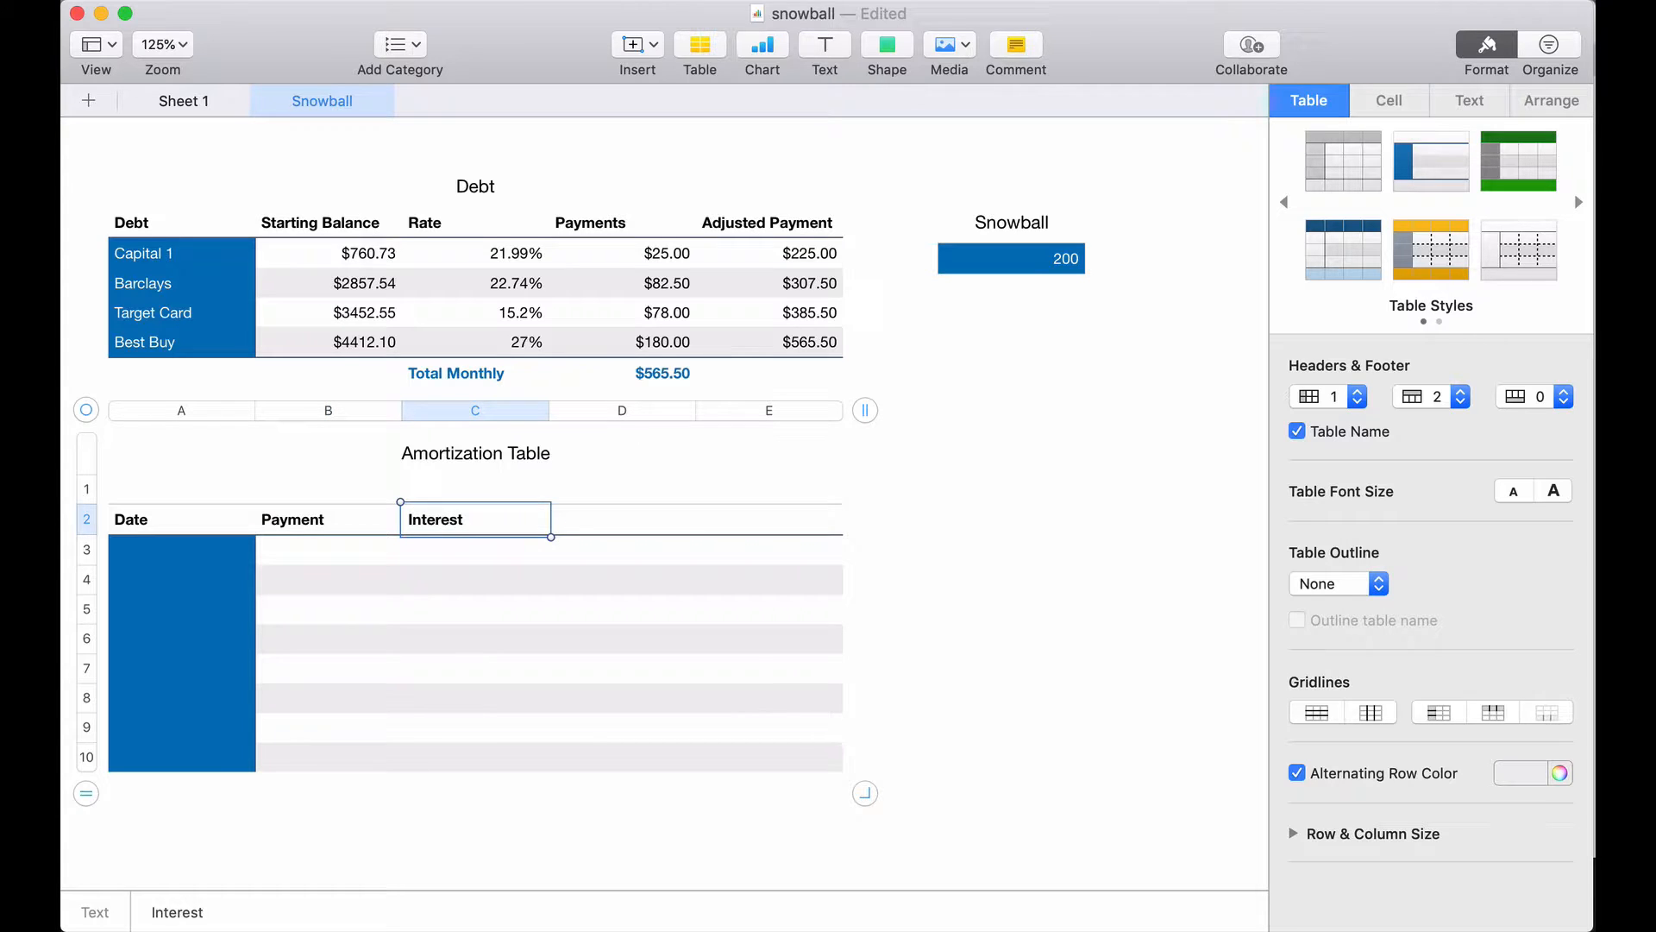
{"action": "key", "text": "Tab"}
{"action": "type", "text": "Prin"}
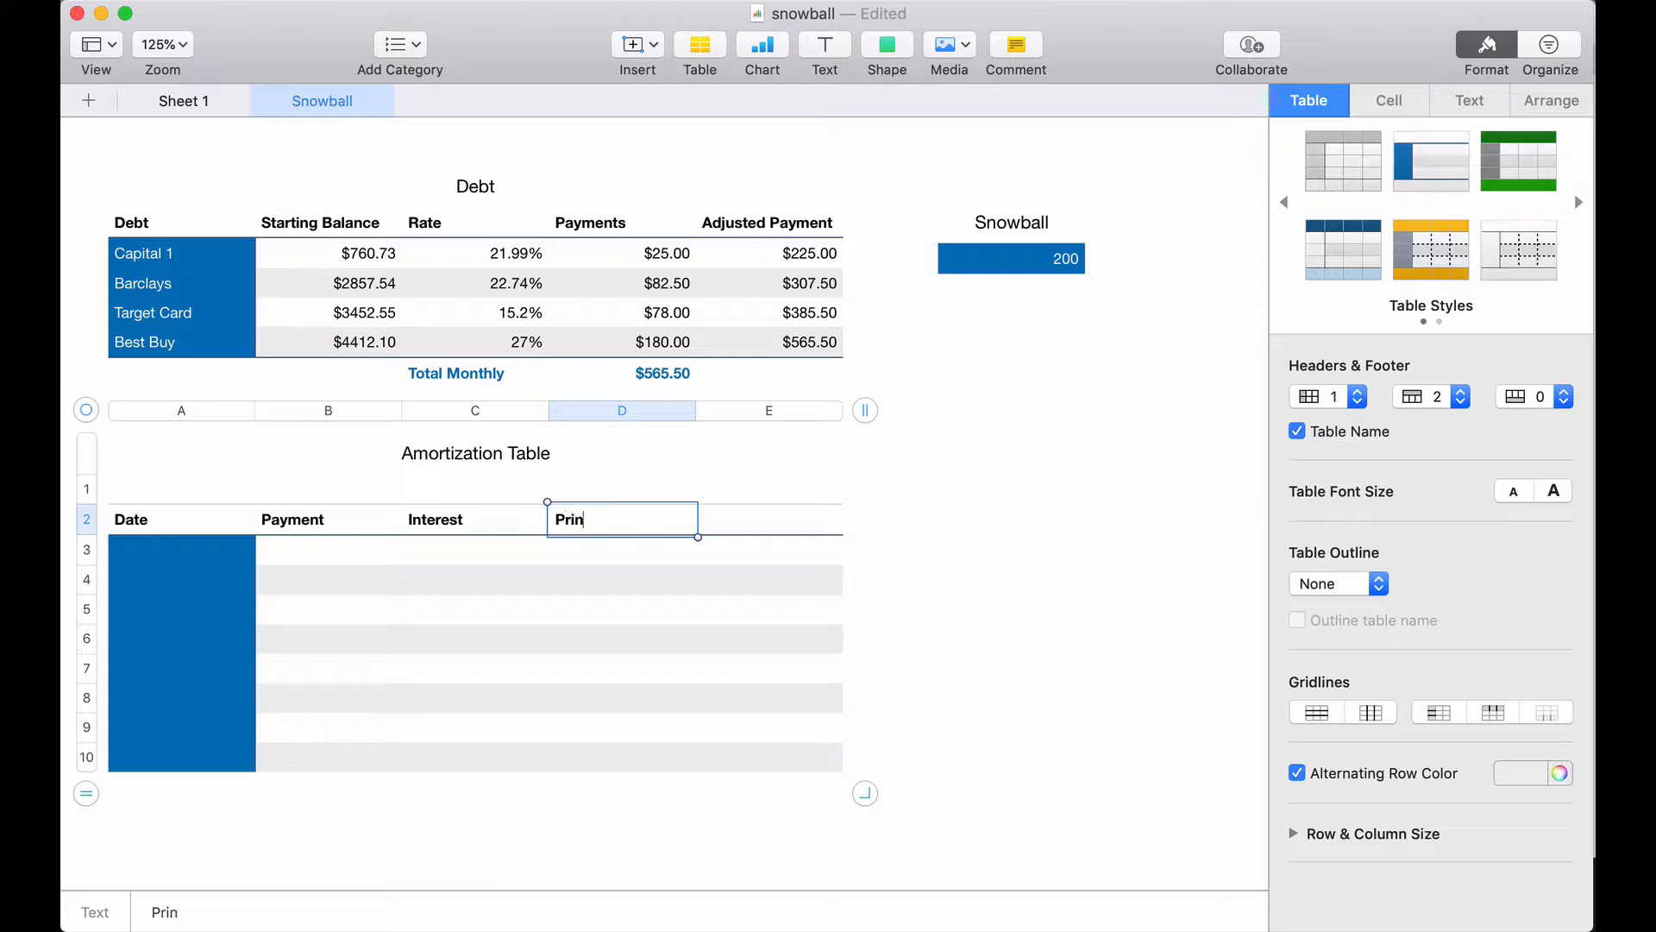
{"action": "type", "text": "cipal"}
{"action": "key", "text": "Tab"}
{"action": "type", "text": "B"}
{"action": "type", "text": "la"}
{"action": "key", "text": "BackSpace"}
{"action": "key", "text": "BackSpace"}
{"action": "type", "text": "alance"}
- Enter Capital 1 as the debt heading in B1 of the Amortization Table, above Payment
{"action": "left_click", "coordinate": [259, 498]}
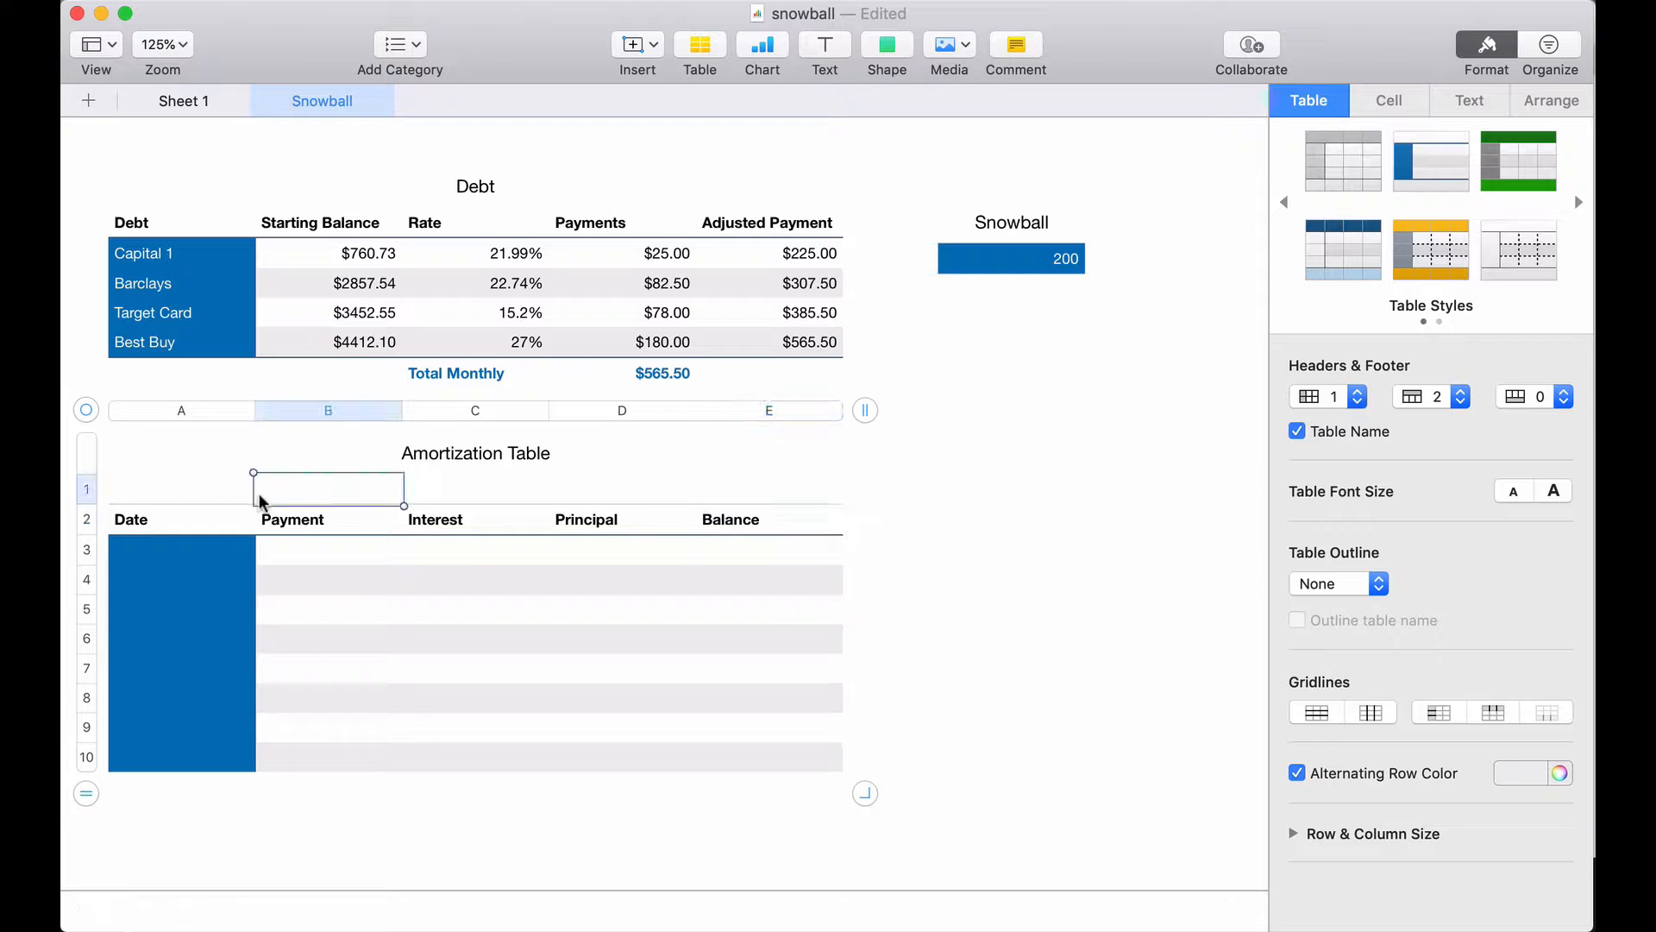
{"action": "type", "text": "Capital 1"}
{"action": "key", "text": "Return"}
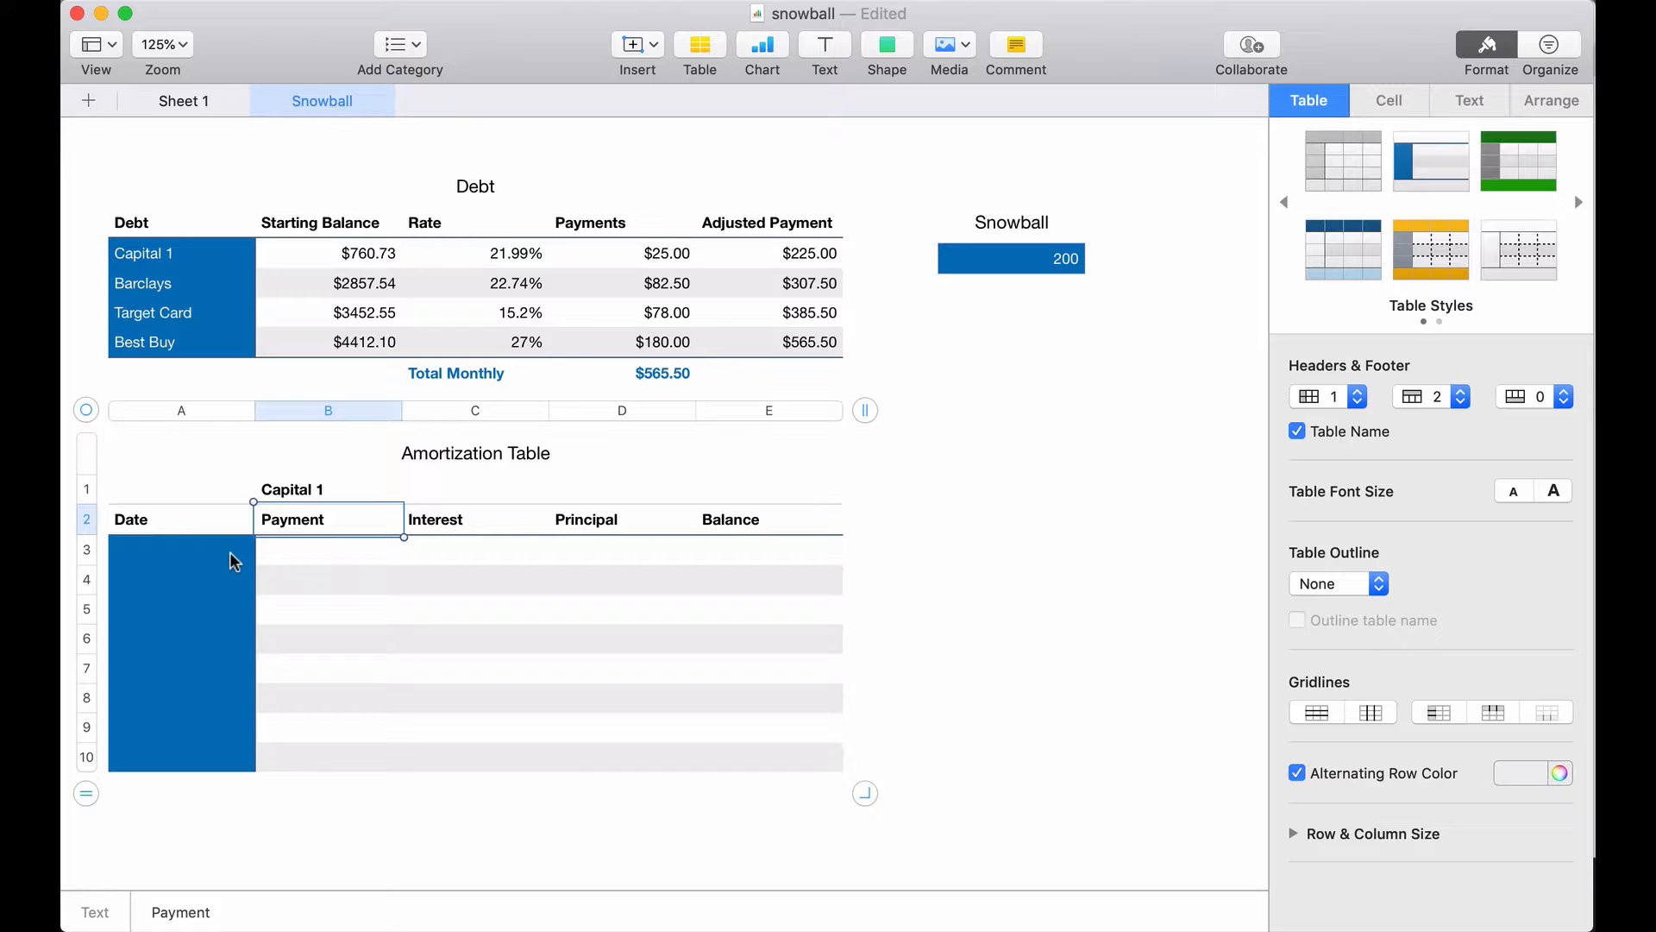
- Enter the first two dates in the Date column: Dec 1, 2018 in A4 and Jan 1, 2019 in A5
{"action": "left_click", "coordinate": [222, 584]}
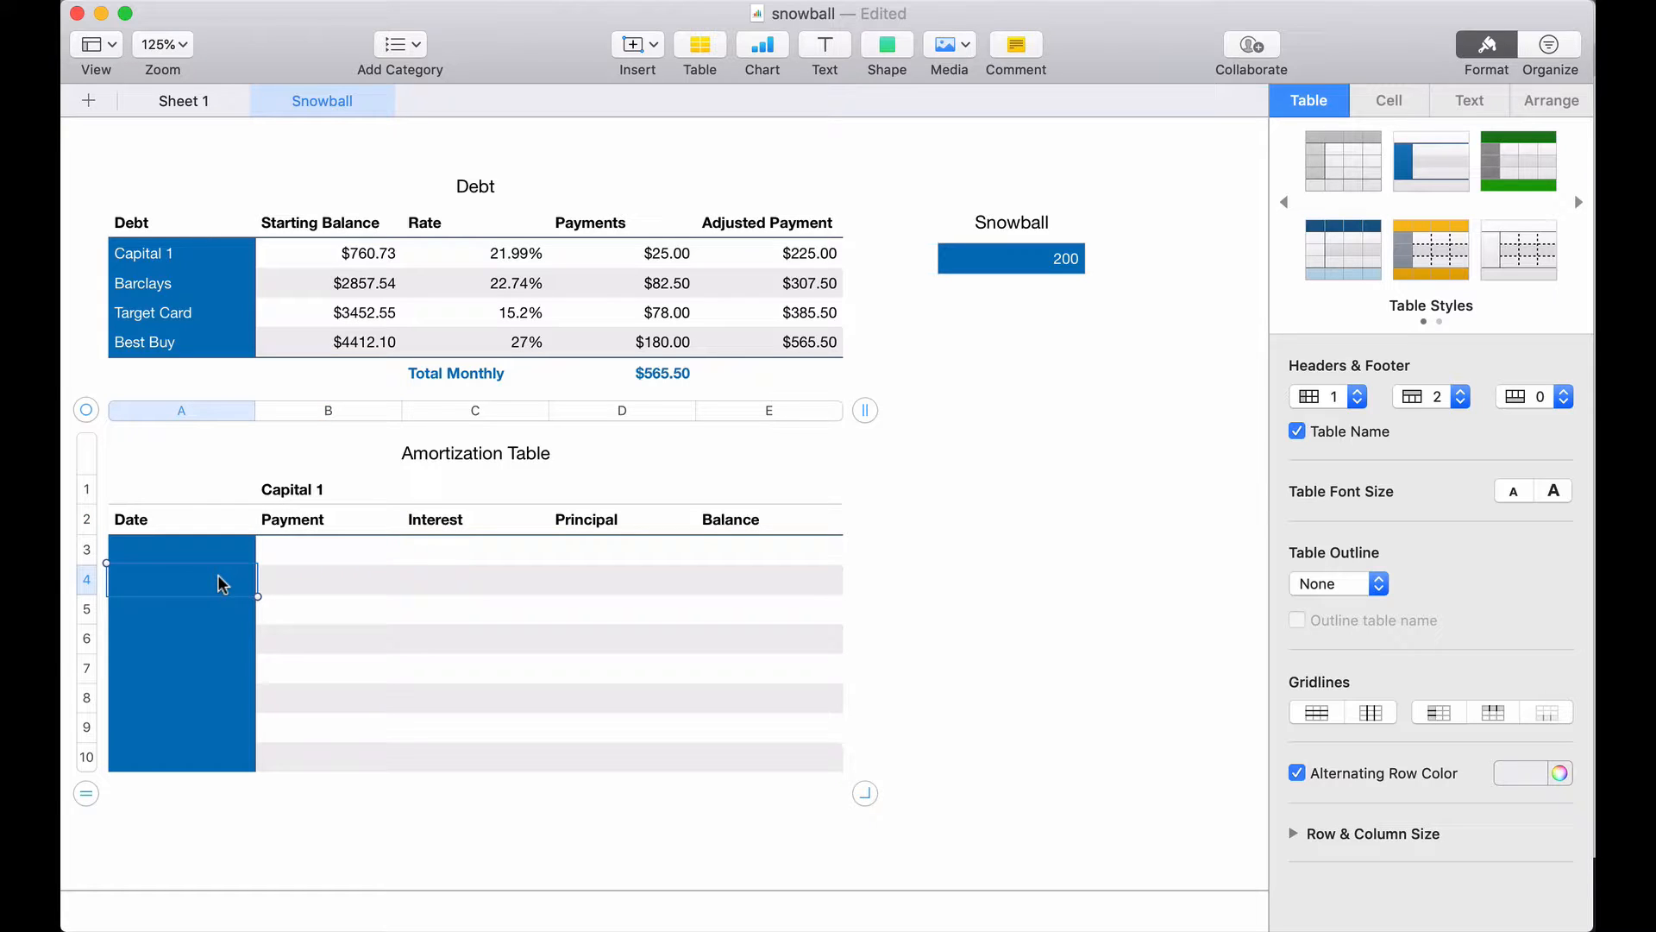
{"action": "type", "text": "Dec"}
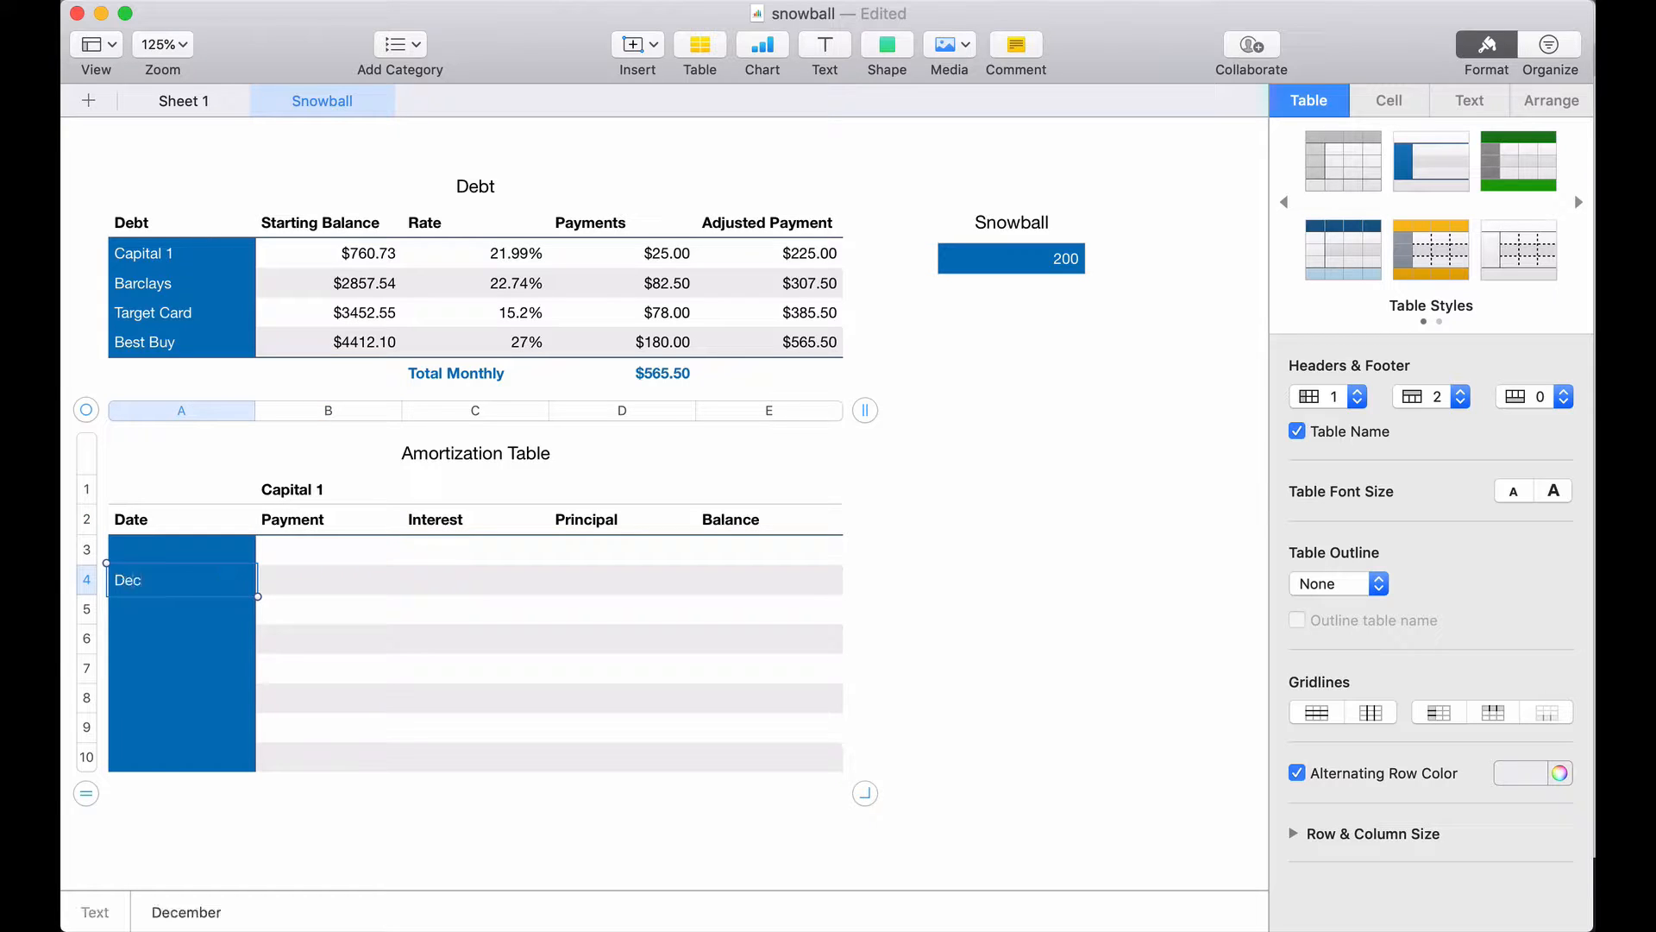
{"action": "type", "text": " 1, 2018"}
{"action": "key", "text": "Return"}
{"action": "left_click", "coordinate": [207, 590]}
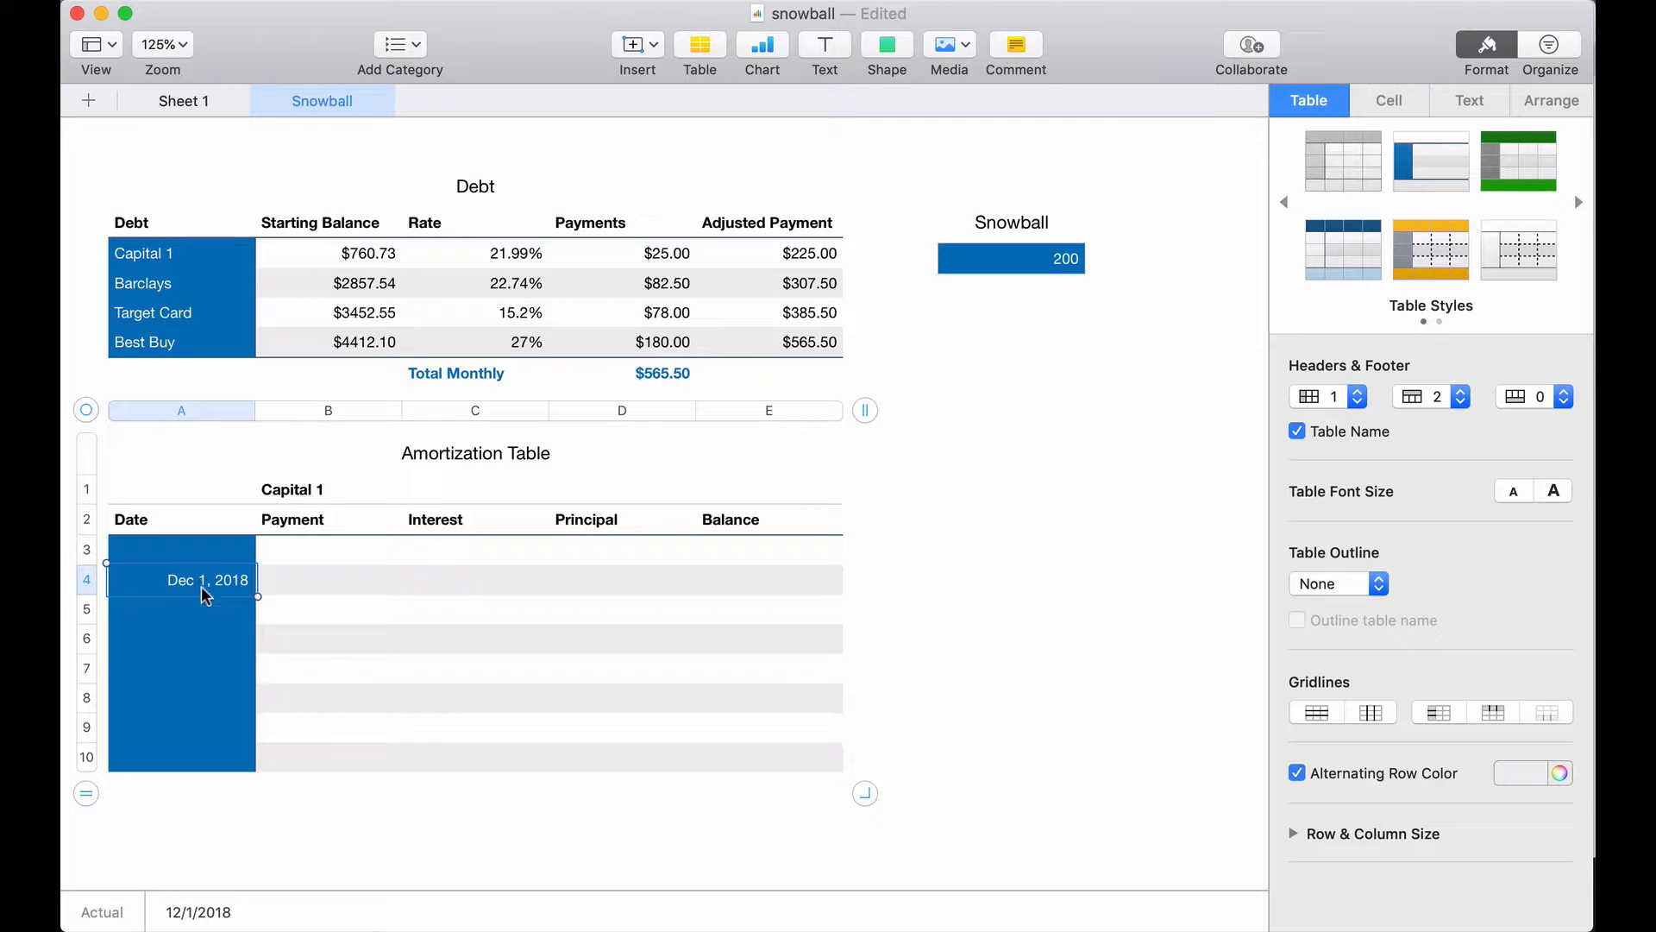
{"action": "mouse_move", "coordinate": [182, 600]}
{"action": "mouse_move", "coordinate": [182, 599]}
{"action": "left_mouse_down"}
{"action": "mouse_move", "coordinate": [178, 758]}
{"action": "mouse_move", "coordinate": [177, 639]}
{"action": "mouse_move", "coordinate": [200, 603]}
{"action": "left_mouse_up"}
{"action": "left_click", "coordinate": [192, 620]}
{"action": "type", "text": "Ja"}
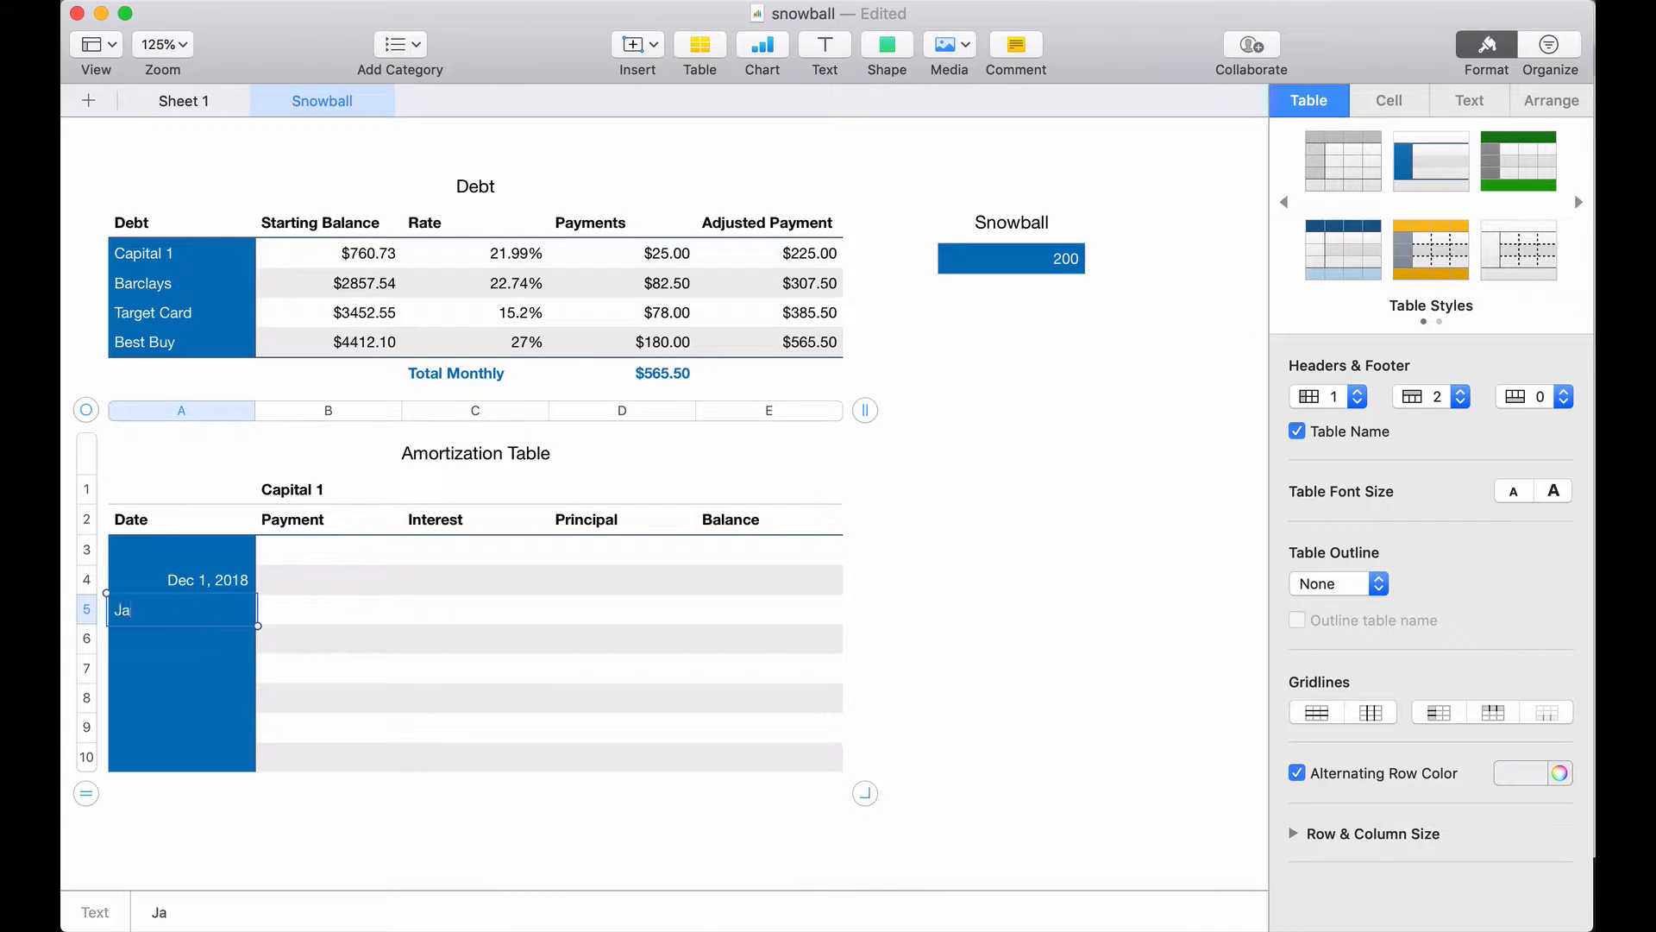
{"action": "type", "text": "n 1, 2019"}
{"action": "key", "text": "Return"}
- Autofill the monthly dates down the Date column to Jun 1, 2019 in A10
{"action": "left_click", "coordinate": [202, 592]}
{"action": "left_click_drag", "start_coordinate": [203, 599], "coordinate": [181, 759]}
{"action": "left_click", "coordinate": [275, 667]}
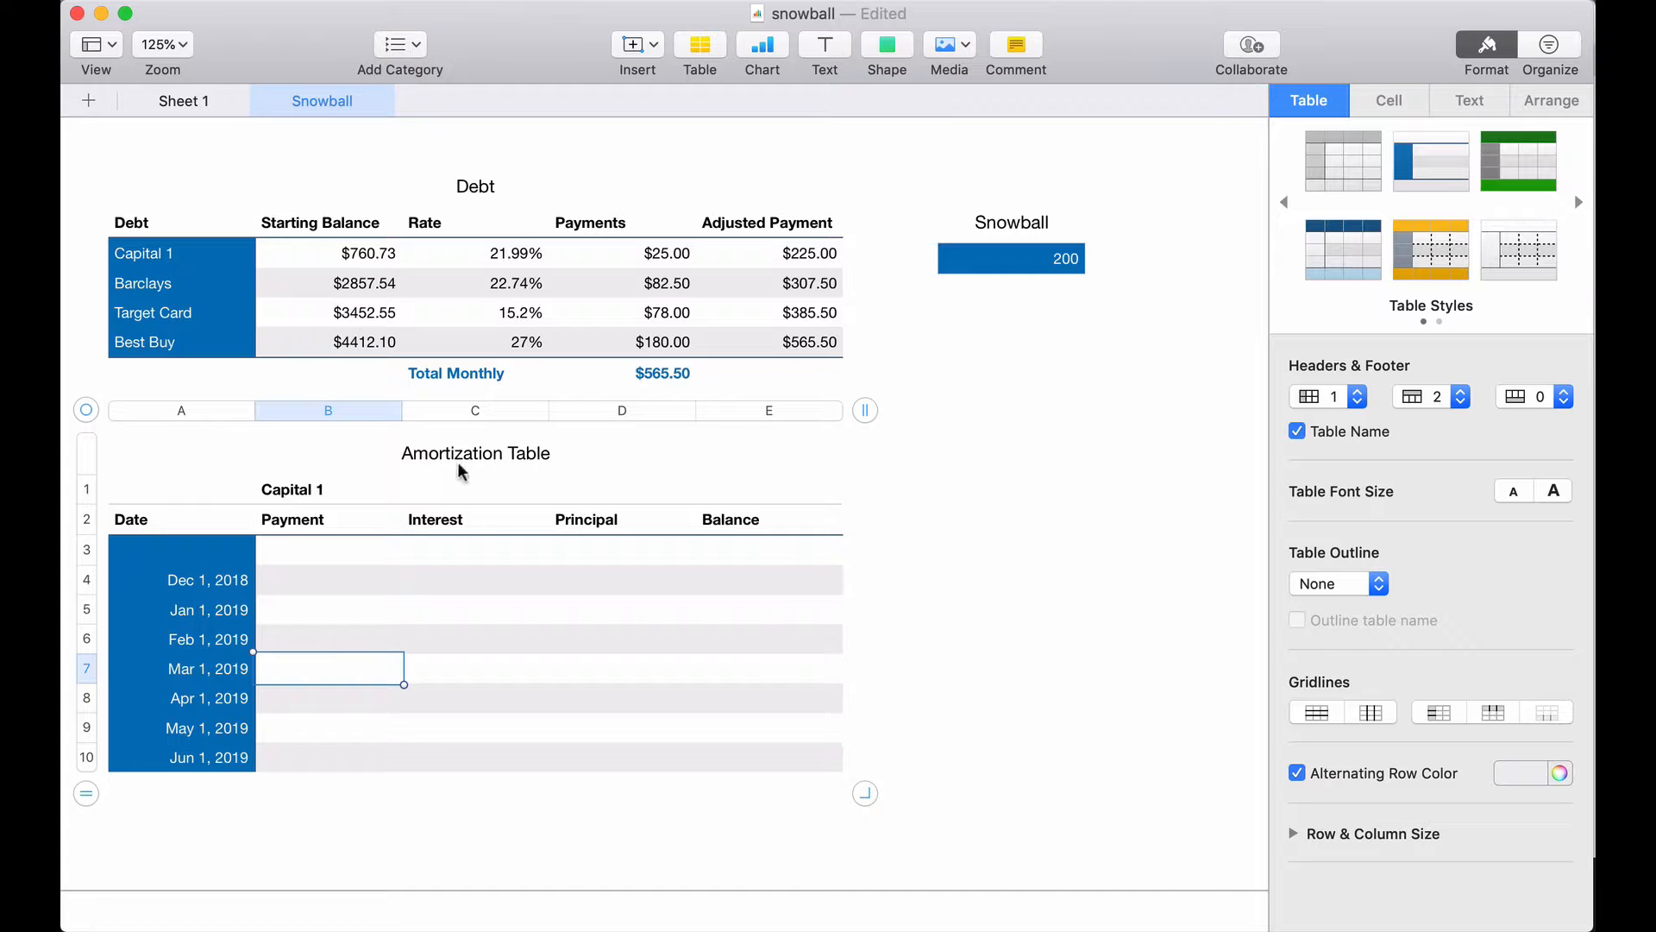
- Set Balance cell E3 equal to Capital 1's Starting Balance in the Debt table, preserving both row and column of the reference
{"action": "left_click", "coordinate": [747, 555]}
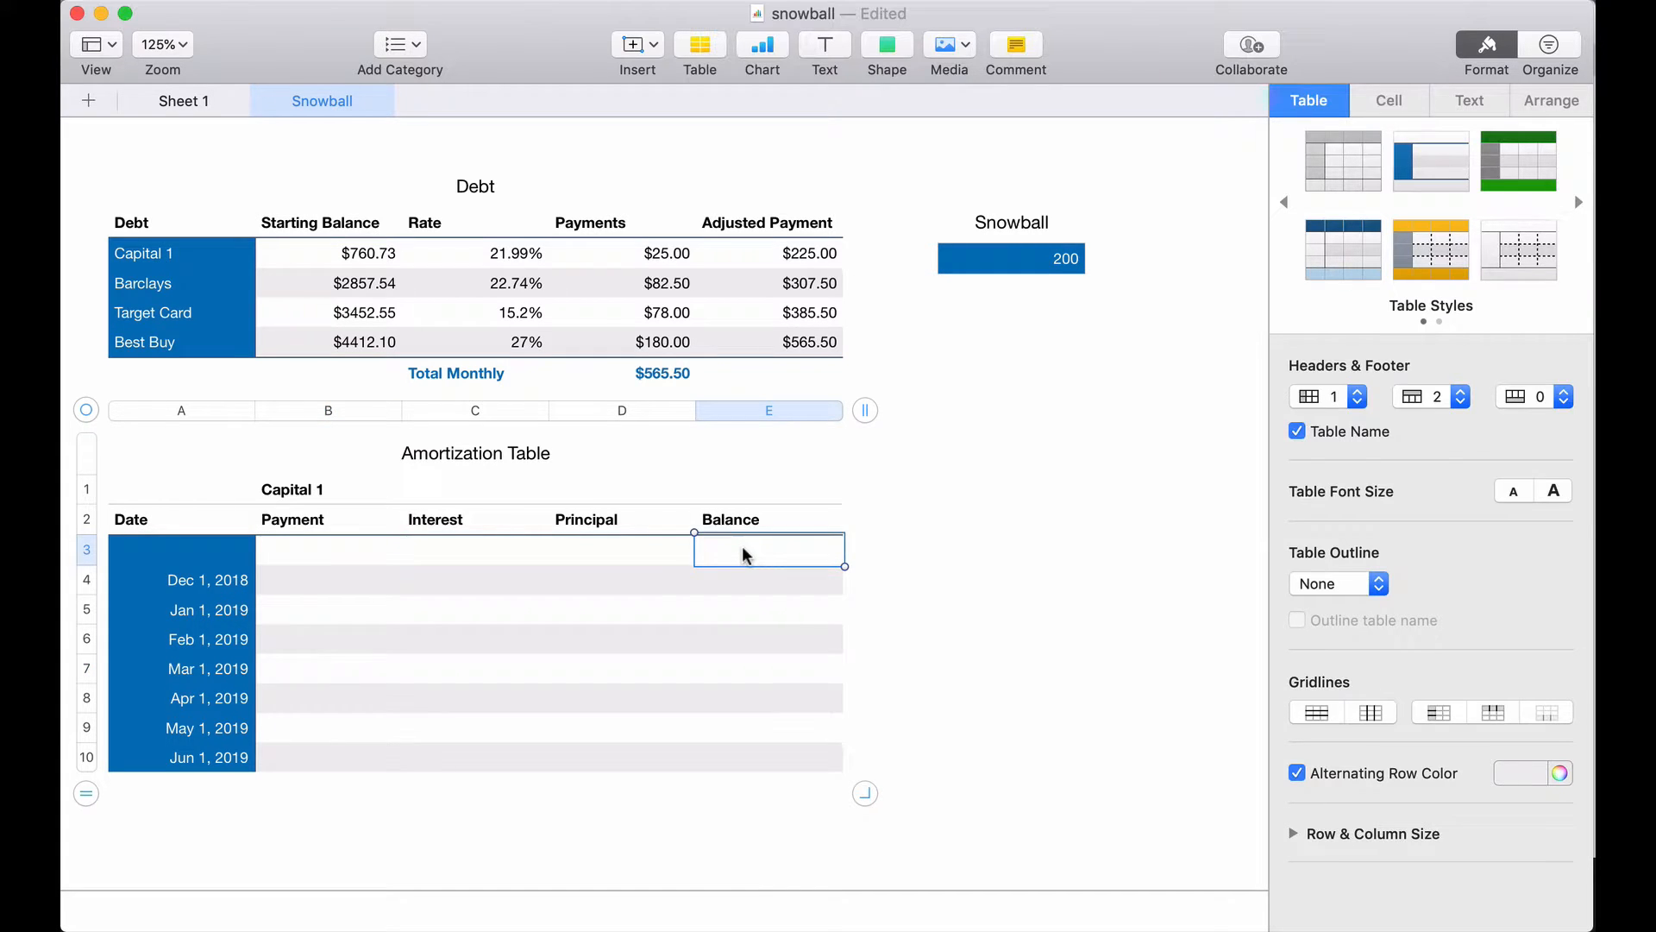
{"action": "key", "text": "equal"}
{"action": "type", "text": "="}
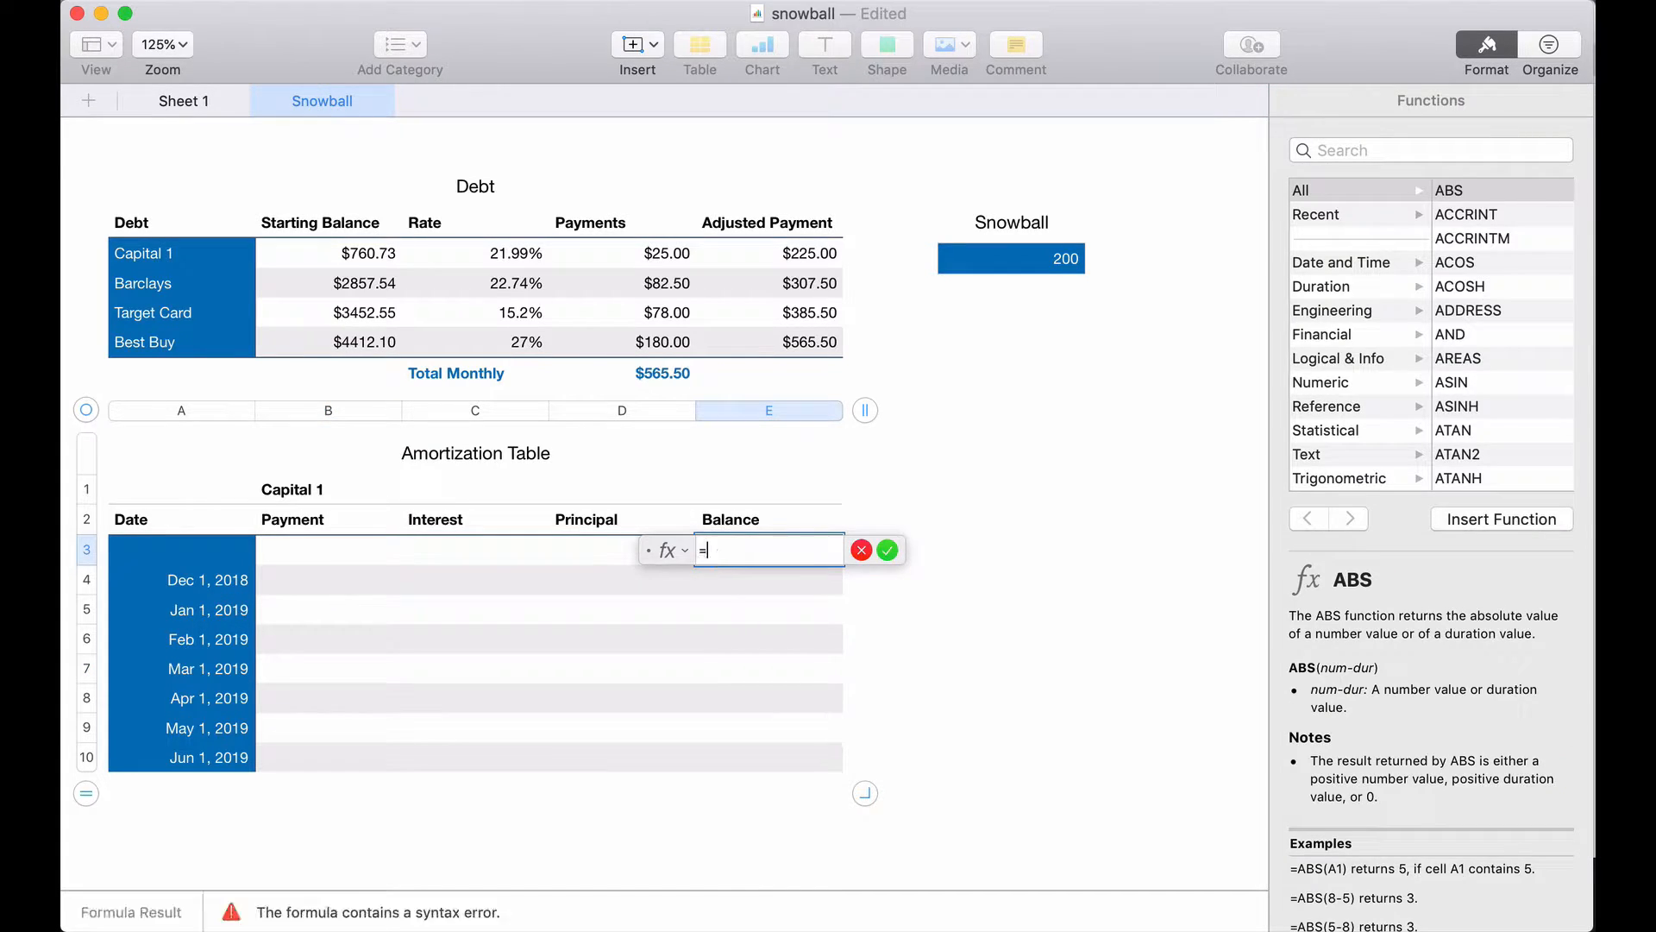
{"action": "left_click", "coordinate": [344, 256]}
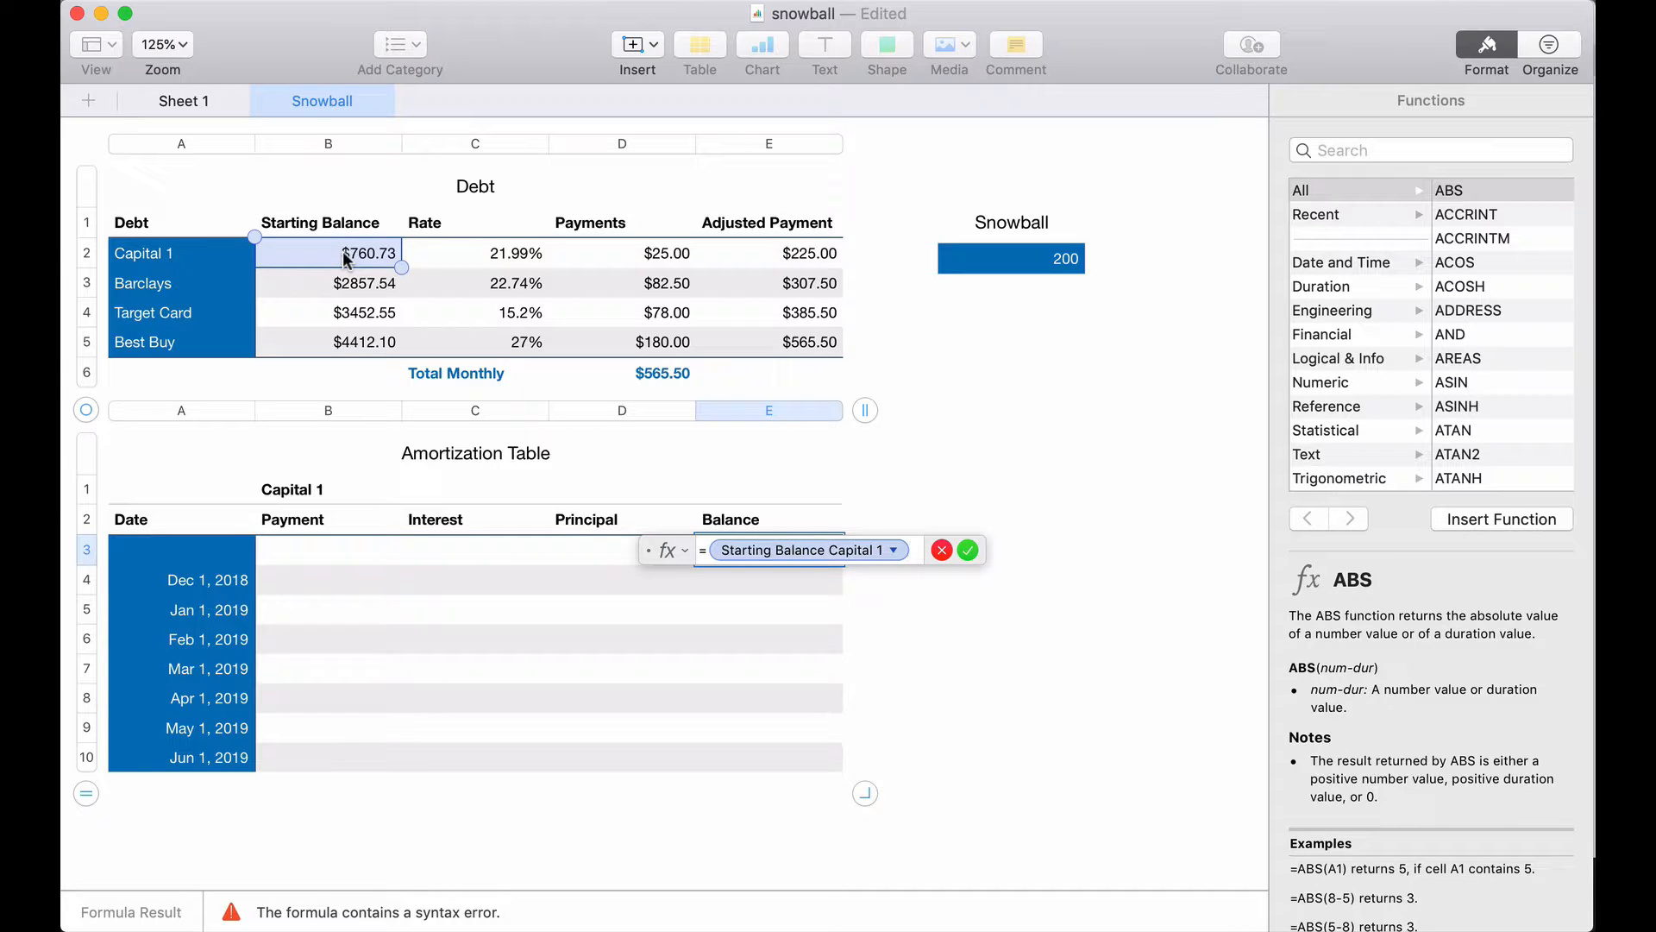
{"action": "left_click", "coordinate": [893, 549]}
{"action": "left_click", "coordinate": [774, 604]}
{"action": "left_click", "coordinate": [776, 634]}
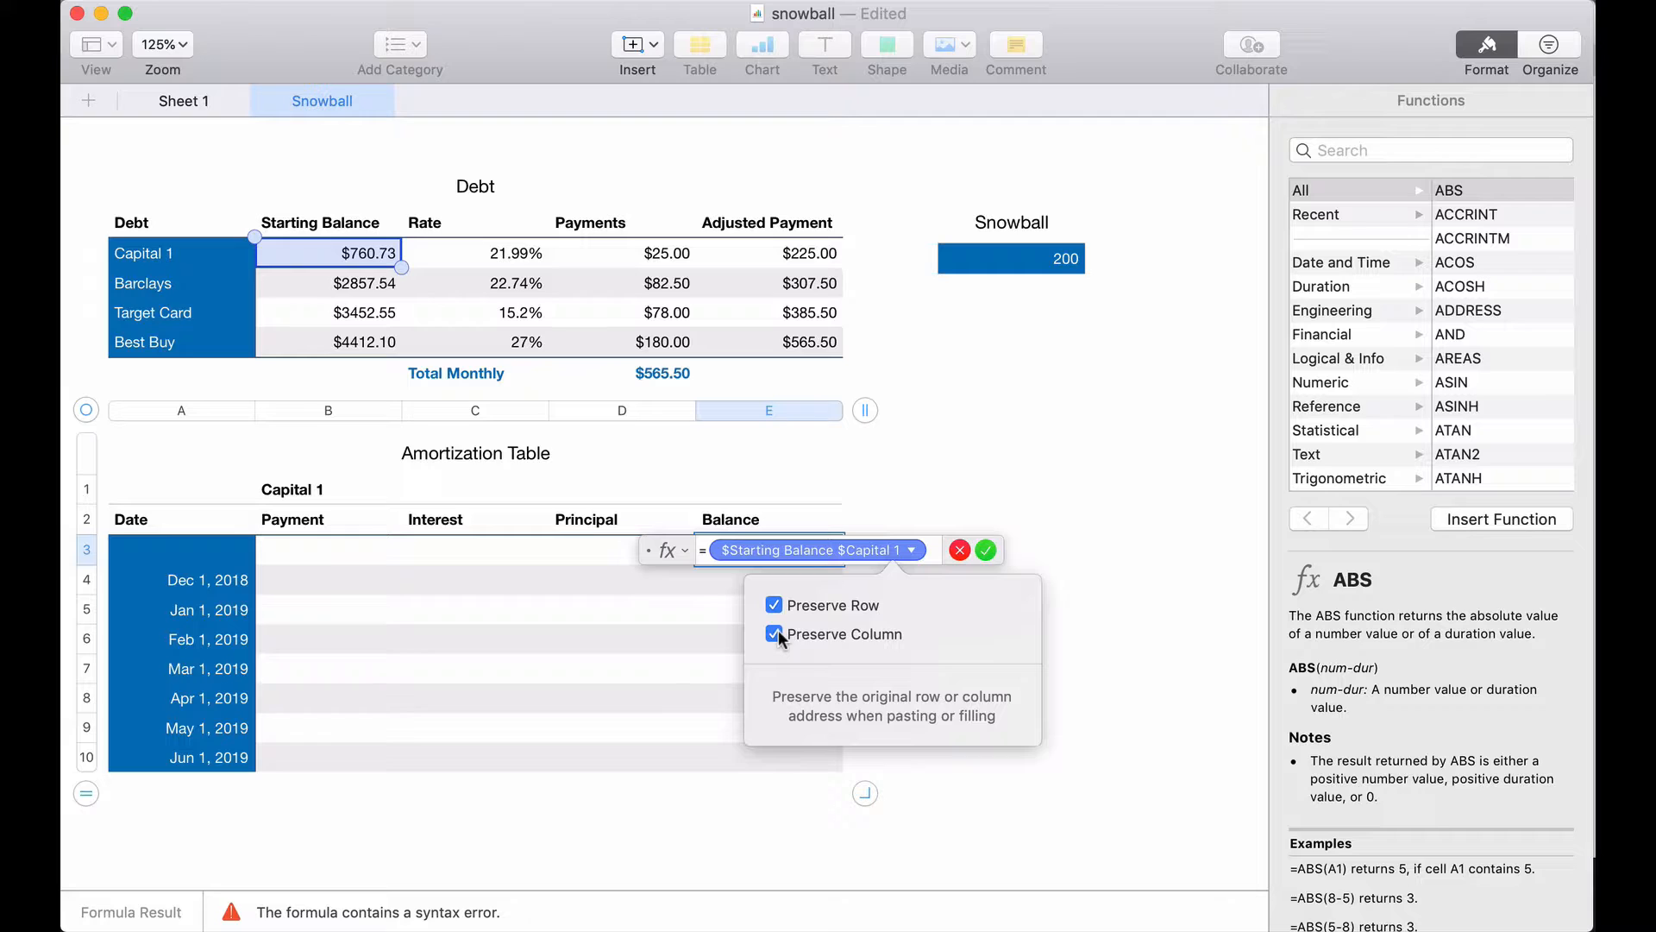
{"action": "key", "text": "Return"}
{"action": "key", "text": "Return"}
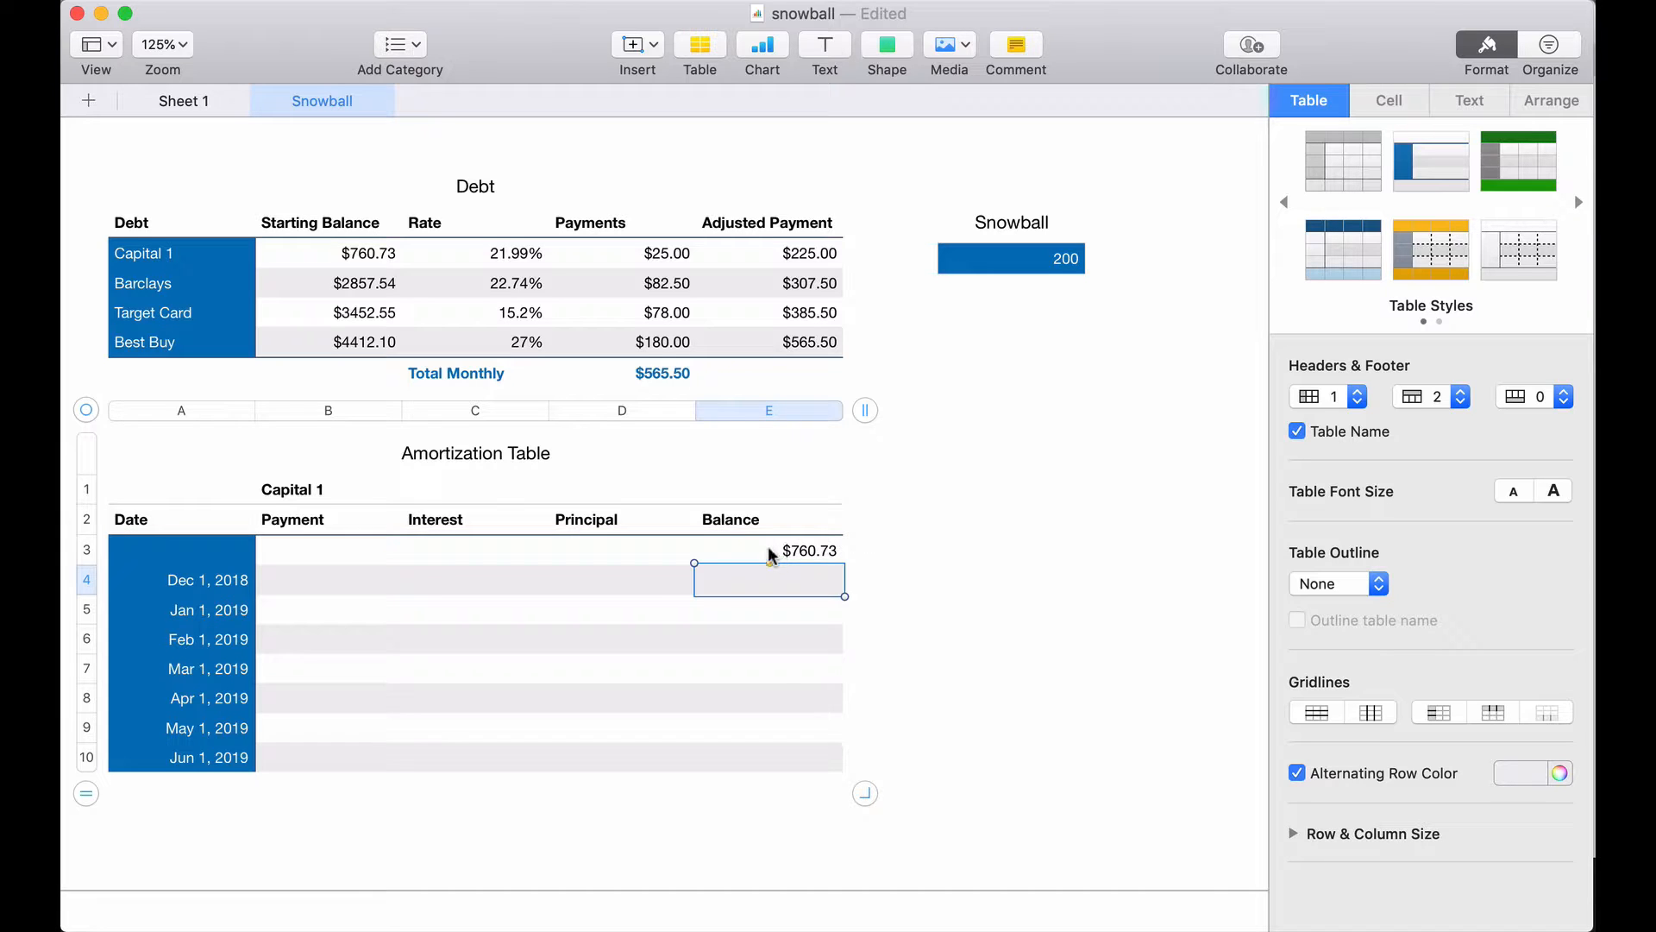
- Format the Amortization Table cells B3:E10 as Currency
{"action": "left_click", "coordinate": [384, 557]}
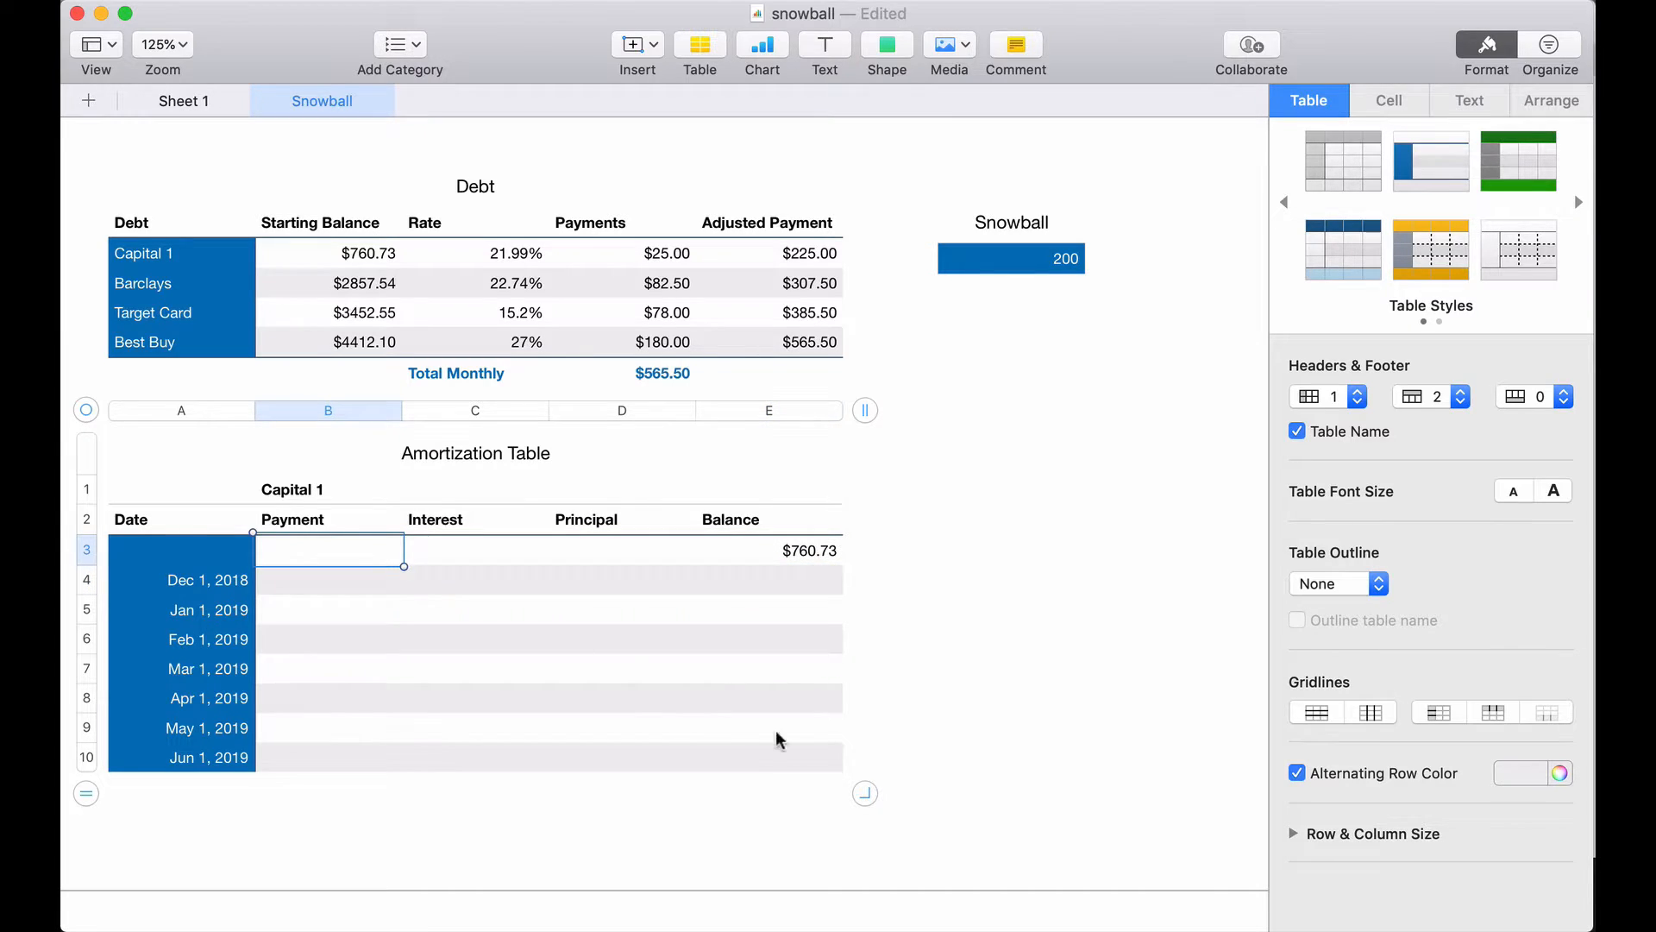
{"action": "left_click", "coordinate": [789, 747], "text": "shift"}
{"action": "left_click", "coordinate": [1395, 106]}
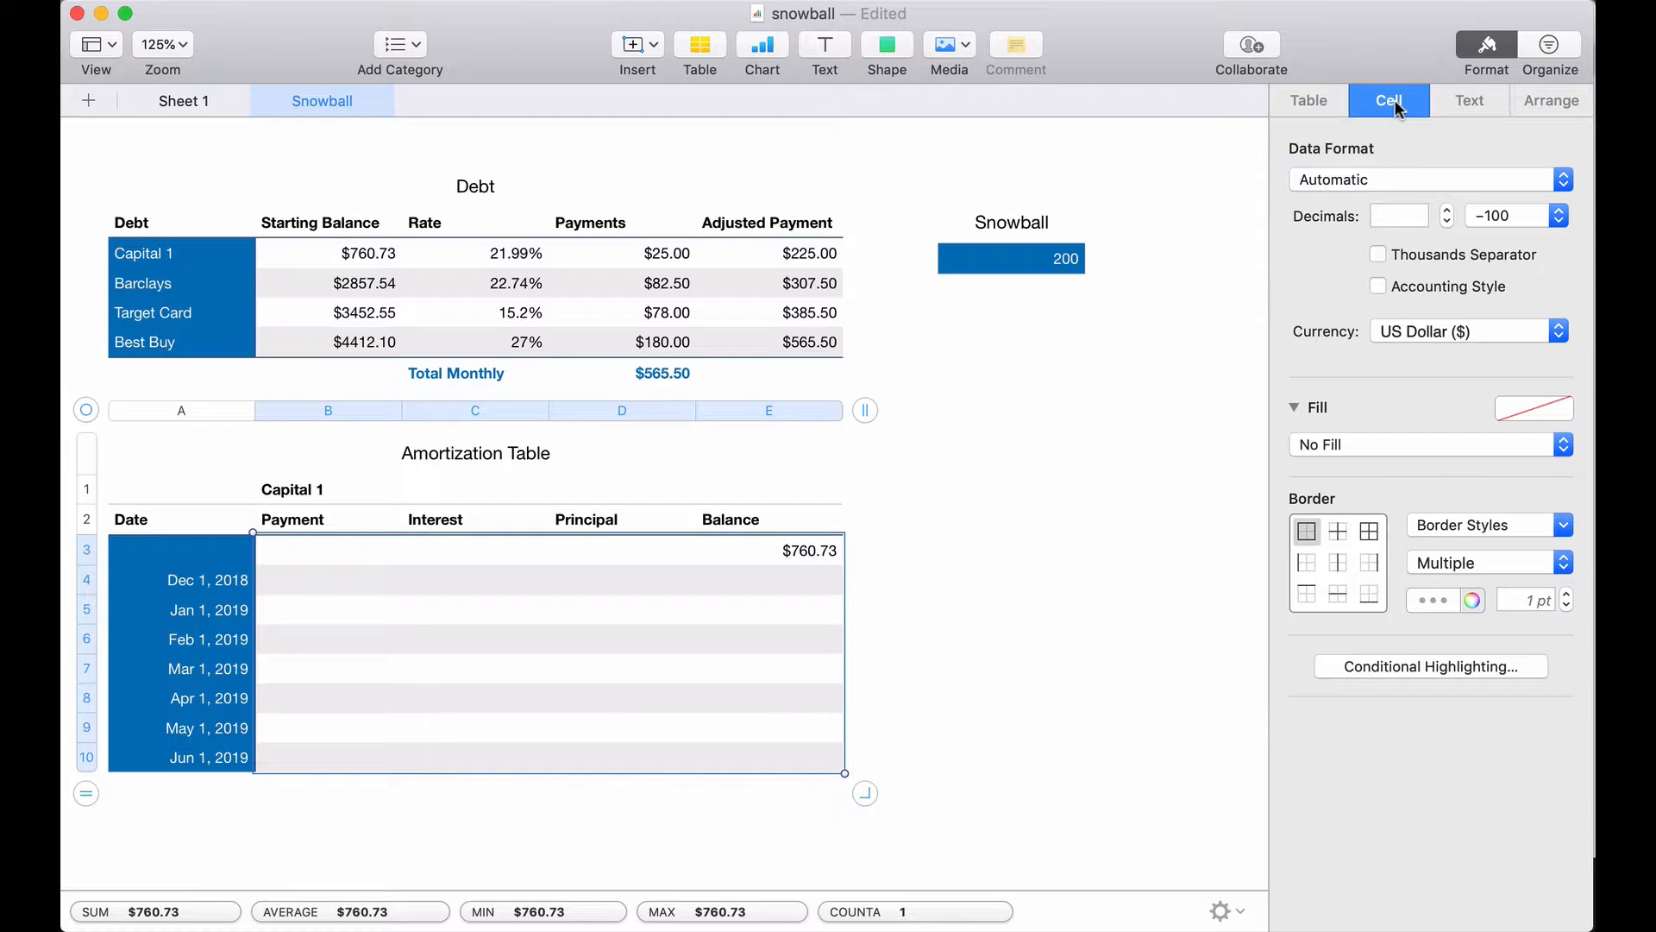
{"action": "left_click", "coordinate": [1386, 174]}
{"action": "left_click", "coordinate": [1381, 229]}
{"action": "left_click", "coordinate": [733, 597]}
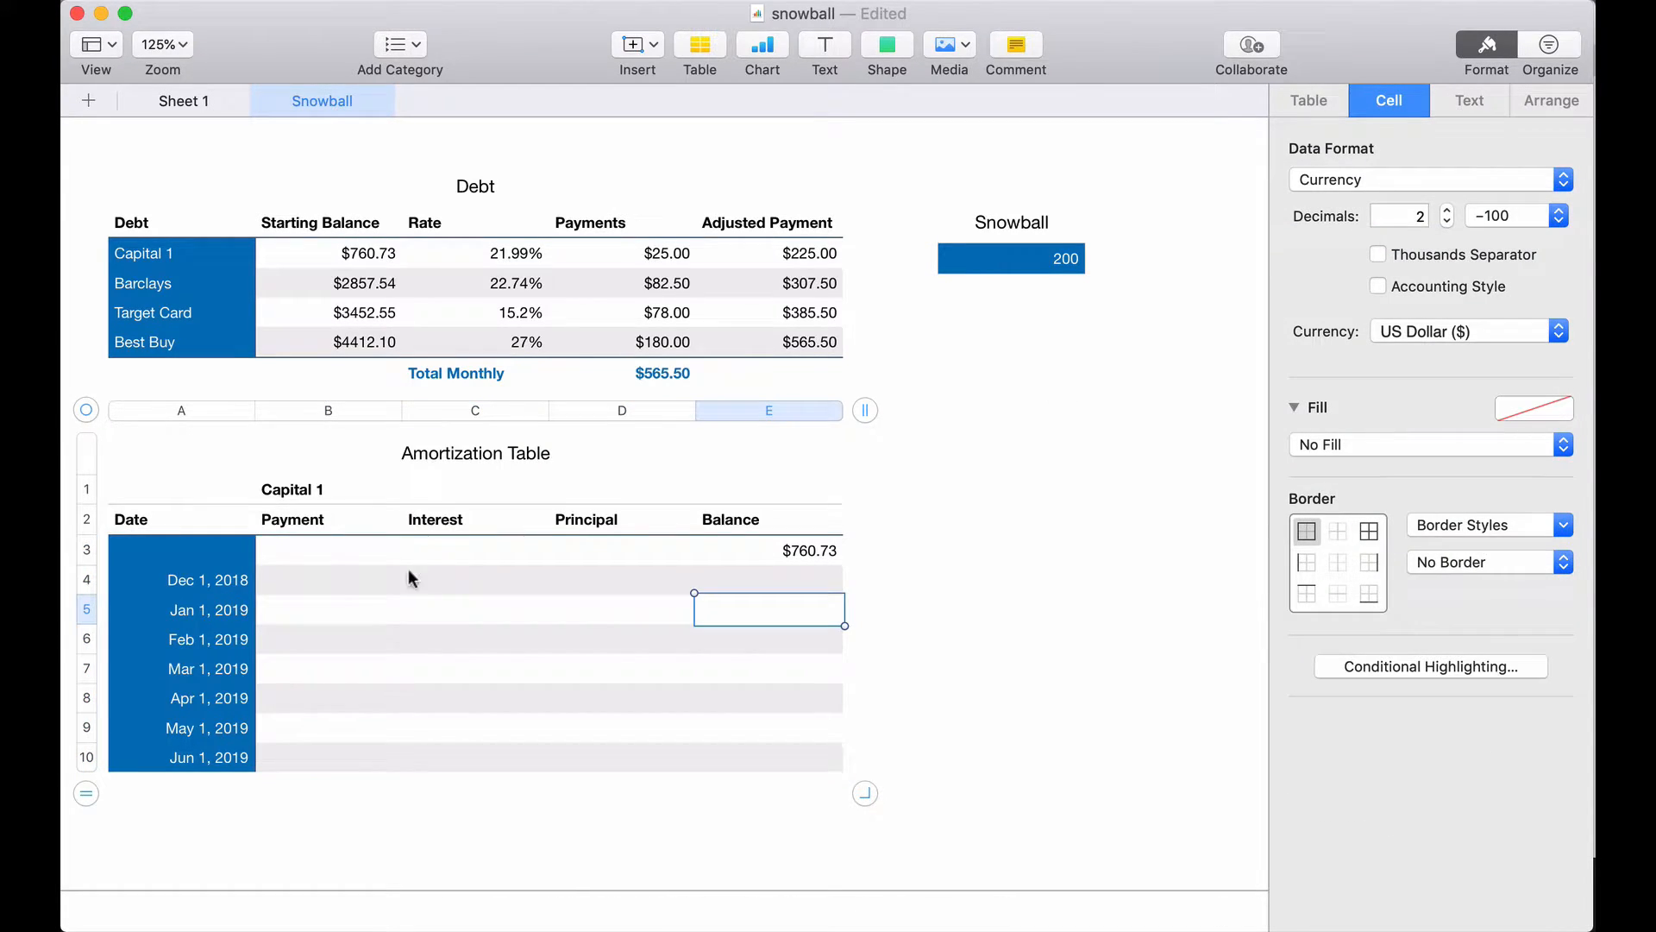
- Set the Dec 1, 2018 Payment in B4 equal to Capital 1's Adjusted Payment from the Debt table
{"action": "left_click", "coordinate": [325, 585]}
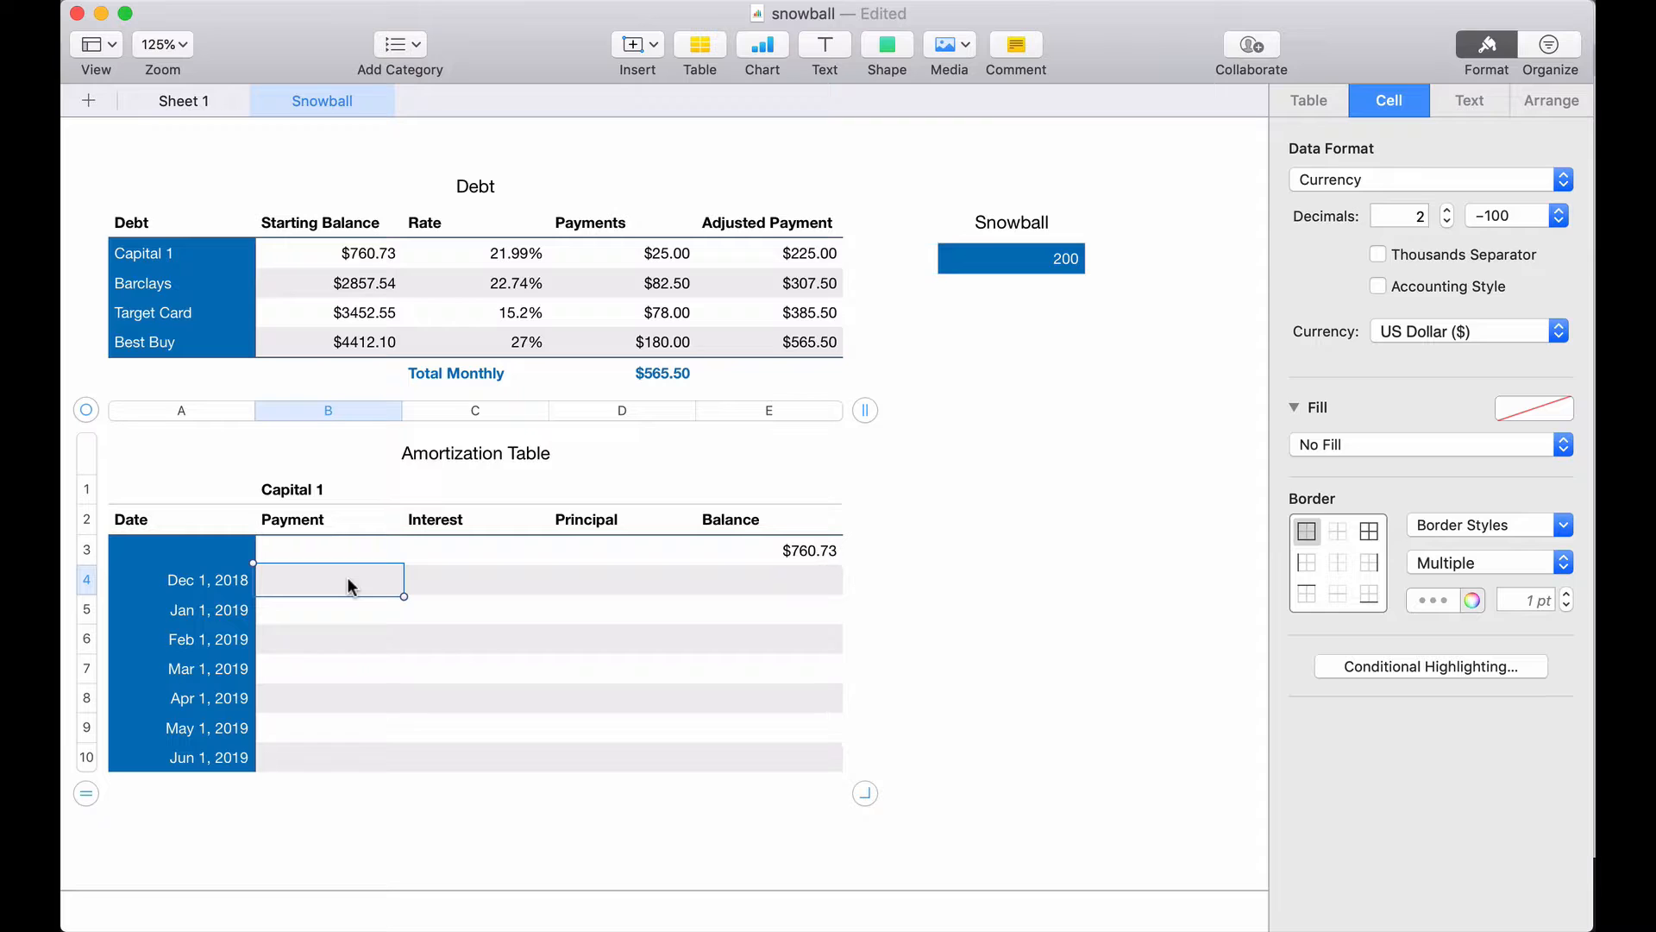
{"action": "type", "text": "="}
{"action": "left_click", "coordinate": [809, 251]}
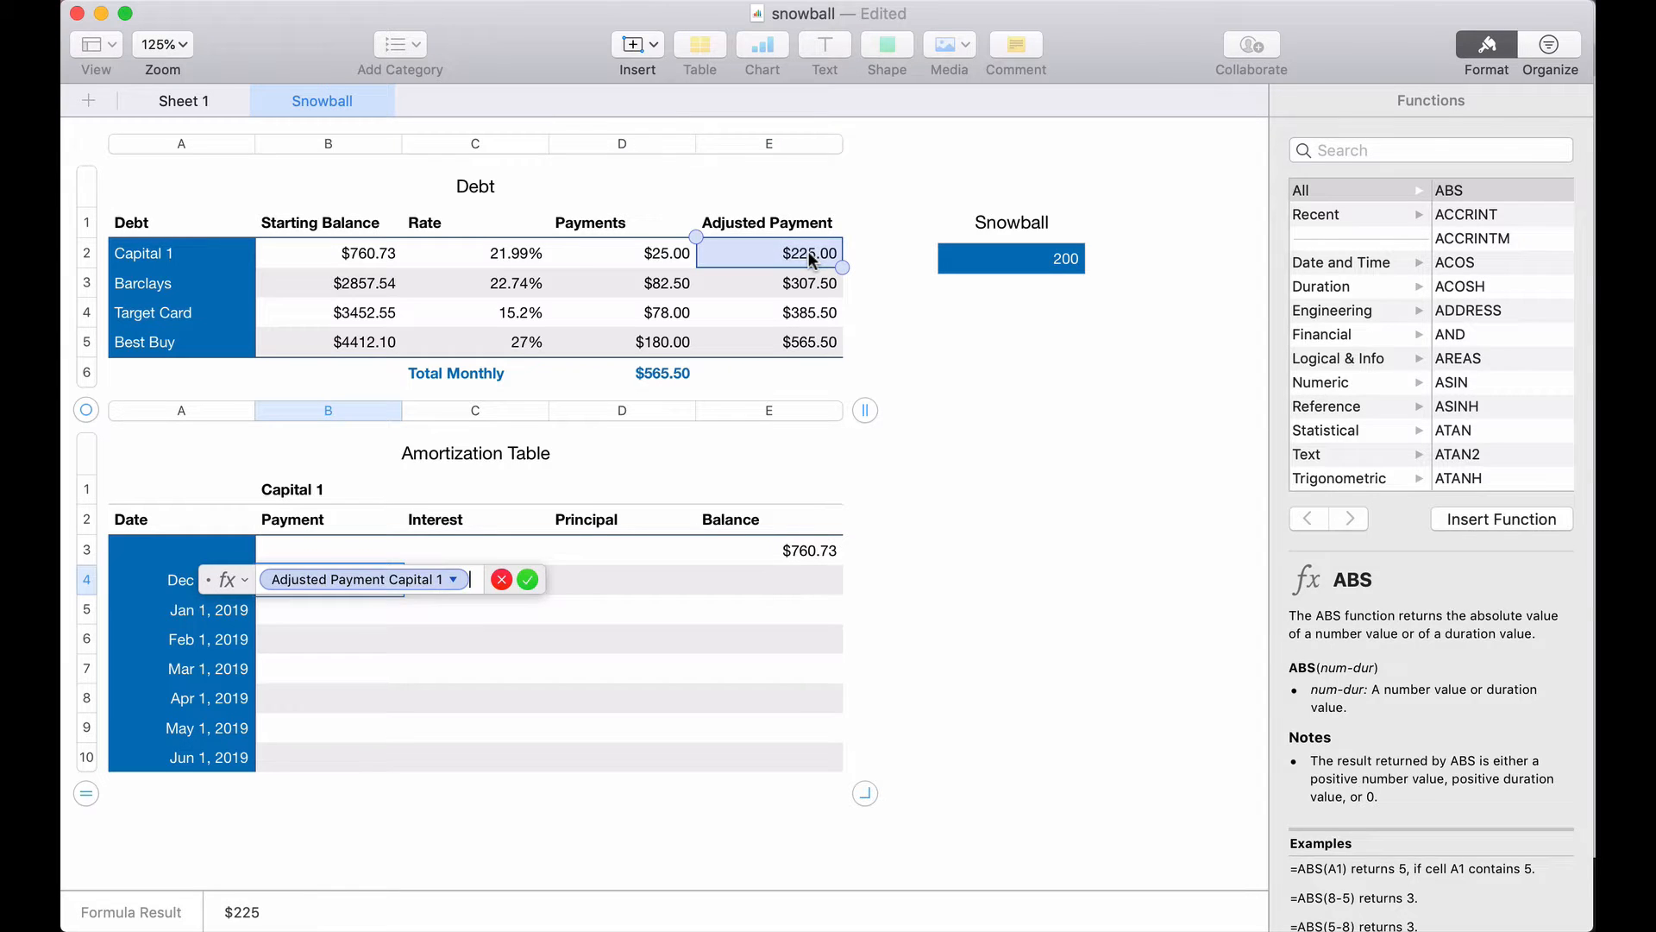
{"action": "key", "text": "Return"}
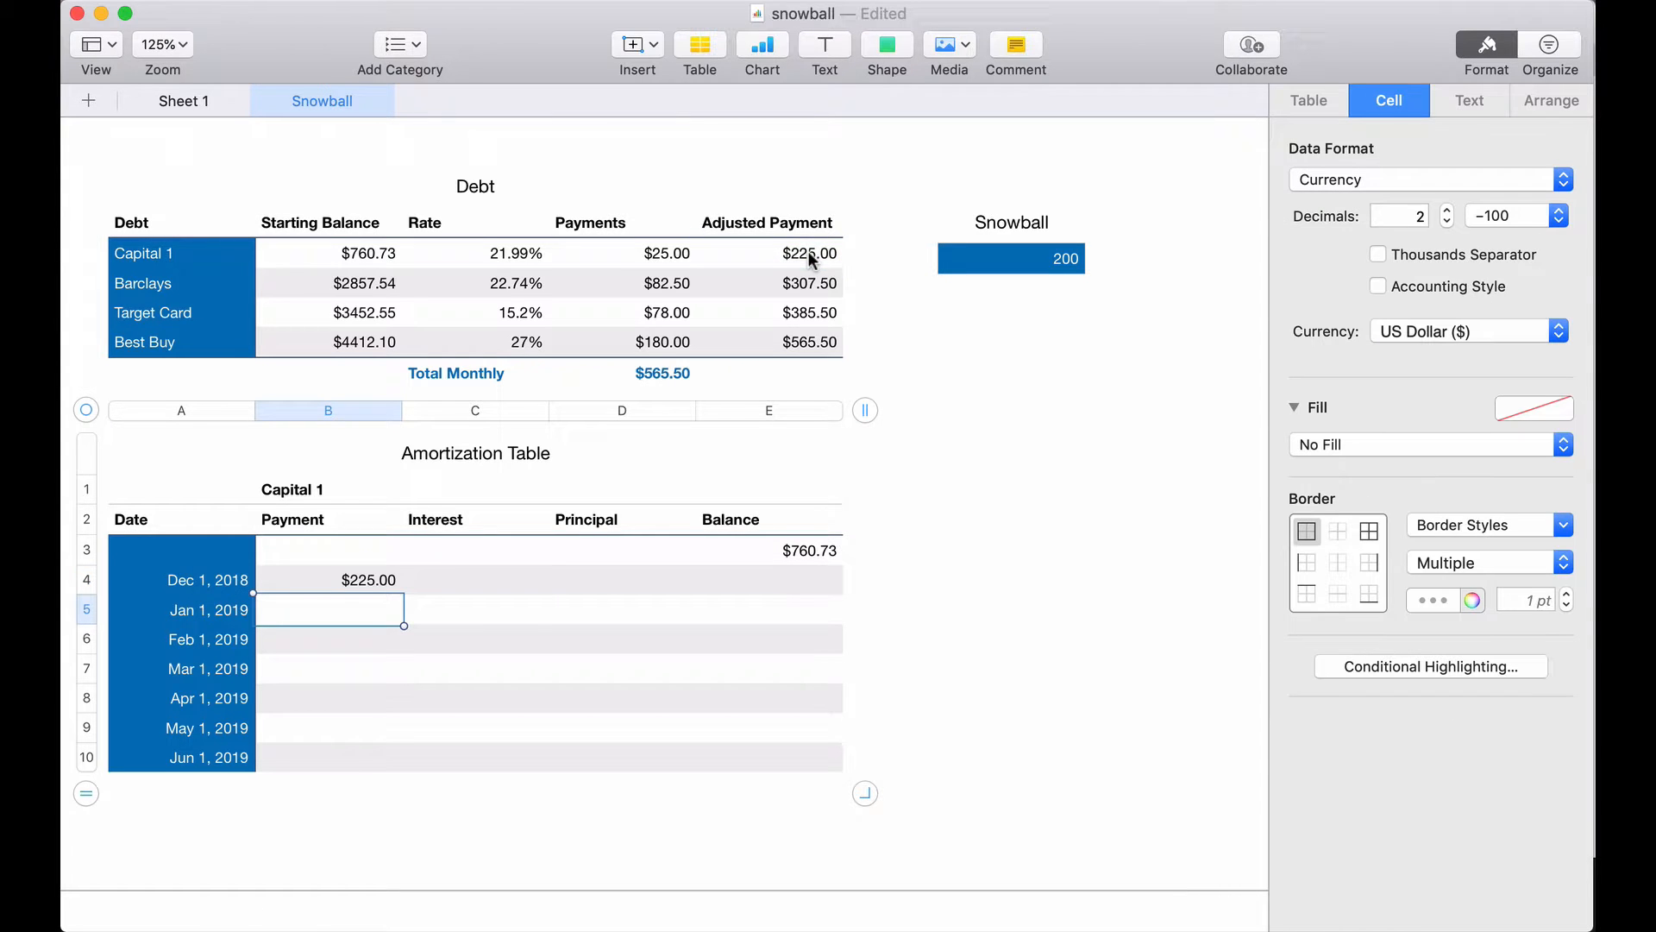
- Preserve both row and column of the Adjusted Payment reference in the B4 formula
{"action": "left_click", "coordinate": [384, 583]}
{"action": "double_click", "coordinate": [385, 583]}
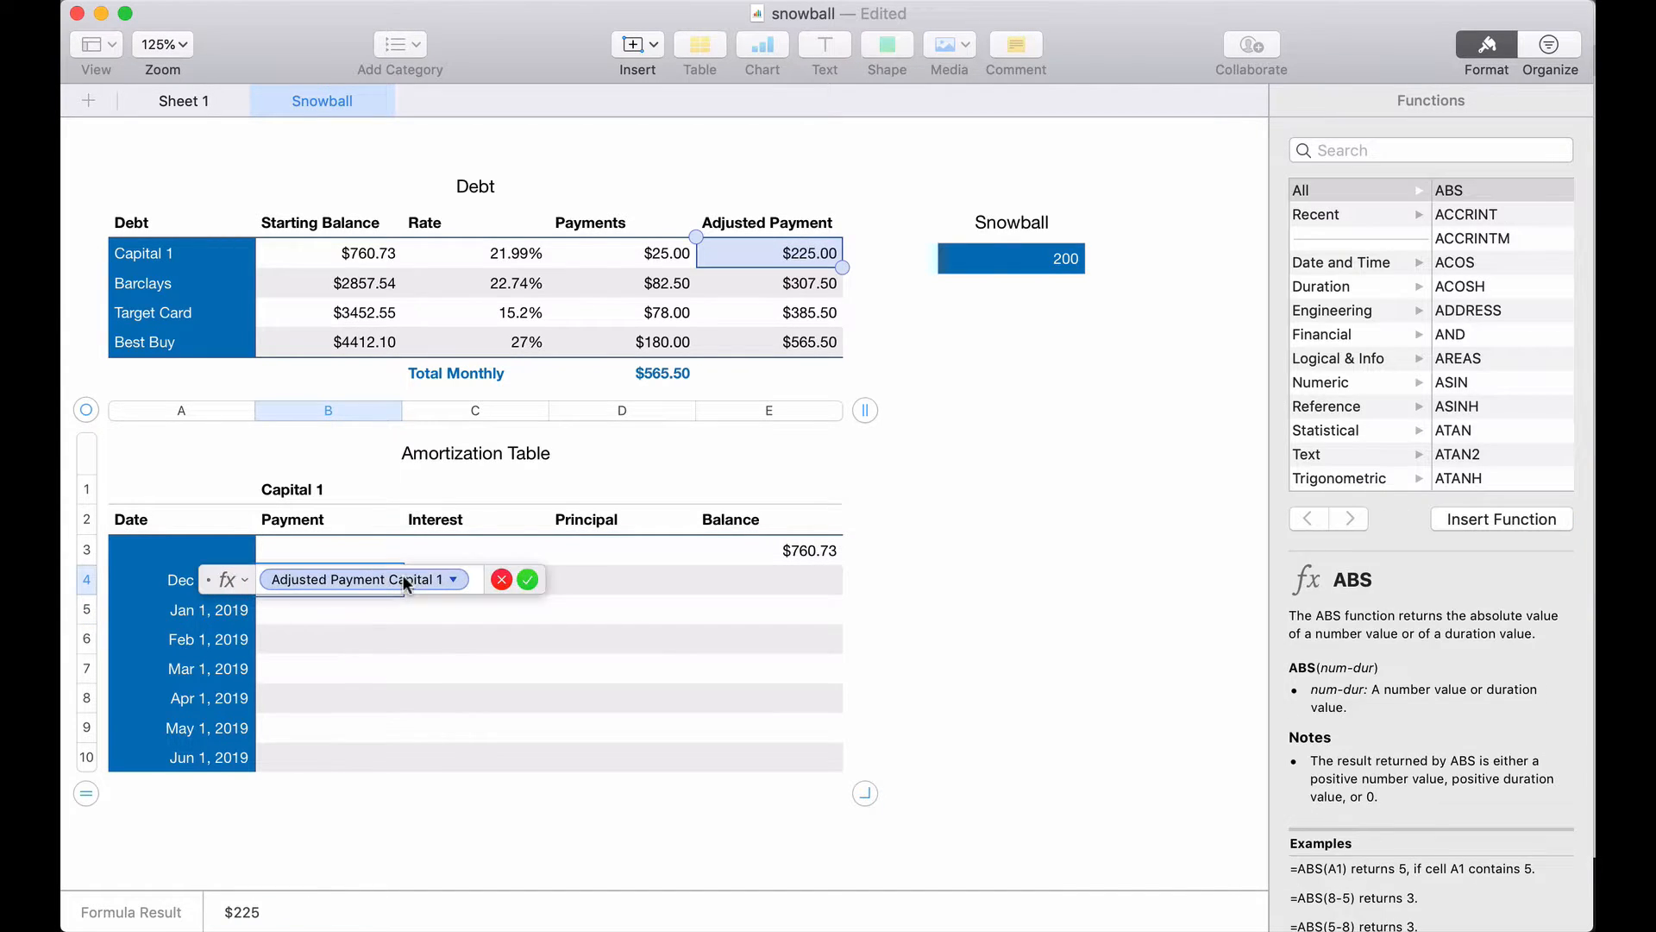
{"action": "left_click", "coordinate": [453, 579]}
{"action": "left_click", "coordinate": [334, 634]}
{"action": "left_click", "coordinate": [334, 662]}
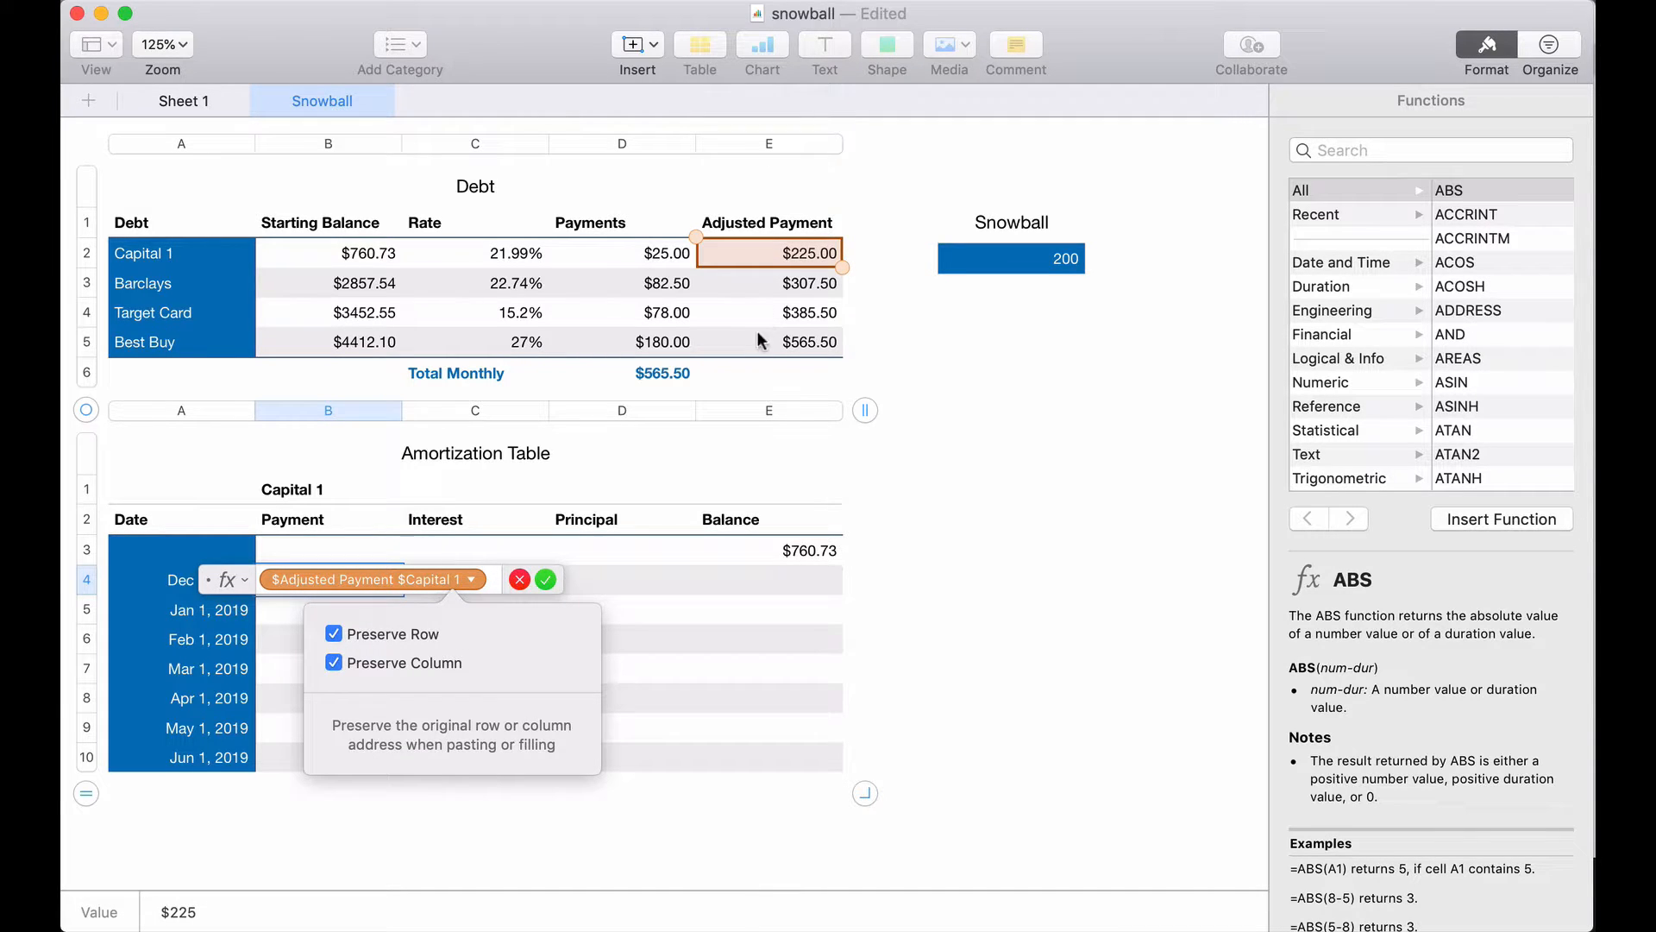
{"action": "left_click", "coordinate": [747, 262]}
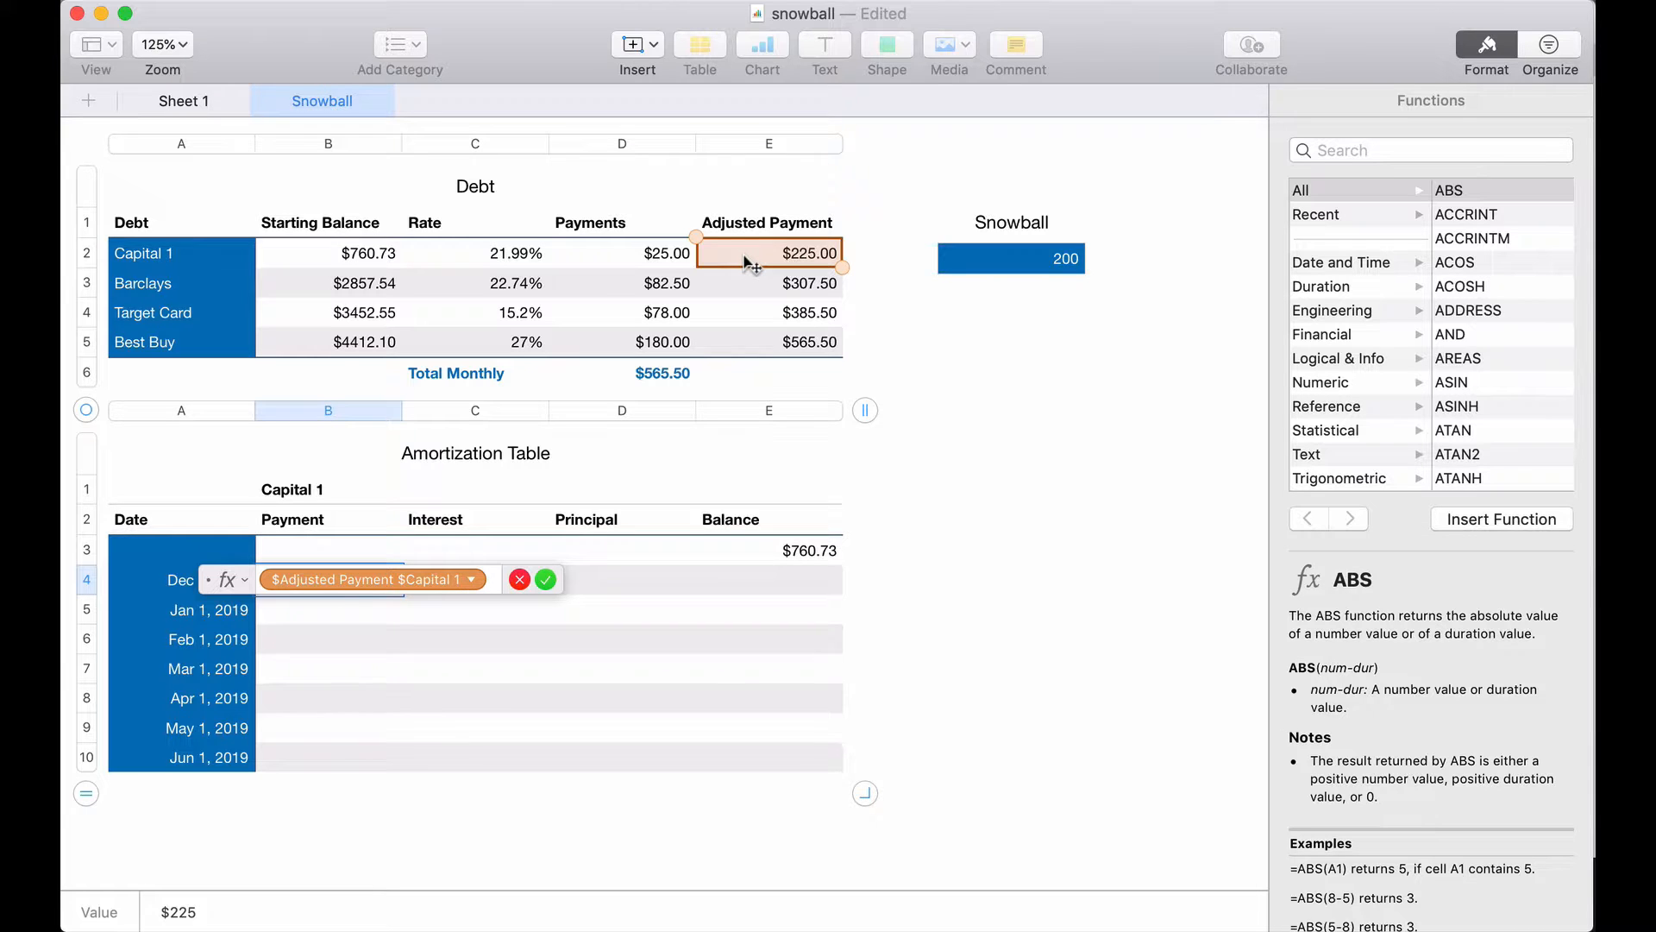
{"action": "key", "text": "Return"}
- Enter the Interest formula in C4 as E3 × Capital 1's Rate ÷ 12, preserving row and column of the Rate reference
{"action": "left_click", "coordinate": [459, 580]}
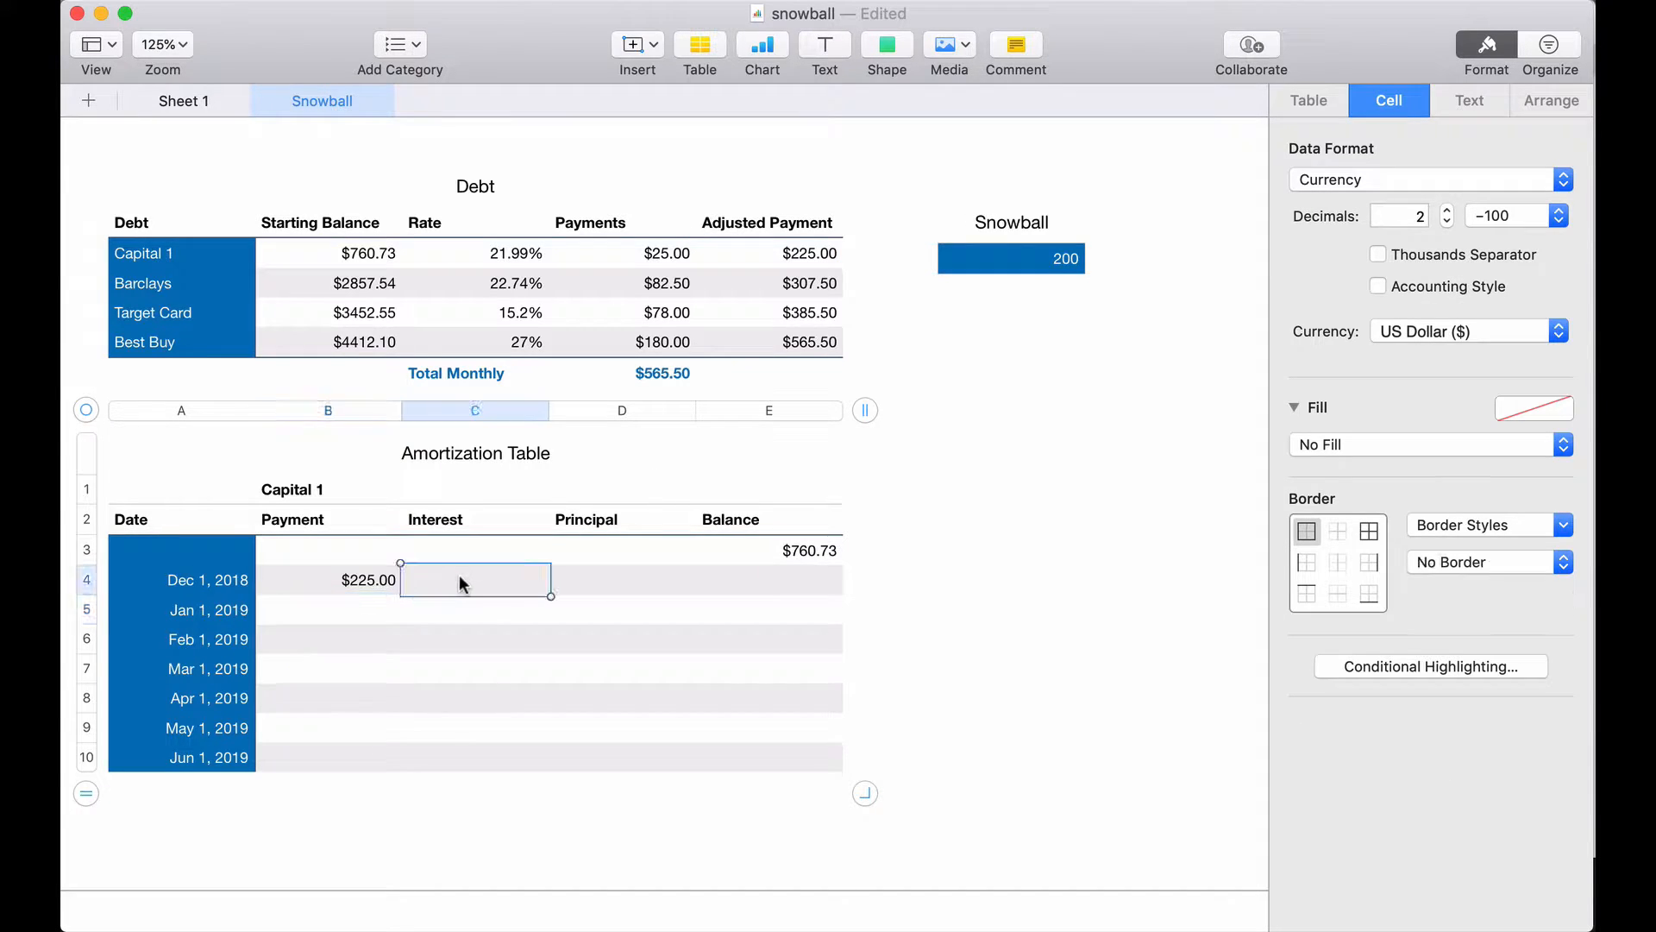
{"action": "left_click", "coordinate": [461, 577]}
{"action": "left_click", "coordinate": [776, 547]}
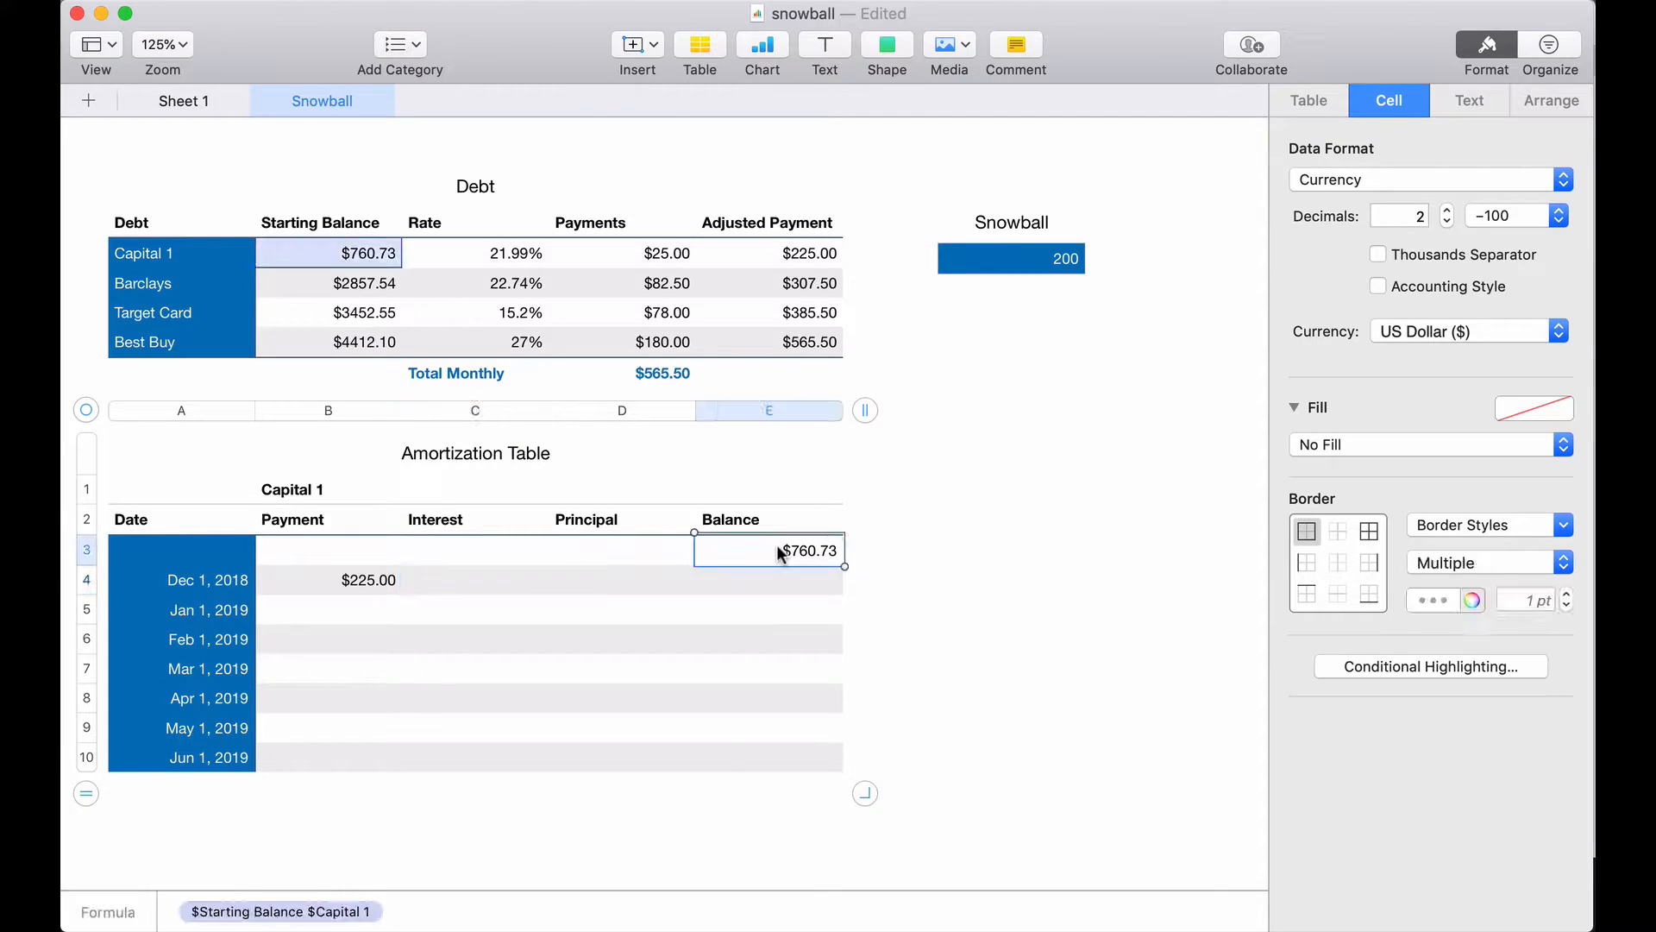
{"action": "left_click", "coordinate": [433, 566]}
{"action": "type", "text": "="}
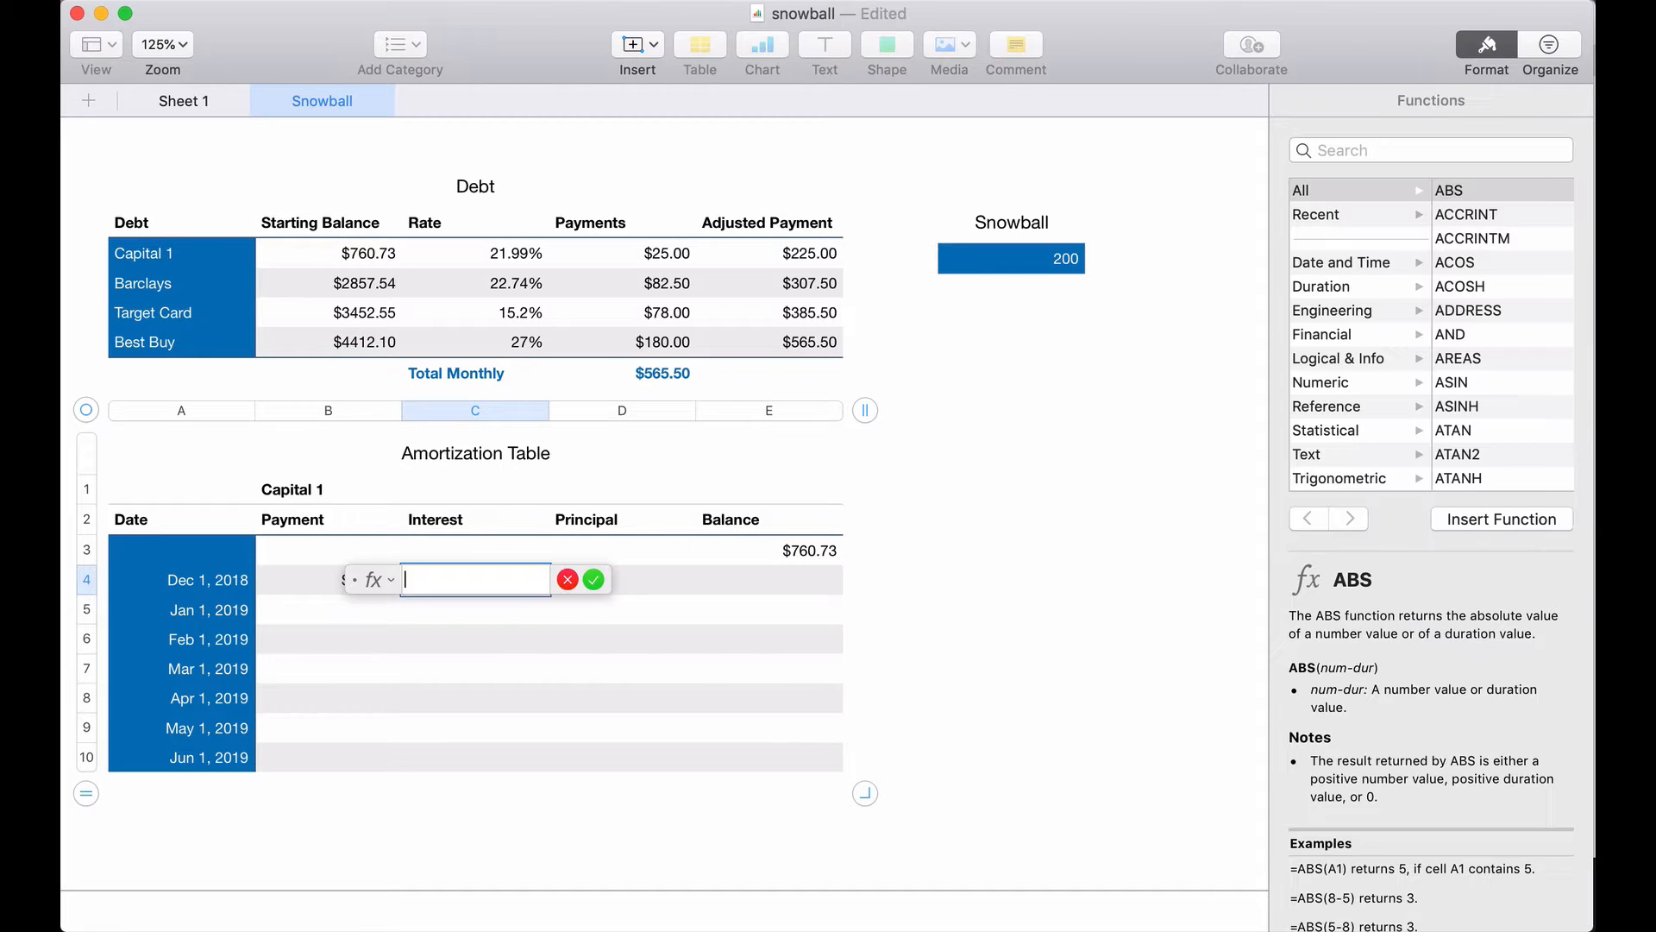
{"action": "left_click", "coordinate": [719, 550]}
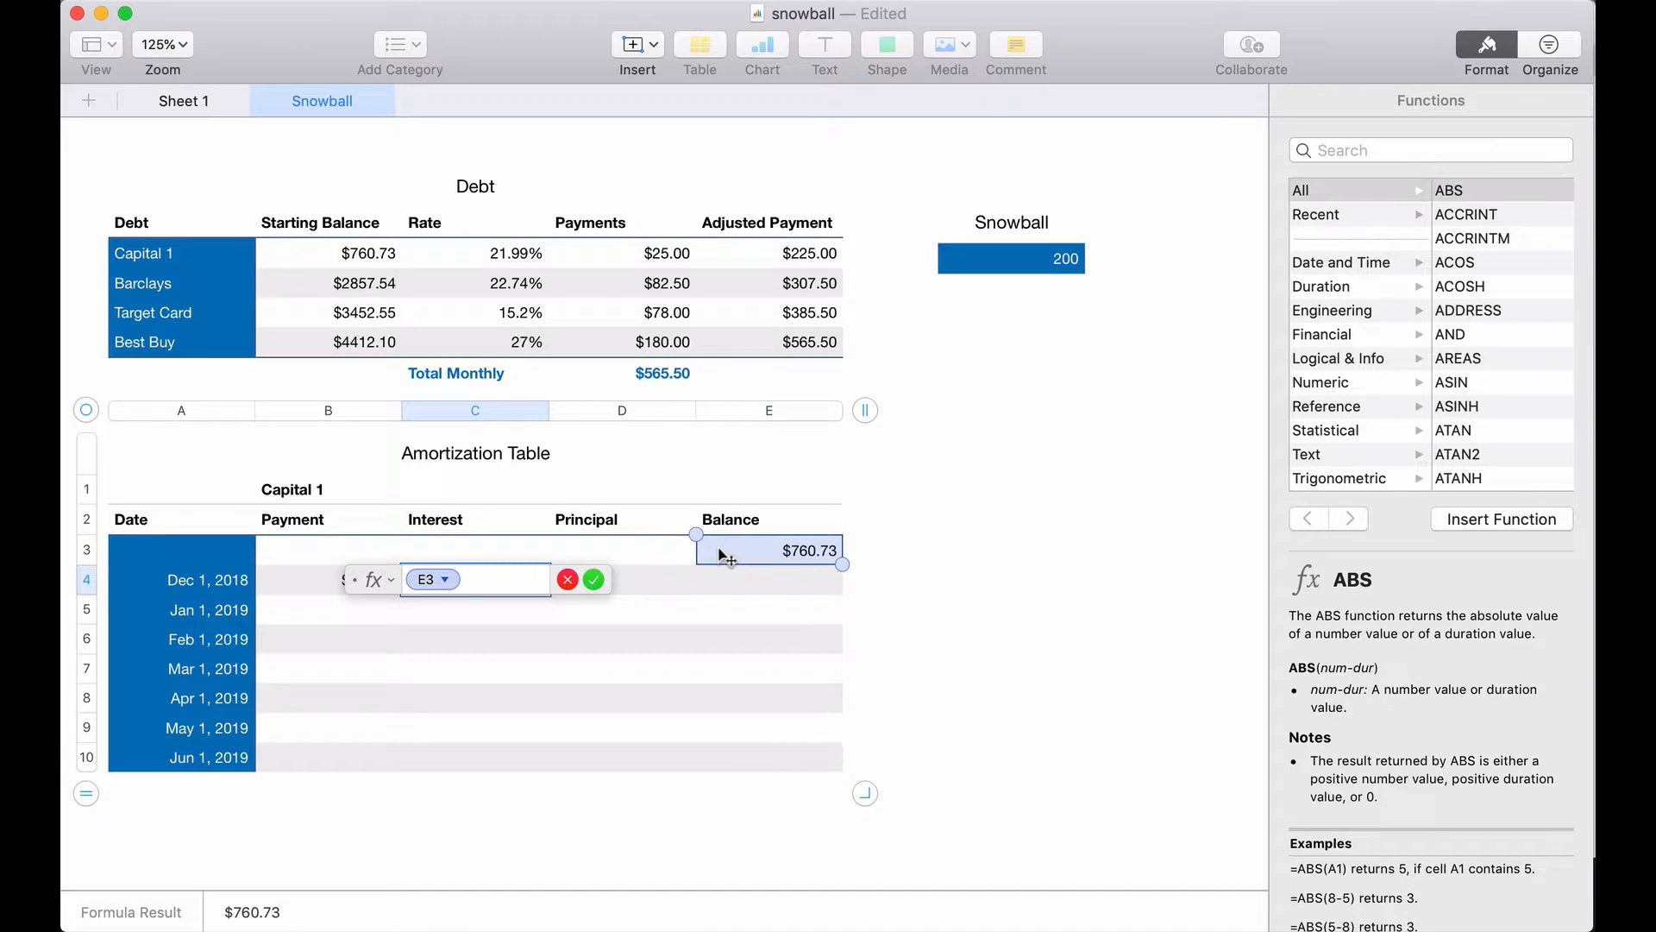
{"action": "type", "text": "*"}
{"action": "left_click", "coordinate": [493, 256]}
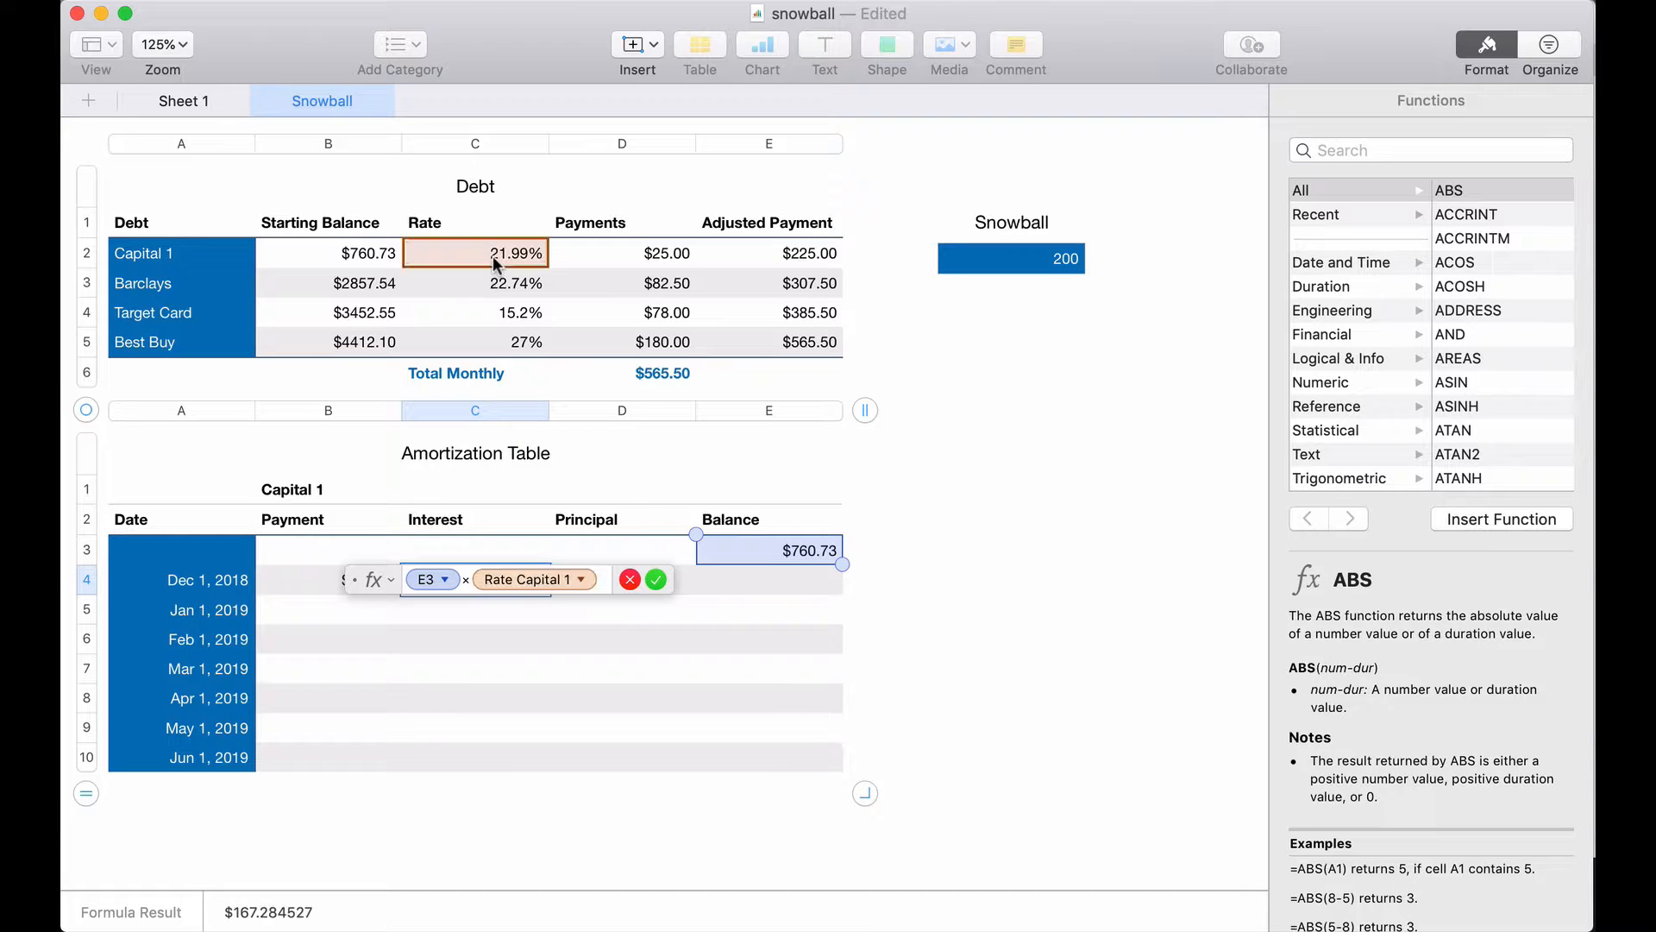
{"action": "left_click", "coordinate": [581, 579]}
{"action": "left_click", "coordinate": [461, 663]}
{"action": "left_click", "coordinate": [461, 634]}
{"action": "left_click", "coordinate": [615, 579]}
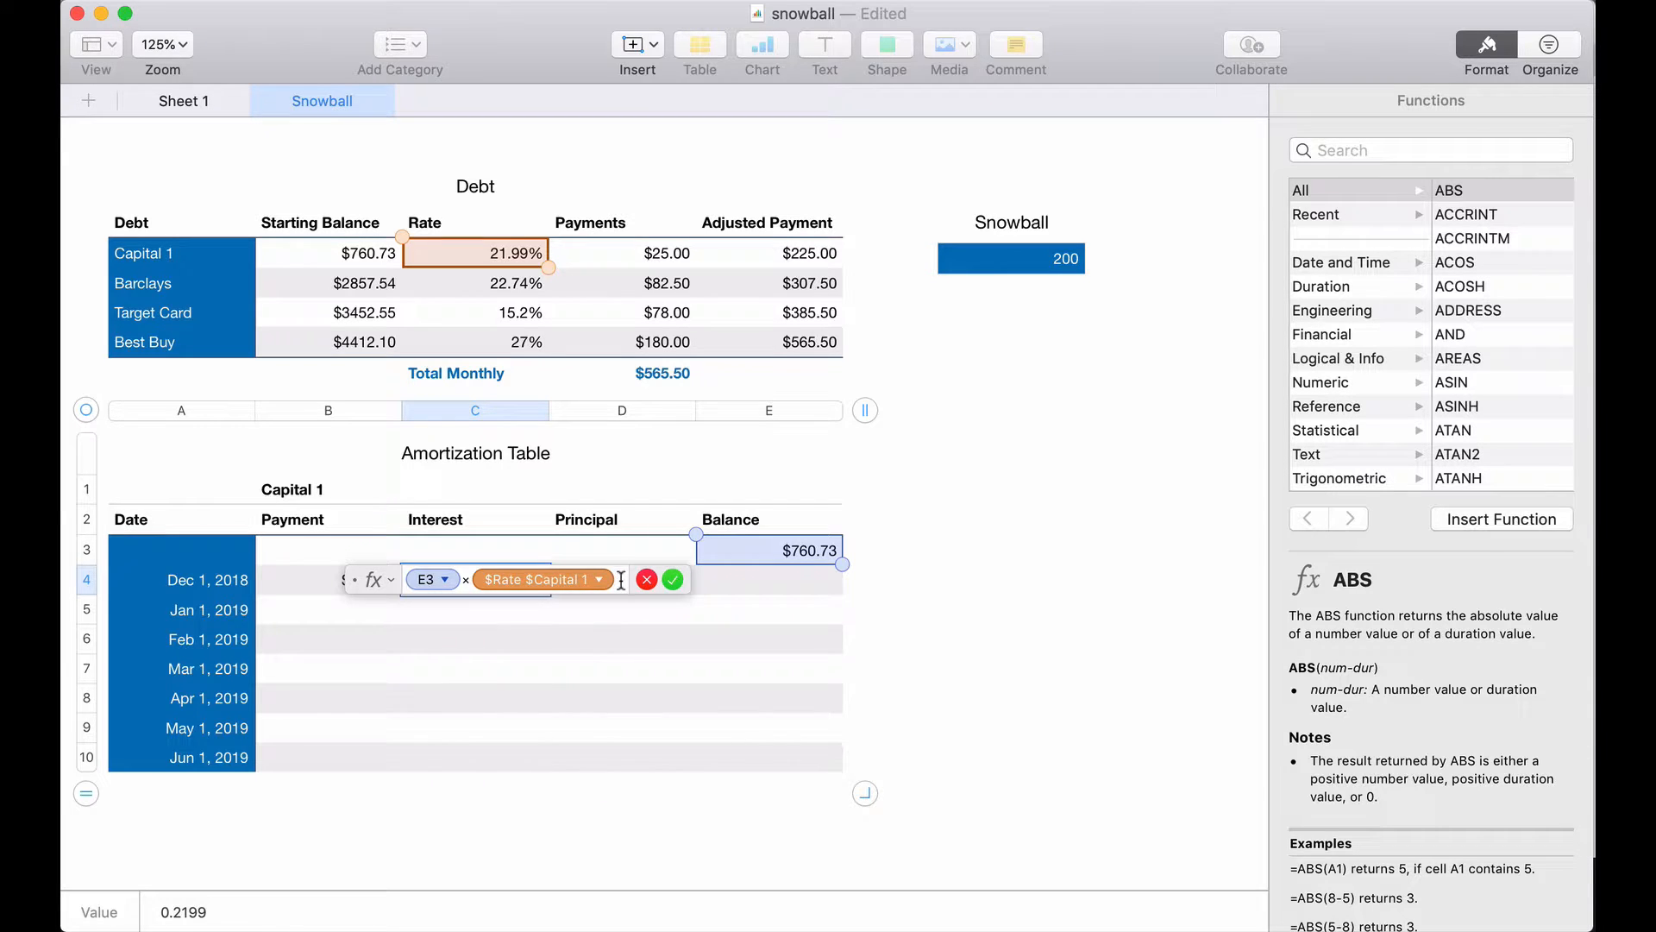
{"action": "left_click", "coordinate": [620, 579]}
{"action": "type", "text": "/12"}
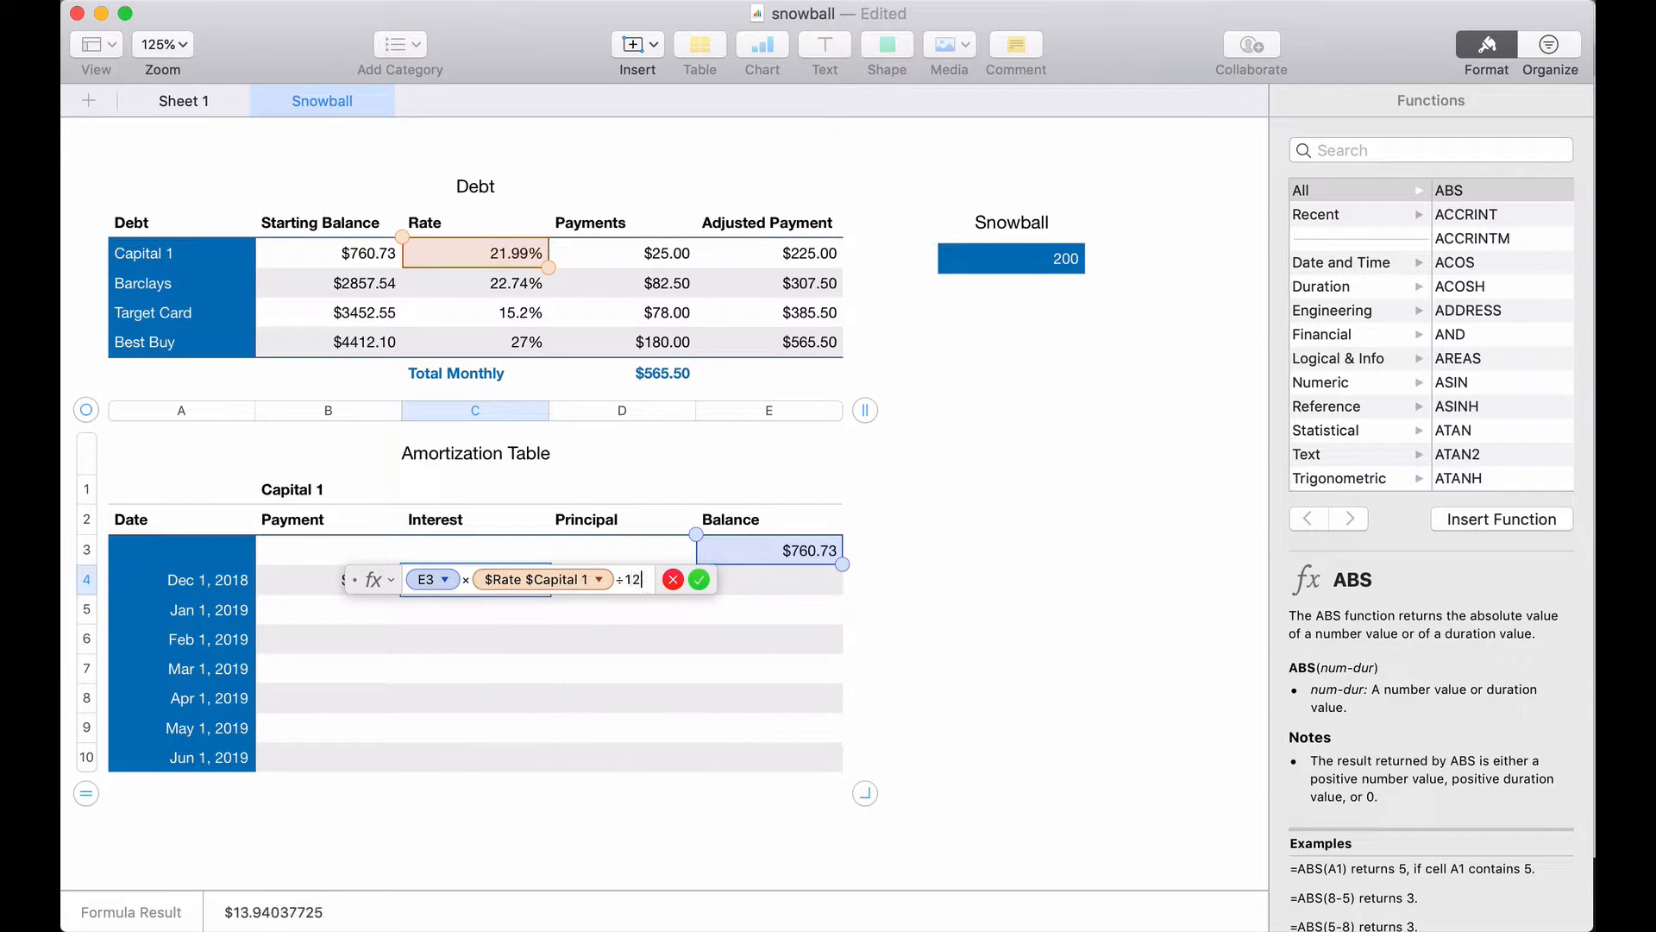
{"action": "key", "text": "Return"}
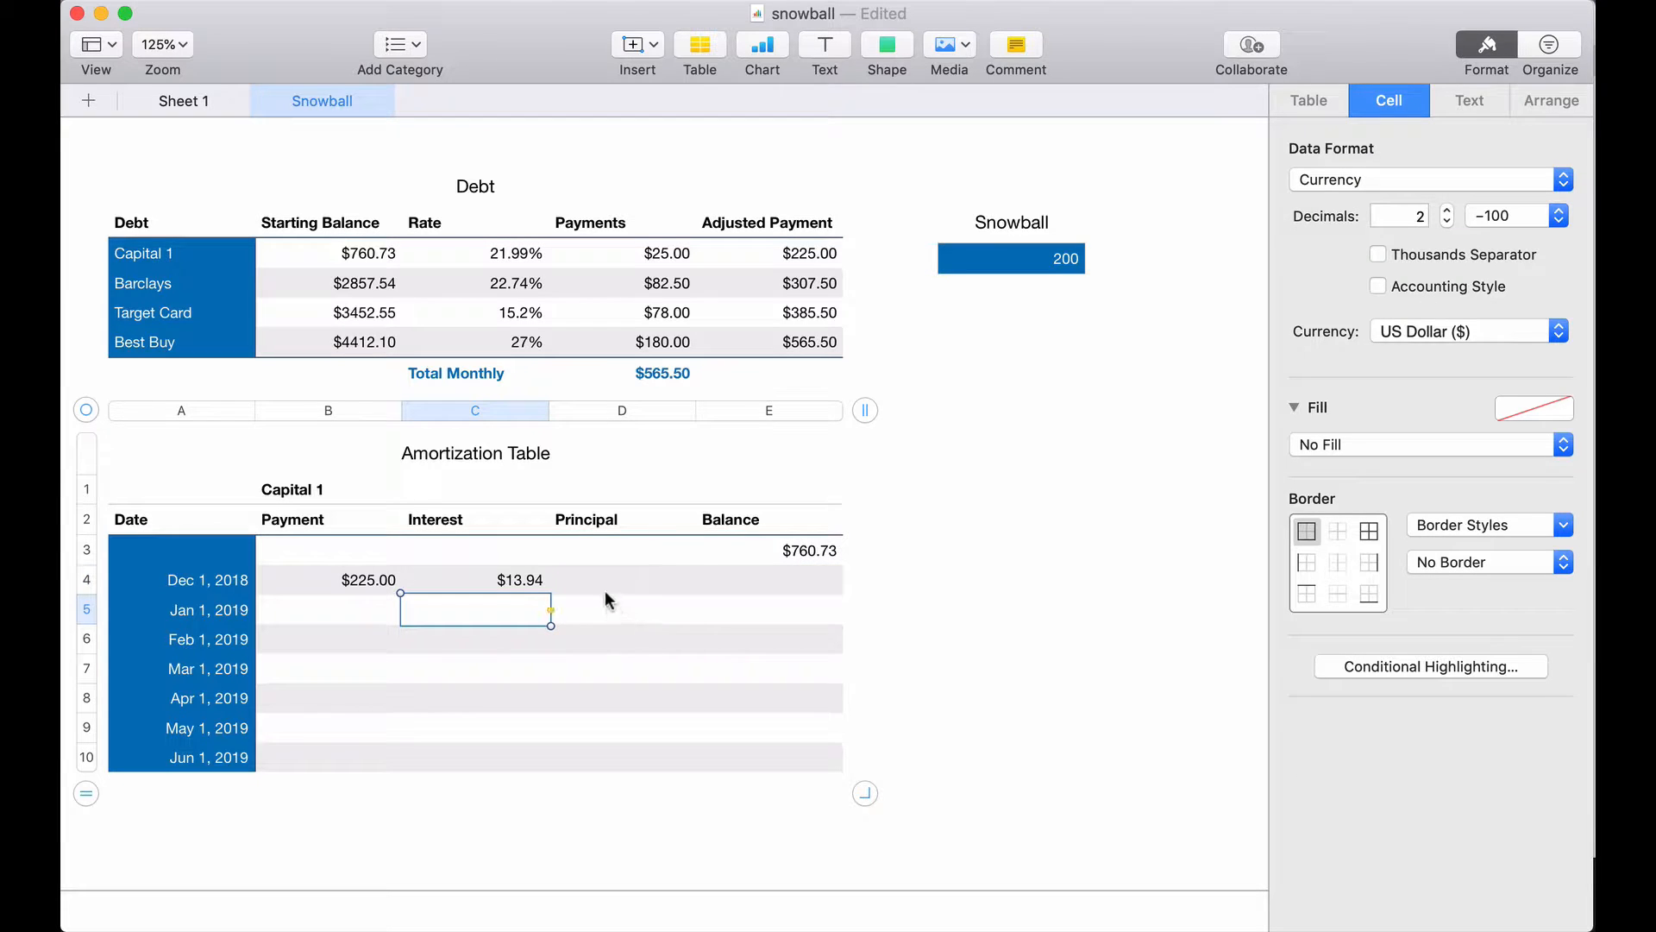
- Enter the Dec 1, 2018 Principal formula in D4 as Payment minus Interest from the same row
{"action": "left_click", "coordinate": [602, 576]}
{"action": "type", "text": "="}
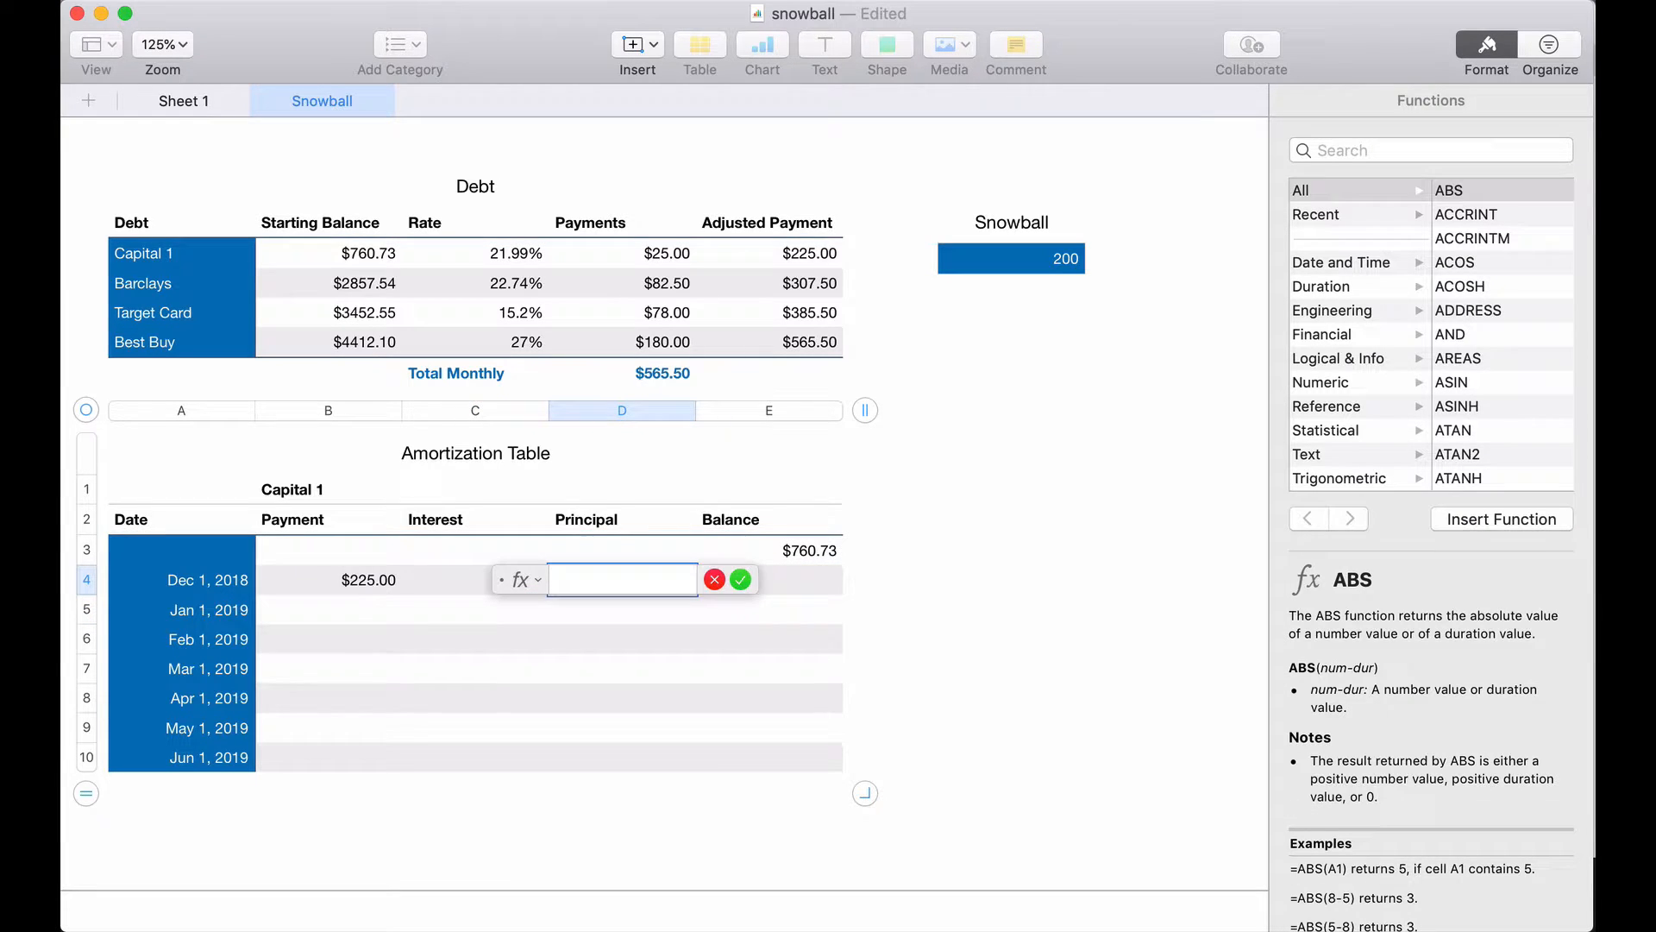
{"action": "left_click", "coordinate": [429, 585]}
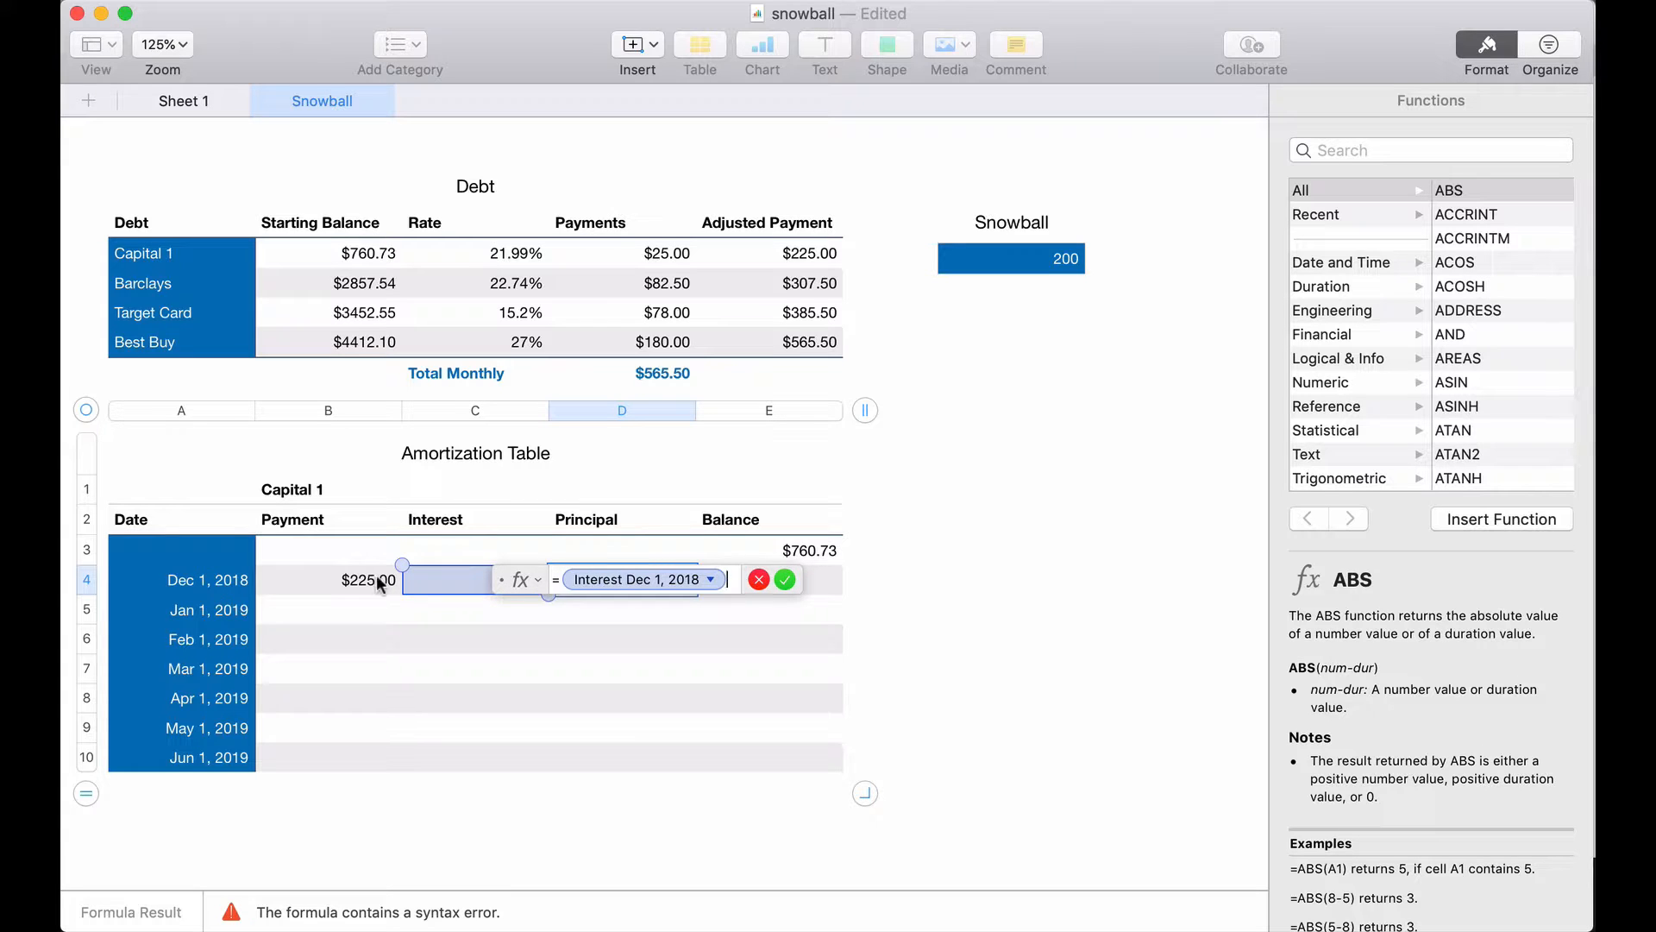
{"action": "key", "text": "BackSpace"}
{"action": "key", "text": "BackSpace"}
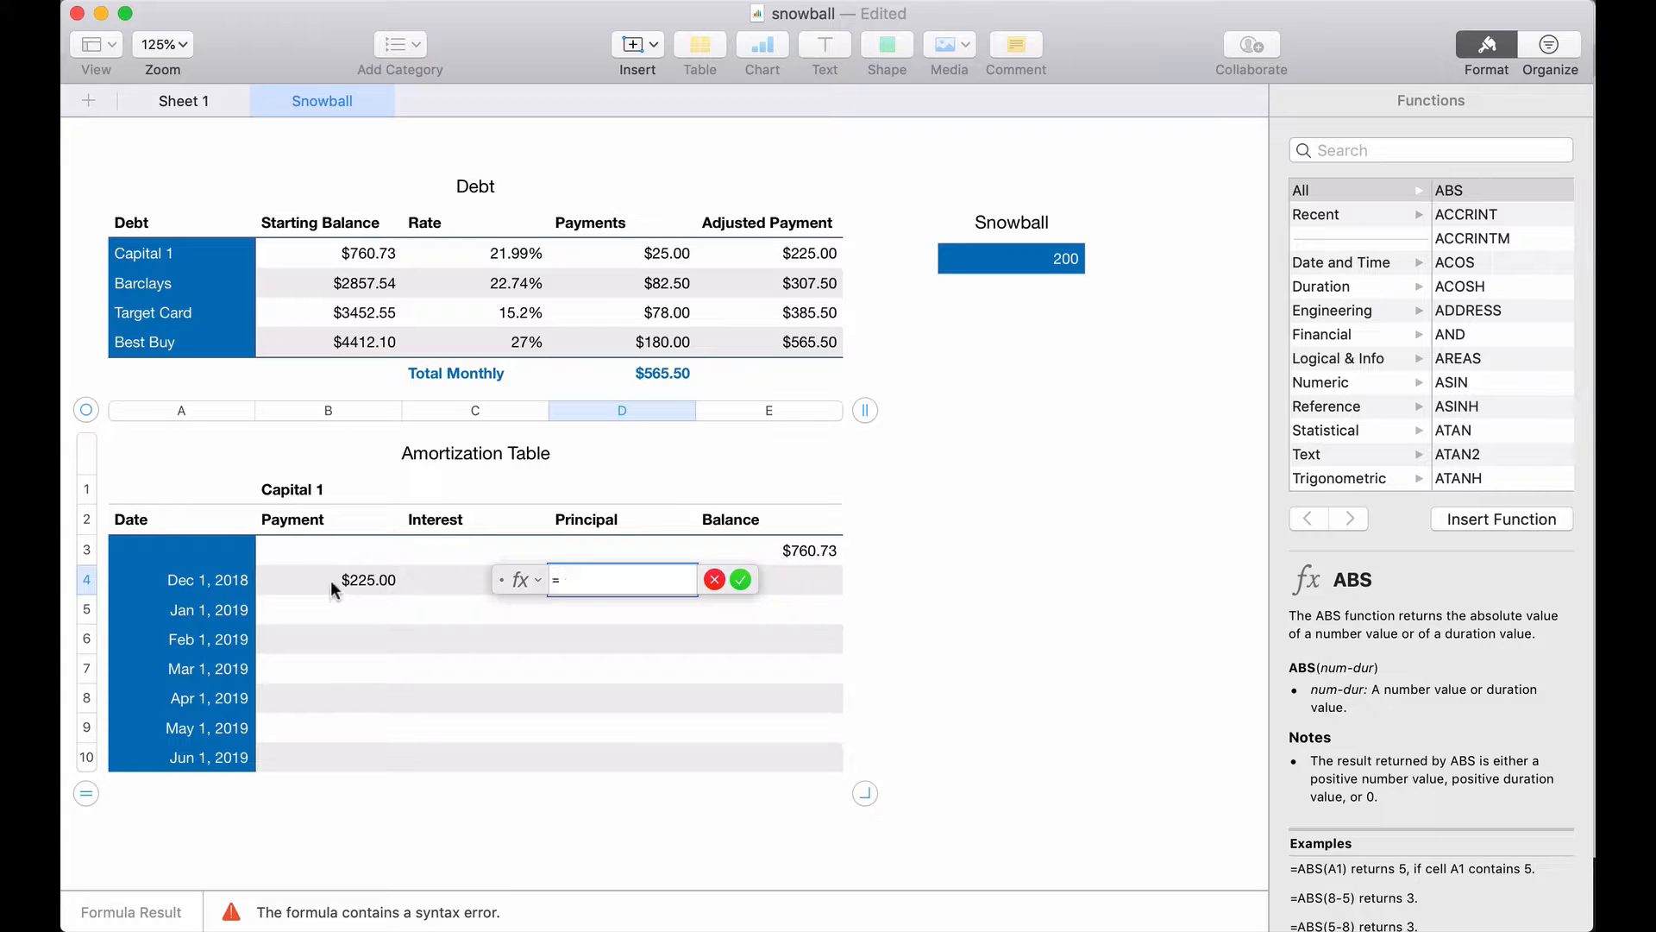
{"action": "left_click", "coordinate": [360, 583]}
{"action": "type", "text": "-"}
{"action": "left_click", "coordinate": [448, 580]}
{"action": "key", "text": "Return"}
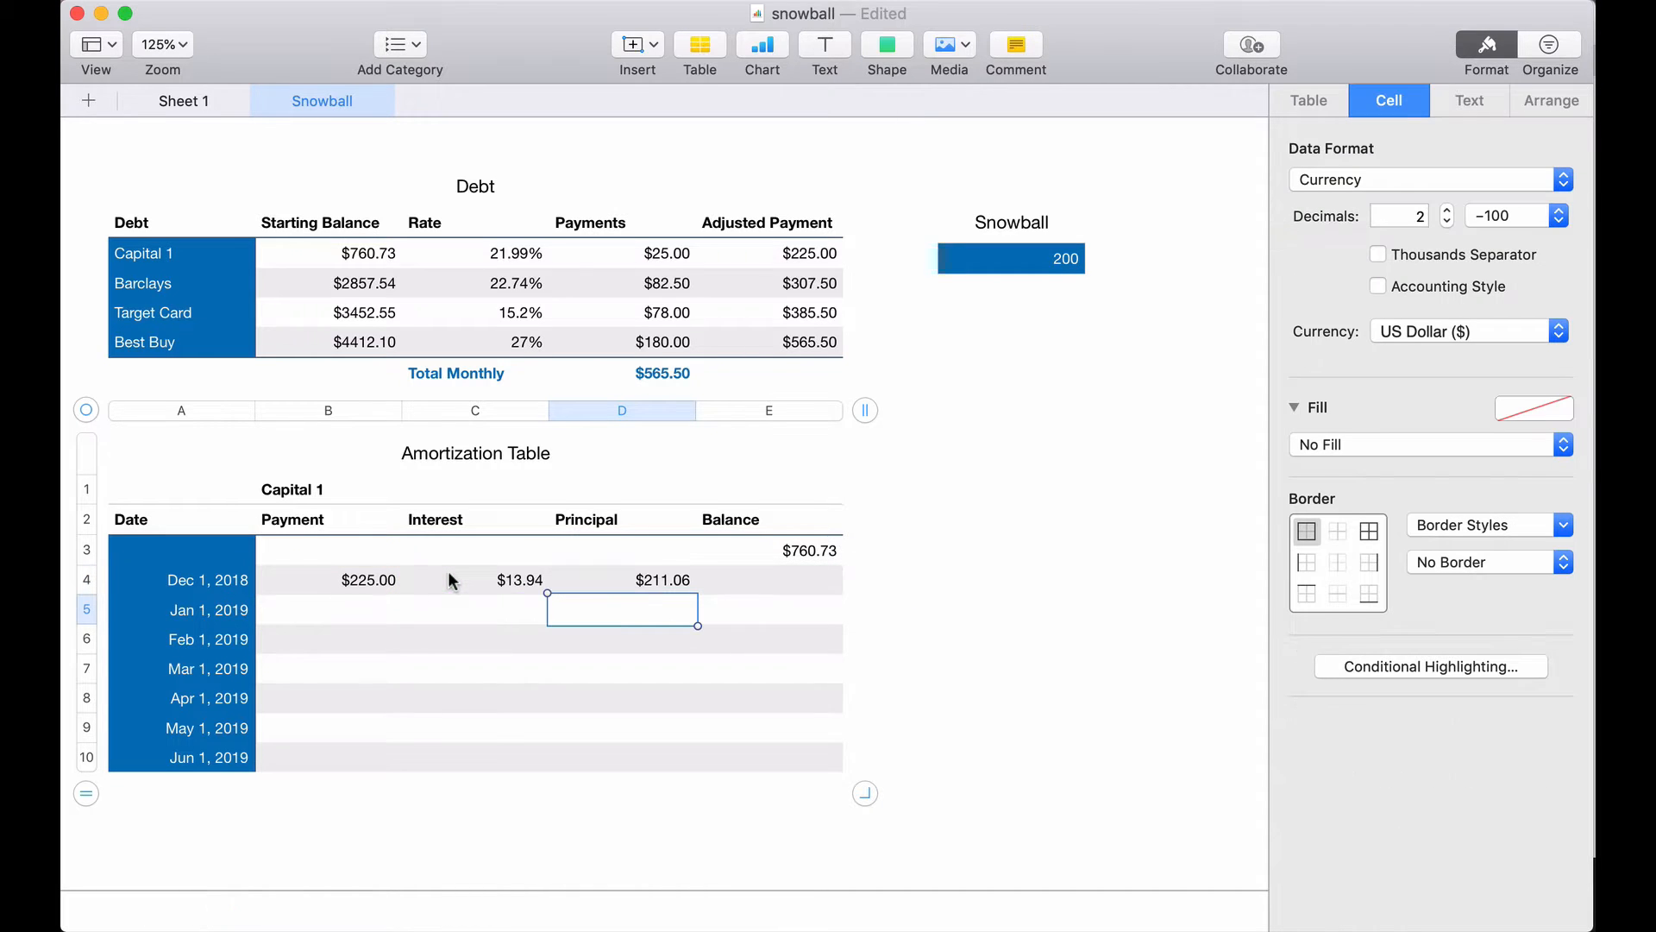
- Enter the Dec 1, 2018 Balance formula in E4 as the starting balance in E3 minus the Principal in D4
{"action": "left_click", "coordinate": [790, 552]}
{"action": "left_click", "coordinate": [785, 583]}
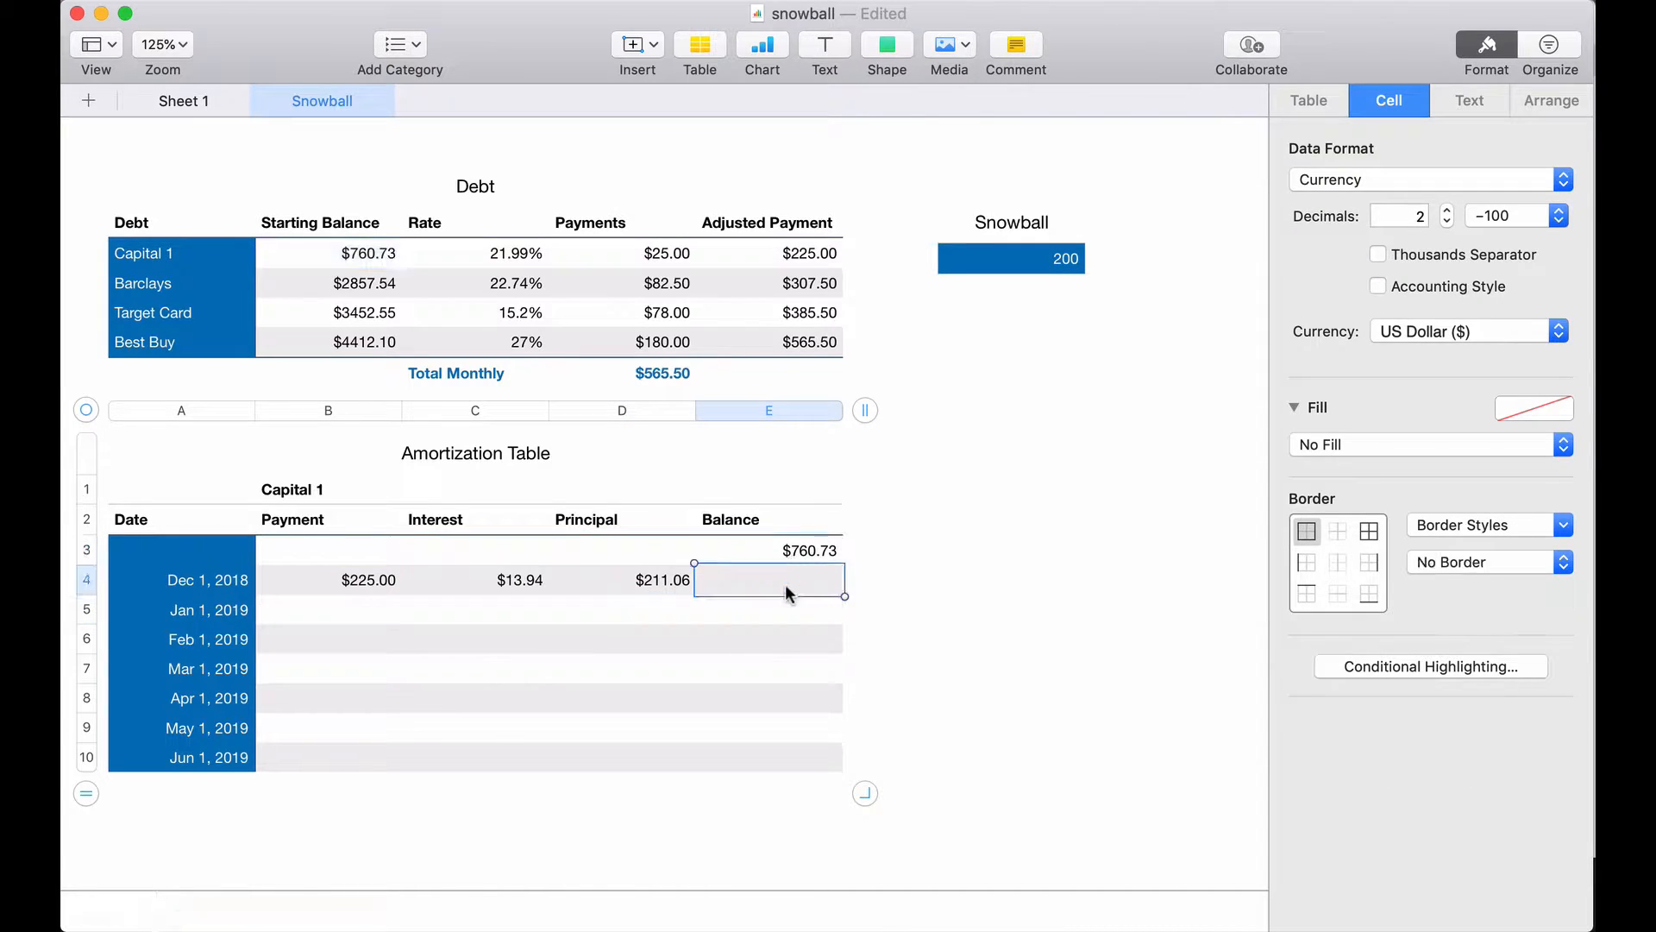
{"action": "type", "text": "="}
{"action": "left_click", "coordinate": [781, 550]}
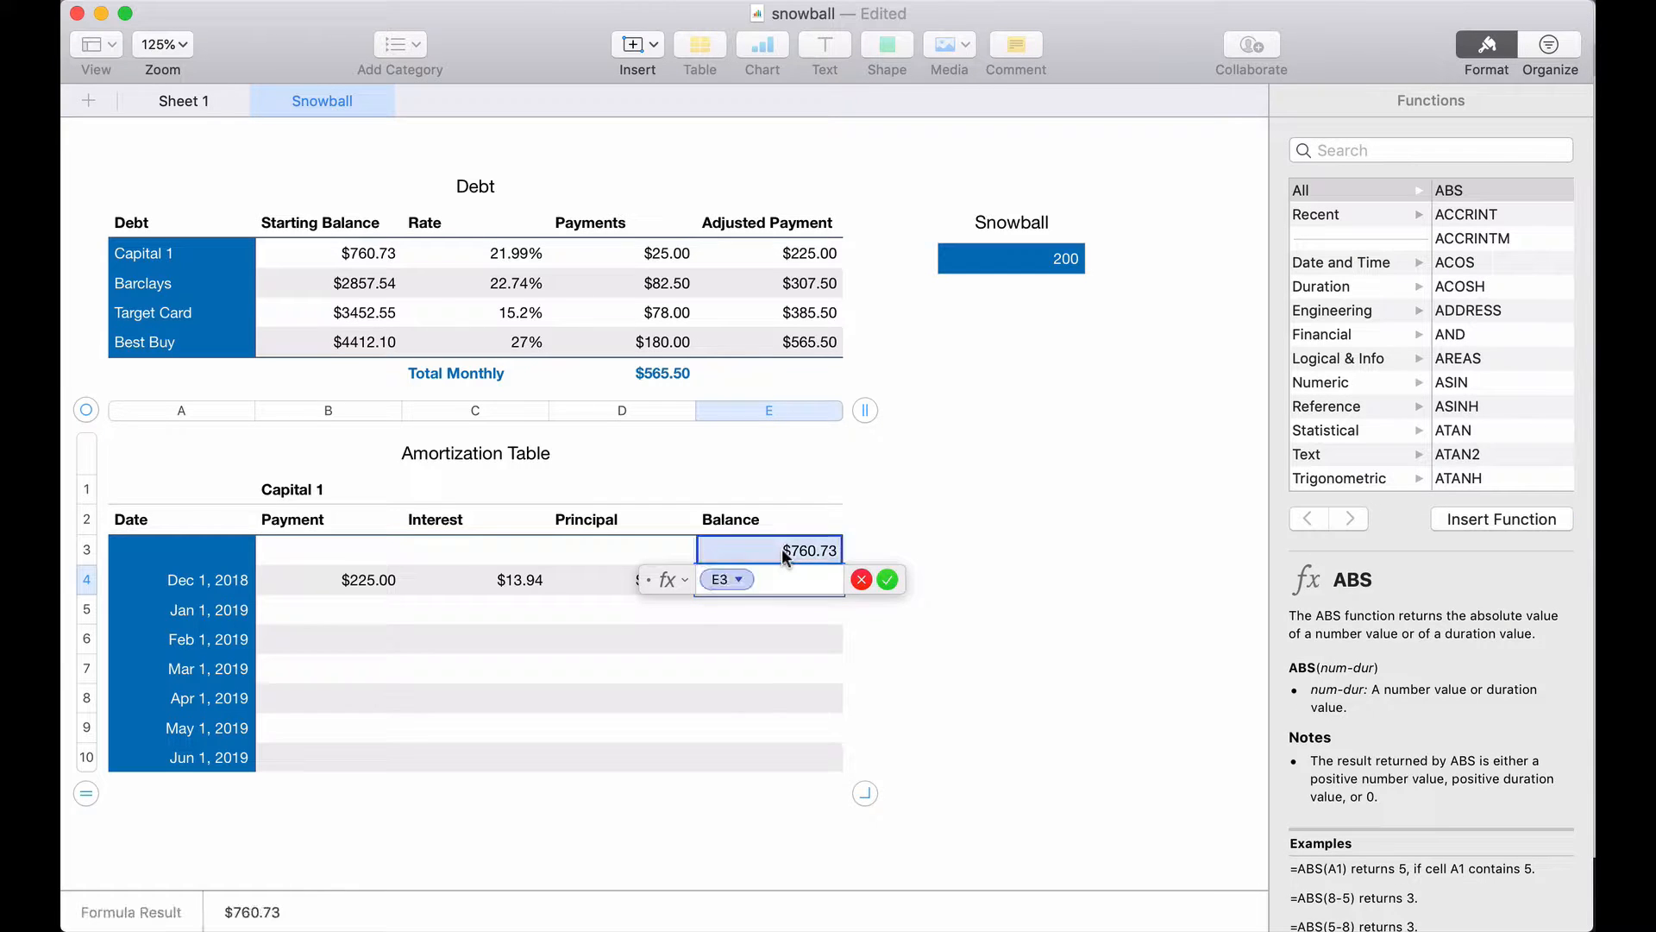
{"action": "type", "text": "-"}
{"action": "left_click", "coordinate": [619, 578]}
{"action": "key", "text": "Return"}
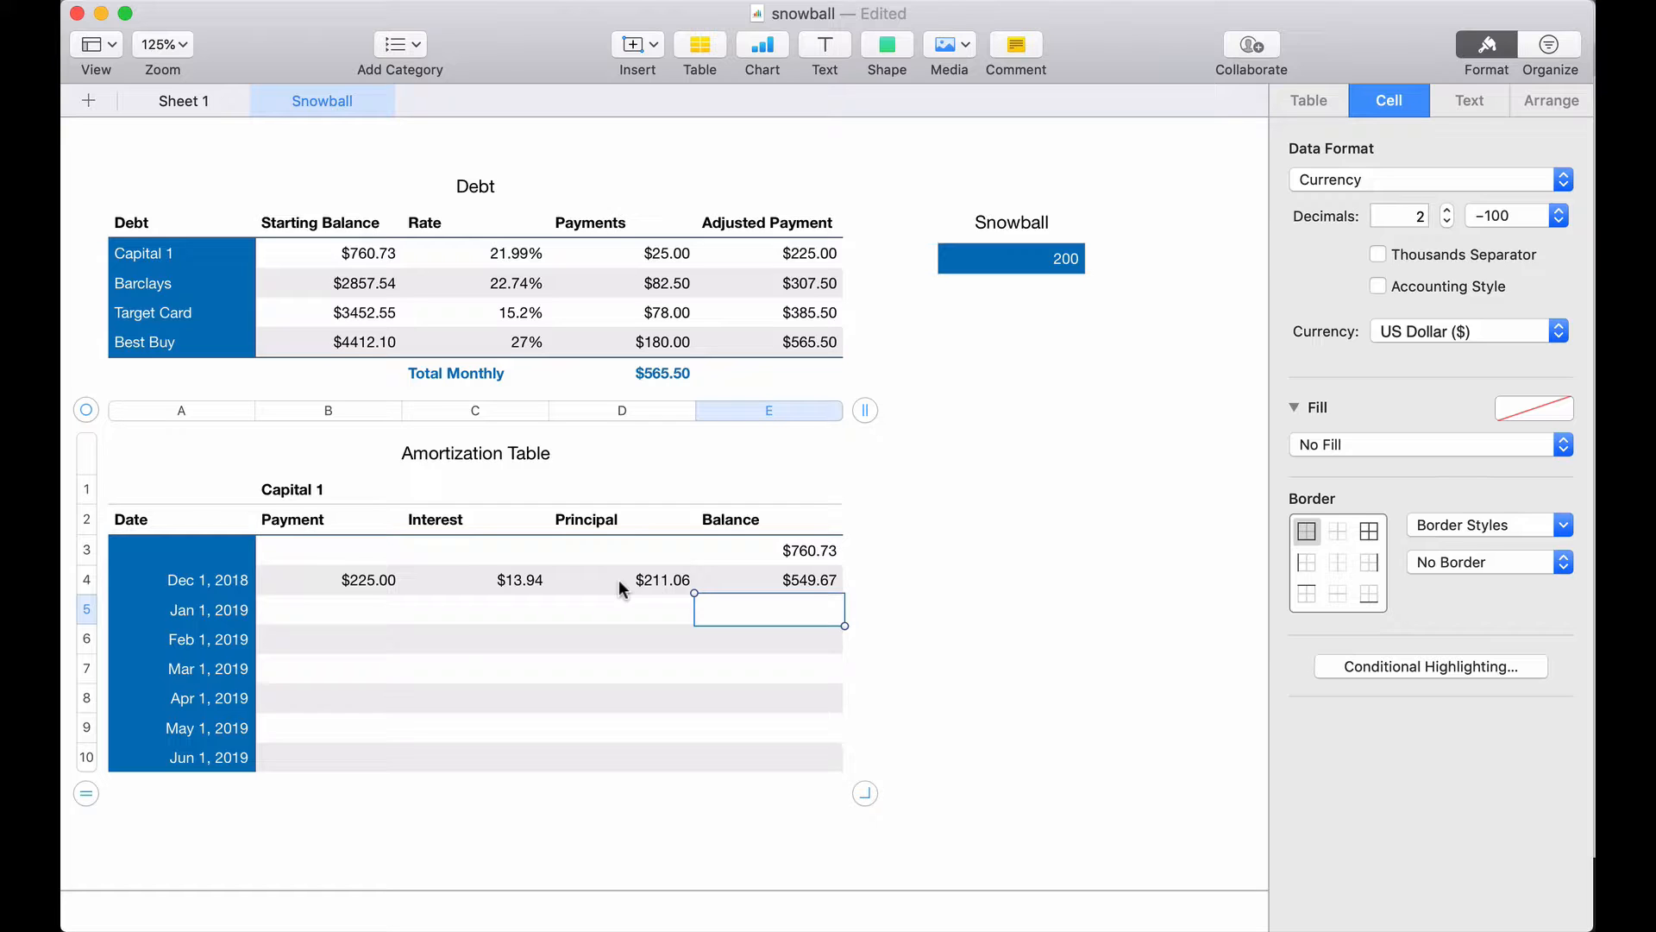
- Fill the formulas in B4:E4 down through the Jun 1, 2019 row and save the spreadsheet
{"action": "left_click", "coordinate": [373, 581]}
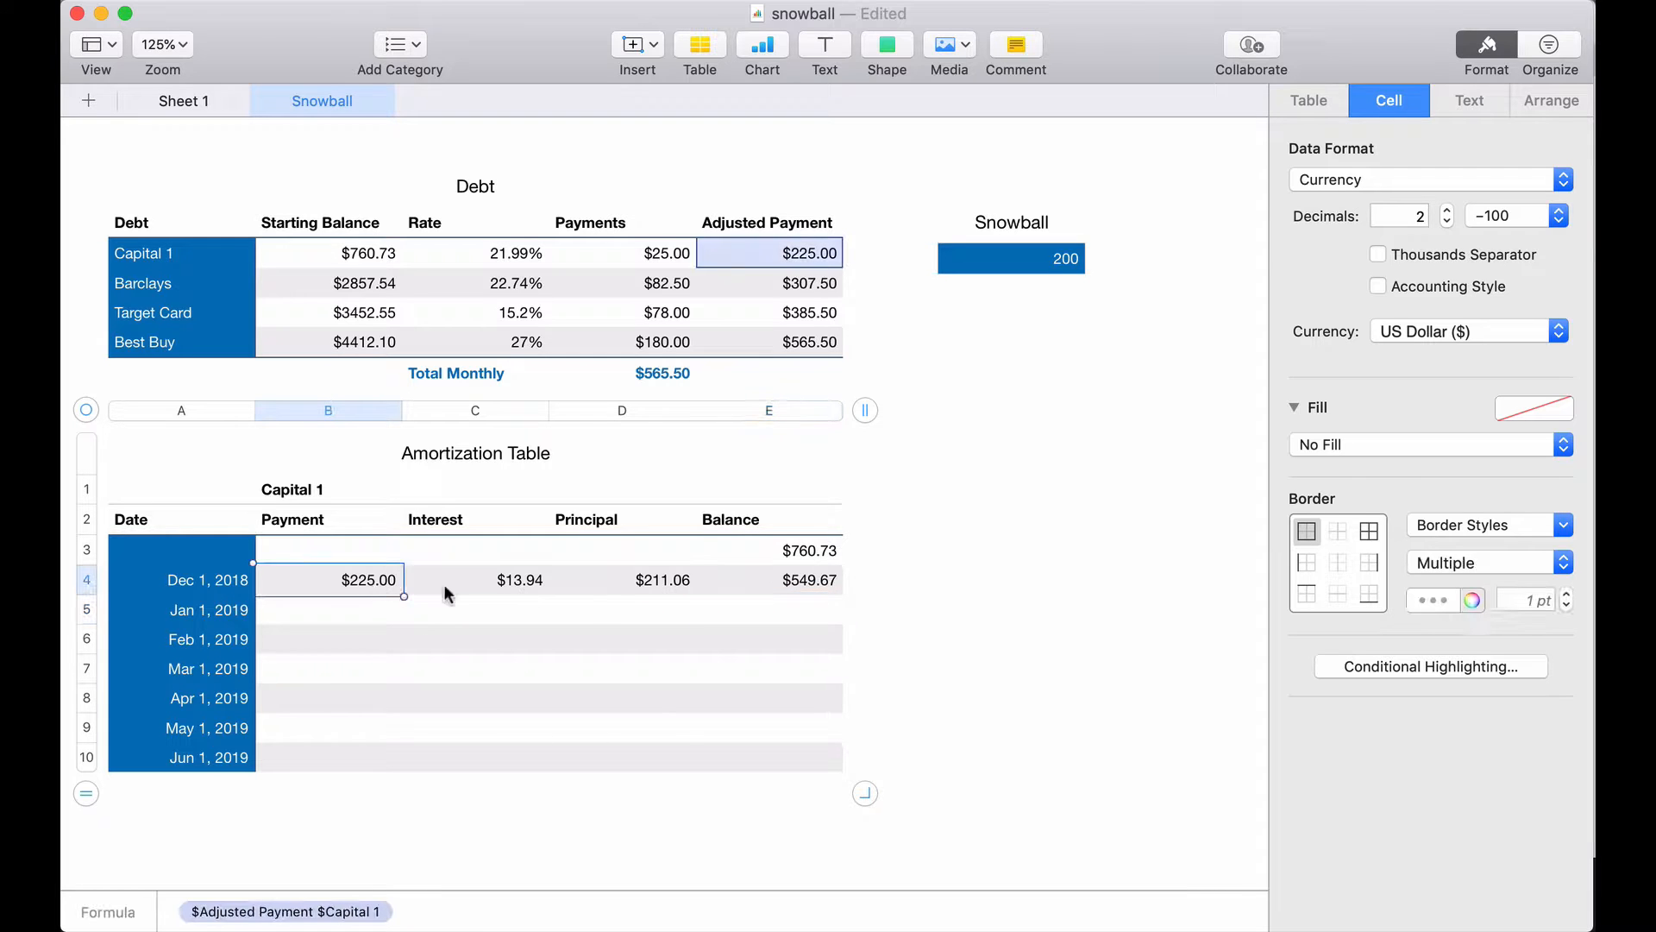
{"action": "left_click", "coordinate": [751, 576], "text": "shift"}
{"action": "left_click_drag", "start_coordinate": [549, 596], "coordinate": [533, 773]}
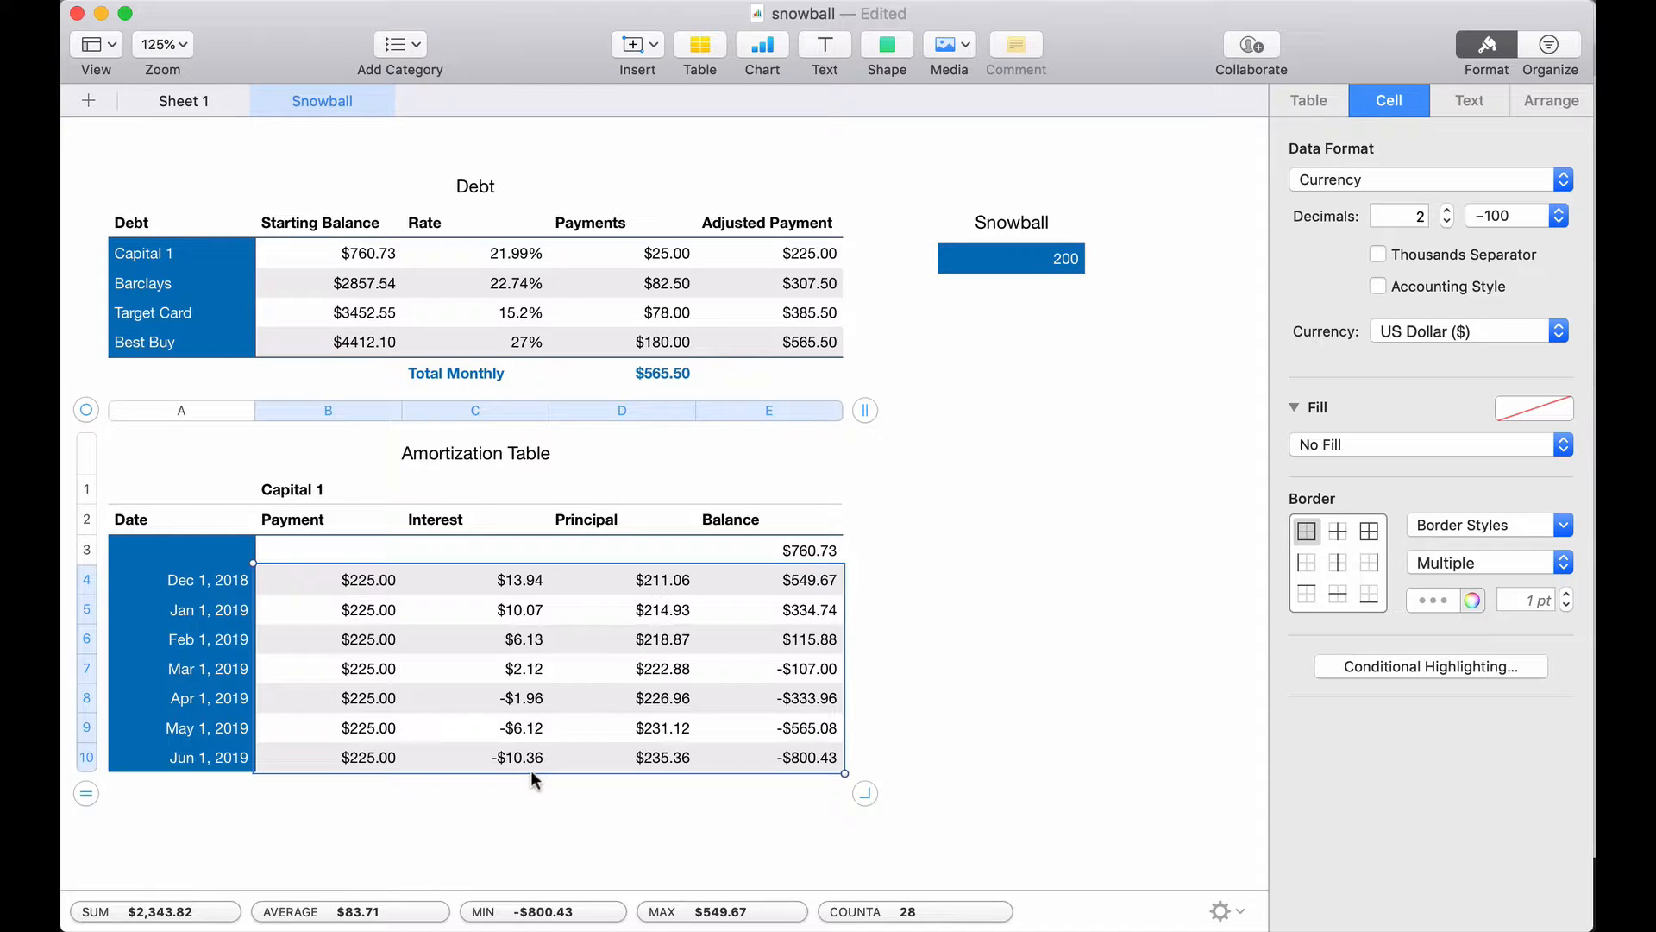
{"action": "key", "text": "super+s"}
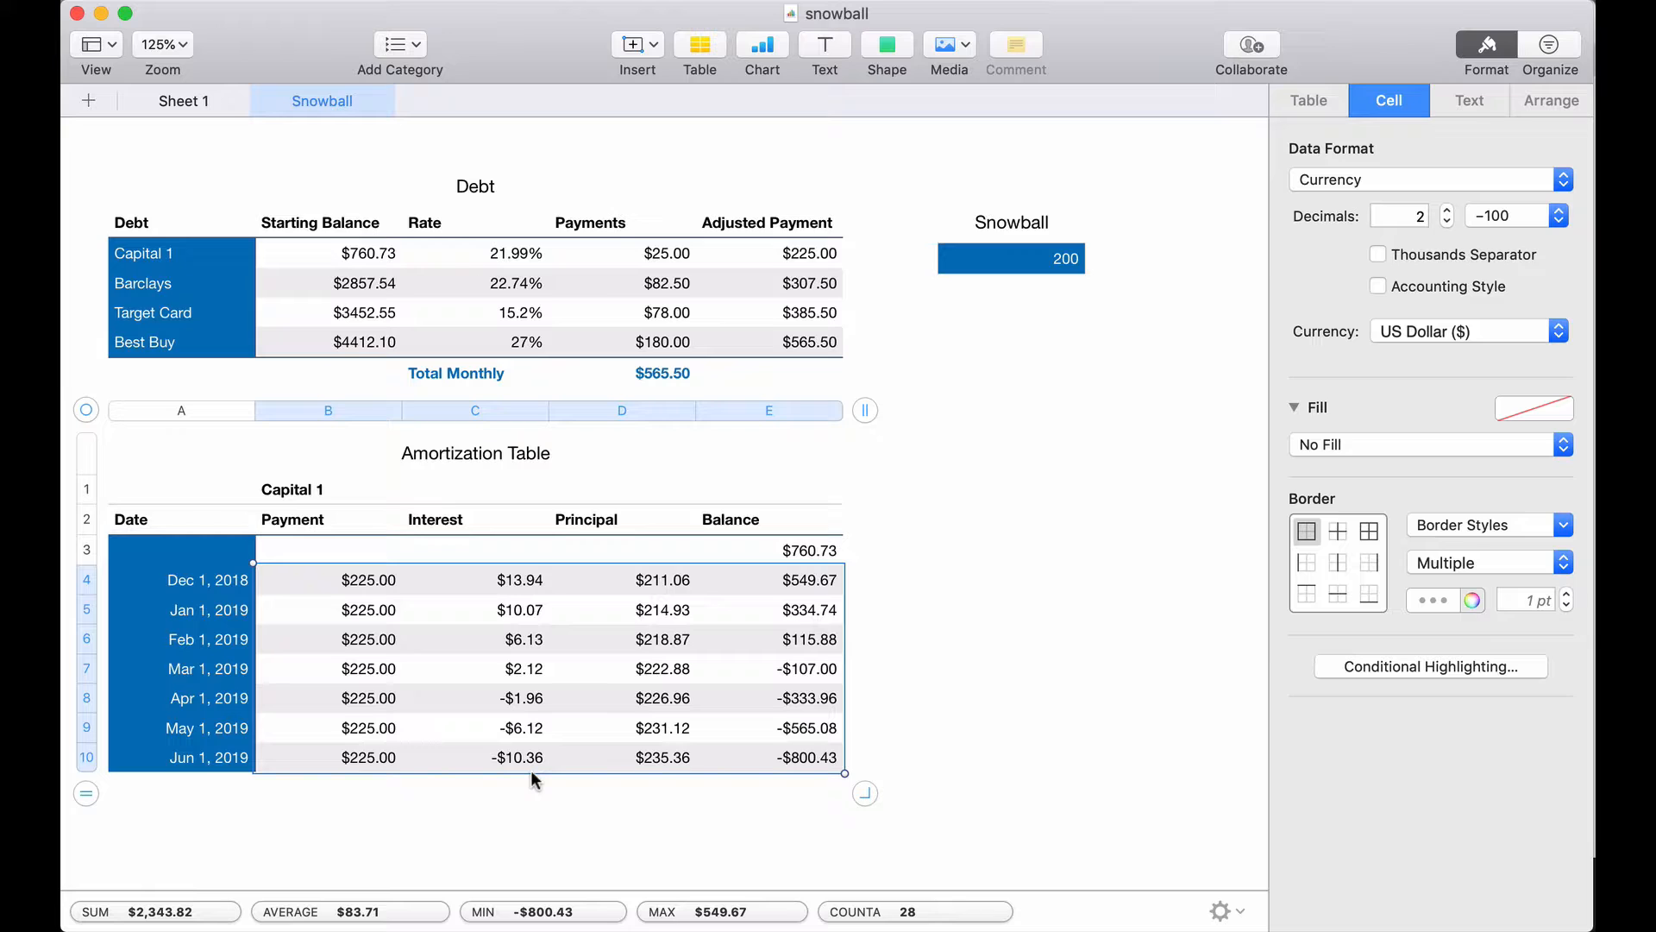
- Add a conditional highlighting rule to B4:E10 that shows numbers less than or equal to 0 in Gray Text
{"action": "left_click", "coordinate": [1334, 666]}
{"action": "left_click", "coordinate": [1377, 131]}
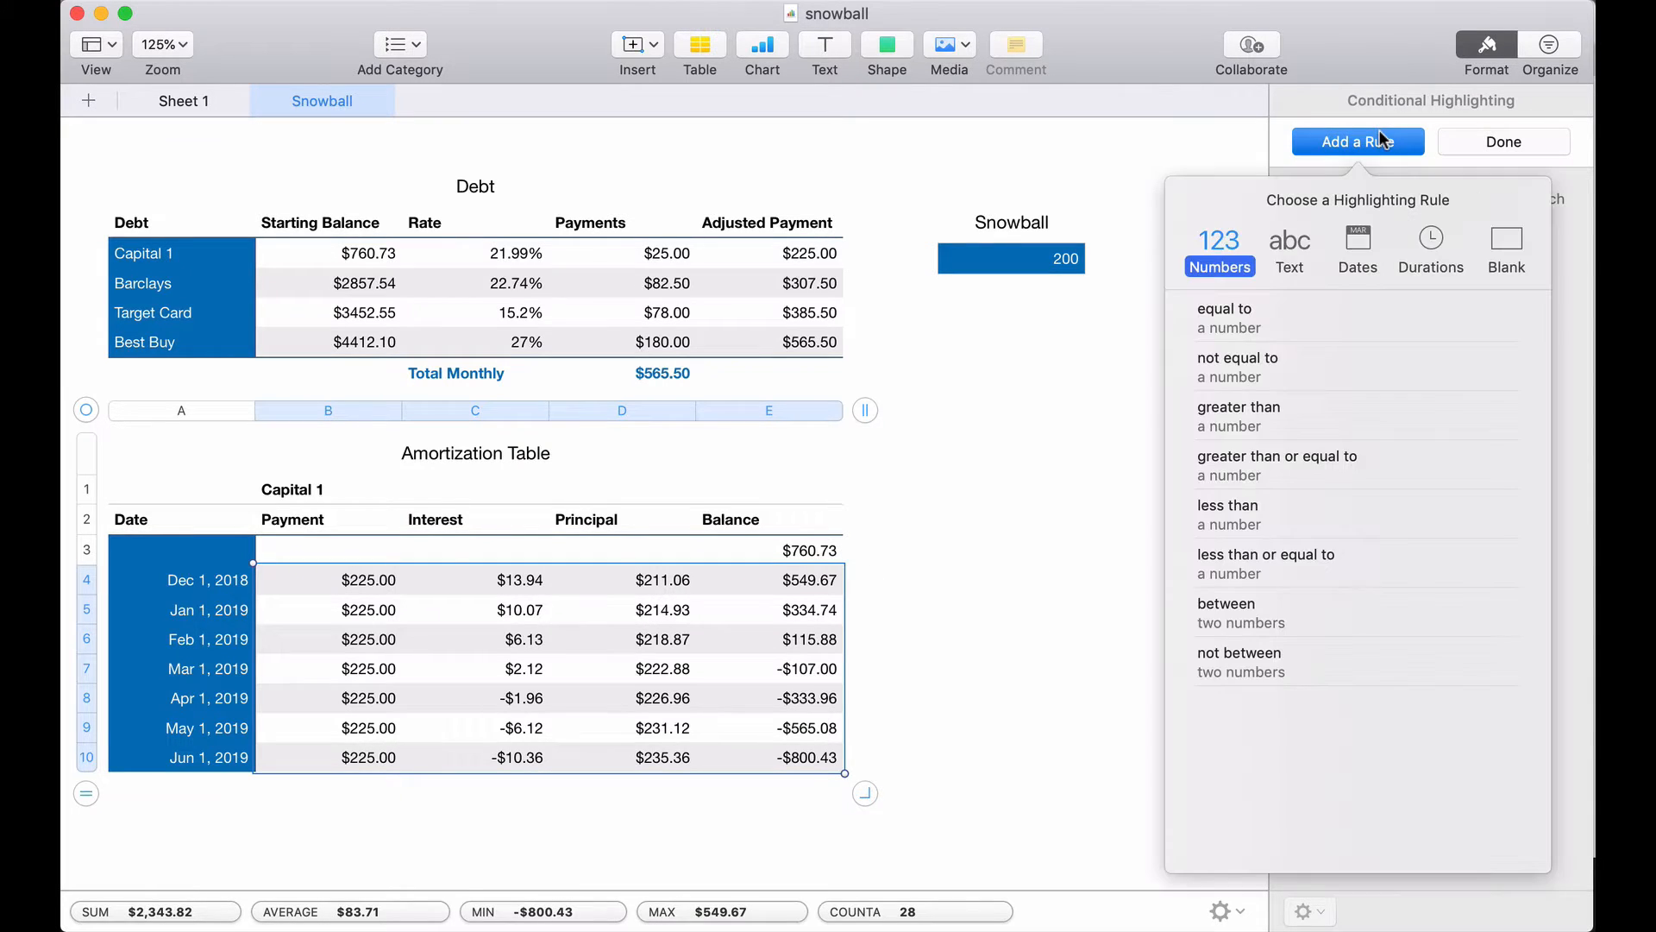
{"action": "left_click", "coordinate": [1285, 557]}
{"action": "type", "text": "0"}
{"action": "left_click", "coordinate": [1362, 311]}
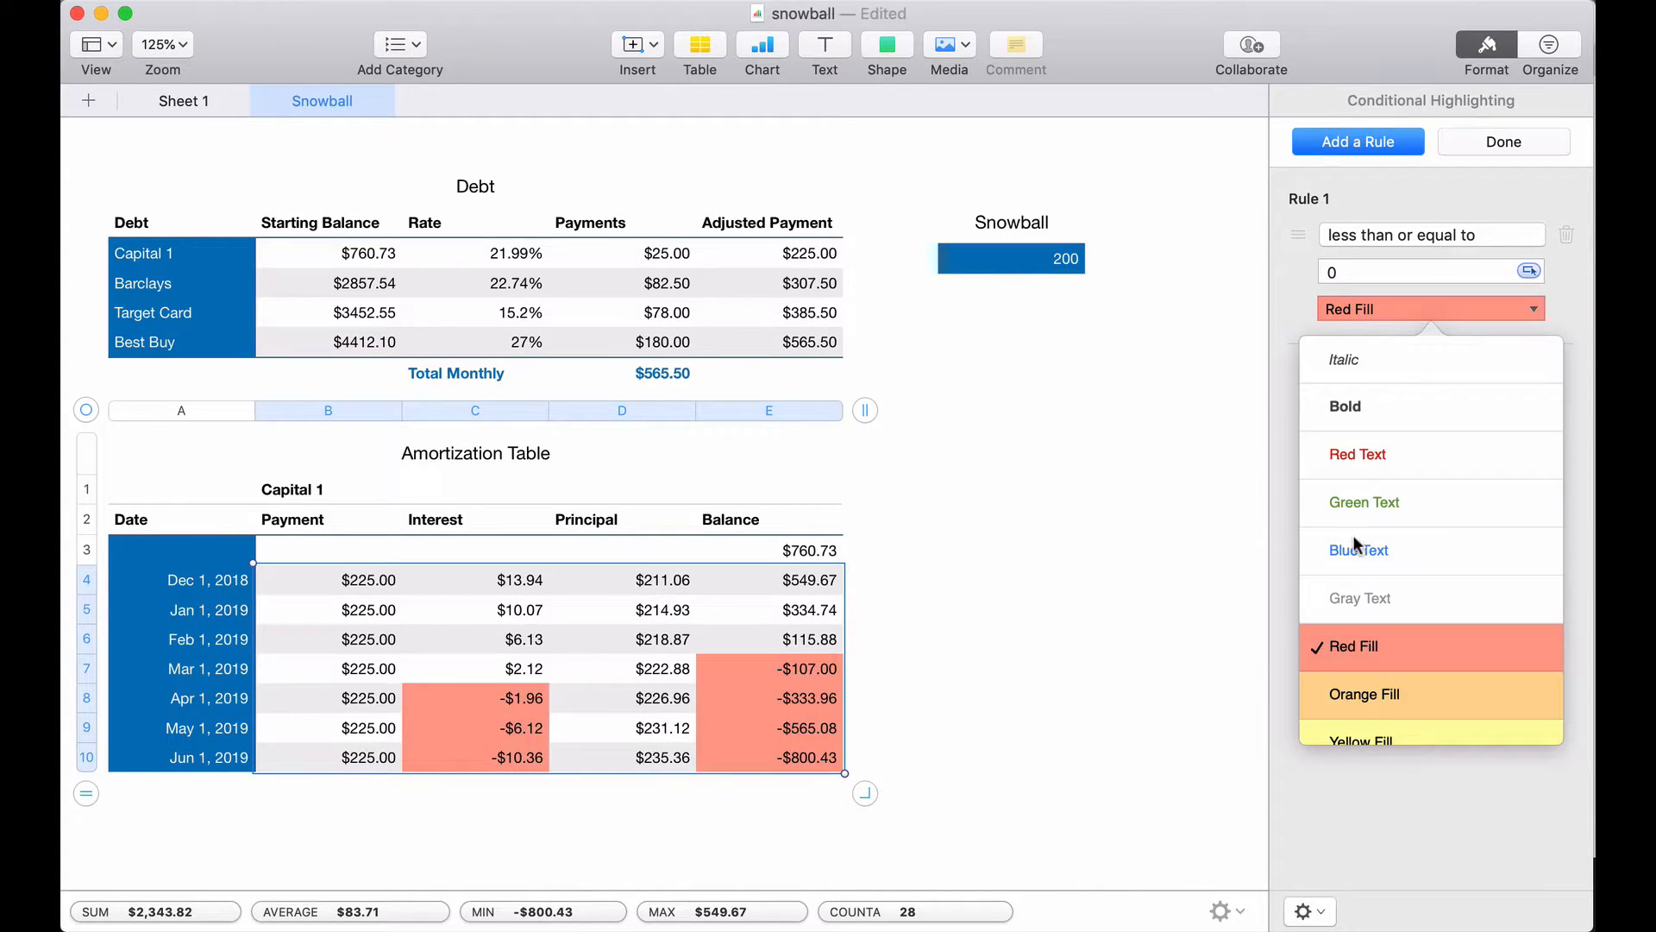
{"action": "left_click", "coordinate": [1352, 599]}
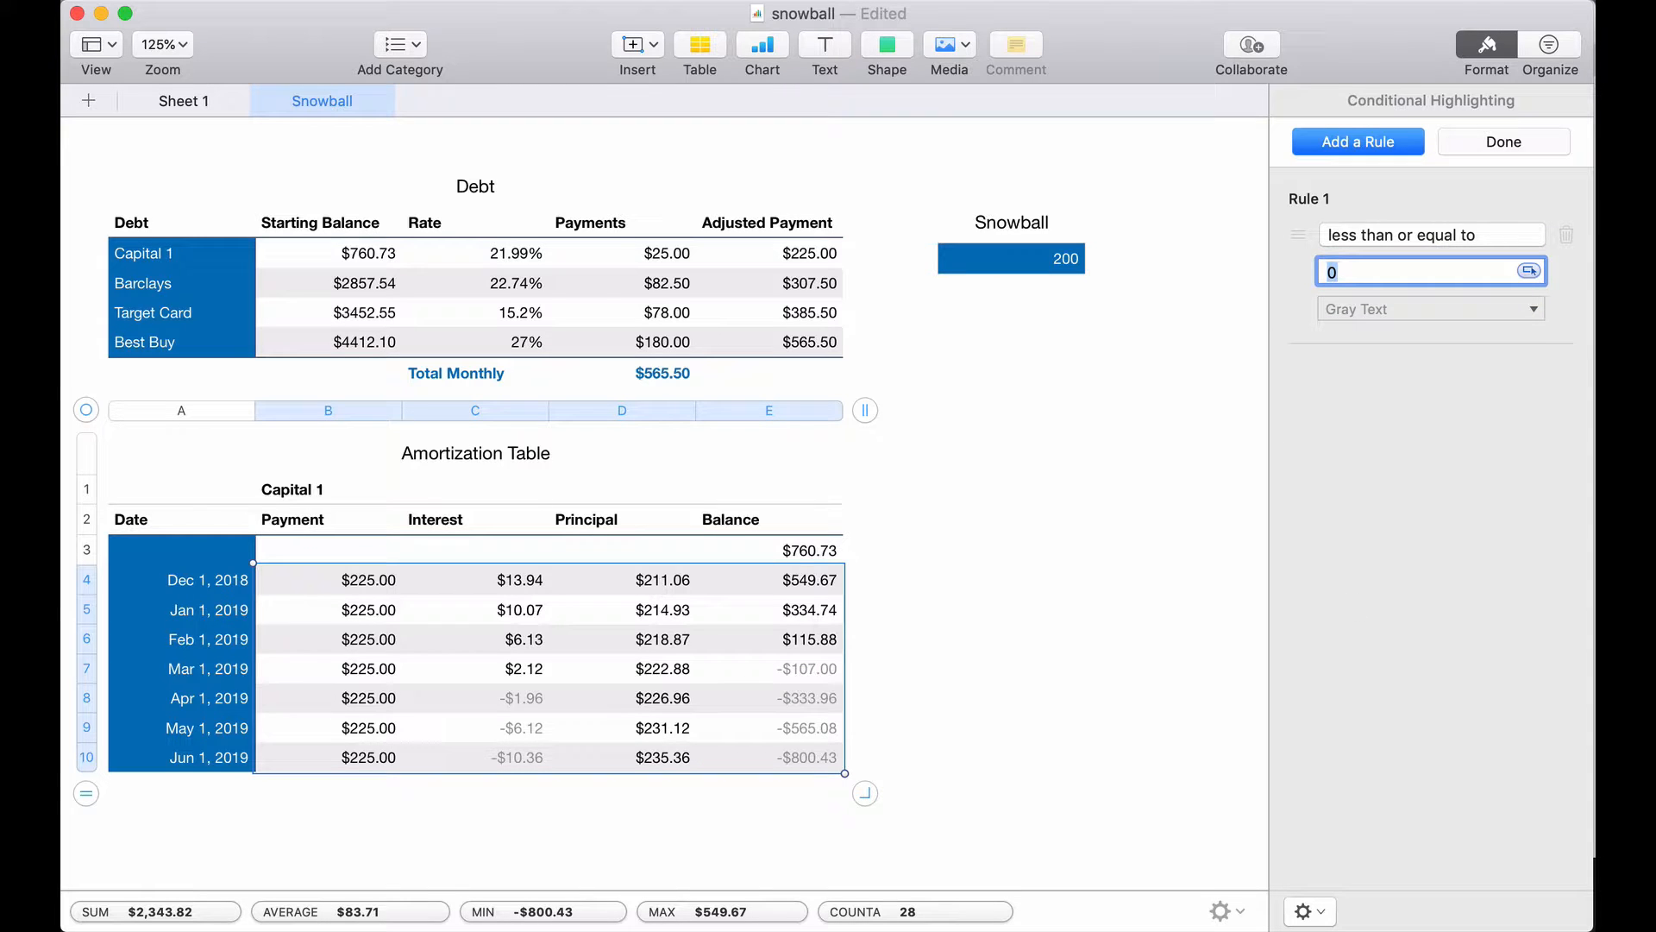
{"action": "left_click", "coordinate": [1478, 142]}
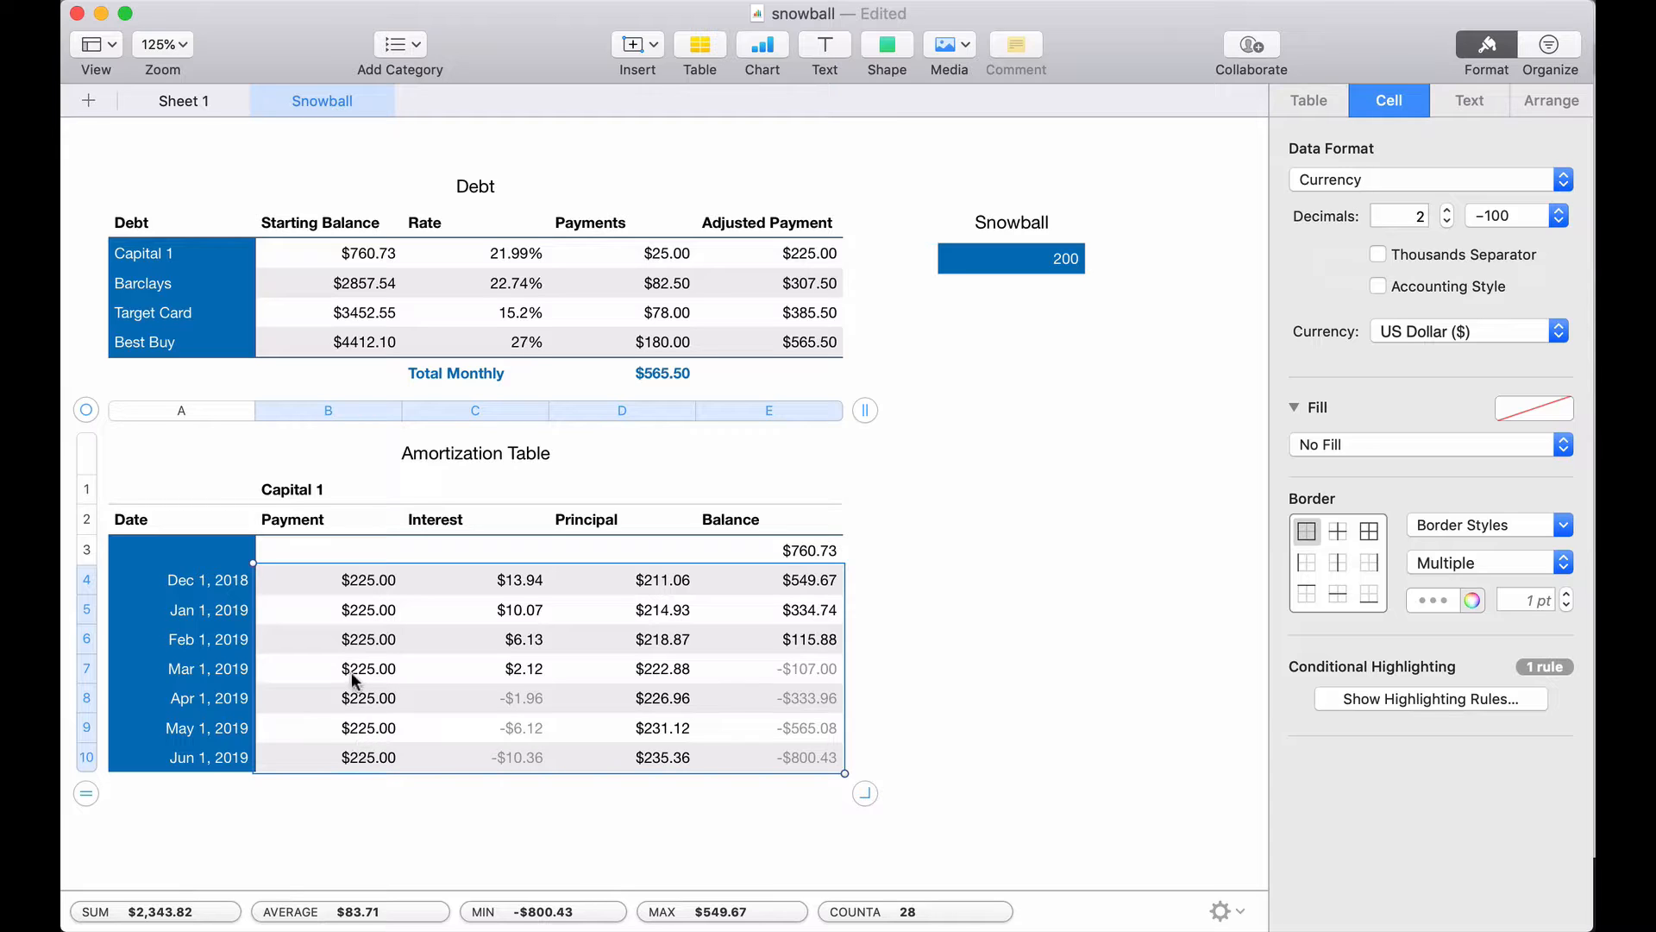
{"action": "left_click", "coordinate": [383, 677]}
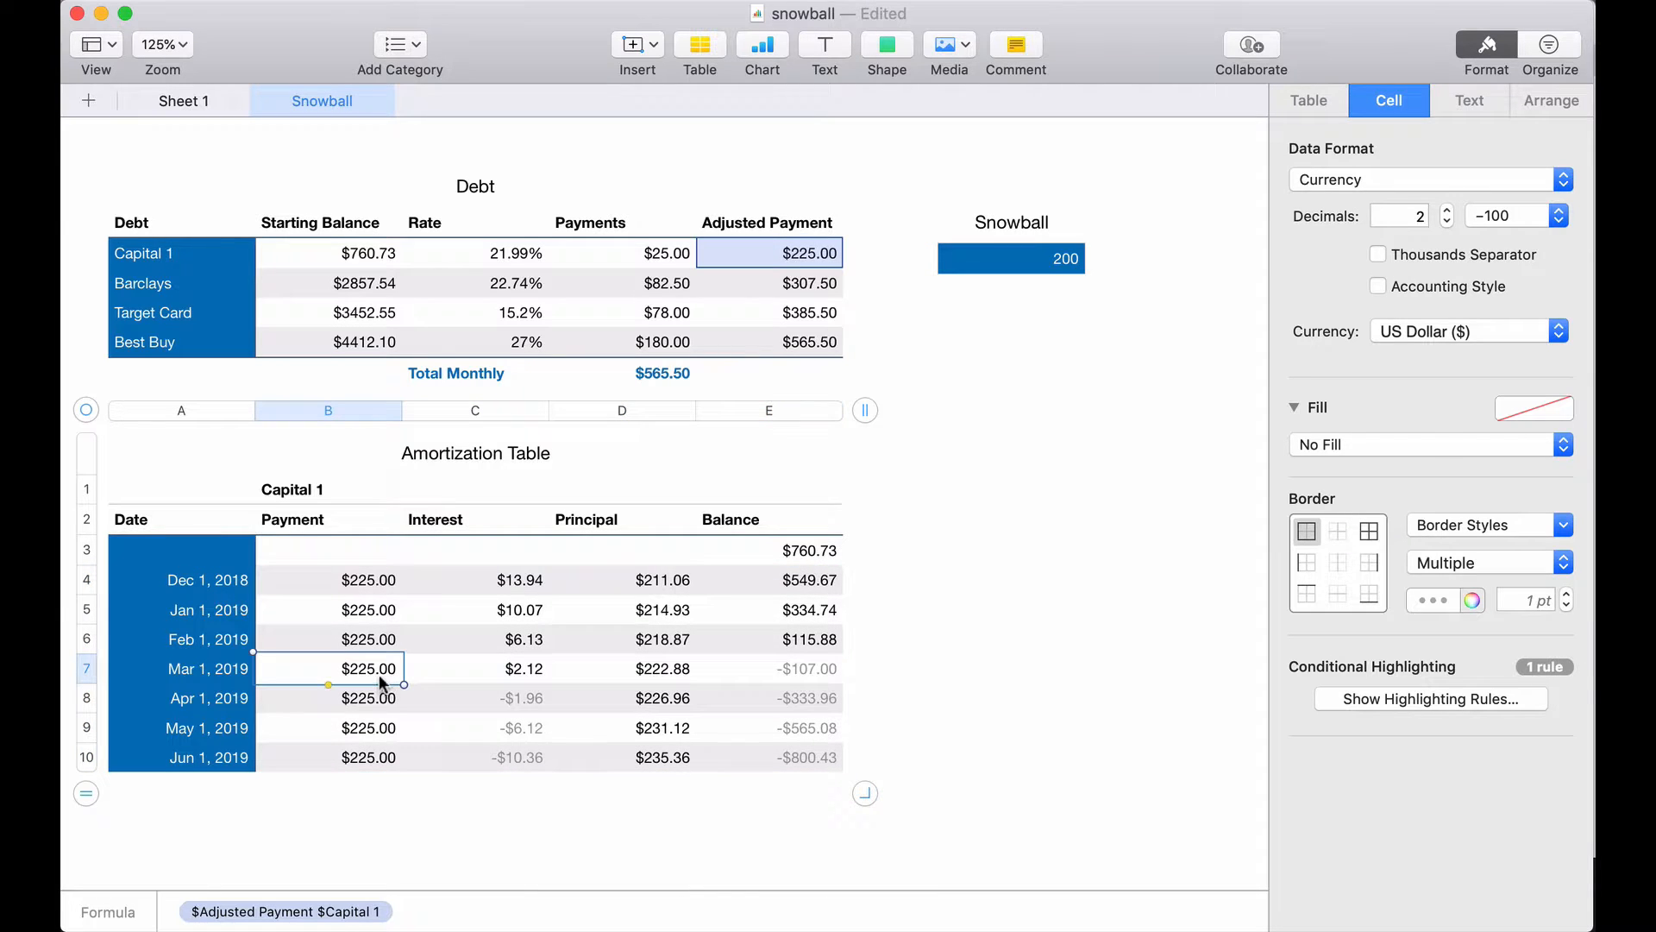
{"action": "double_click", "coordinate": [380, 675]}
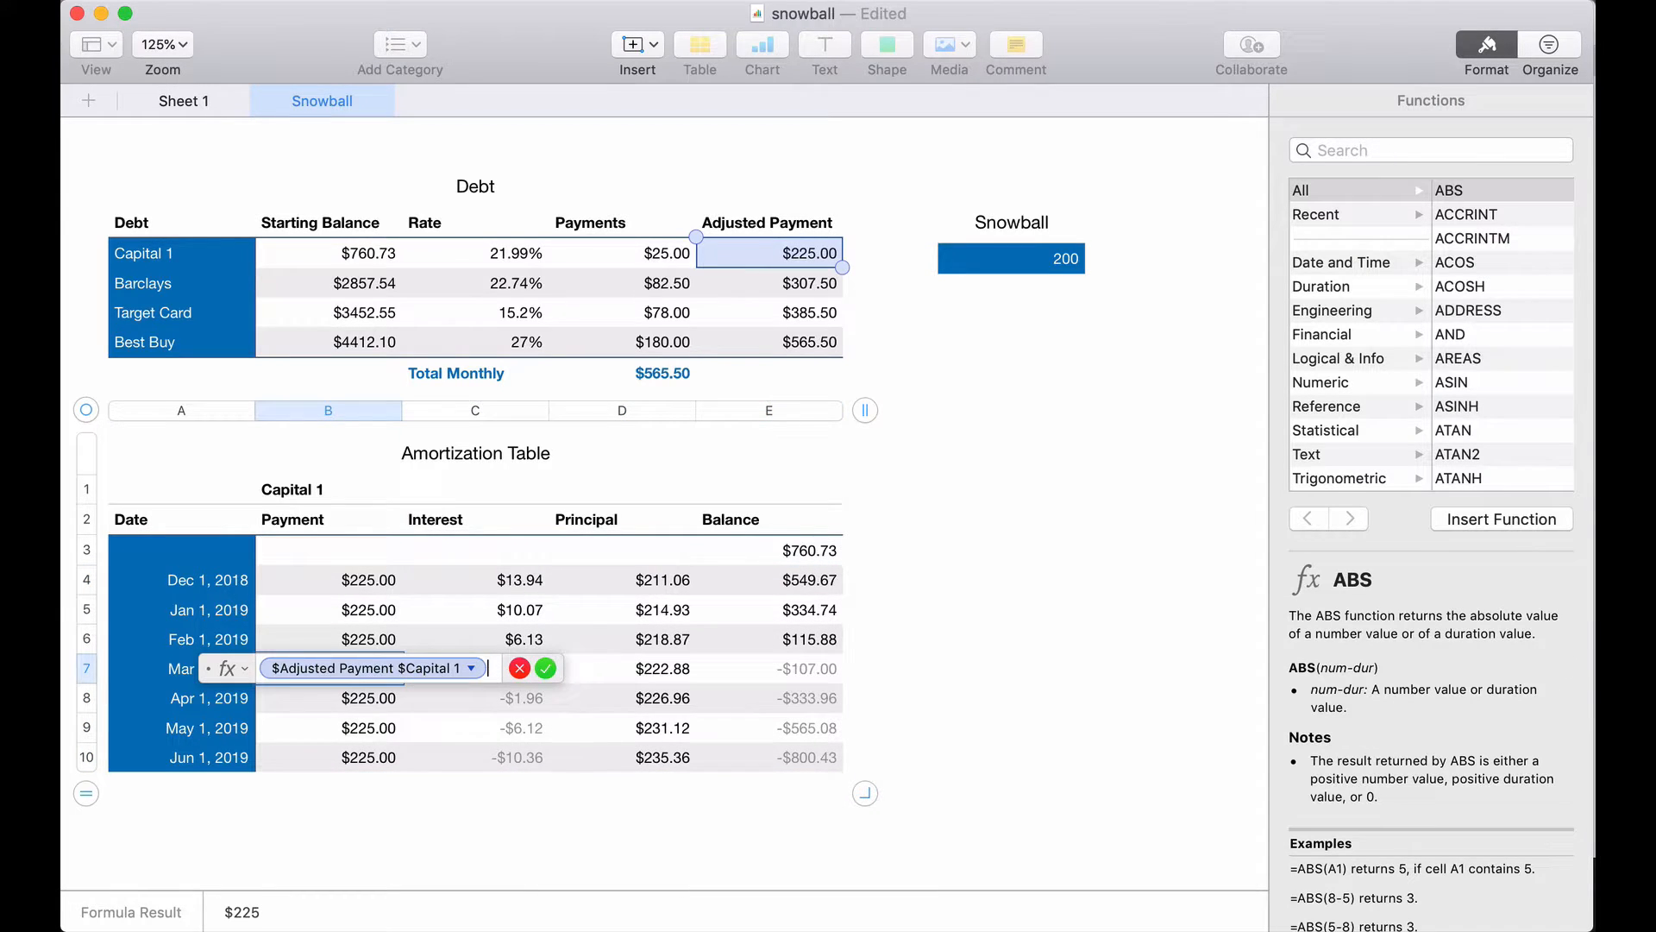
{"action": "key", "text": "BackSpace"}
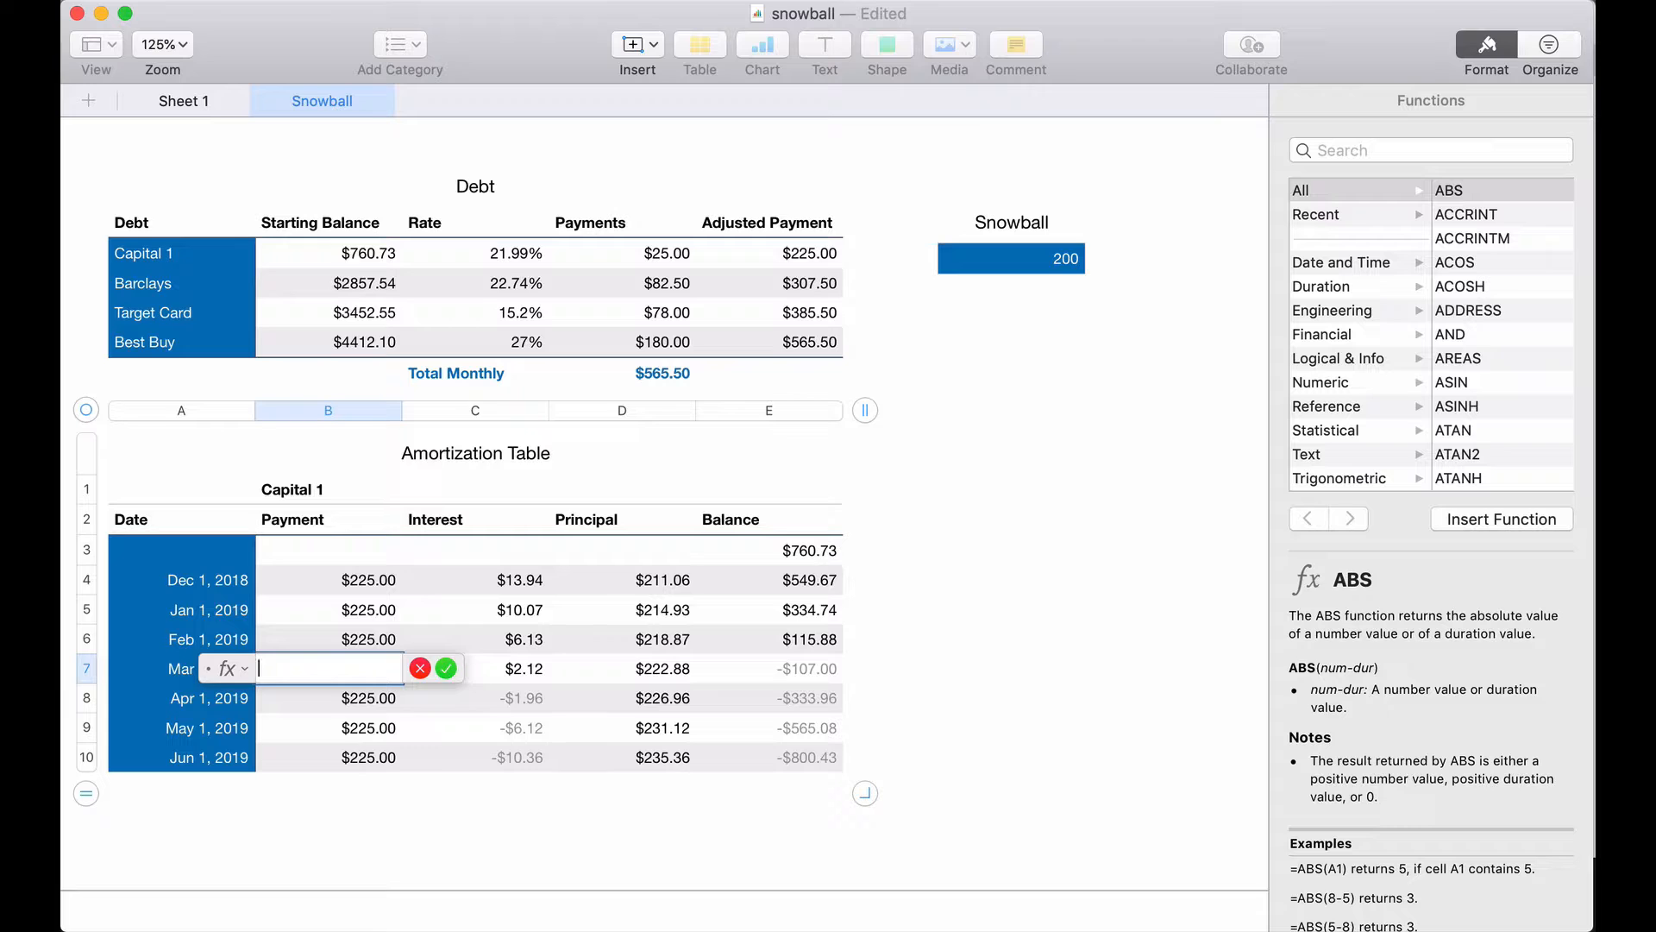
{"action": "type", "text": "if"}
{"action": "key", "text": "Return"}
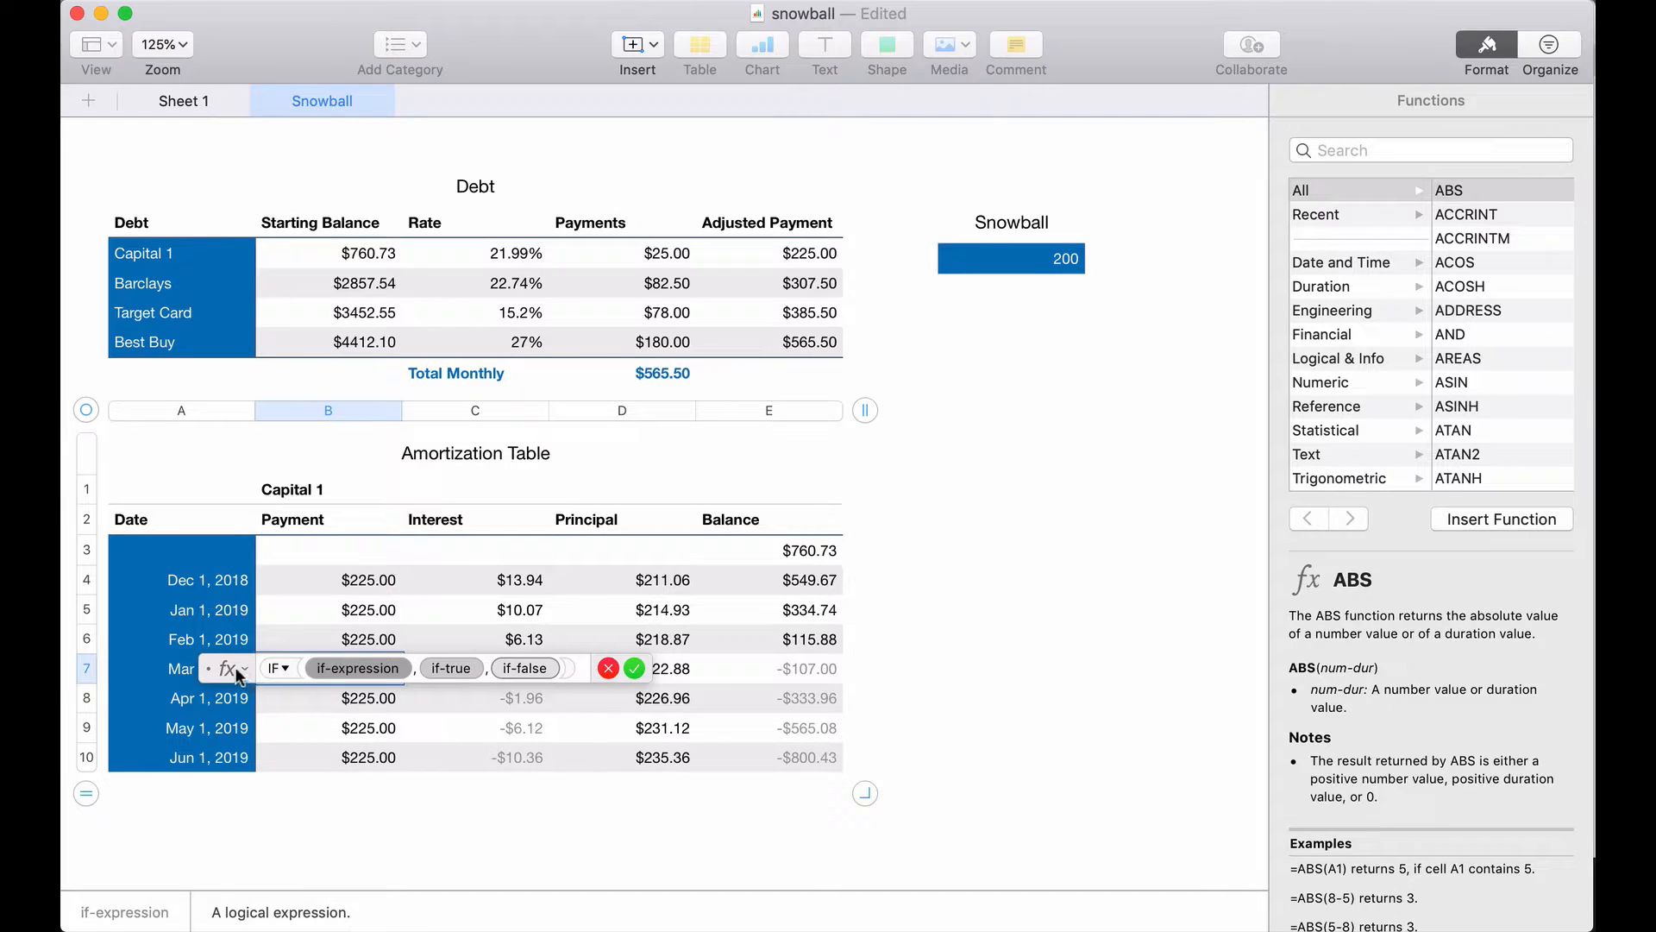
{"action": "left_click_drag", "start_coordinate": [235, 668], "coordinate": [275, 729]}
{"action": "left_click", "coordinate": [491, 729]}
{"action": "left_click", "coordinate": [404, 729]}
{"action": "left_click", "coordinate": [785, 636]}
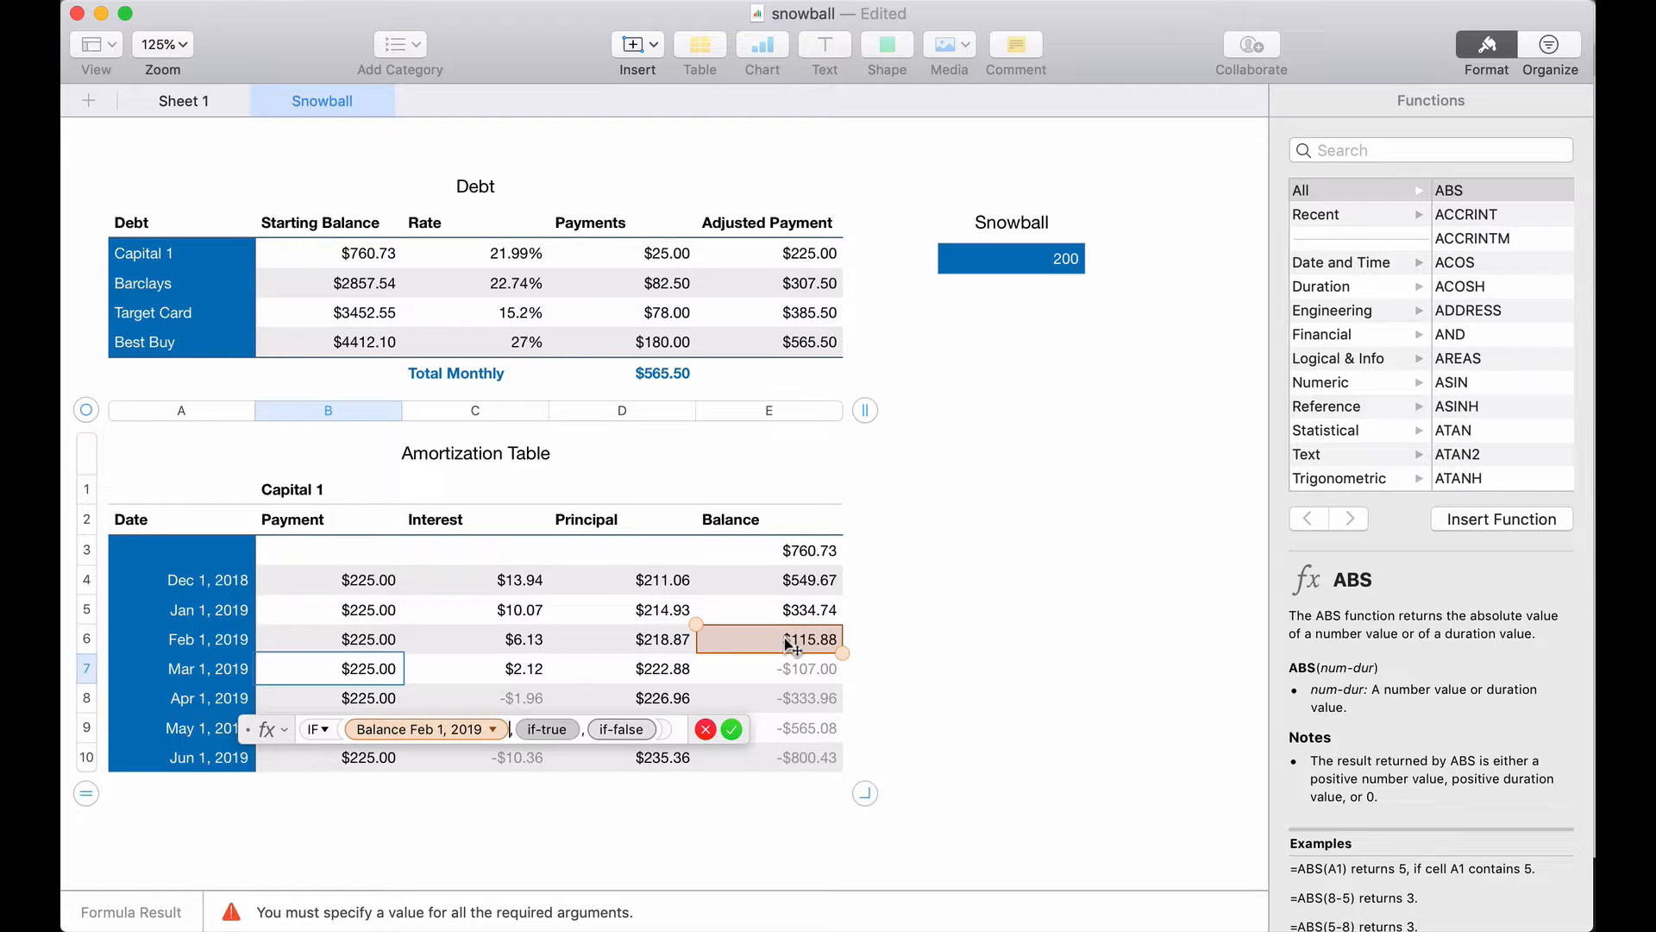
{"action": "left_click", "coordinate": [804, 250]}
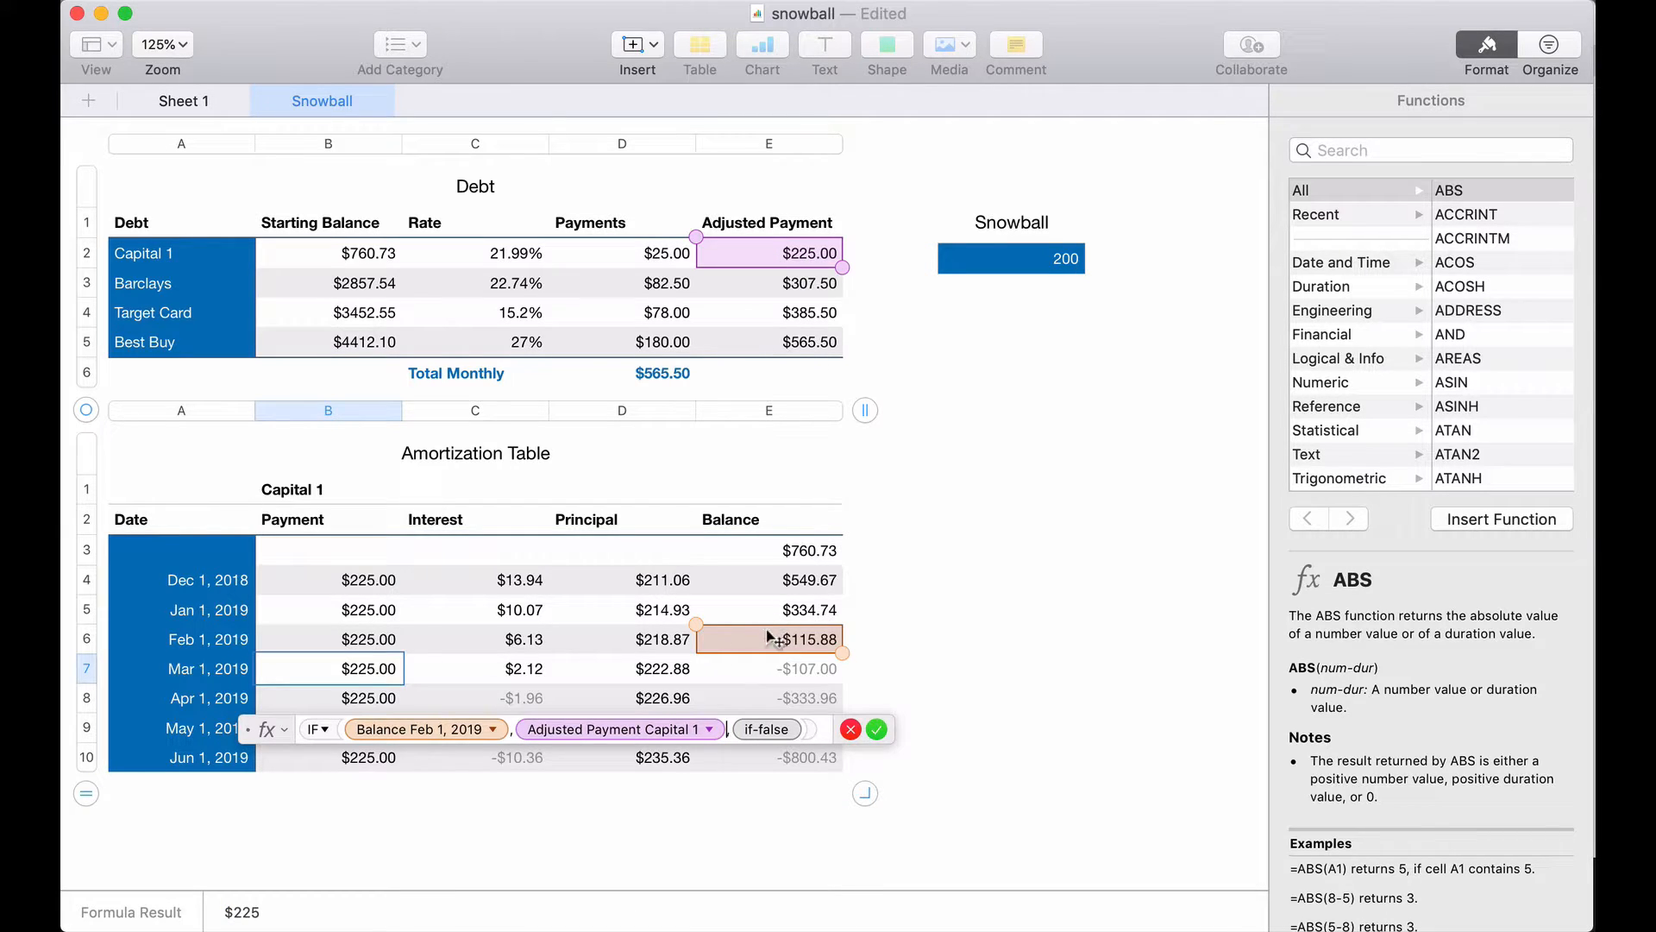
{"action": "left_click", "coordinate": [849, 729]}
- Replace the Mar 1, 2019 Payment formula in B7 with an IF testing whether the Feb 1, 2019 Balance is less than Capital 1's Adjusted Payment
{"action": "double_click", "coordinate": [377, 667]}
{"action": "key", "text": "BackSpace"}
{"action": "key", "text": "BackSpace"}
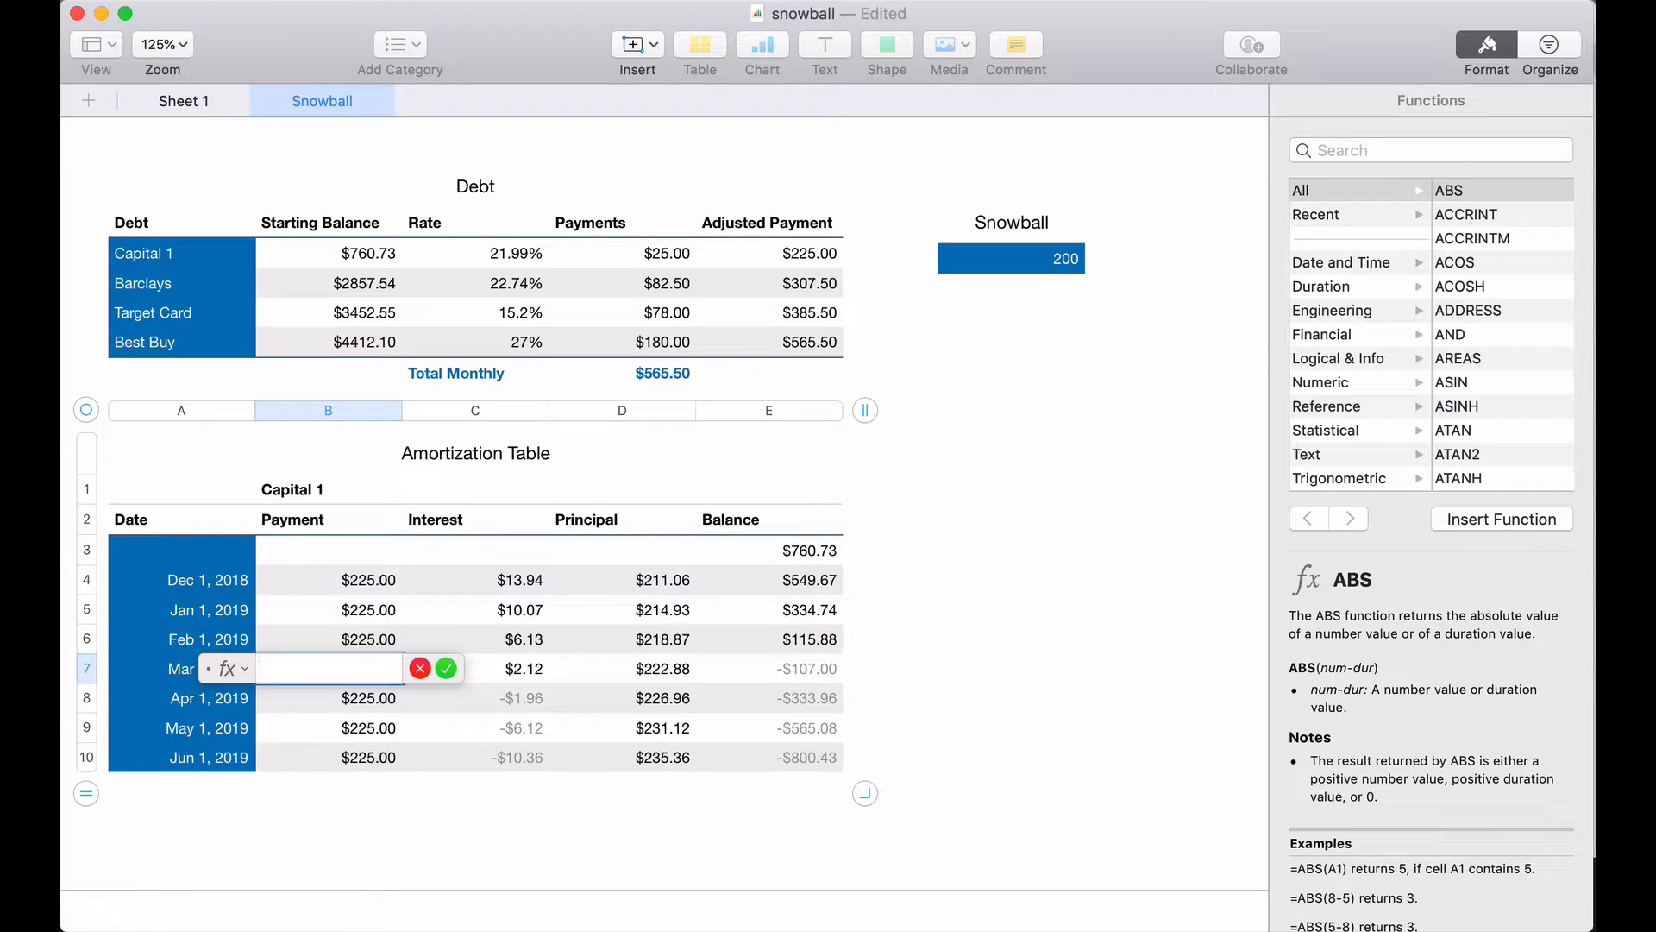
{"action": "type", "text": "if"}
{"action": "key", "text": "Return"}
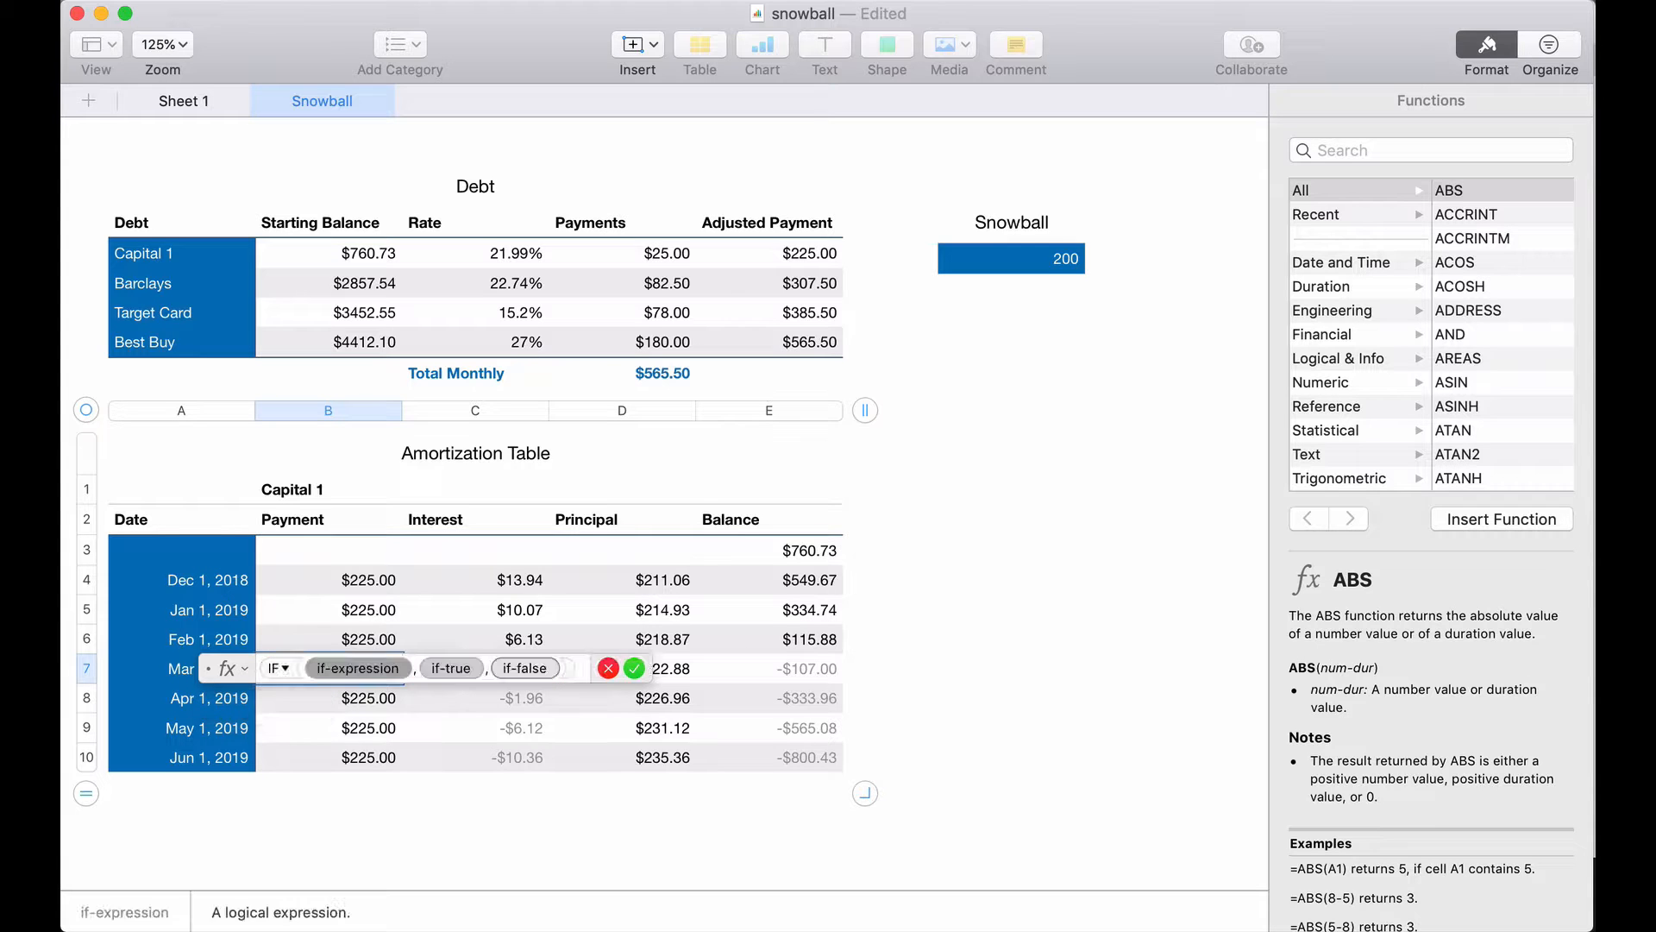
{"action": "left_click_drag", "start_coordinate": [233, 670], "coordinate": [288, 755]}
{"action": "left_click", "coordinate": [408, 751]}
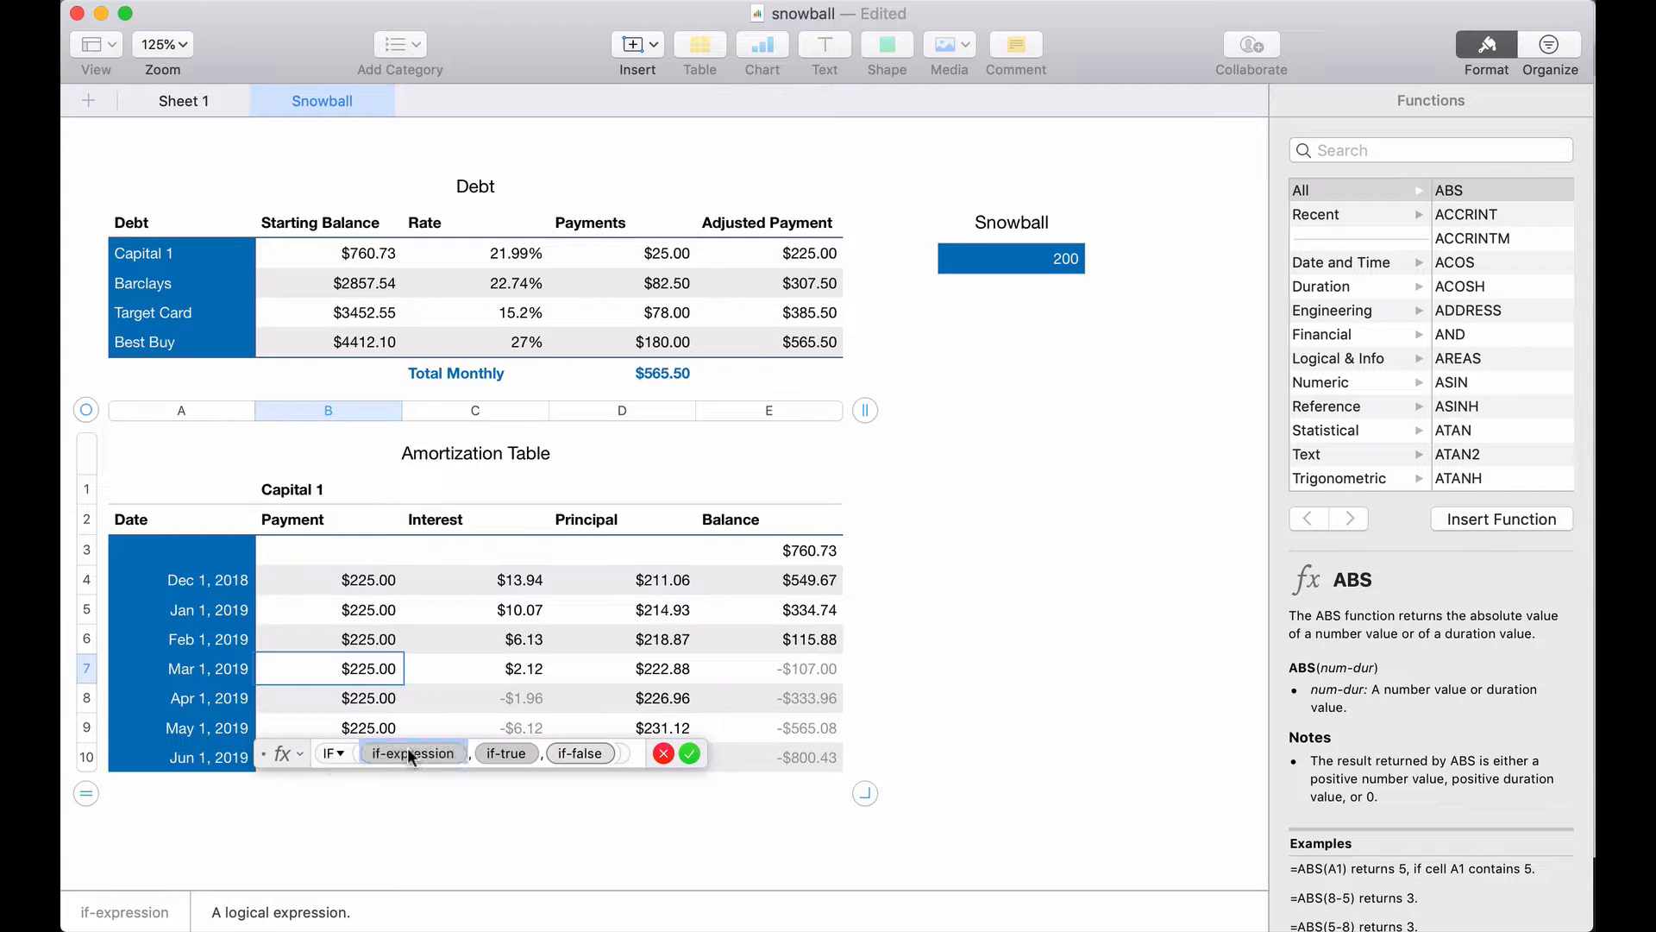
{"action": "left_click", "coordinate": [768, 641]}
{"action": "type", "text": "<"}
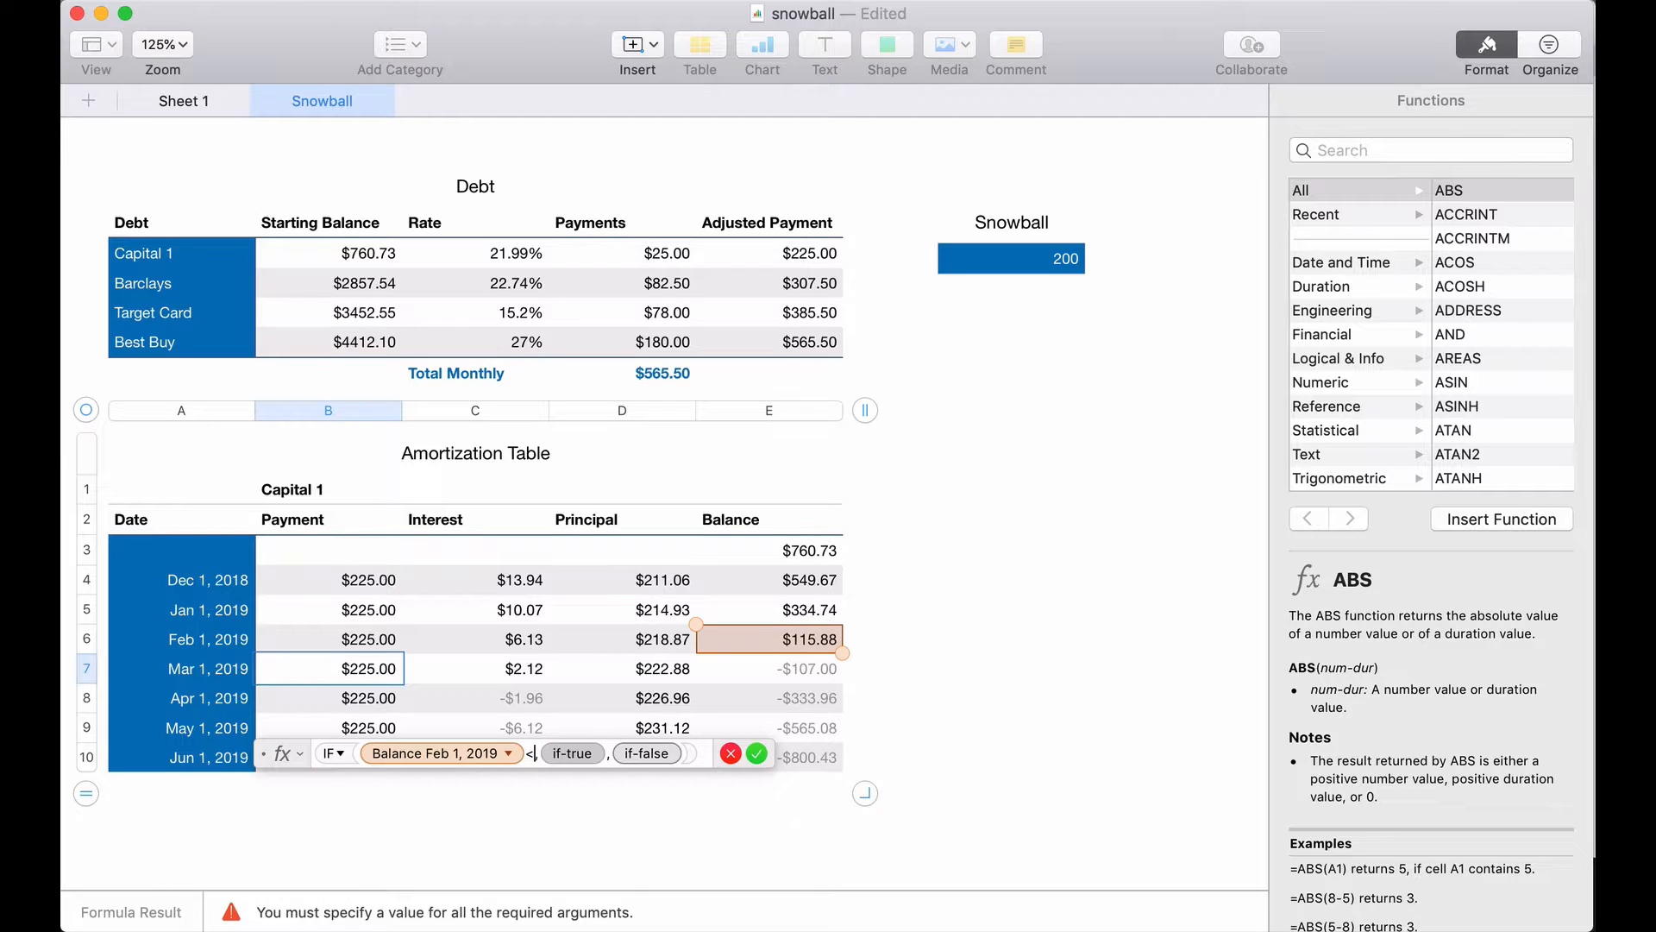
{"action": "left_click", "coordinate": [800, 252]}
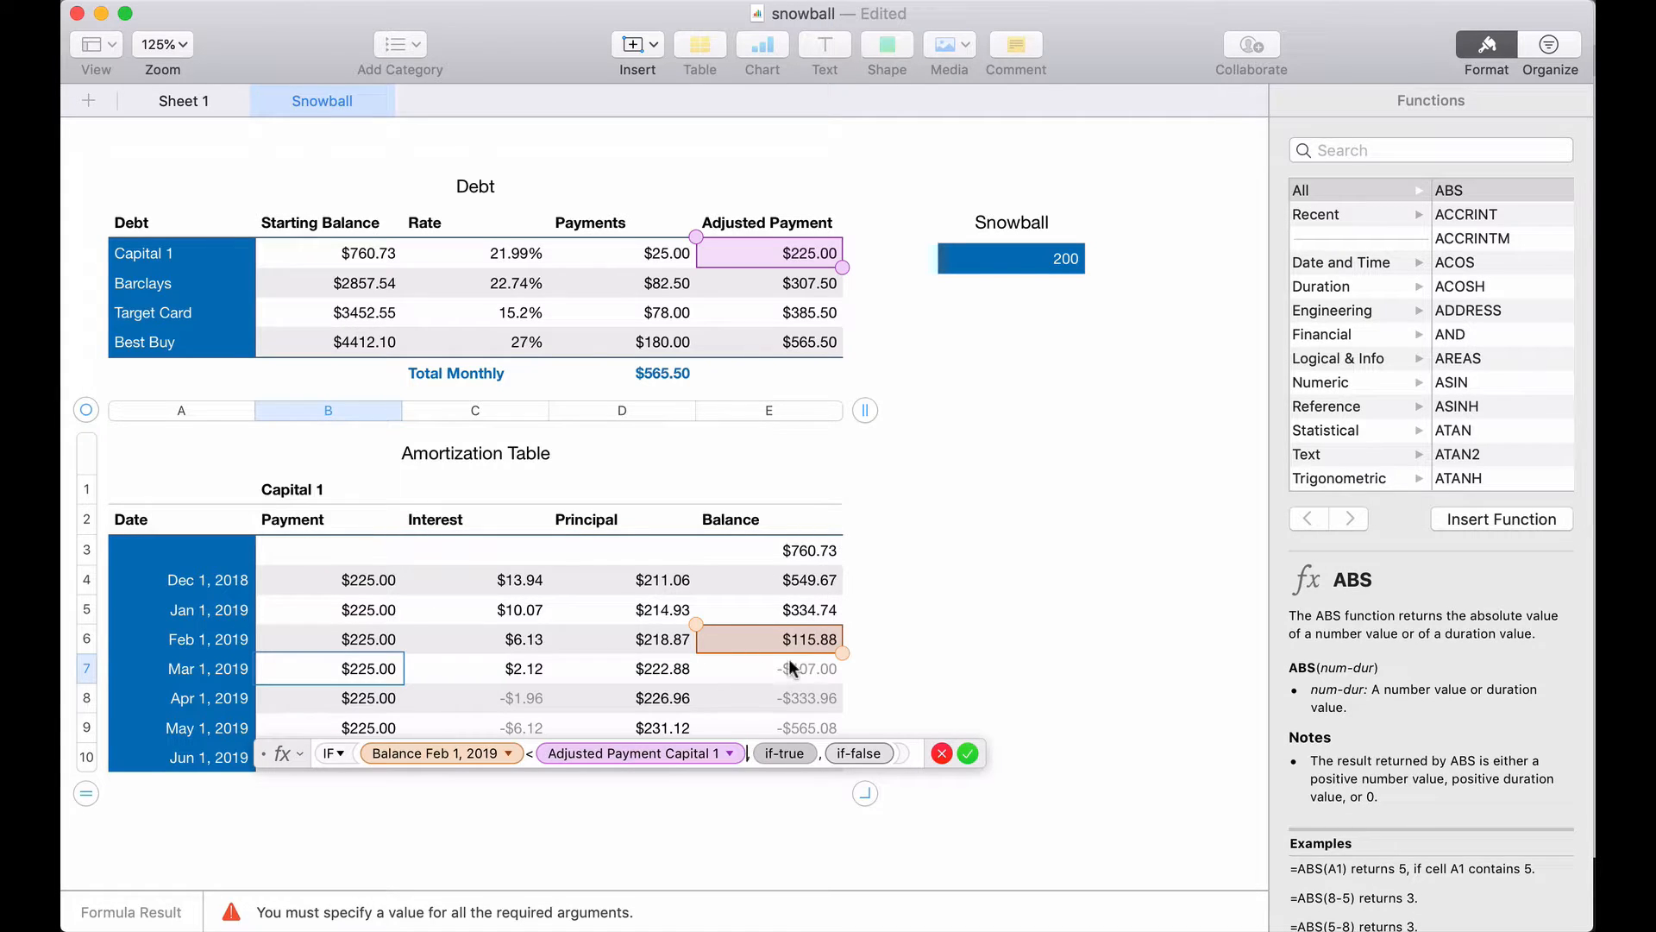
- Preserve both row and column of the Adjusted Payment reference in the B7 IF condition
{"action": "left_click", "coordinate": [860, 753]}
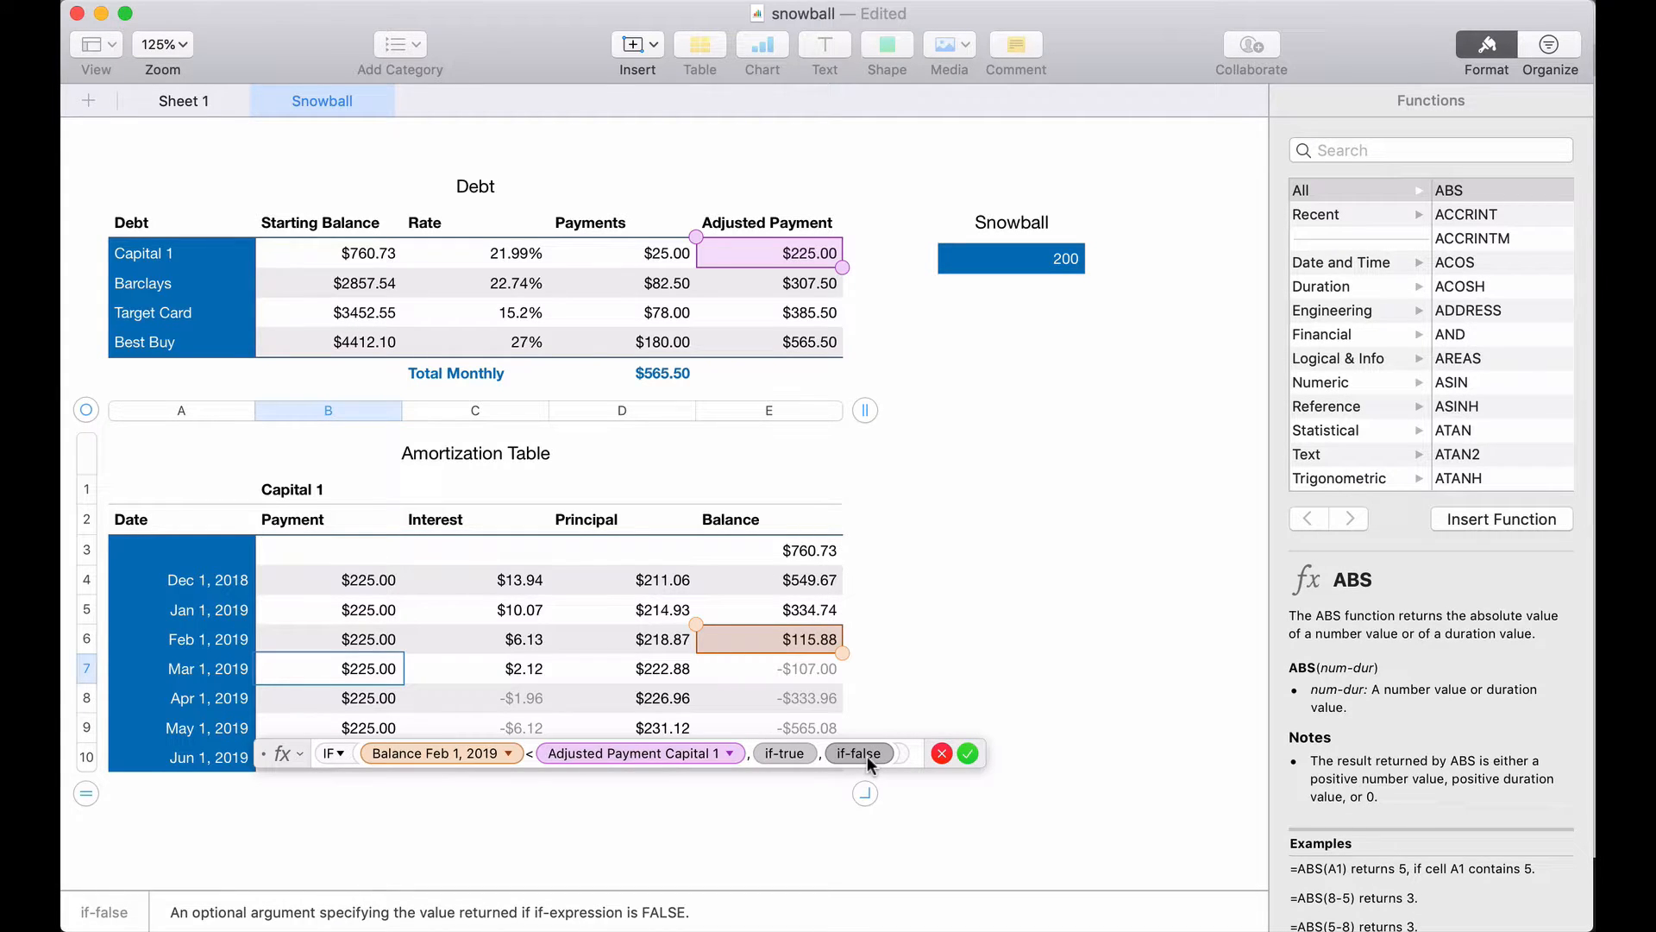
{"action": "left_click", "coordinate": [729, 754]}
{"action": "left_click", "coordinate": [617, 584]}
{"action": "left_click", "coordinate": [610, 612]}
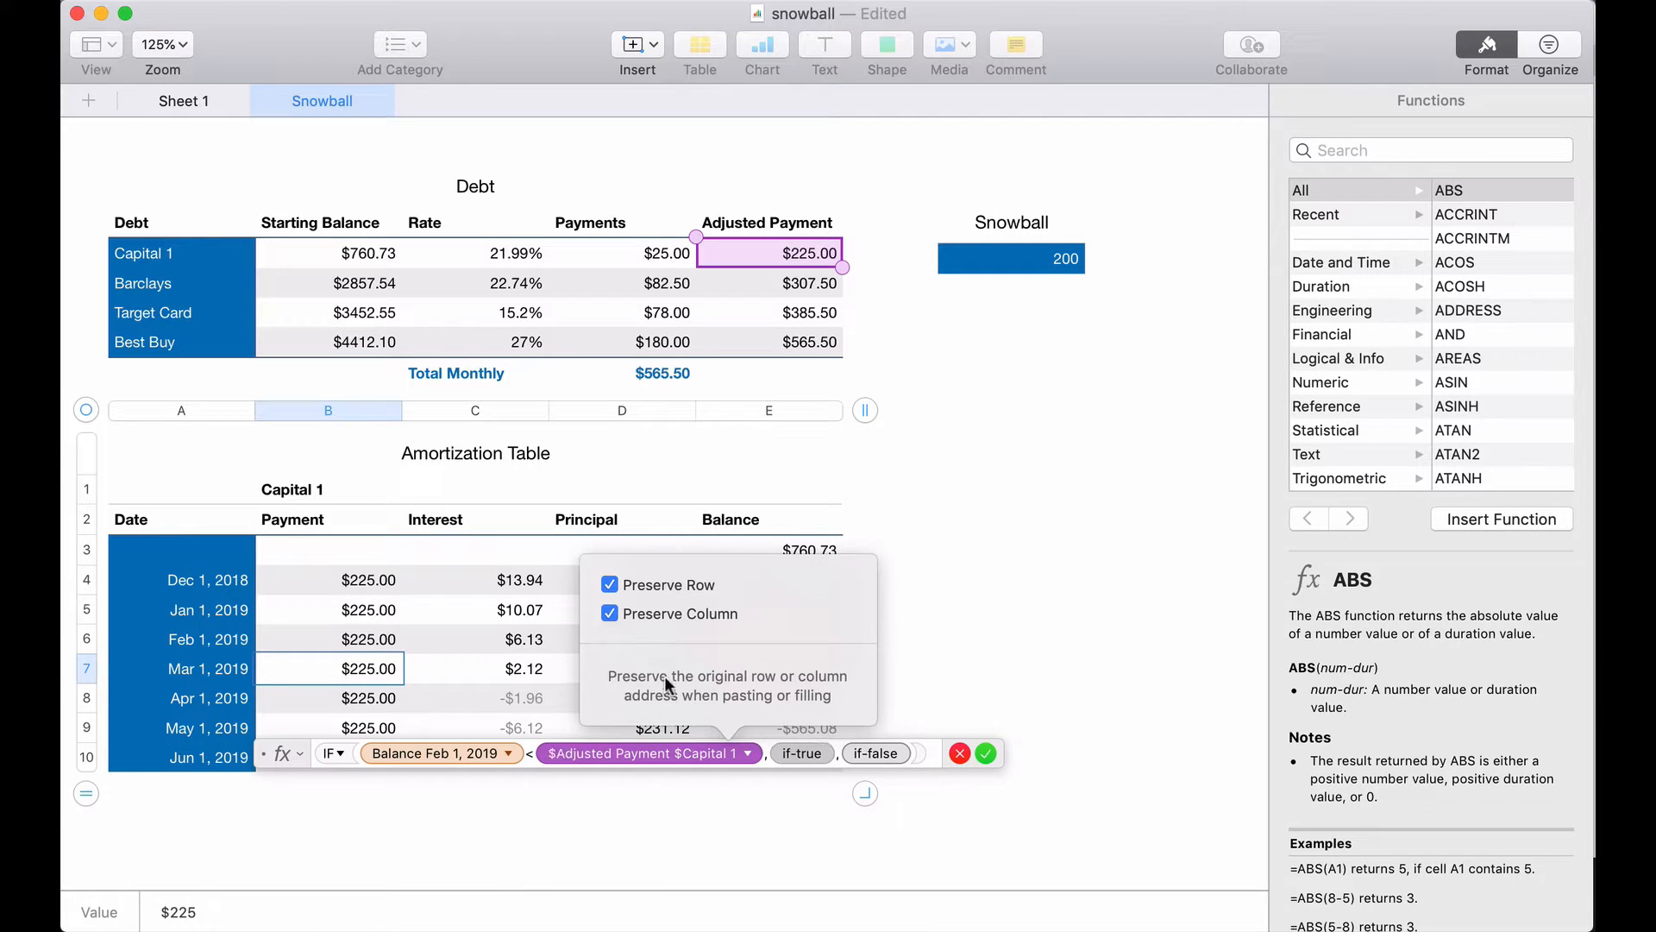
{"action": "left_click", "coordinate": [712, 754]}
{"action": "left_click", "coordinate": [712, 754]}
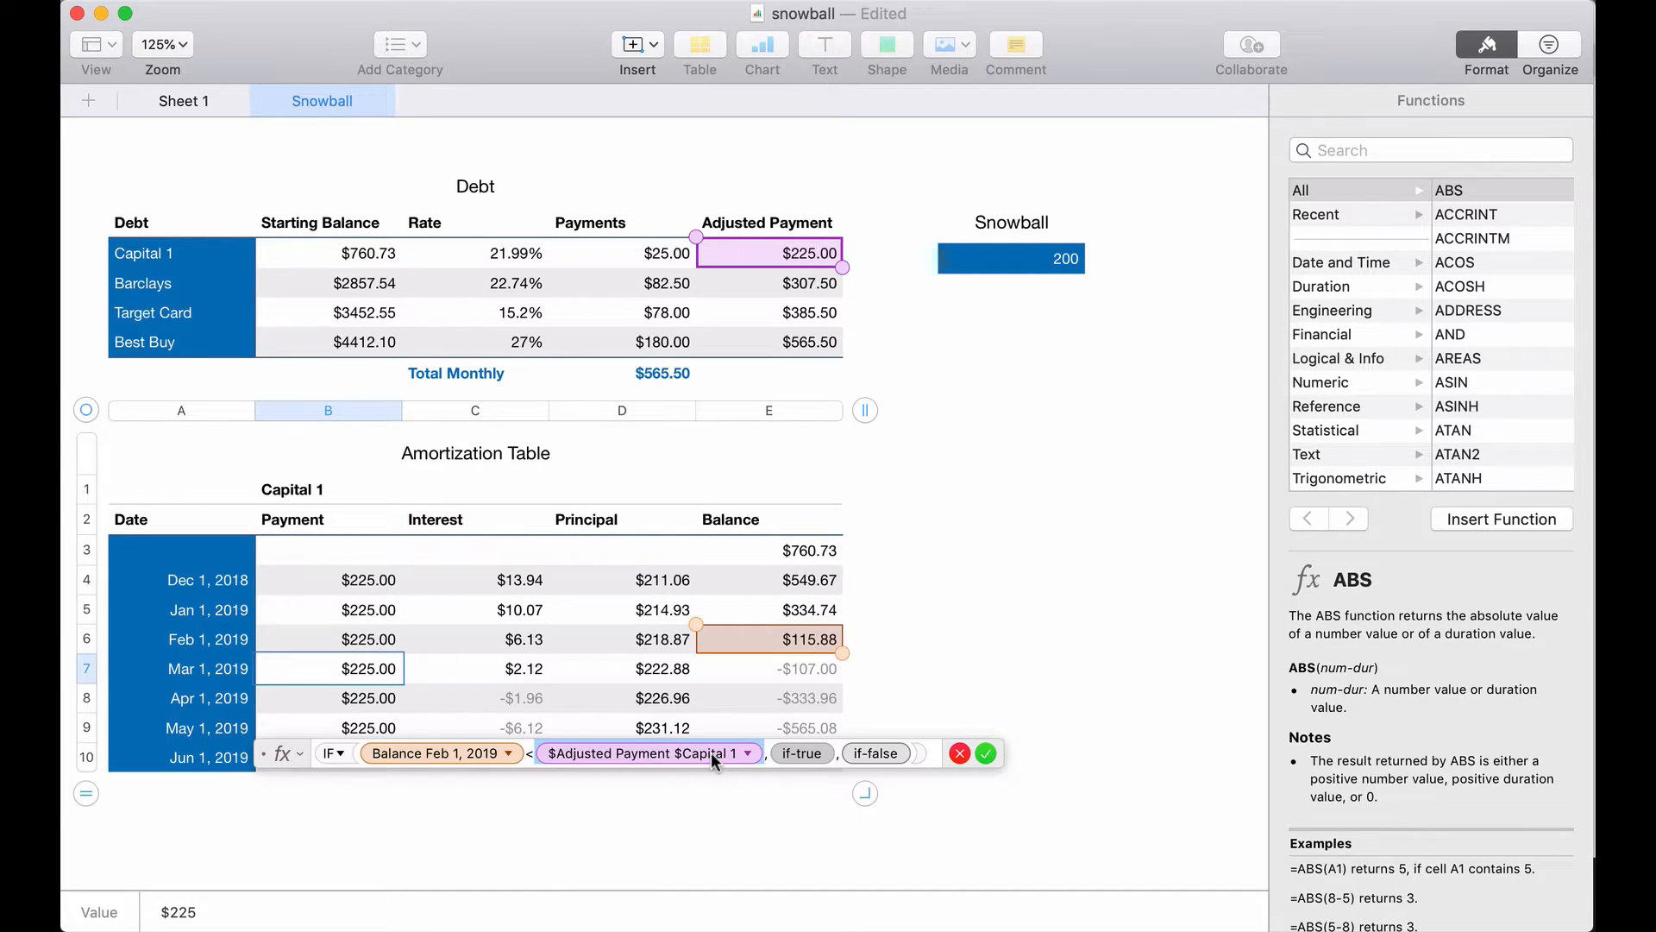
- Complete the B7 IF with Feb 1, 2019 Balance + Mar 1, 2019 Interest if true and Capital 1's Adjusted Payment if false
{"action": "left_click", "coordinate": [888, 752]}
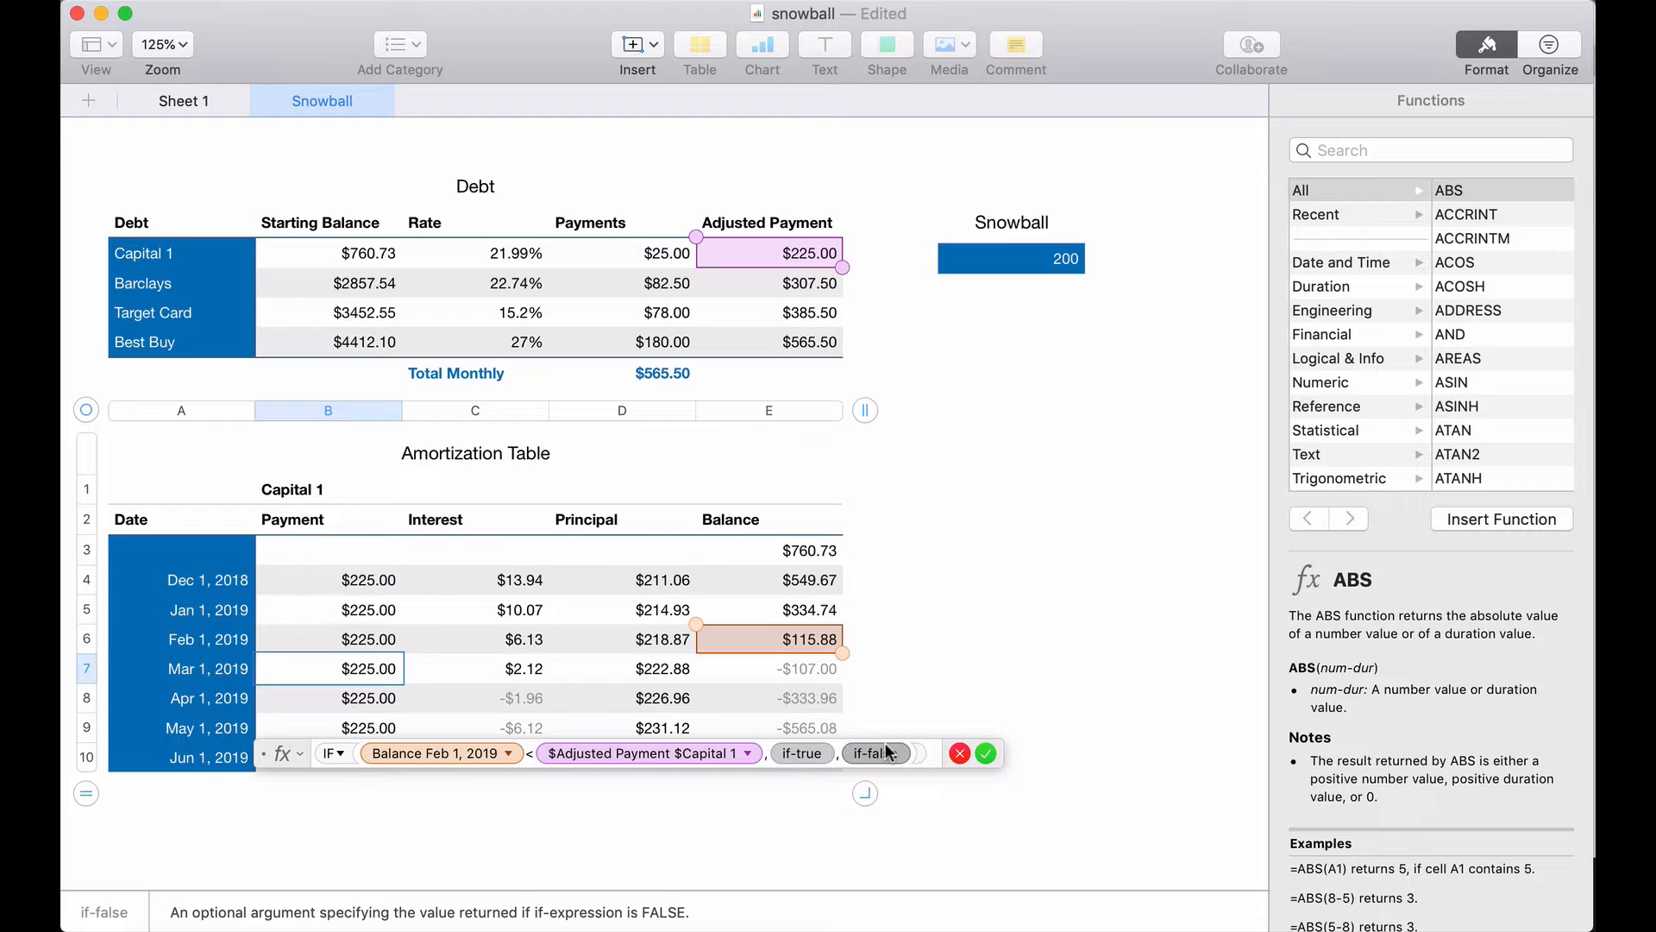
{"action": "left_click", "coordinate": [768, 253]}
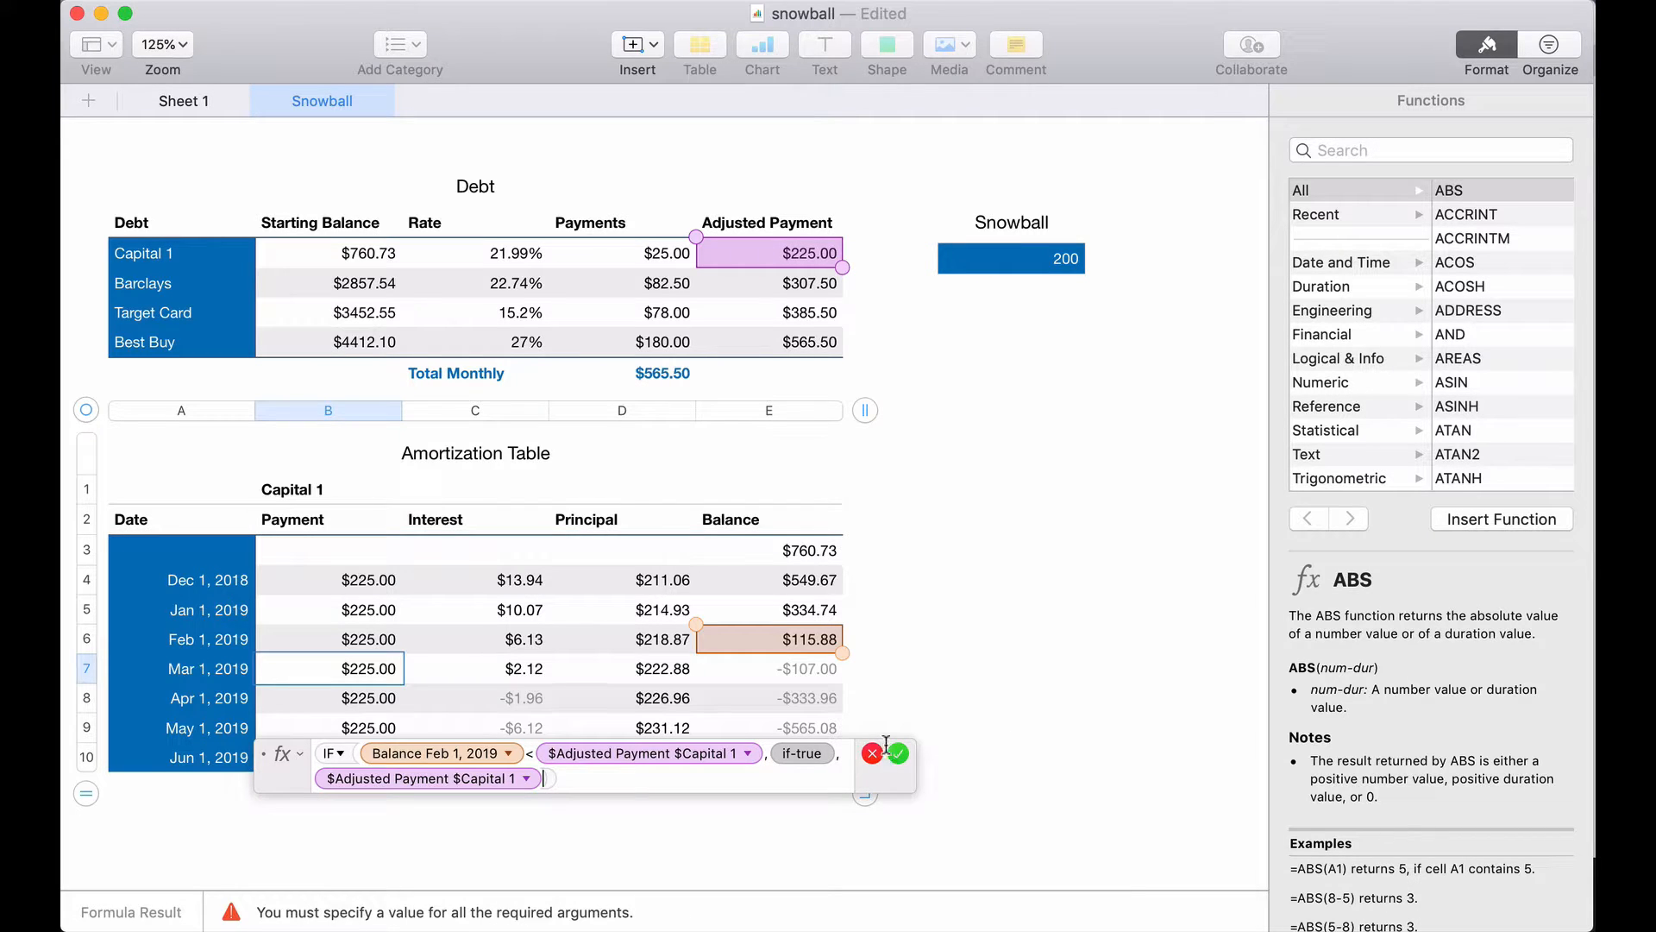
{"action": "left_click", "coordinate": [800, 751]}
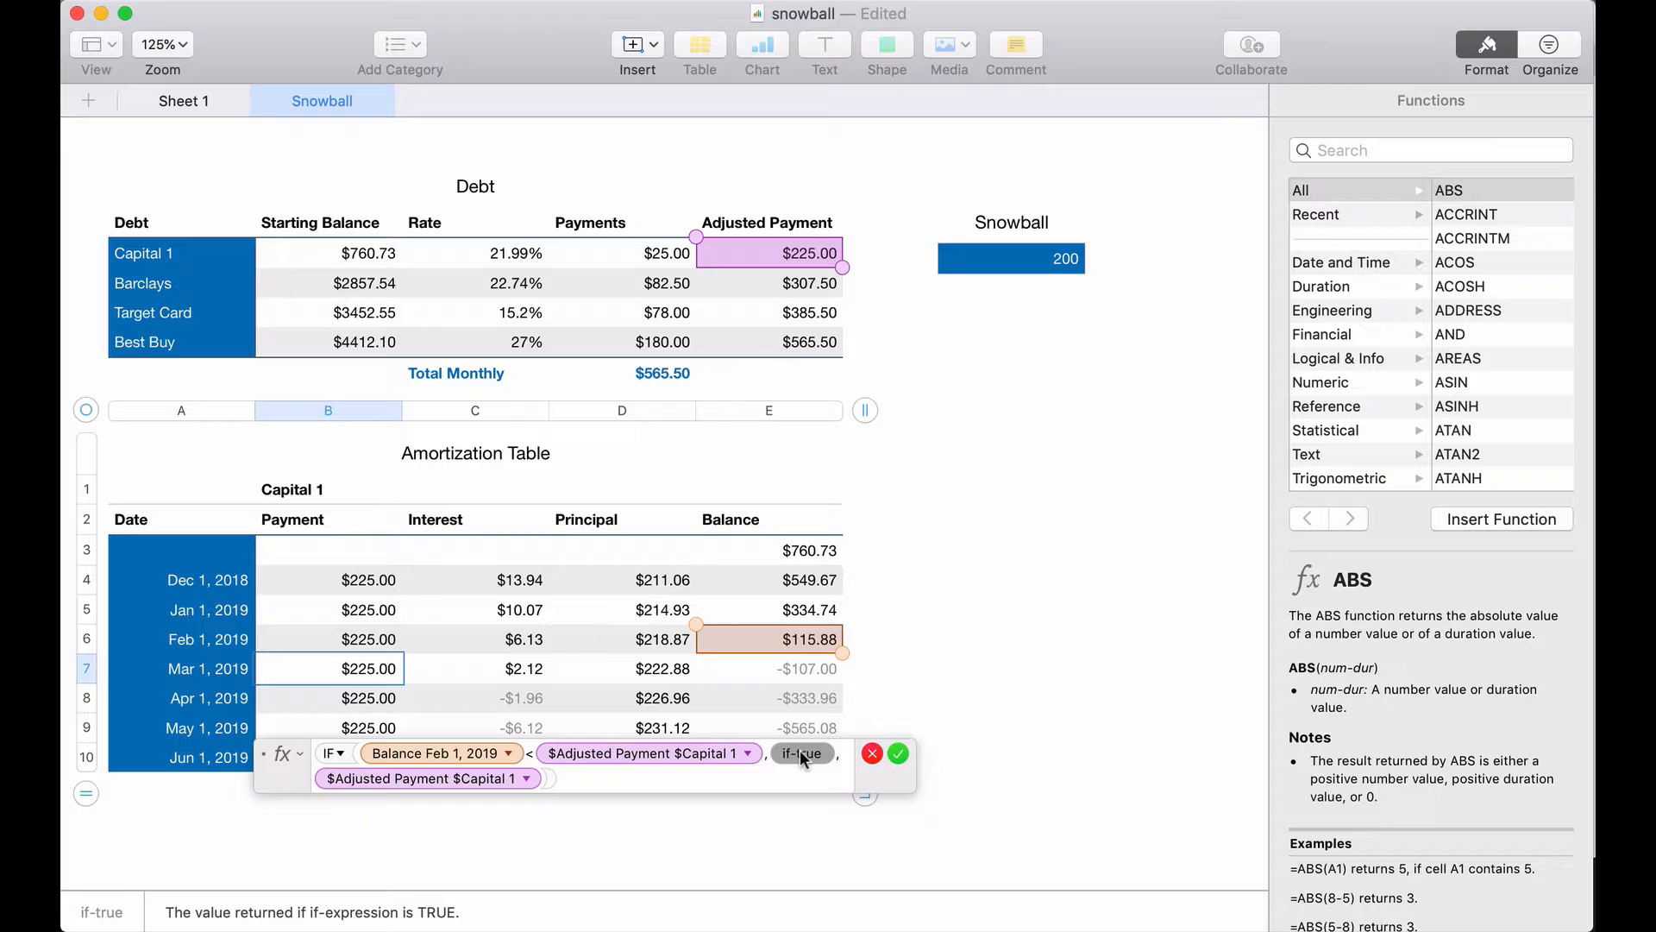
{"action": "left_click", "coordinate": [794, 640]}
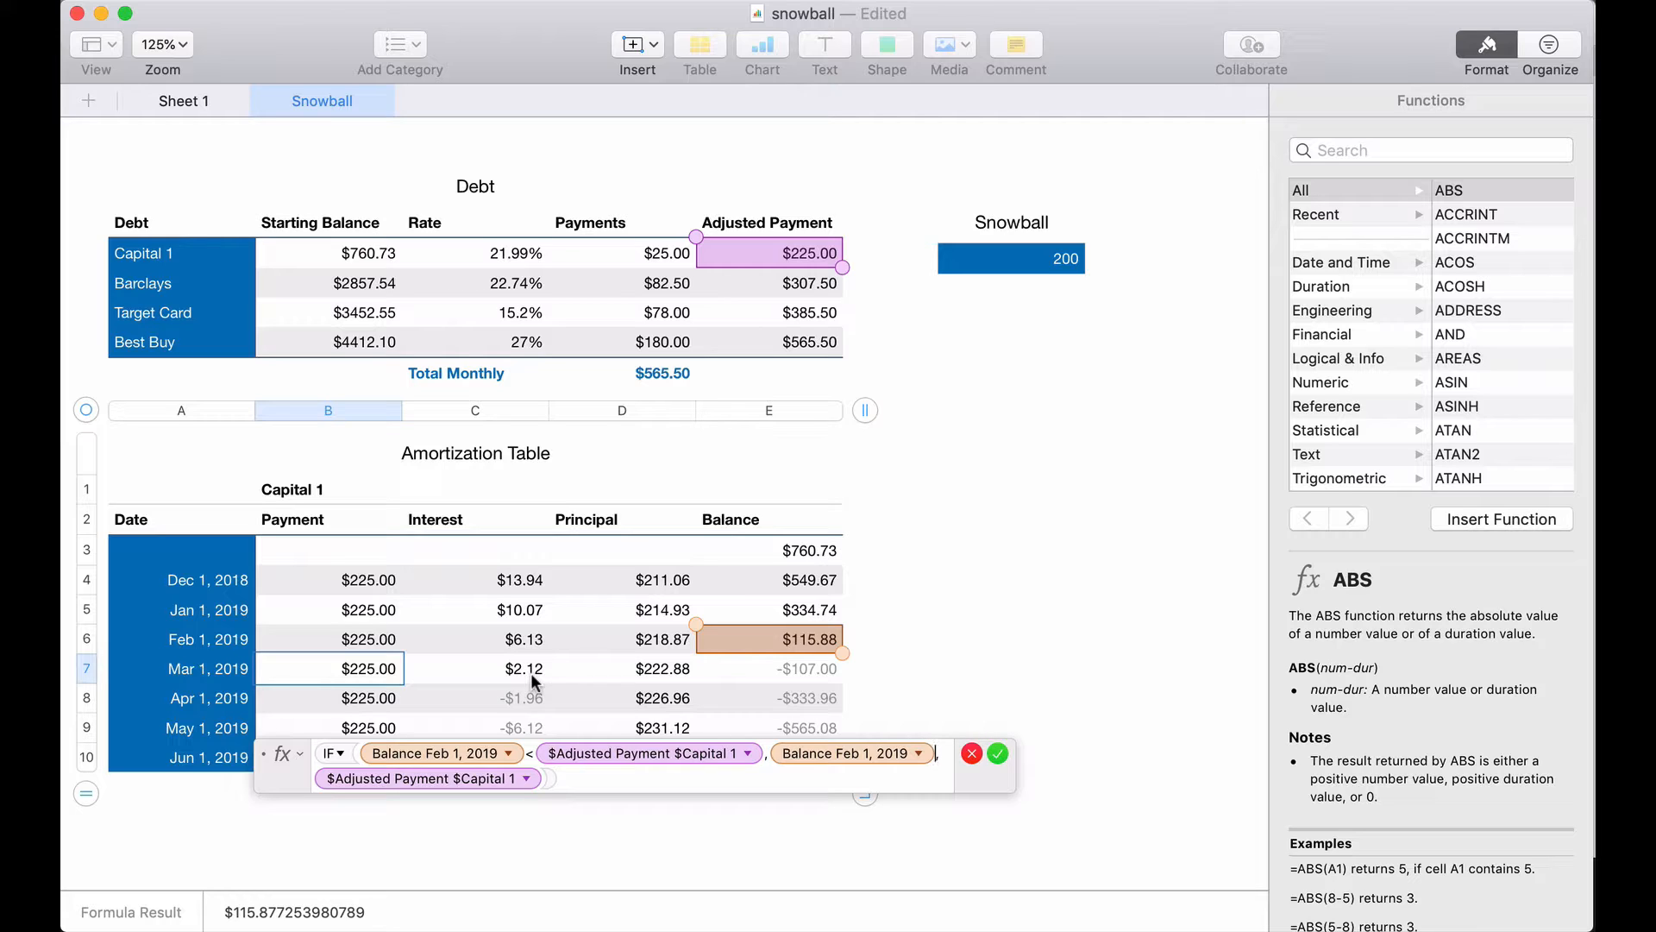
{"action": "type", "text": "+"}
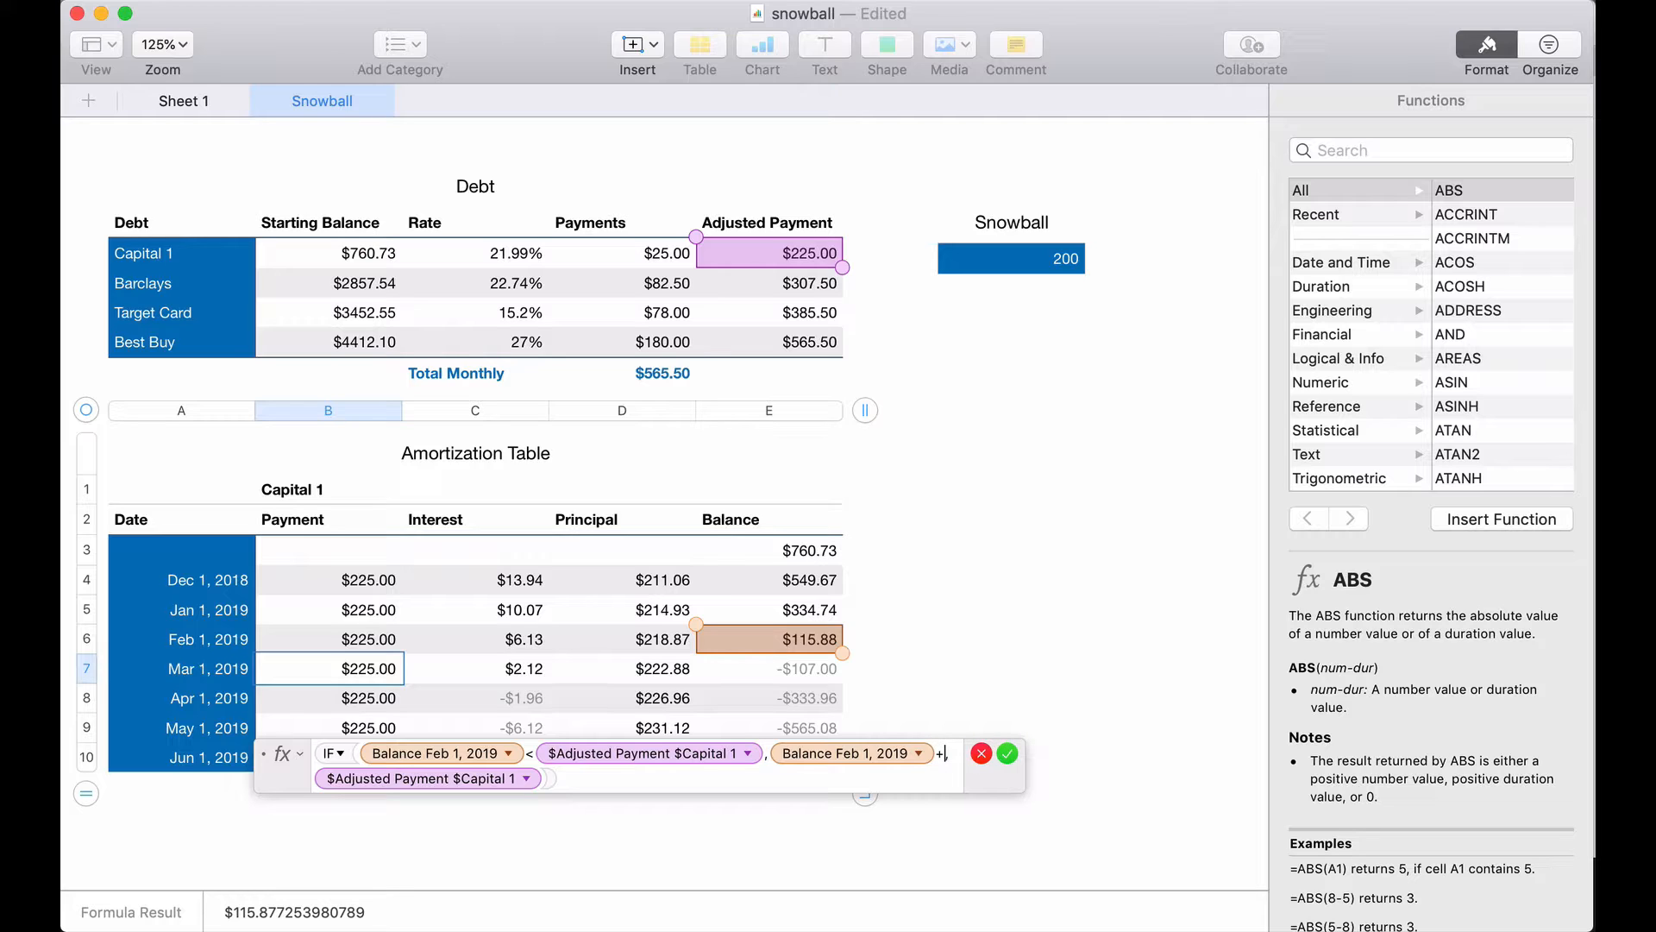
{"action": "left_click", "coordinate": [523, 670]}
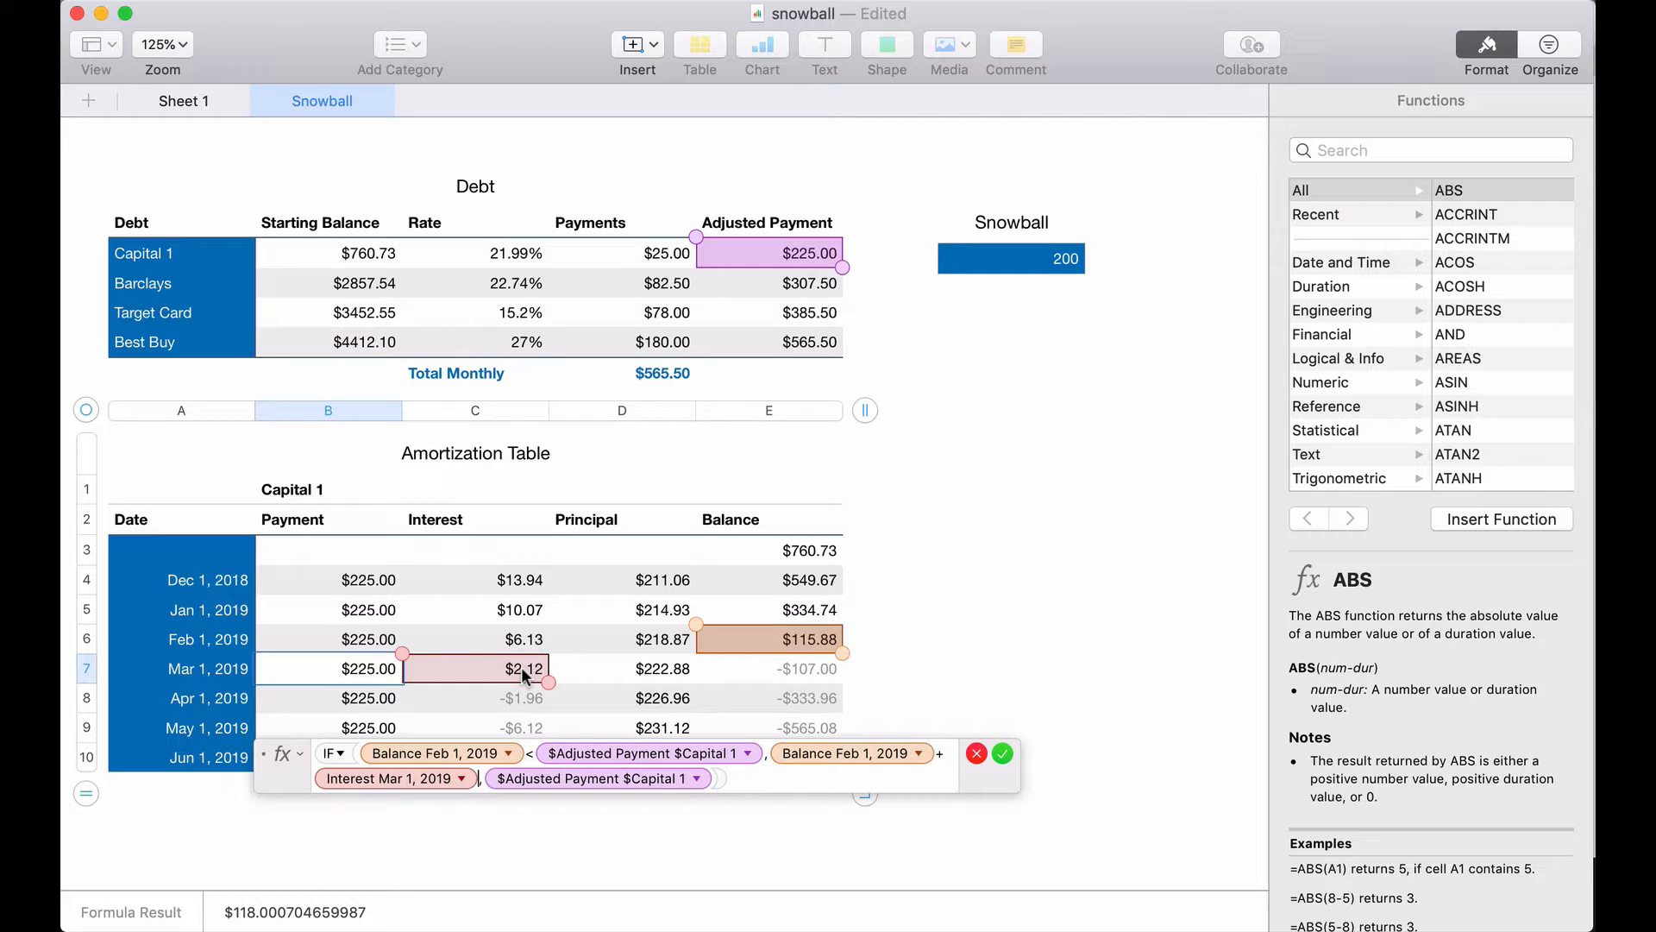
{"action": "key", "text": "Return"}
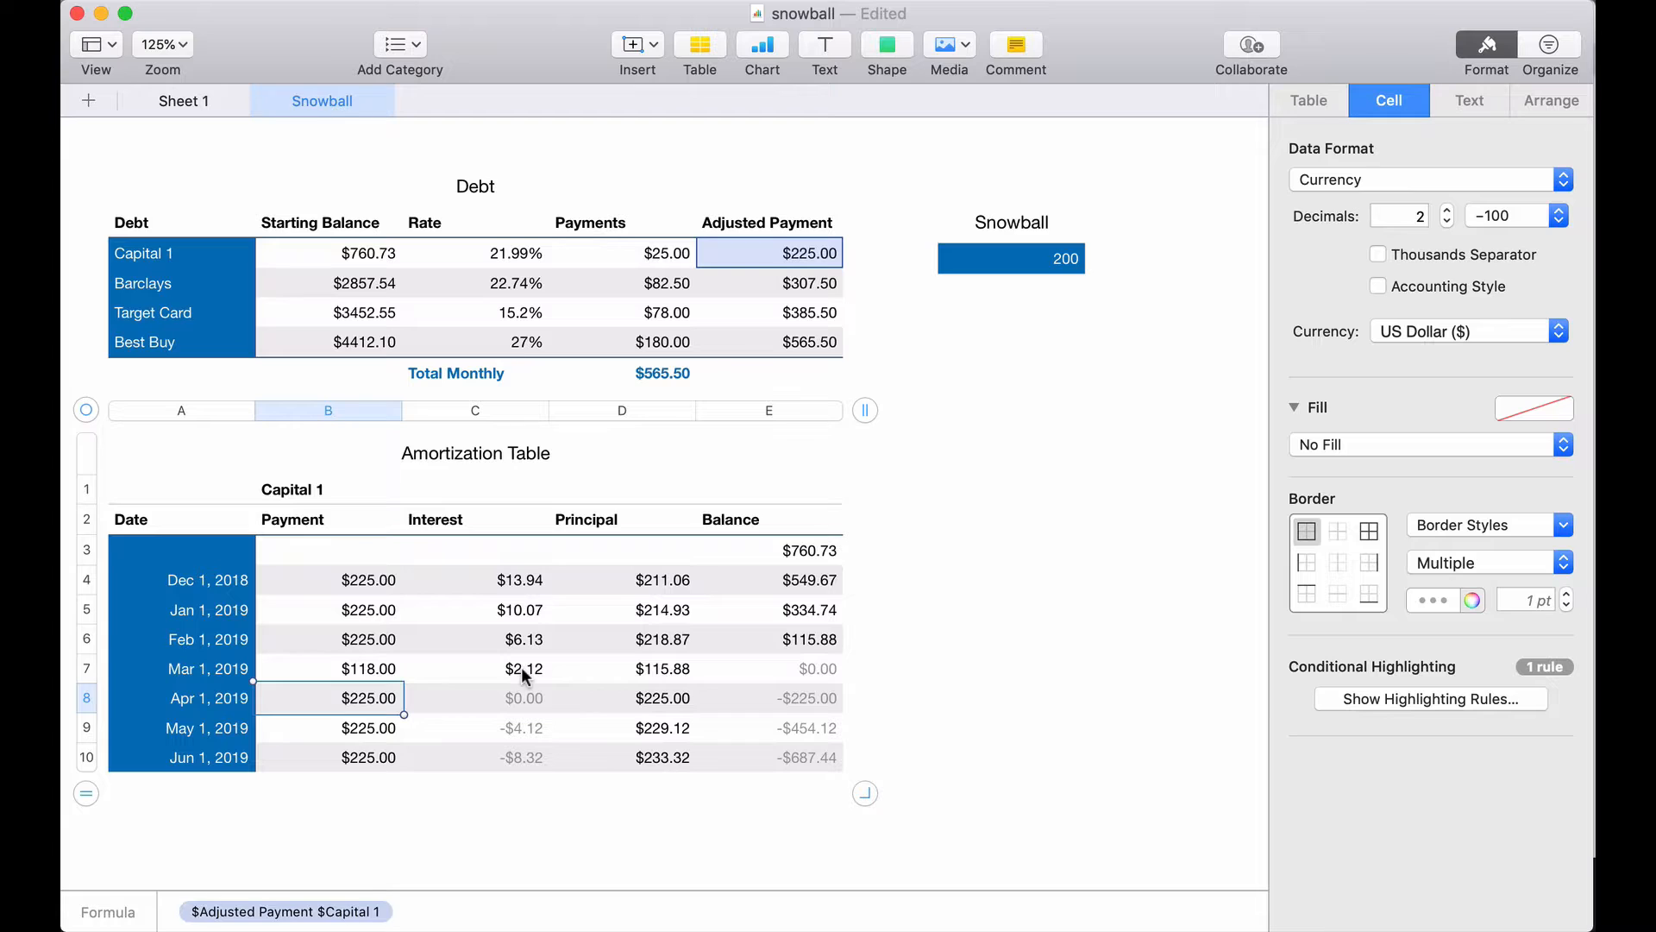
- Fill the Mar 1, 2019 IF formula through Capital 1's Payment cells B4:B10 and save the spreadsheet
{"action": "left_click", "coordinate": [369, 671]}
{"action": "left_click_drag", "start_coordinate": [328, 688], "coordinate": [327, 764]}
{"action": "left_click_drag", "start_coordinate": [328, 647], "coordinate": [333, 563]}
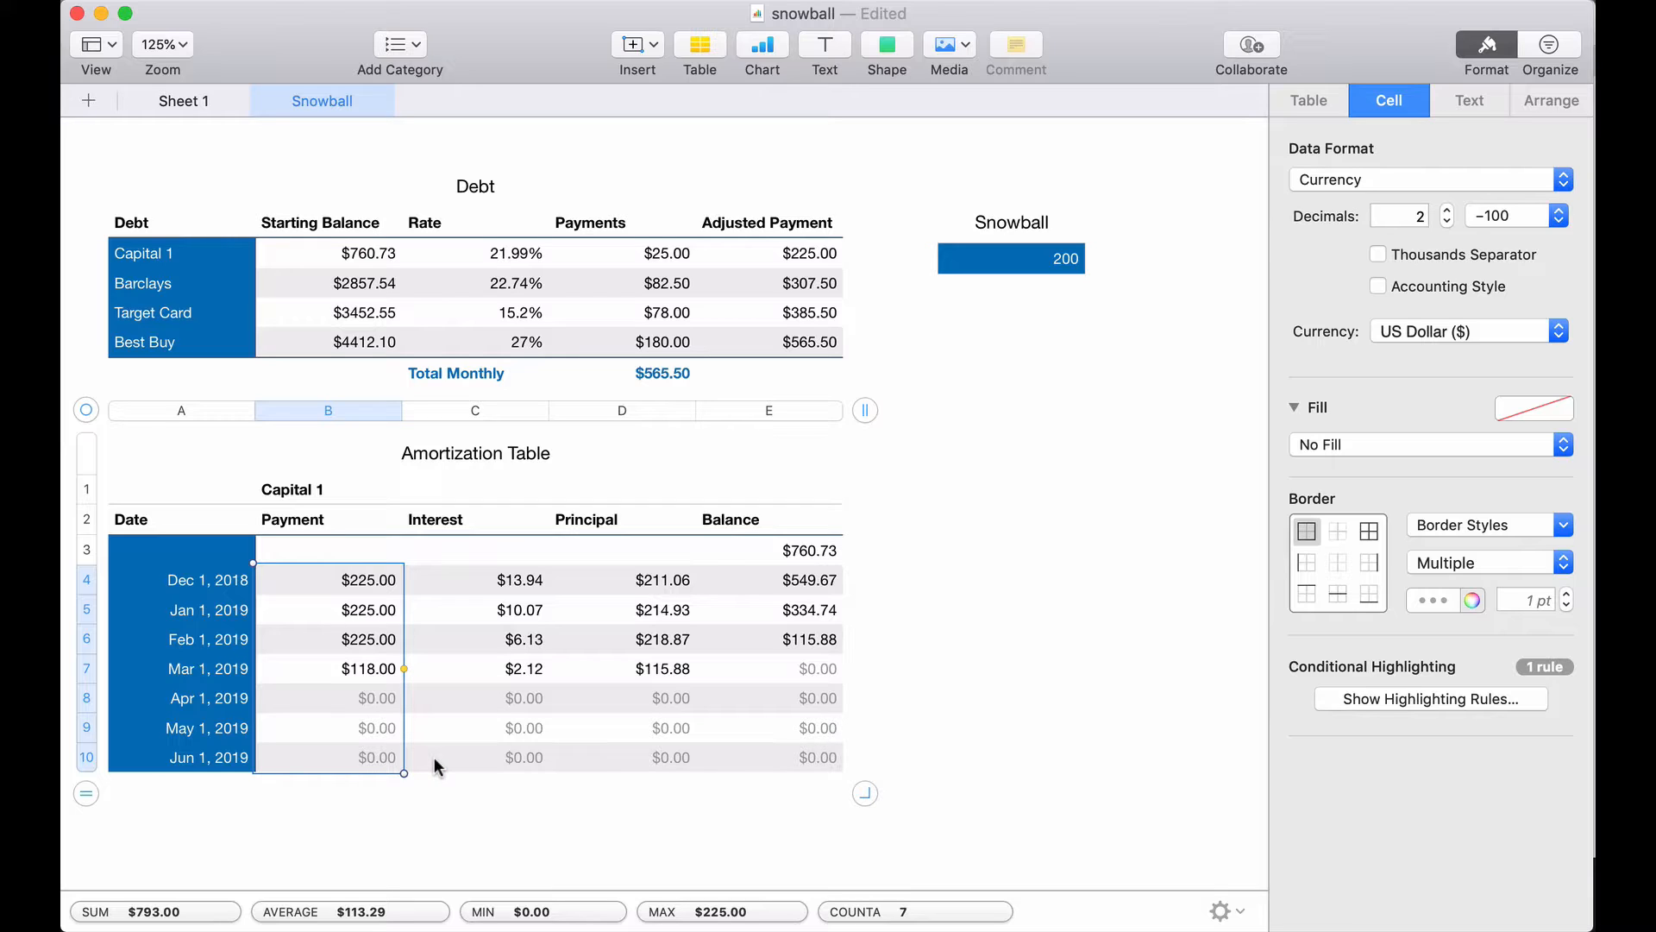
{"action": "key", "text": "super+s"}
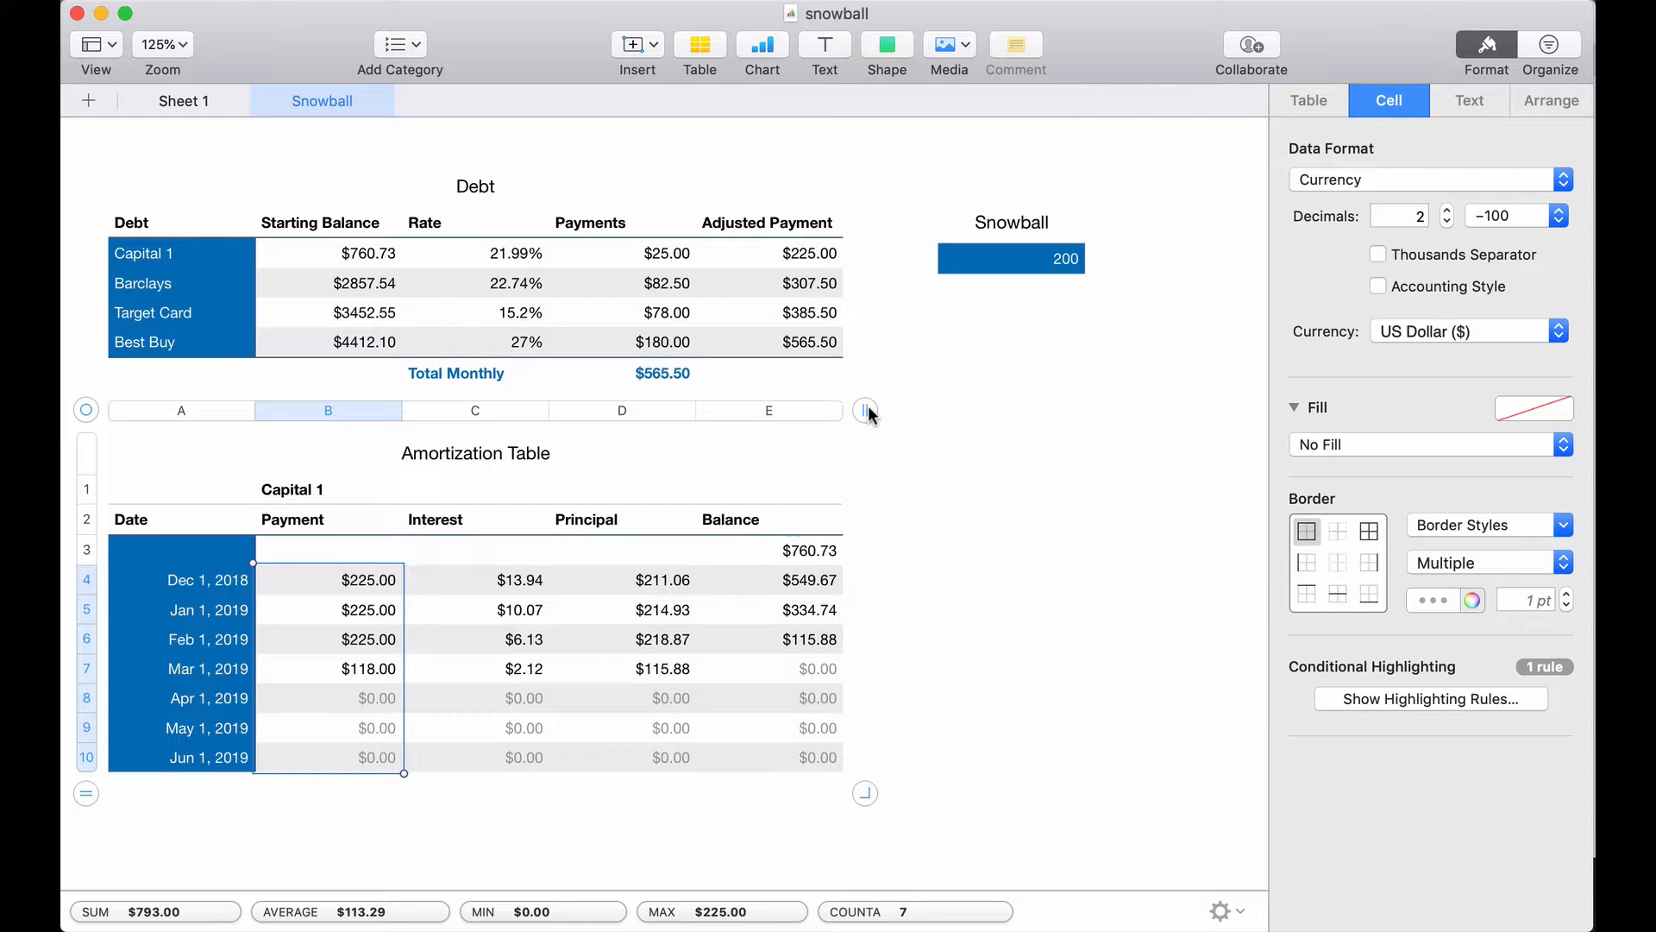
- Extend the Amortization Table by four columns, F to I, and enter the heading Barclays in F1
{"action": "left_click_drag", "start_coordinate": [868, 405], "coordinate": [1015, 406]}
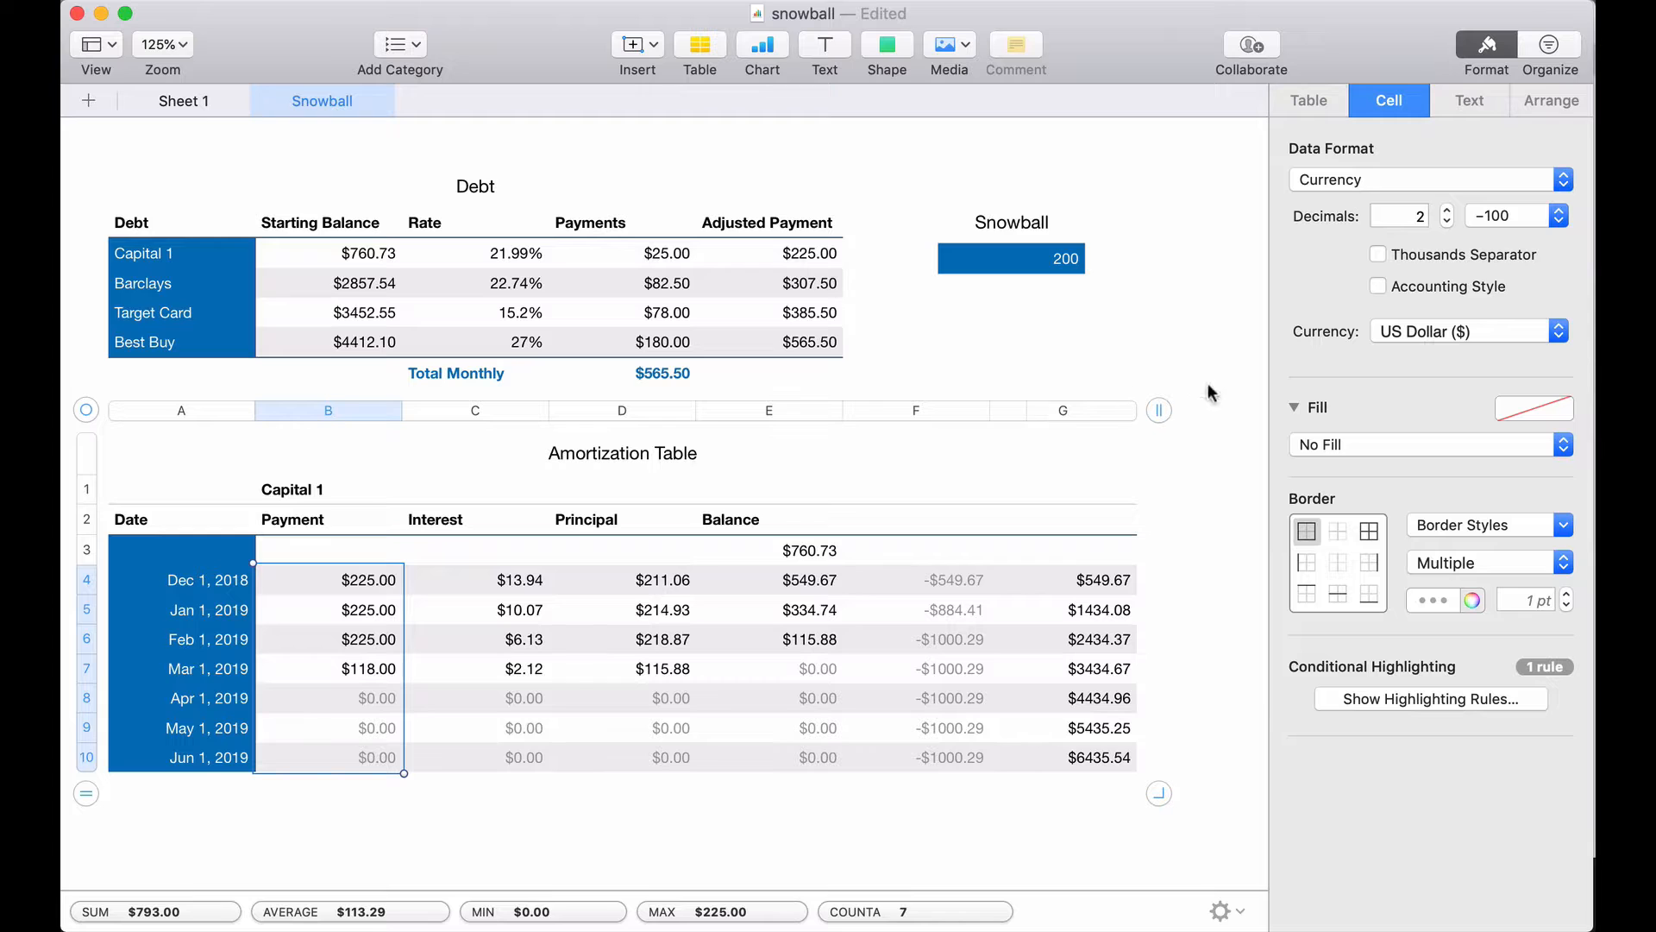
{"action": "left_click_drag", "start_coordinate": [1162, 408], "coordinate": [1160, 407]}
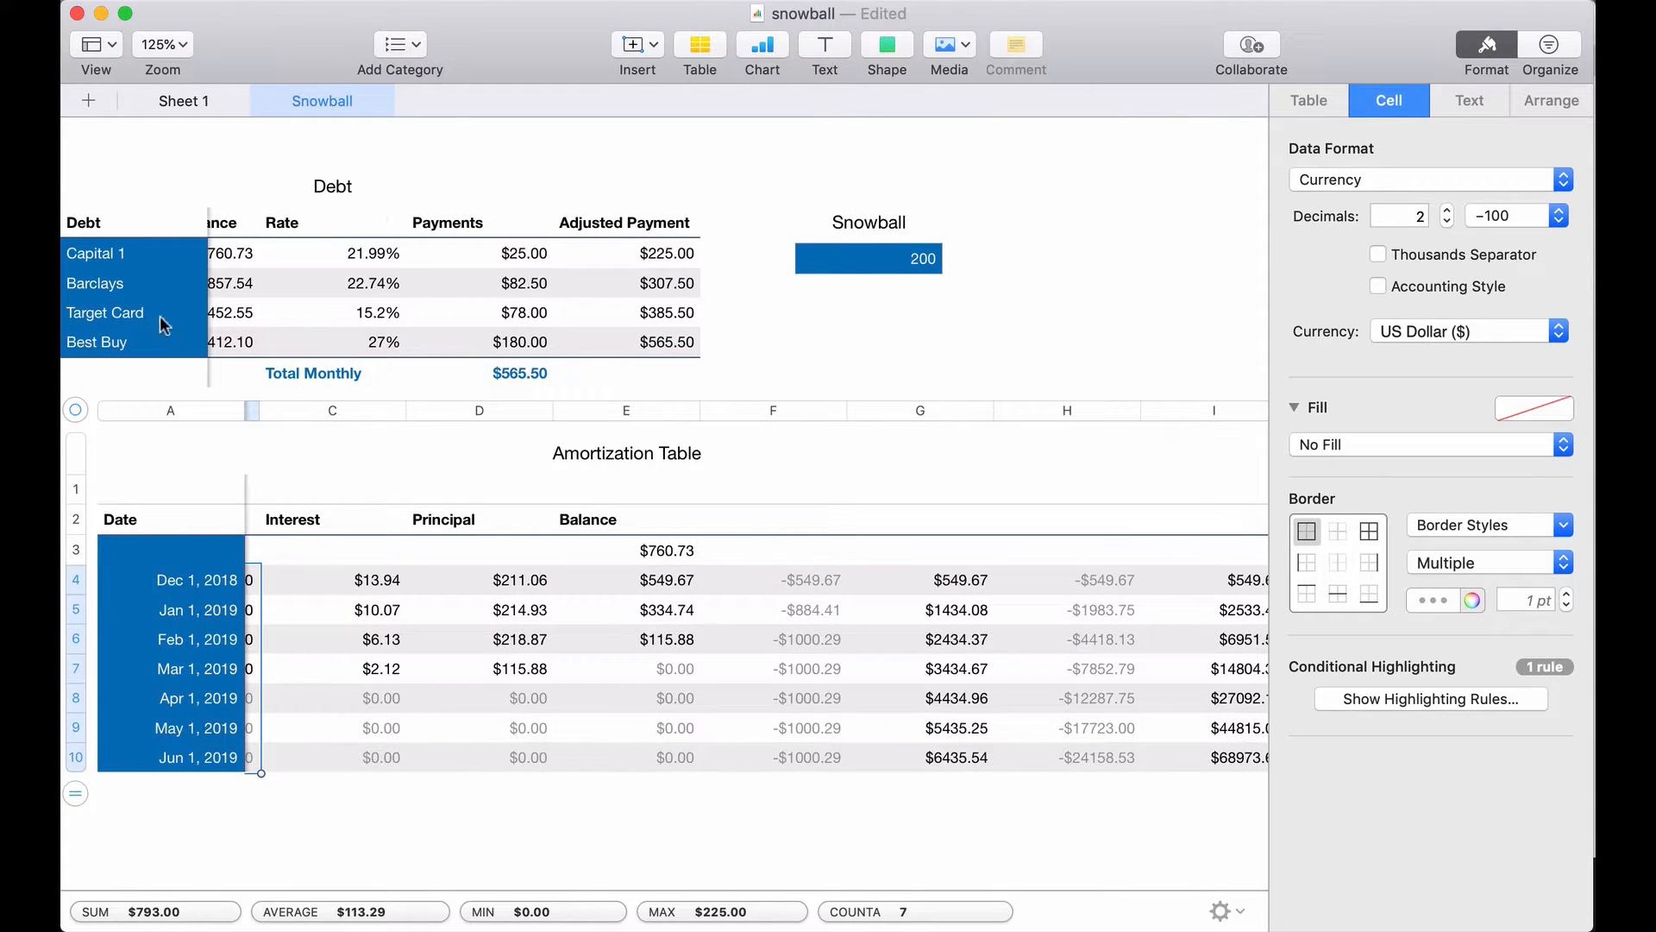
{"action": "scroll", "coordinate": [410, 517], "scroll_direction": "left", "scroll_amount": 5}
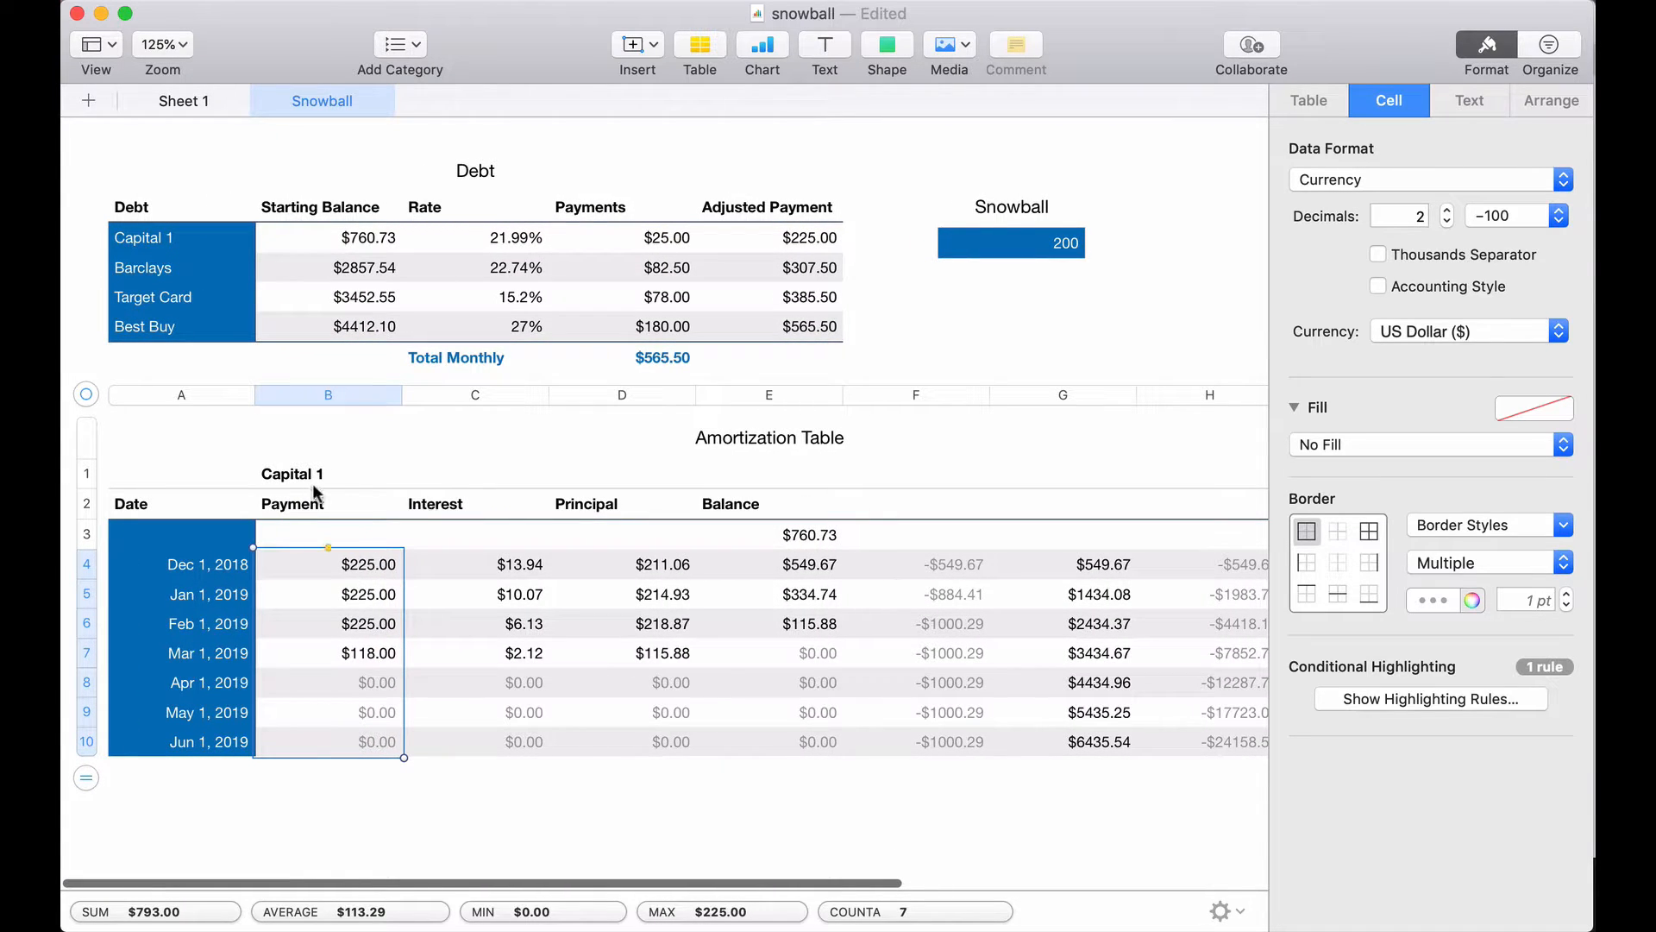
{"action": "left_click", "coordinate": [941, 476]}
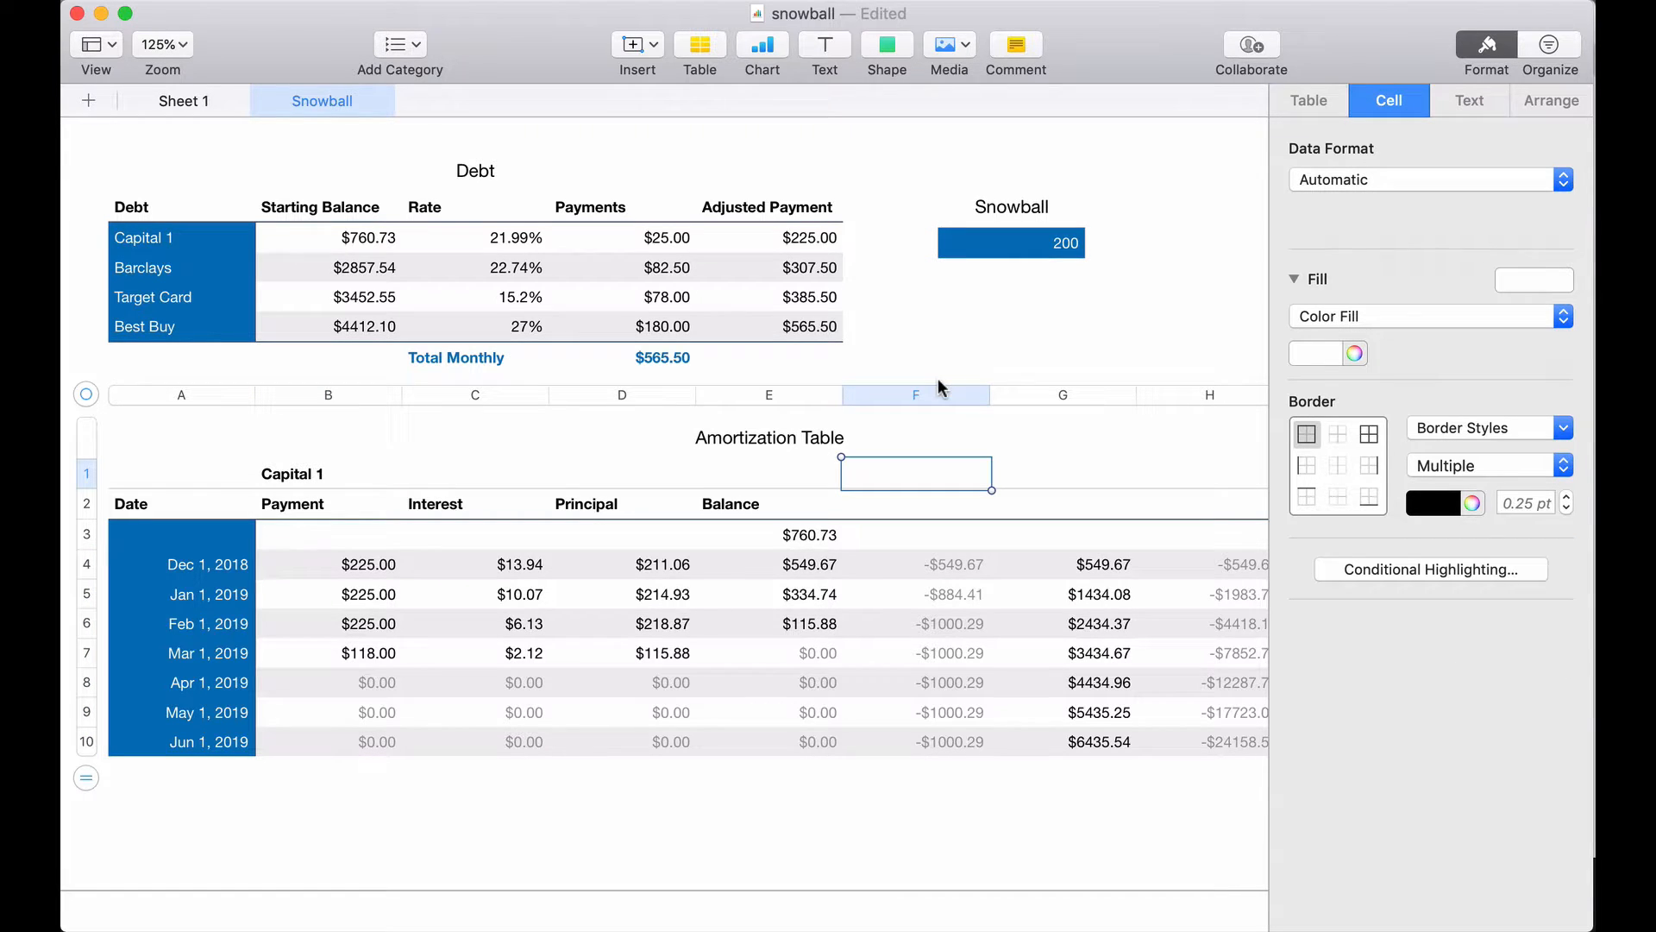
{"action": "type", "text": "Barclays"}
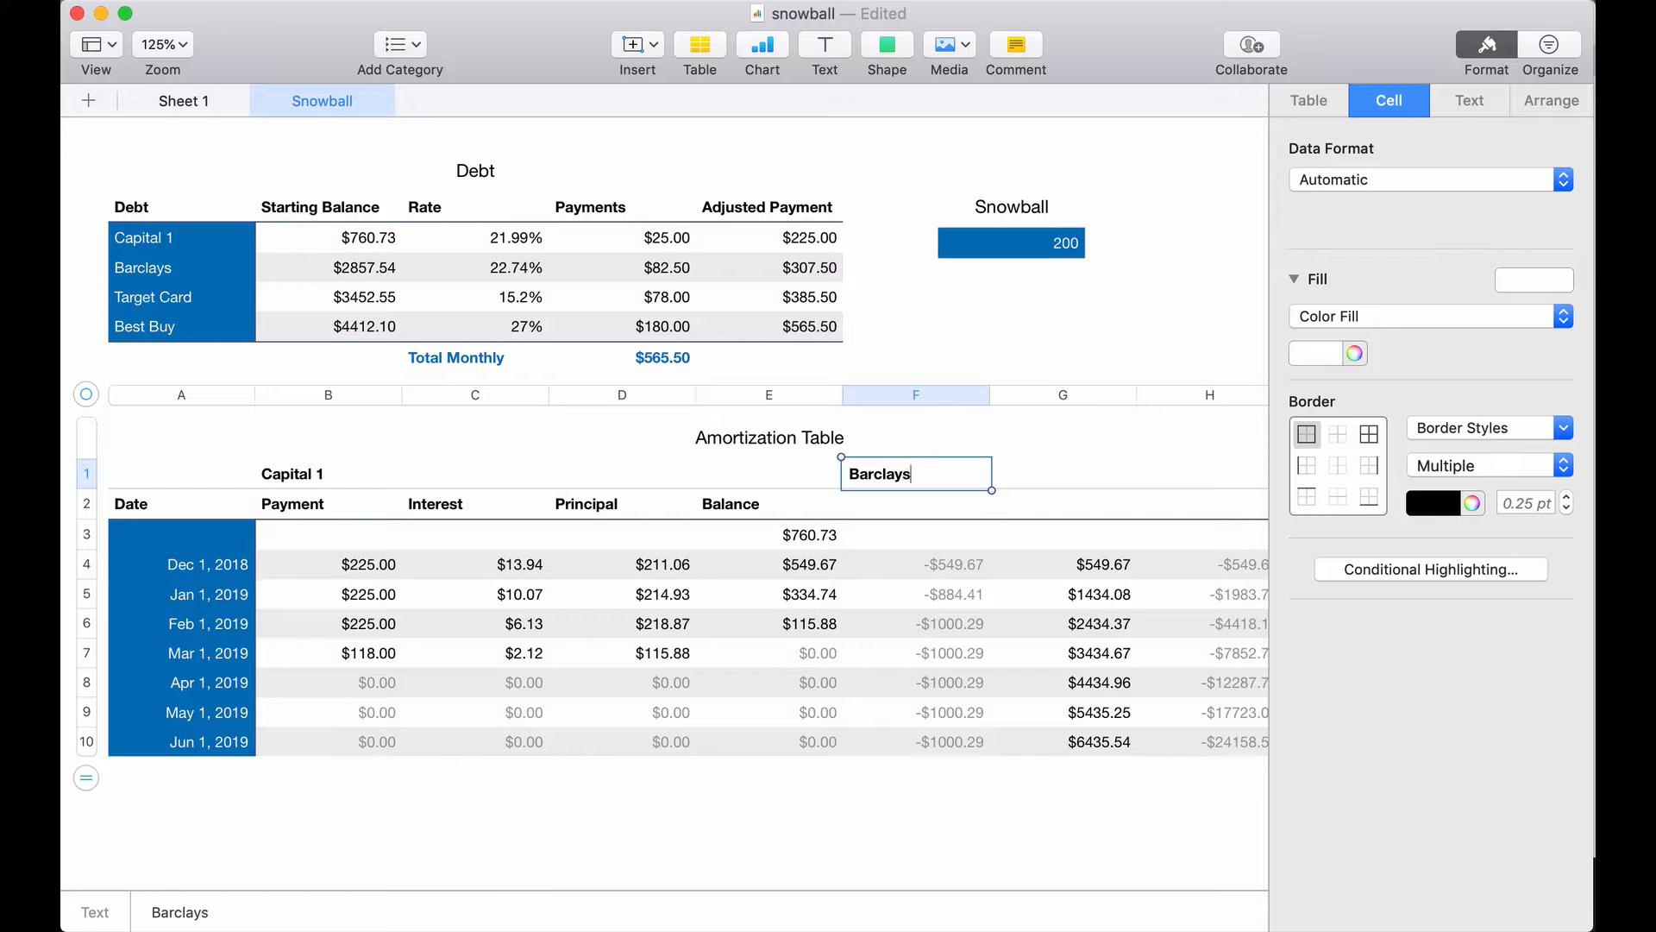
{"action": "key", "text": "Tab"}
- Copy the Payment, Interest, Principal and Balance headings from B2:E2 into F2:I2 under Barclays
{"action": "left_click_drag", "start_coordinate": [331, 500], "coordinate": [723, 501]}
{"action": "key", "text": "super+c"}
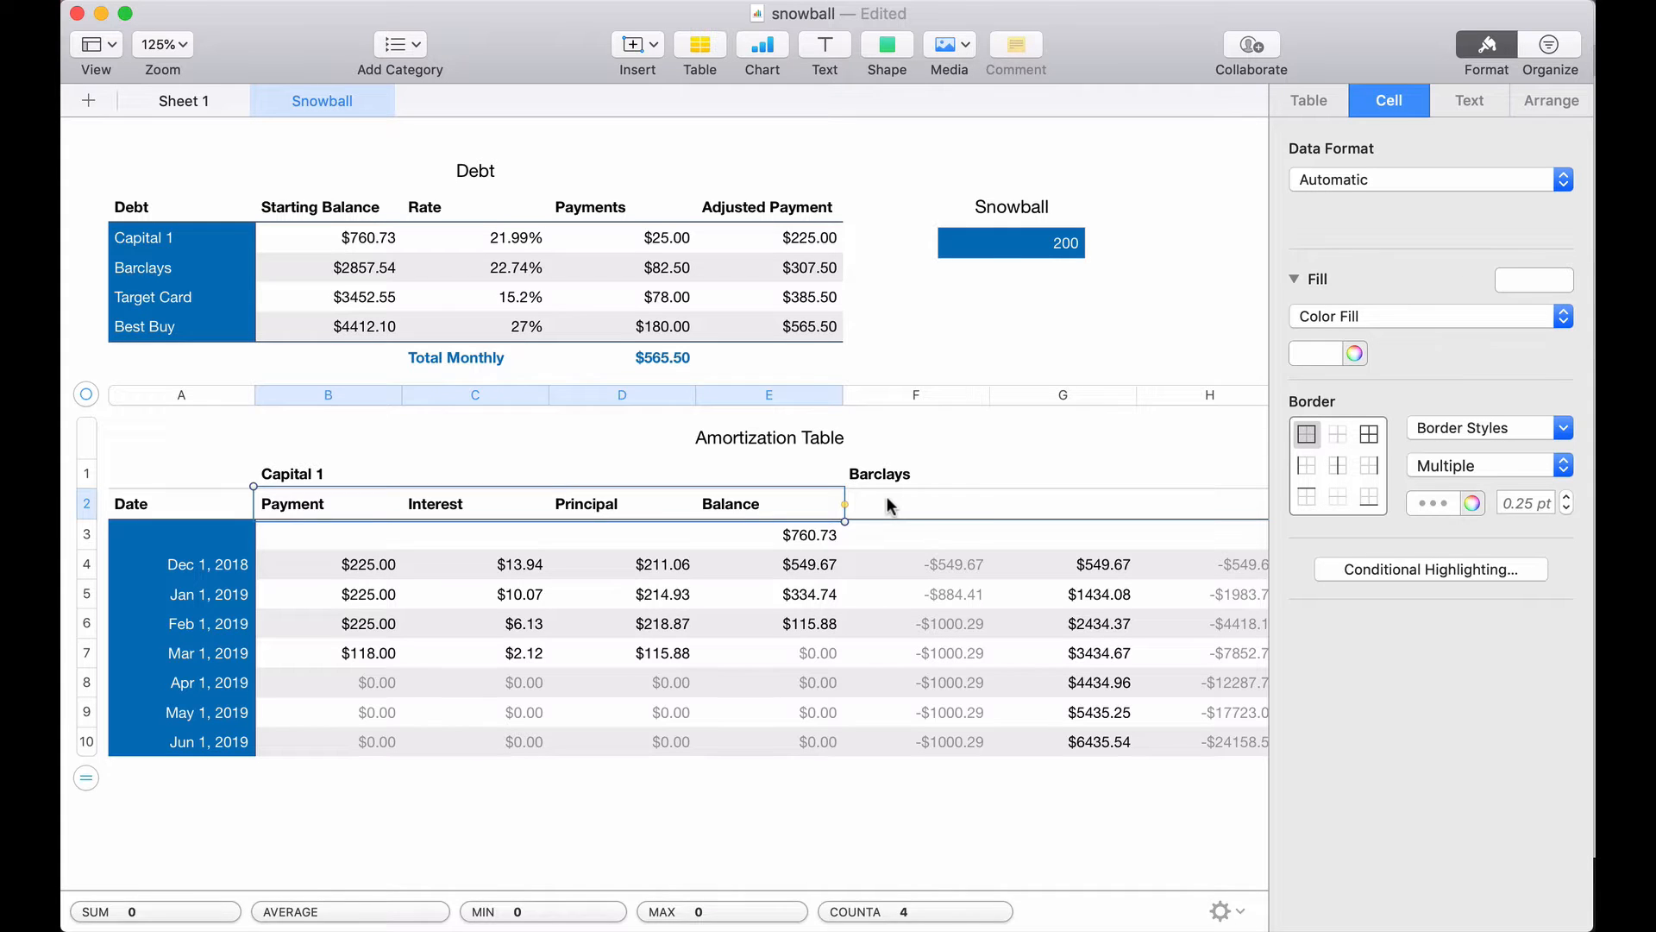
{"action": "left_click", "coordinate": [887, 502]}
{"action": "key", "text": "super+v"}
{"action": "scroll", "coordinate": [887, 505], "scroll_direction": "right", "scroll_amount": 3}
{"action": "scroll", "coordinate": [886, 505], "scroll_direction": "down", "scroll_amount": 1}
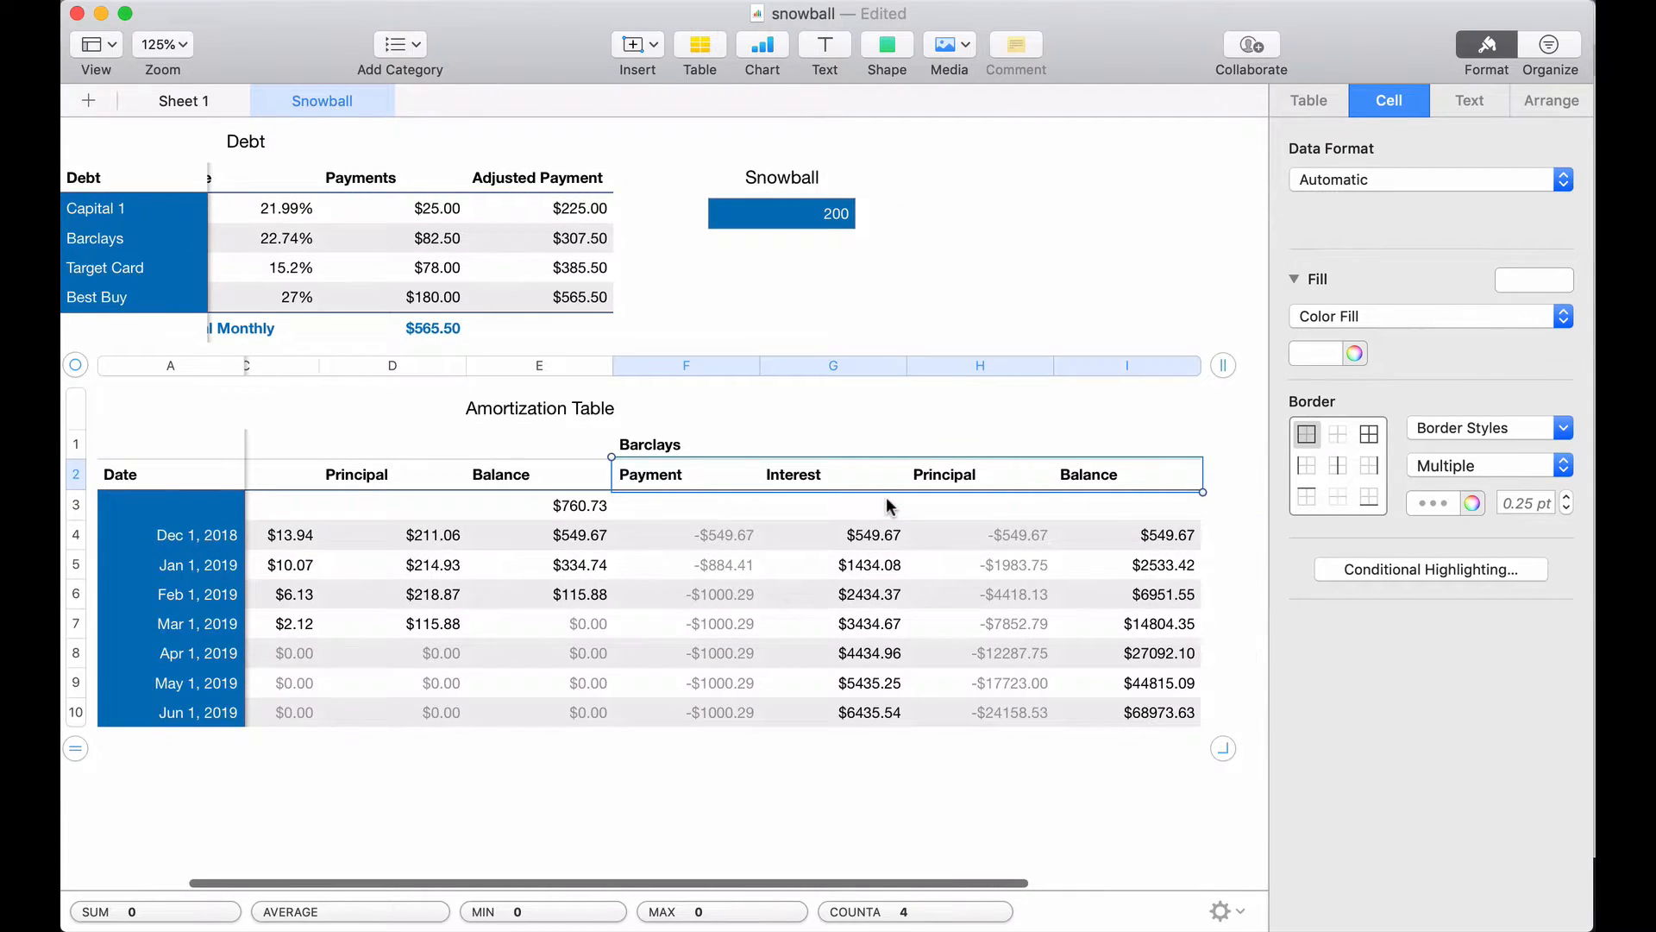
- Close the formatting sidebar and start a formula in I3 that references Barclays' Starting Balance in the Debt table
{"action": "left_click", "coordinate": [1095, 500]}
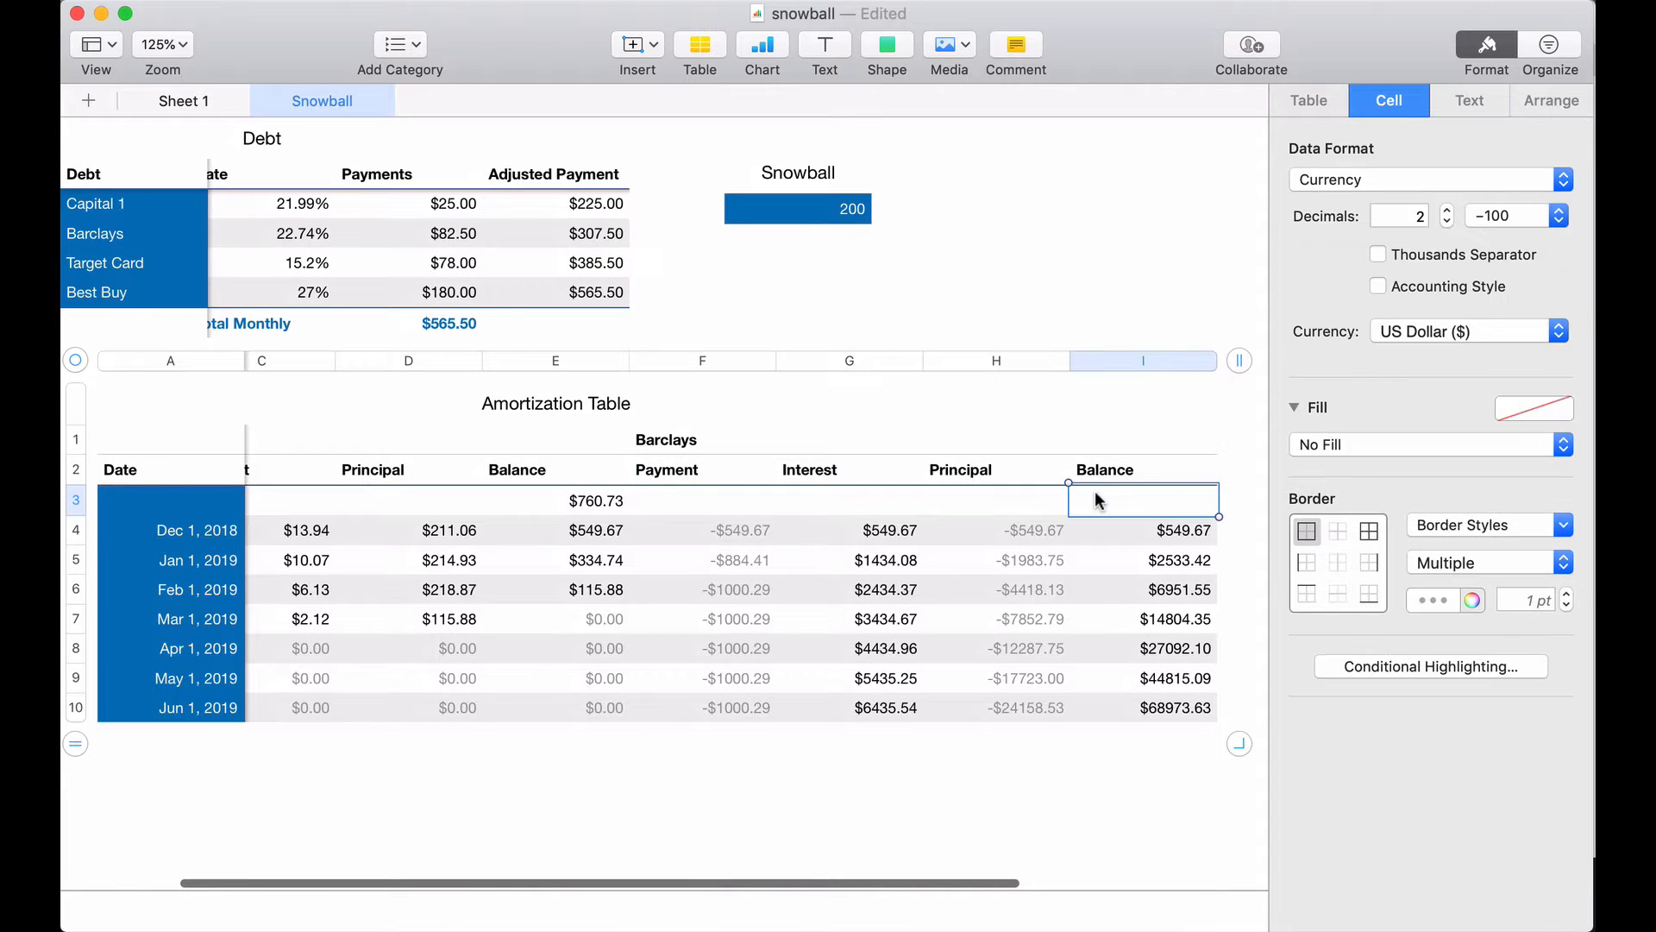
{"action": "scroll", "coordinate": [1097, 500], "scroll_direction": "left", "scroll_amount": 2}
{"action": "scroll", "coordinate": [1097, 501], "scroll_direction": "up", "scroll_amount": 1}
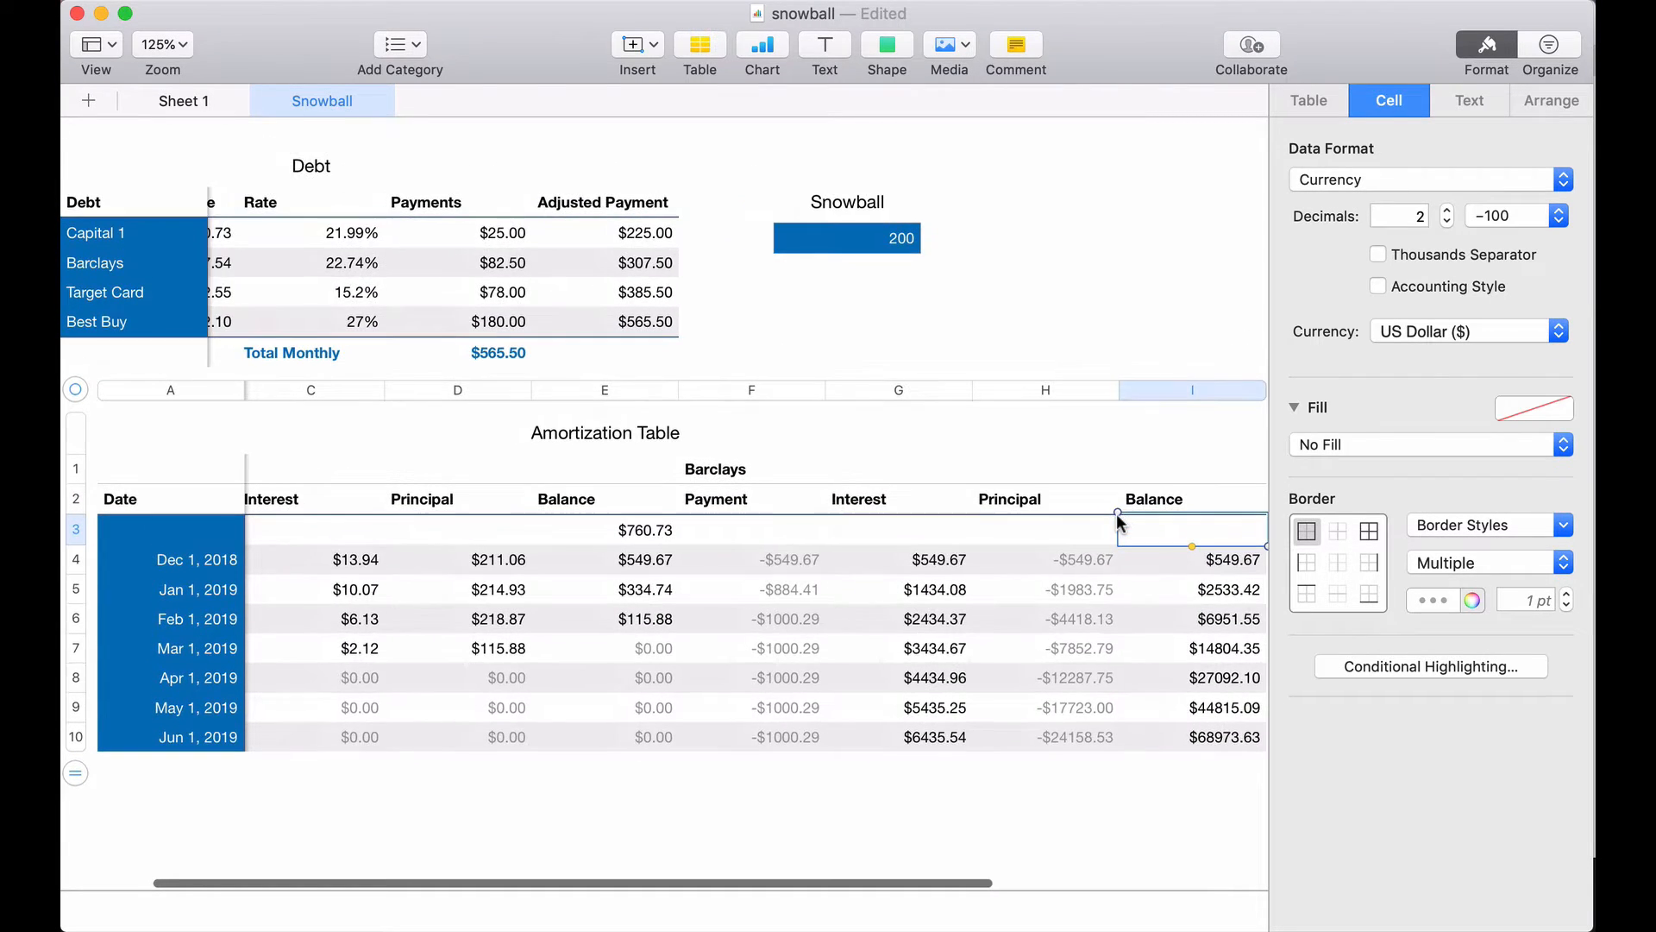
{"action": "left_click", "coordinate": [1477, 50]}
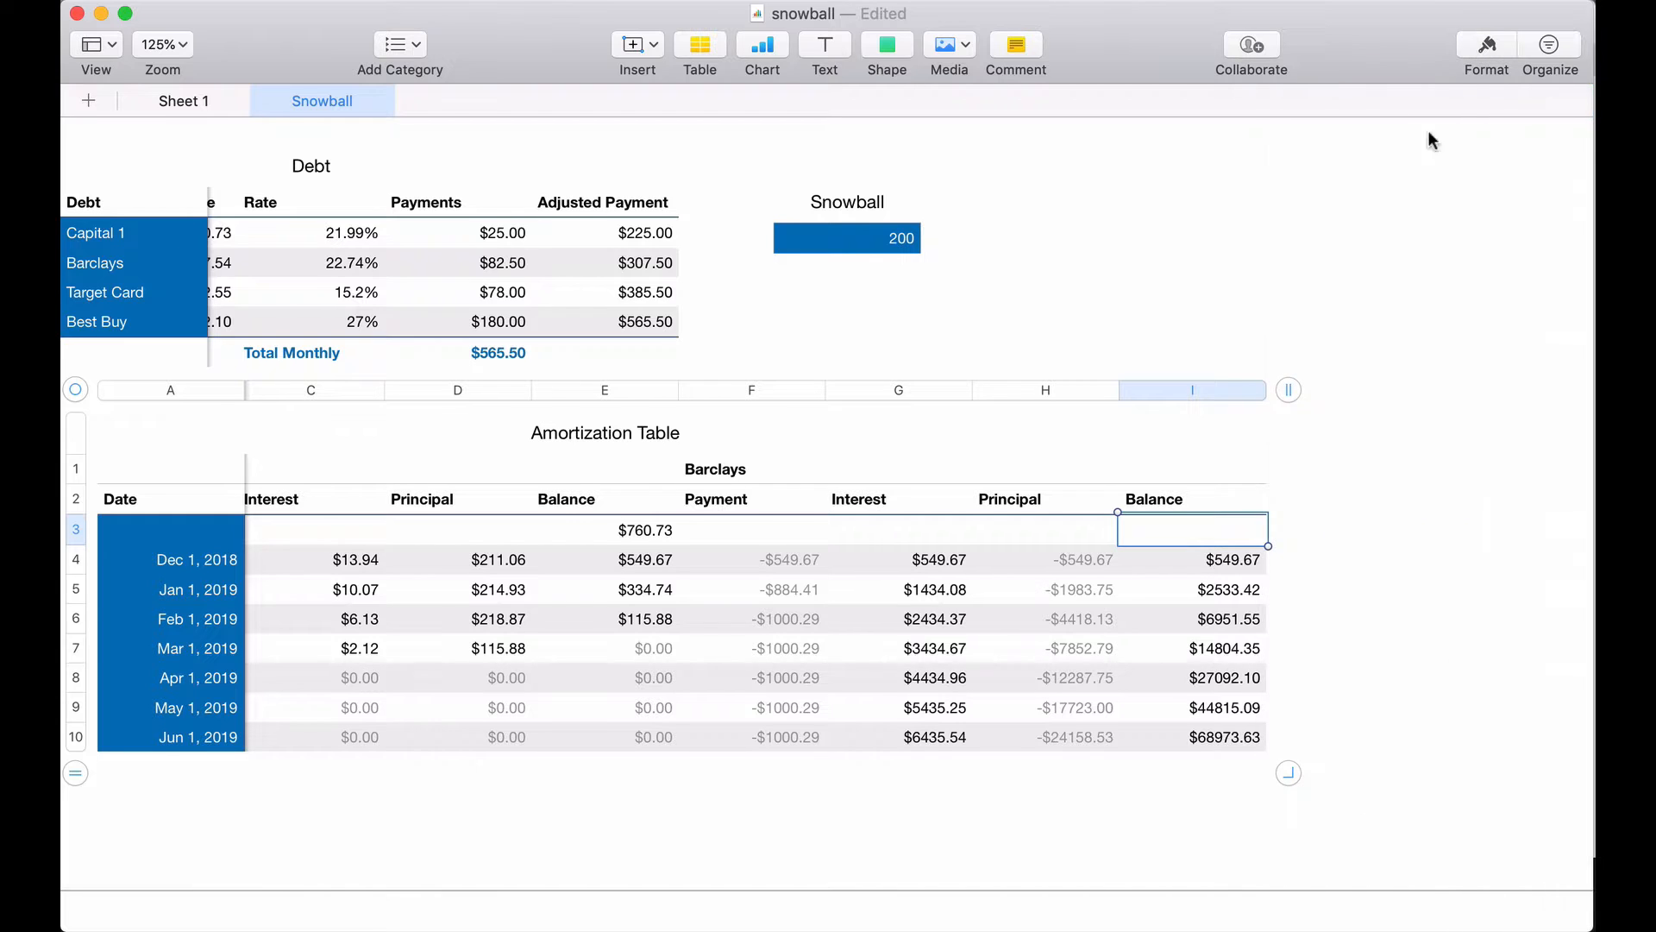
{"action": "scroll", "coordinate": [1218, 467], "scroll_direction": "left", "scroll_amount": 2}
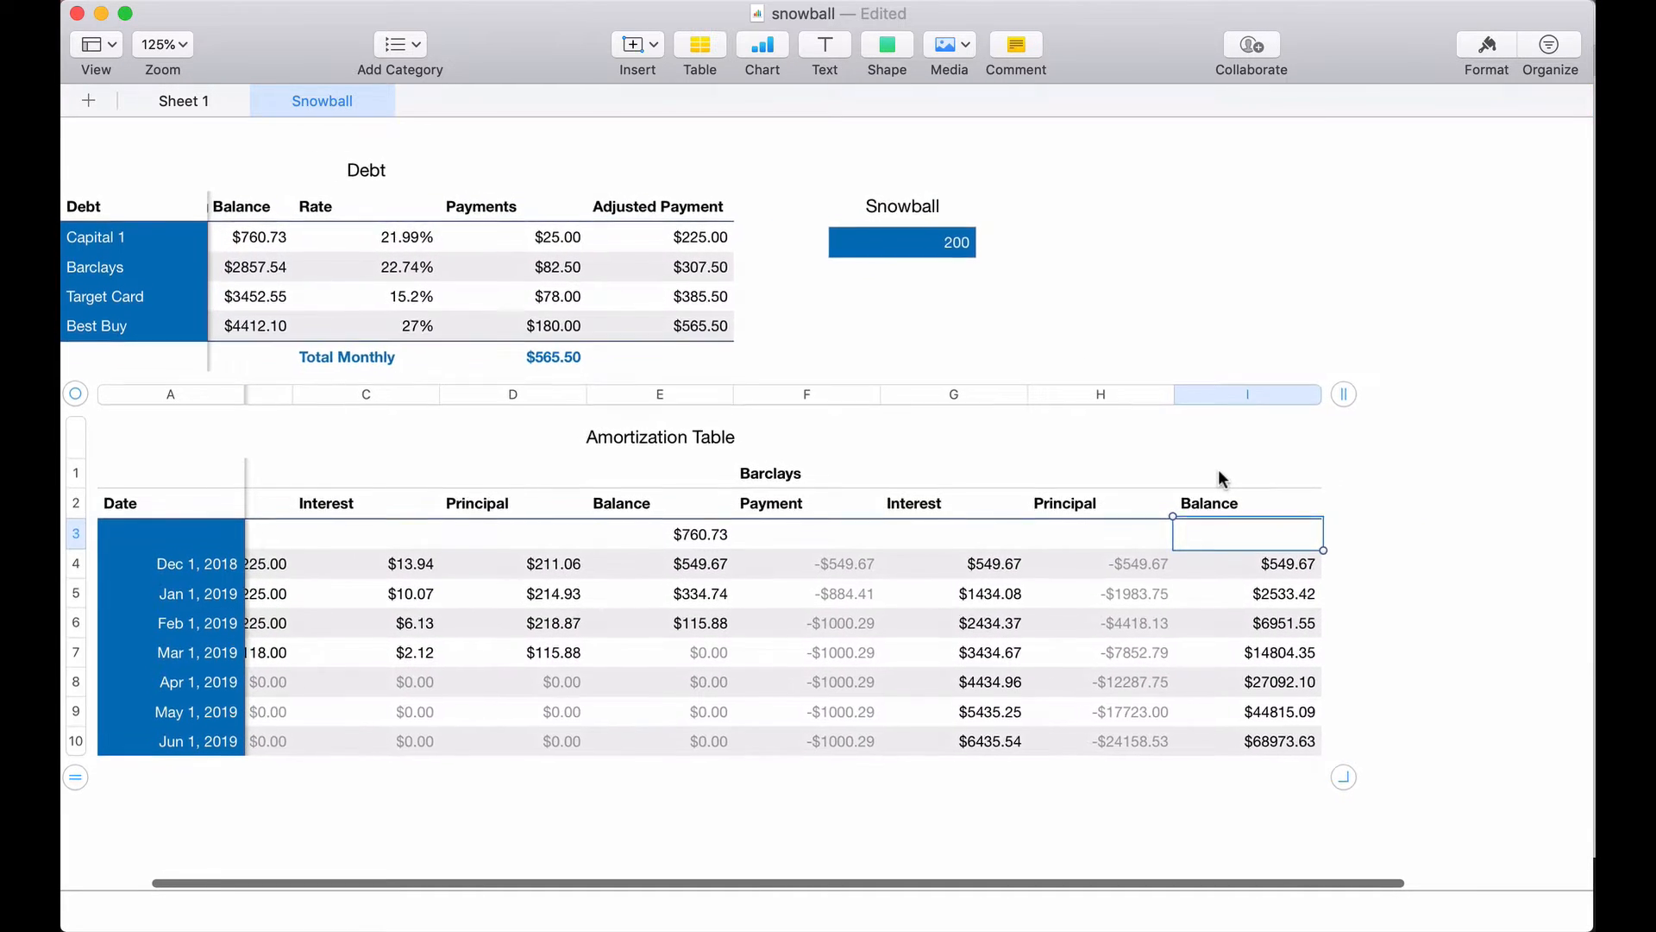
{"action": "type", "text": "="}
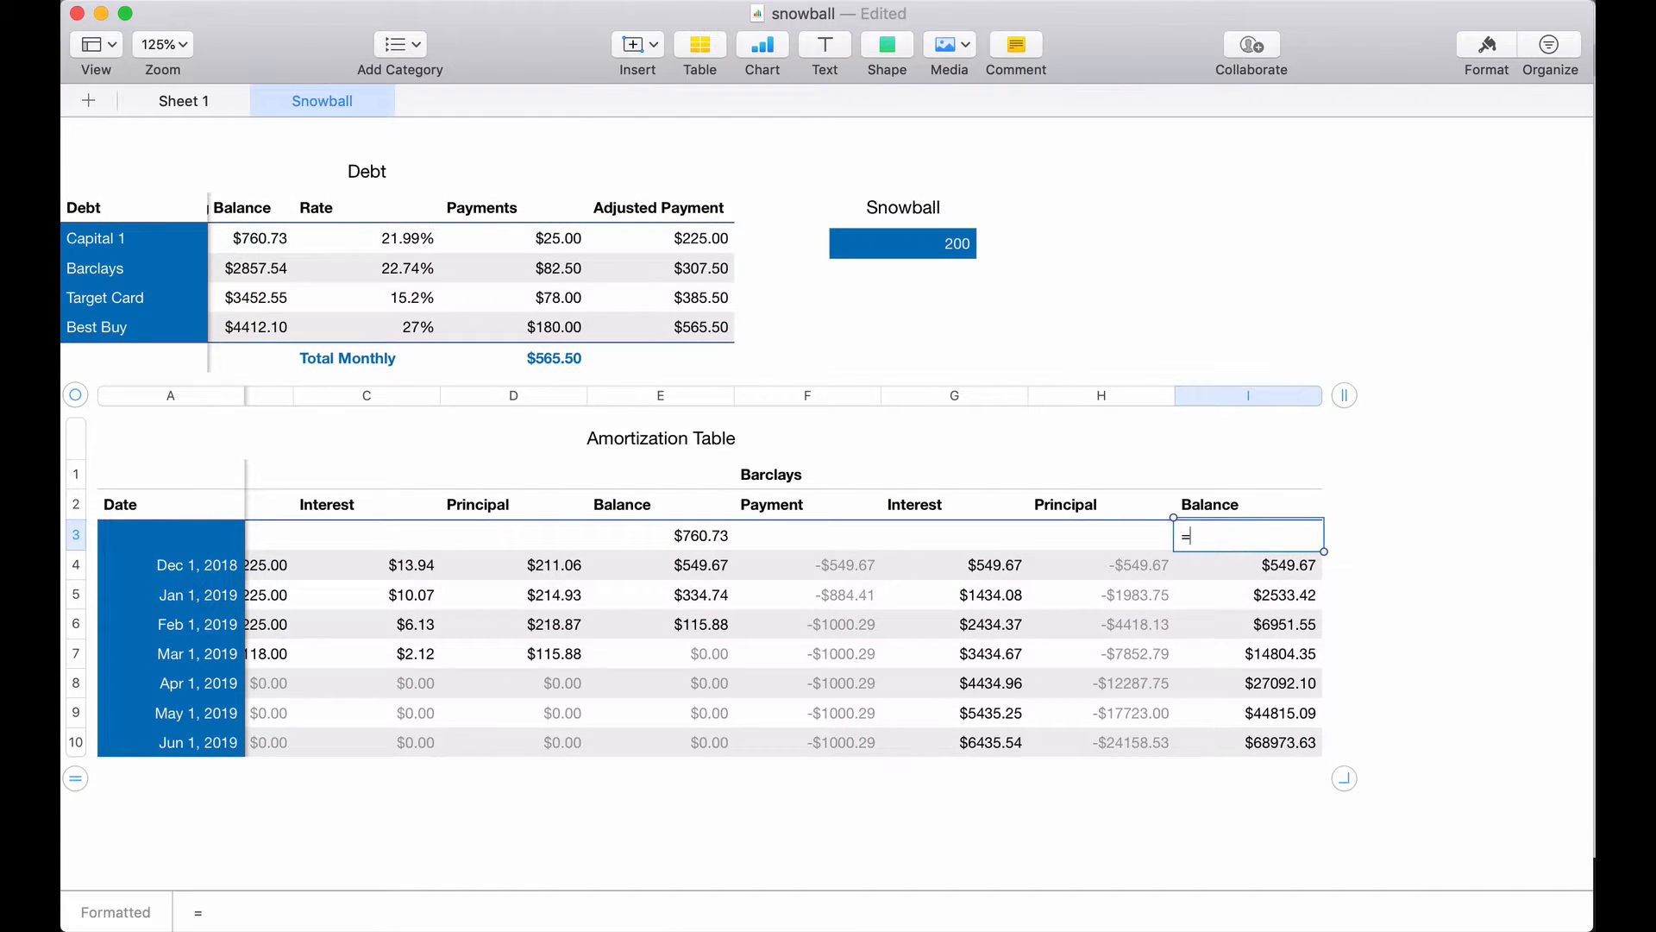
{"action": "scroll", "coordinate": [803, 338], "scroll_direction": "left", "scroll_amount": 1}
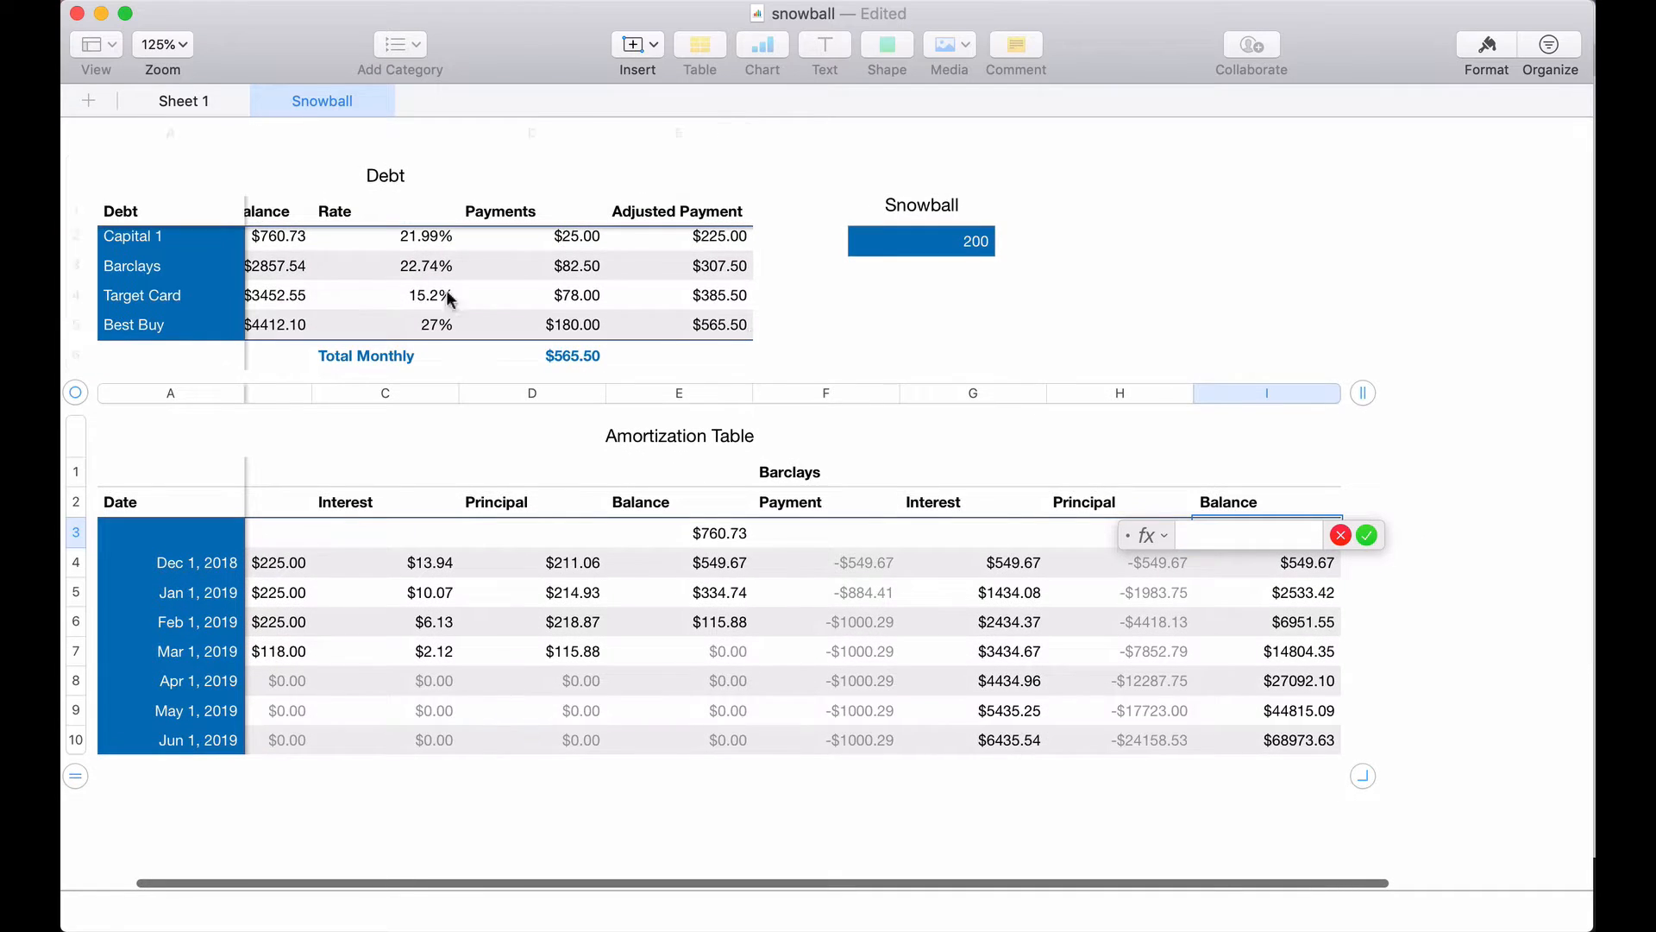
{"action": "left_click", "coordinate": [280, 268]}
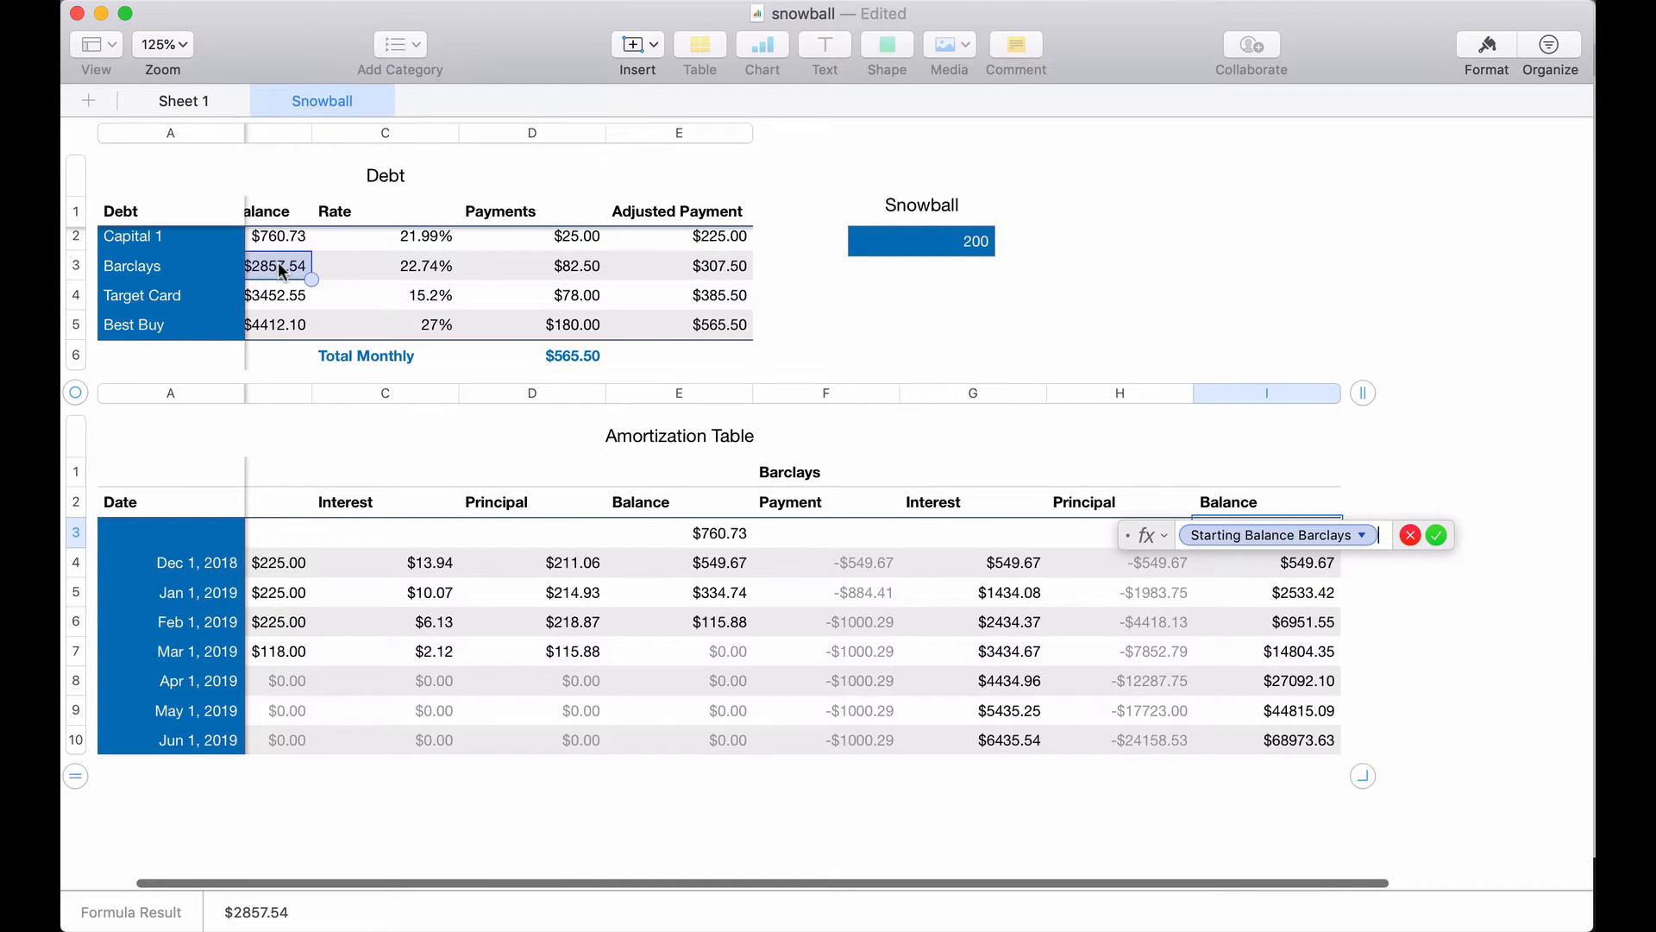
- Preserve both row and column of the Starting Balance reference and accept the I3 formula
{"action": "left_click", "coordinate": [1367, 533]}
{"action": "left_click", "coordinate": [1244, 590]}
{"action": "left_click", "coordinate": [1244, 616]}
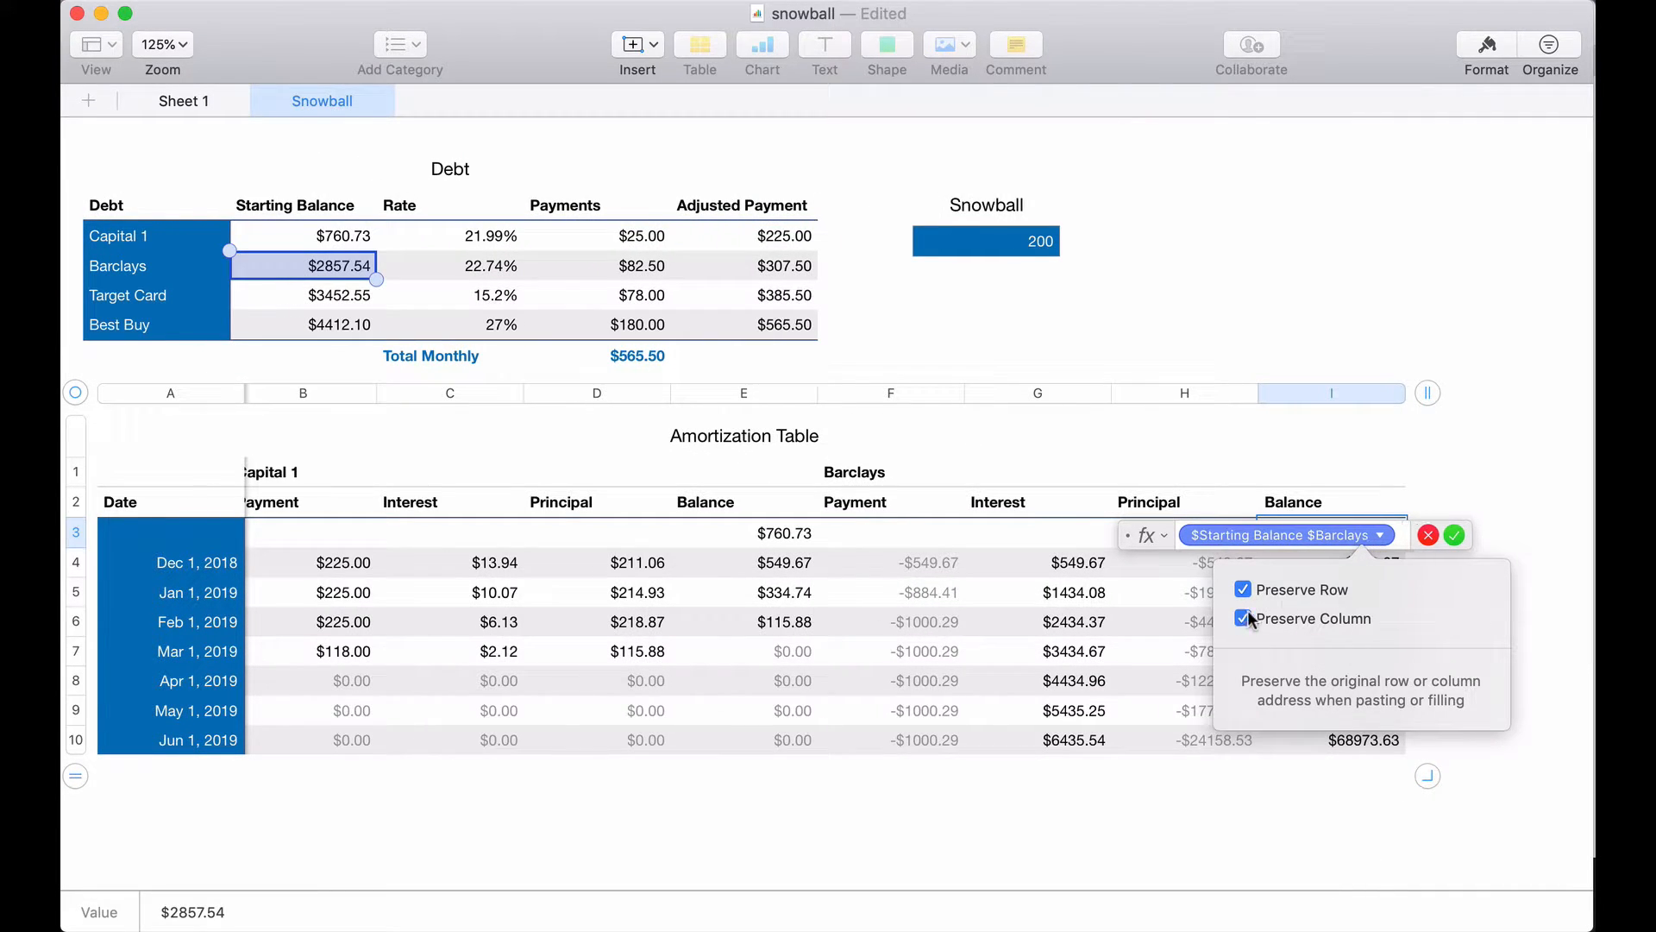
{"action": "left_click", "coordinate": [1452, 535]}
{"action": "left_click", "coordinate": [1453, 536]}
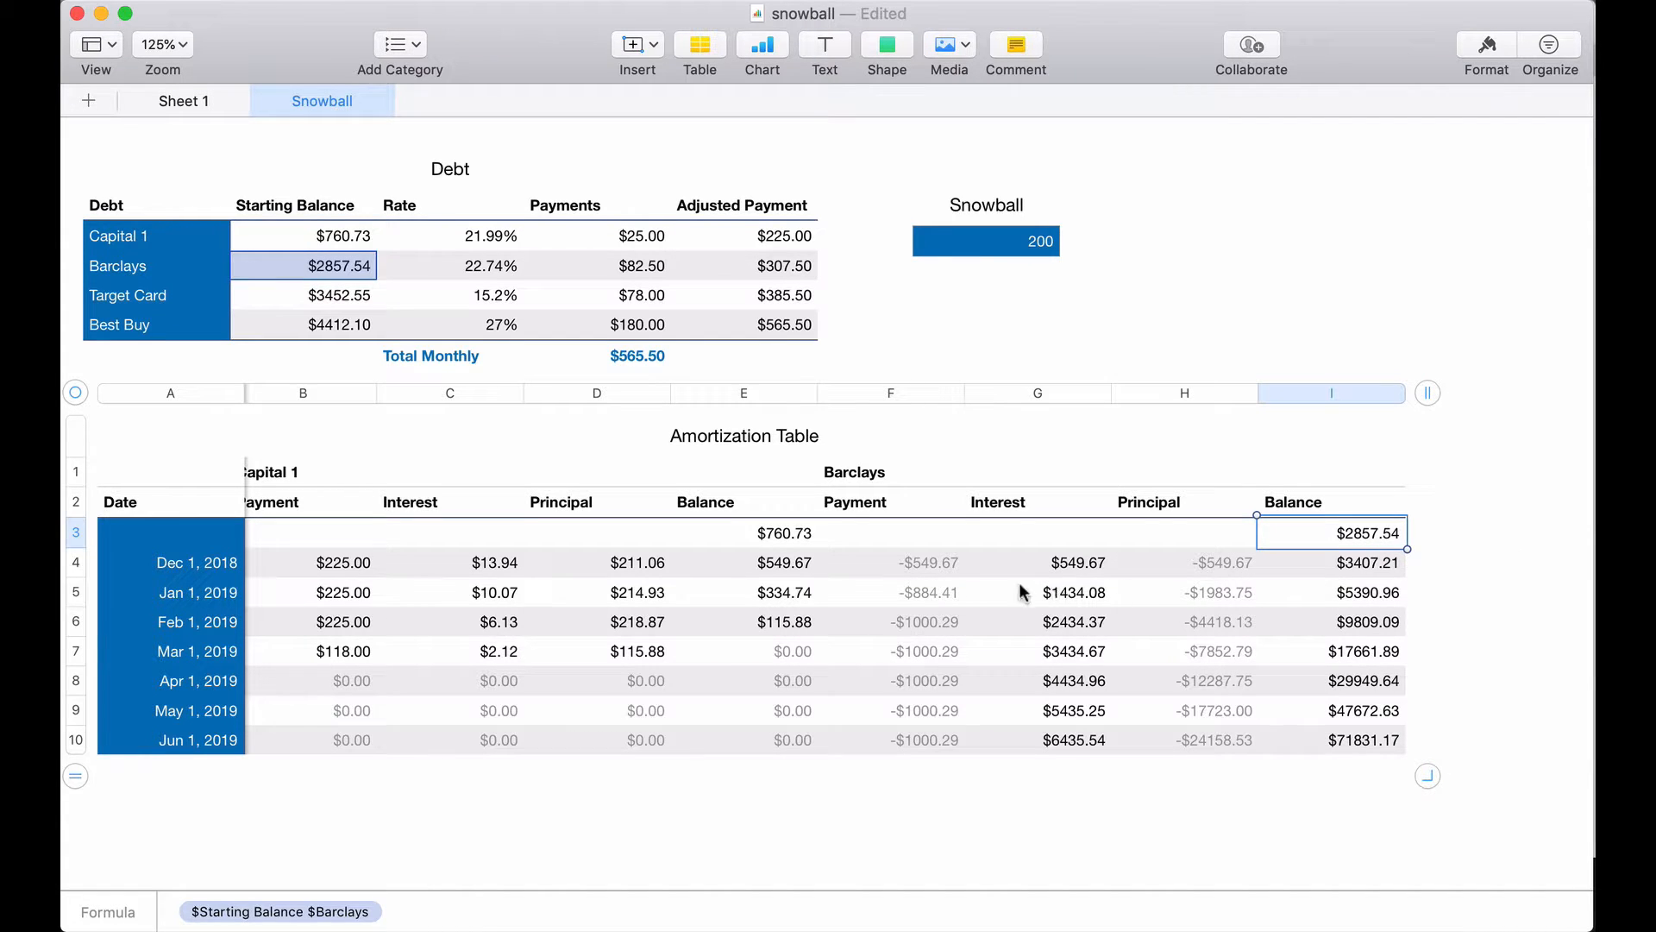
- Copy Capital 1's Dec 1, 2018 formulas from B4:E4 into the Barclays cells F4:I4
{"action": "left_click", "coordinate": [931, 565]}
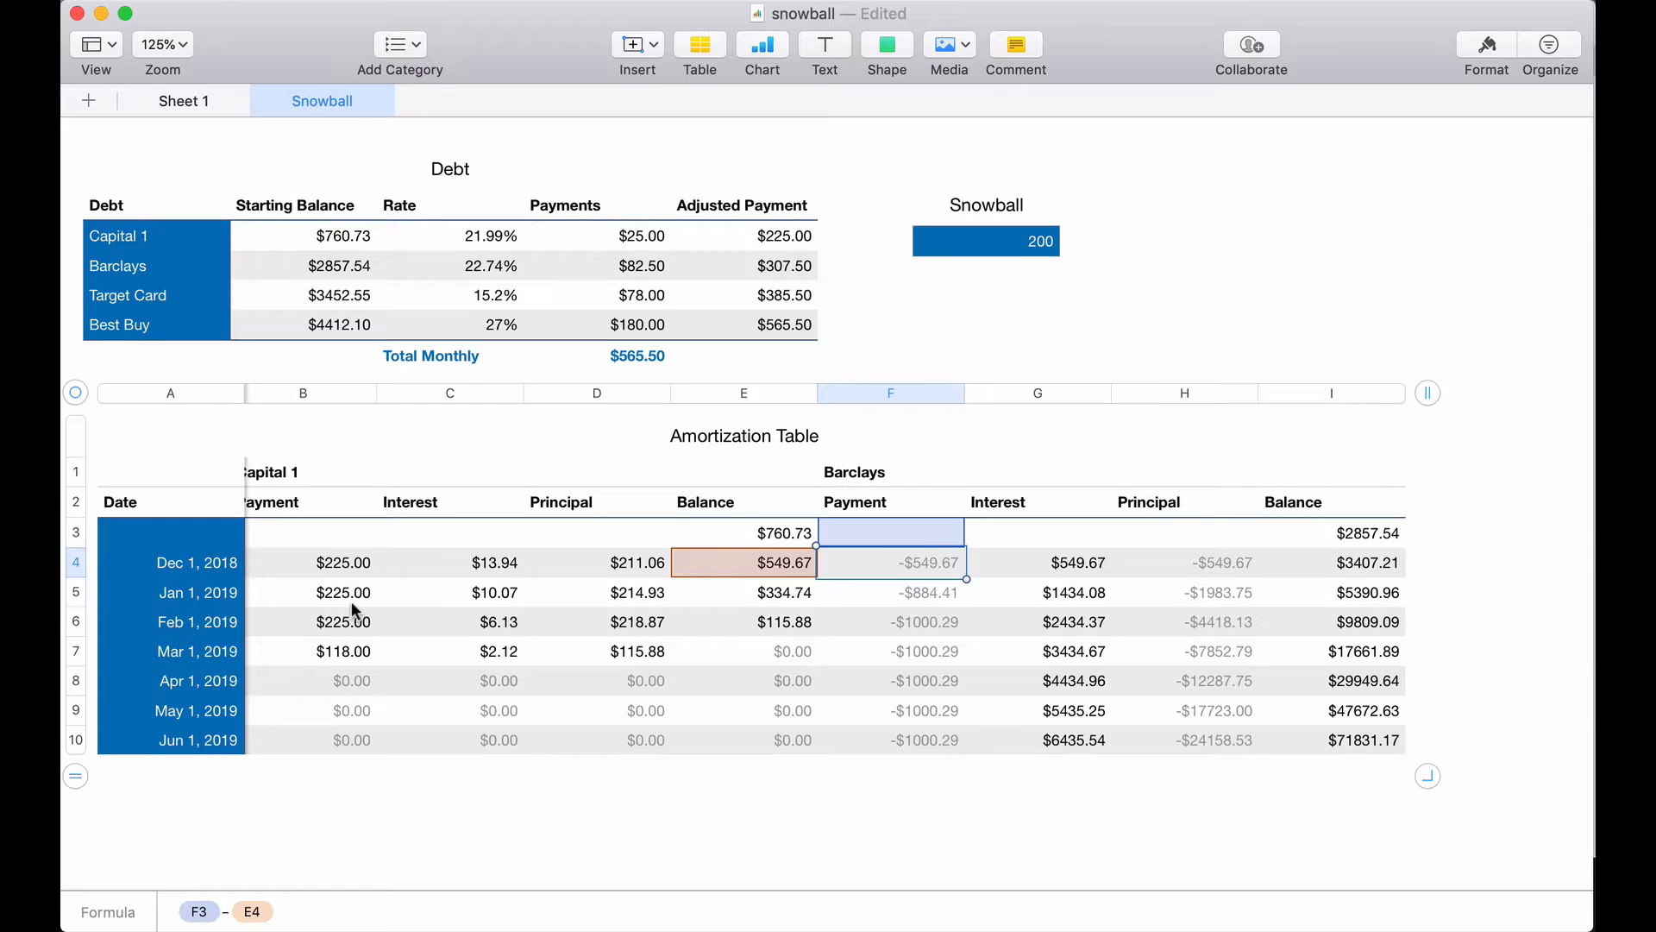
{"action": "scroll", "coordinate": [357, 608], "scroll_direction": "left", "scroll_amount": 2}
{"action": "left_click", "coordinate": [357, 557]}
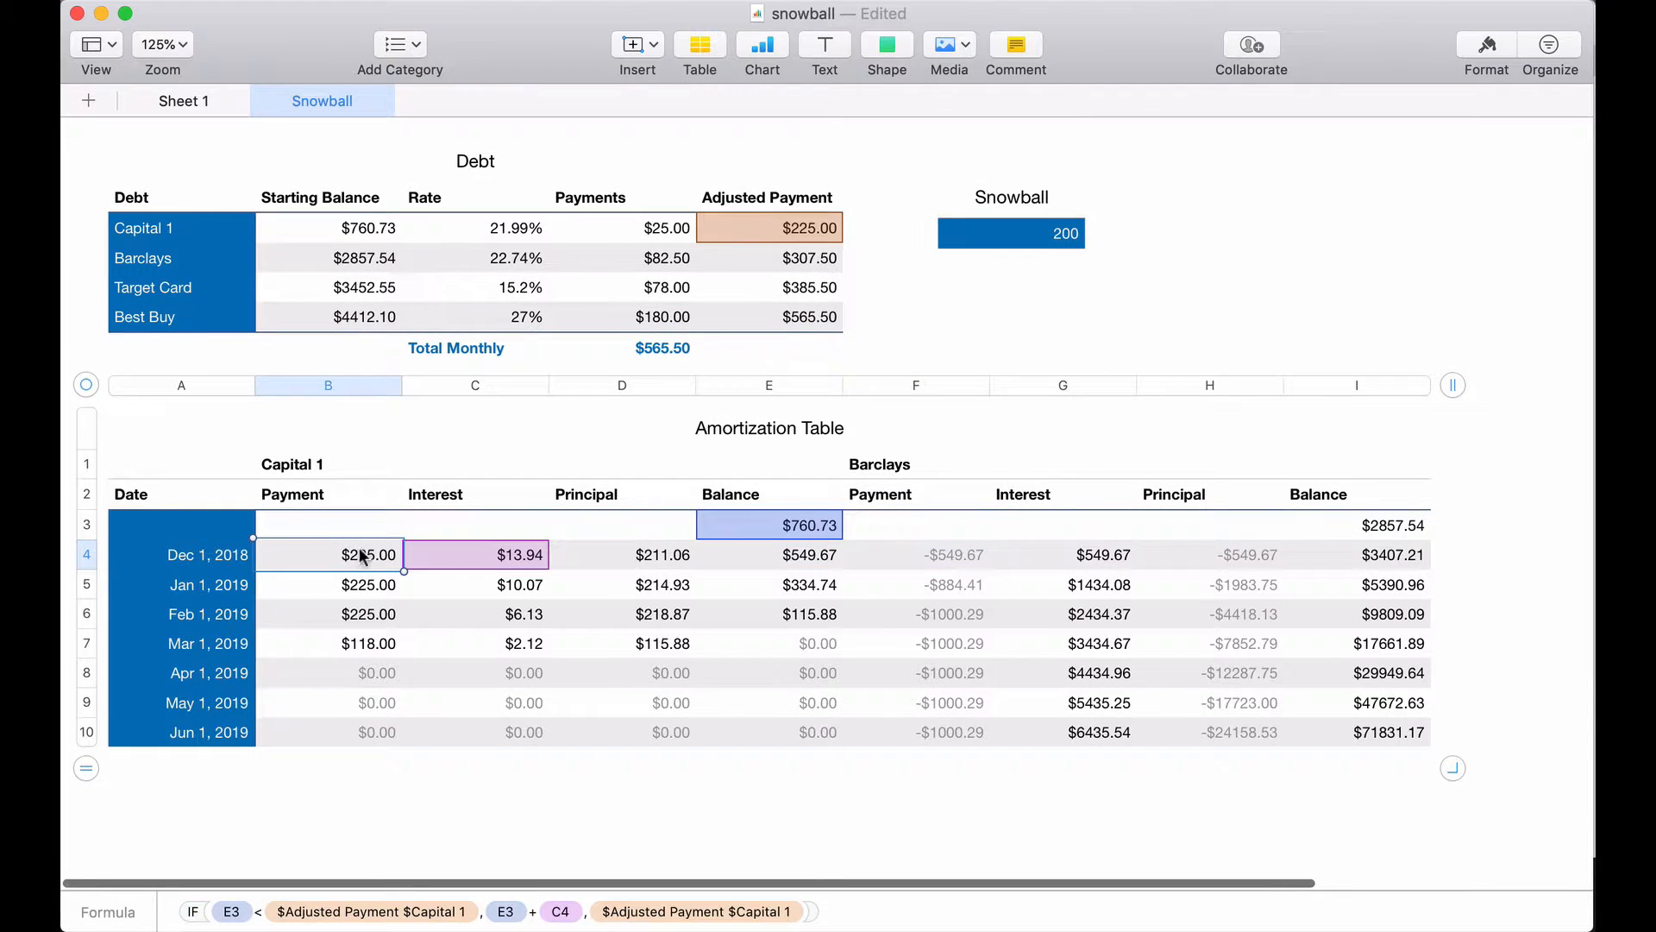
{"action": "left_click", "coordinate": [723, 567], "text": "shift"}
{"action": "key", "text": "super+c"}
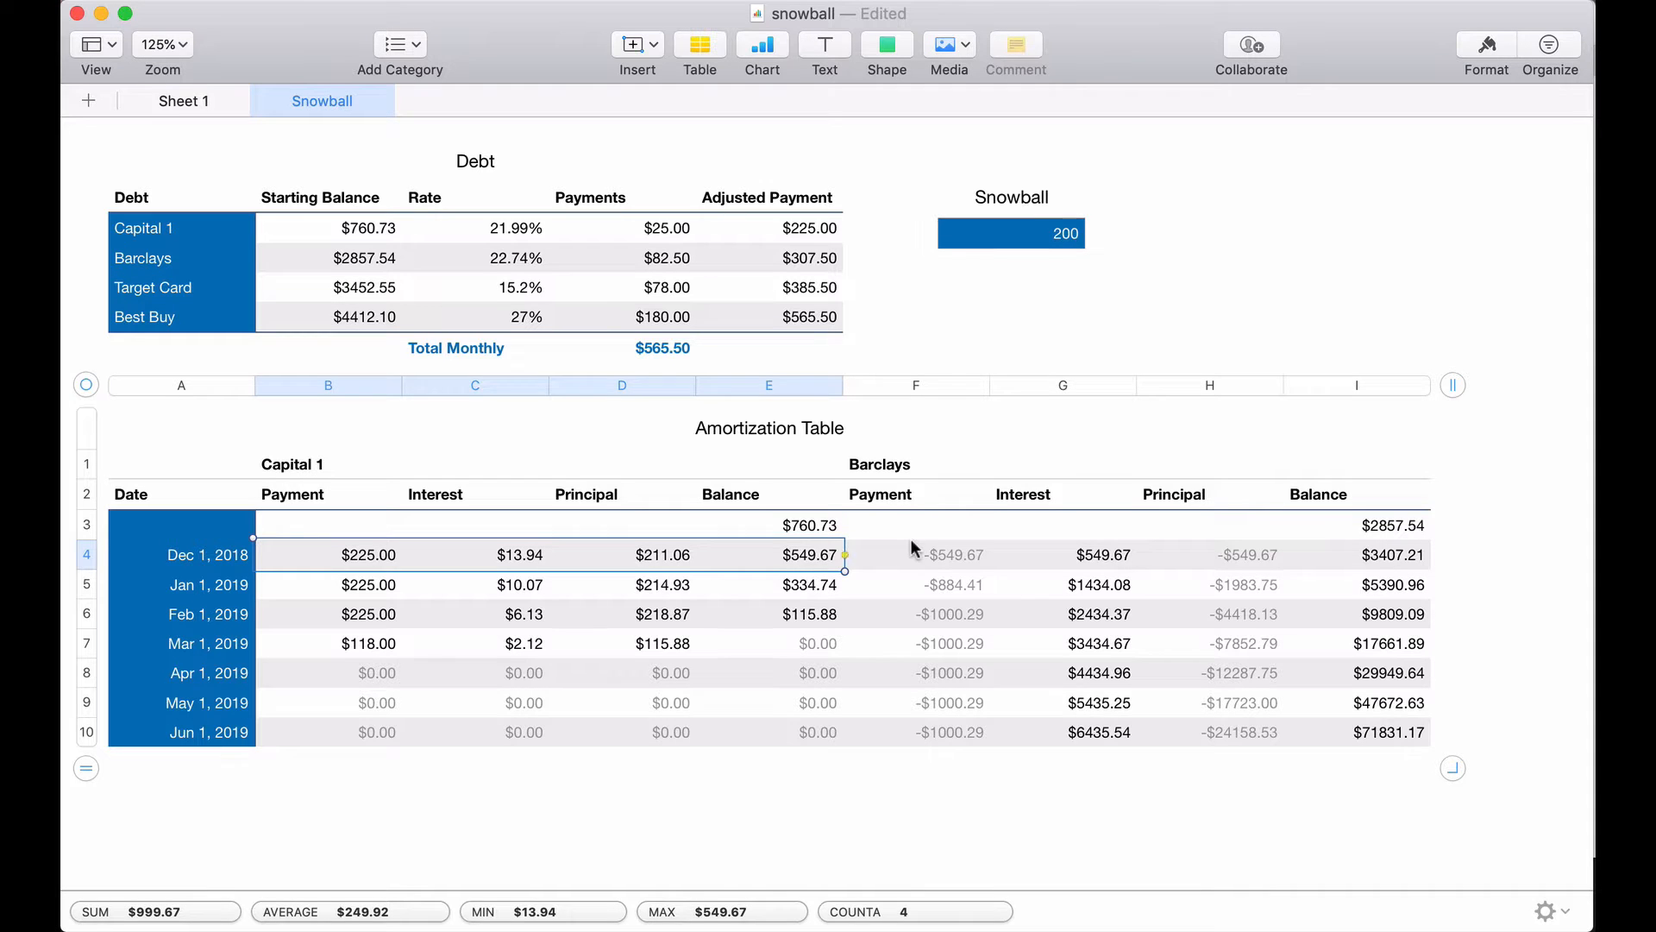
{"action": "left_click", "coordinate": [918, 548]}
{"action": "key", "text": "super+v"}
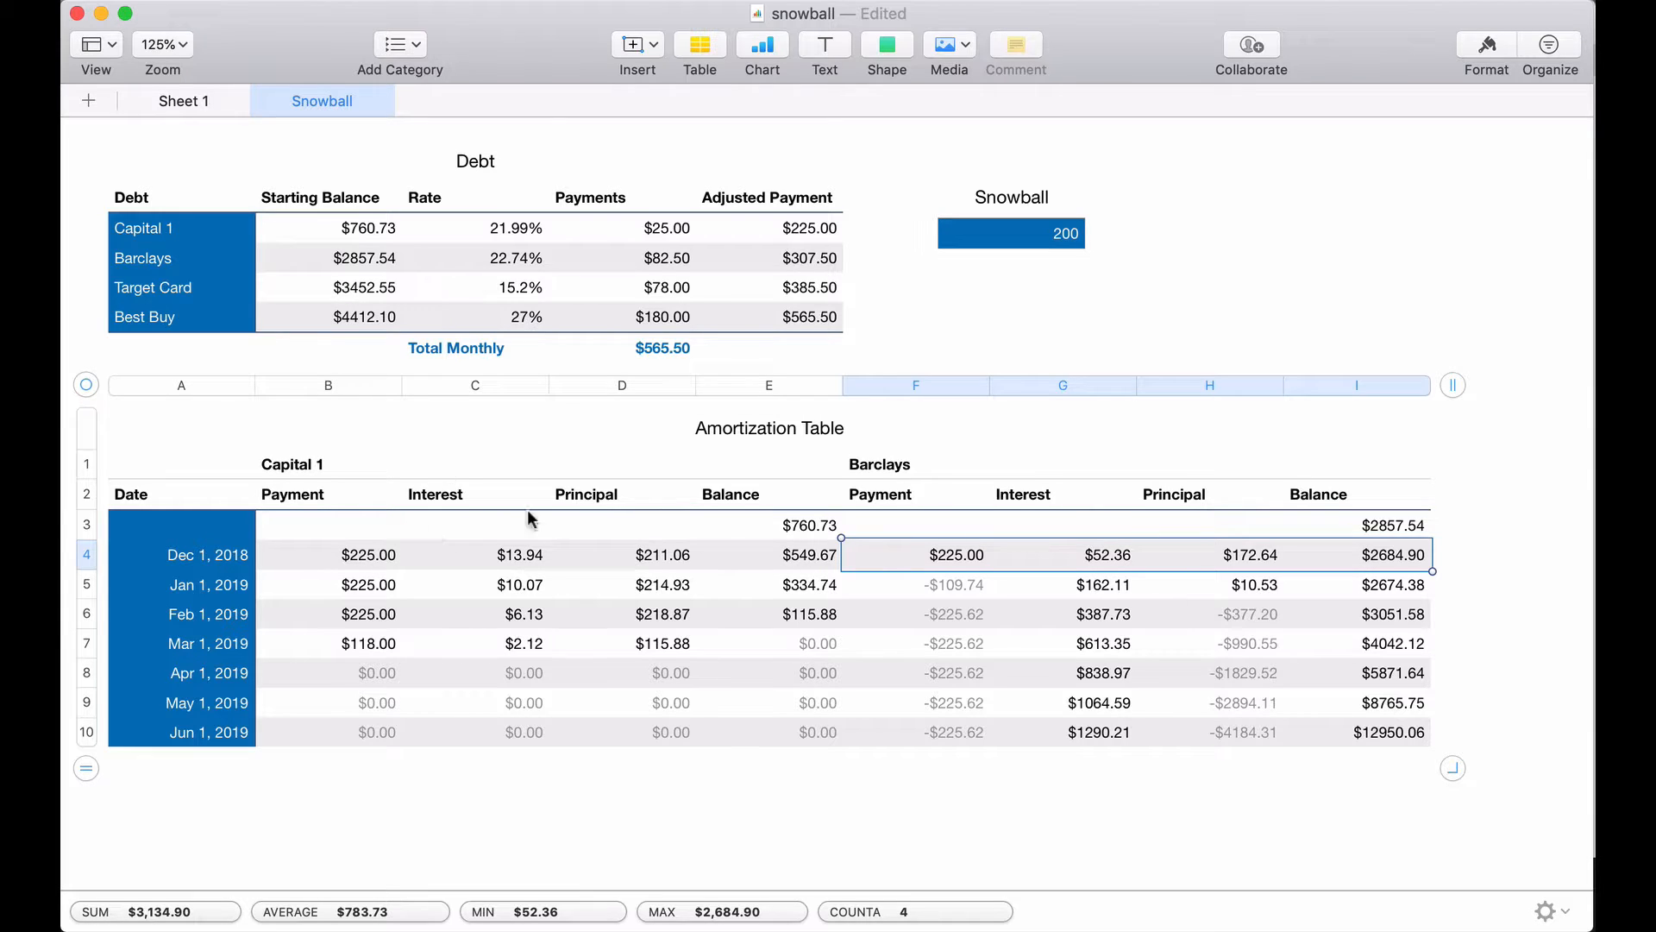
- Hide Capital 1's Interest and Principal columns C and D, and narrow columns B and E, with E about 64 pt wide
{"action": "left_click", "coordinate": [519, 386]}
{"action": "left_click", "coordinate": [608, 385], "text": "shift"}
{"action": "left_click", "coordinate": [688, 386]}
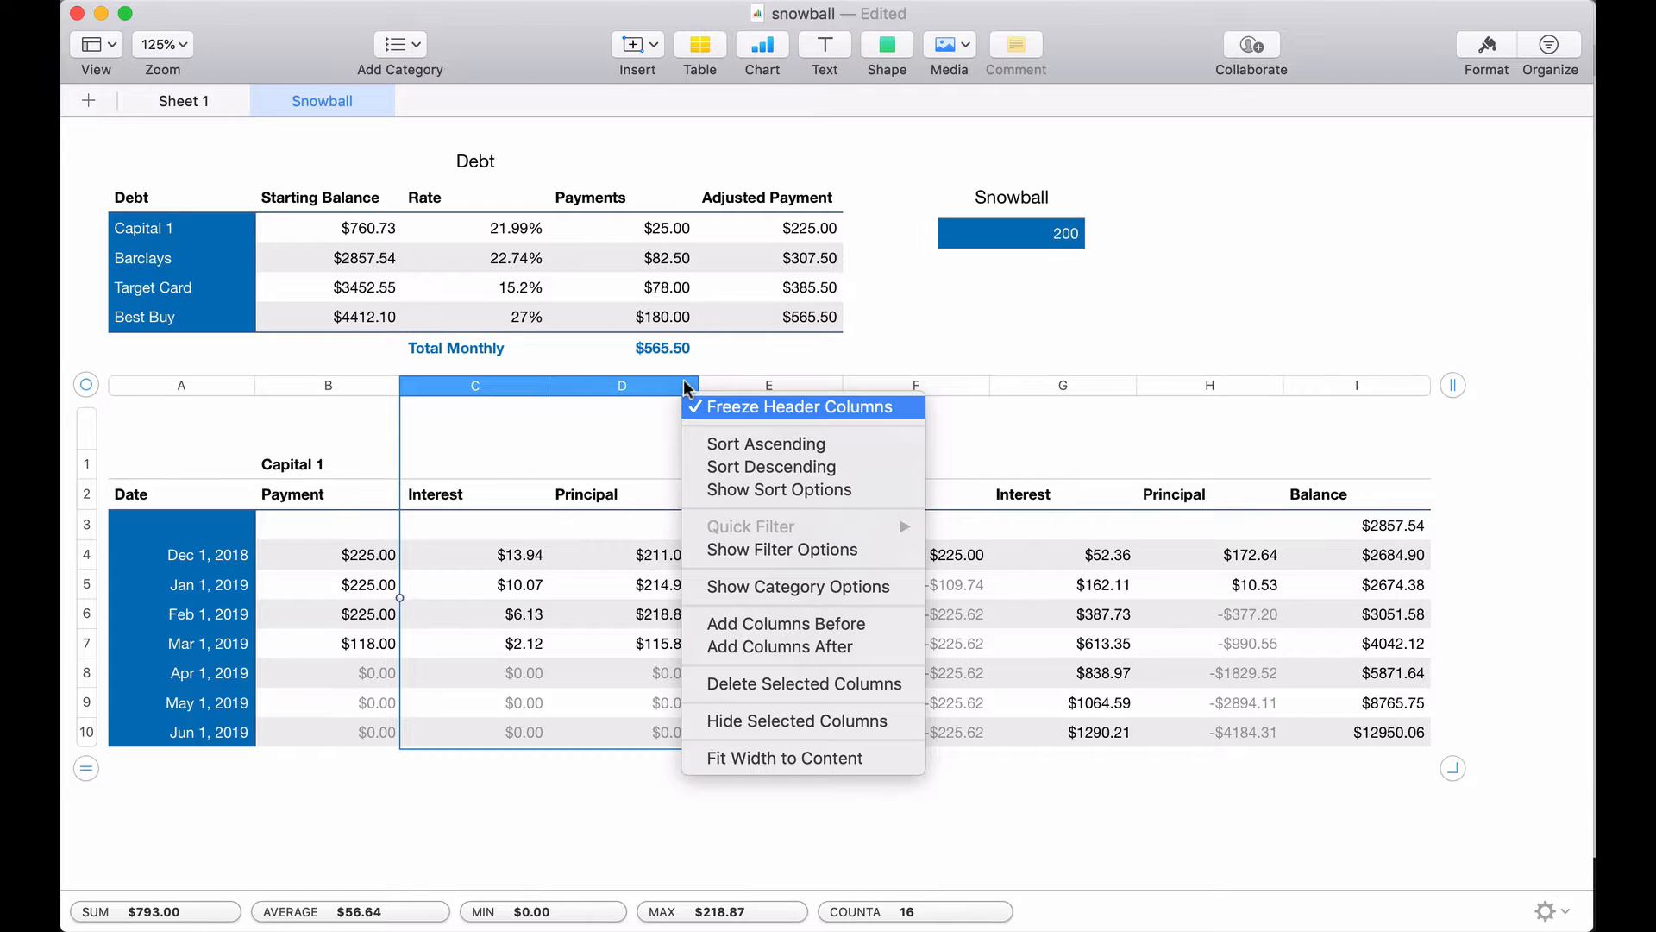
{"action": "left_click", "coordinate": [716, 722]}
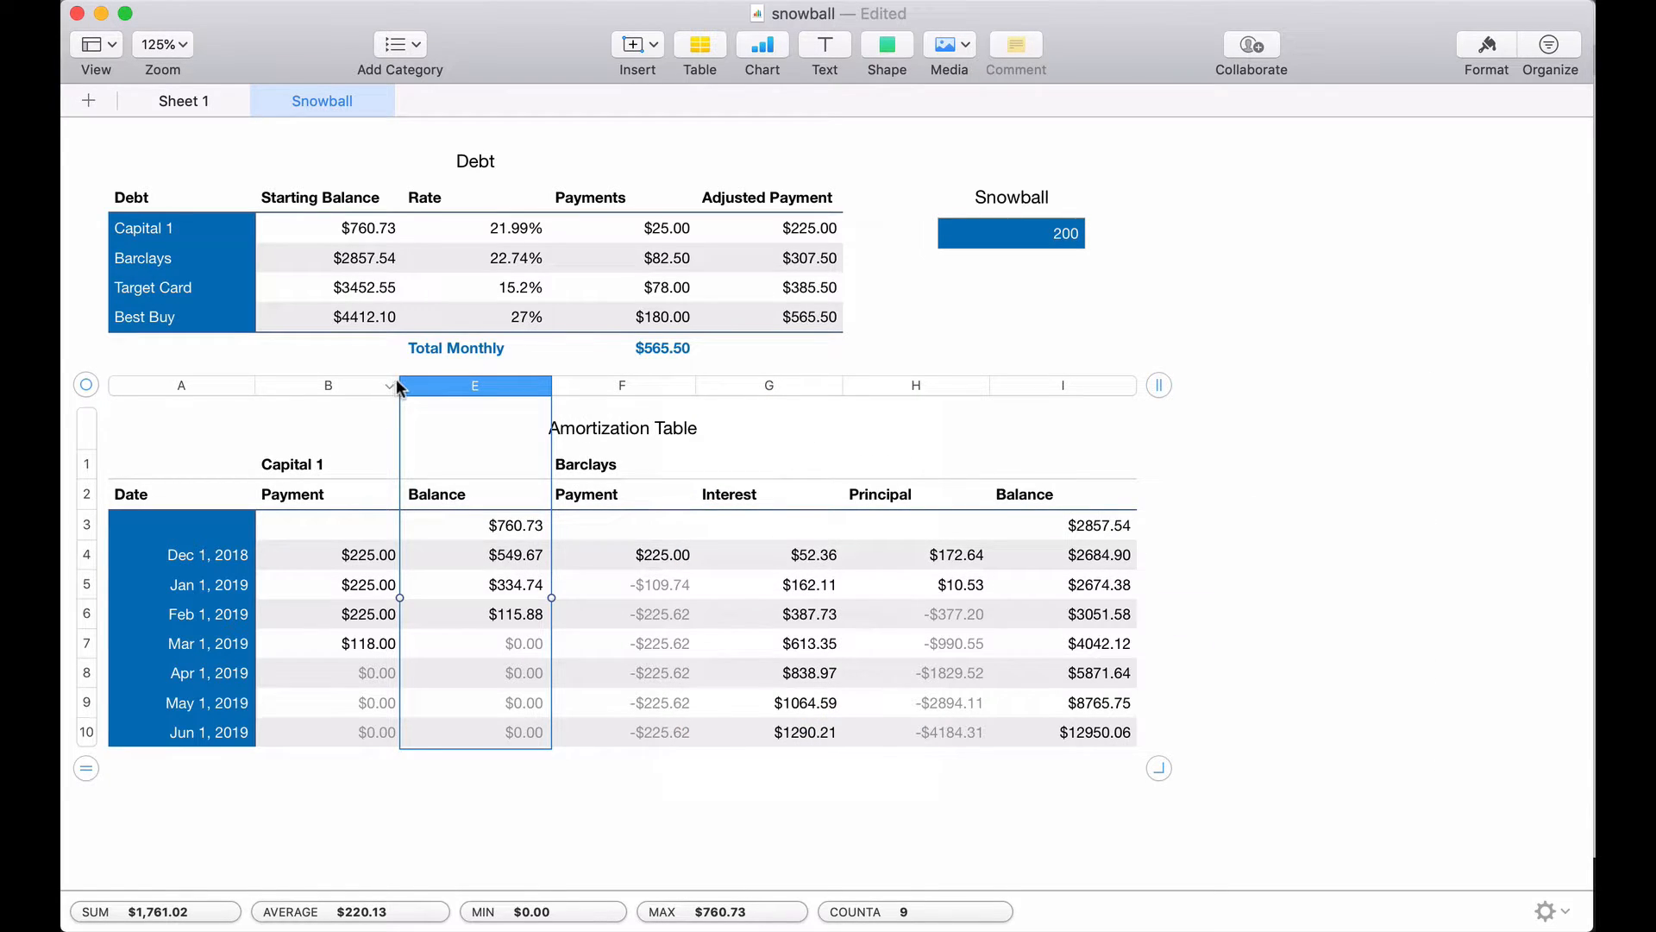
{"action": "left_click_drag", "start_coordinate": [396, 383], "coordinate": [348, 386]}
{"action": "left_click_drag", "start_coordinate": [494, 376], "coordinate": [449, 385]}
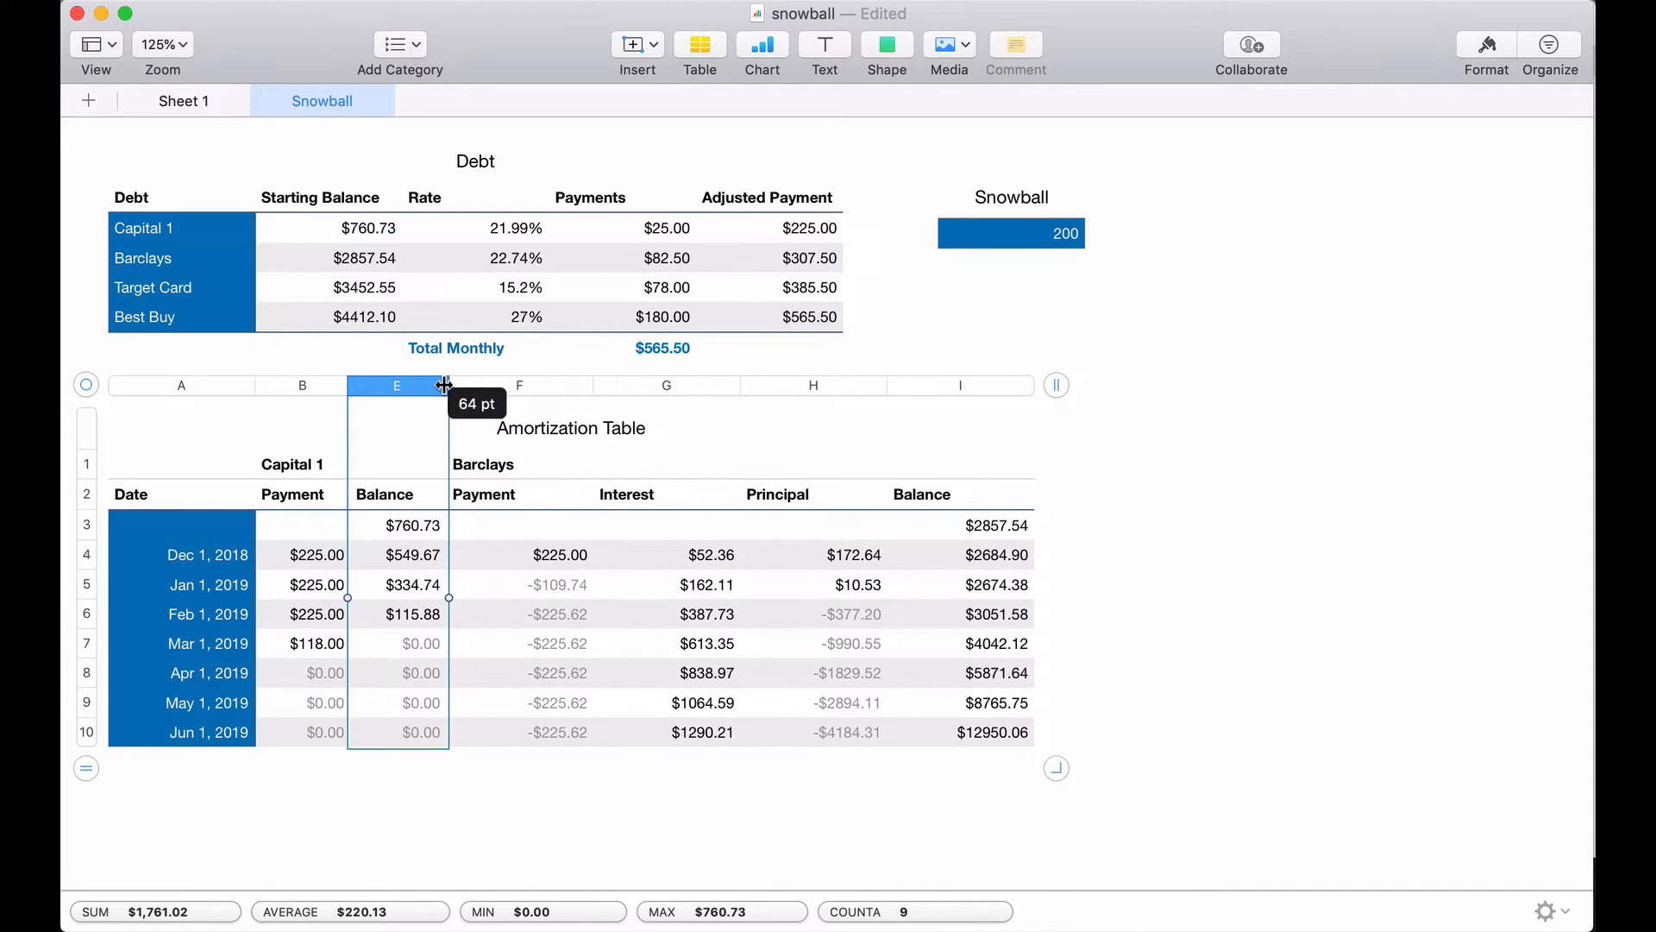
- Replace both Capital 1 Adjusted Payment references in Barclays' Dec 1, 2018 Payment formula (F4) with Barclays' value from the Debt table's Payments column
{"action": "double_click", "coordinate": [578, 573]}
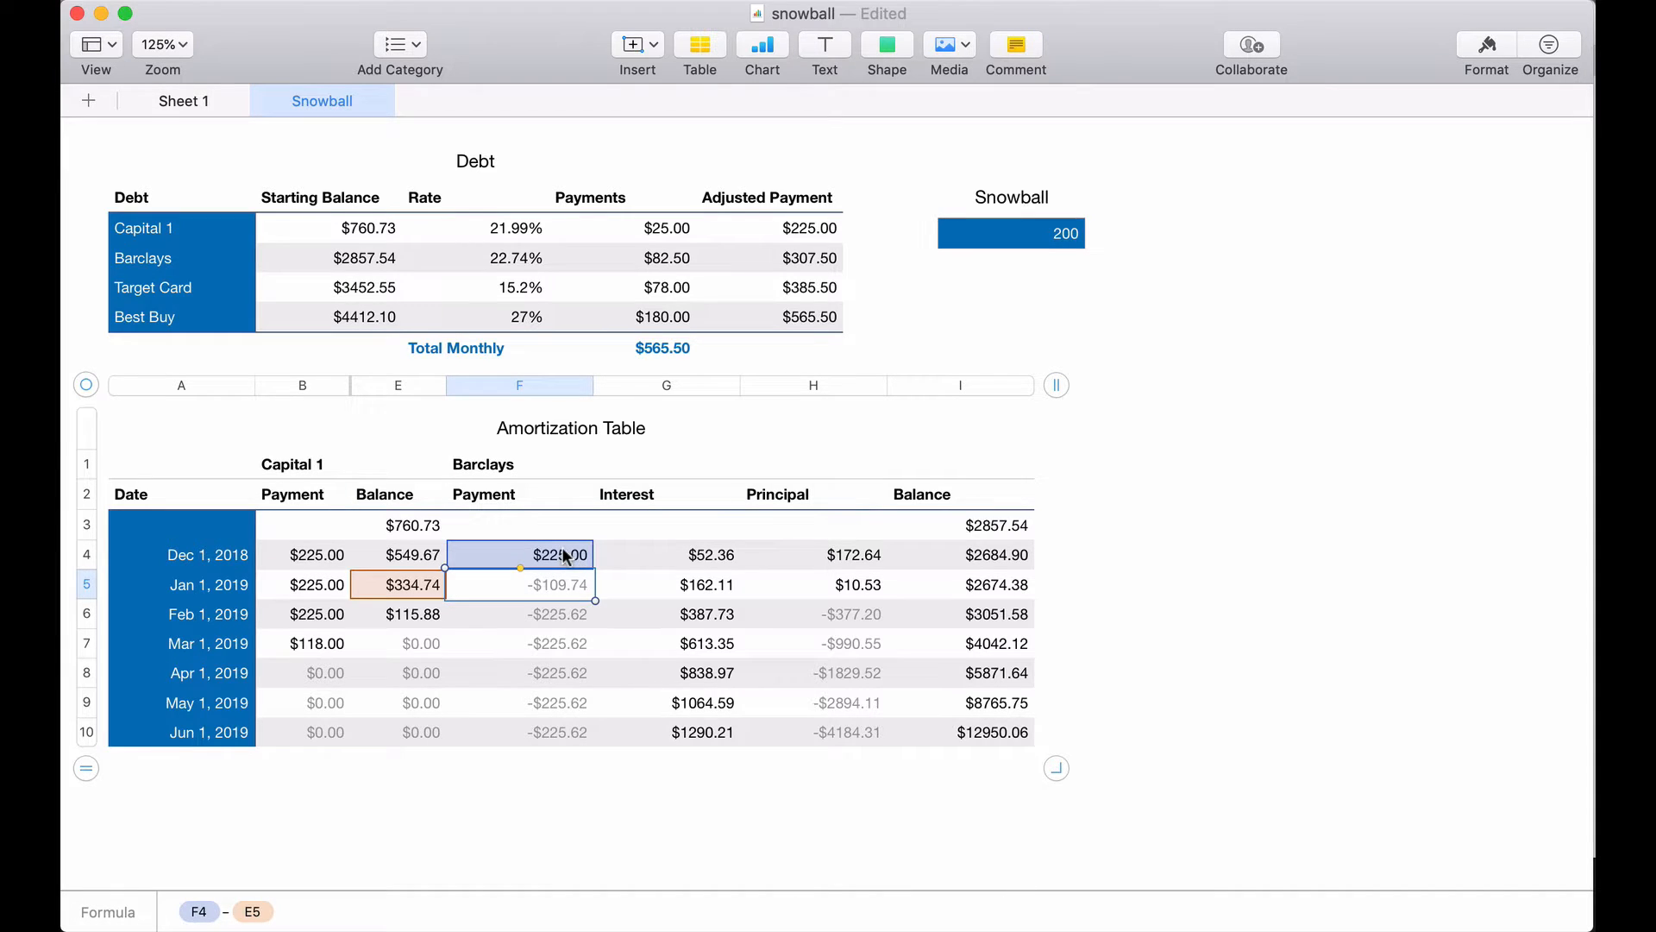
{"action": "double_click", "coordinate": [563, 555]}
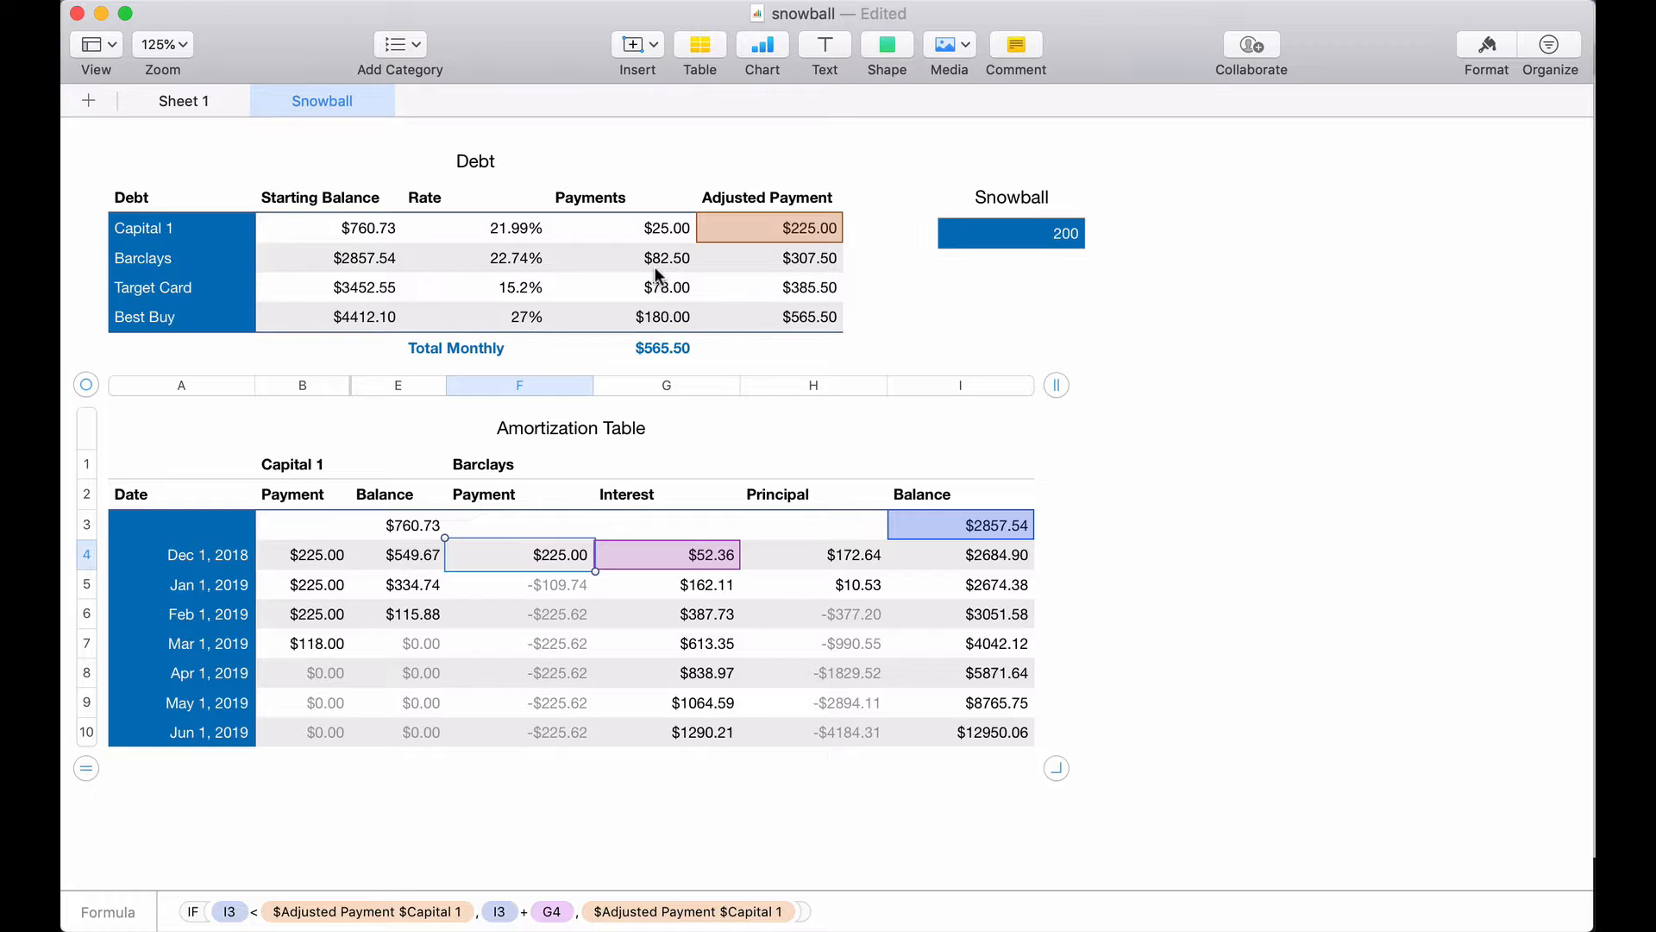
{"action": "double_click", "coordinate": [545, 554]}
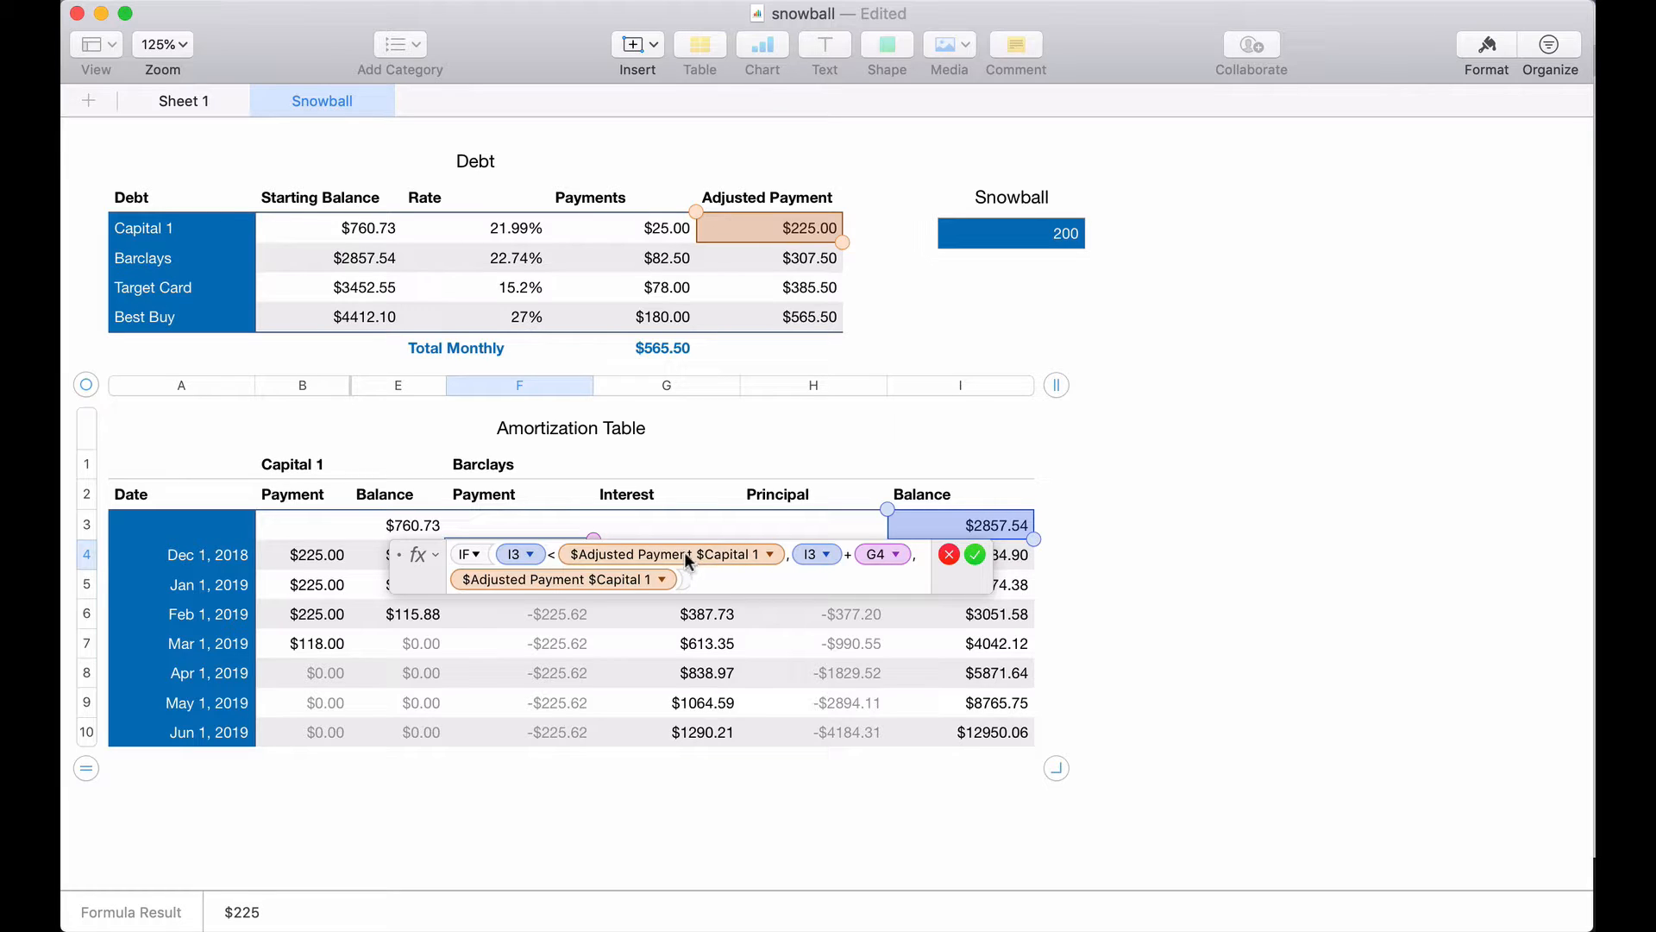
{"action": "left_click", "coordinate": [685, 552]}
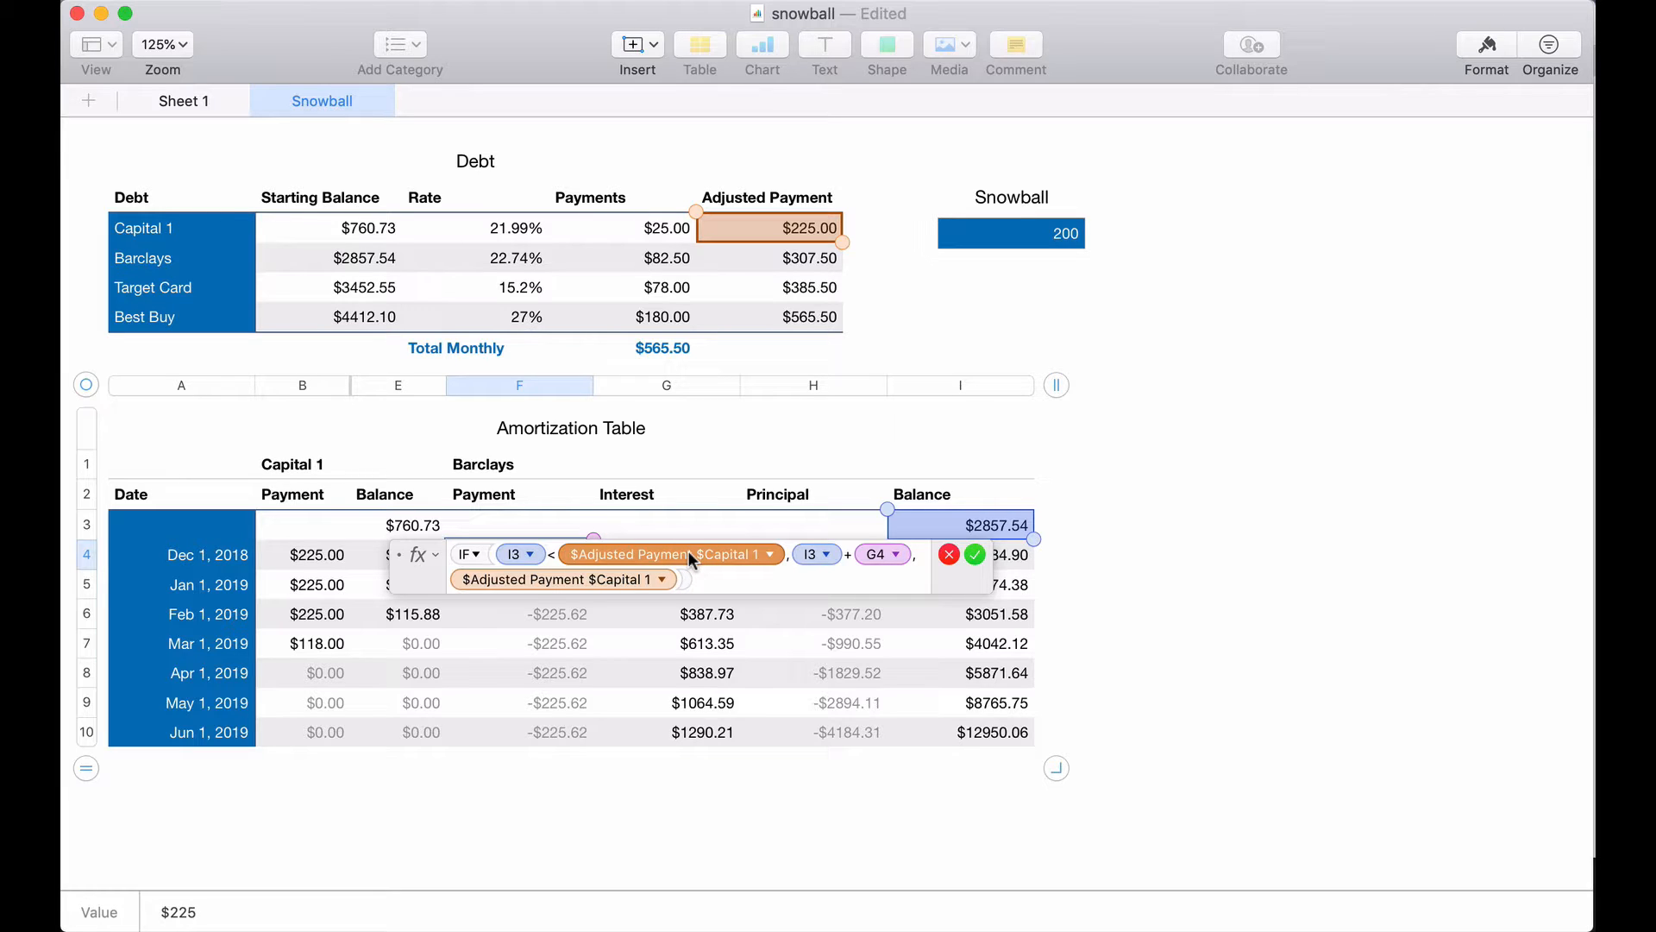
{"action": "key", "text": "BackSpace"}
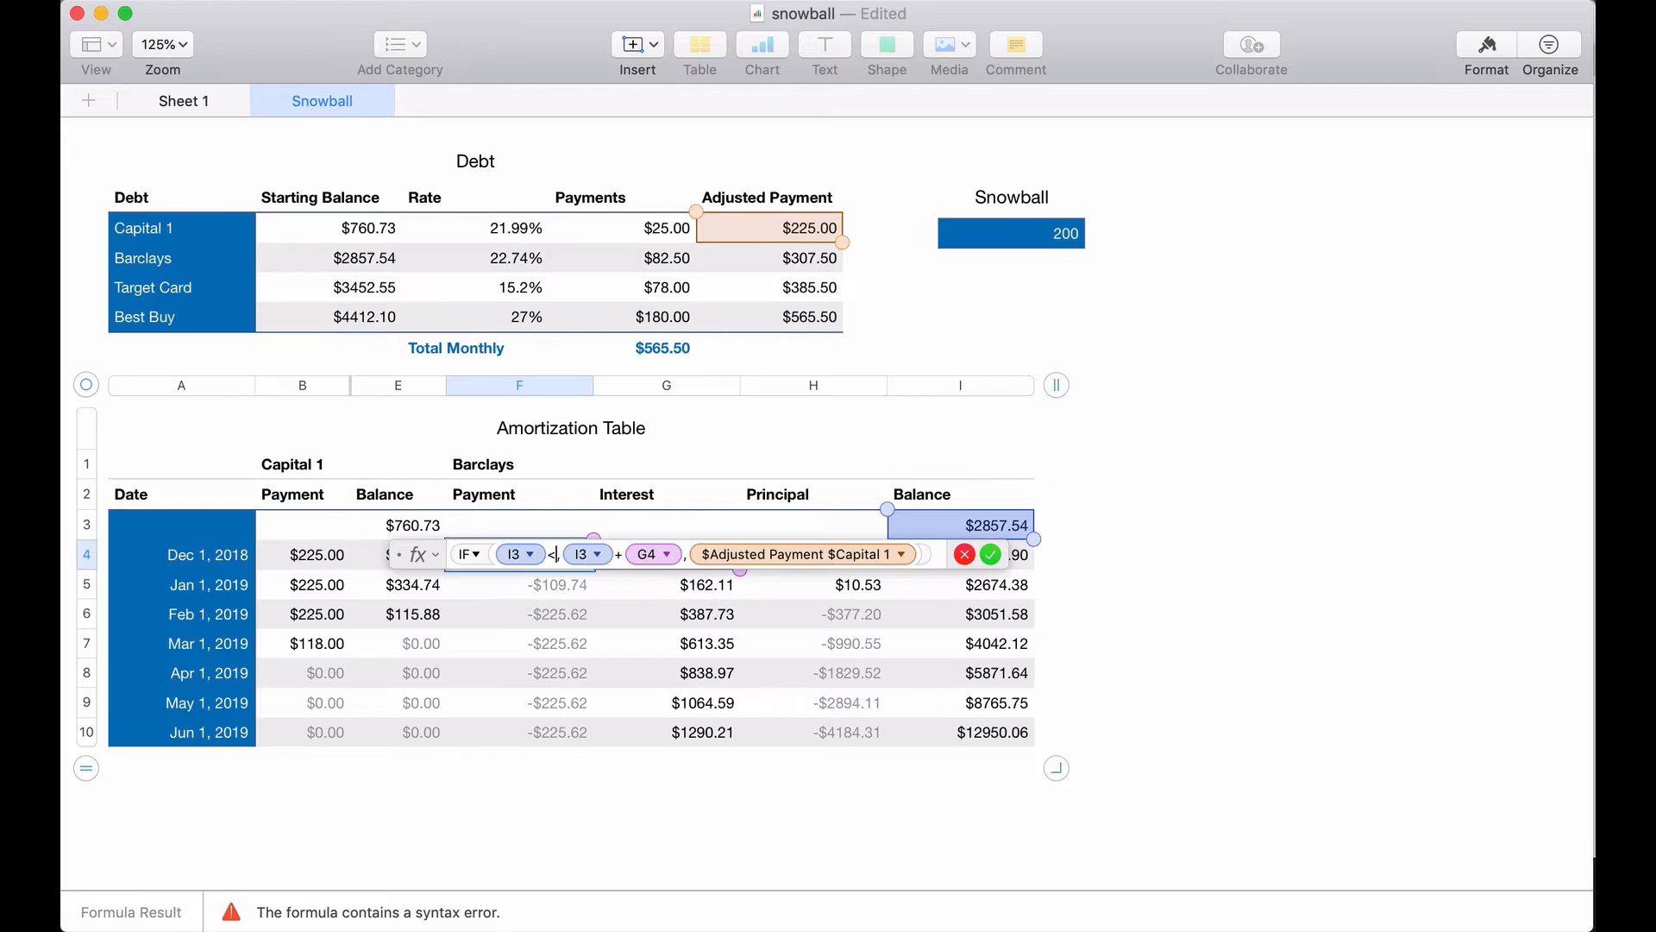
{"action": "left_click", "coordinate": [657, 258]}
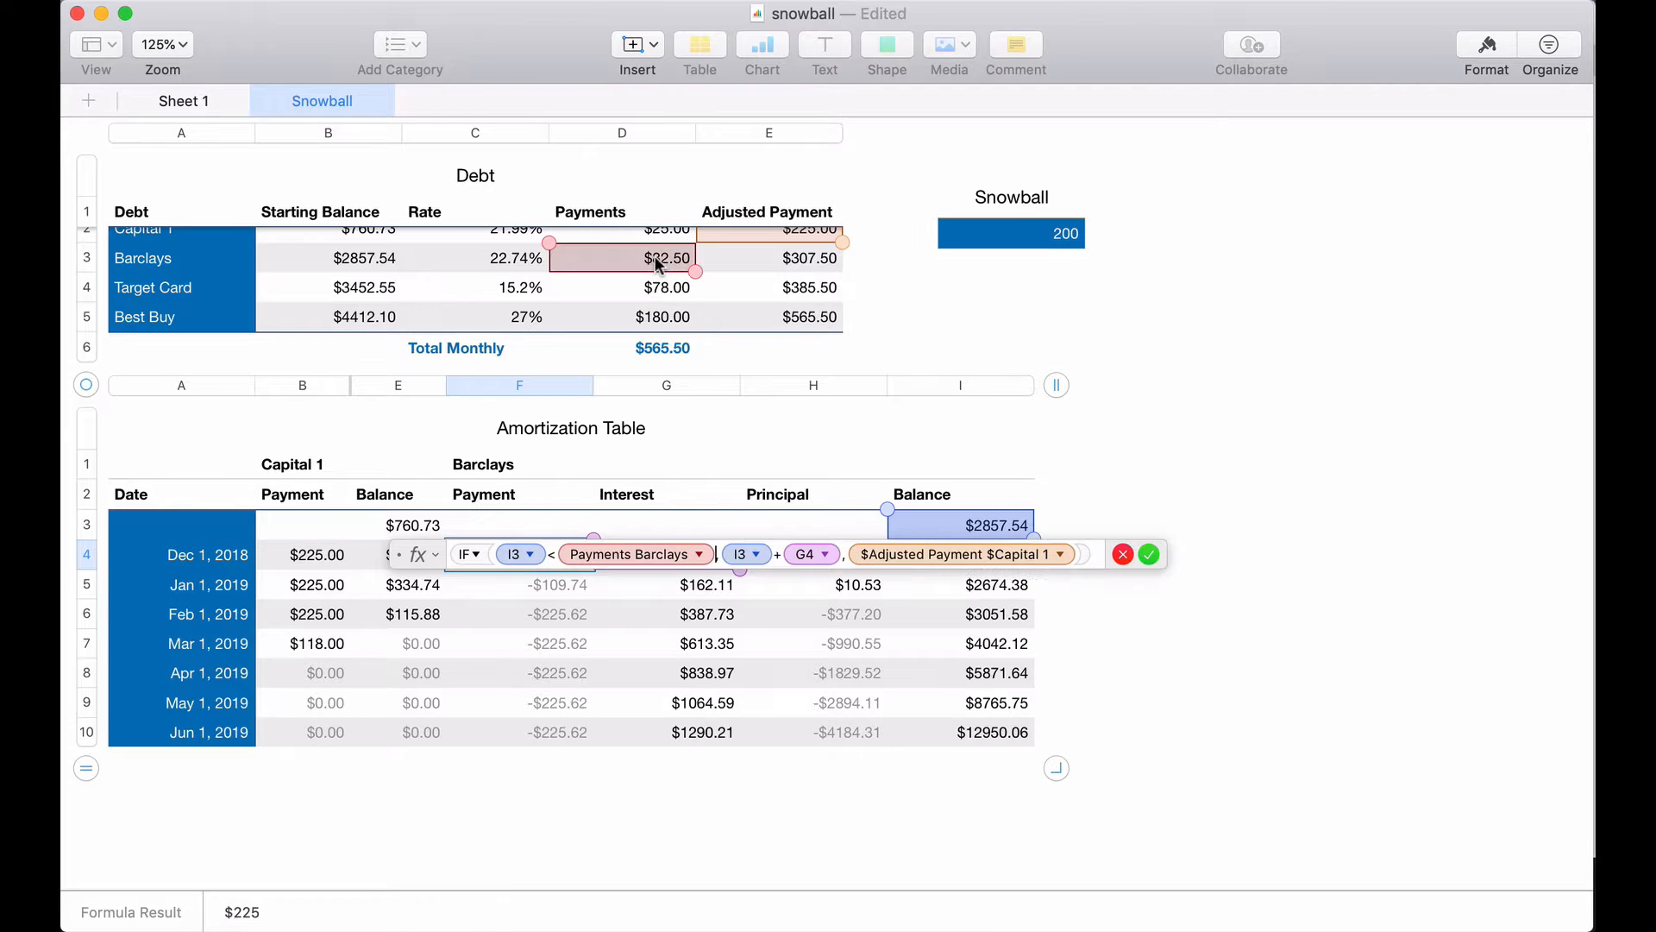
{"action": "left_click", "coordinate": [919, 555]}
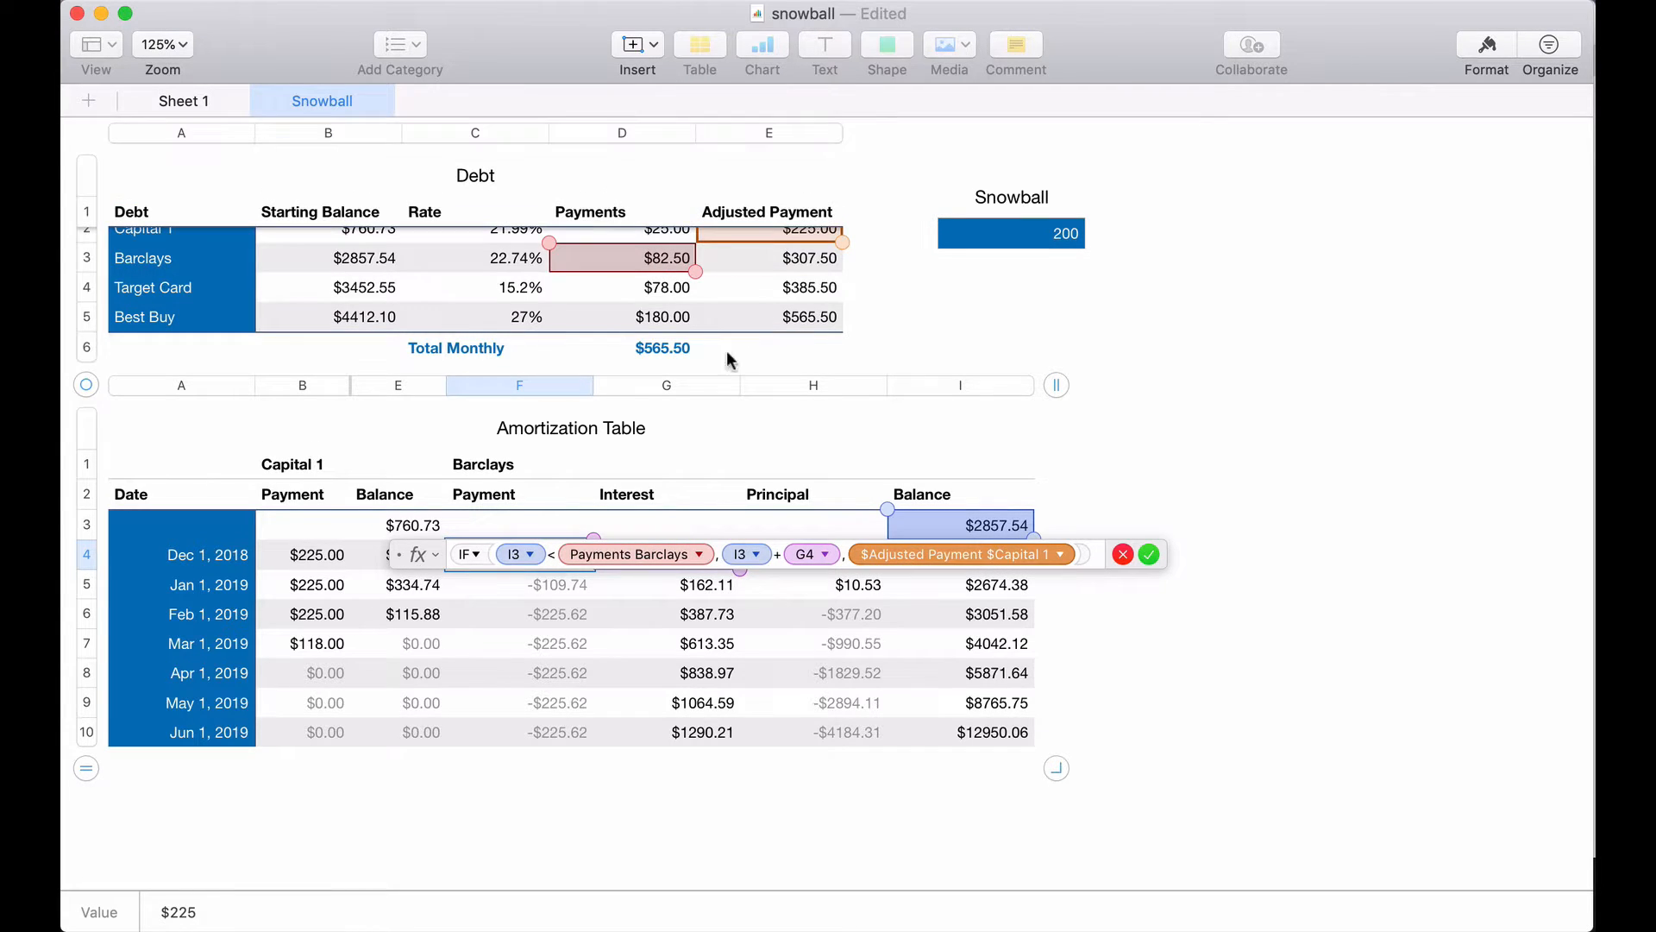
{"action": "left_click", "coordinate": [657, 267]}
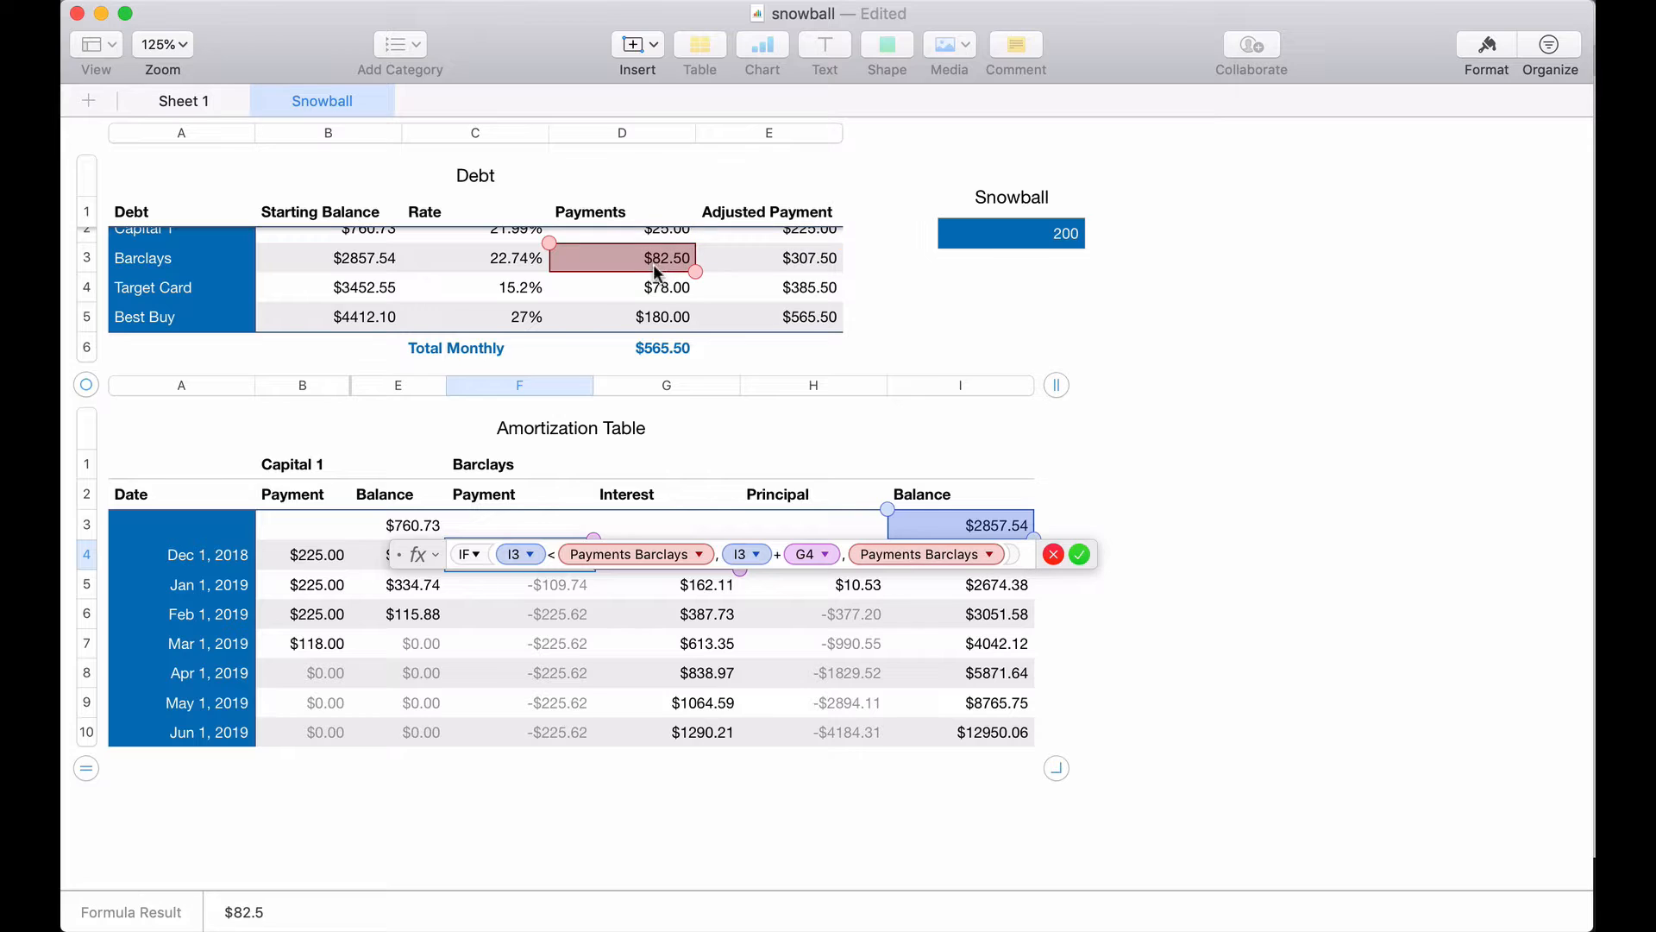
- Preserve row and column for both Barclays Payments references in the Dec 1, 2018 Payment formula (F4) and accept it
{"action": "left_click", "coordinate": [698, 554]}
{"action": "left_click", "coordinate": [579, 609]}
{"action": "left_click", "coordinate": [579, 638]}
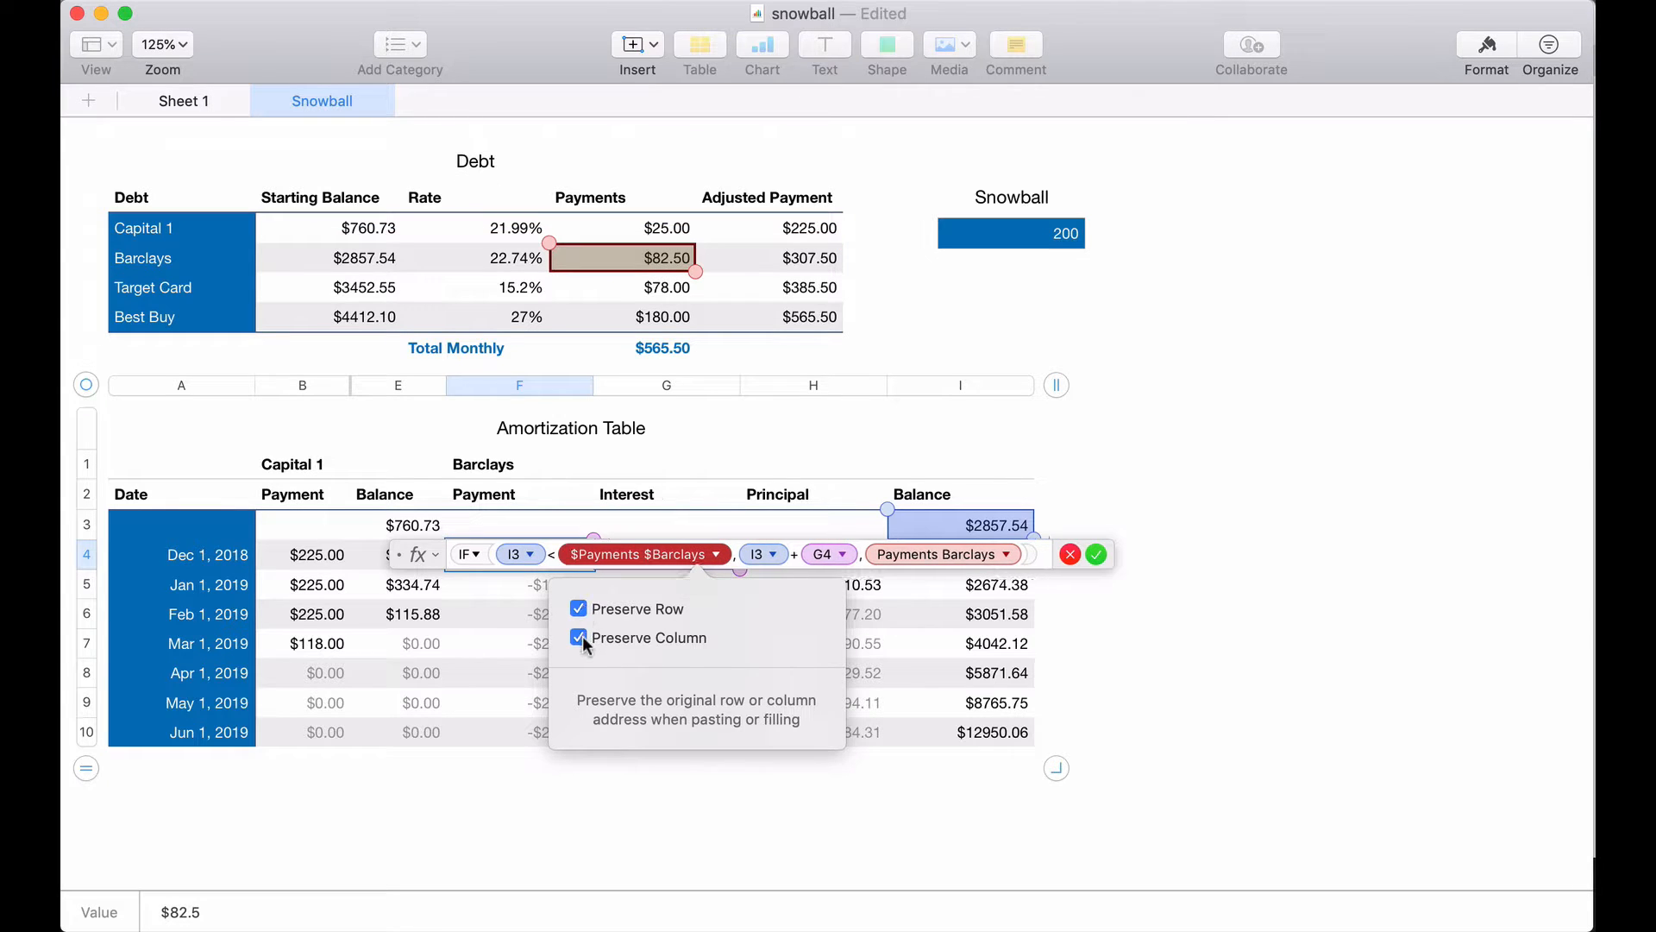
{"action": "left_click", "coordinate": [935, 562]}
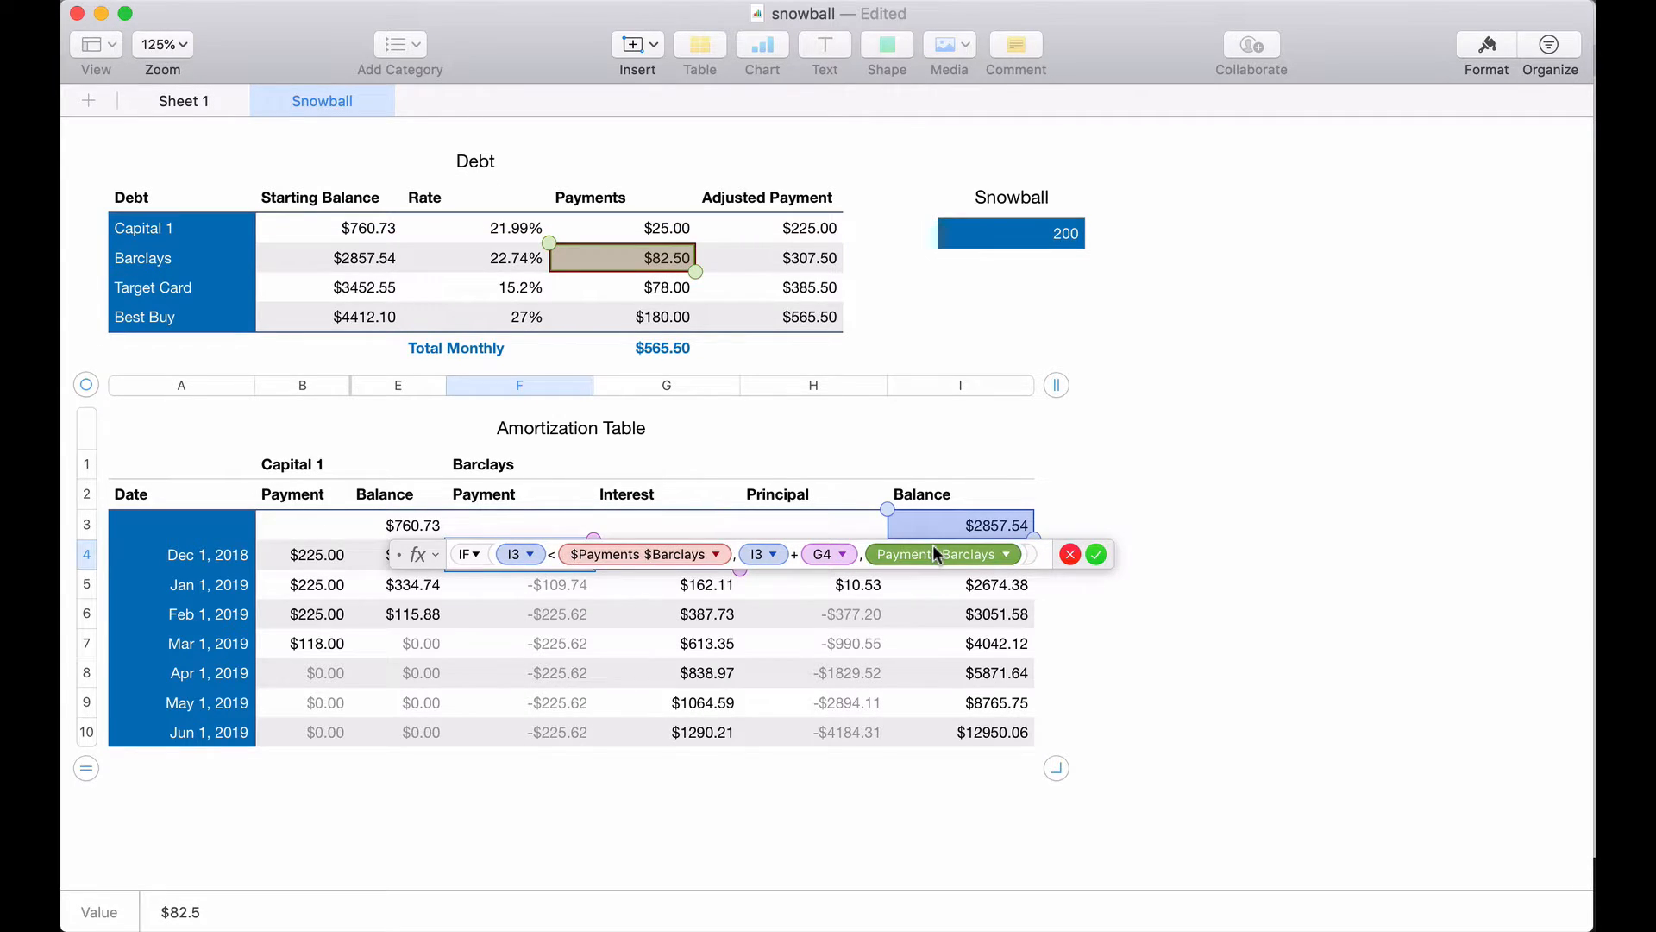
{"action": "left_click", "coordinate": [1006, 555]}
{"action": "left_click", "coordinate": [887, 609]}
{"action": "left_click", "coordinate": [886, 638]}
{"action": "left_click", "coordinate": [1113, 555]}
{"action": "left_click", "coordinate": [1114, 555]}
- Replace Capital 1's rate in Barclays' Dec 1, 2018 Interest formula (G4) with Barclays' Rate, preserving its row and column
{"action": "left_click", "coordinate": [699, 556]}
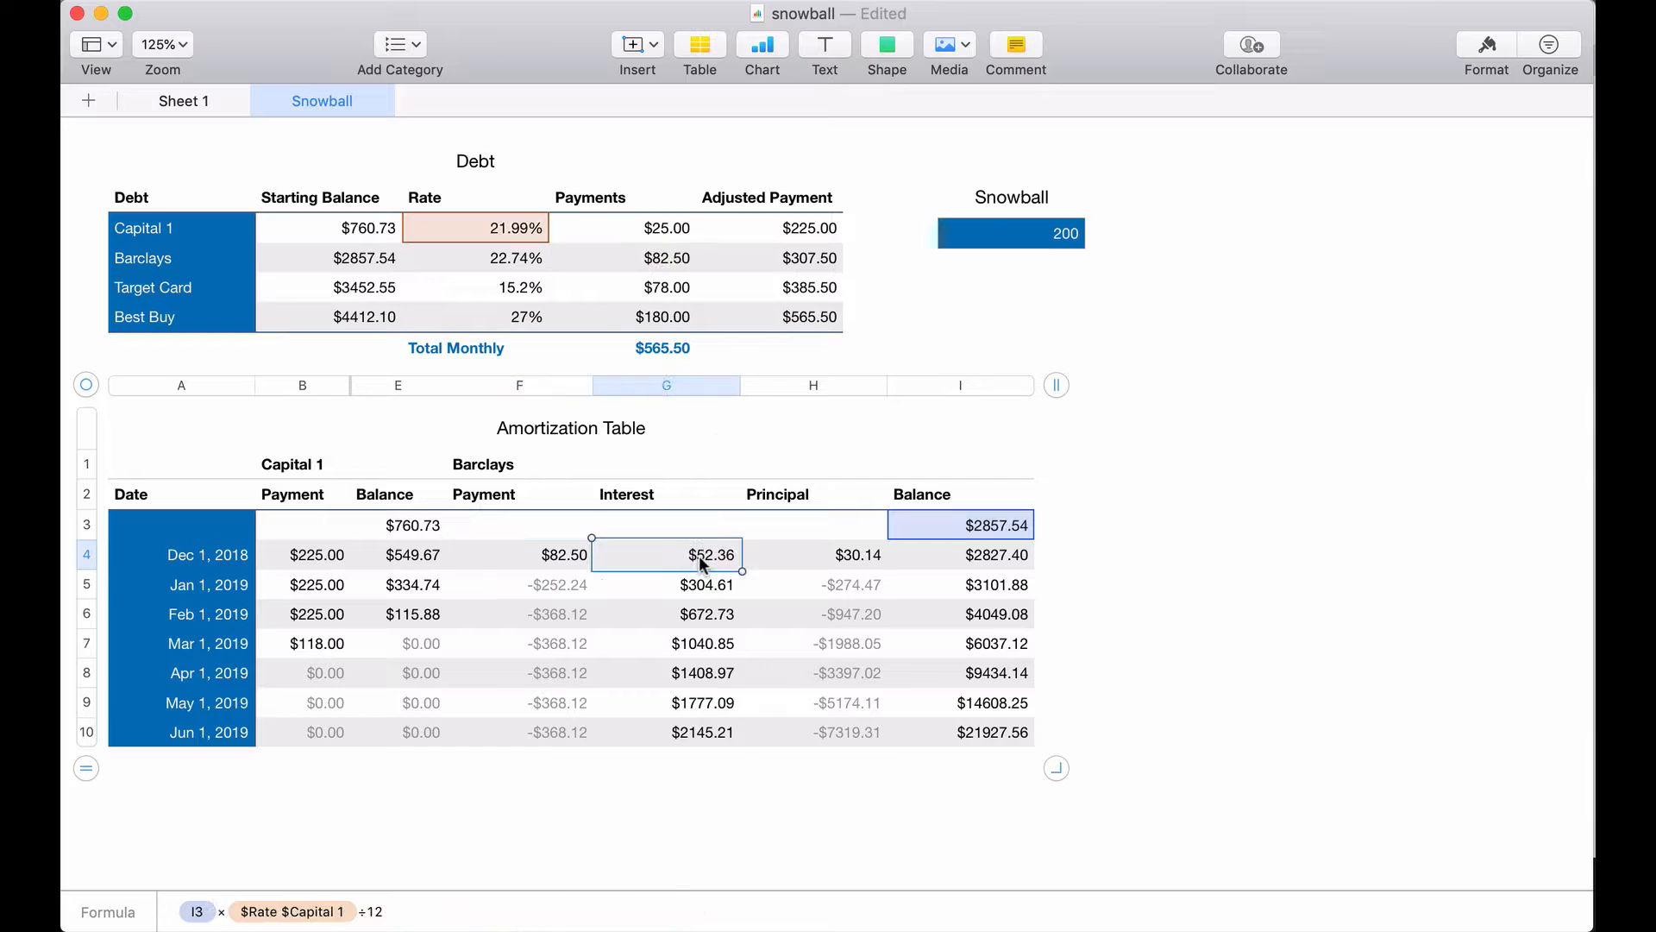
{"action": "double_click", "coordinate": [699, 556]}
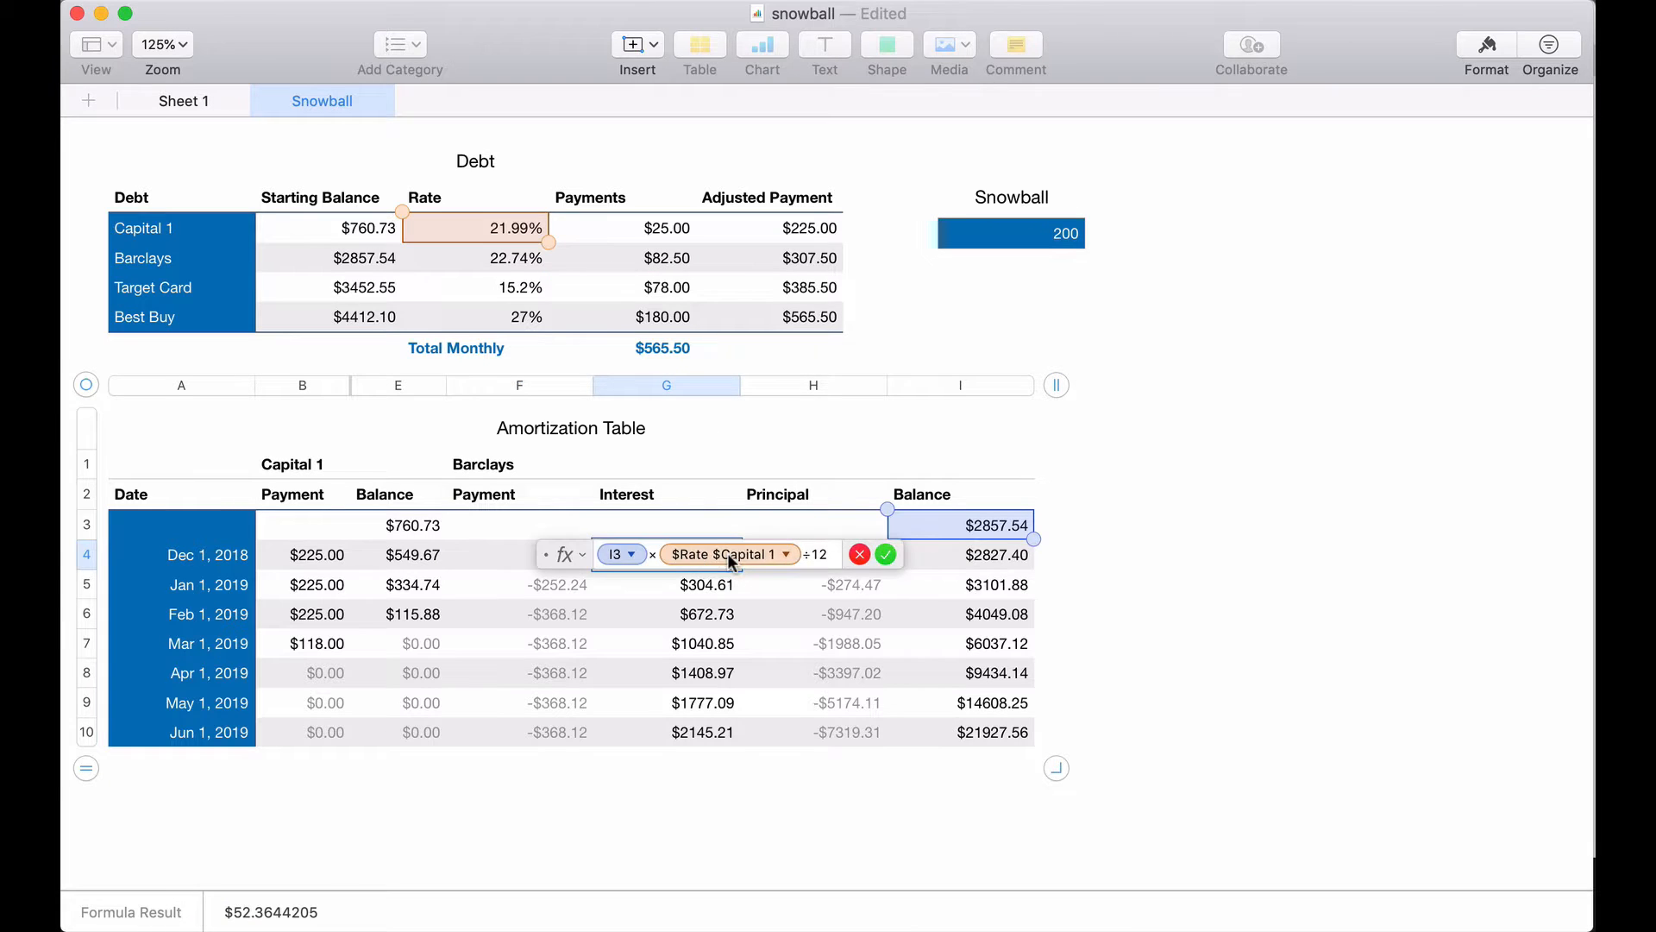
{"action": "key", "text": "BackSpace"}
{"action": "key", "text": "BackSpace"}
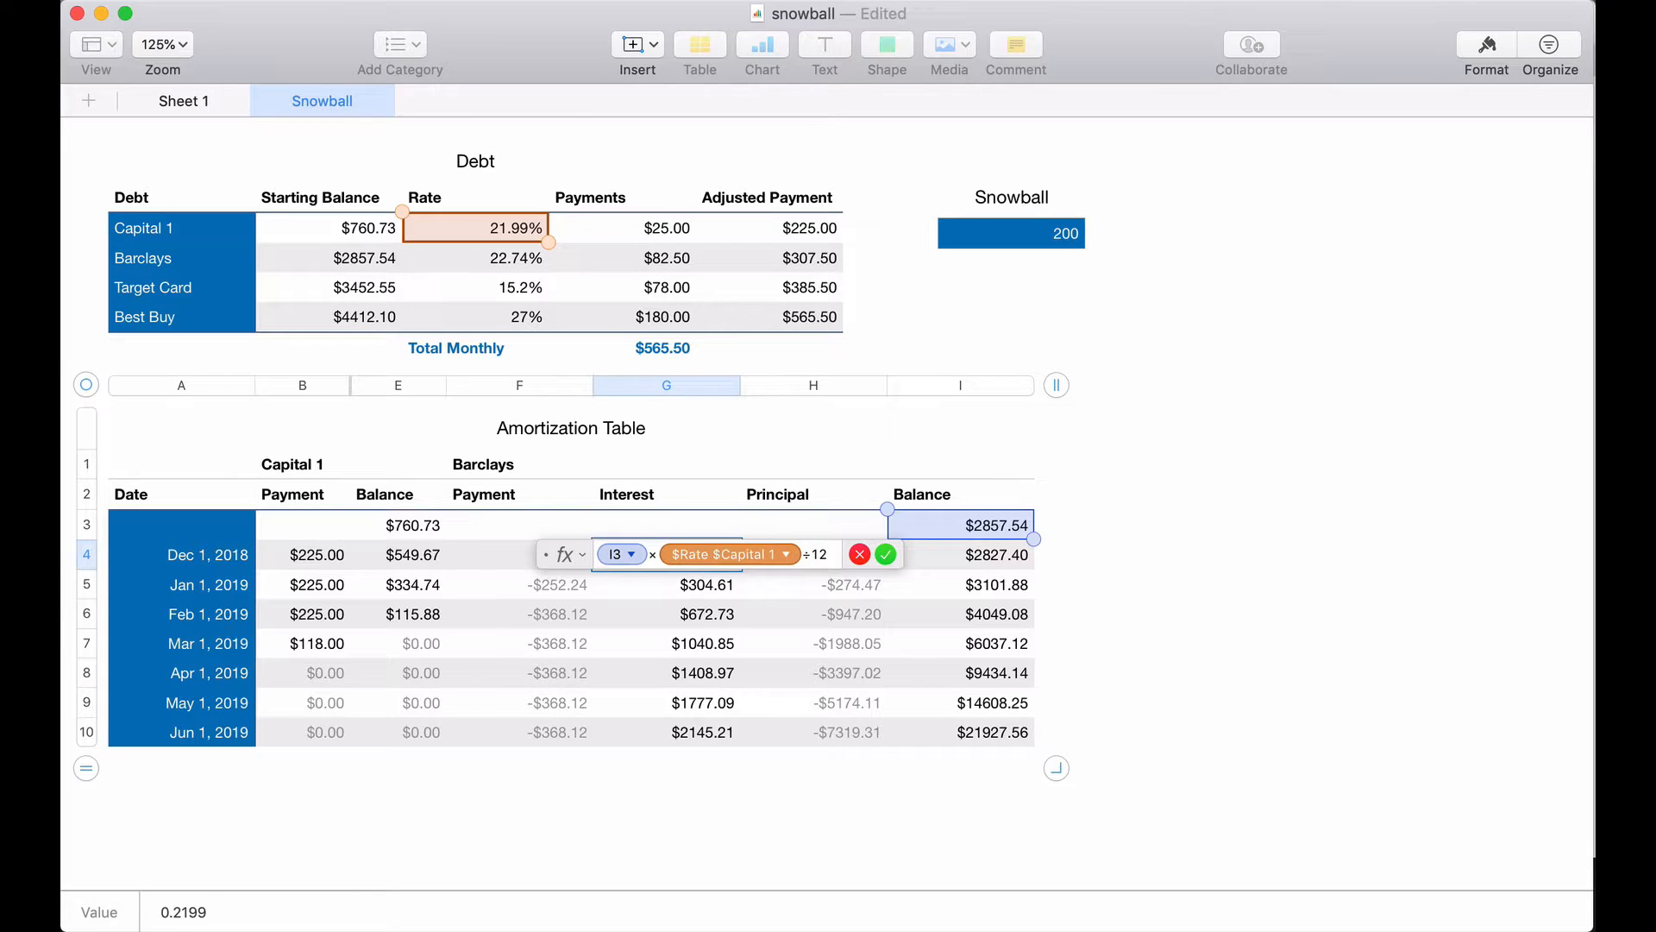
{"action": "left_click", "coordinate": [515, 259]}
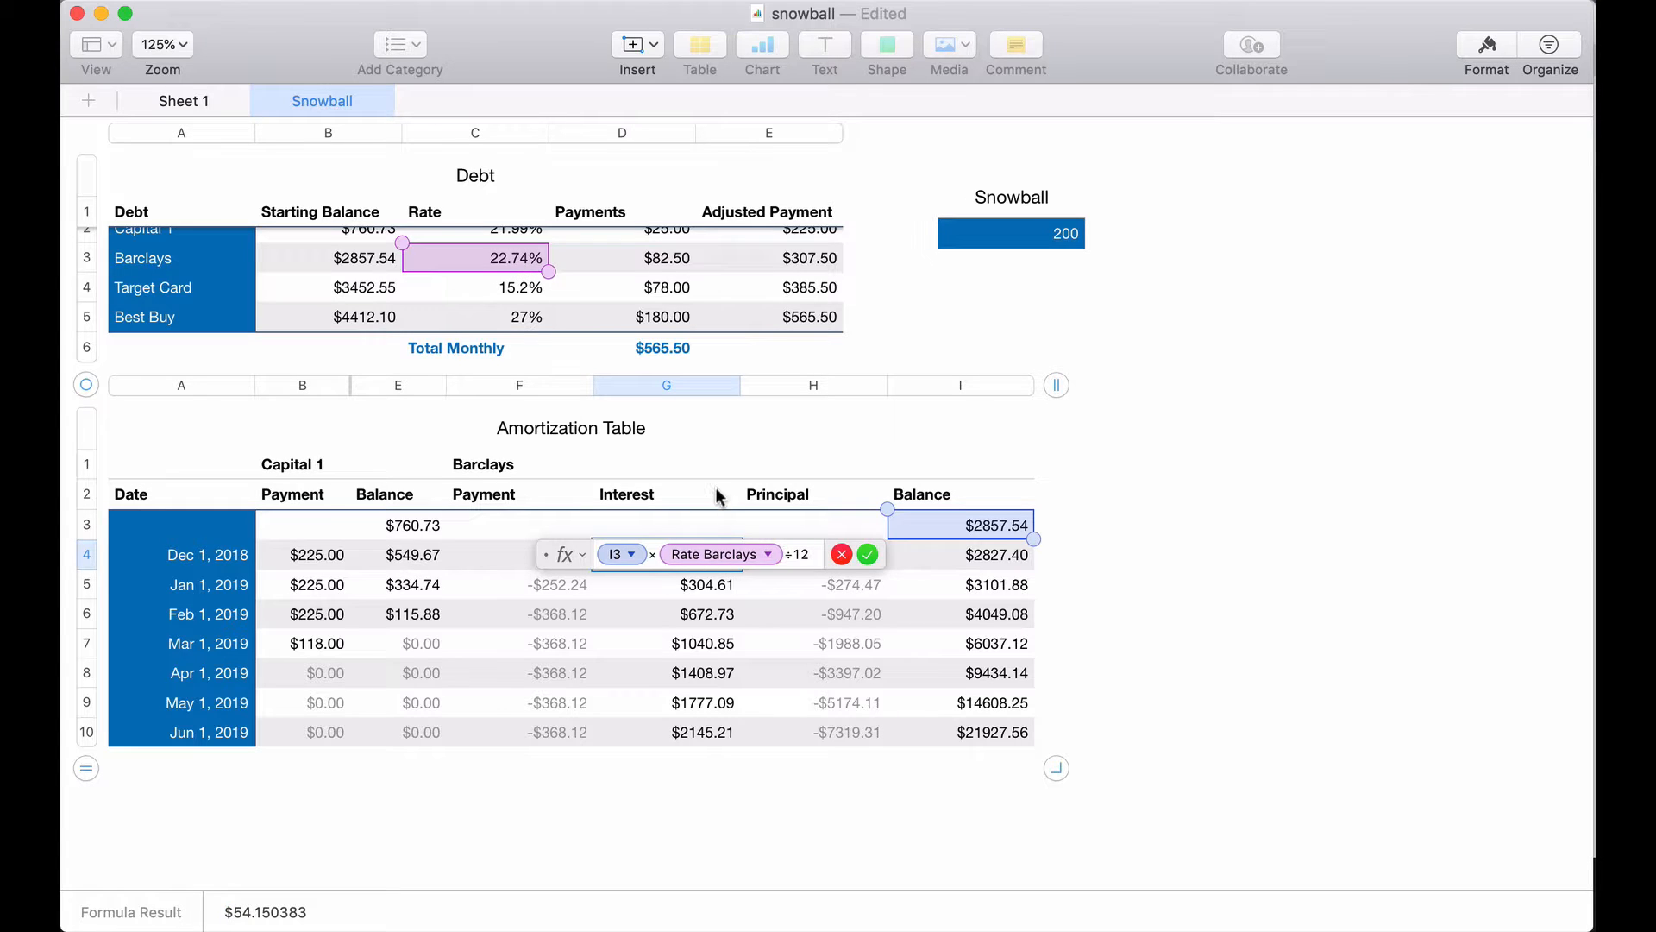
{"action": "left_click", "coordinate": [767, 554]}
{"action": "left_click", "coordinate": [648, 609]}
{"action": "left_click", "coordinate": [648, 638]}
{"action": "left_click", "coordinate": [884, 556]}
{"action": "left_click", "coordinate": [883, 556]}
- Check Barclays' Principal and Balance formulas in row 4, and fill F4:I4 down through Jun 1, 2019 (row 10)
{"action": "left_click", "coordinate": [840, 555]}
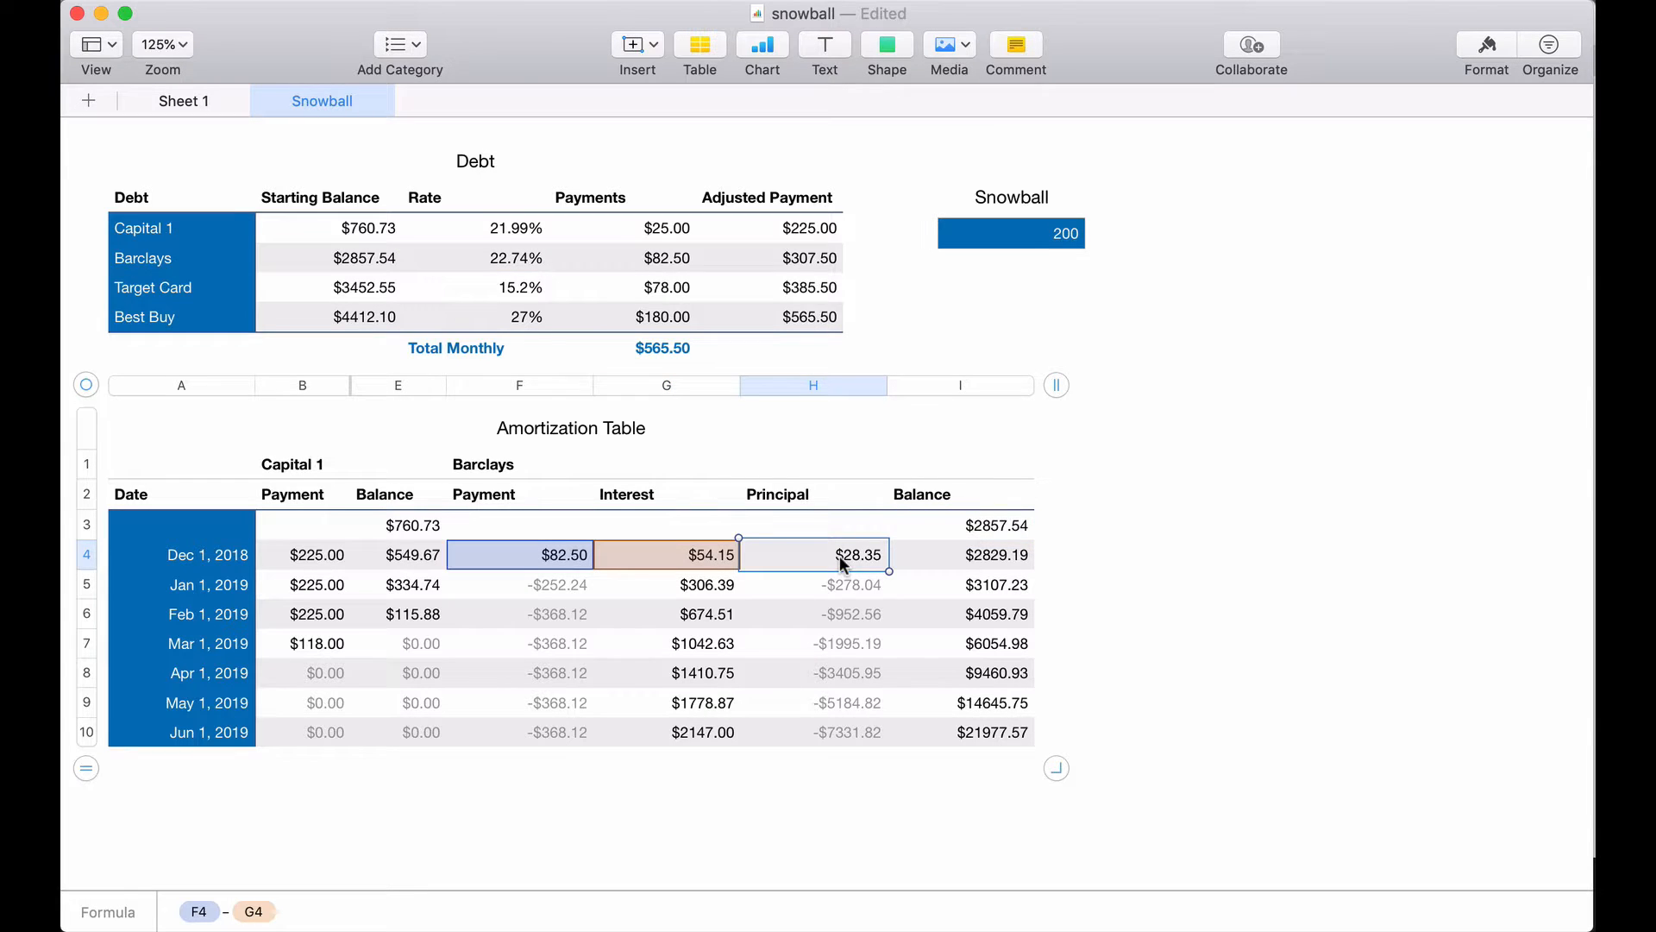
{"action": "left_click", "coordinate": [962, 557]}
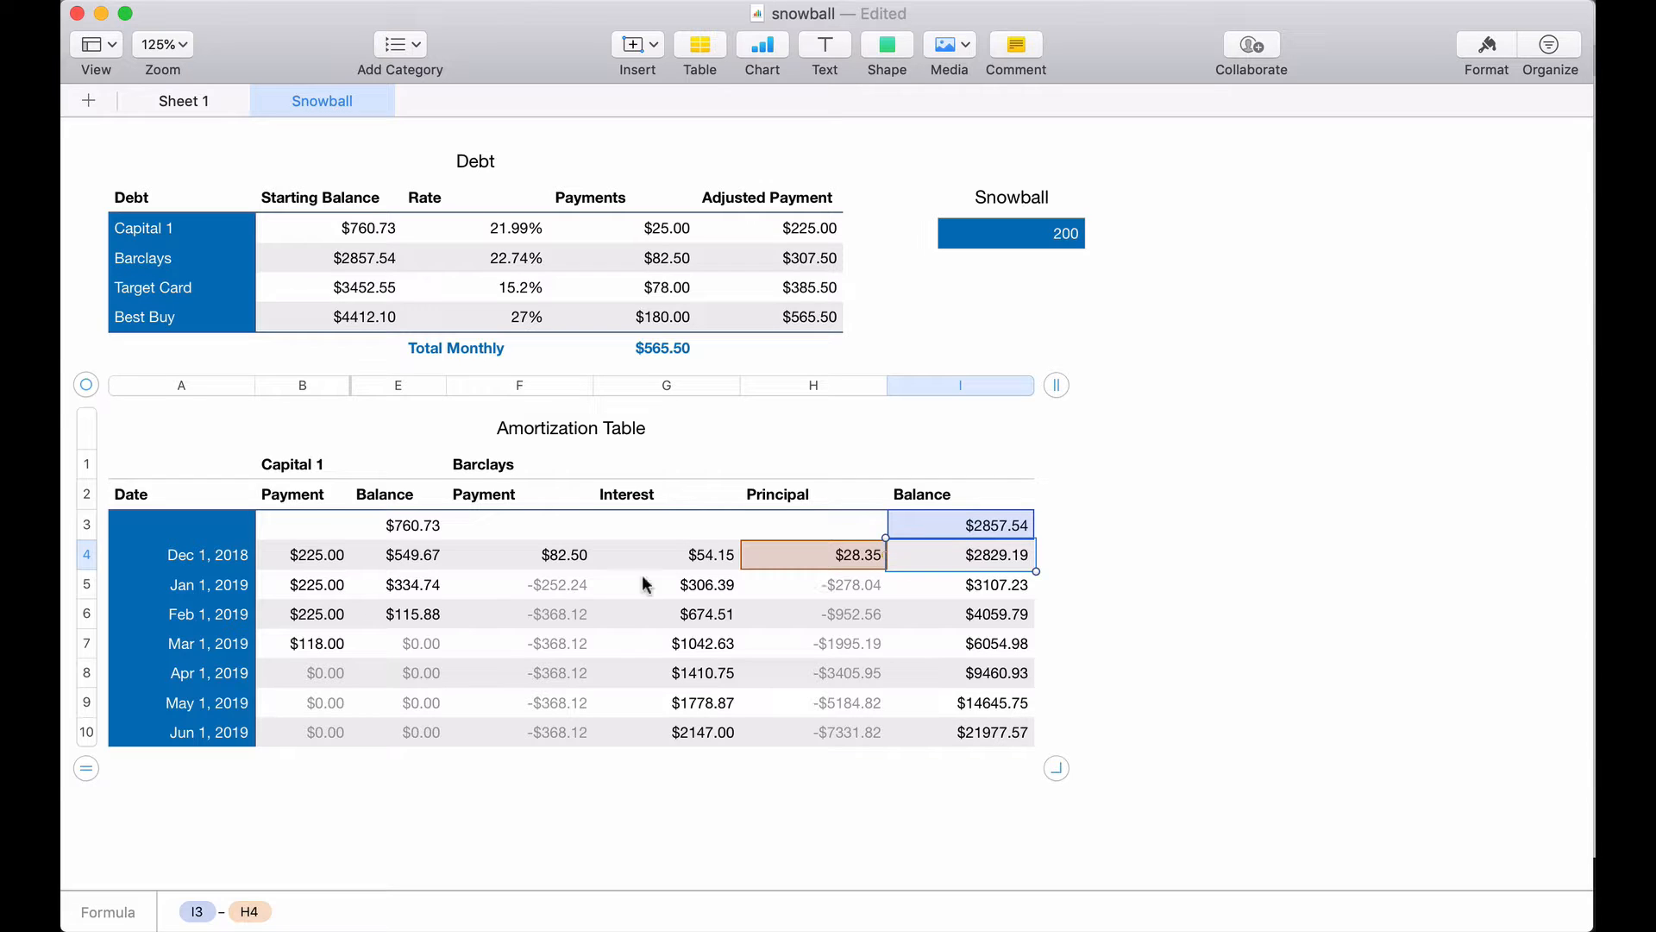
{"action": "left_click", "coordinate": [586, 557]}
{"action": "left_click", "coordinate": [932, 556], "text": "shift"}
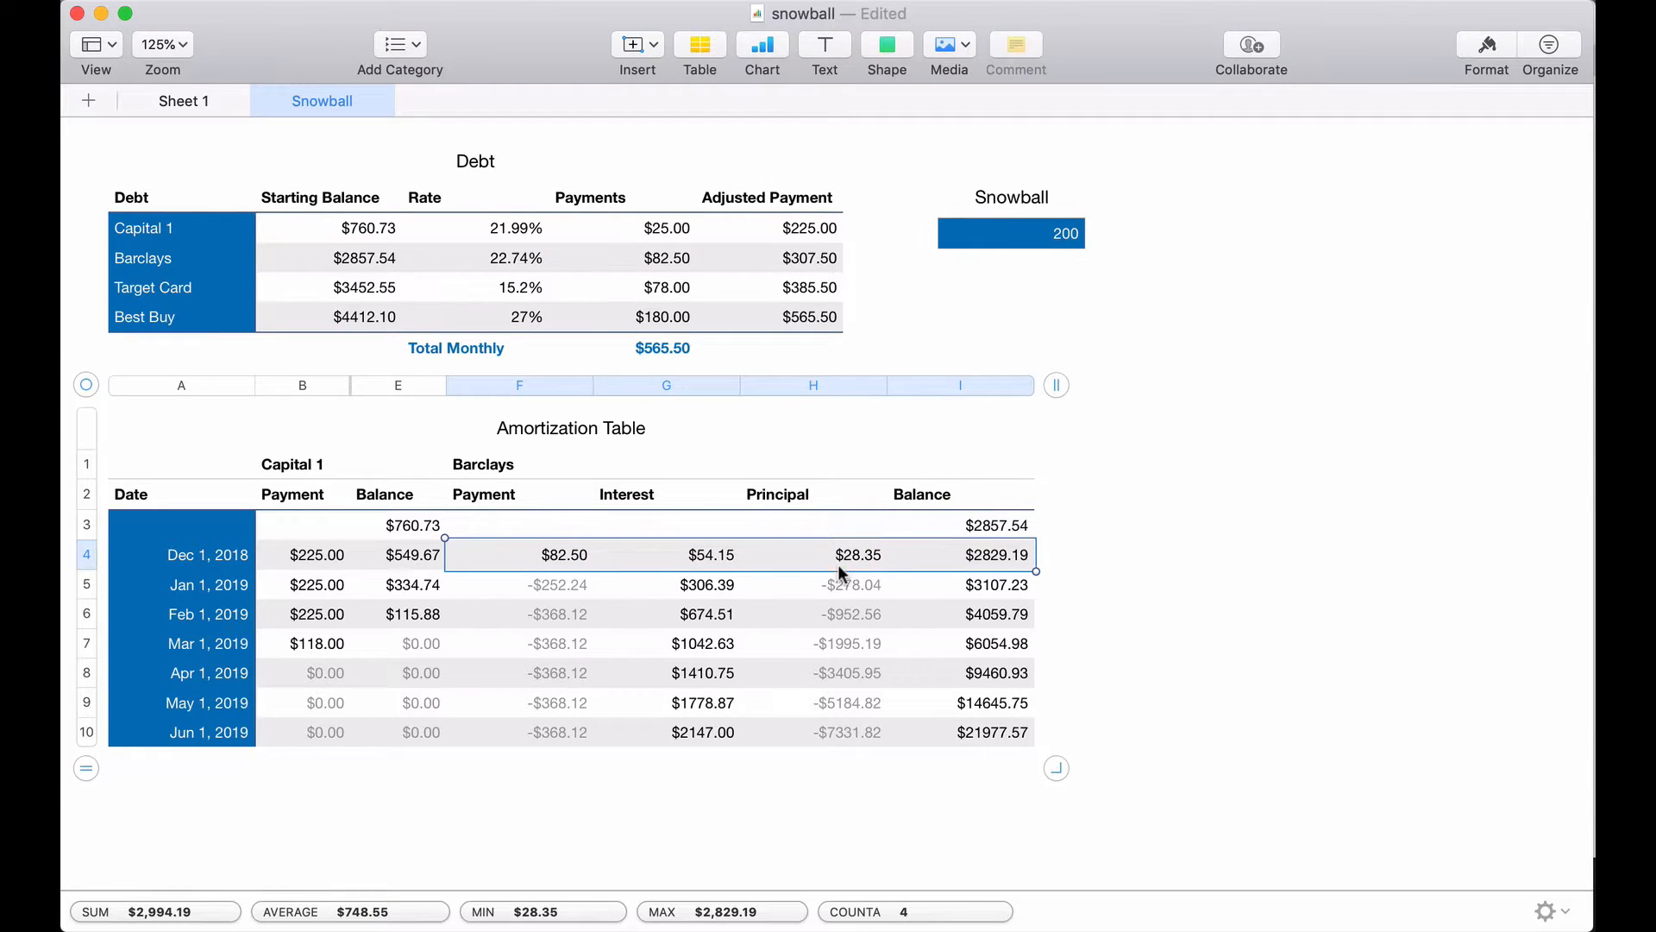
{"action": "left_click_drag", "start_coordinate": [737, 569], "coordinate": [724, 748]}
- Clear the existing IF formula from Barclays' Mar 1, 2019 Payment cell (F7)
{"action": "left_click", "coordinate": [526, 644]}
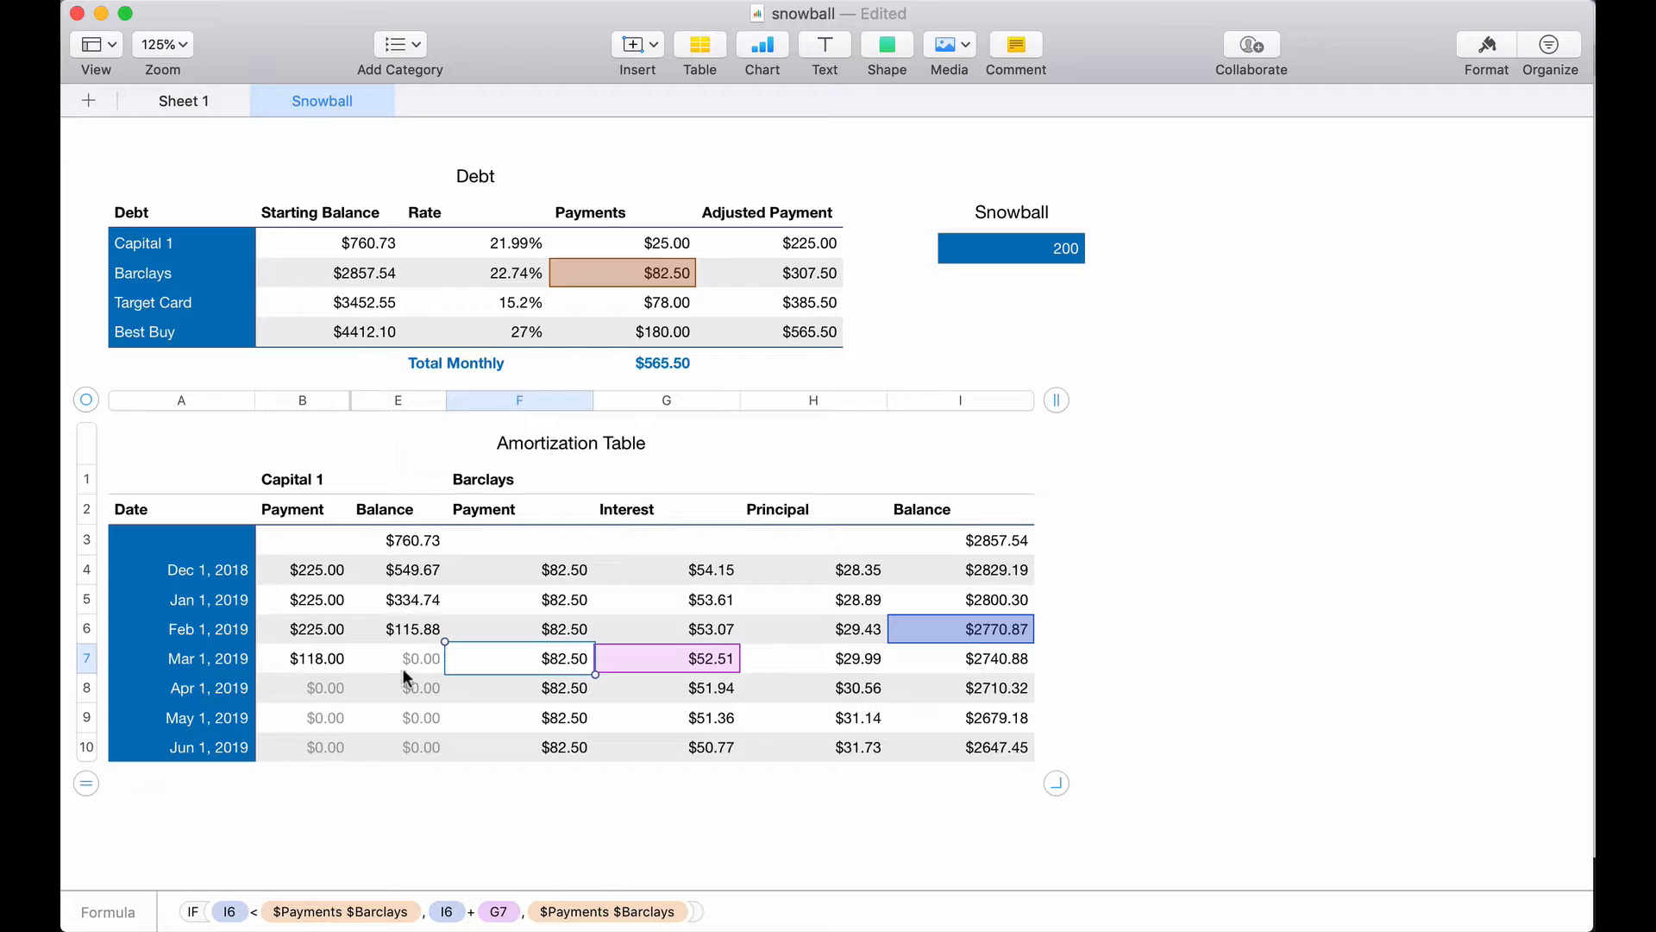
{"action": "double_click", "coordinate": [563, 661]}
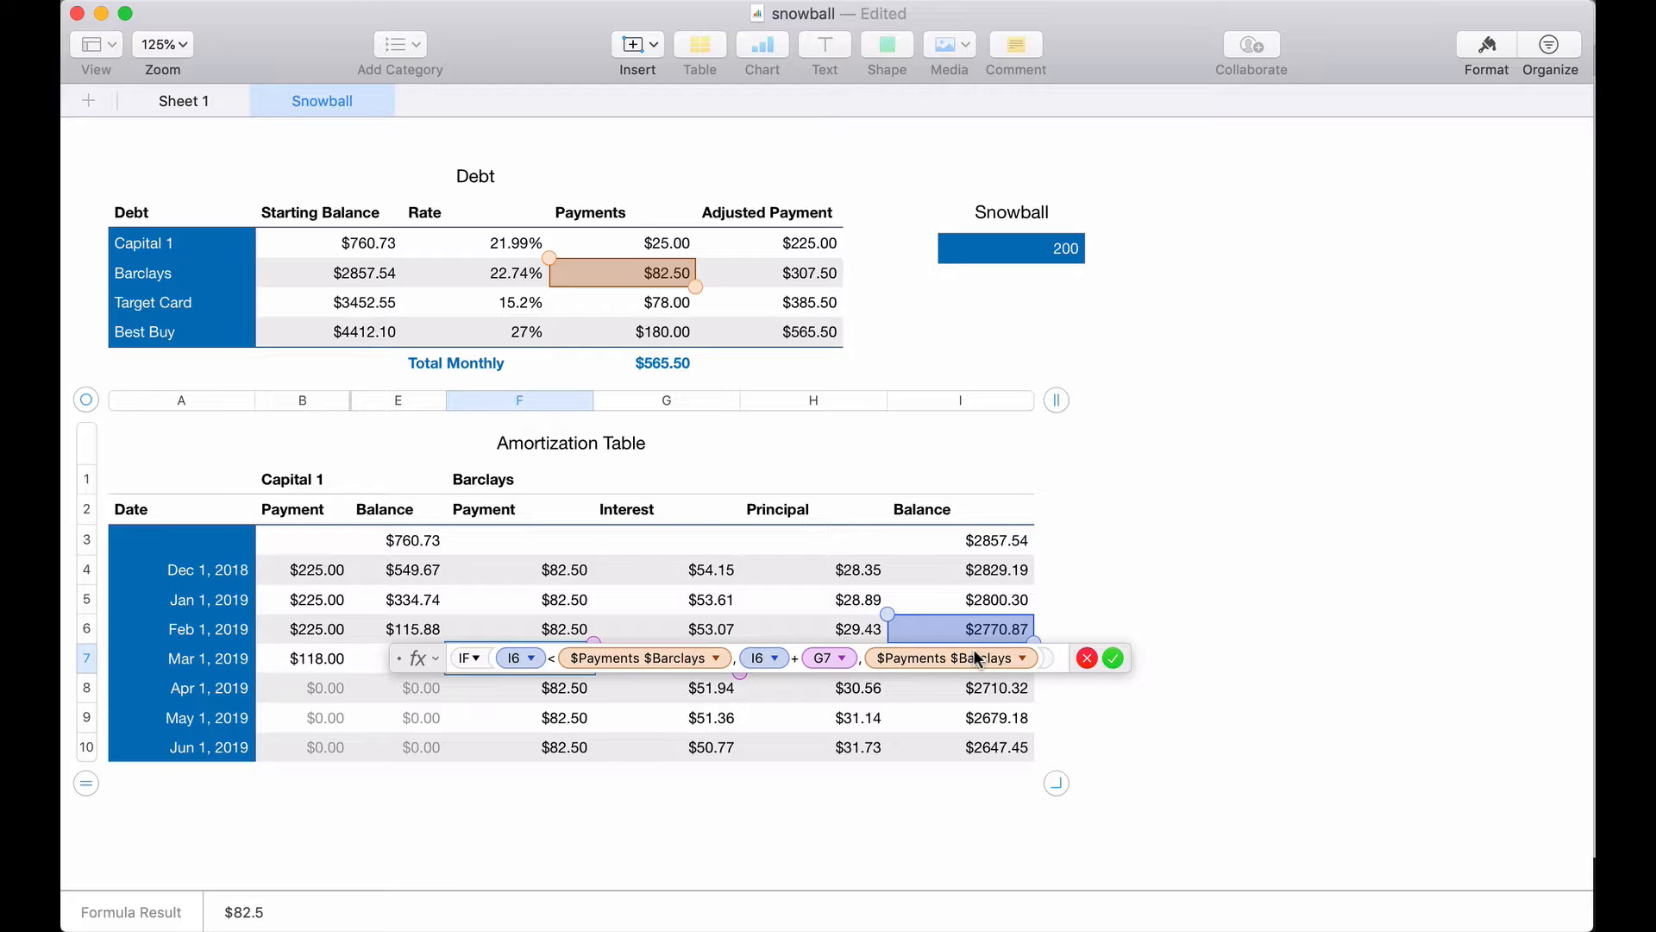
{"action": "key", "text": "BackSpace"}
{"action": "key", "text": "BackSpace"}
{"action": "key", "text": "BackSpace"}
{"action": "key", "text": "BackSpace"}
{"action": "key", "text": "BackSpace"}
{"action": "key", "text": "BackSpace"}
{"action": "key", "text": "BackSpace"}
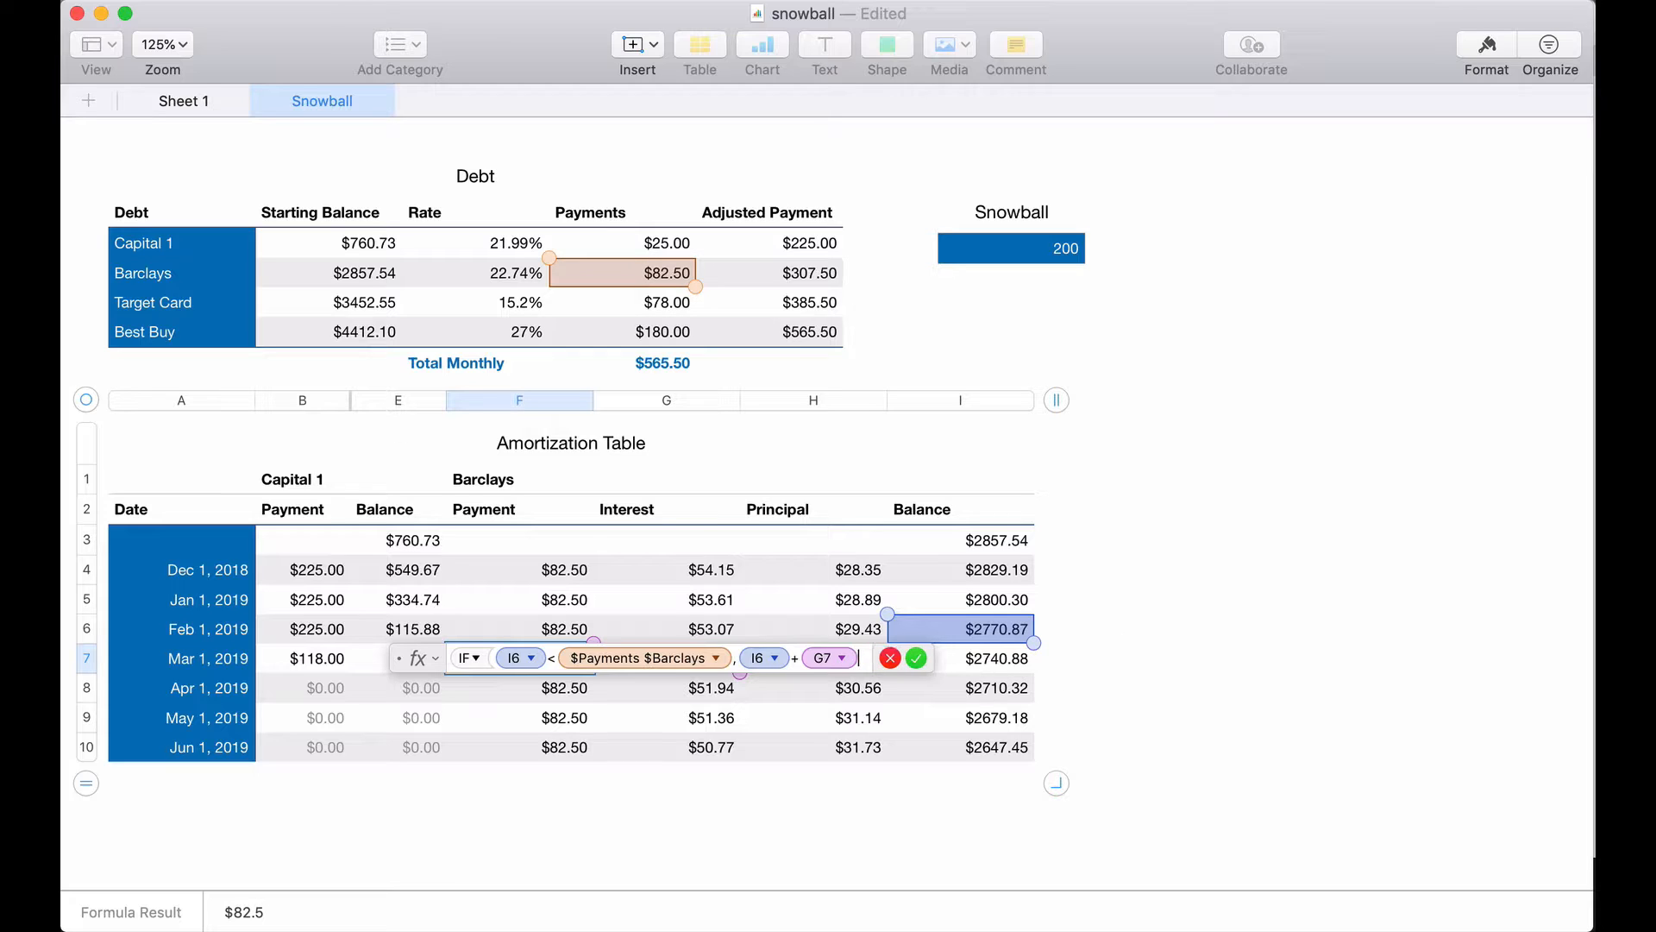
{"action": "key", "text": "BackSpace"}
{"action": "key", "text": "BackSpace"}
{"action": "key", "text": "BackSpace"}
{"action": "key", "text": "BackSpace"}
{"action": "key", "text": "BackSpace"}
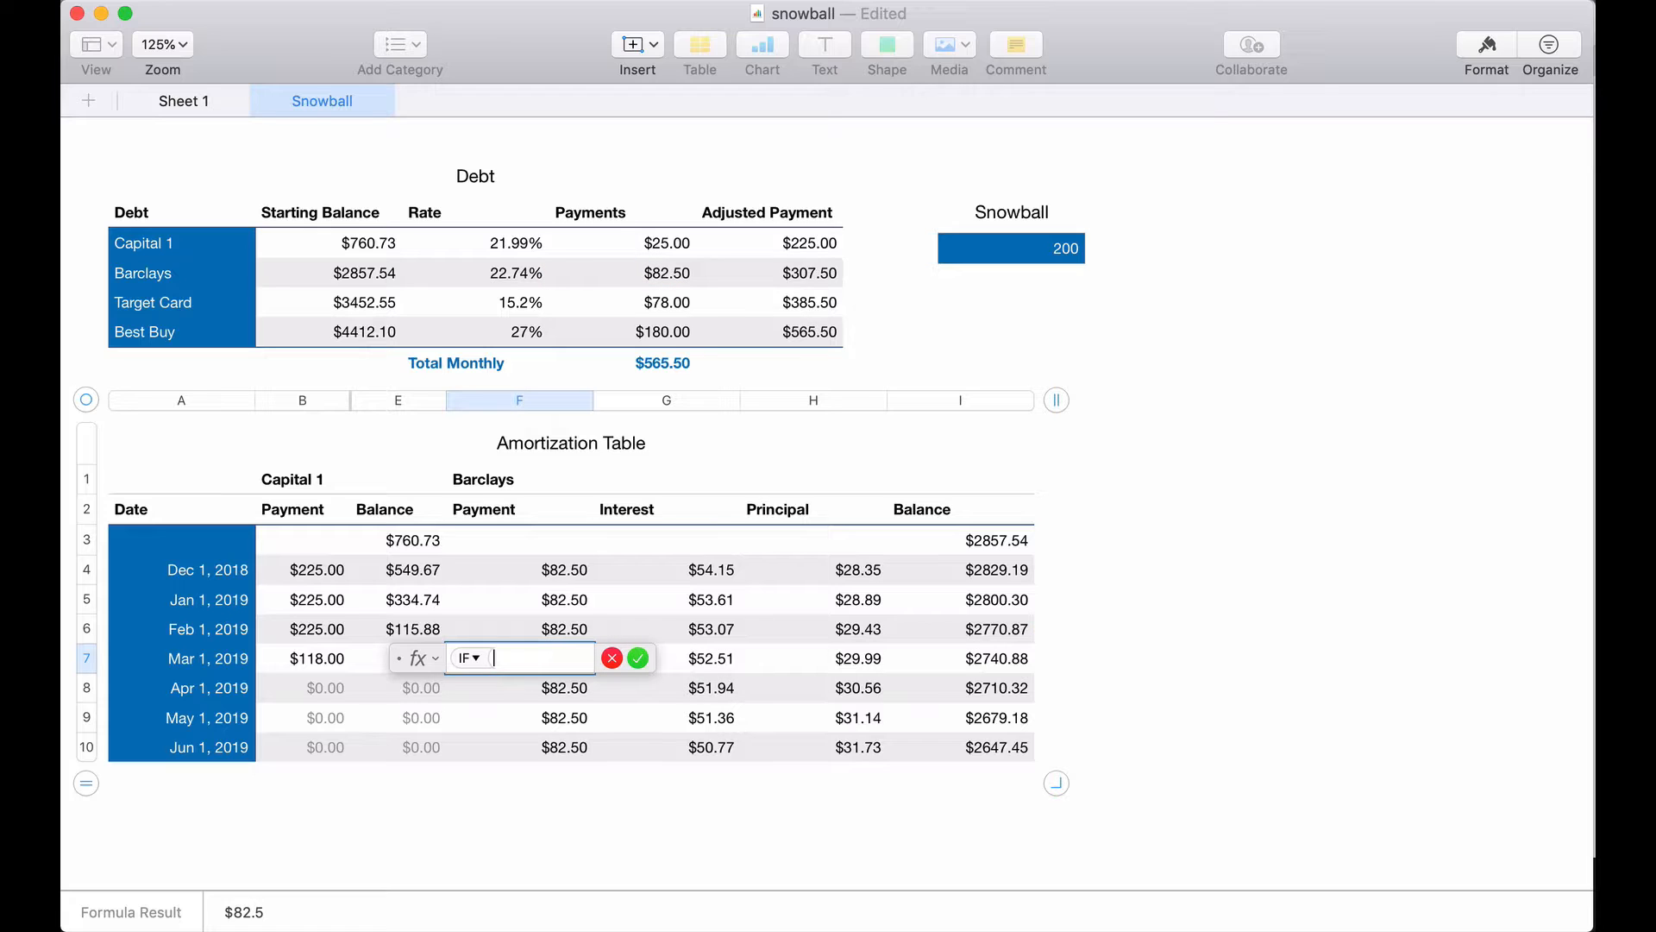
- Start a new IF function in F7 and move the formula editor down so it no longer covers row 7
{"action": "type", "text": "IF"}
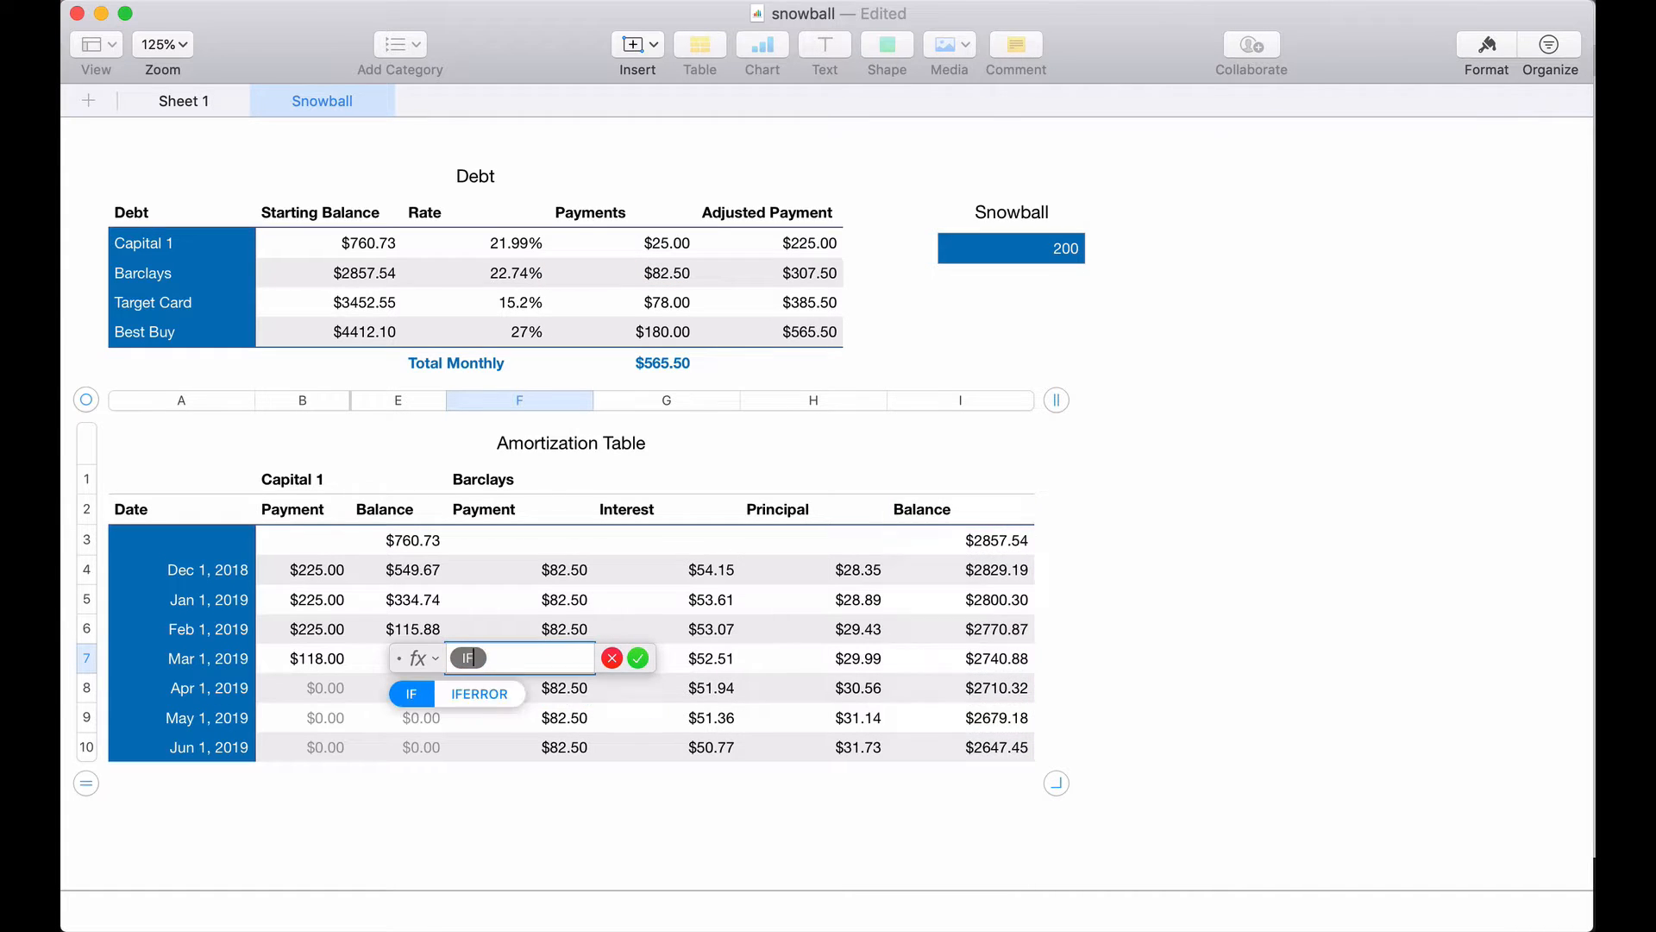
{"action": "key", "text": "Return"}
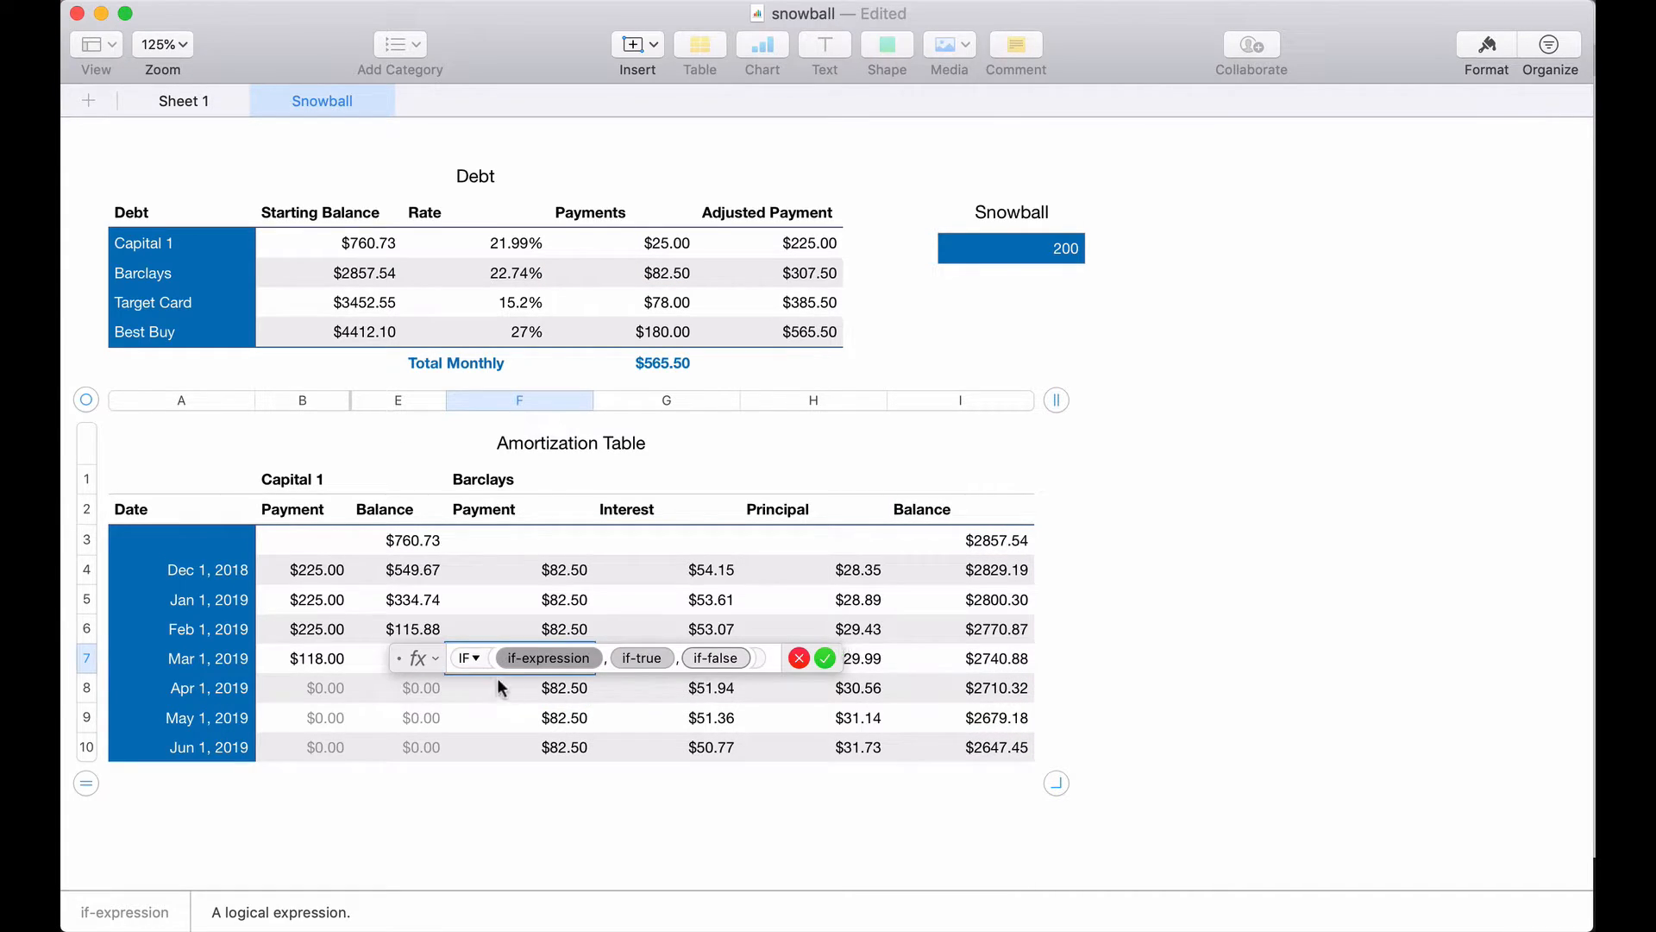
{"action": "left_click_drag", "start_coordinate": [422, 657], "coordinate": [426, 723]}
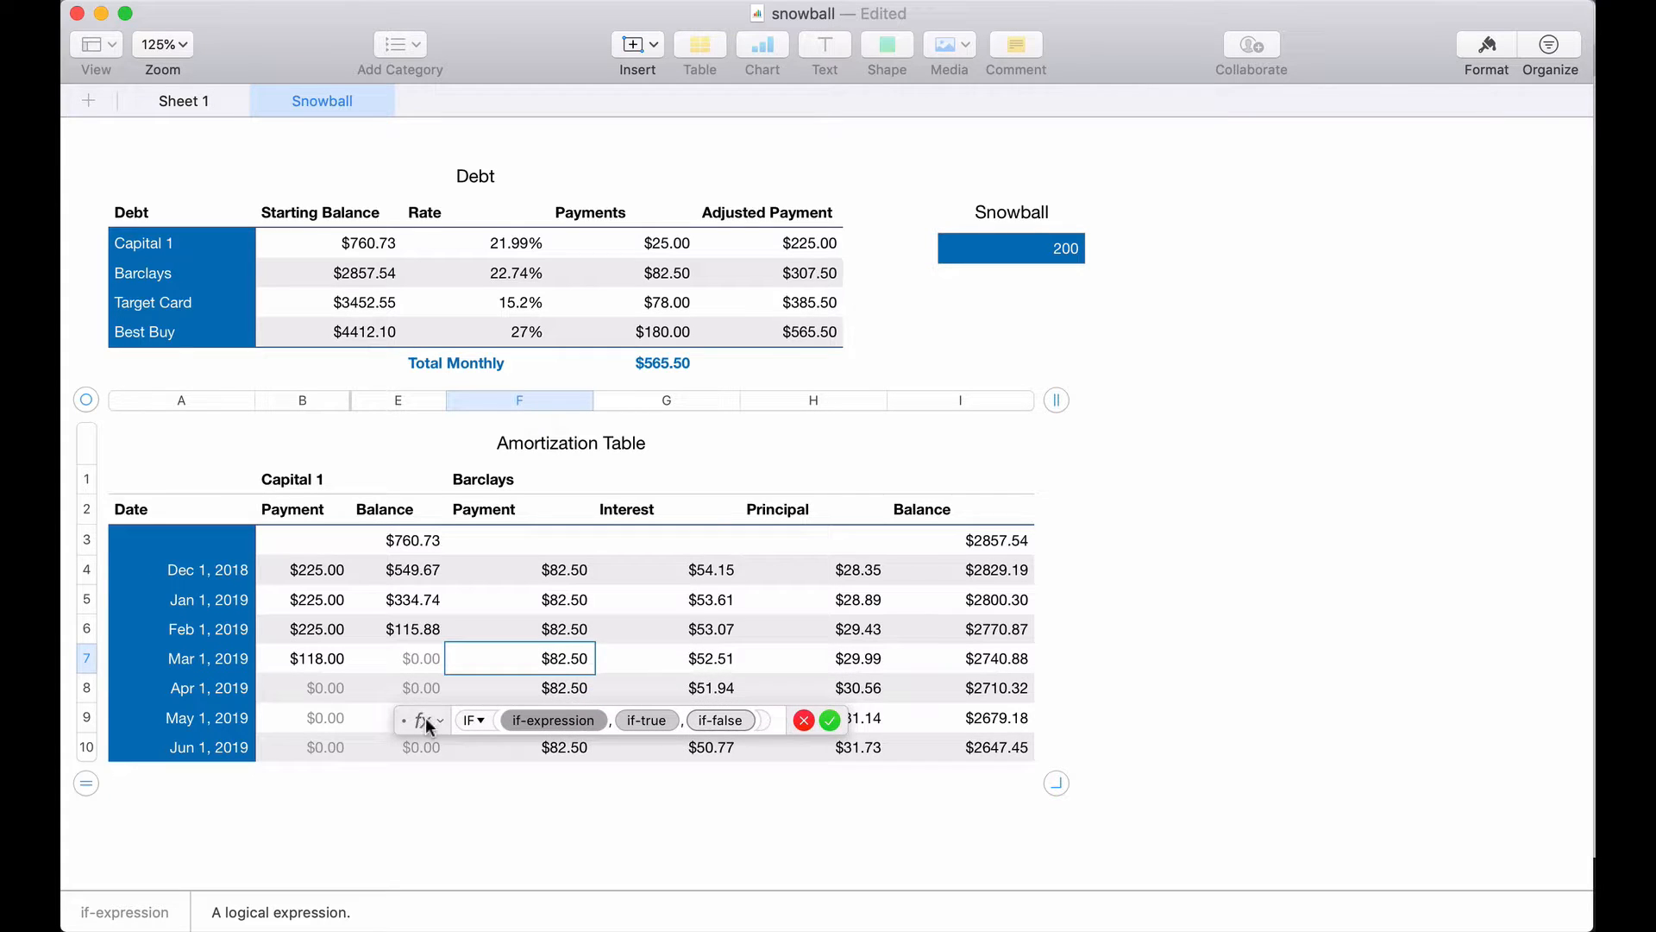
- Set the IF condition in the Mar 1, 2019 Barclays payment cell to E7 < Capital 1's Adjusted Payment, preserving that reference's row and column
{"action": "left_click", "coordinate": [420, 659]}
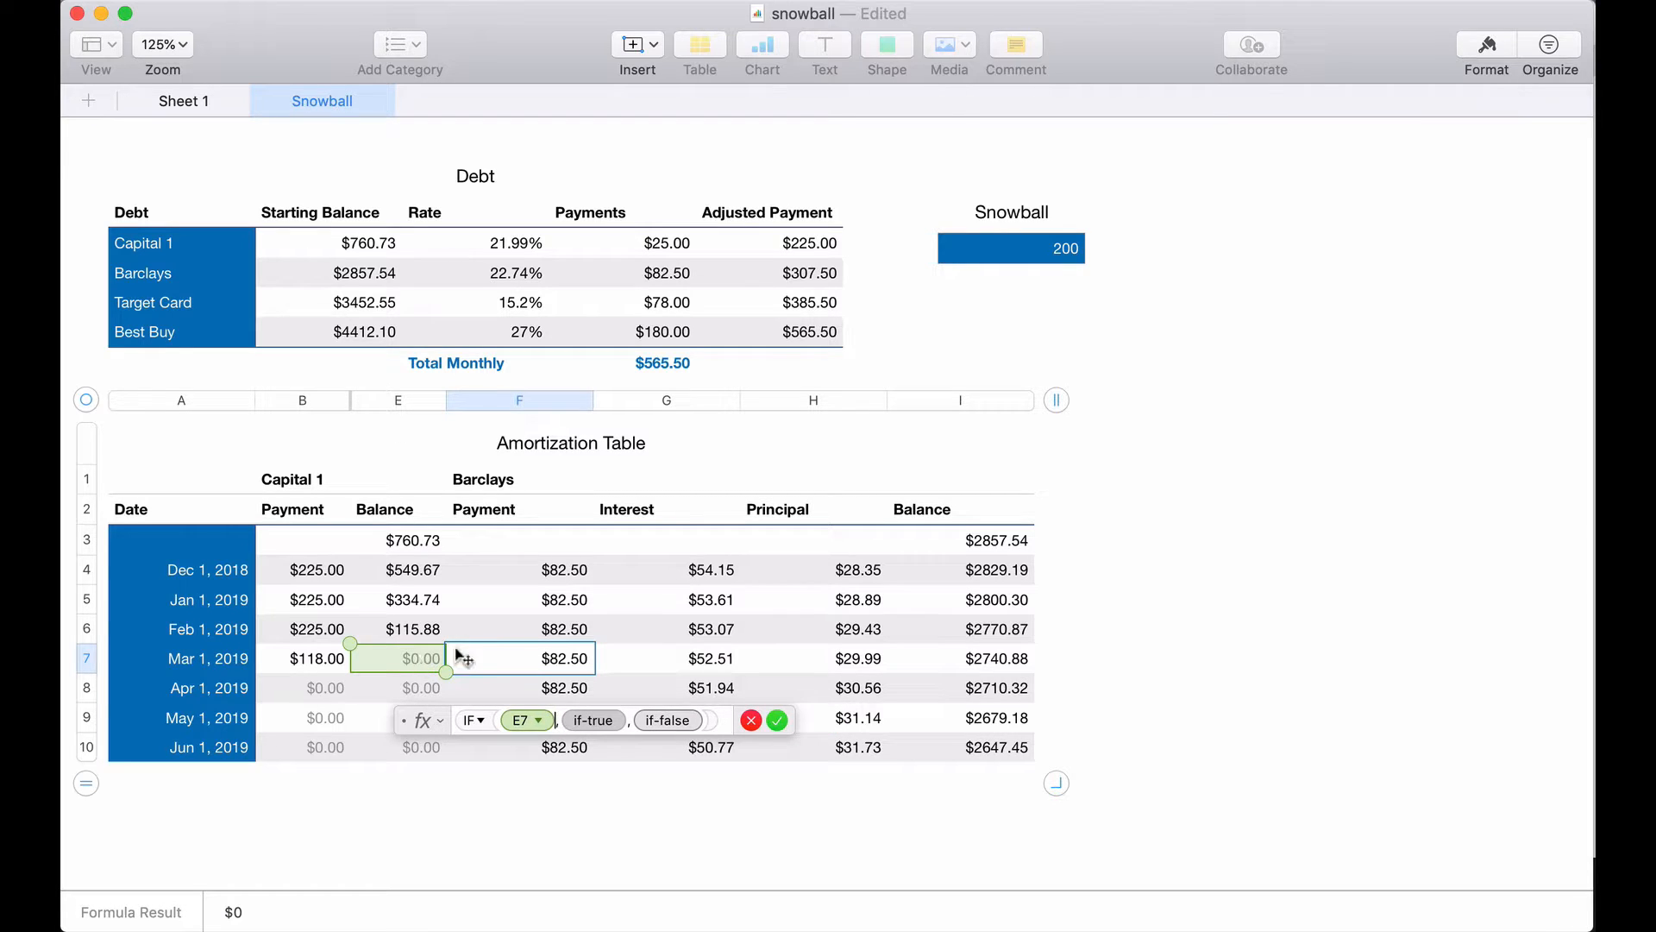
{"action": "type", "text": "<"}
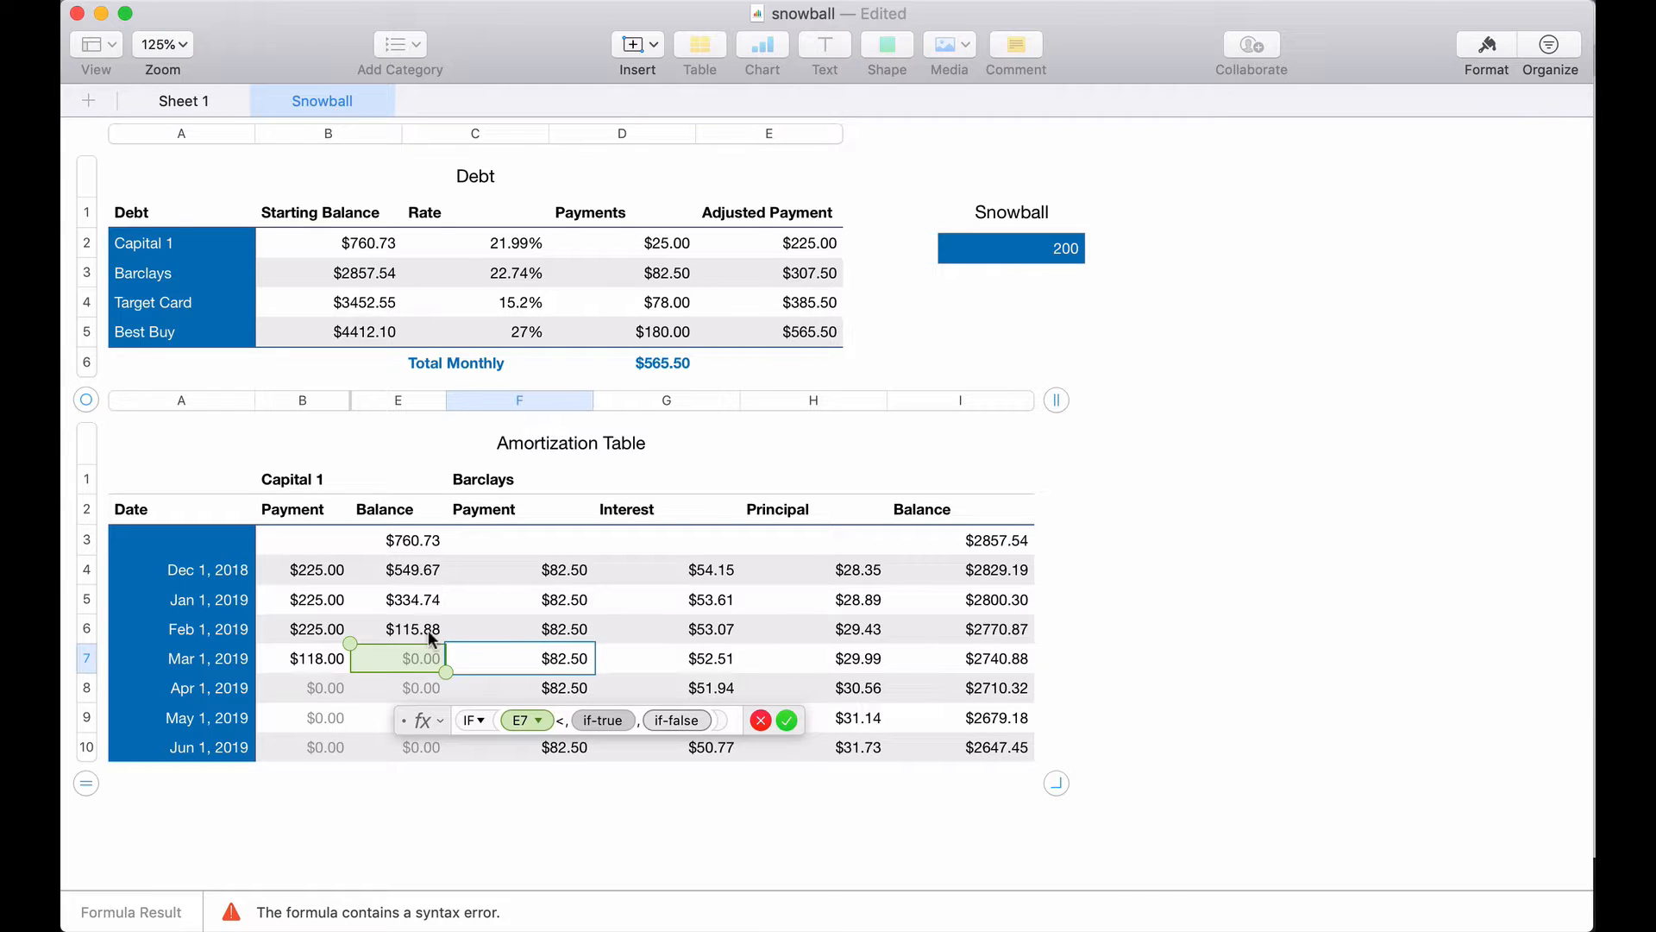
{"action": "left_click", "coordinate": [772, 246]}
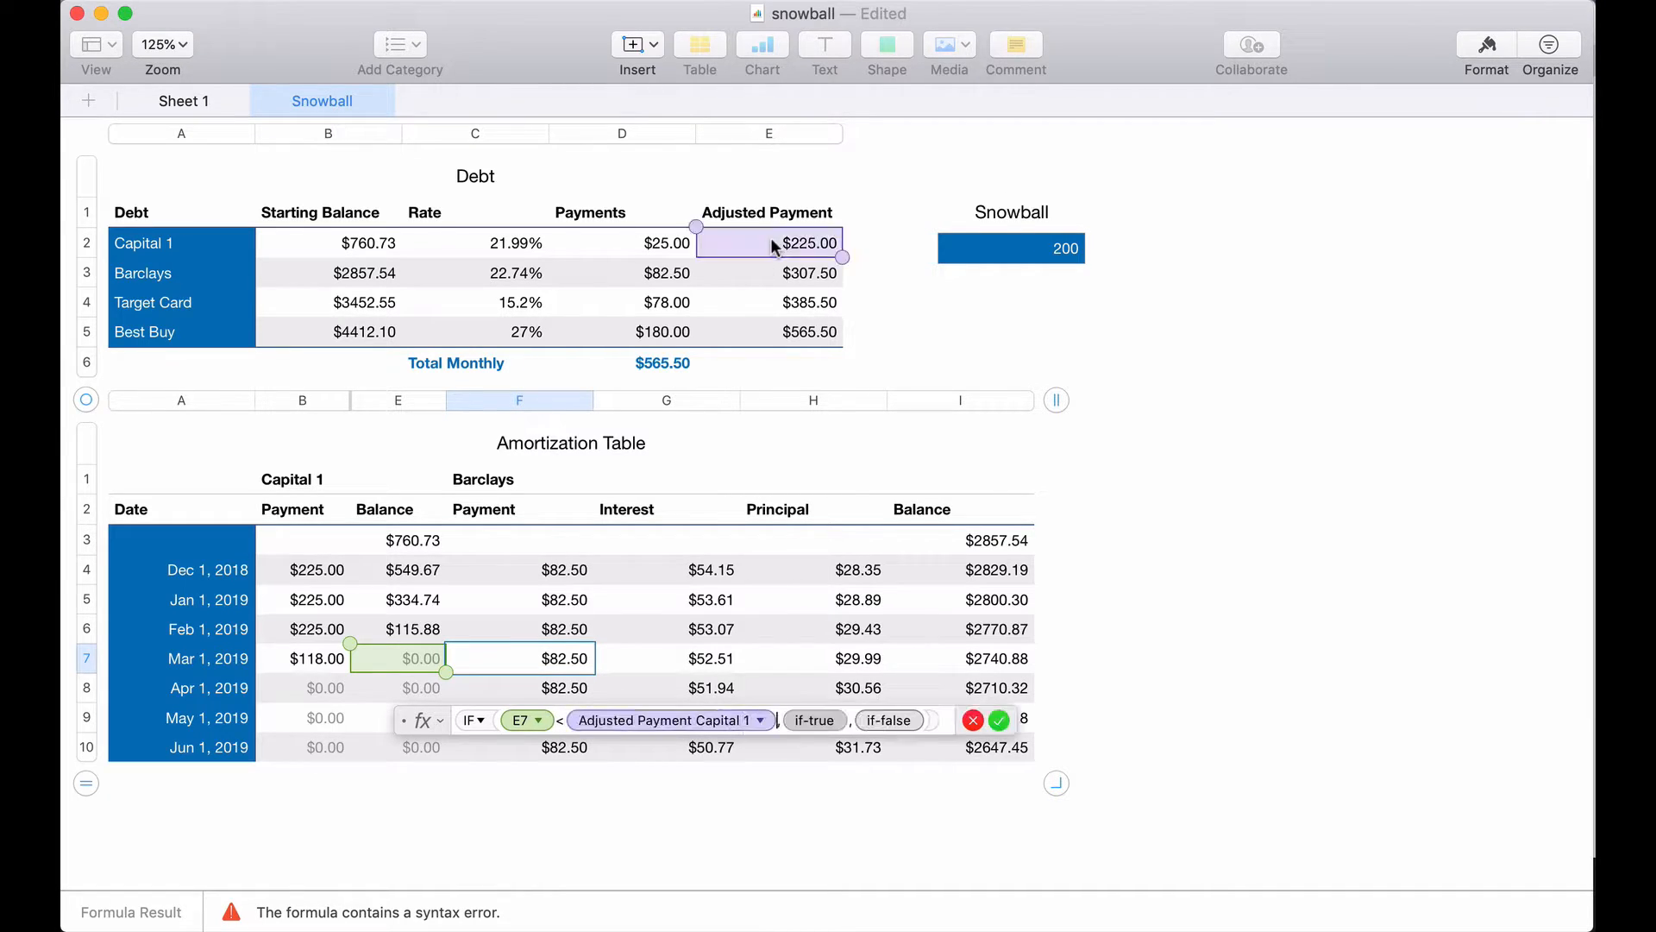
{"action": "left_click", "coordinate": [761, 719]}
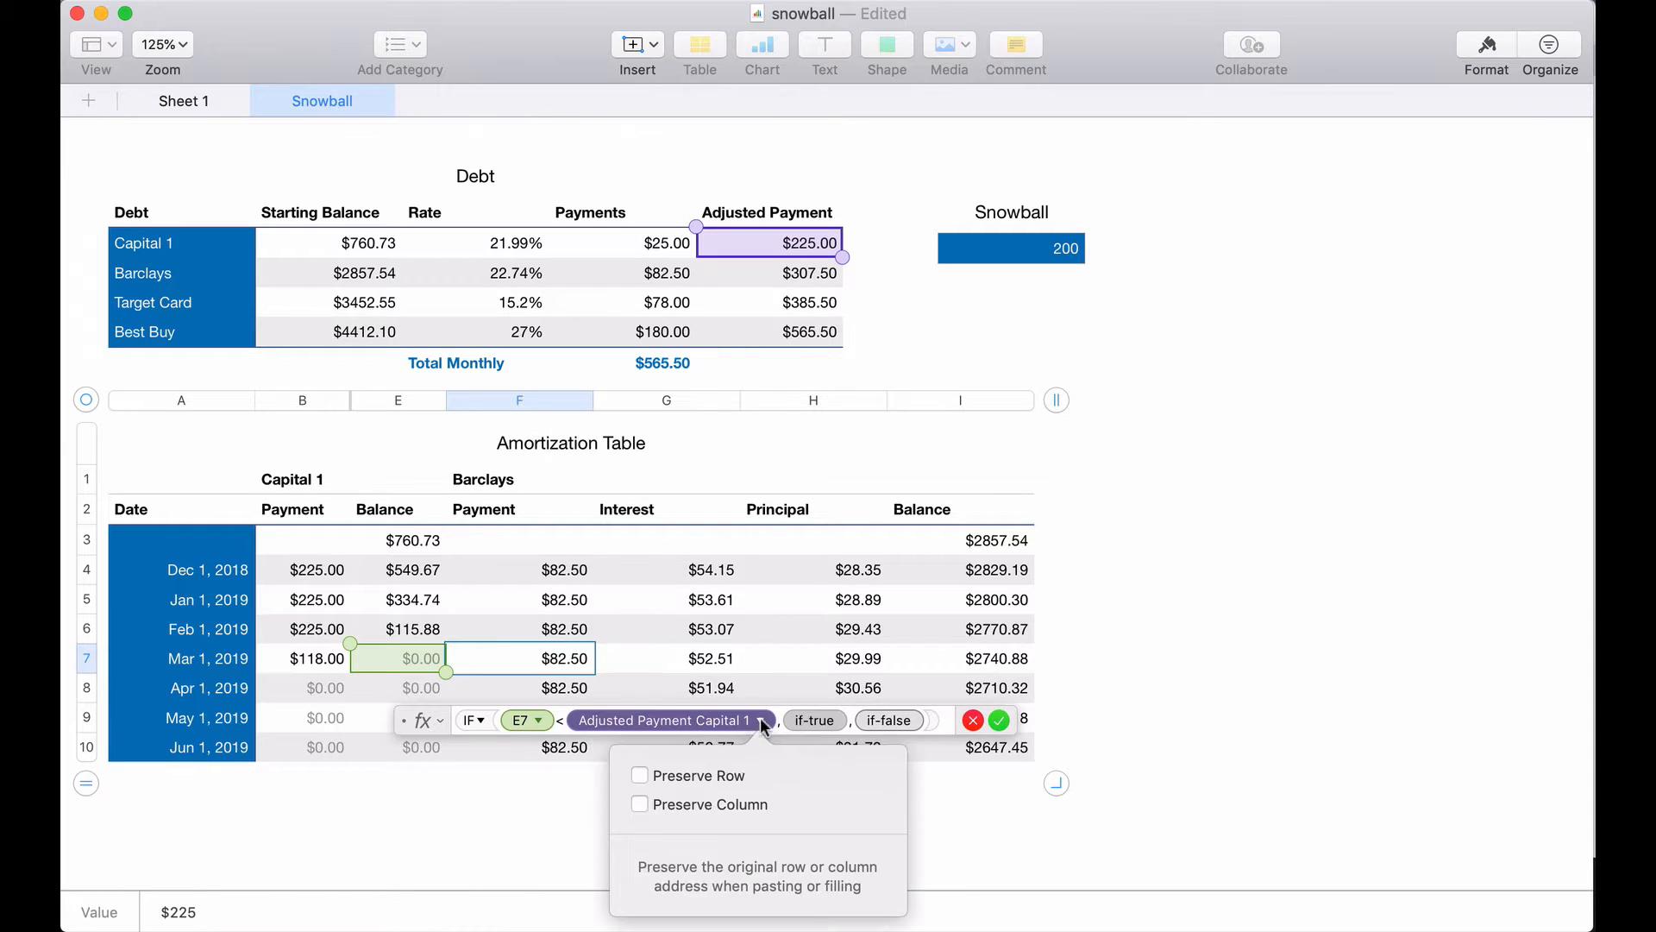
{"action": "left_click", "coordinate": [640, 775]}
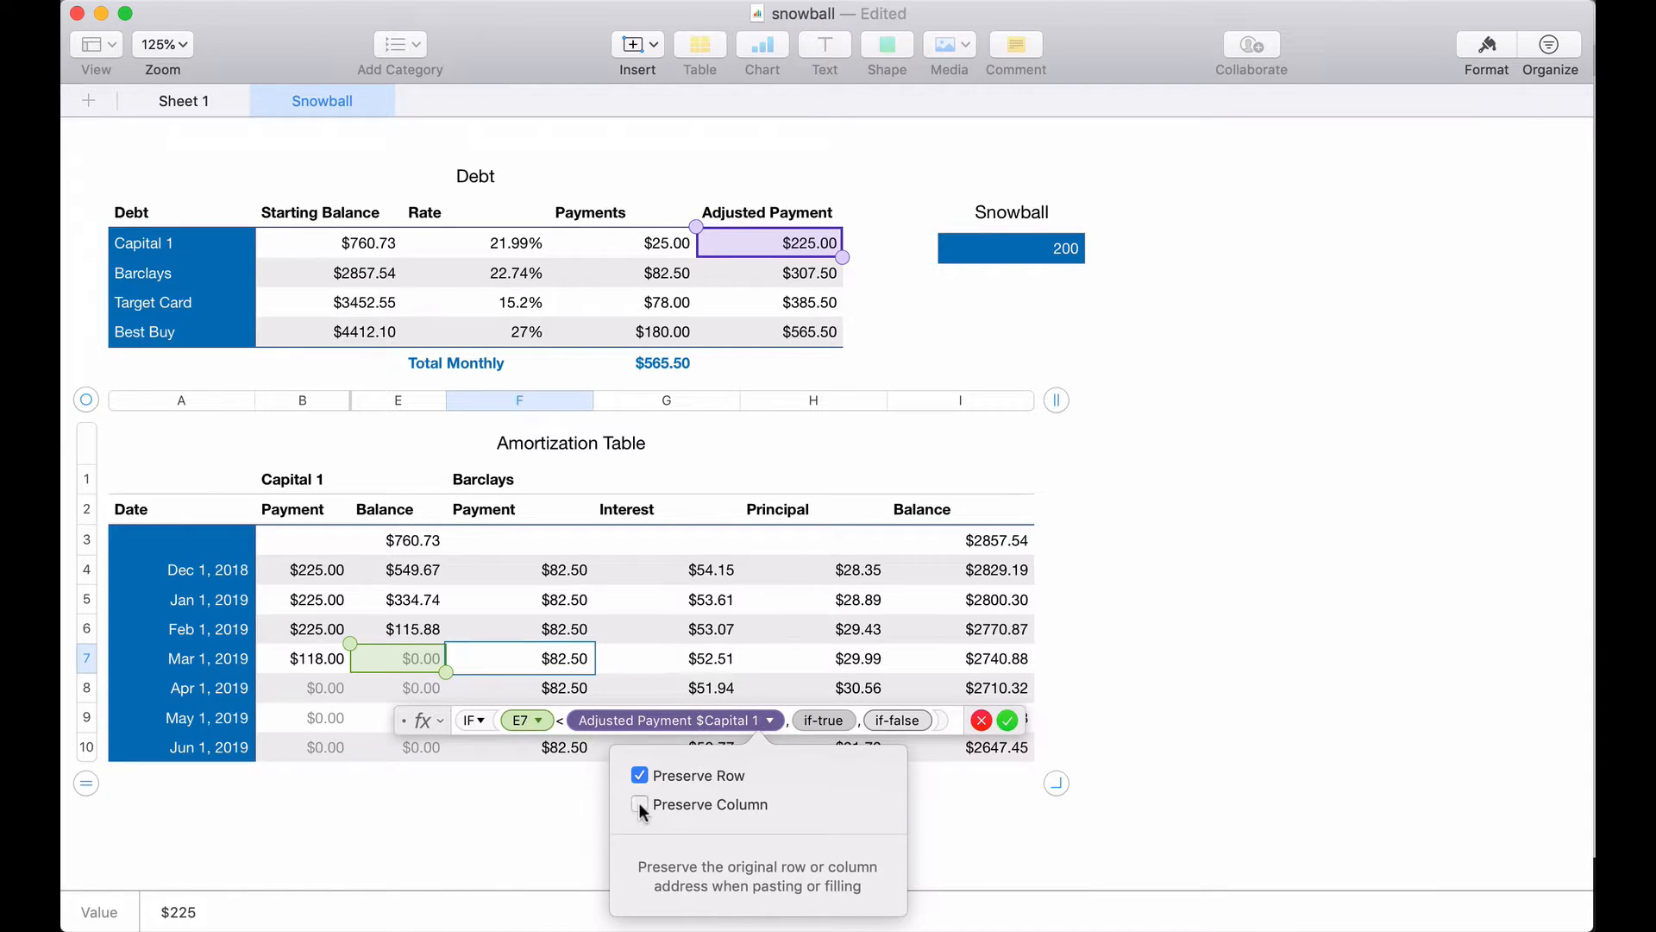
{"action": "left_click", "coordinate": [639, 804]}
{"action": "left_click", "coordinate": [904, 721]}
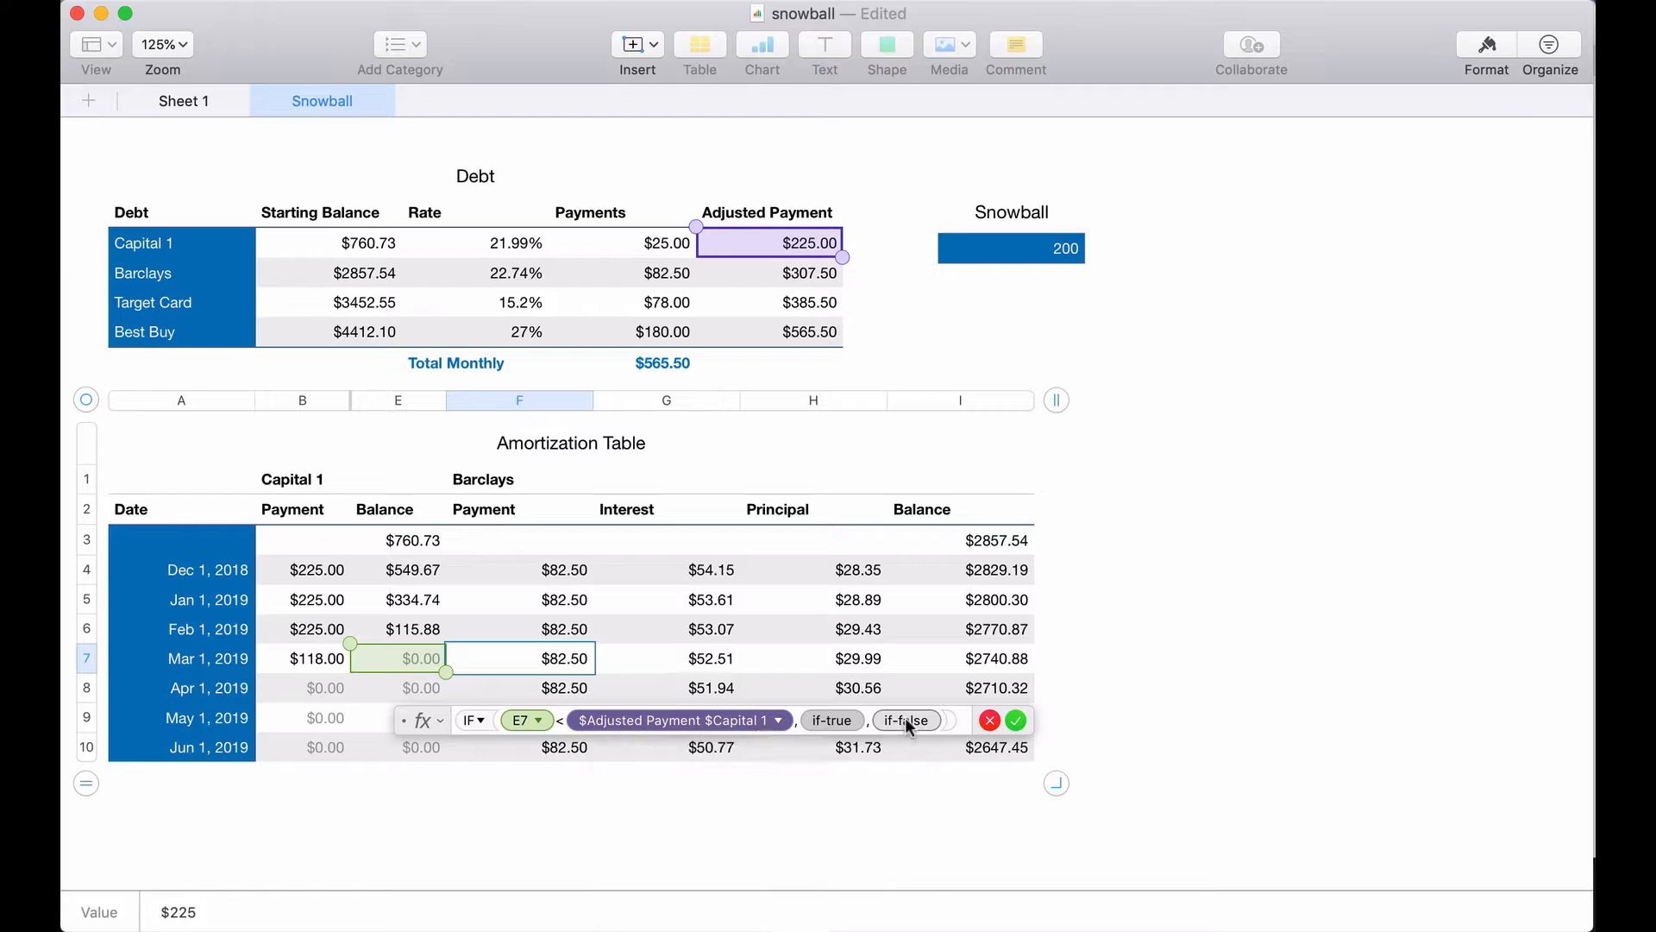
- Set the formula's if-false value to Barclays' regular payment from the Debt table, preserving both row and column
{"action": "left_click", "coordinate": [904, 721]}
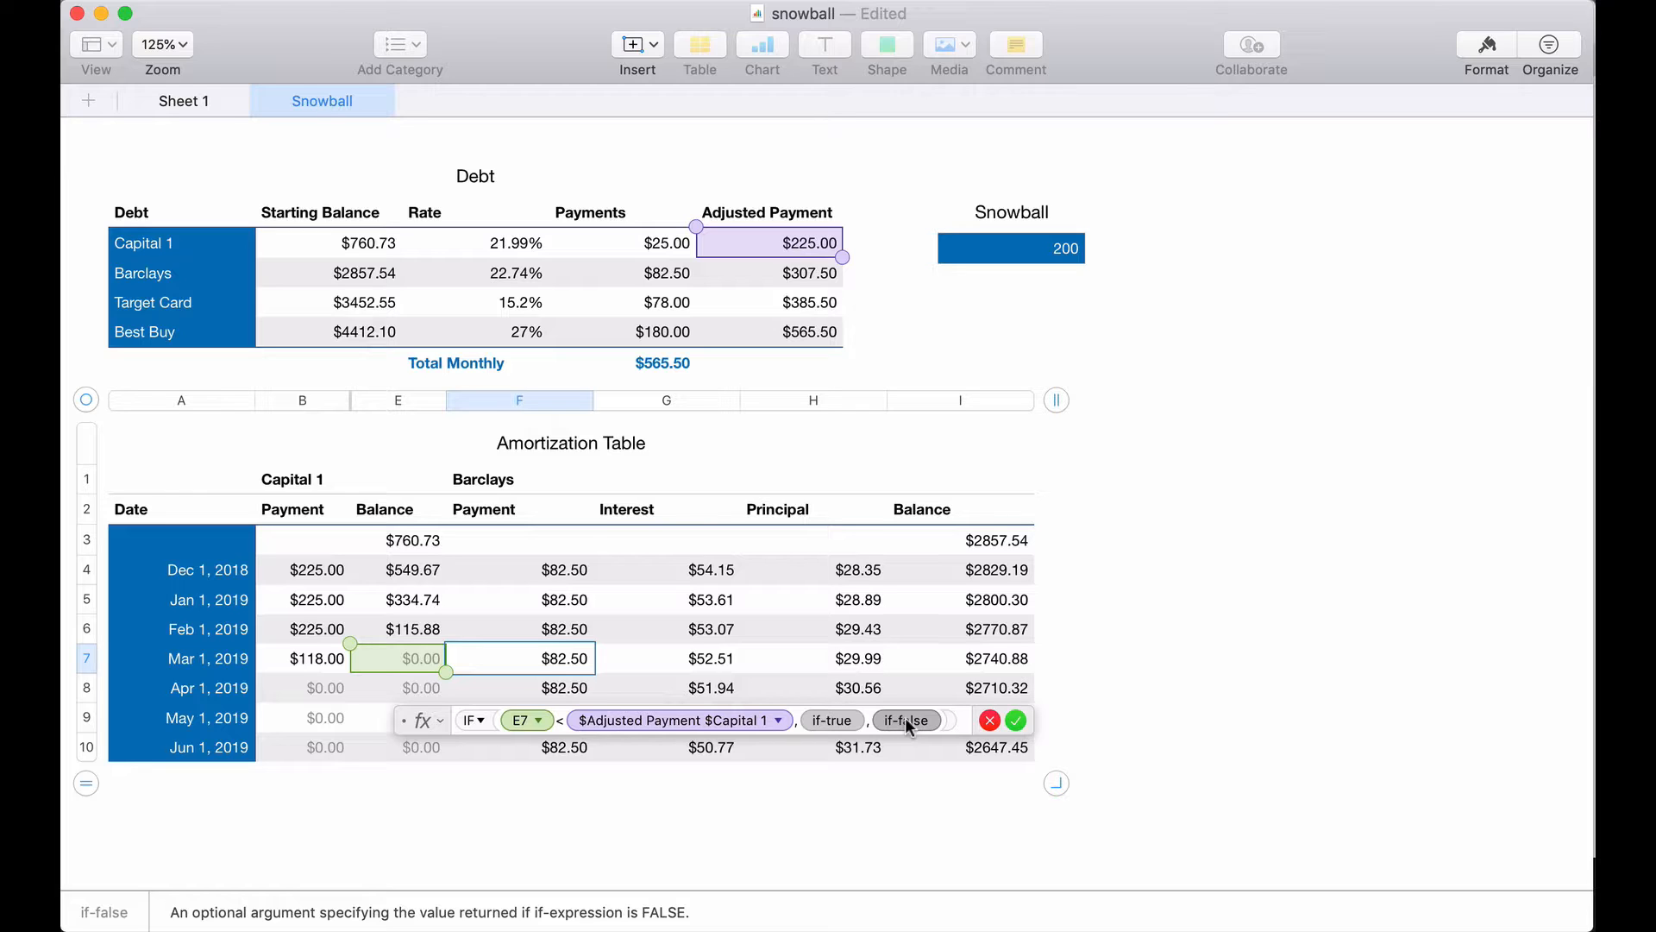
{"action": "key", "text": "BackSpace"}
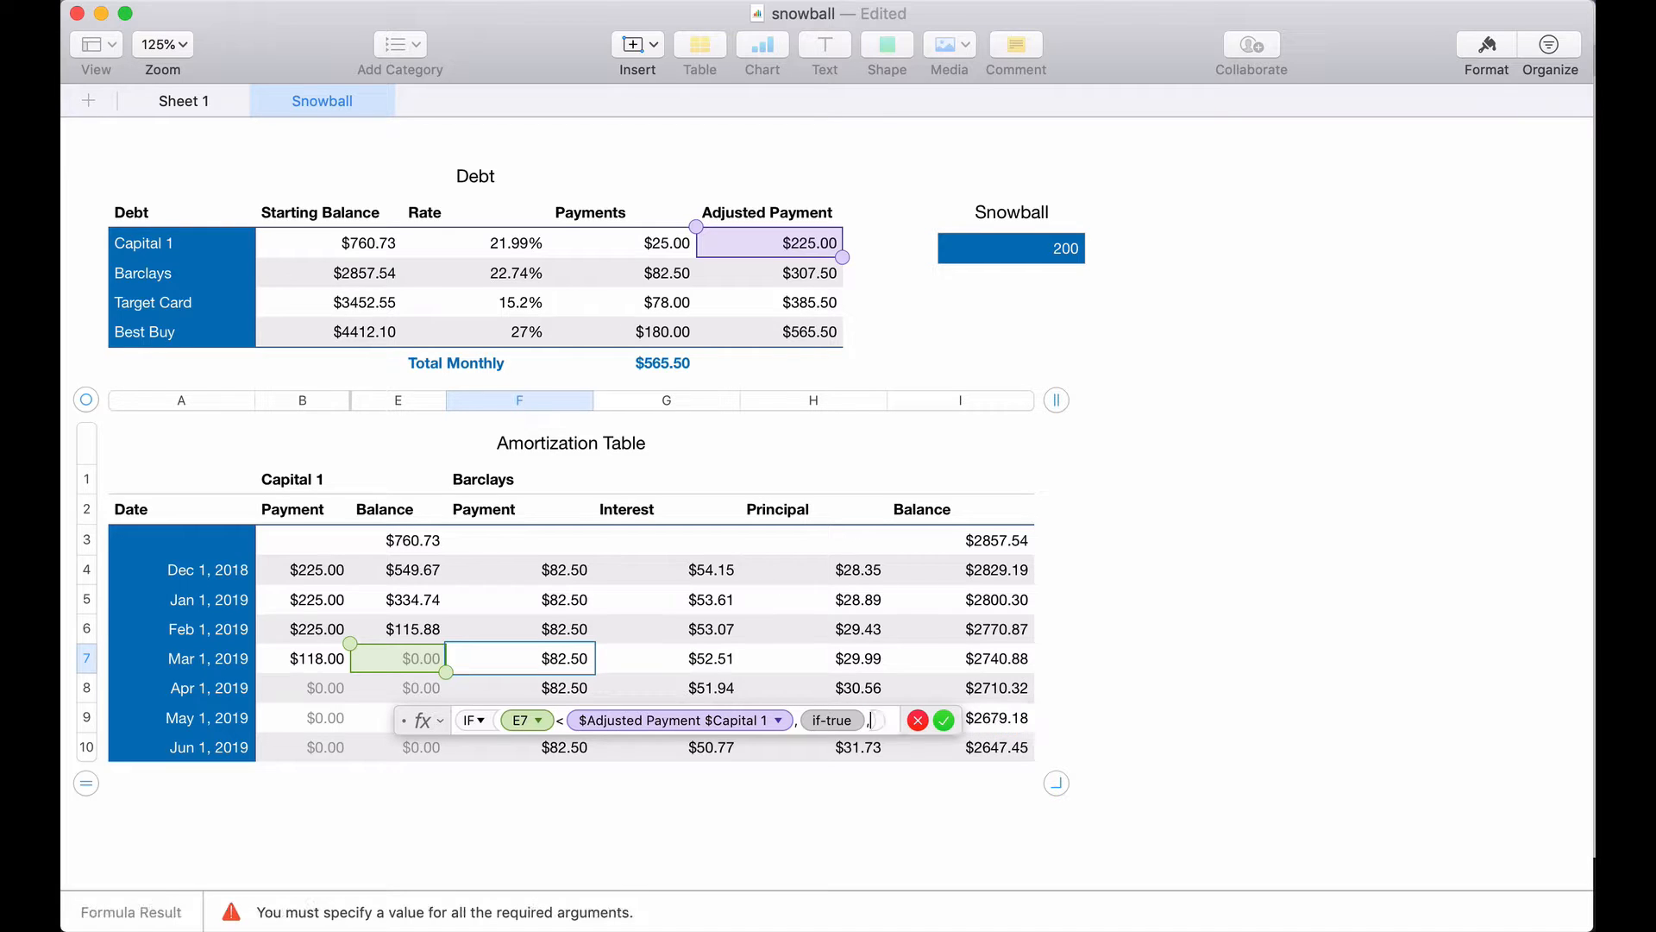
{"action": "left_click", "coordinate": [649, 275]}
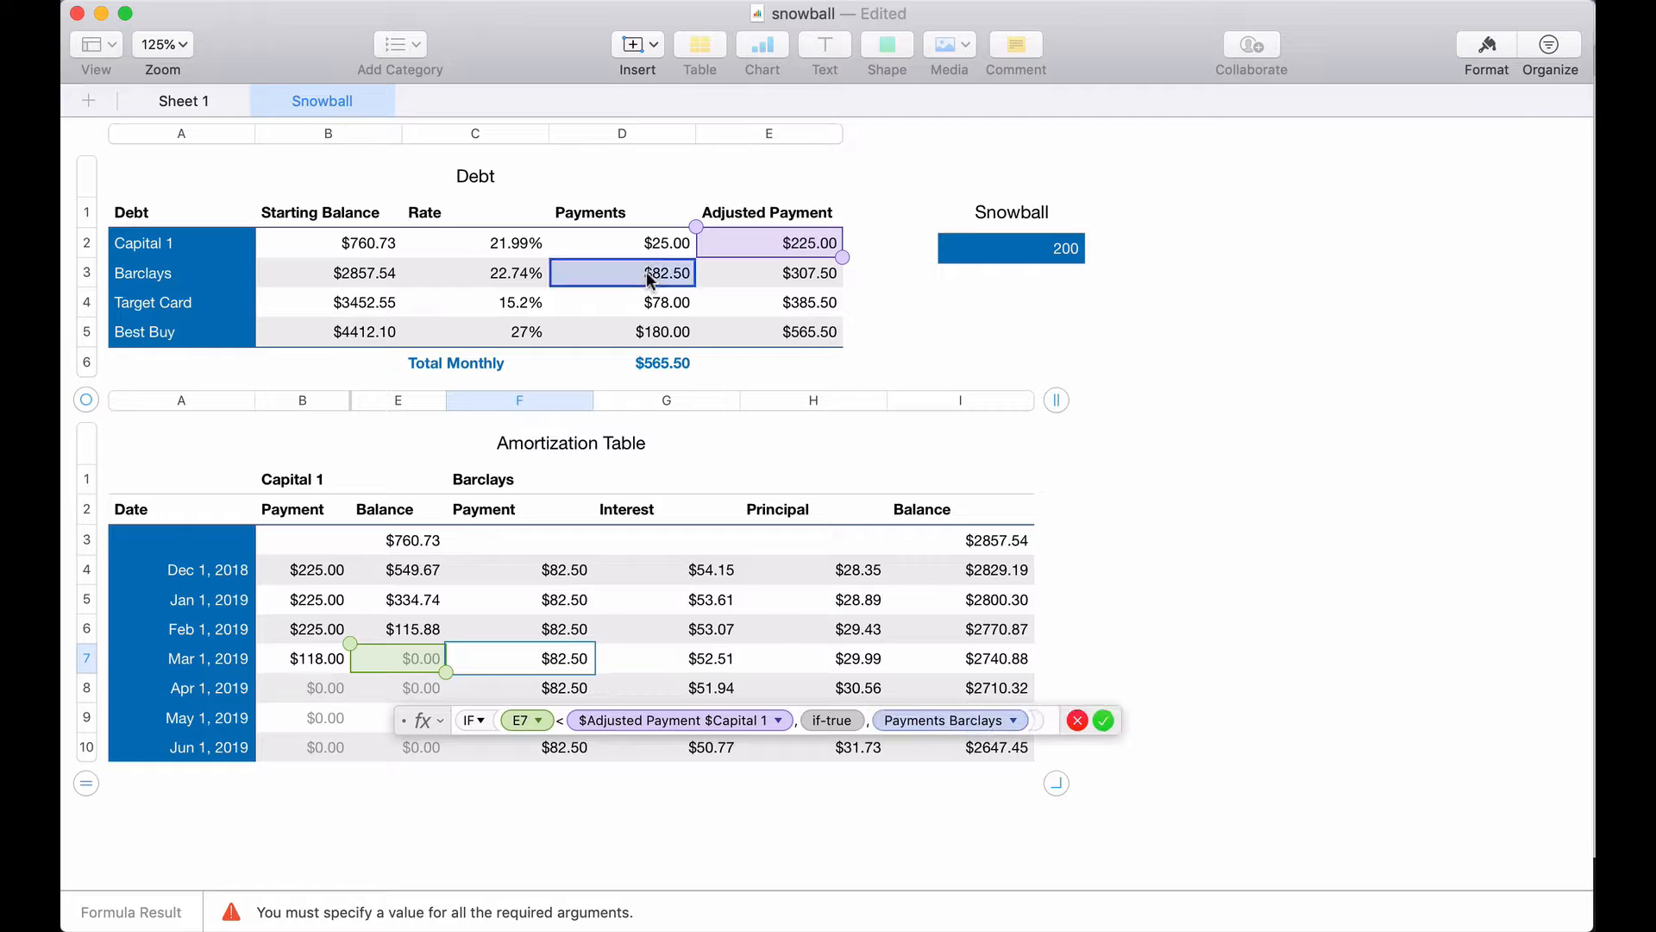
{"action": "left_click", "coordinate": [1016, 720]}
{"action": "left_click", "coordinate": [894, 774]}
{"action": "left_click", "coordinate": [894, 804]}
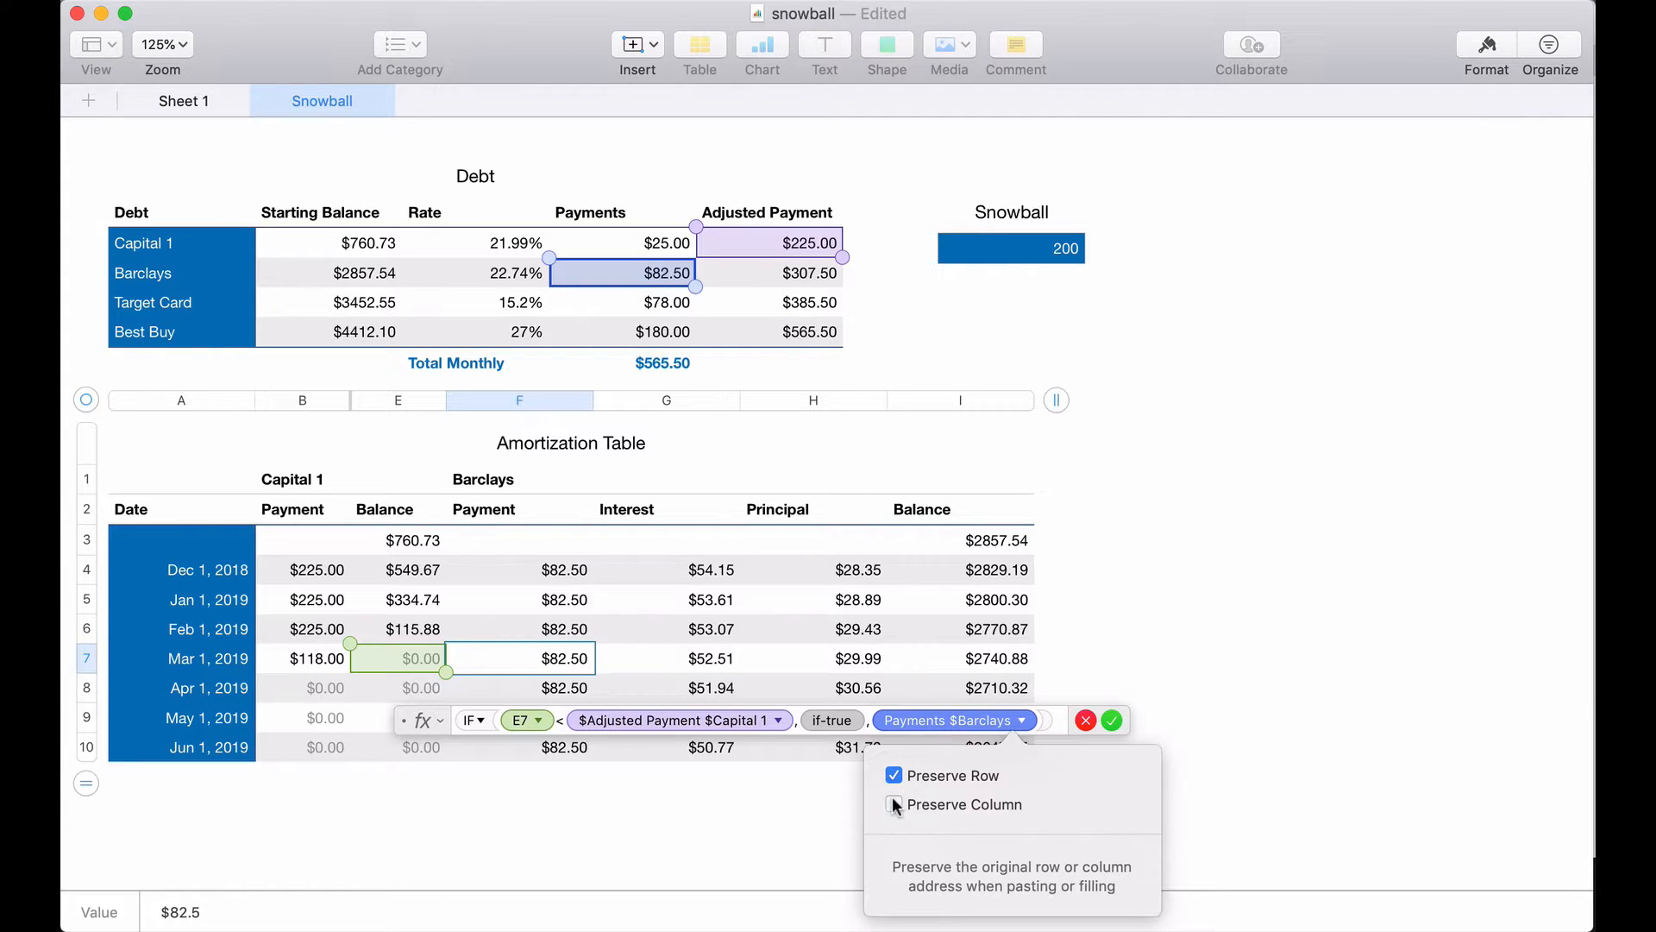
- Replace the if-true argument of the Barclays payment formula with a nested IF function
{"action": "left_click", "coordinate": [837, 721]}
{"action": "key", "text": "BackSpace"}
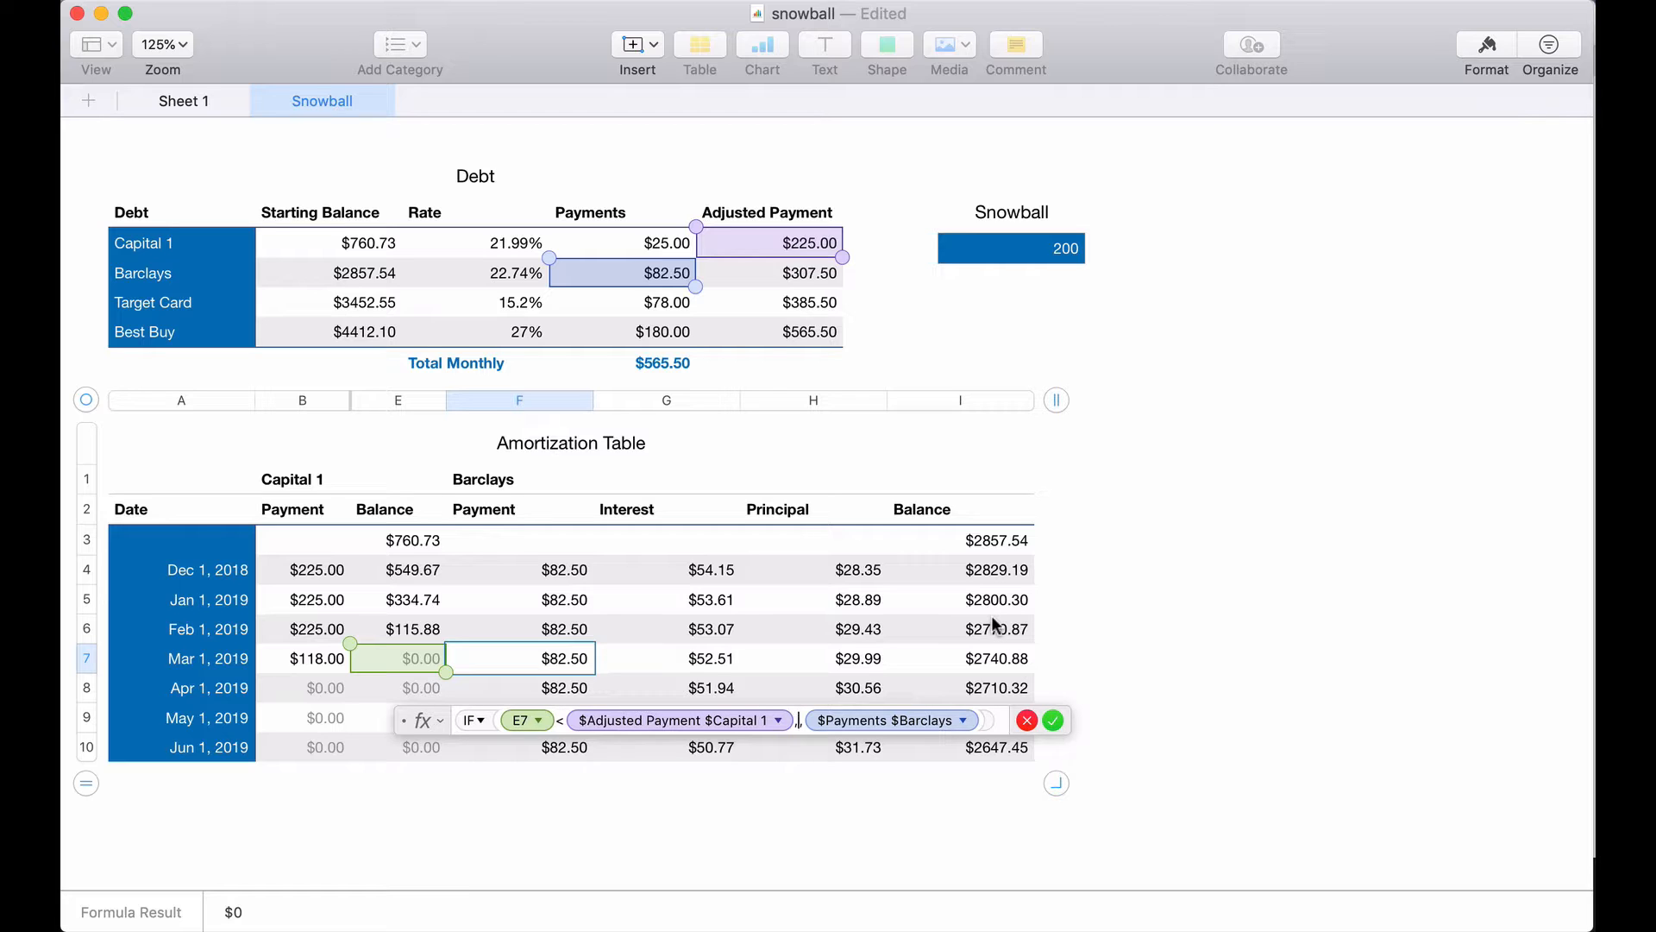
{"action": "type", "text": "IF,"}
{"action": "key", "text": "Return"}
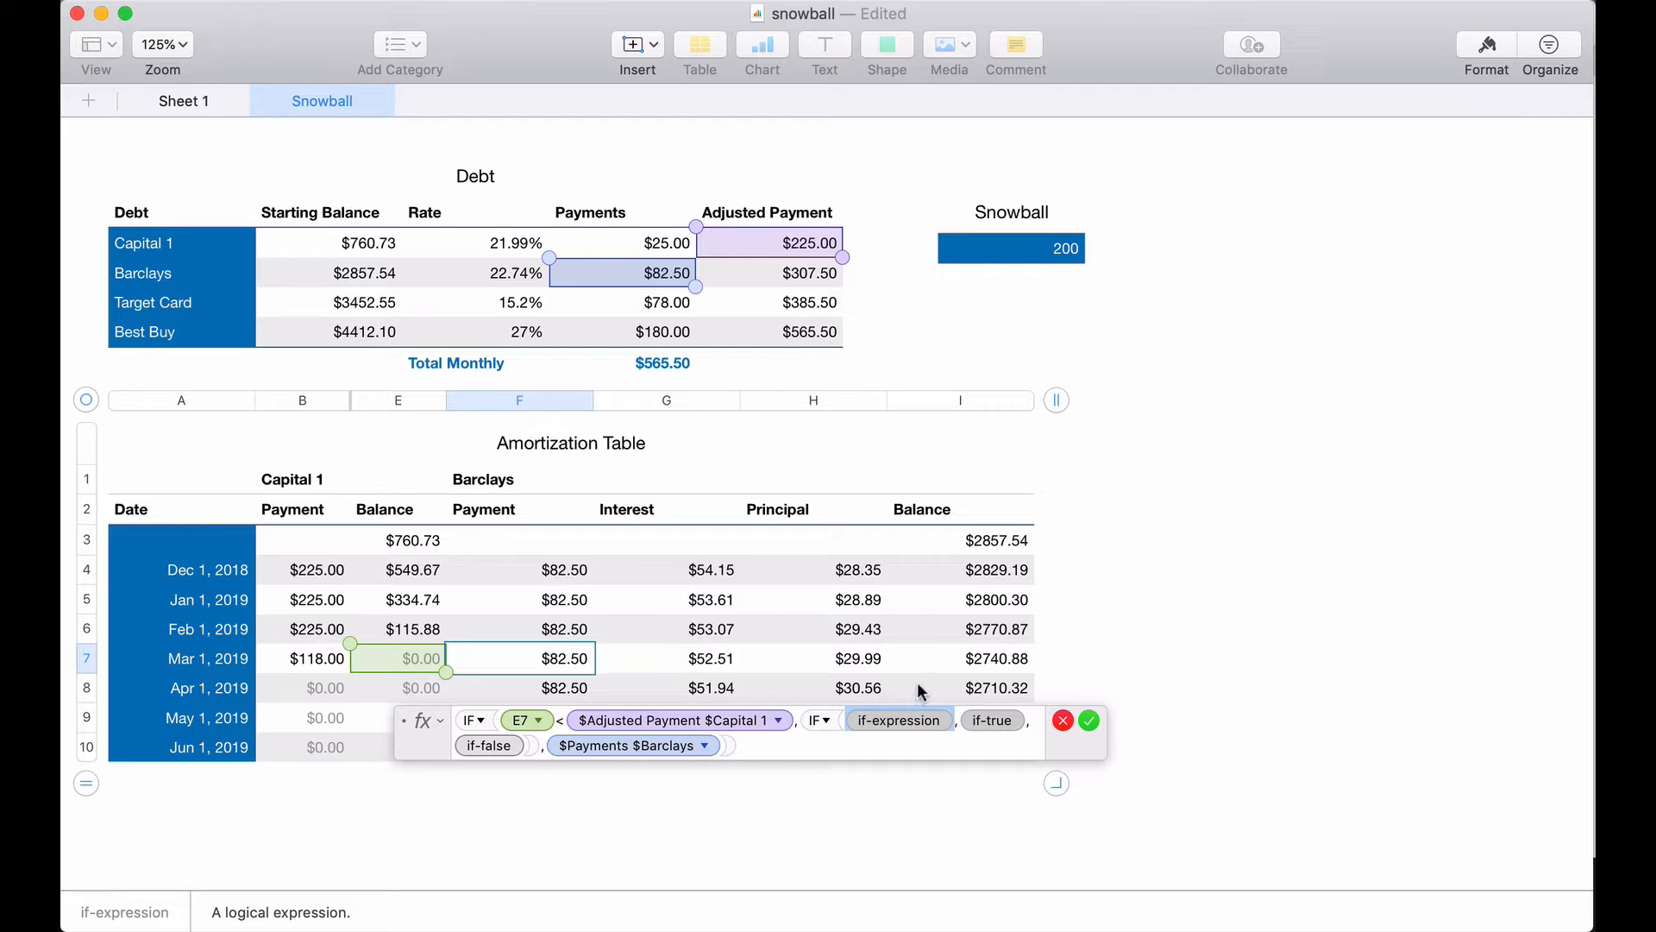
- Set the nested IF condition to I6 < Barclays' Adjusted Payment, preserving the row and column of the Adjusted Payment reference
{"action": "left_click", "coordinate": [989, 623]}
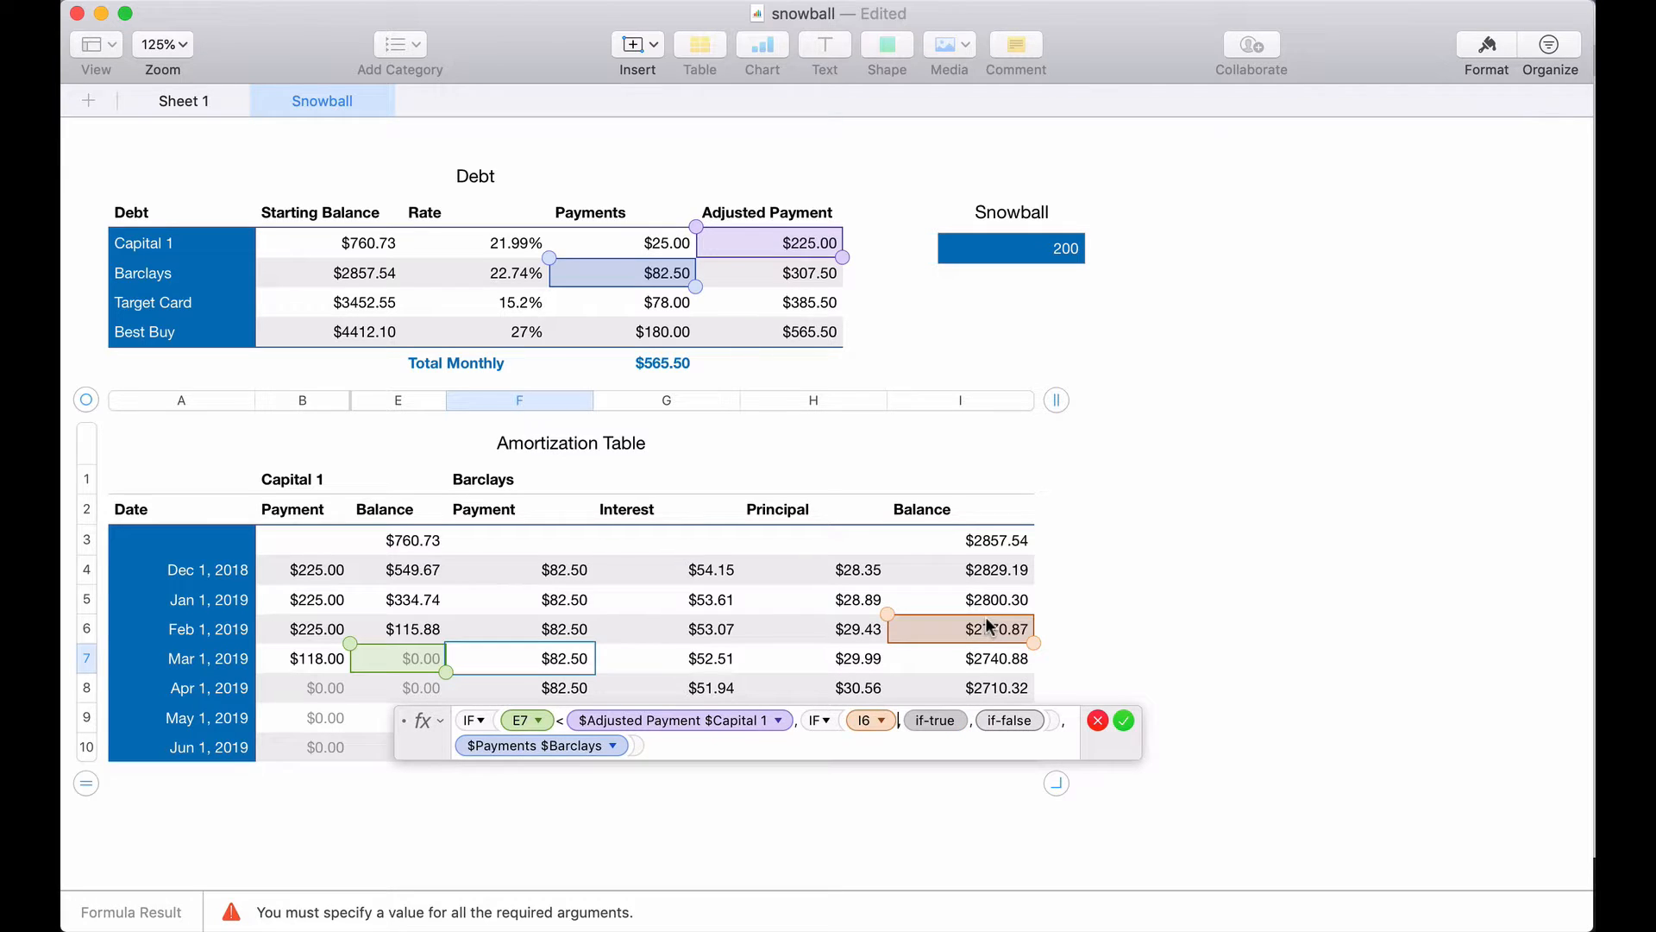
{"action": "type", "text": "<"}
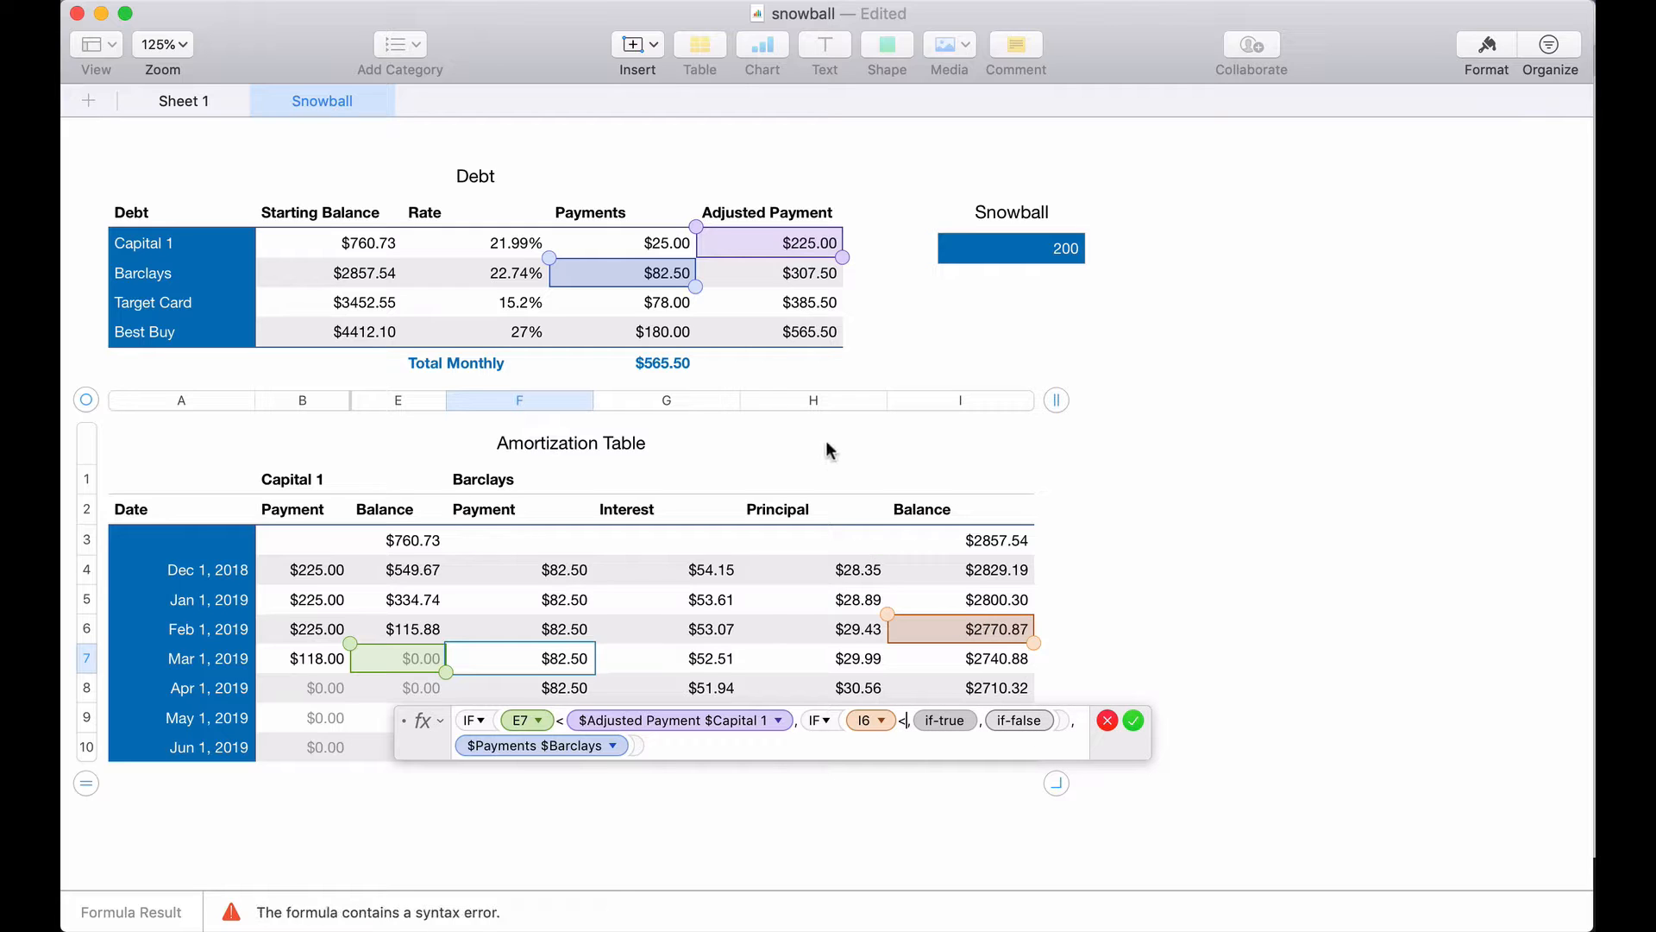
{"action": "left_click", "coordinate": [783, 280]}
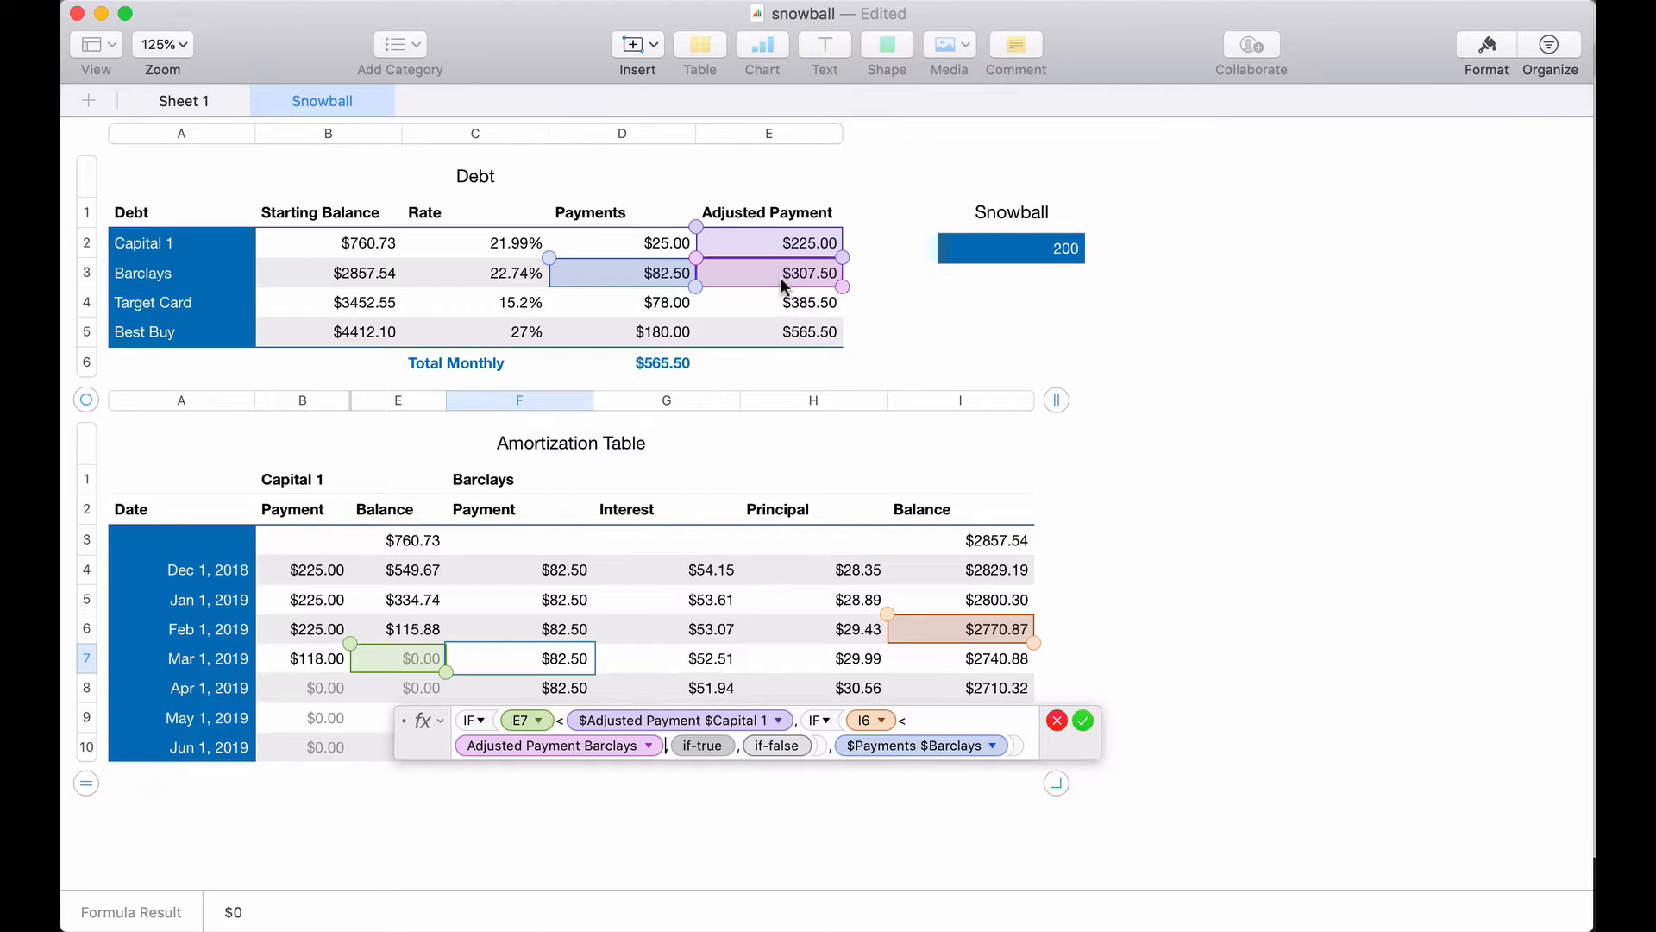
{"action": "left_click", "coordinate": [649, 746]}
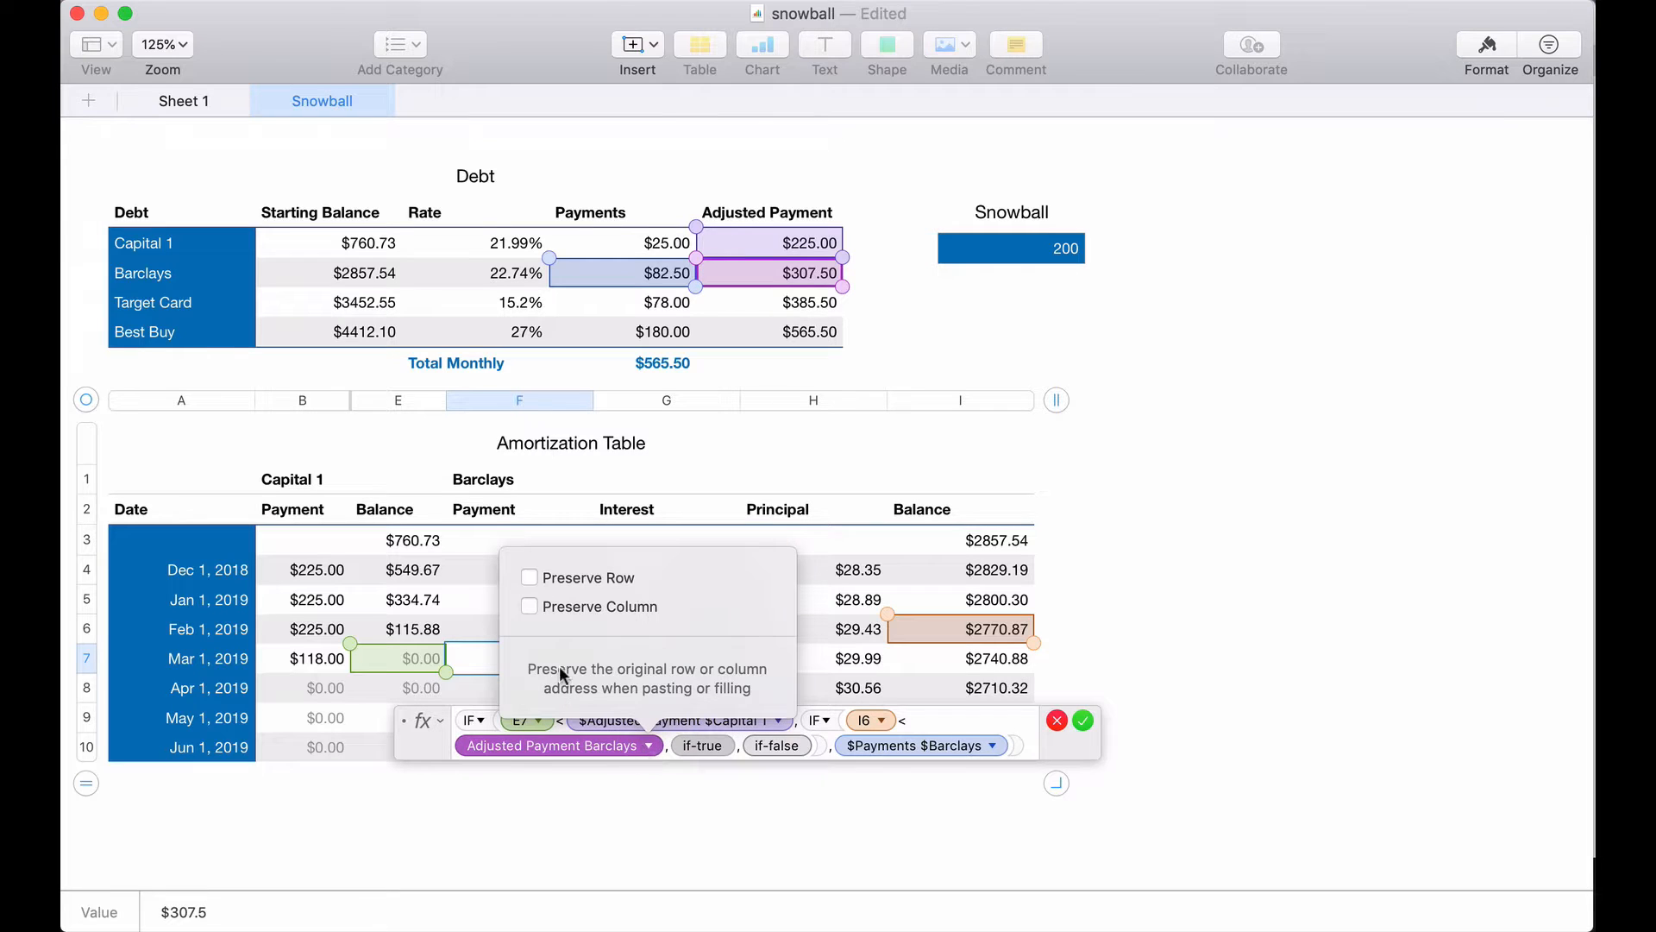
{"action": "left_click", "coordinate": [529, 577]}
{"action": "left_click", "coordinate": [529, 607]}
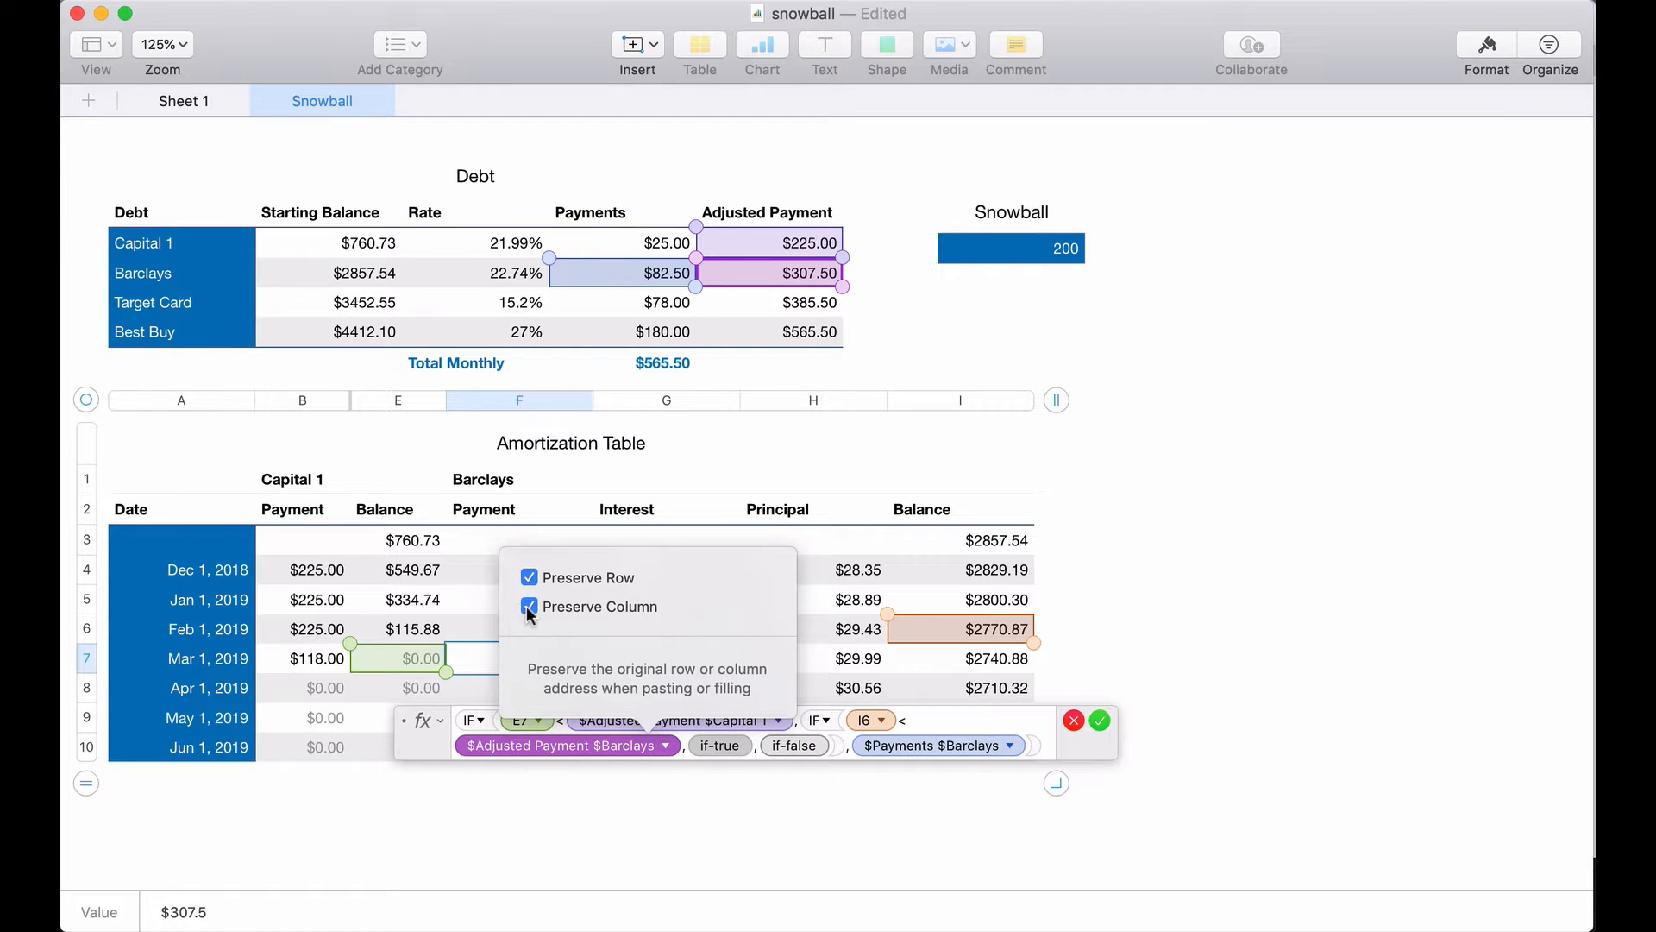
{"action": "left_click", "coordinate": [706, 743]}
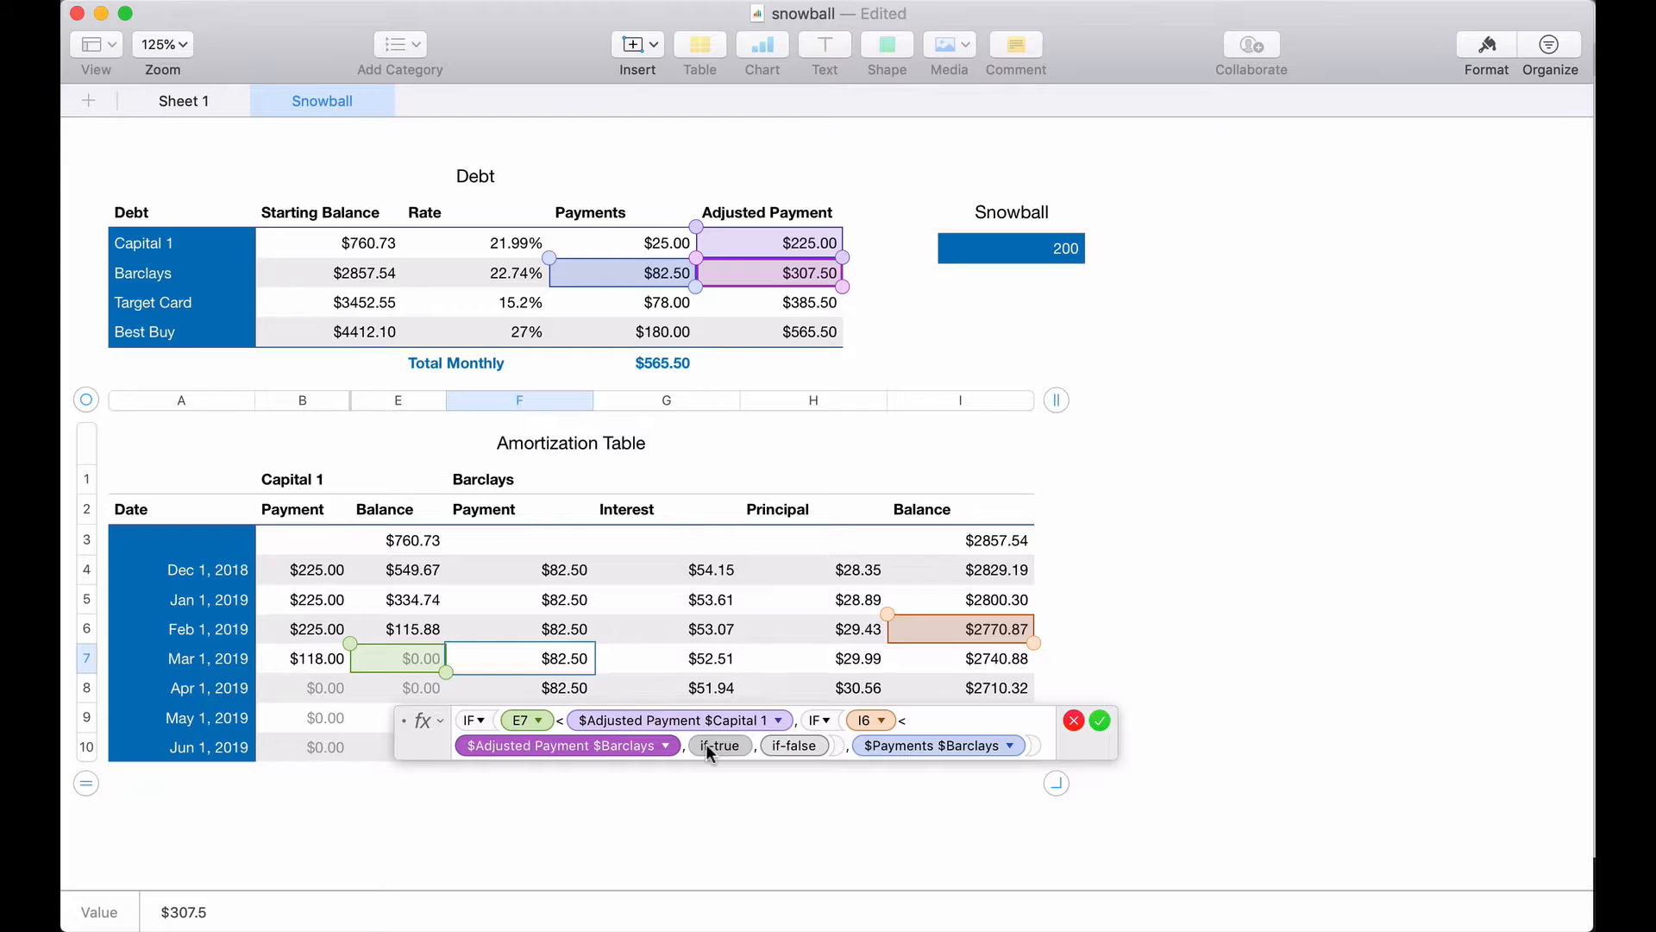
- Set the nested IF's if-true value to the previous balance plus interest, I6 + G7
{"action": "left_click", "coordinate": [717, 743]}
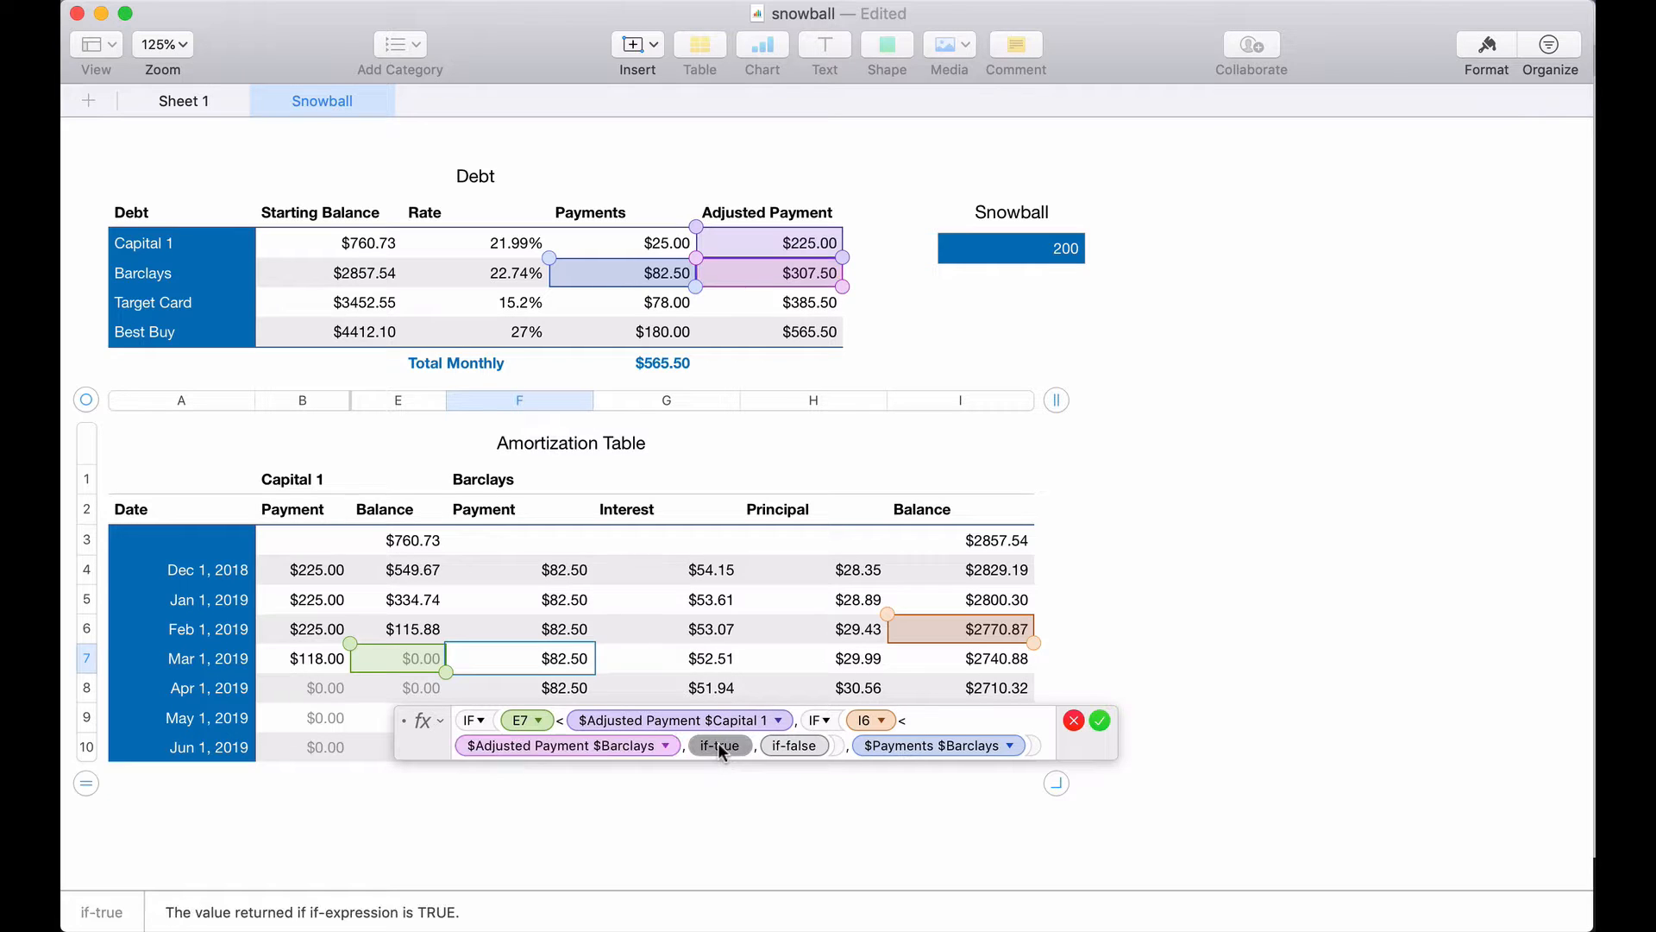
{"action": "left_click", "coordinate": [947, 626]}
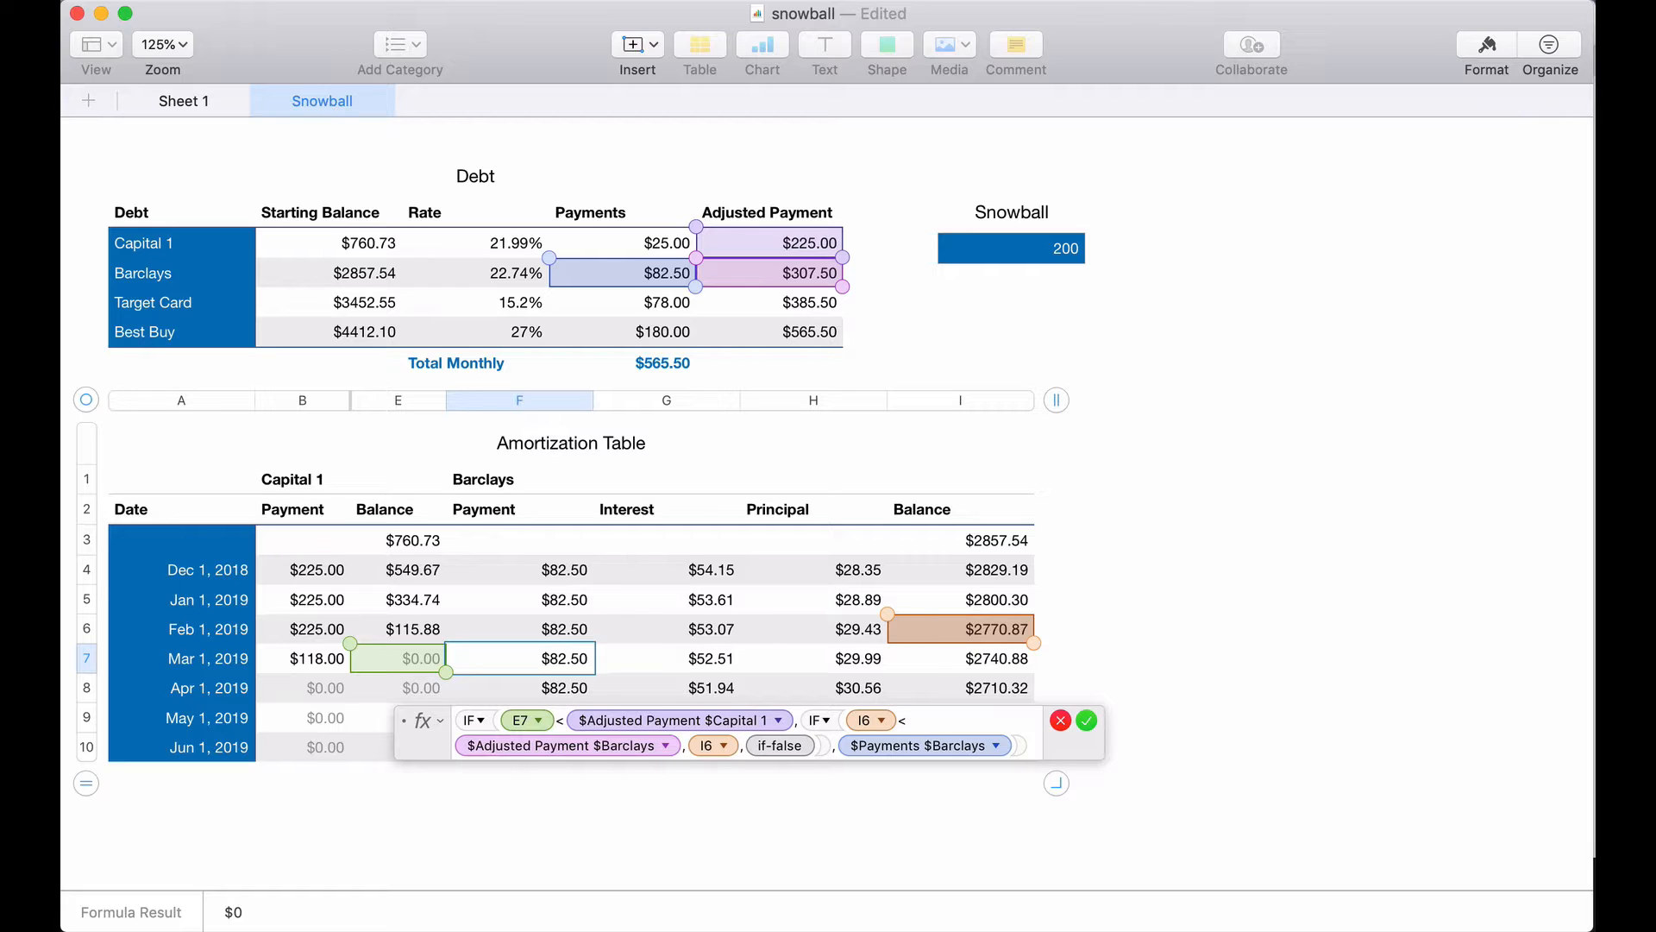
{"action": "type", "text": "+"}
{"action": "left_click", "coordinate": [697, 660]}
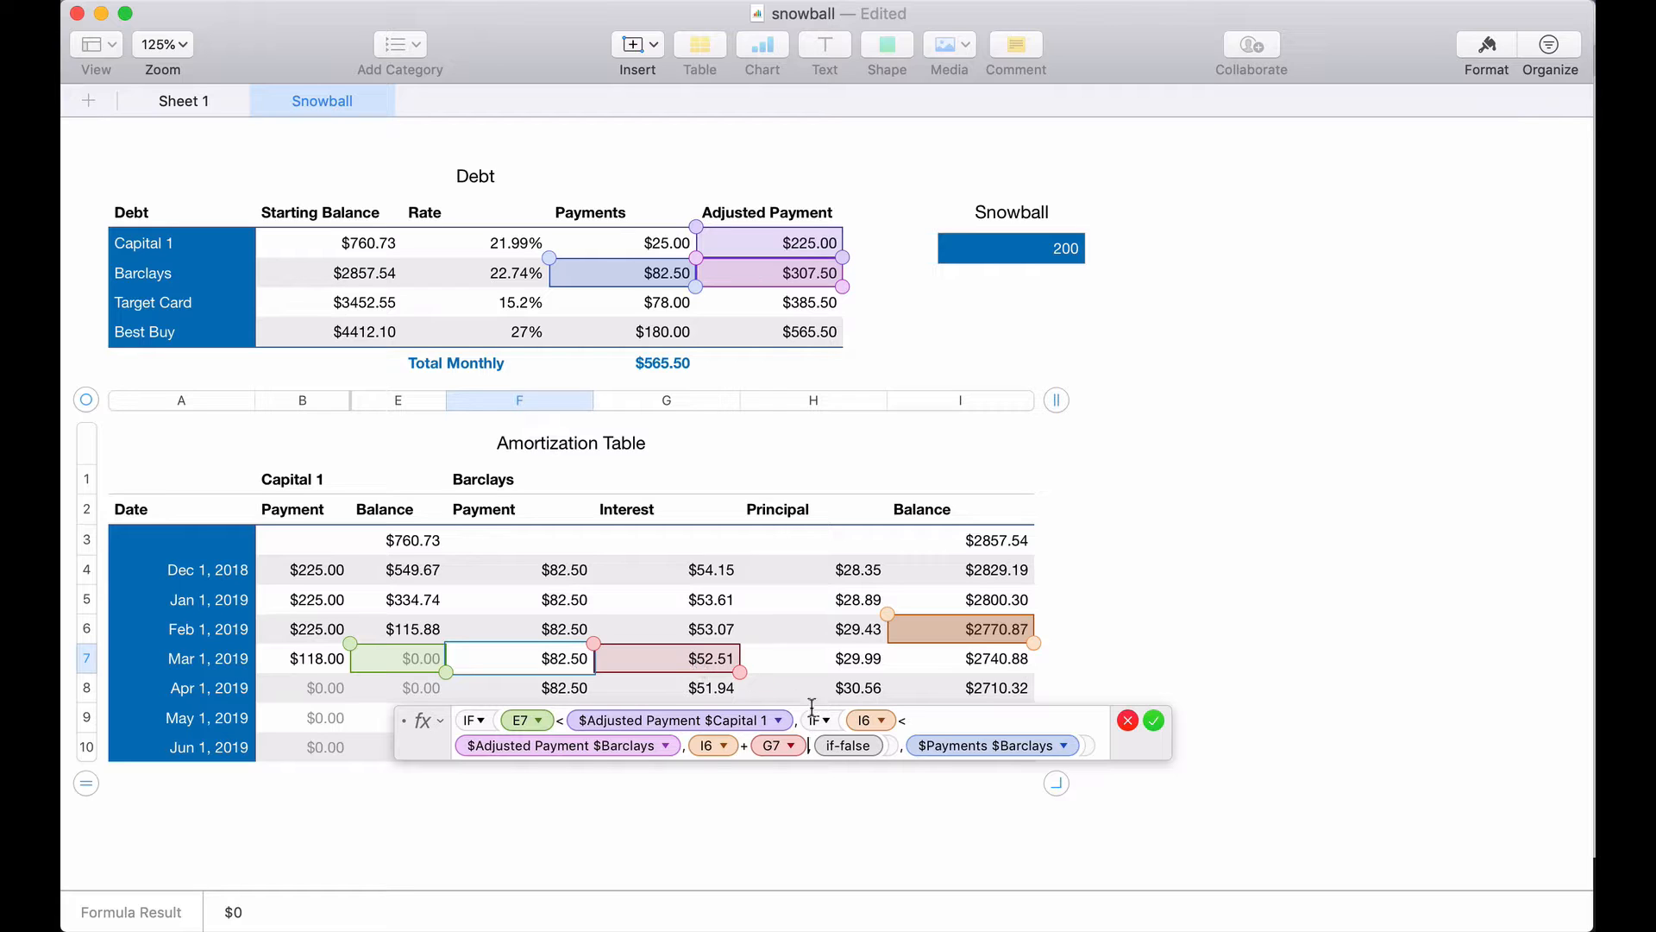
- Set the nested IF's if-false value to Barclays' Adjusted Payment, preserving its row and column
{"action": "left_click", "coordinate": [843, 747]}
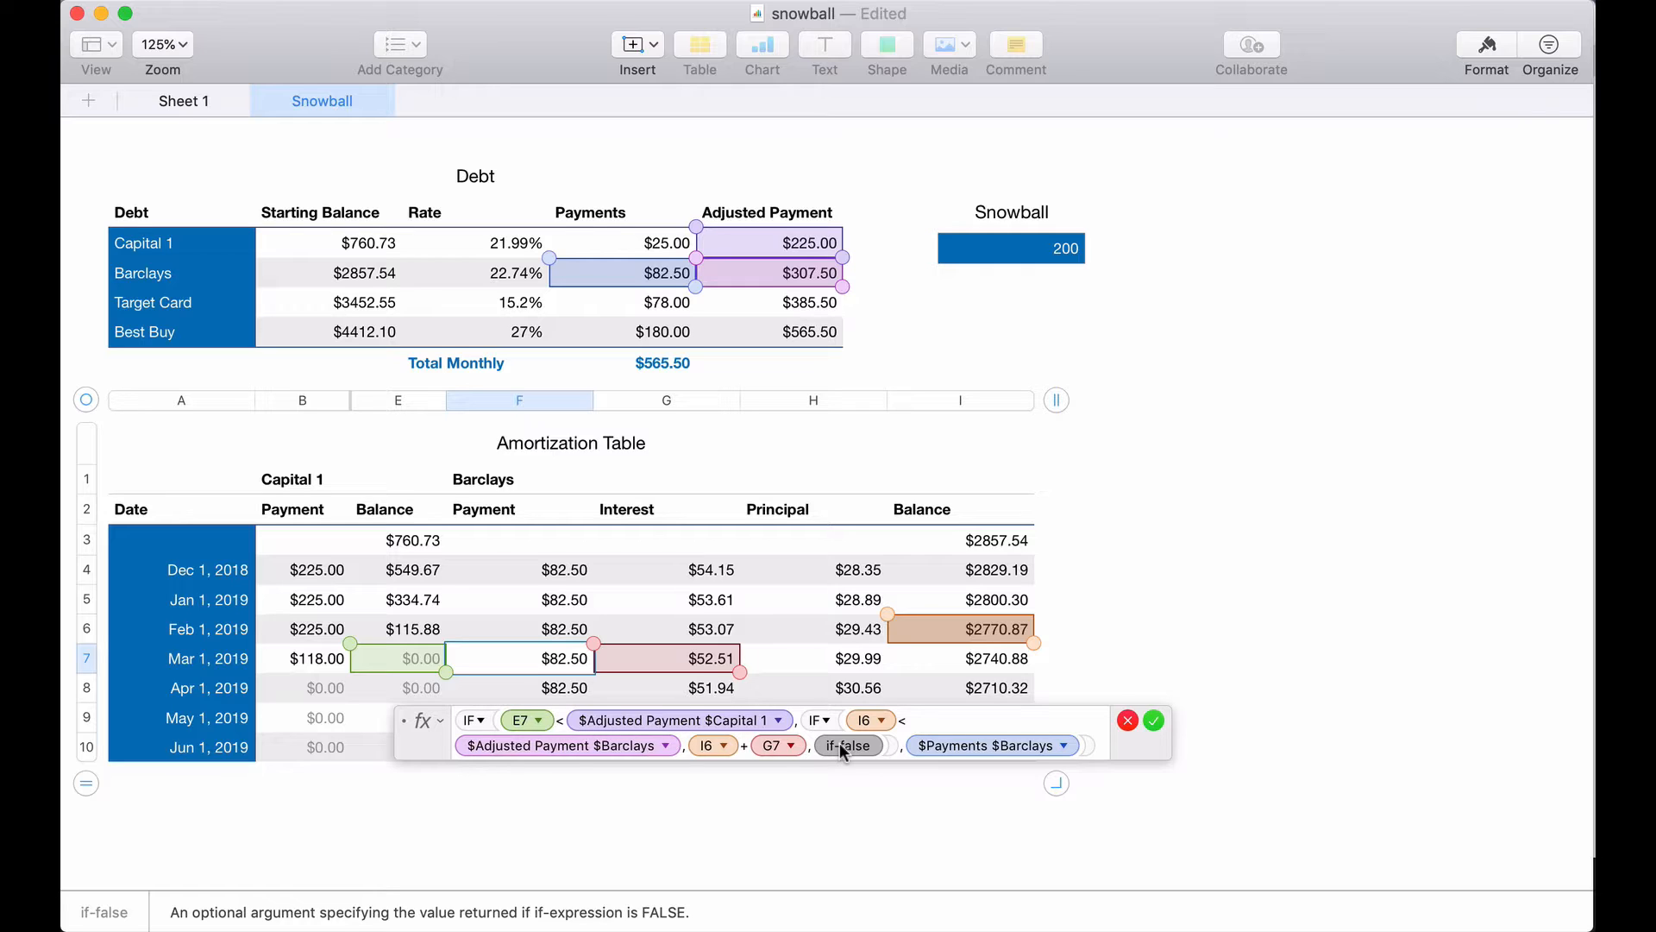
{"action": "key", "text": "BackSpace"}
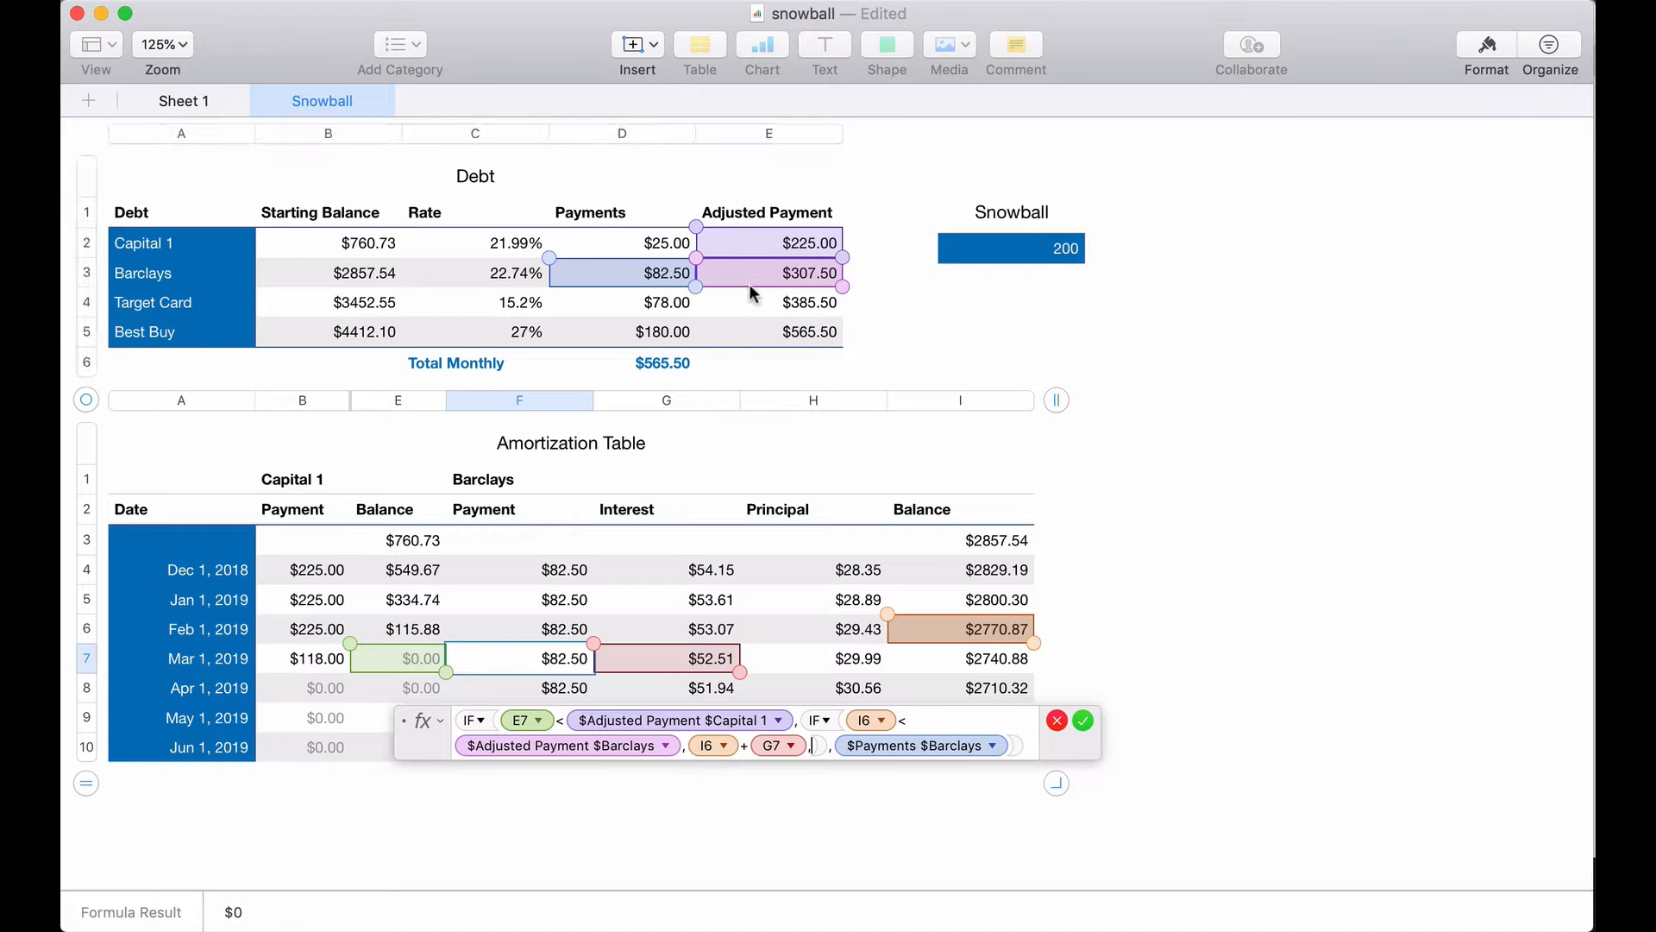
{"action": "left_click", "coordinate": [752, 273]}
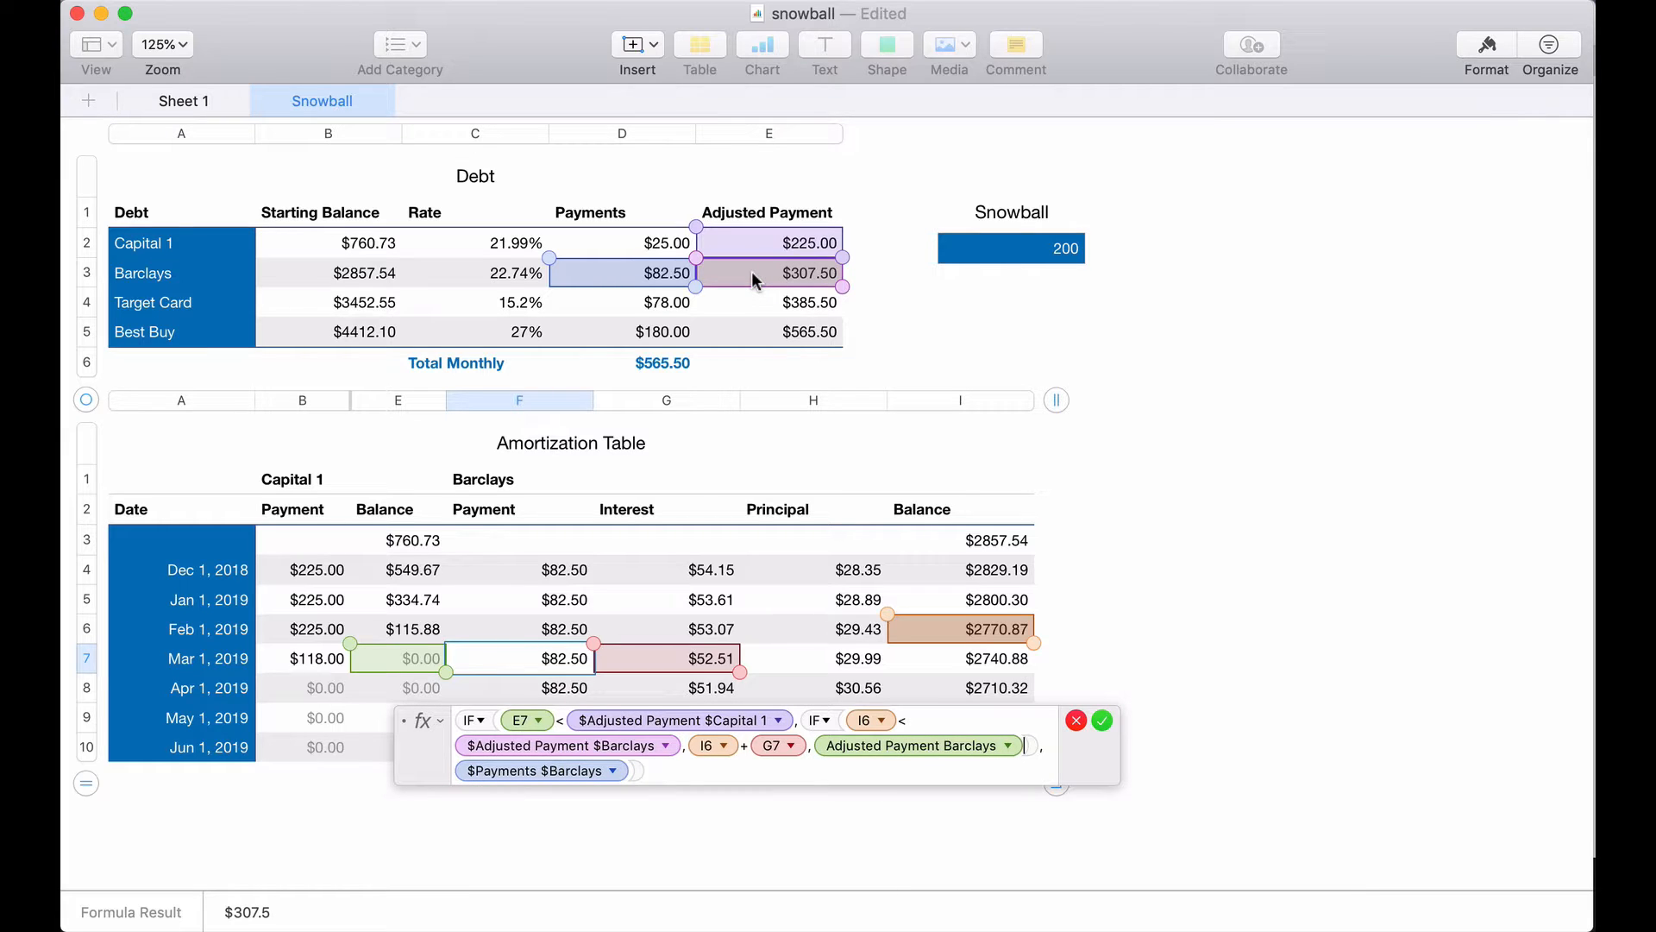
{"action": "left_click", "coordinate": [1006, 744]}
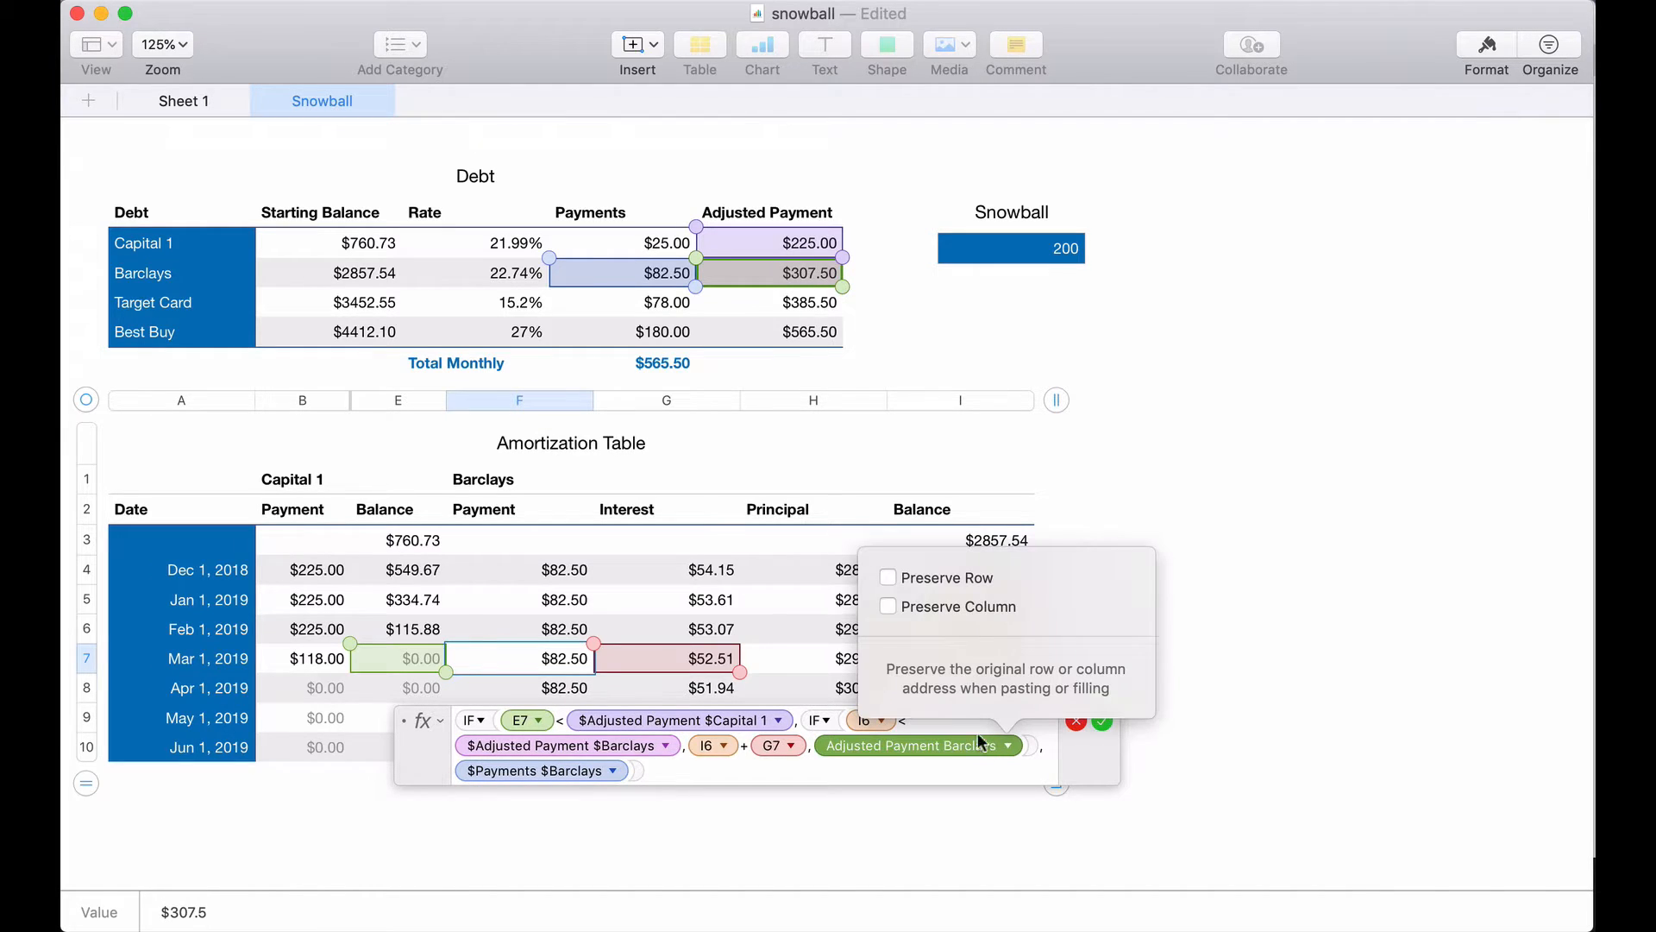
{"action": "left_click", "coordinate": [883, 577]}
{"action": "left_click", "coordinate": [888, 605]}
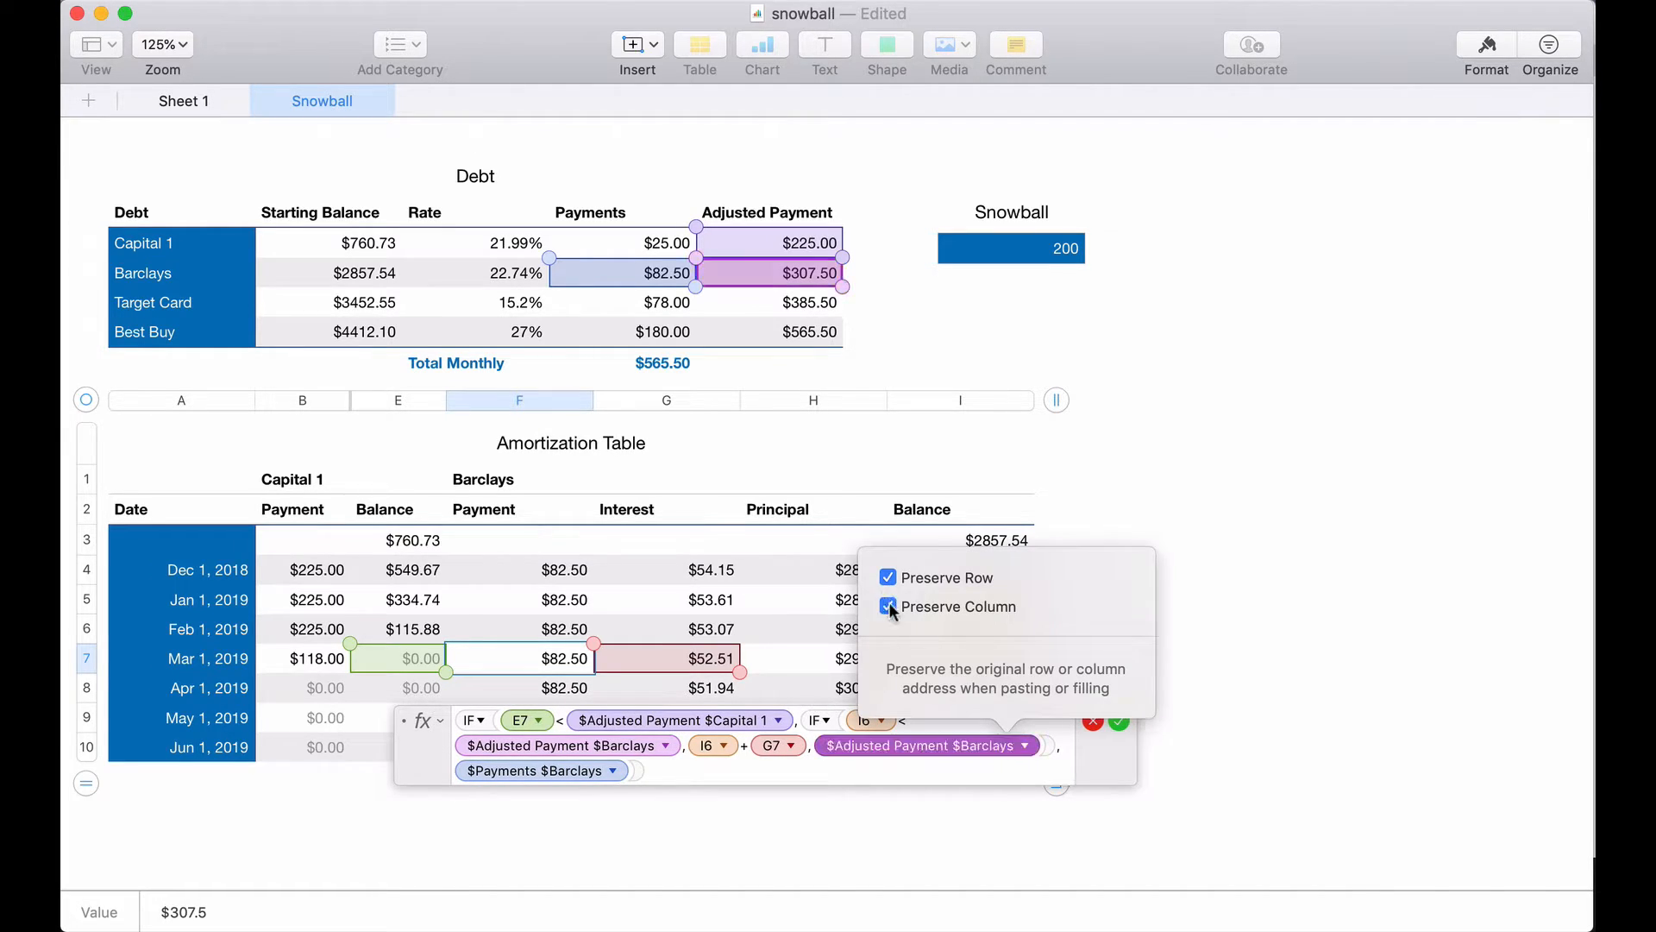
{"action": "left_click", "coordinate": [1039, 745]}
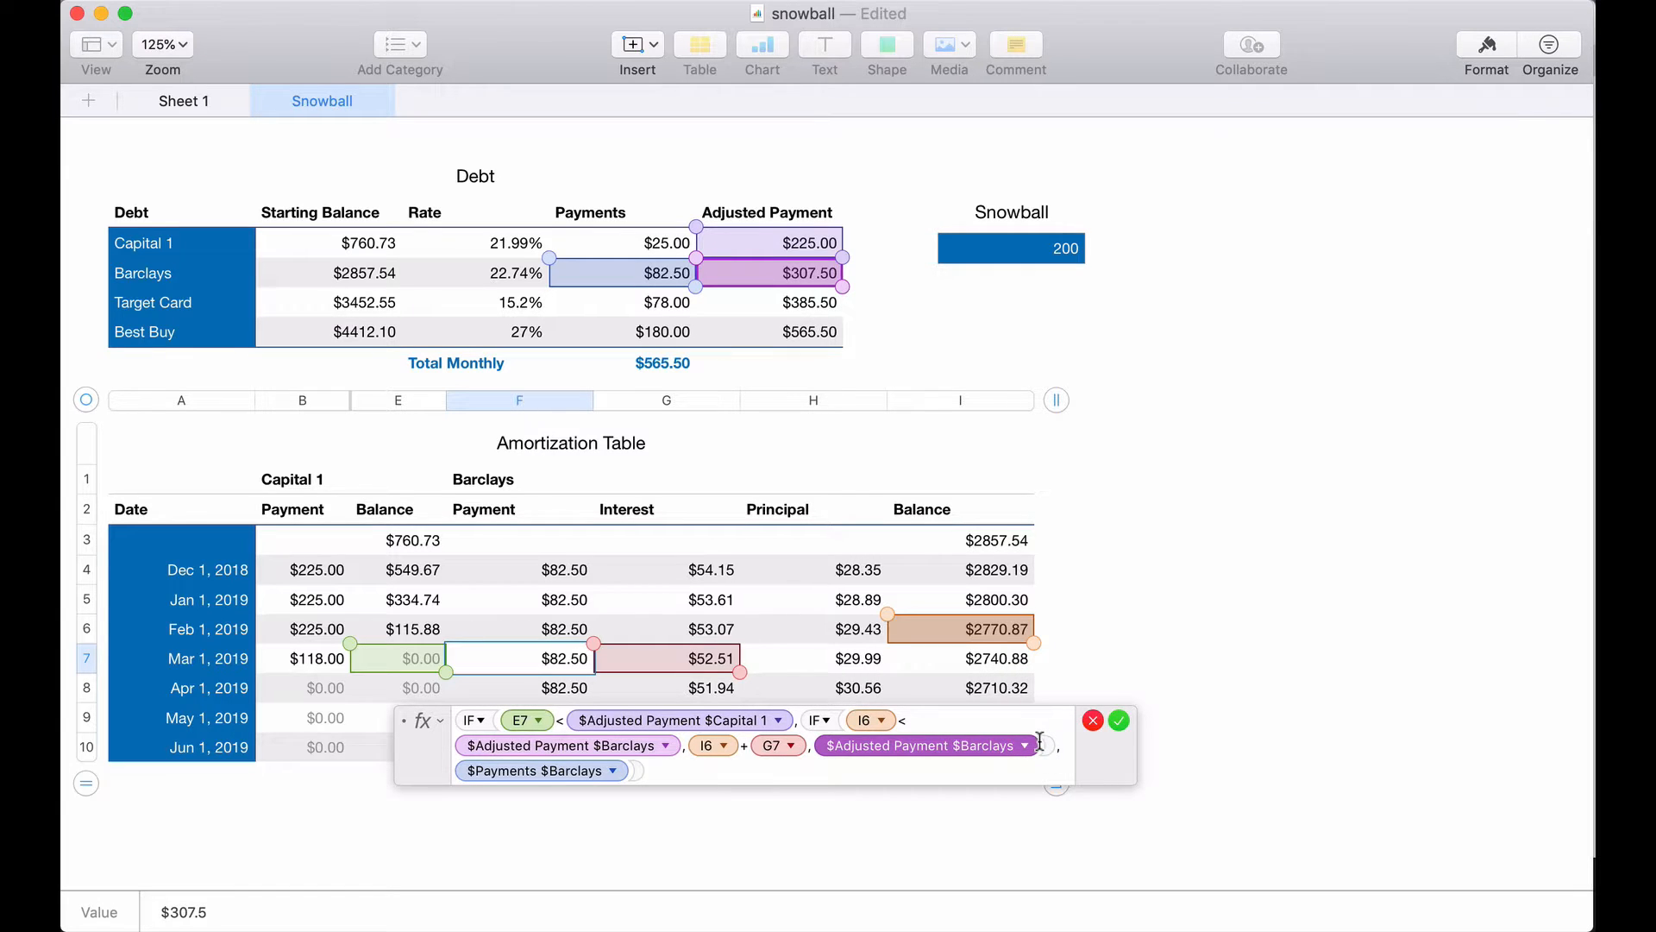
- Subtract the Capital 1 payment in B7 from the nested if-false value and accept the formula
{"action": "left_click", "coordinate": [1040, 743]}
{"action": "type", "text": "-"}
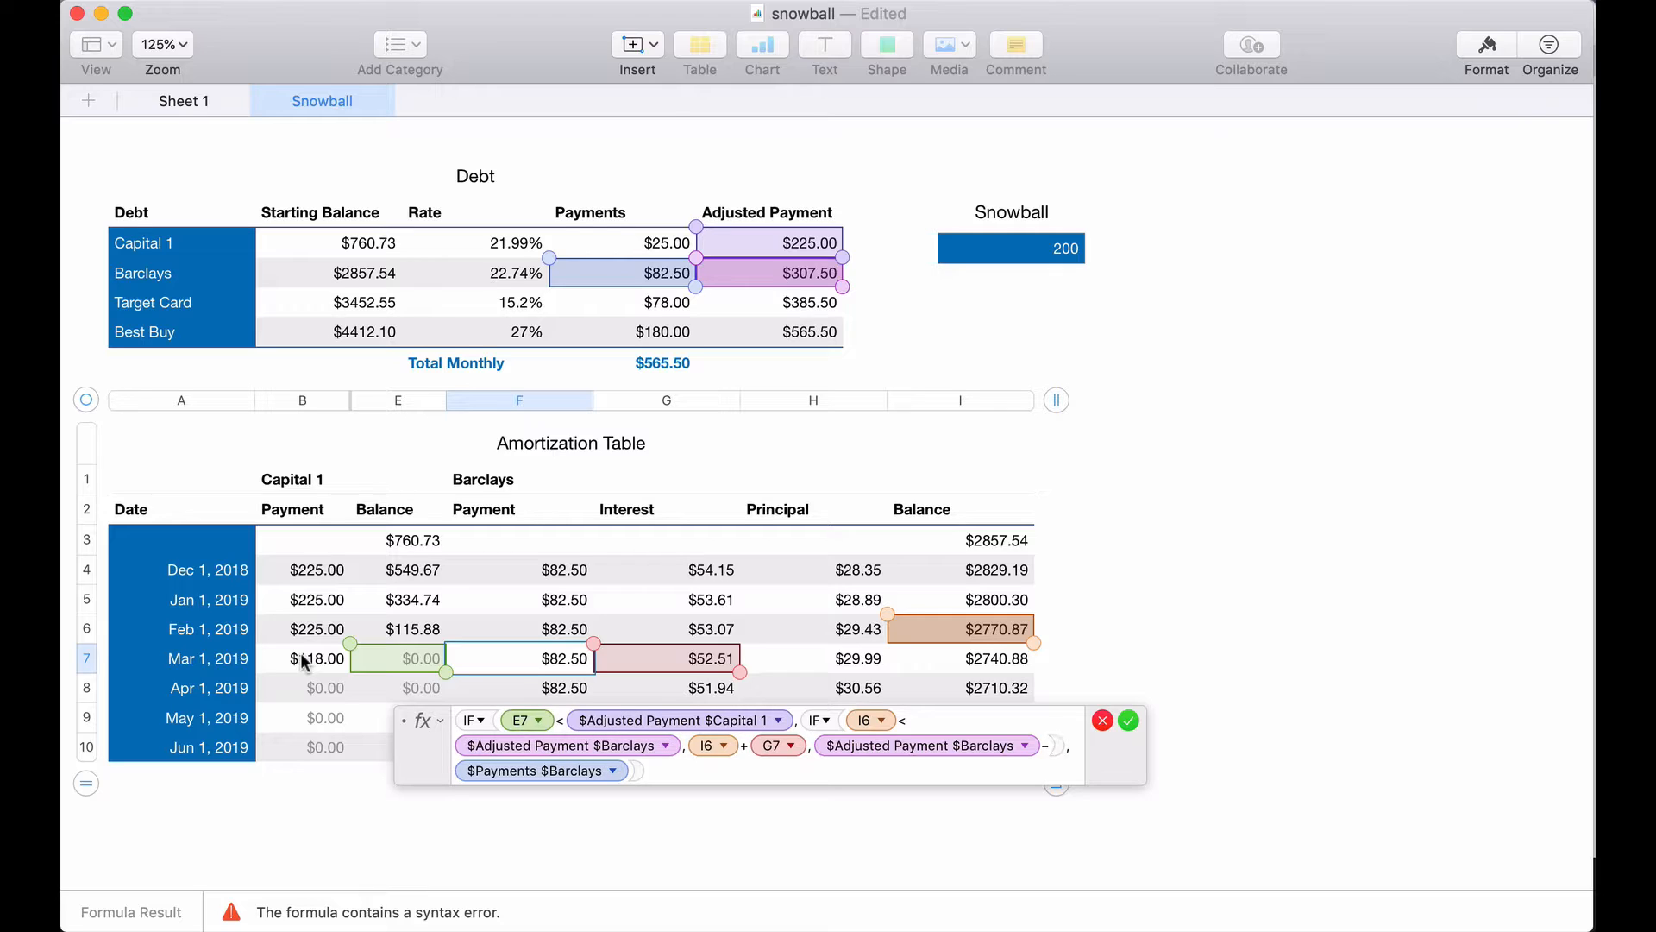
{"action": "left_click", "coordinate": [304, 661]}
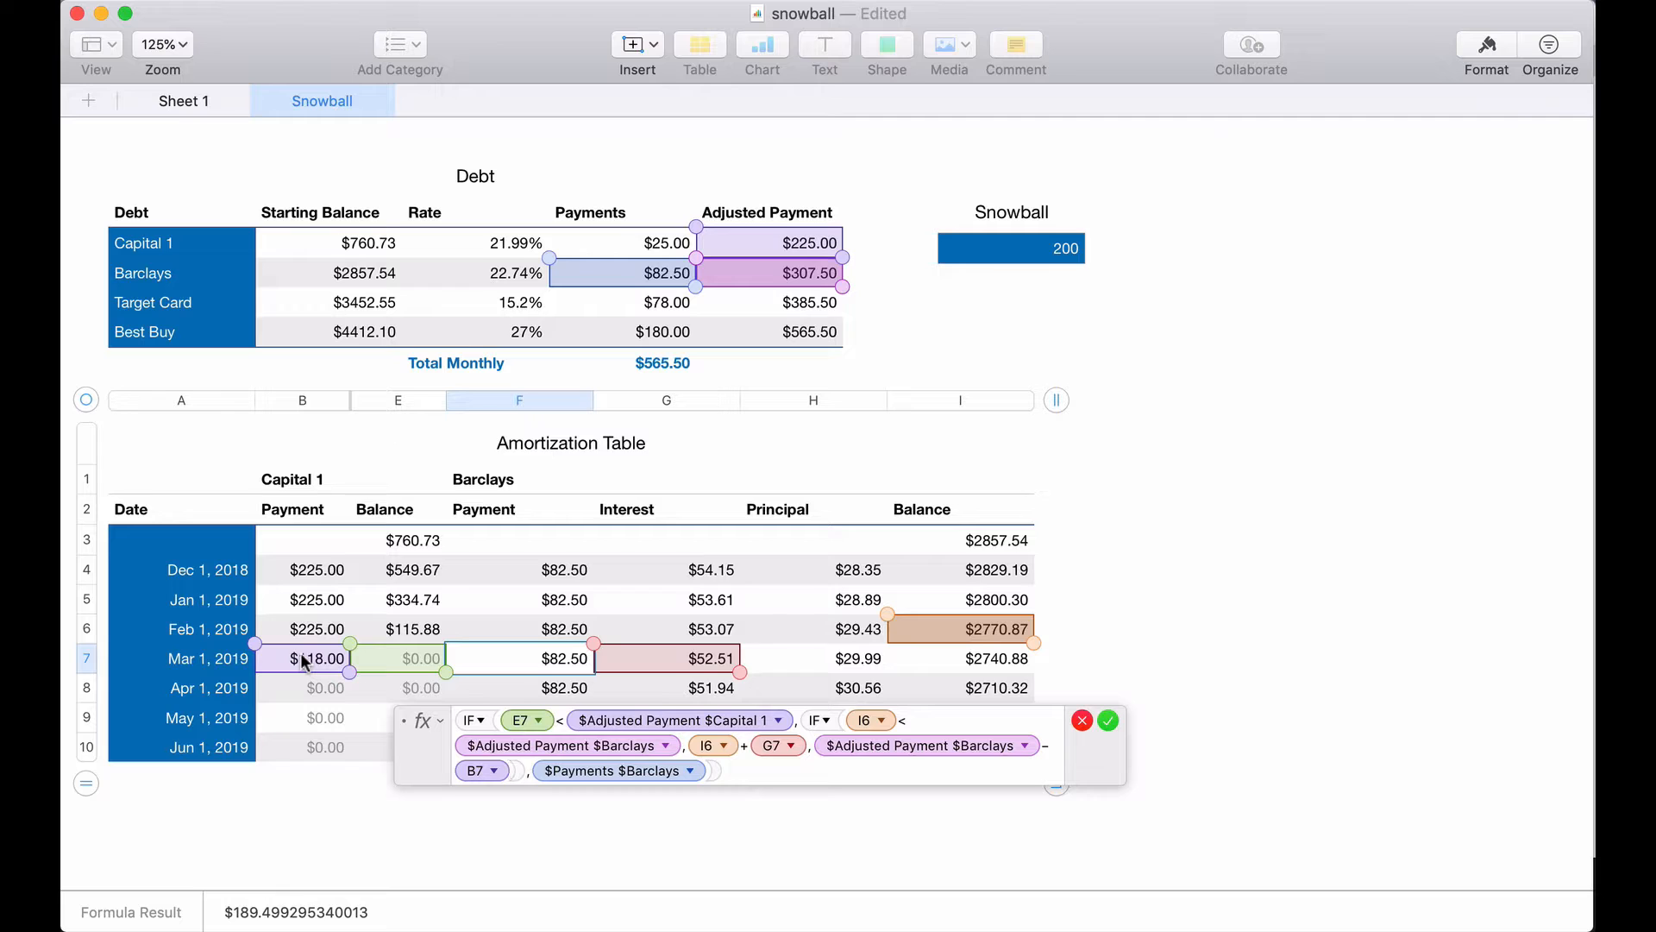
{"action": "key", "text": "Return"}
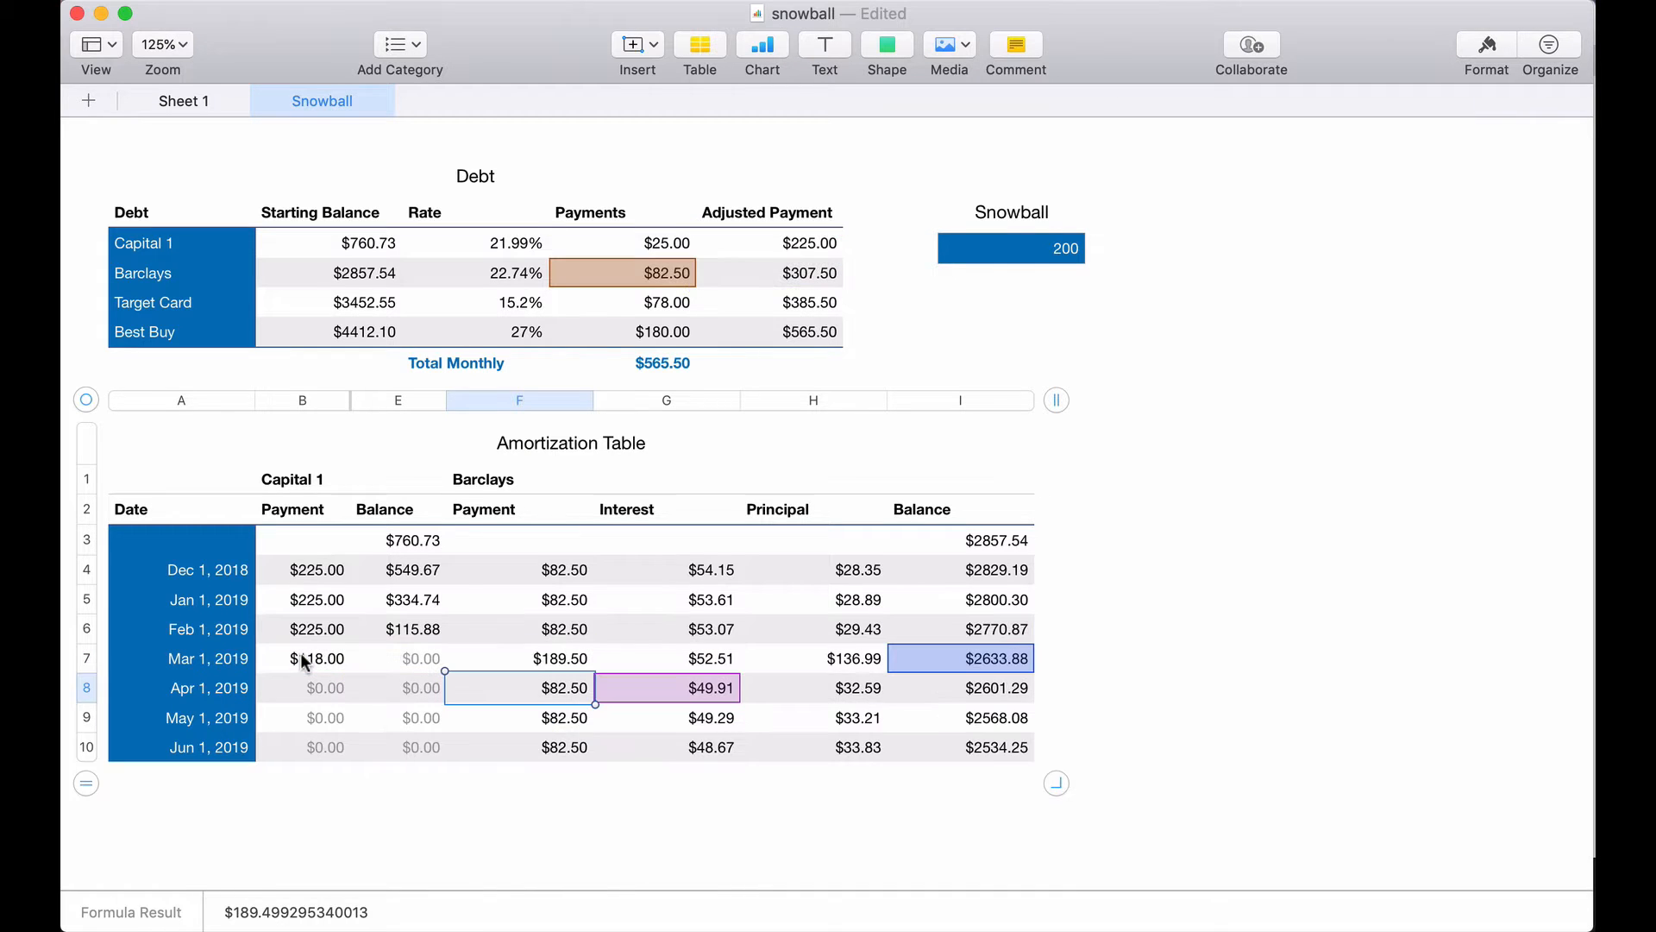
- Autofill the Mar 1, 2019 Barclays payment formula down to F10 and up to F4
{"action": "left_click", "coordinate": [537, 662]}
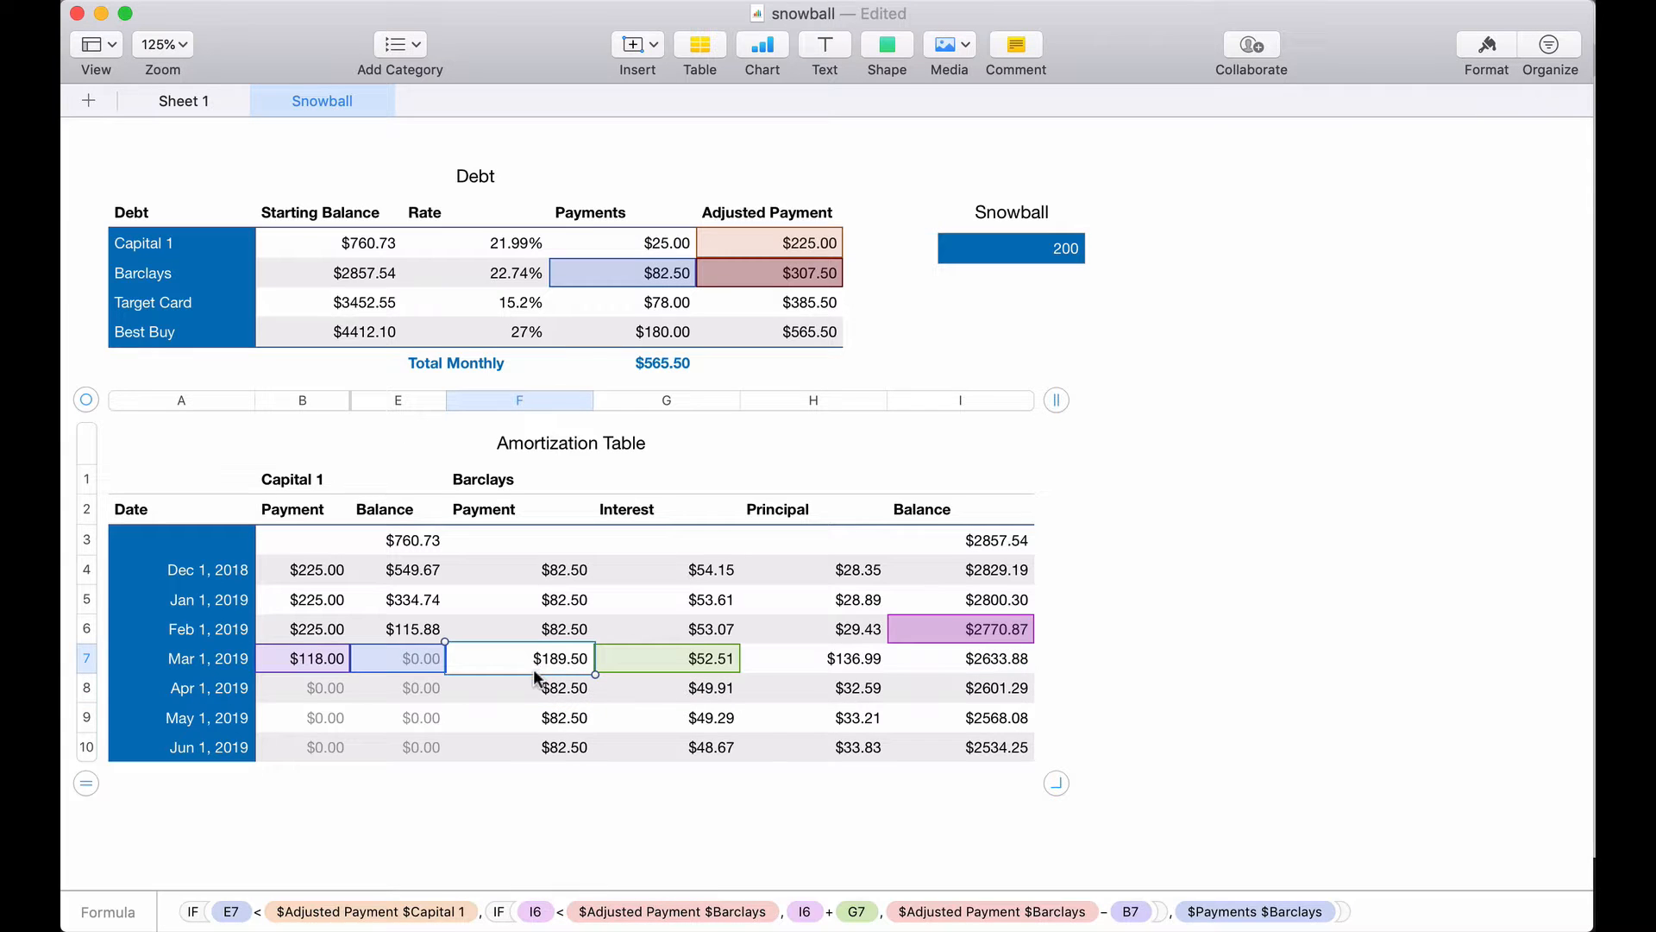
{"action": "left_click_drag", "start_coordinate": [519, 674], "coordinate": [519, 747]}
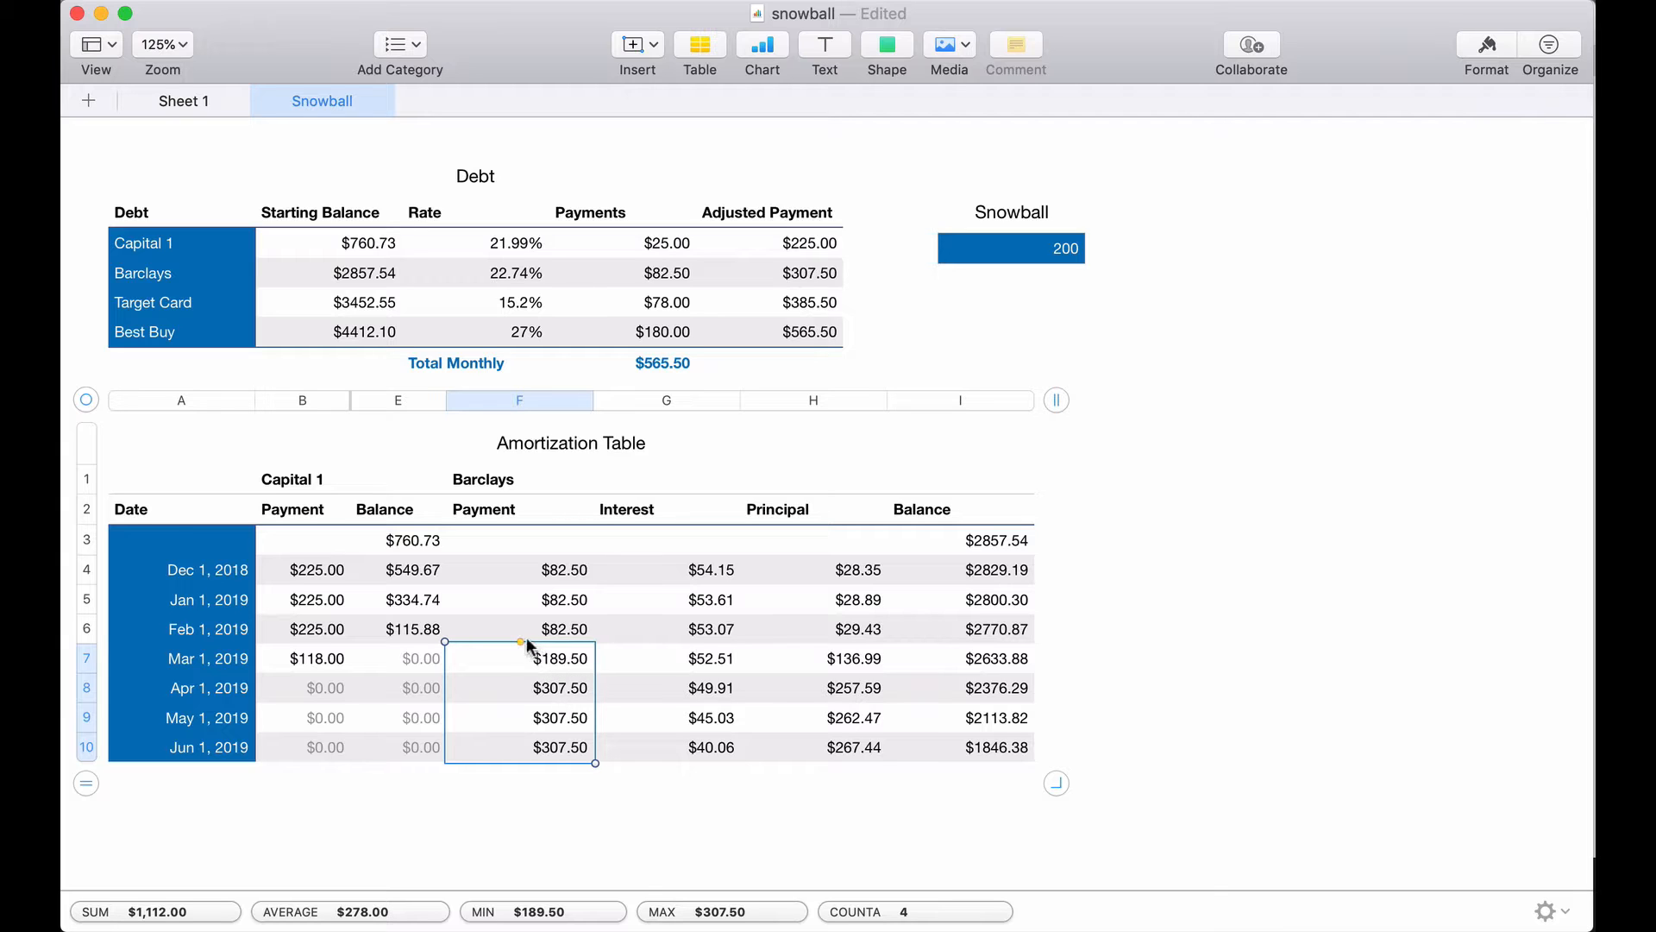
{"action": "left_click_drag", "start_coordinate": [520, 641], "coordinate": [528, 563]}
- Extend the Amortization Table with additional rows down to row 15
{"action": "scroll", "coordinate": [560, 635], "scroll_direction": "down", "scroll_amount": 2}
{"action": "scroll", "coordinate": [560, 638], "scroll_direction": "down", "scroll_amount": 2}
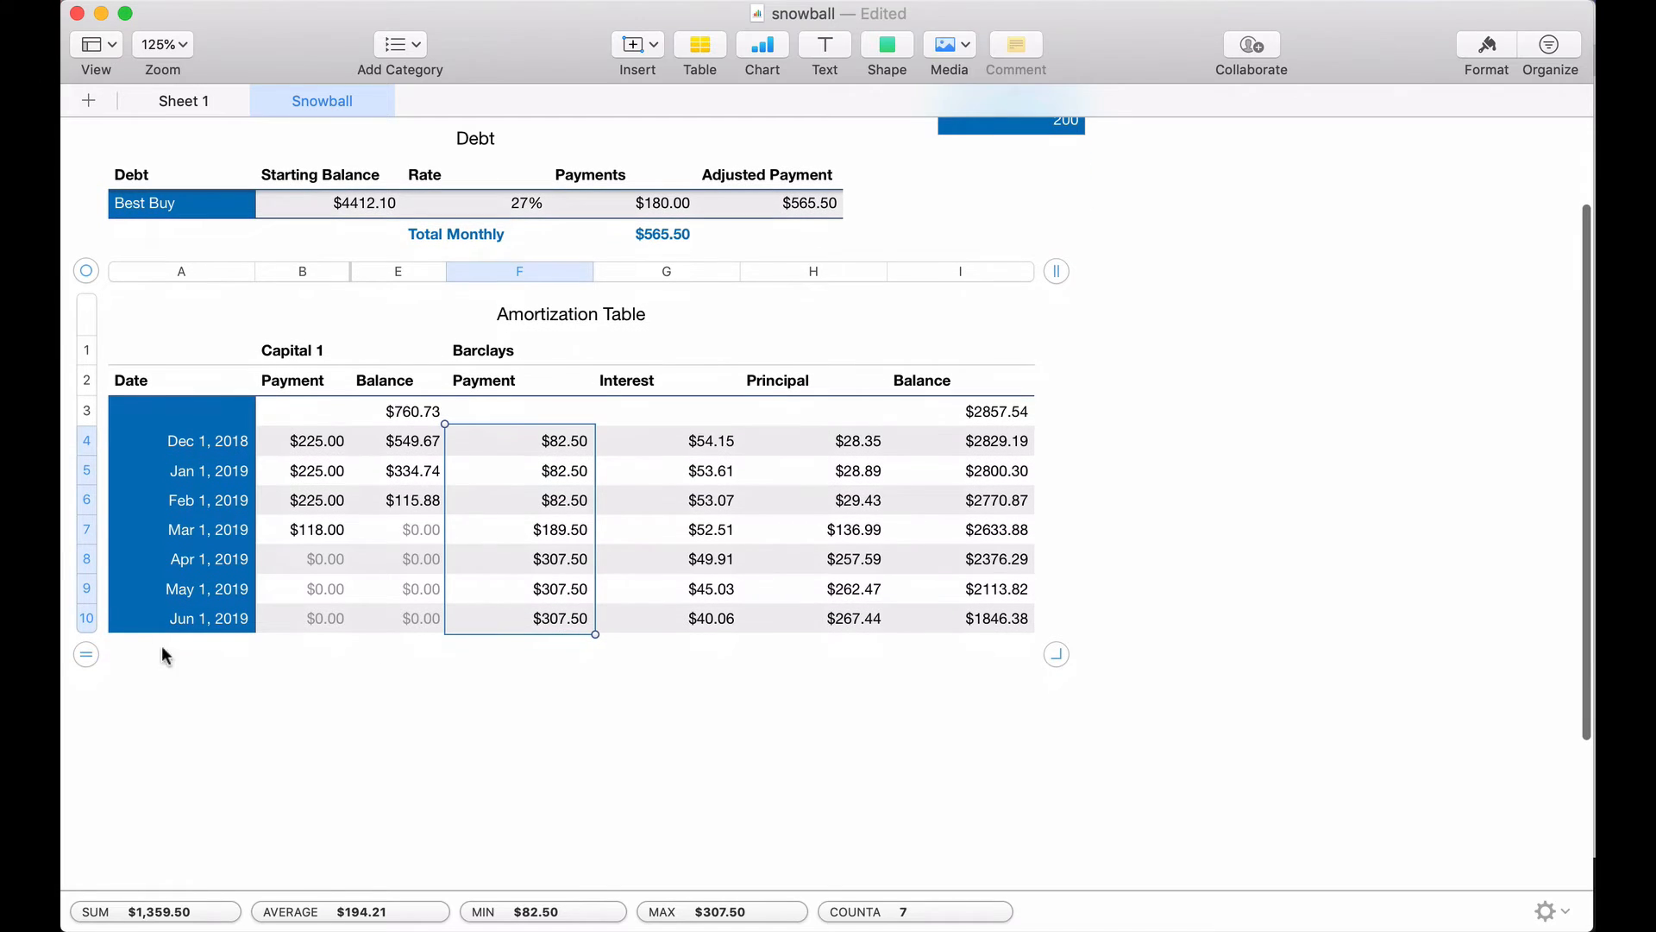
{"action": "left_click_drag", "start_coordinate": [89, 660], "coordinate": [89, 813]}
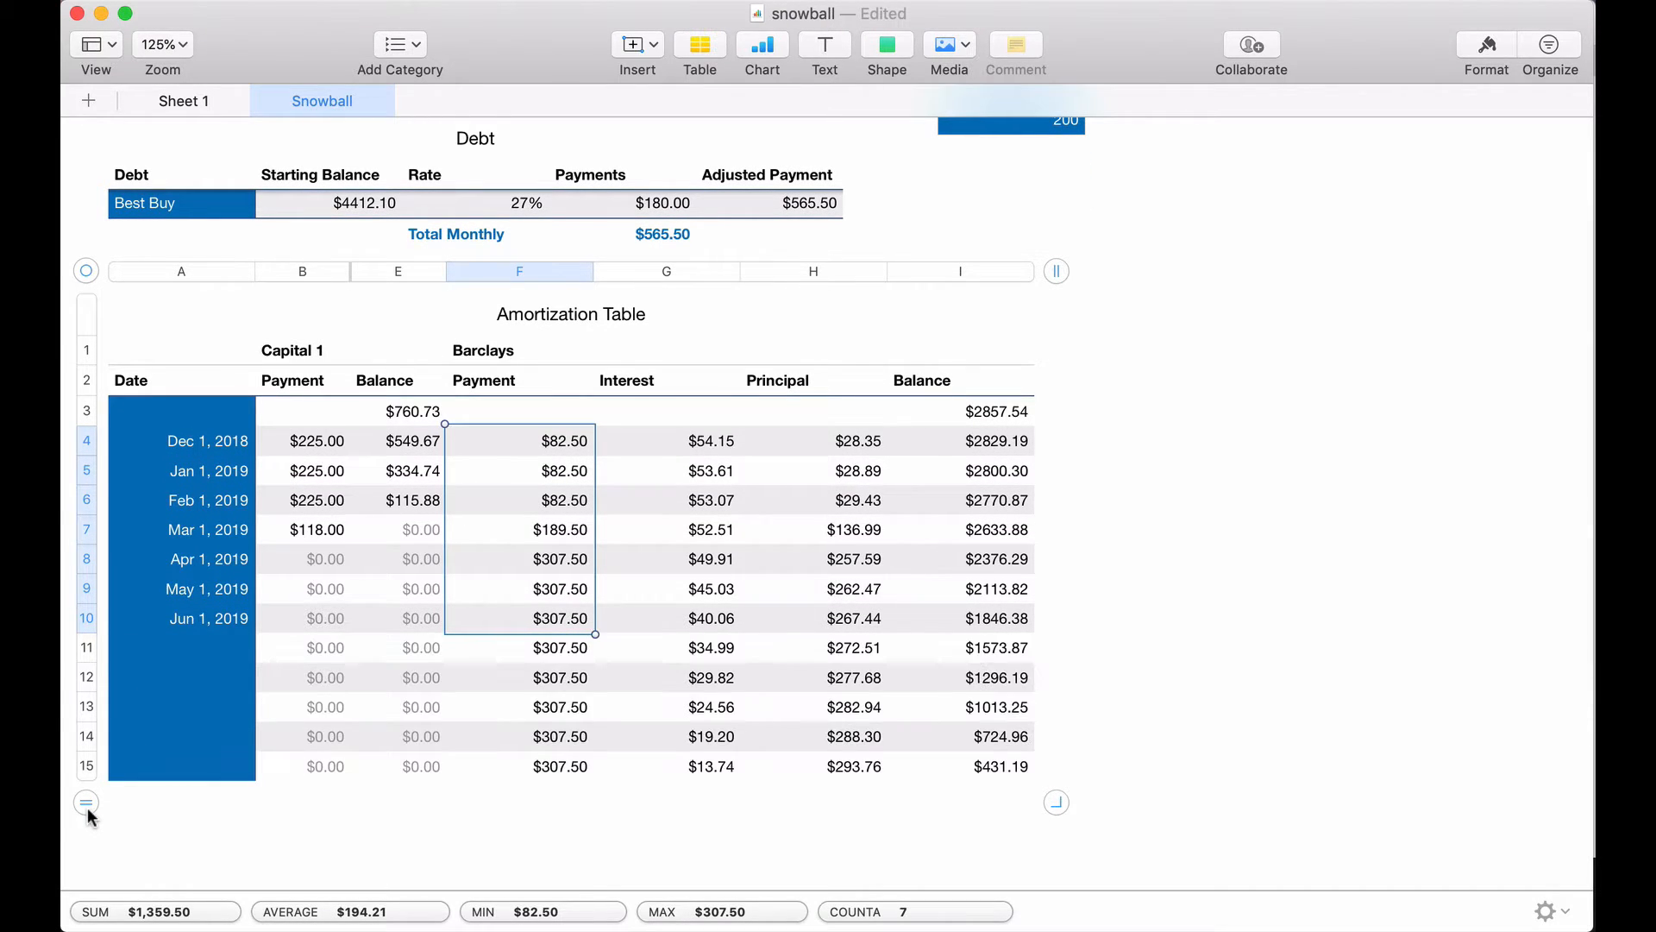
{"action": "scroll", "coordinate": [252, 756], "scroll_direction": "down", "scroll_amount": 2}
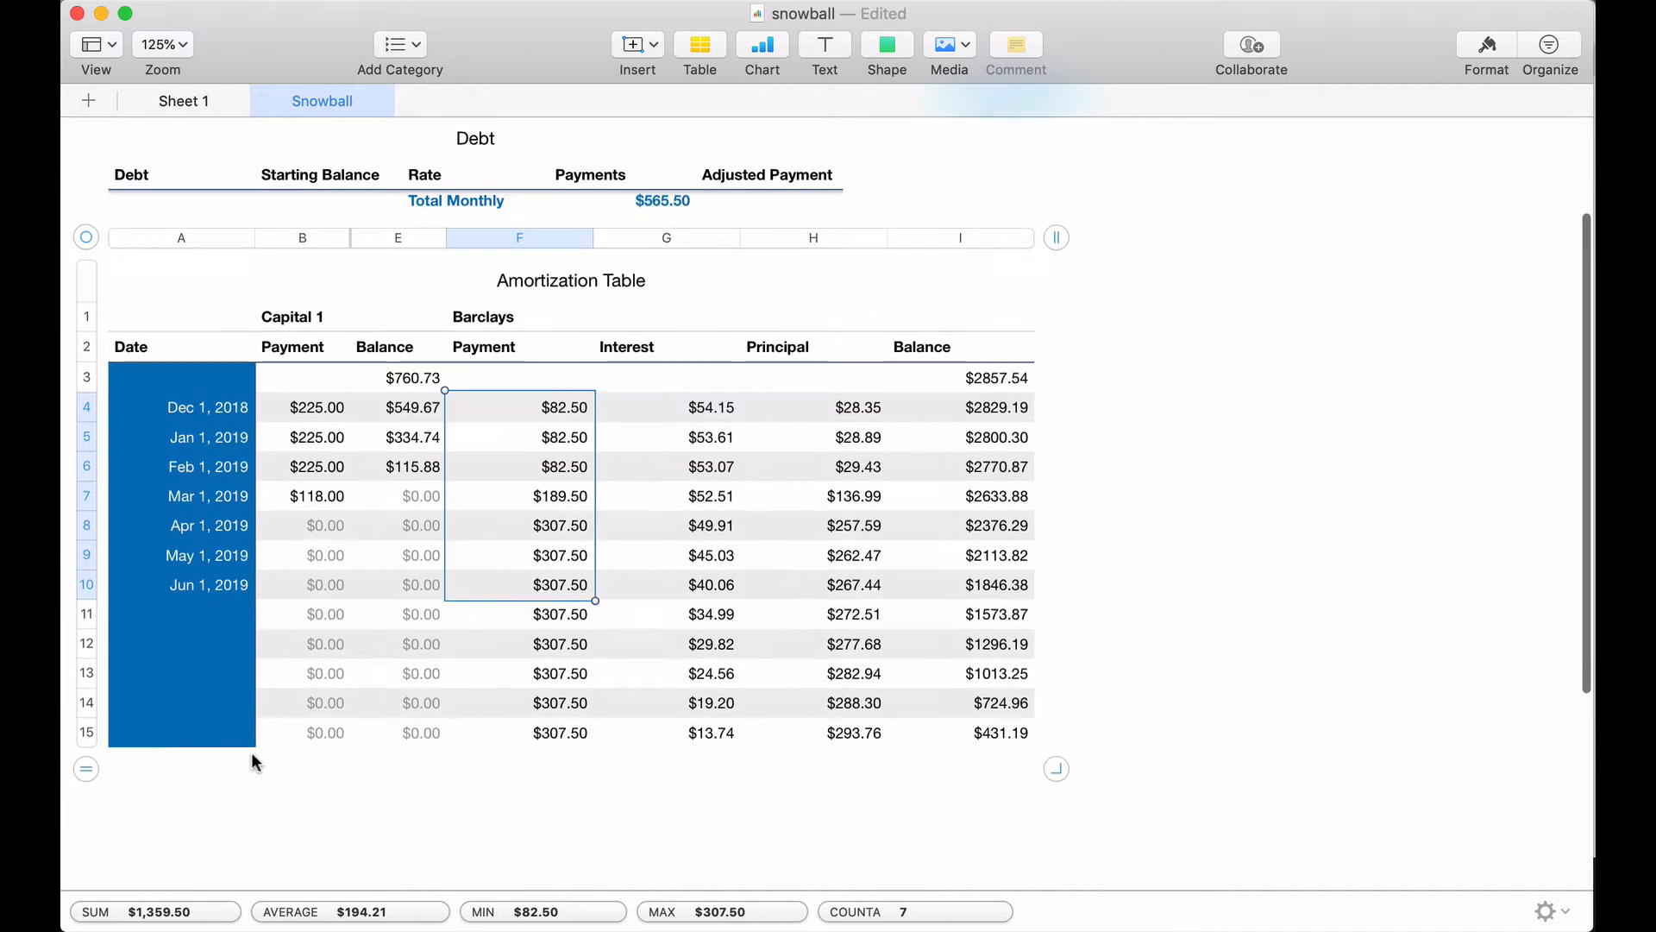
- Extend the Amortization Table down to row 18 and autofill the date column from Jun 1, 2019 in A10 through A18
{"action": "left_click_drag", "start_coordinate": [86, 715], "coordinate": [86, 801]}
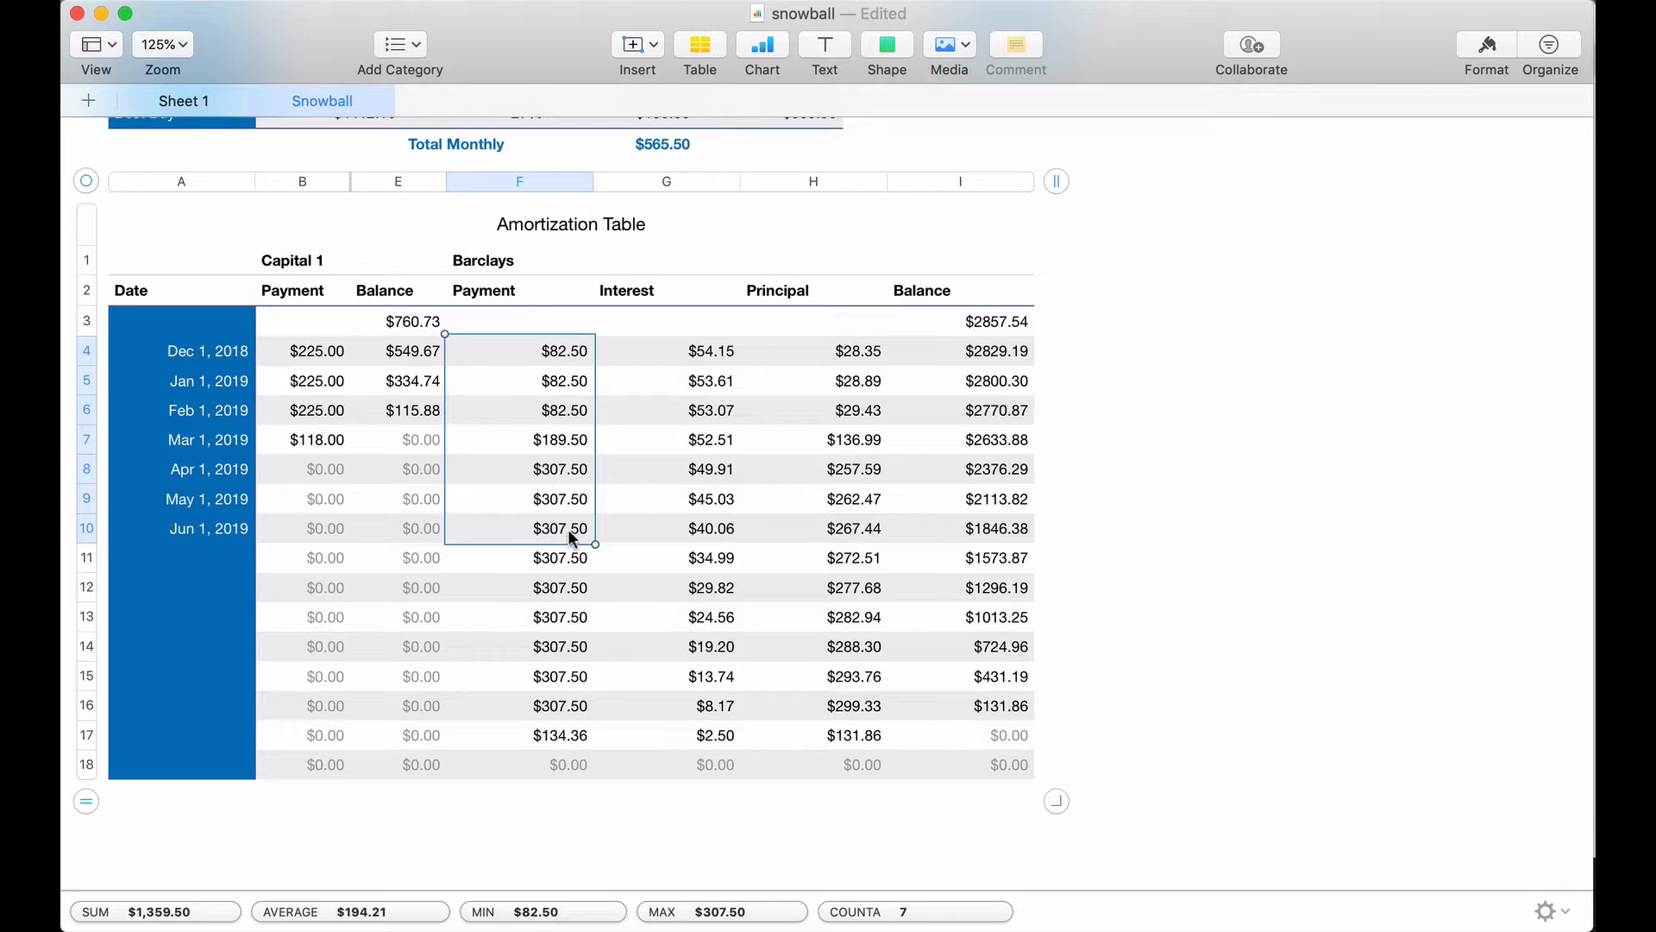
{"action": "scroll", "coordinate": [518, 466], "scroll_direction": "up", "scroll_amount": 1}
{"action": "scroll", "coordinate": [518, 466], "scroll_direction": "up", "scroll_amount": 1}
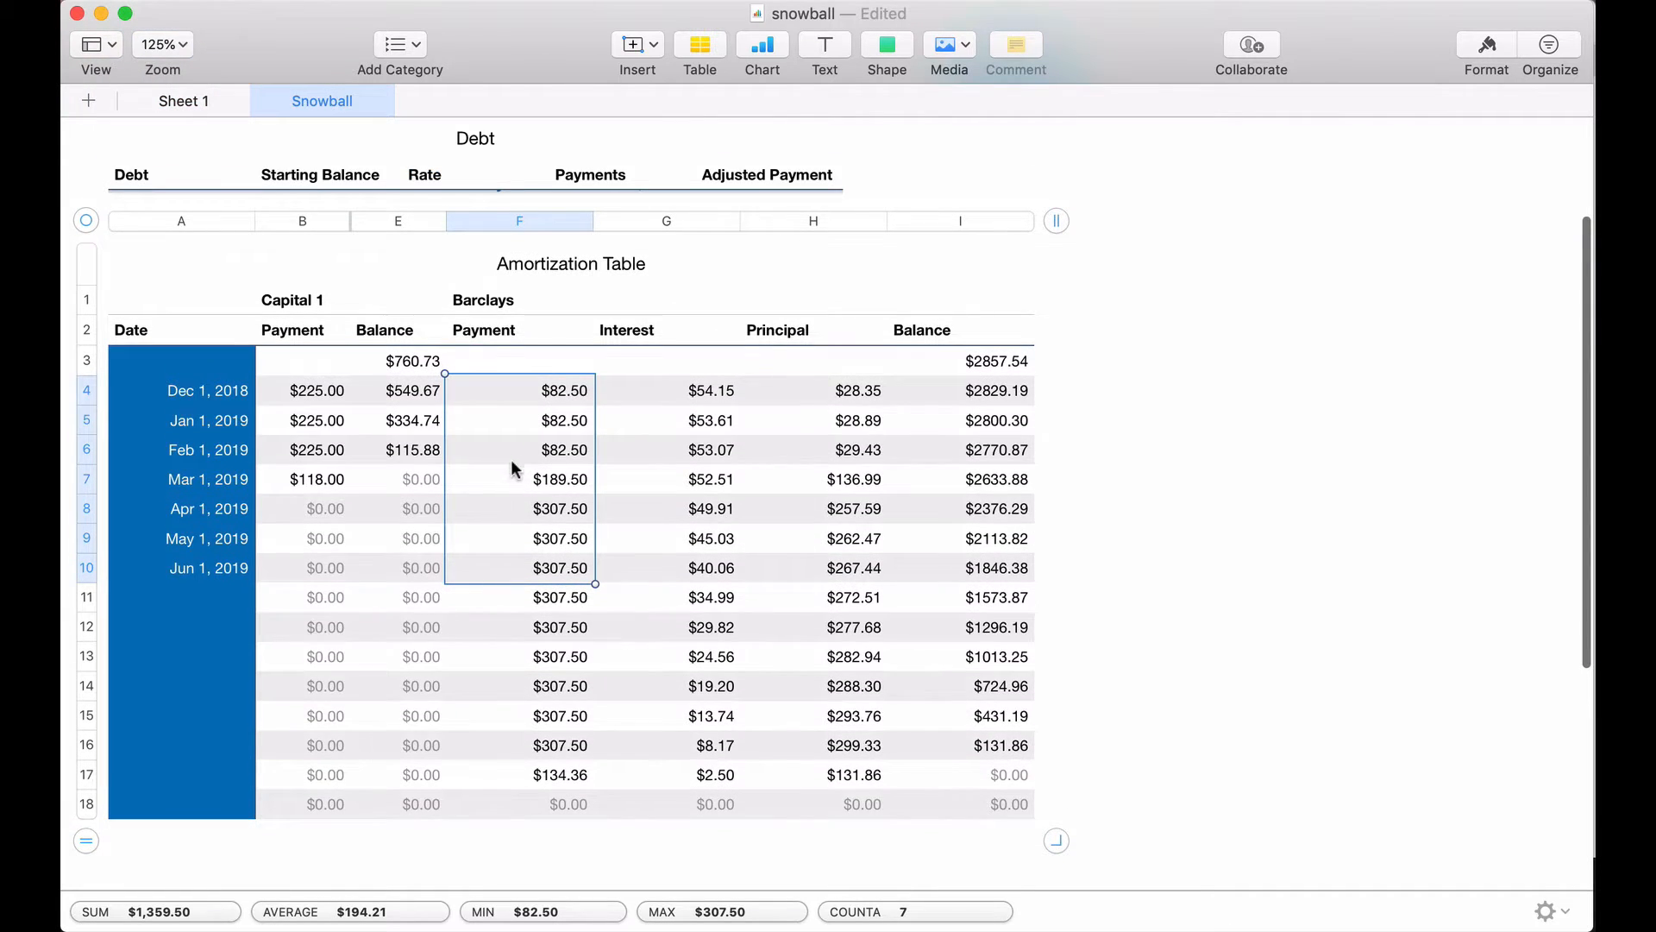
{"action": "left_click", "coordinate": [208, 571]}
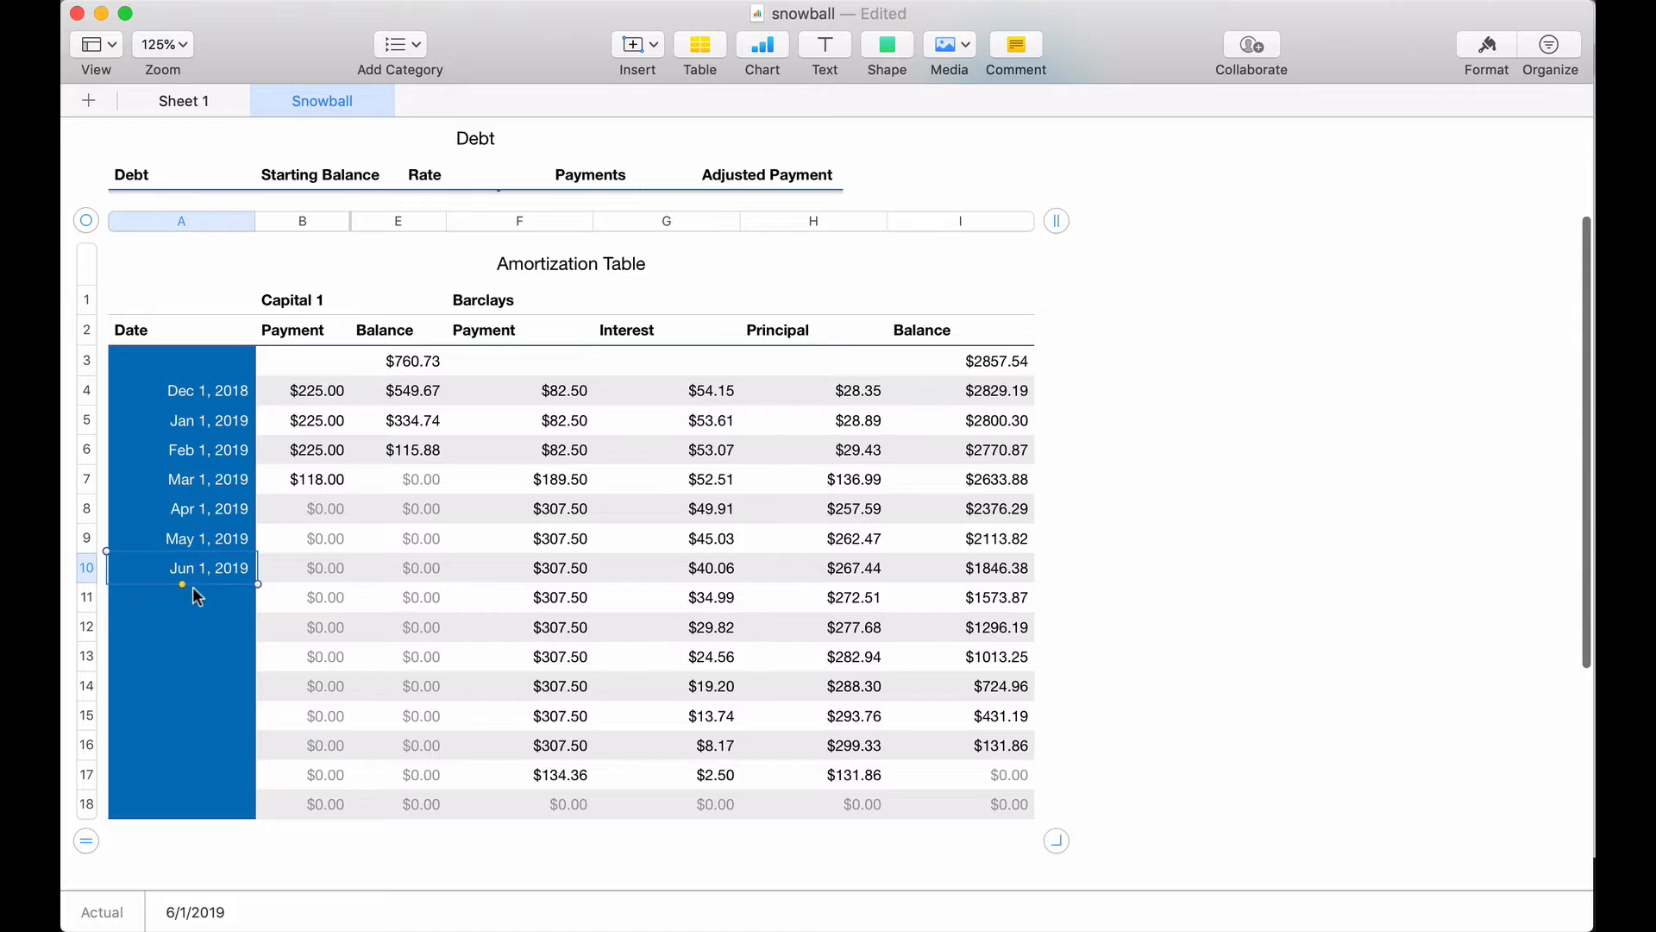
{"action": "left_click_drag", "start_coordinate": [182, 584], "coordinate": [180, 804]}
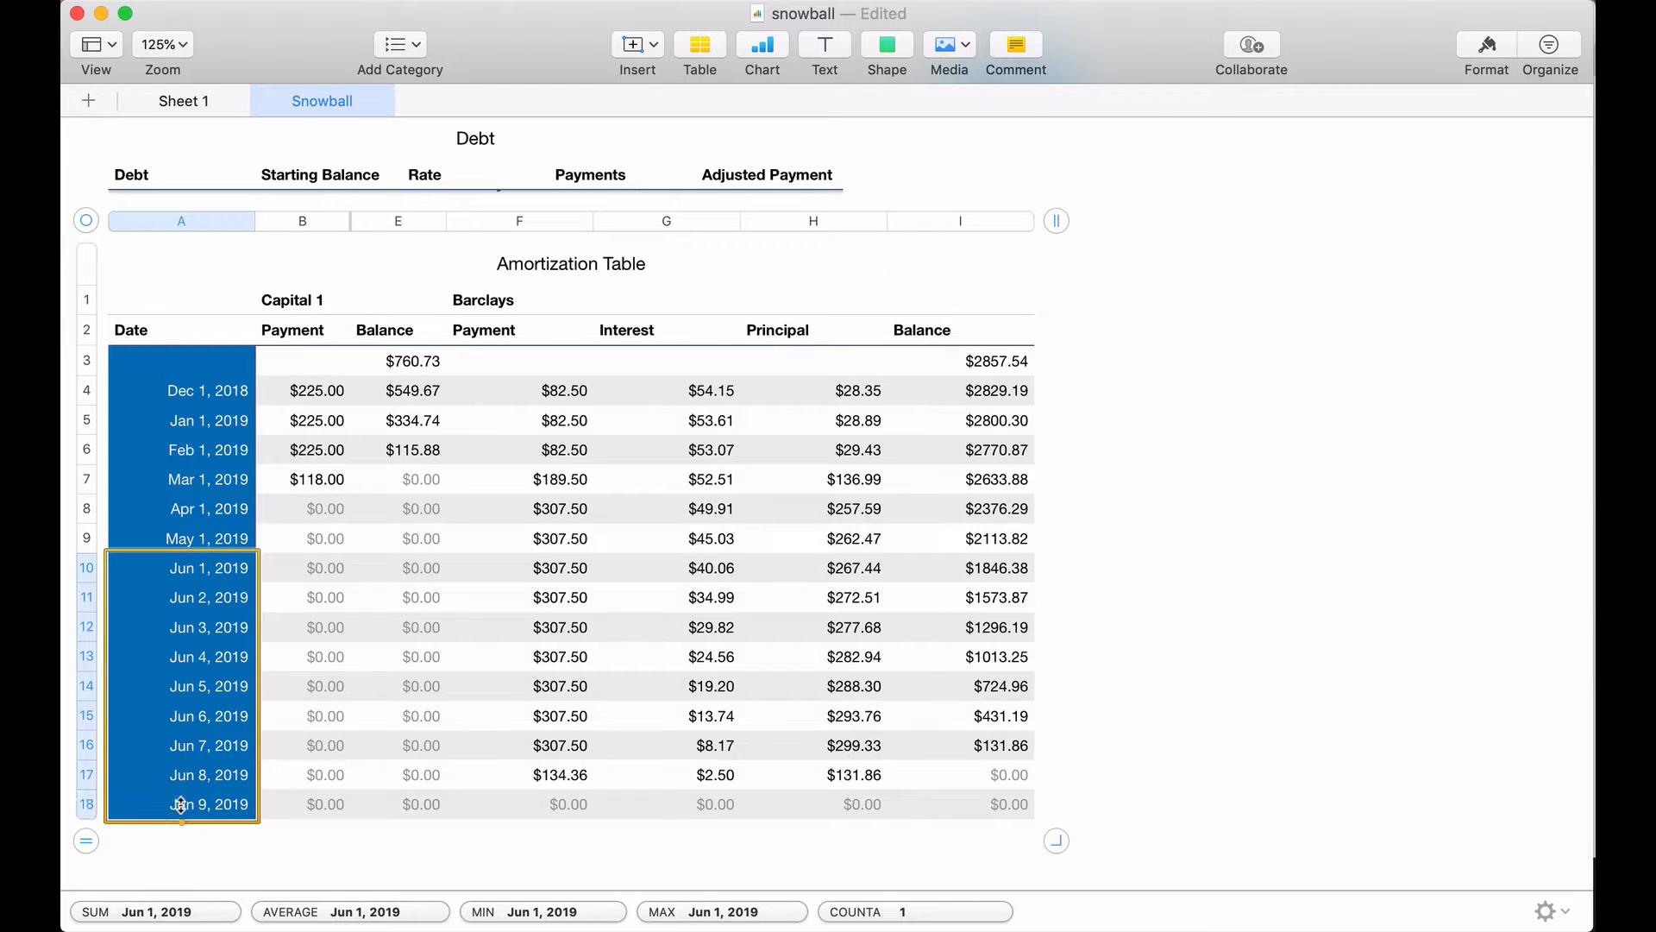
{"action": "left_click", "coordinate": [1302, 438]}
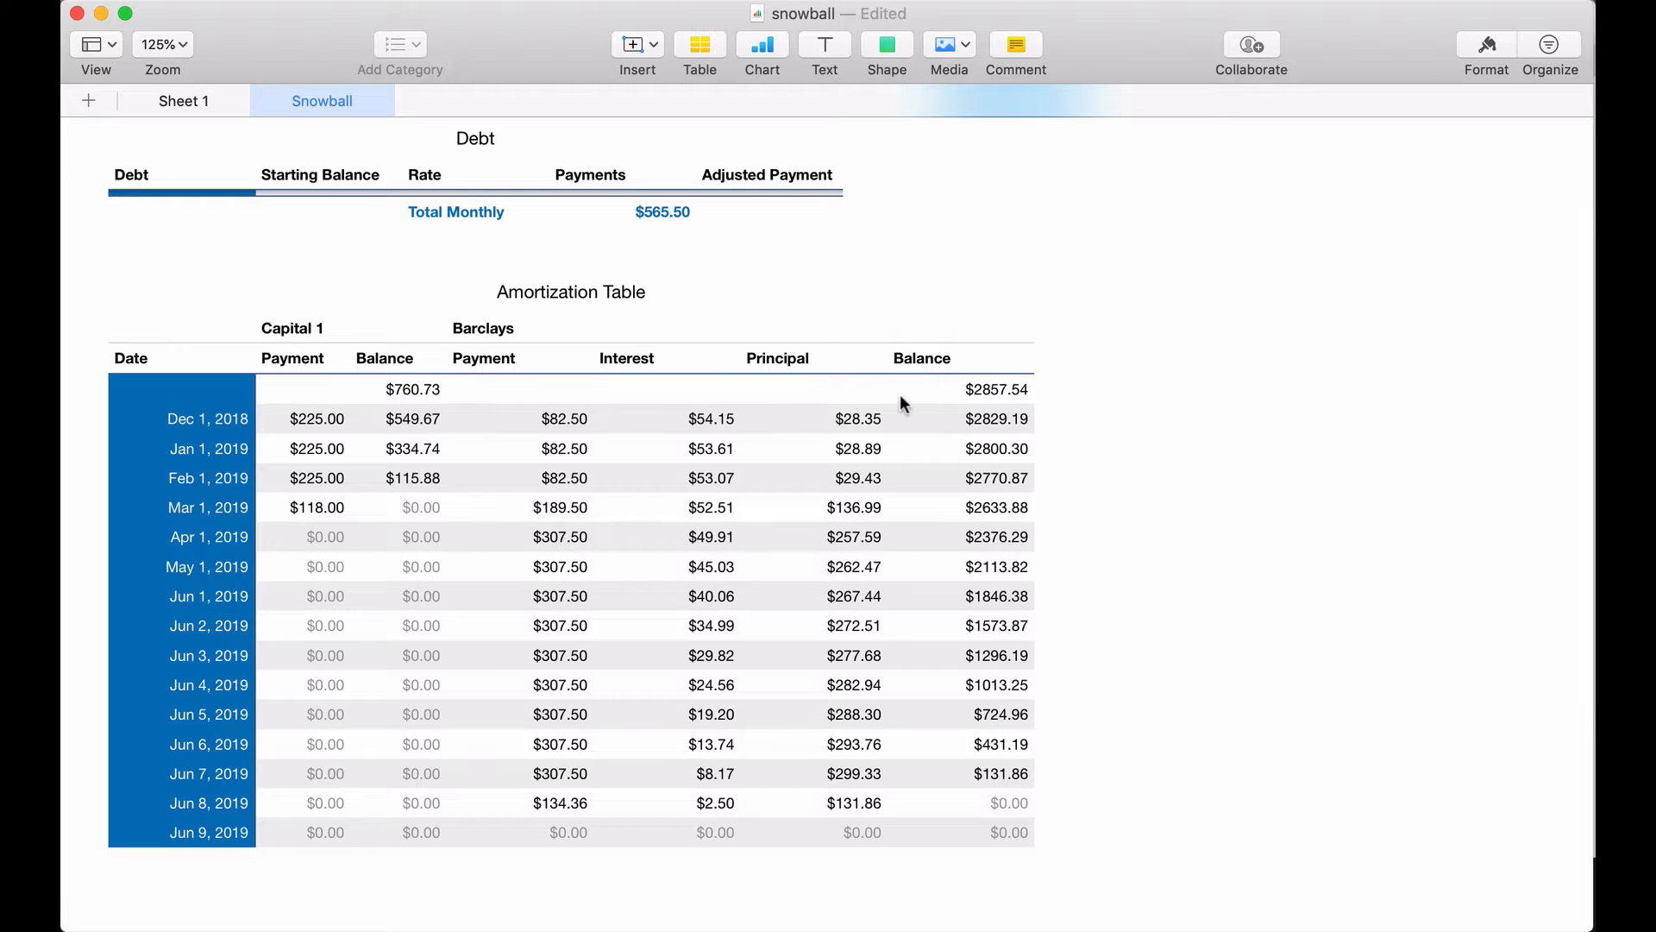
- Add columns J through M to the Amortization Table and copy the Barclays column headers from F2:I2 into J2:M2
{"action": "left_click", "coordinate": [1001, 349]}
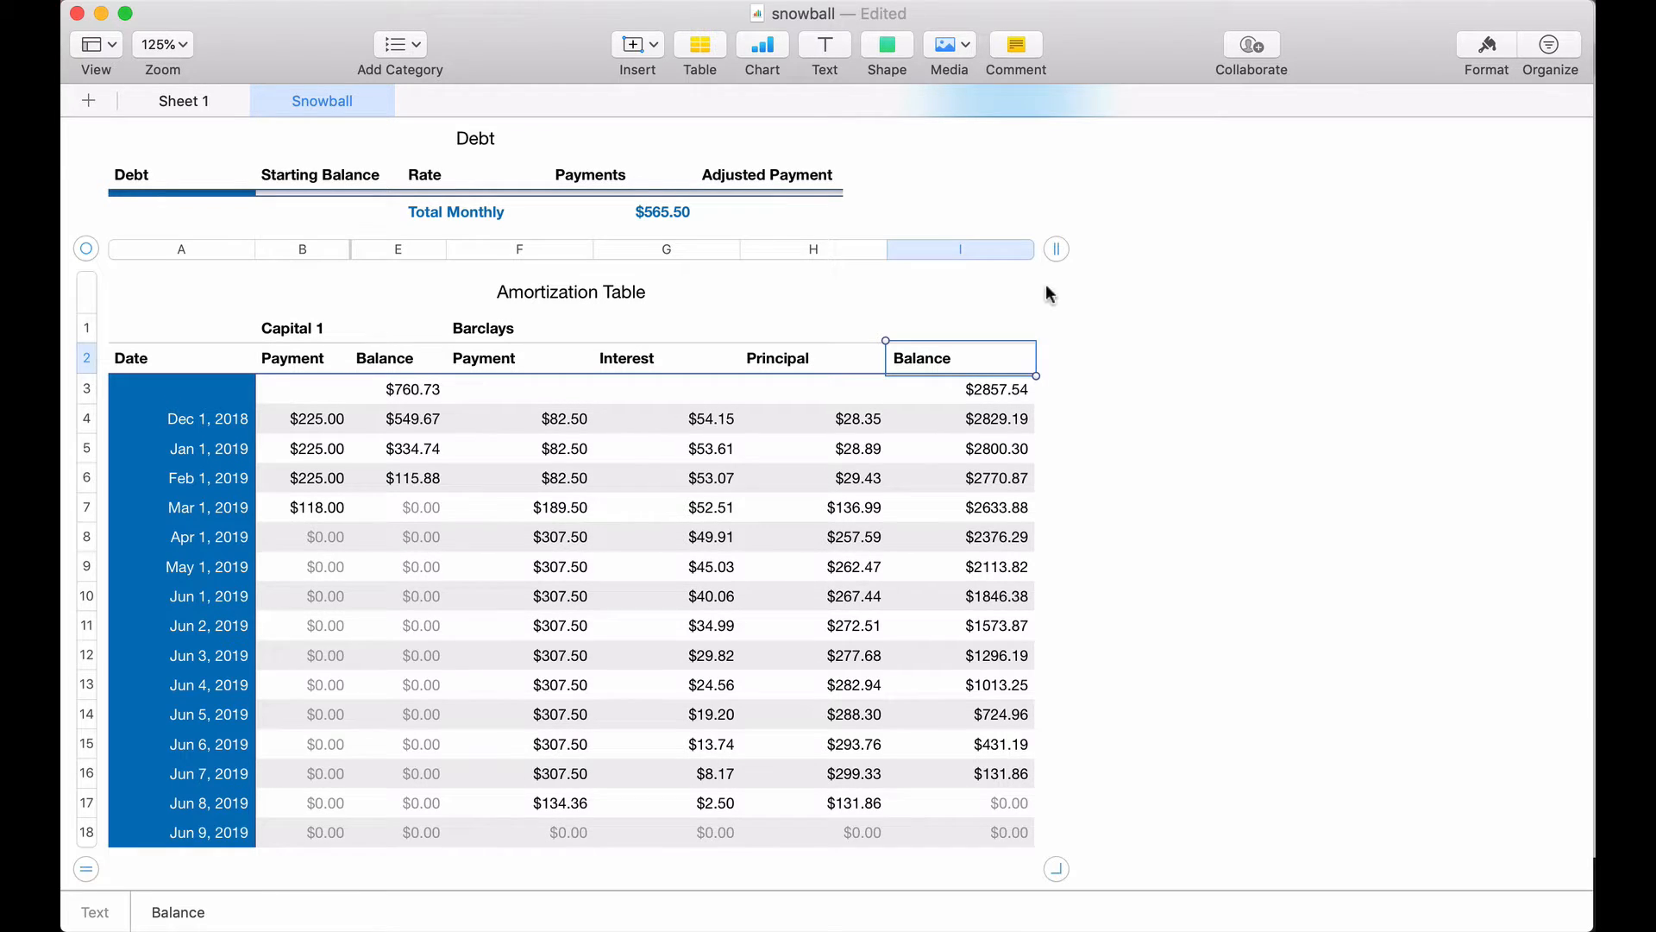
{"action": "left_click_drag", "start_coordinate": [1054, 248], "coordinate": [1491, 248]}
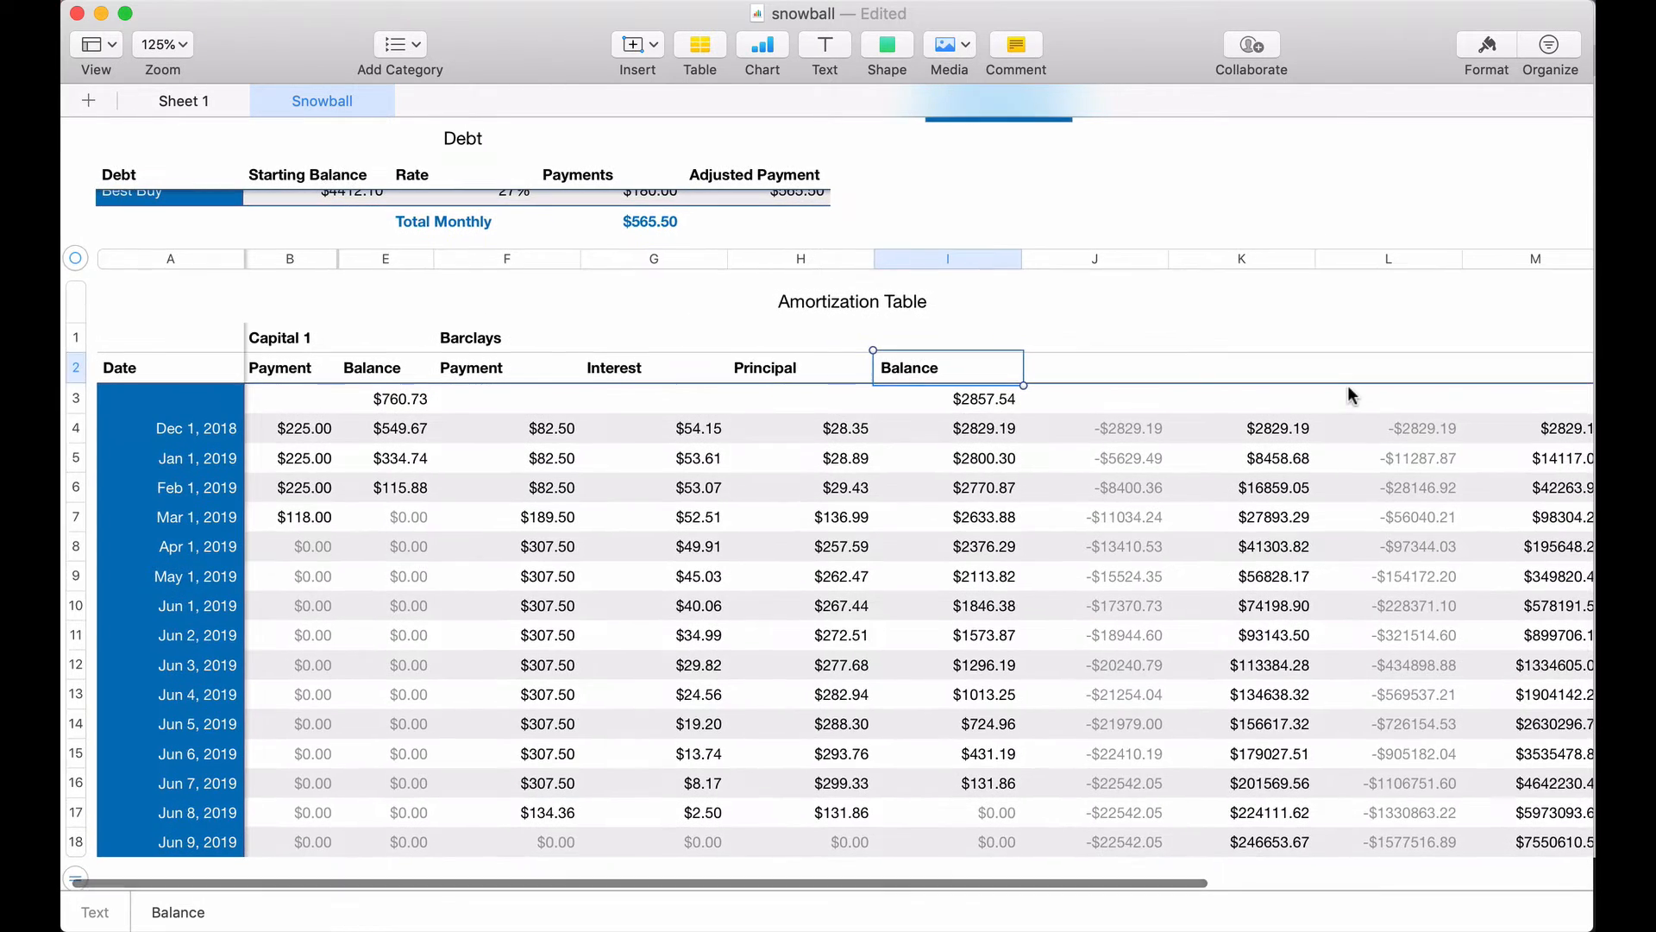
{"action": "left_click", "coordinate": [454, 371], "text": "shift"}
{"action": "key", "text": "cmd+c"}
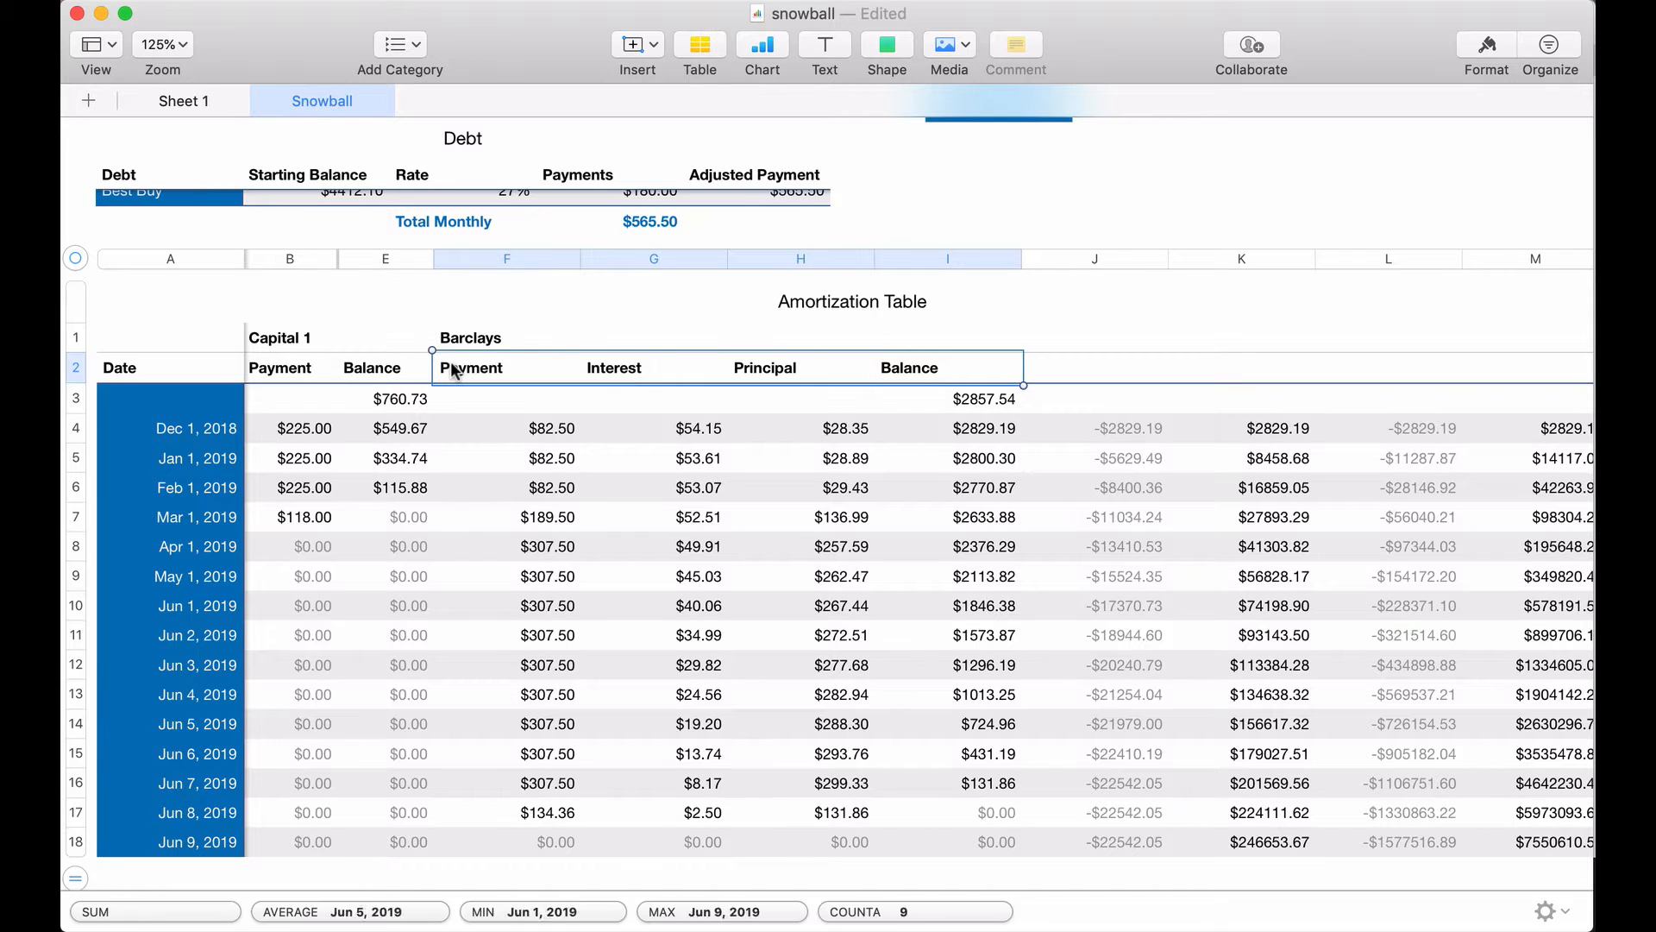
{"action": "left_click", "coordinate": [1079, 357]}
{"action": "key", "text": "cmd+v"}
- Enter the heading "Target Card" in J1, above the new Payment column
{"action": "left_click", "coordinate": [1054, 329]}
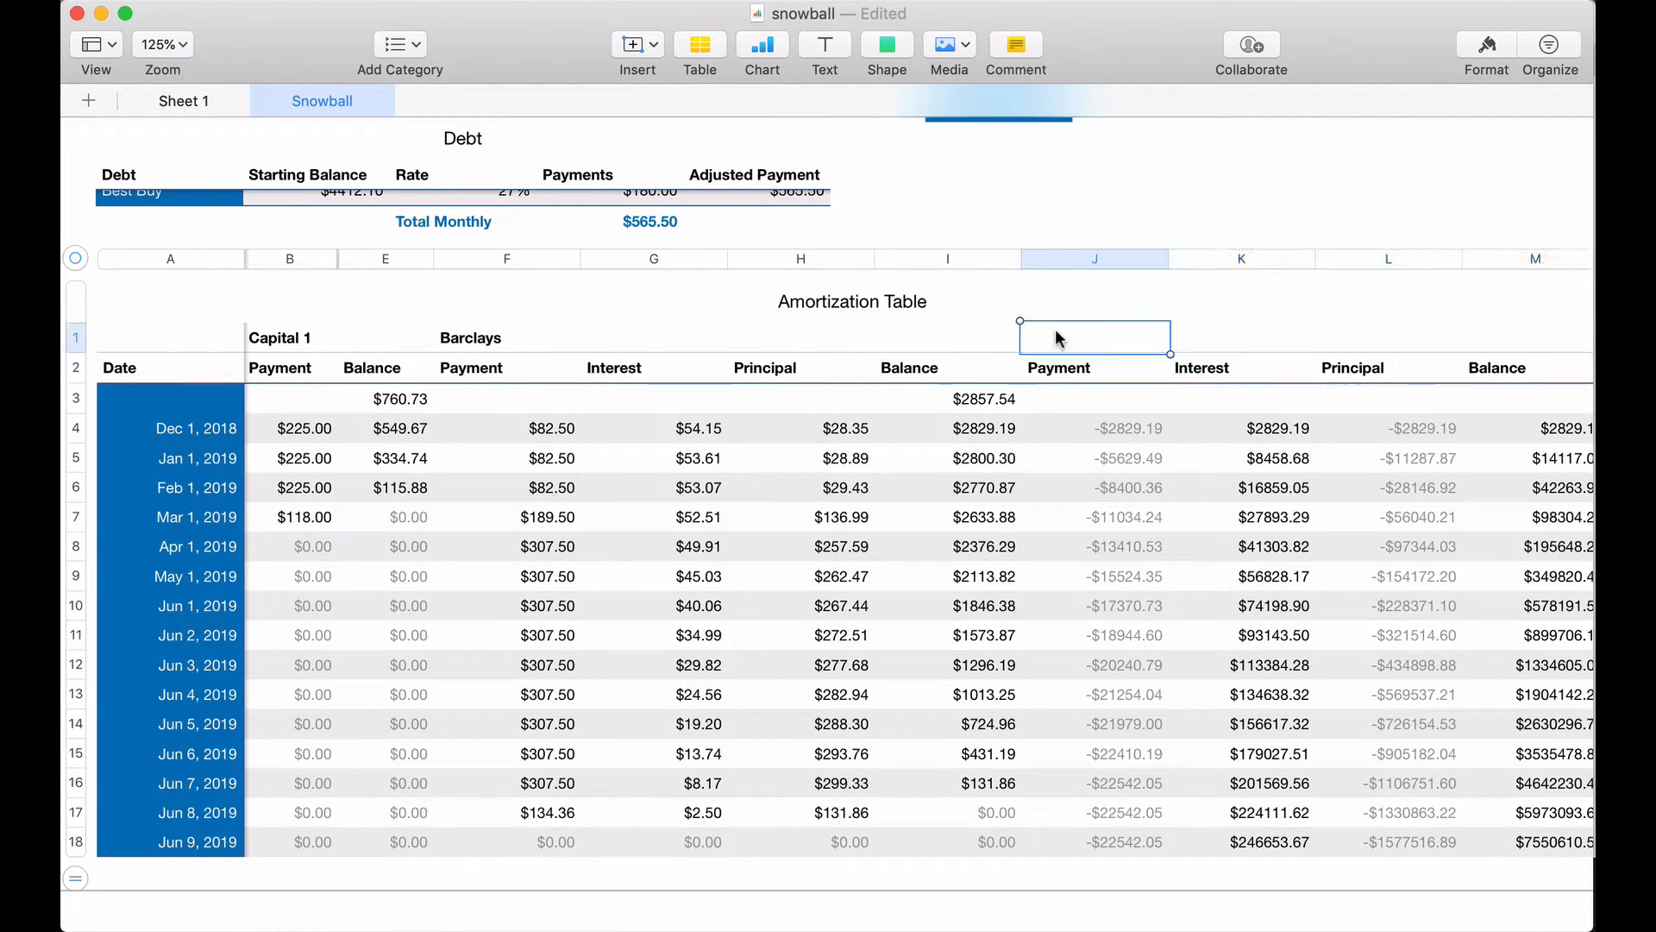
{"action": "scroll", "coordinate": [1054, 328], "scroll_direction": "up", "scroll_amount": 2}
{"action": "scroll", "coordinate": [1054, 329], "scroll_direction": "down", "scroll_amount": 2}
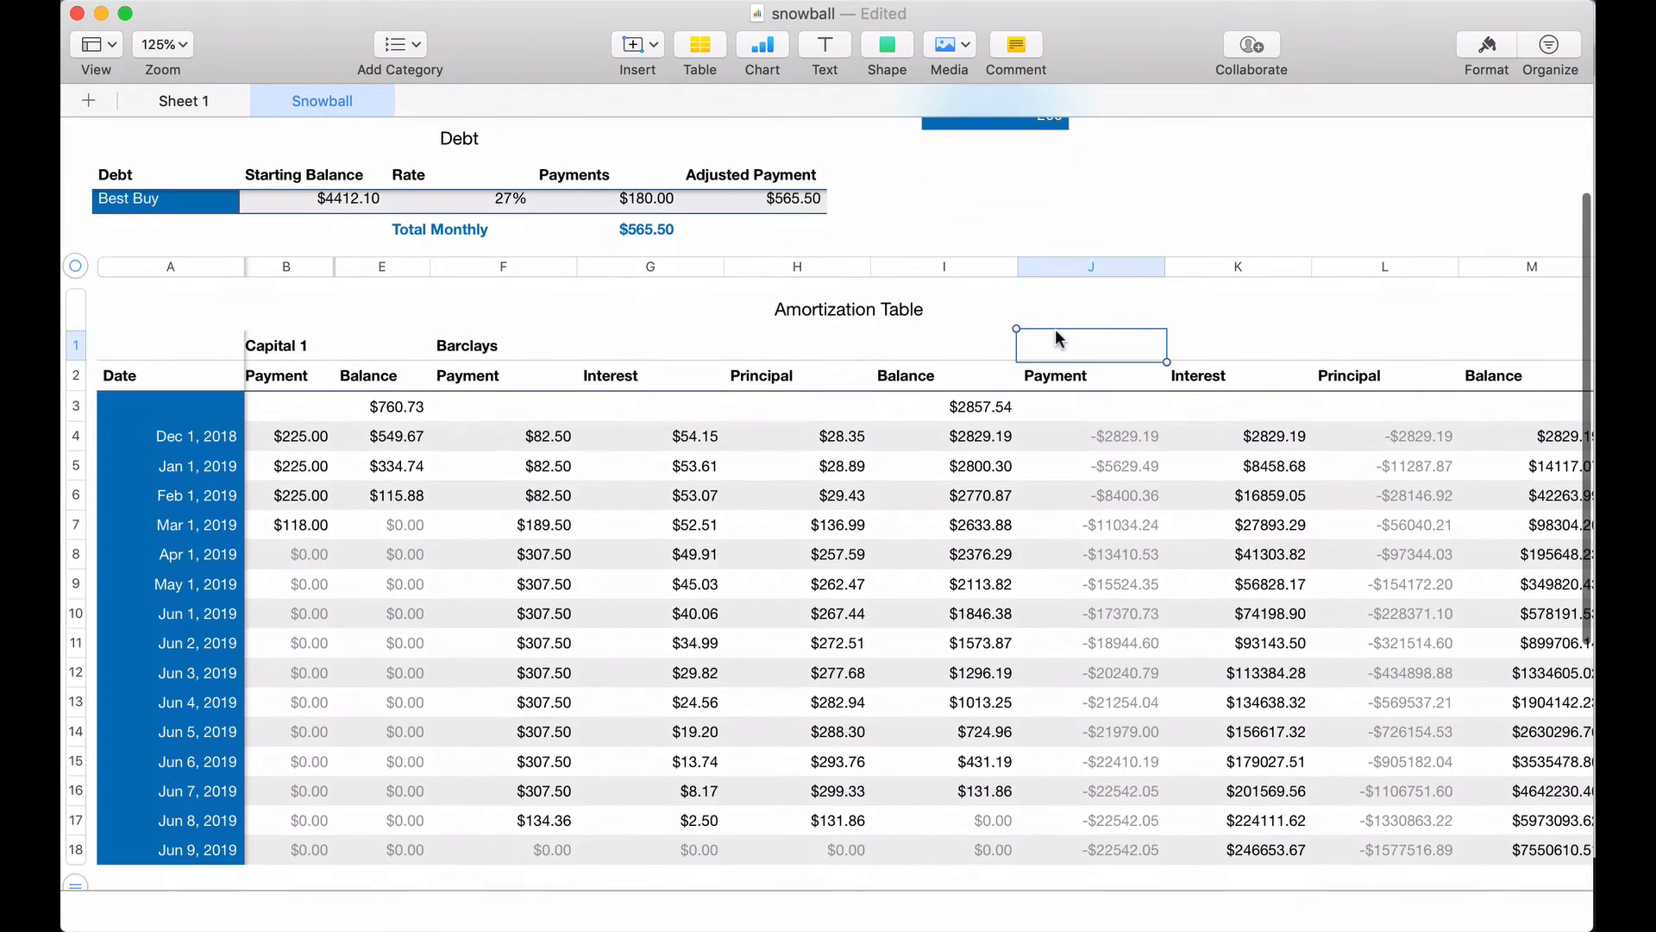
{"action": "type", "text": "Target"}
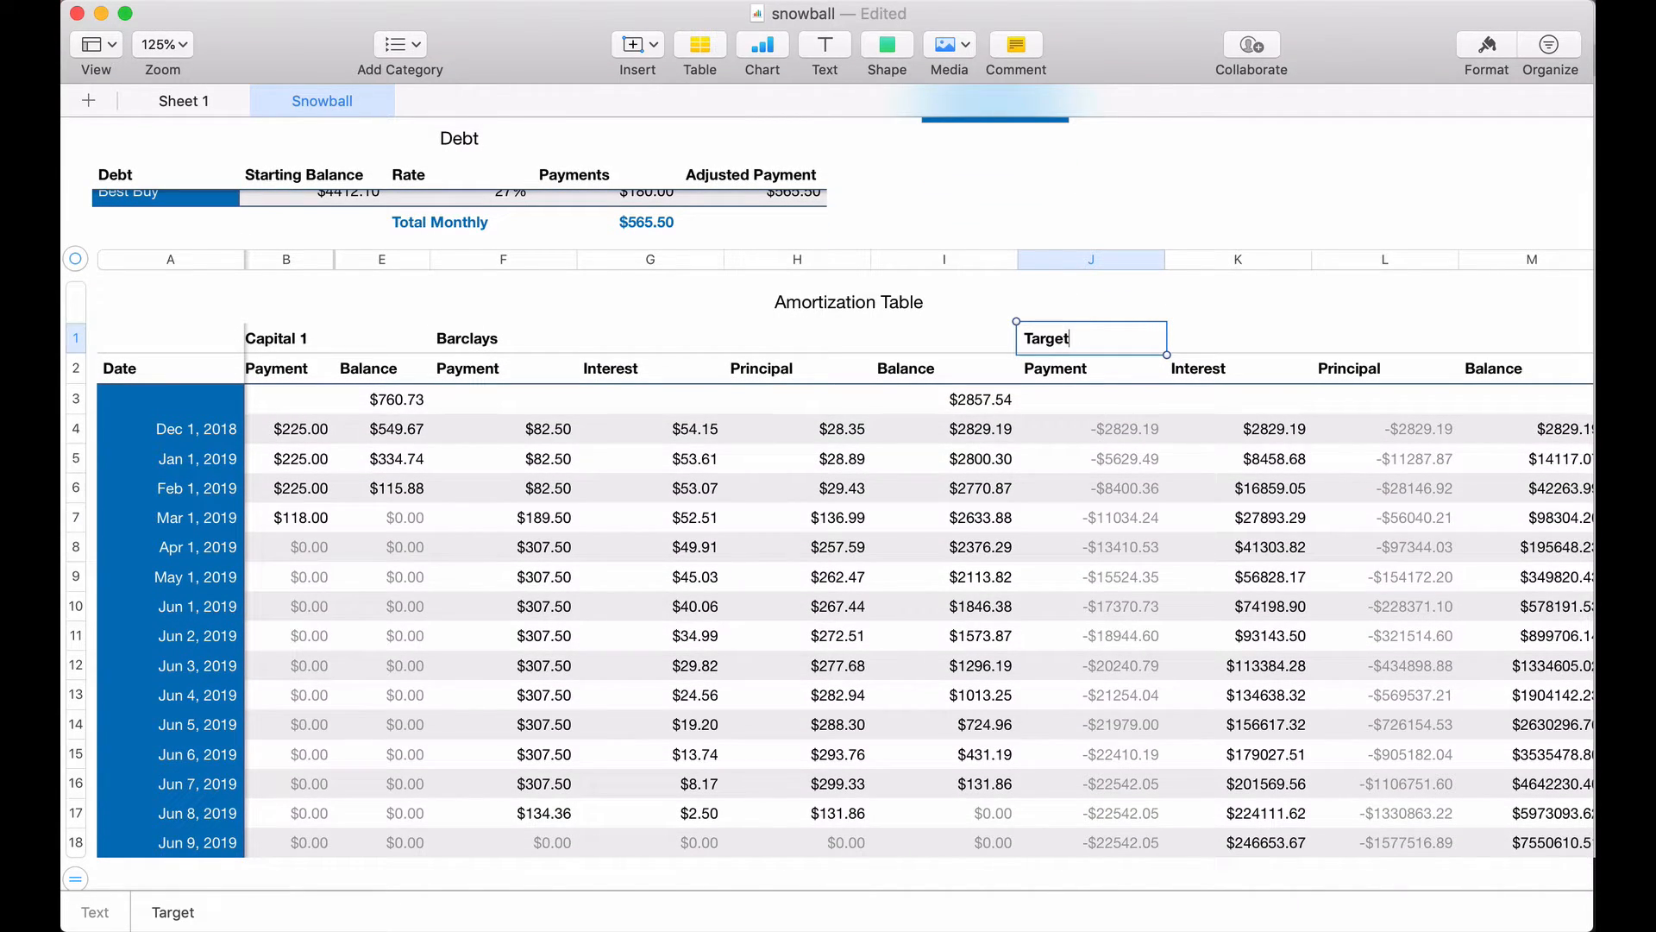
{"action": "type", "text": " Card"}
{"action": "left_click", "coordinate": [1214, 333]}
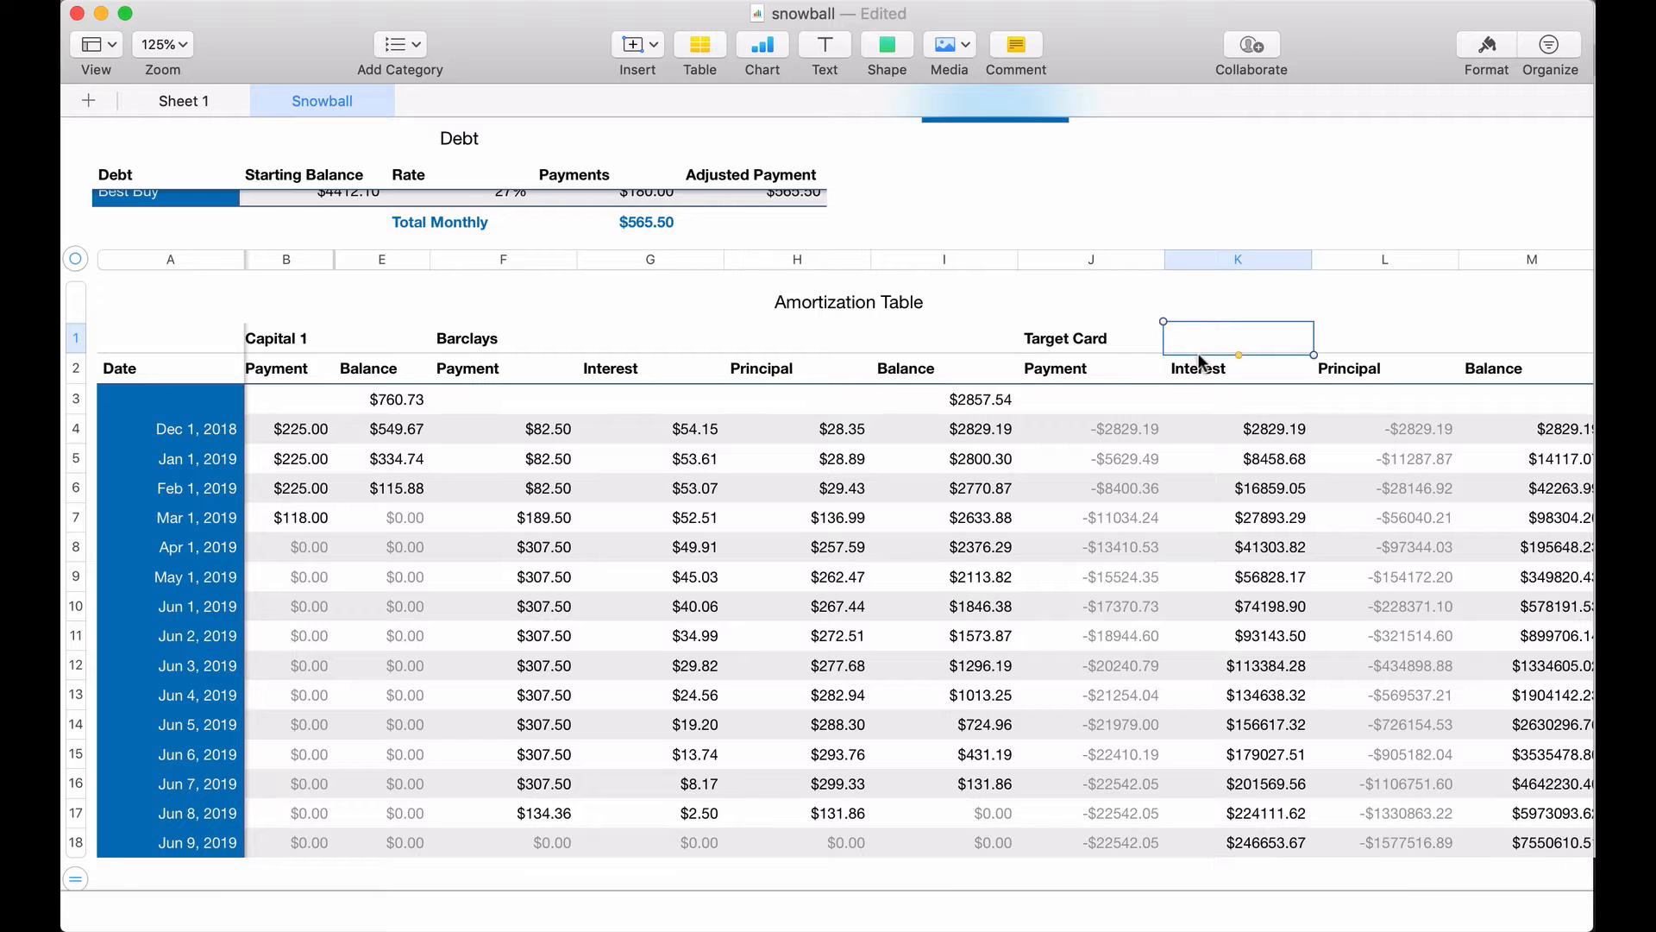
- Copy the Dec 1, 2018 Barclays formulas in F4:I4 into the Target Card cells starting at J4
{"action": "left_click", "coordinate": [544, 427]}
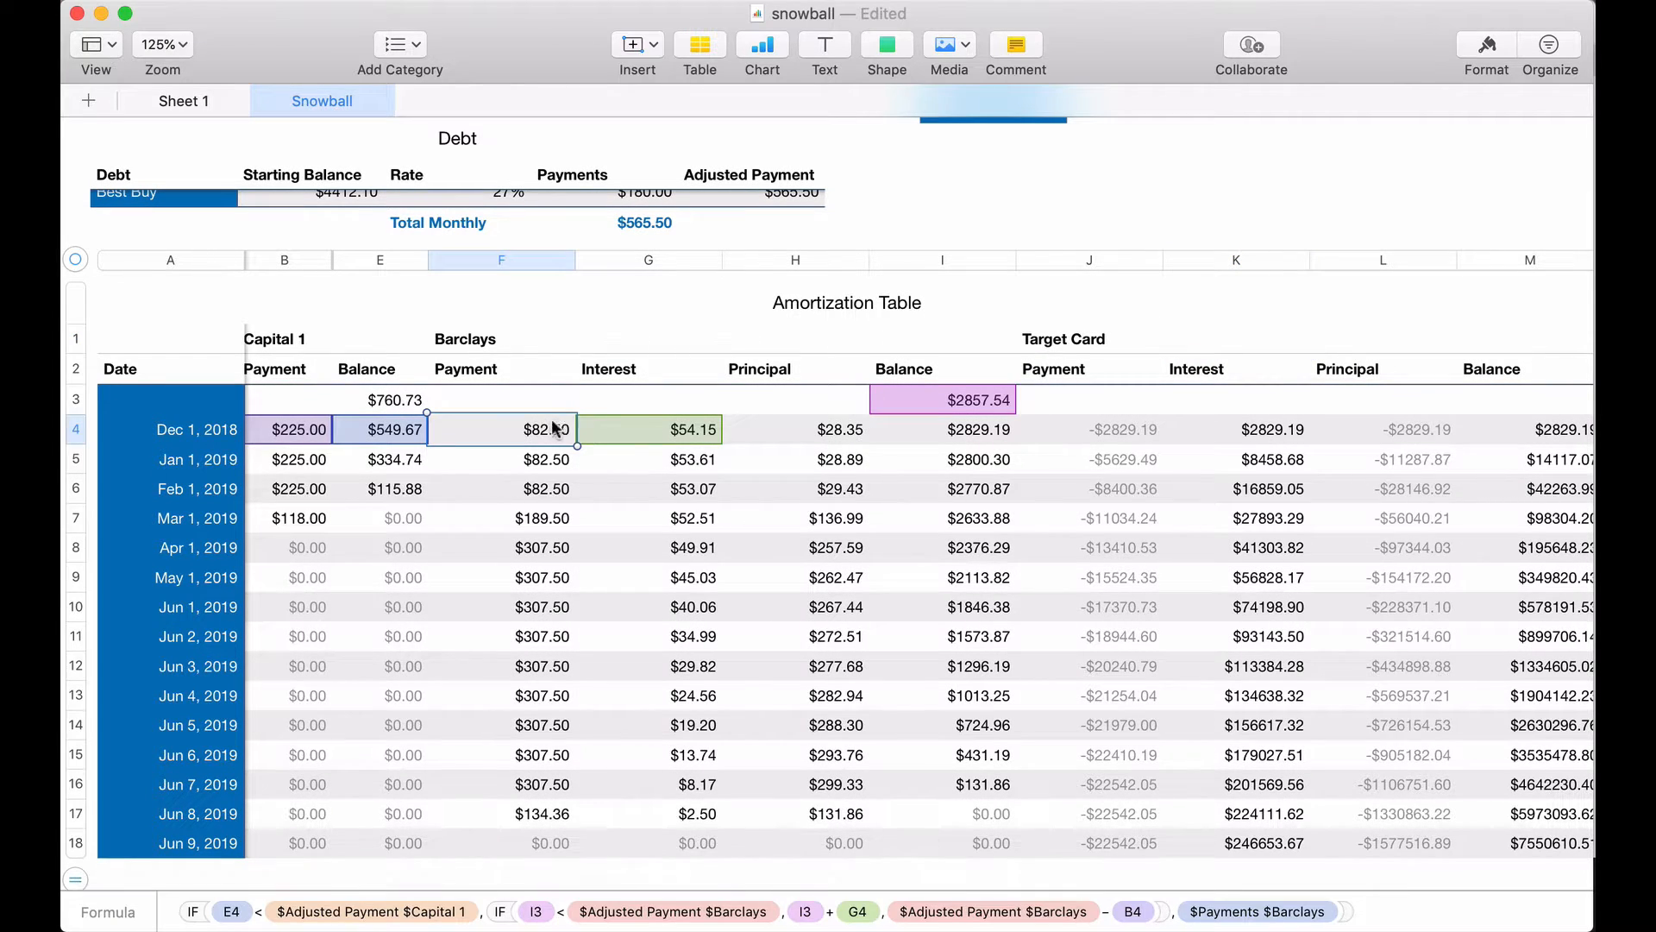
{"action": "left_click", "coordinate": [941, 427], "text": "shift"}
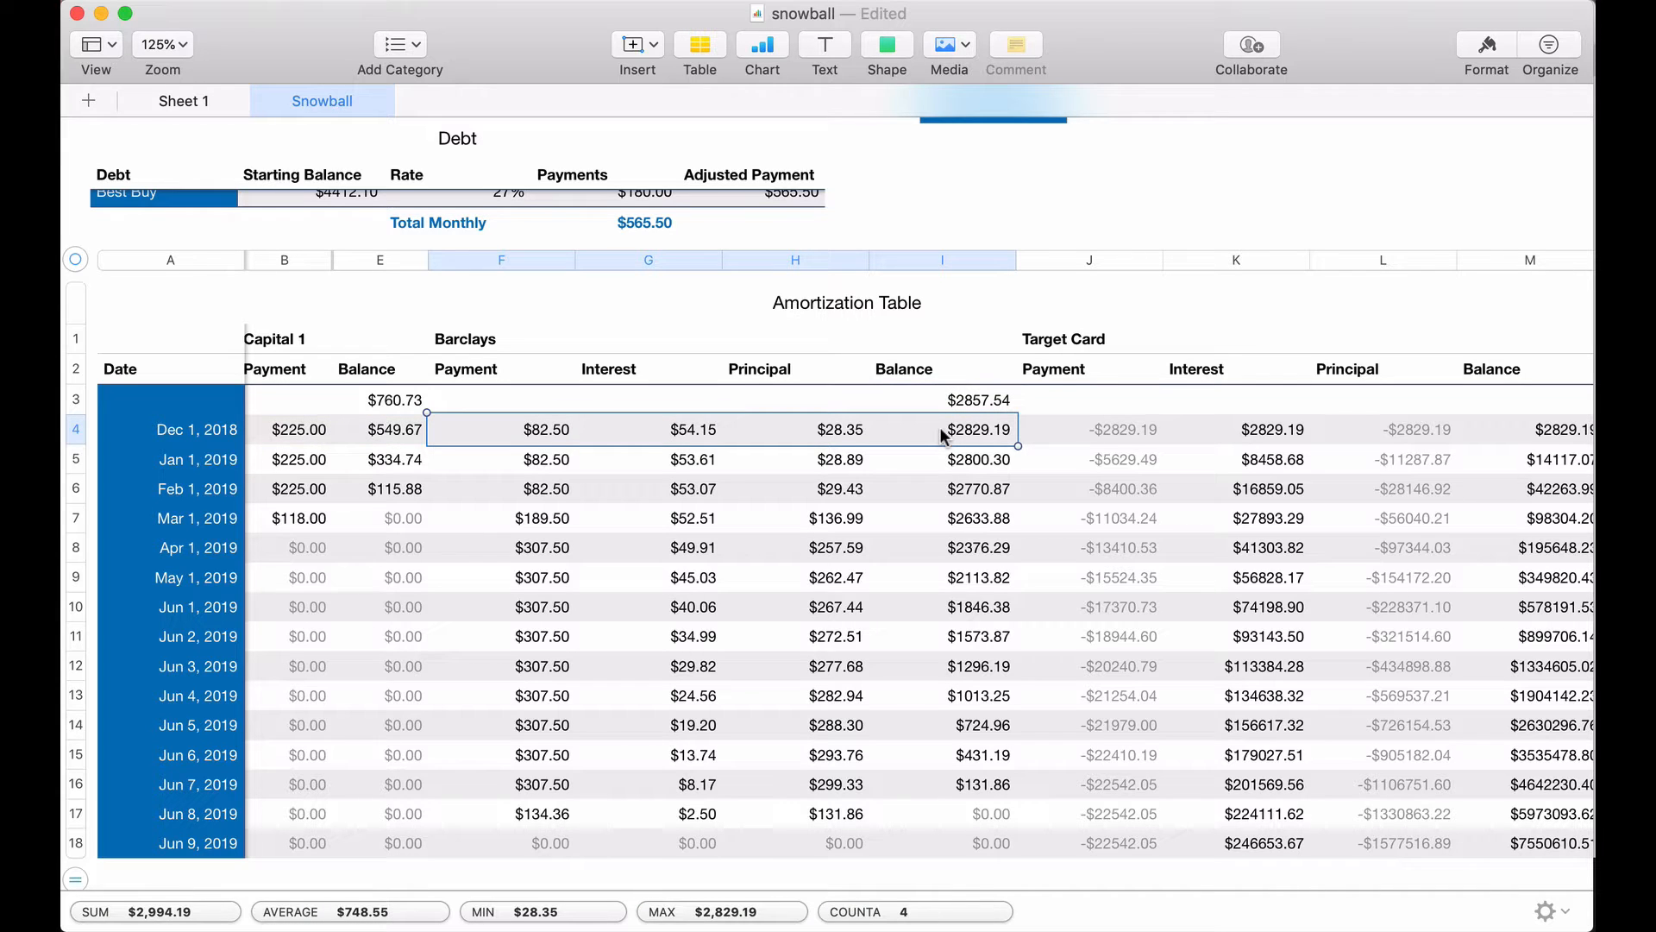
{"action": "left_click", "coordinate": [1128, 417]}
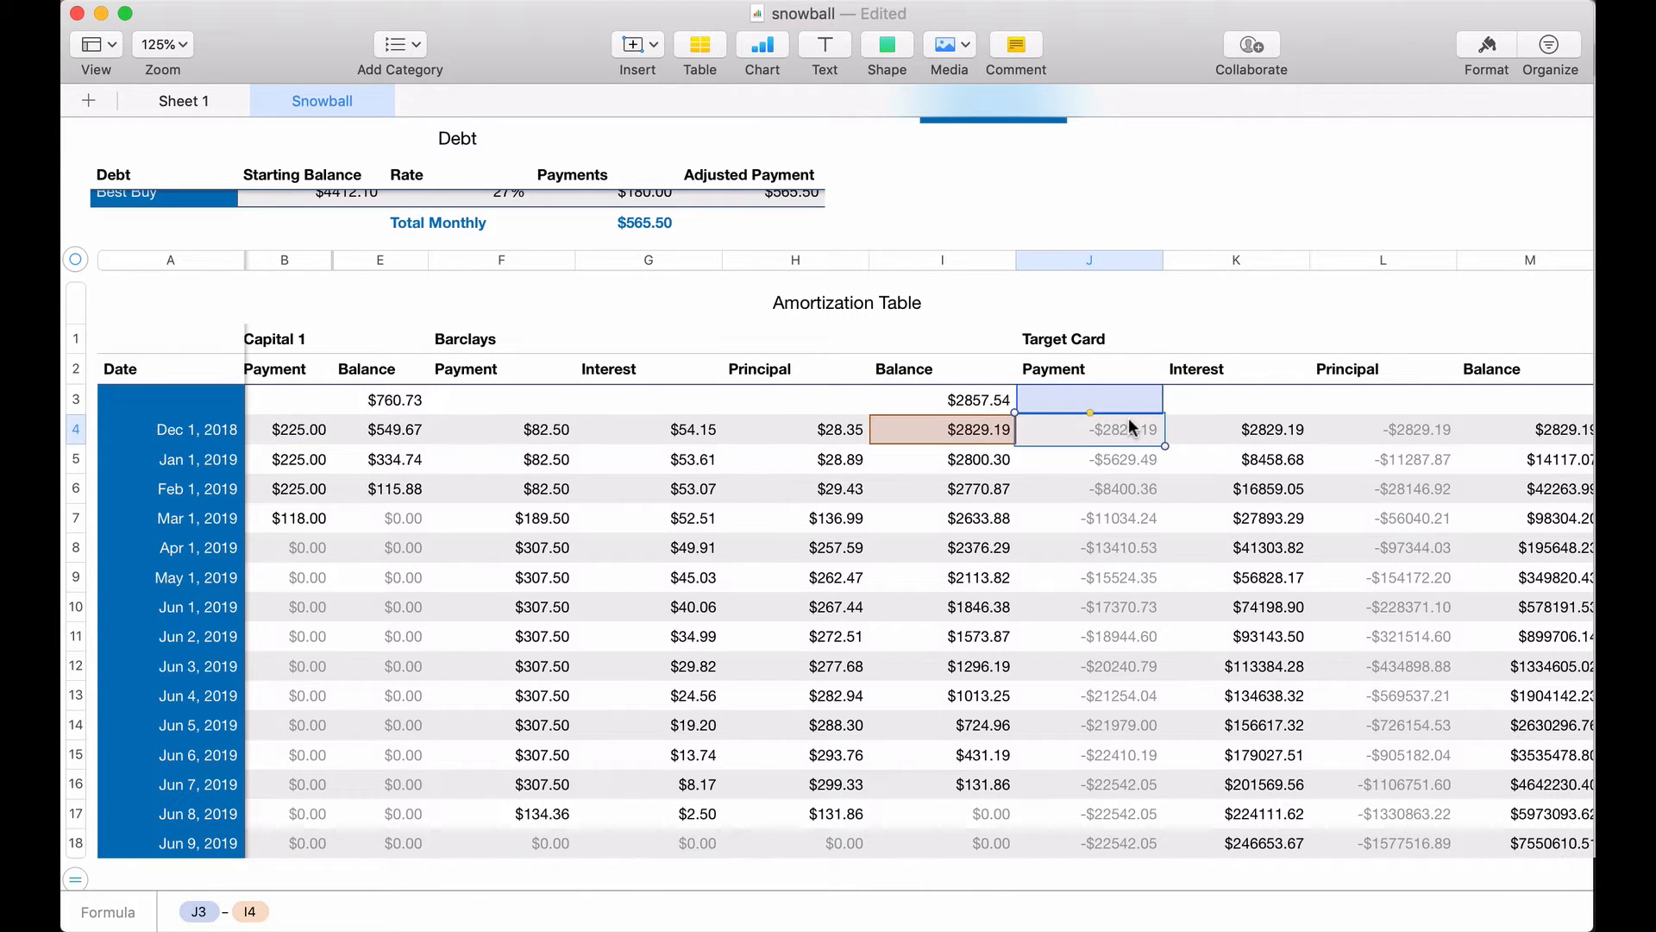
{"action": "key", "text": "super+v"}
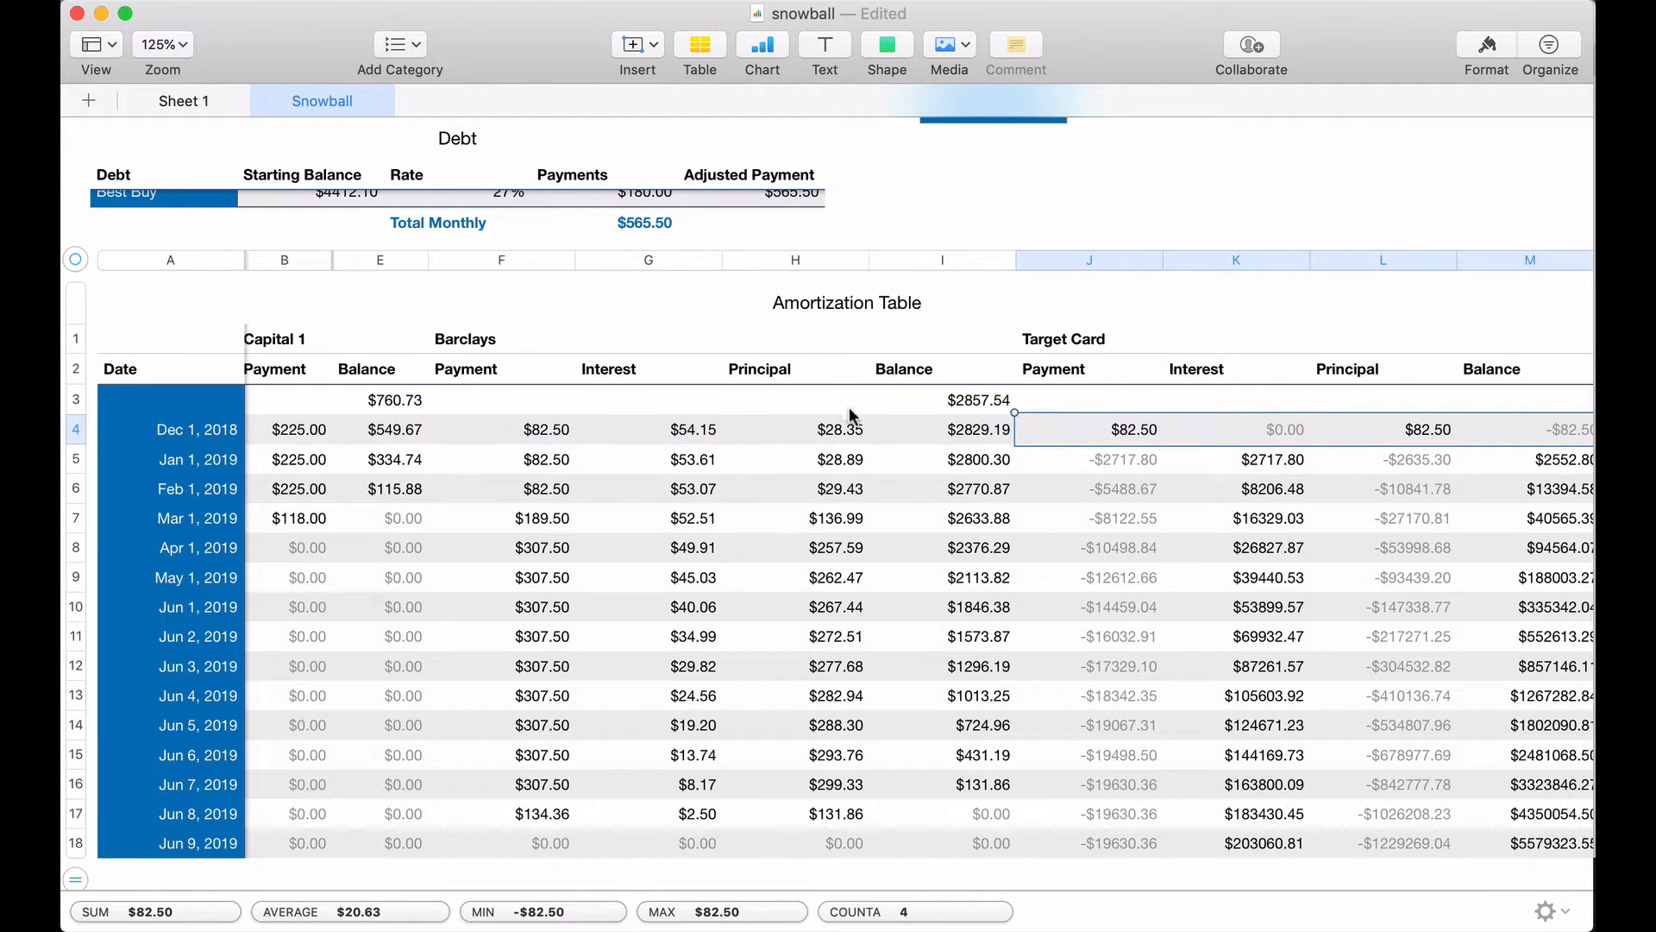
- Hide the Barclays Interest and Principal columns, G and H
{"action": "left_click", "coordinate": [661, 258]}
{"action": "left_click", "coordinate": [846, 261], "text": "shift"}
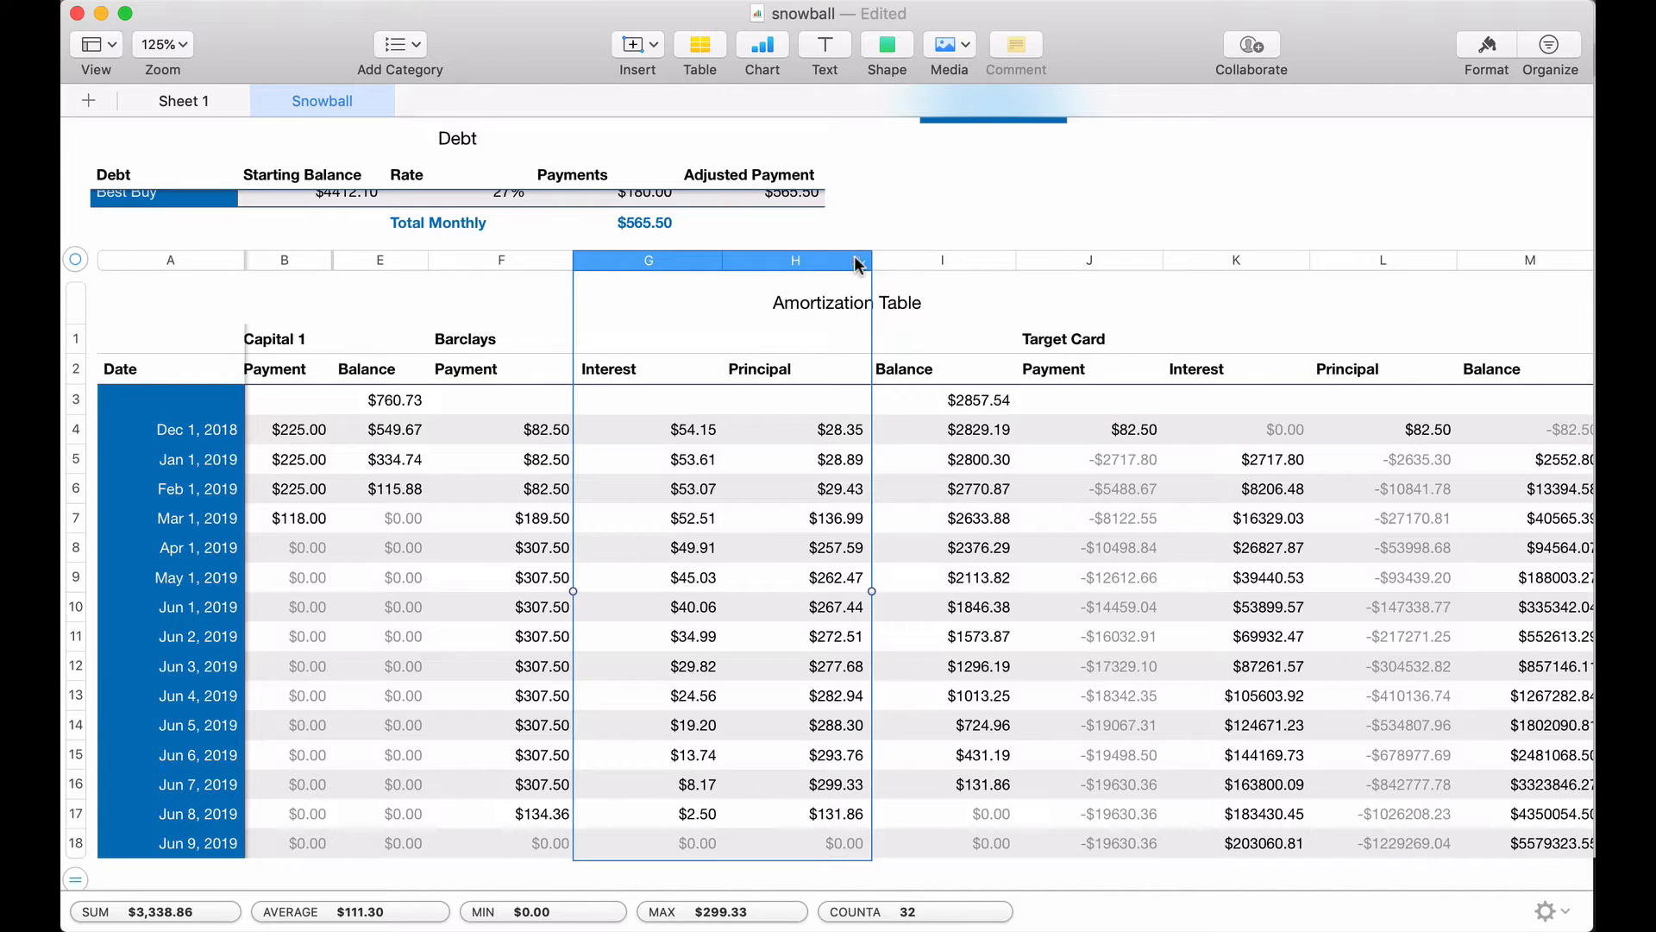
{"action": "left_click", "coordinate": [861, 261]}
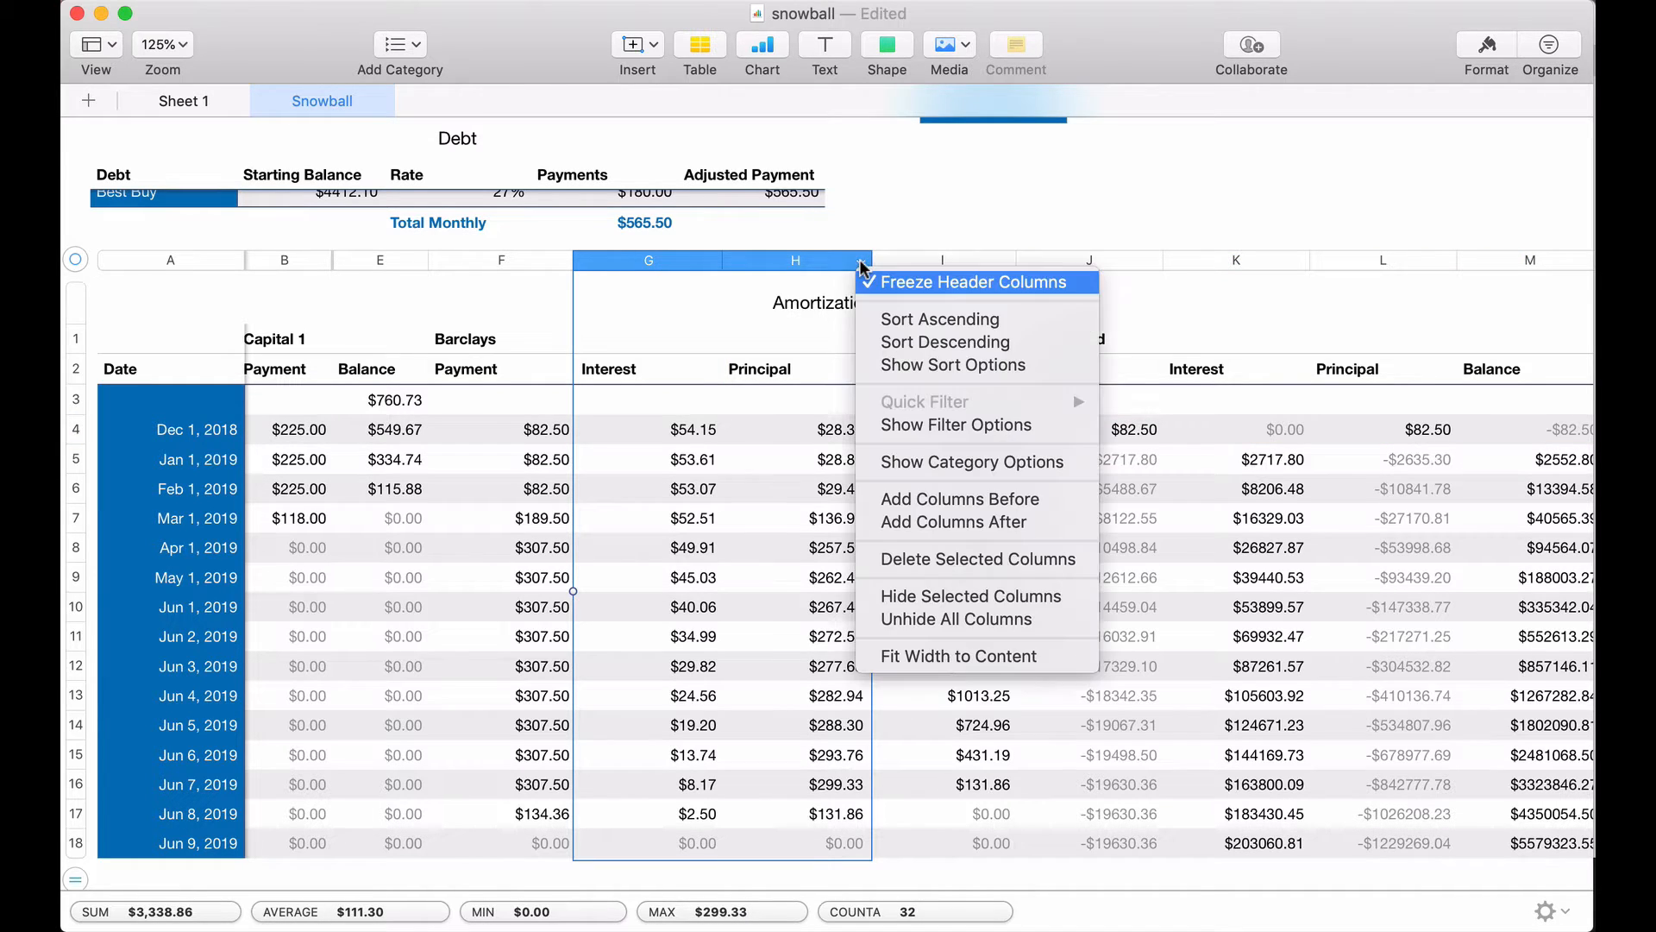
{"action": "left_click", "coordinate": [898, 597]}
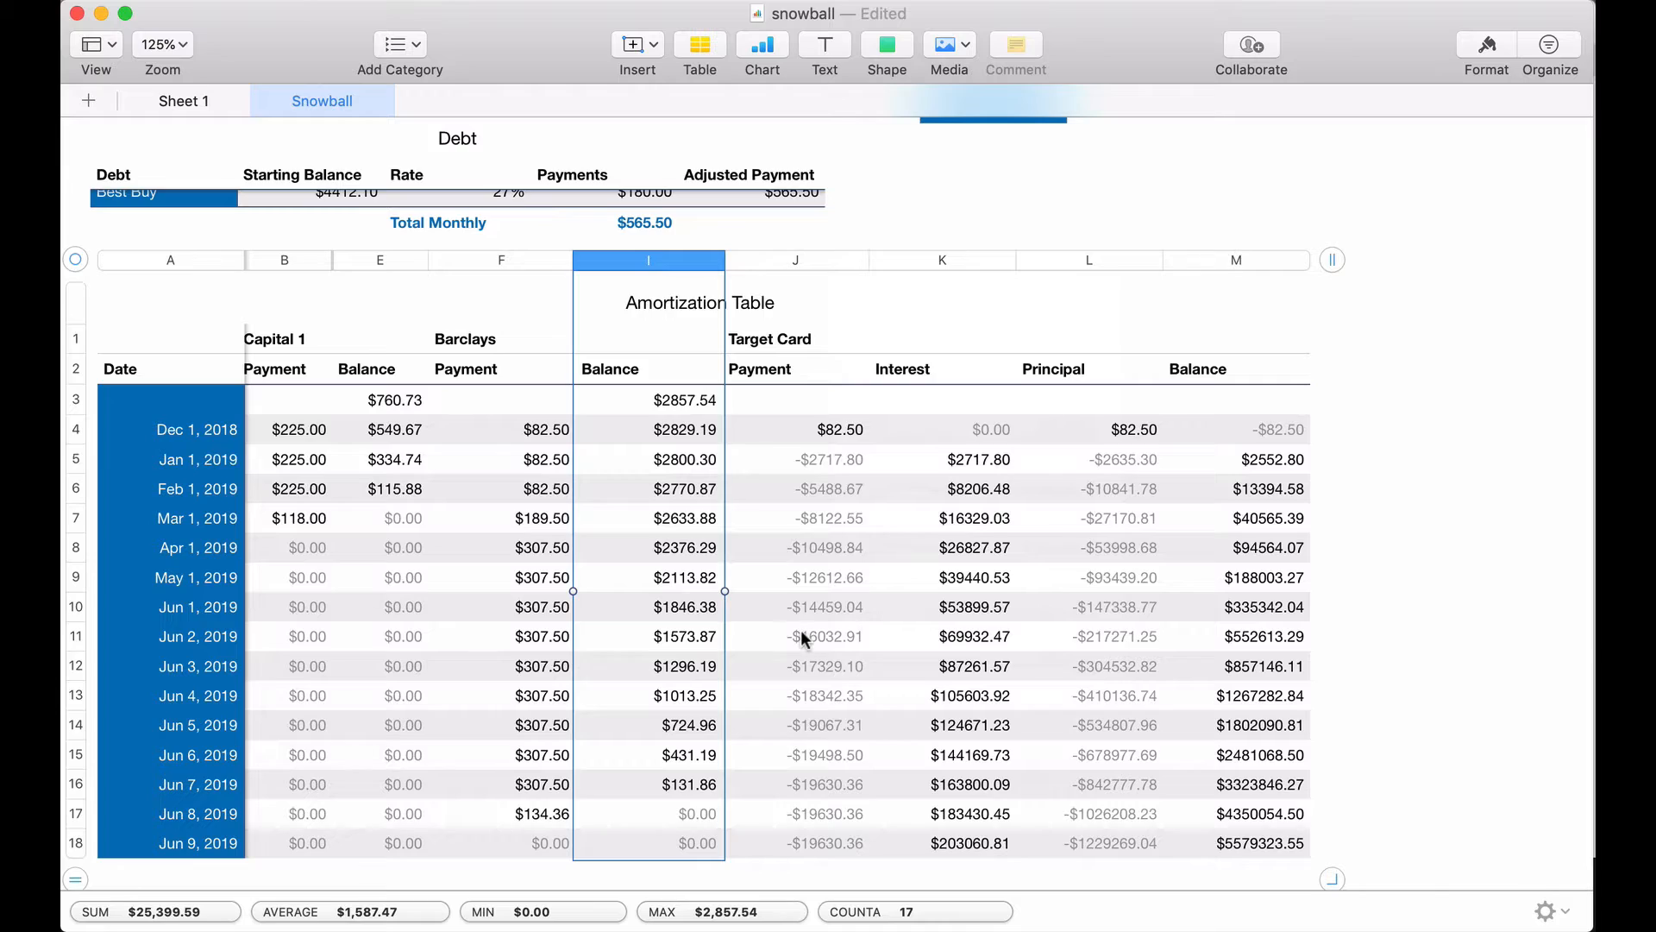
- Narrow the Barclays Payment and Balance columns, F and I, in the Amortization Table
{"action": "scroll", "coordinate": [801, 632], "scroll_direction": "up", "scroll_amount": 2}
{"action": "scroll", "coordinate": [801, 638], "scroll_direction": "up", "scroll_amount": 1}
{"action": "scroll", "coordinate": [700, 494], "scroll_direction": "up", "scroll_amount": 2}
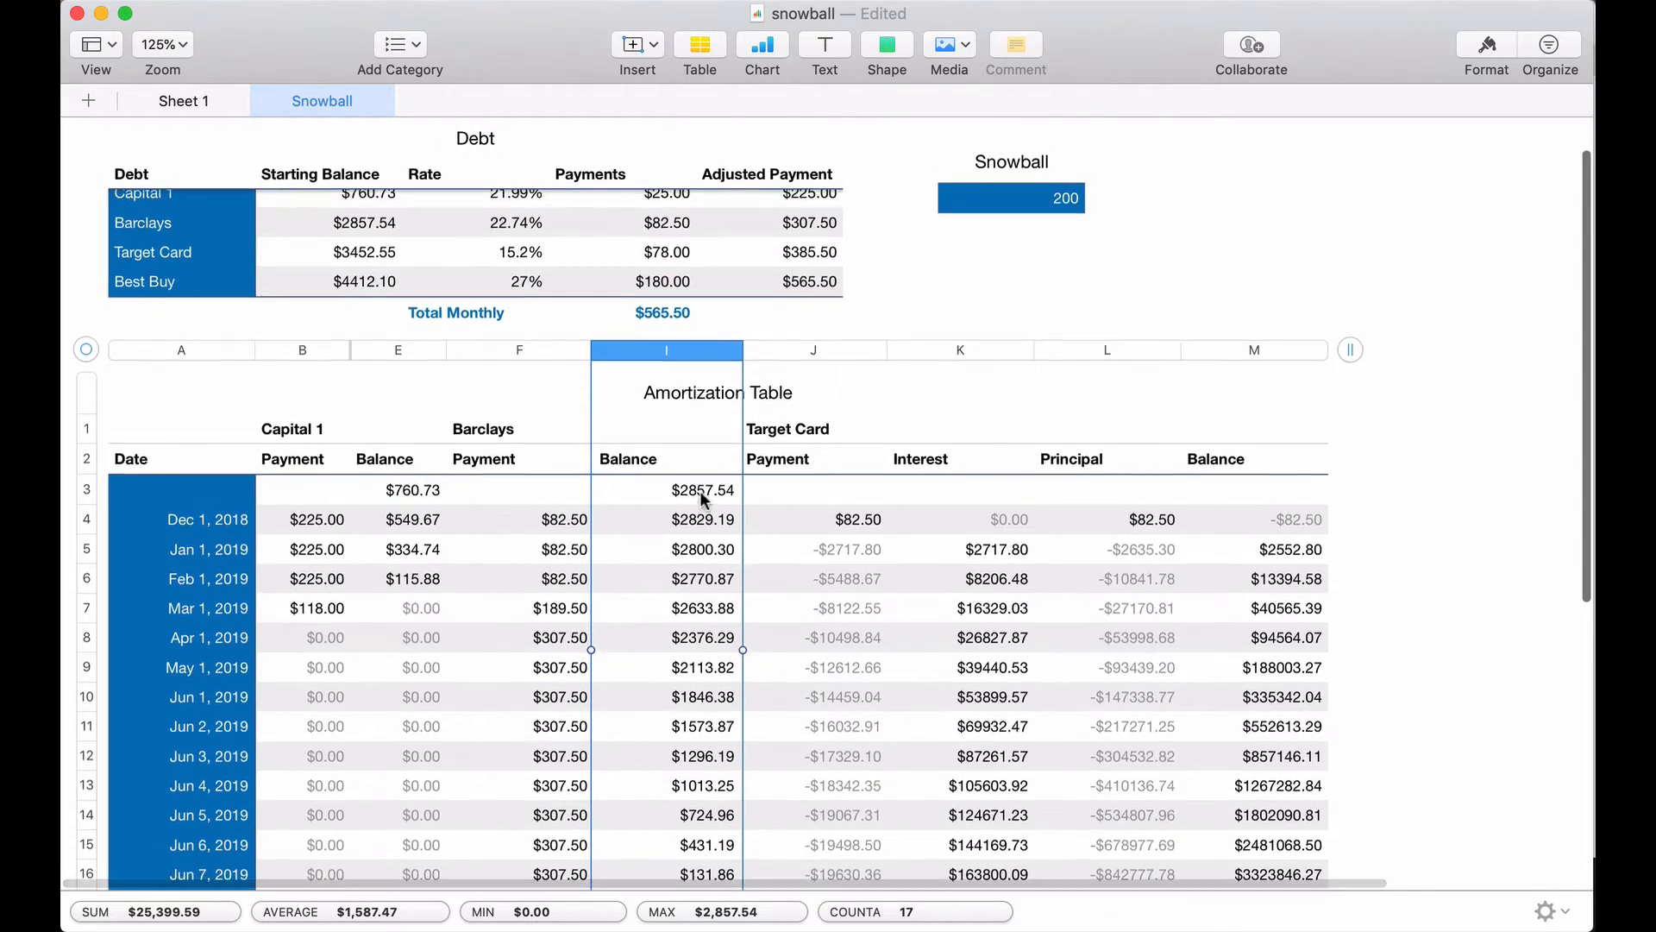
{"action": "scroll", "coordinate": [700, 490], "scroll_direction": "up", "scroll_amount": 1}
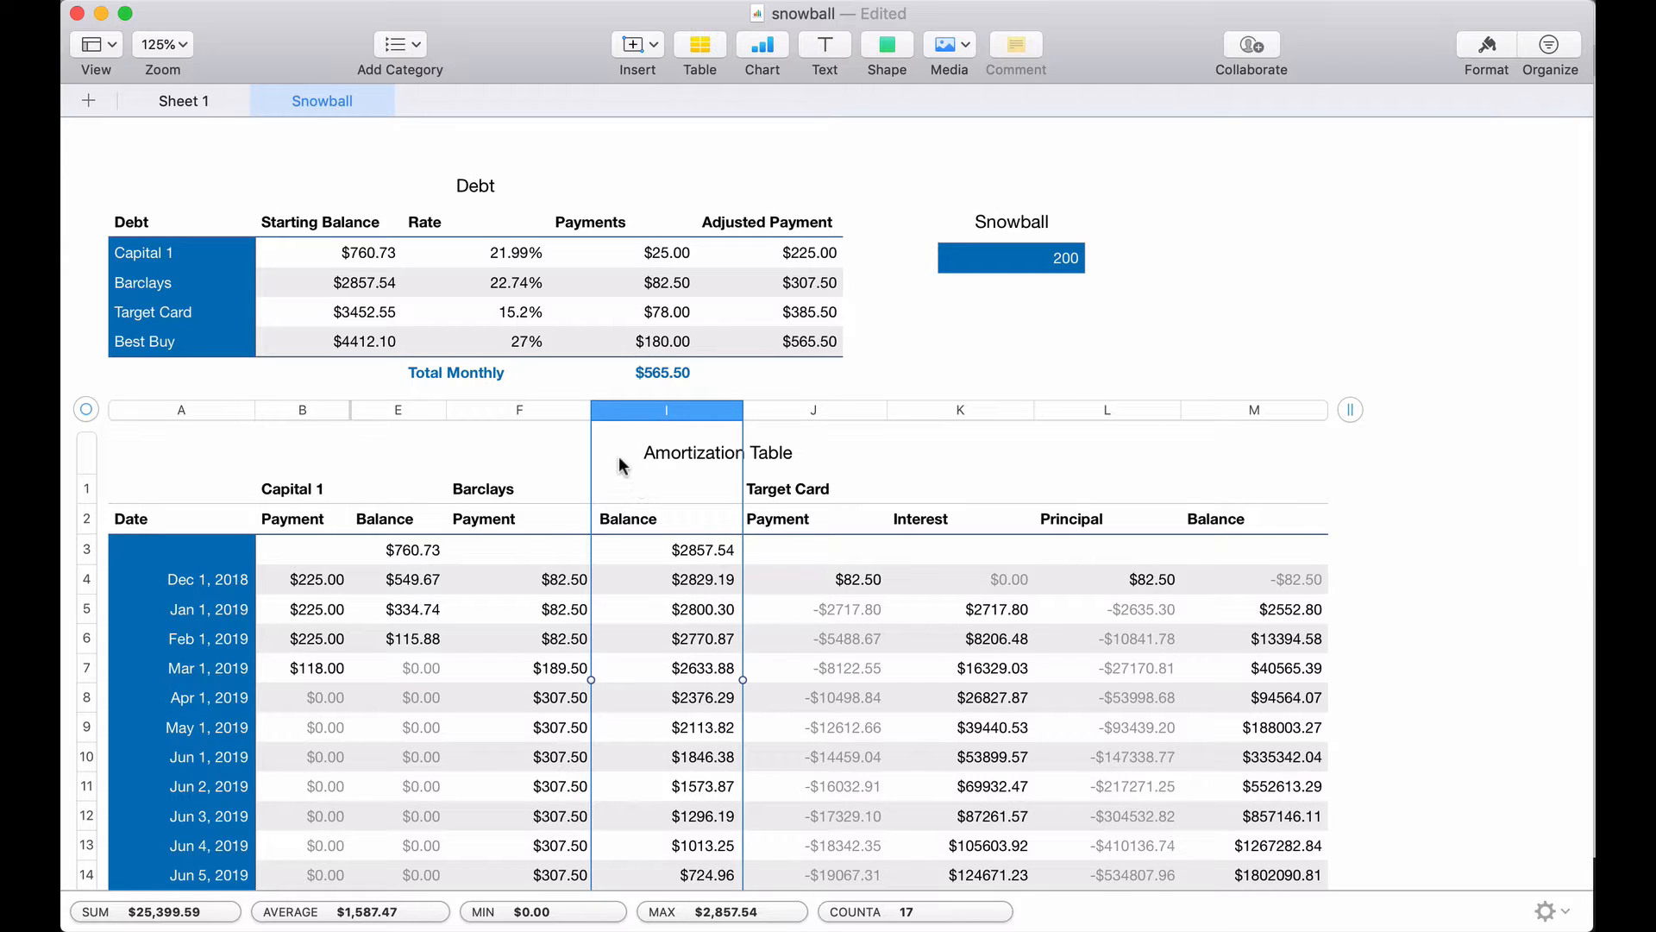
{"action": "left_click_drag", "start_coordinate": [591, 410], "coordinate": [538, 412]}
{"action": "left_click_drag", "start_coordinate": [690, 412], "coordinate": [643, 419]}
{"action": "left_click", "coordinate": [750, 578]}
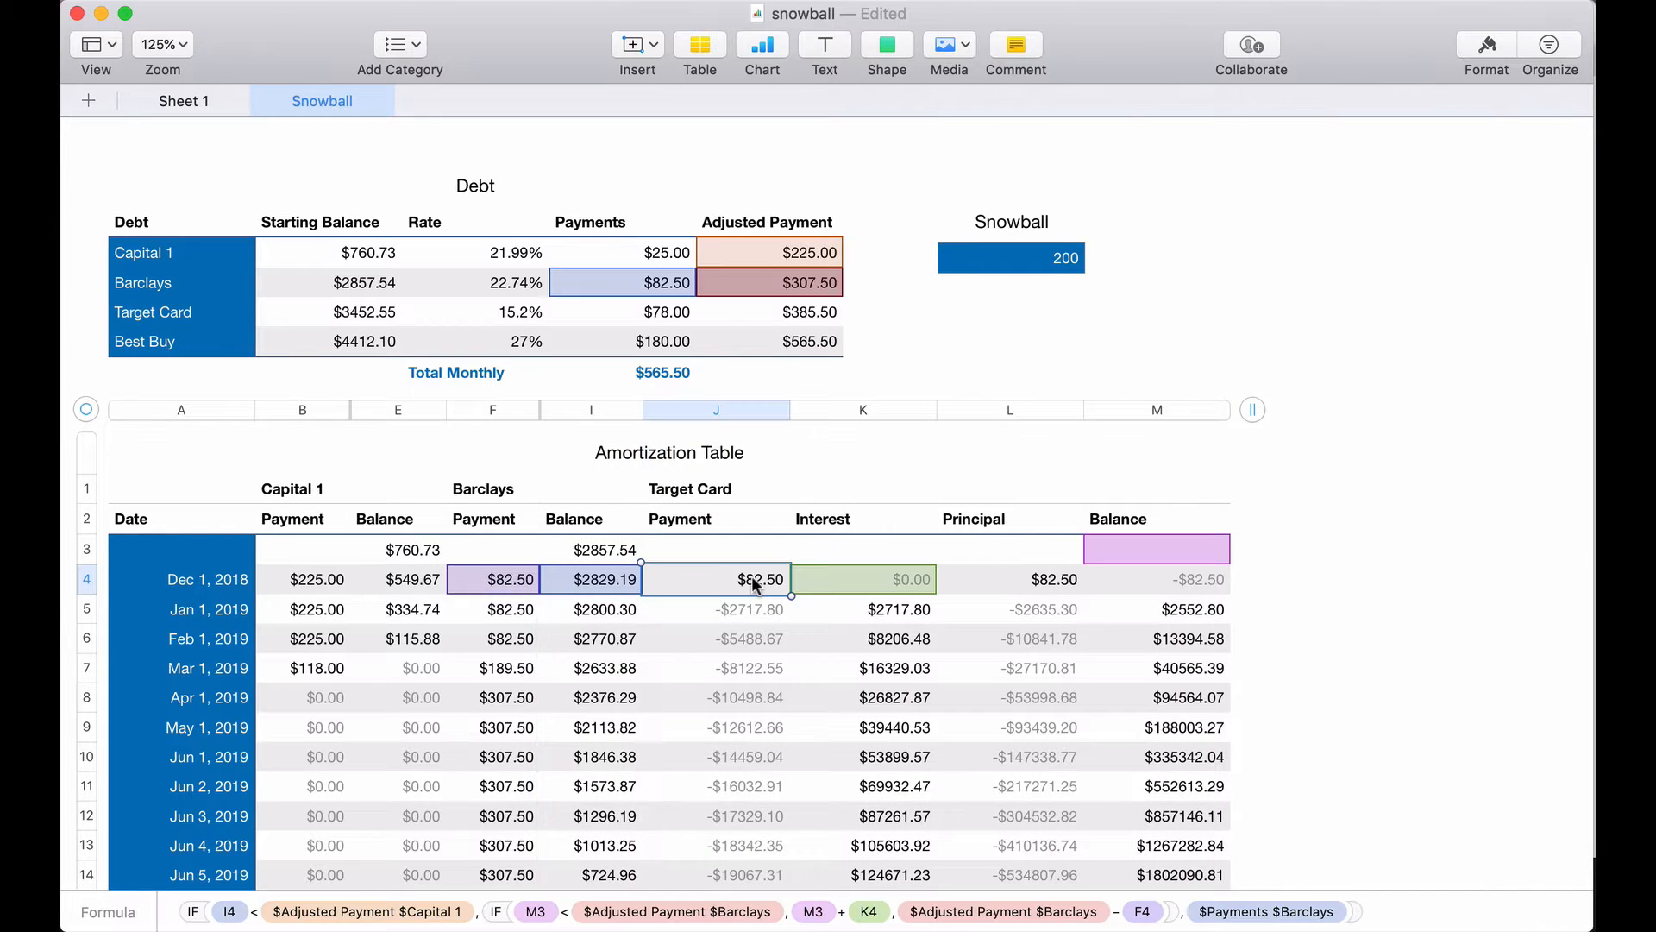
- Set the opening Target Card balance in M3 to Target Card's Starting Balance from the Debt table, preserving its row and column
{"action": "left_click", "coordinate": [1124, 553]}
{"action": "type", "text": "="}
{"action": "left_click", "coordinate": [377, 315]}
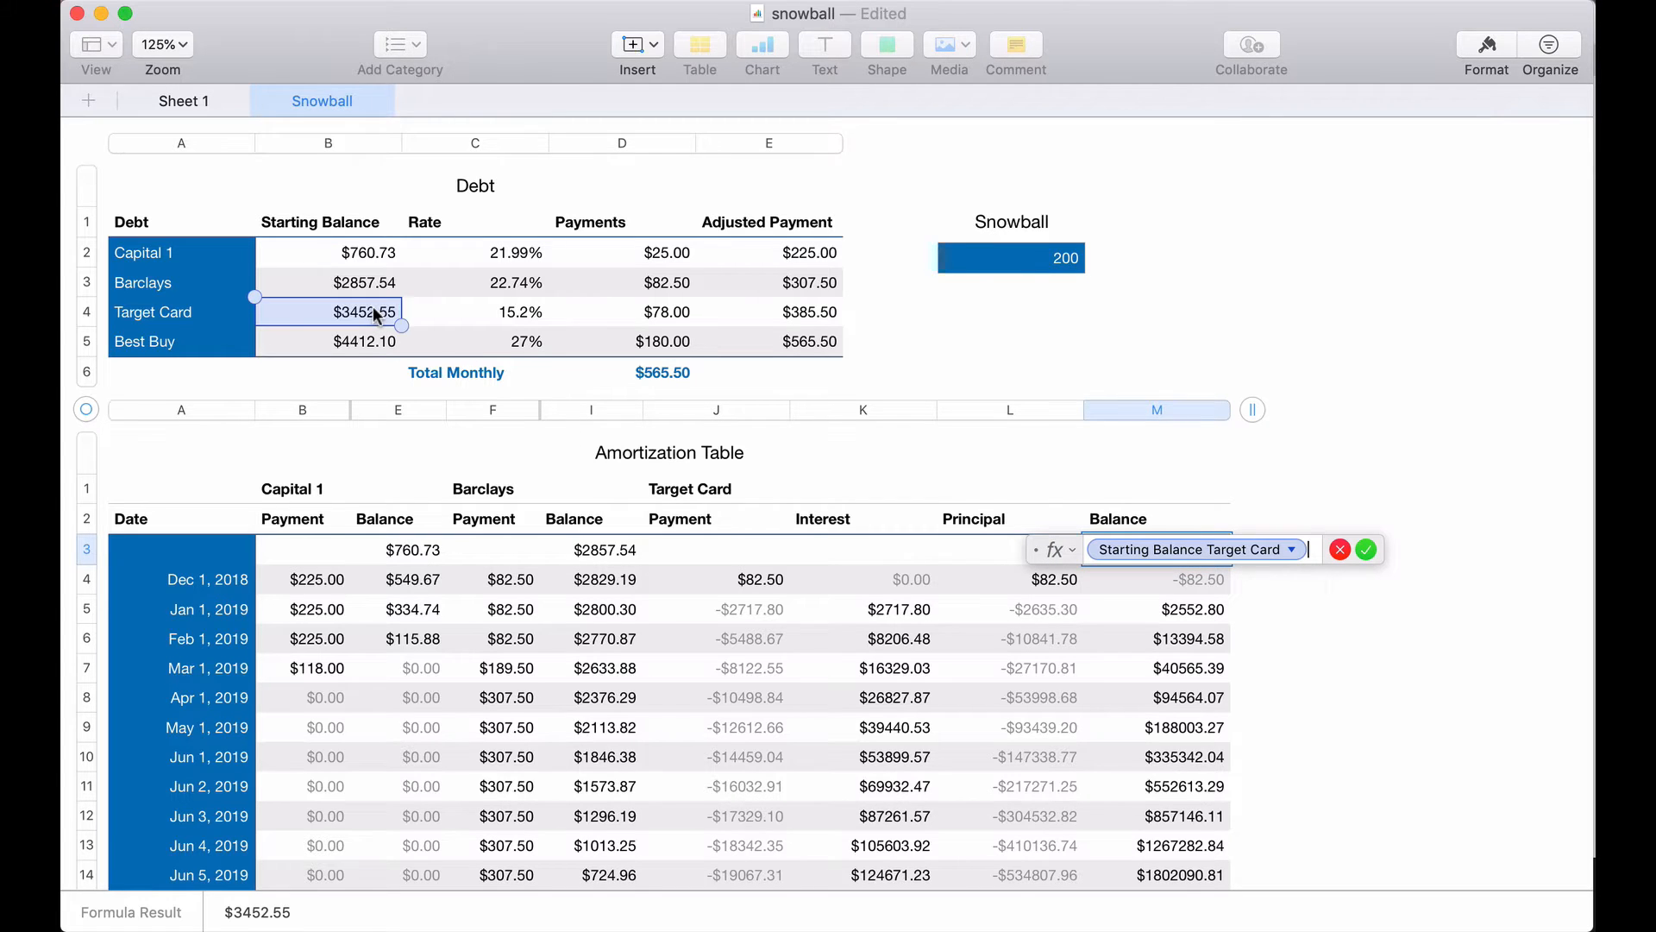
{"action": "left_click", "coordinate": [1291, 549]}
{"action": "left_click", "coordinate": [1172, 604]}
{"action": "left_click", "coordinate": [1173, 634]}
{"action": "left_click", "coordinate": [1382, 551]}
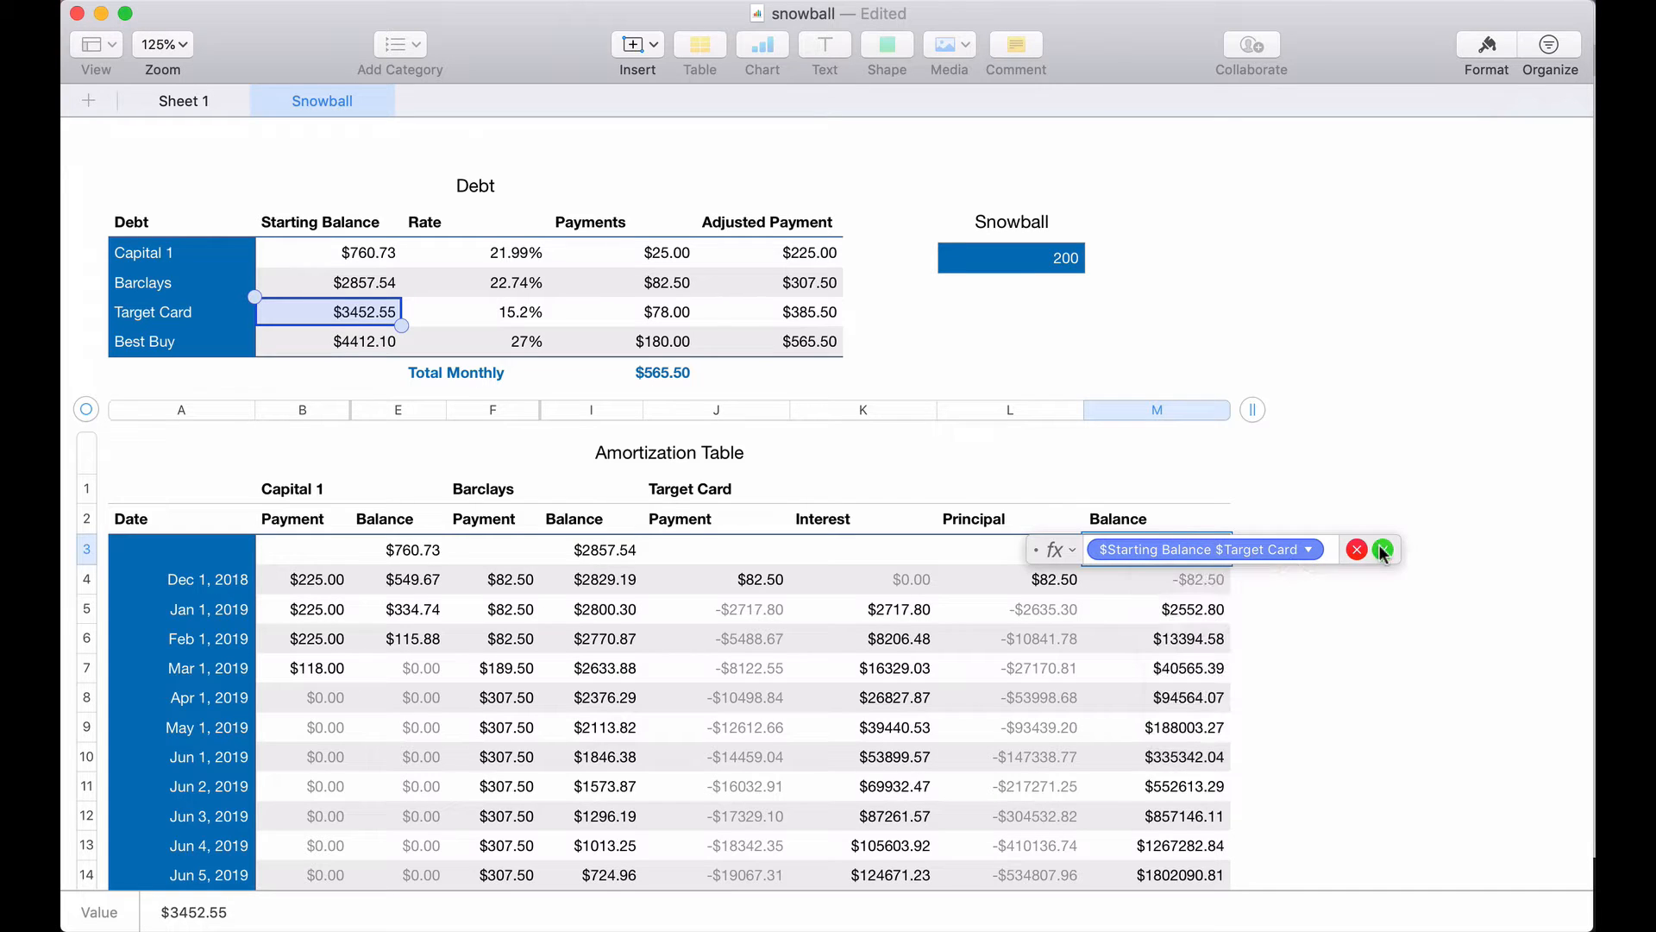
- In J4's outer IF condition, replace Capital 1's Adjusted Payment with Barclays' Adjusted Payment, preserving its row and column
{"action": "left_click", "coordinate": [759, 578]}
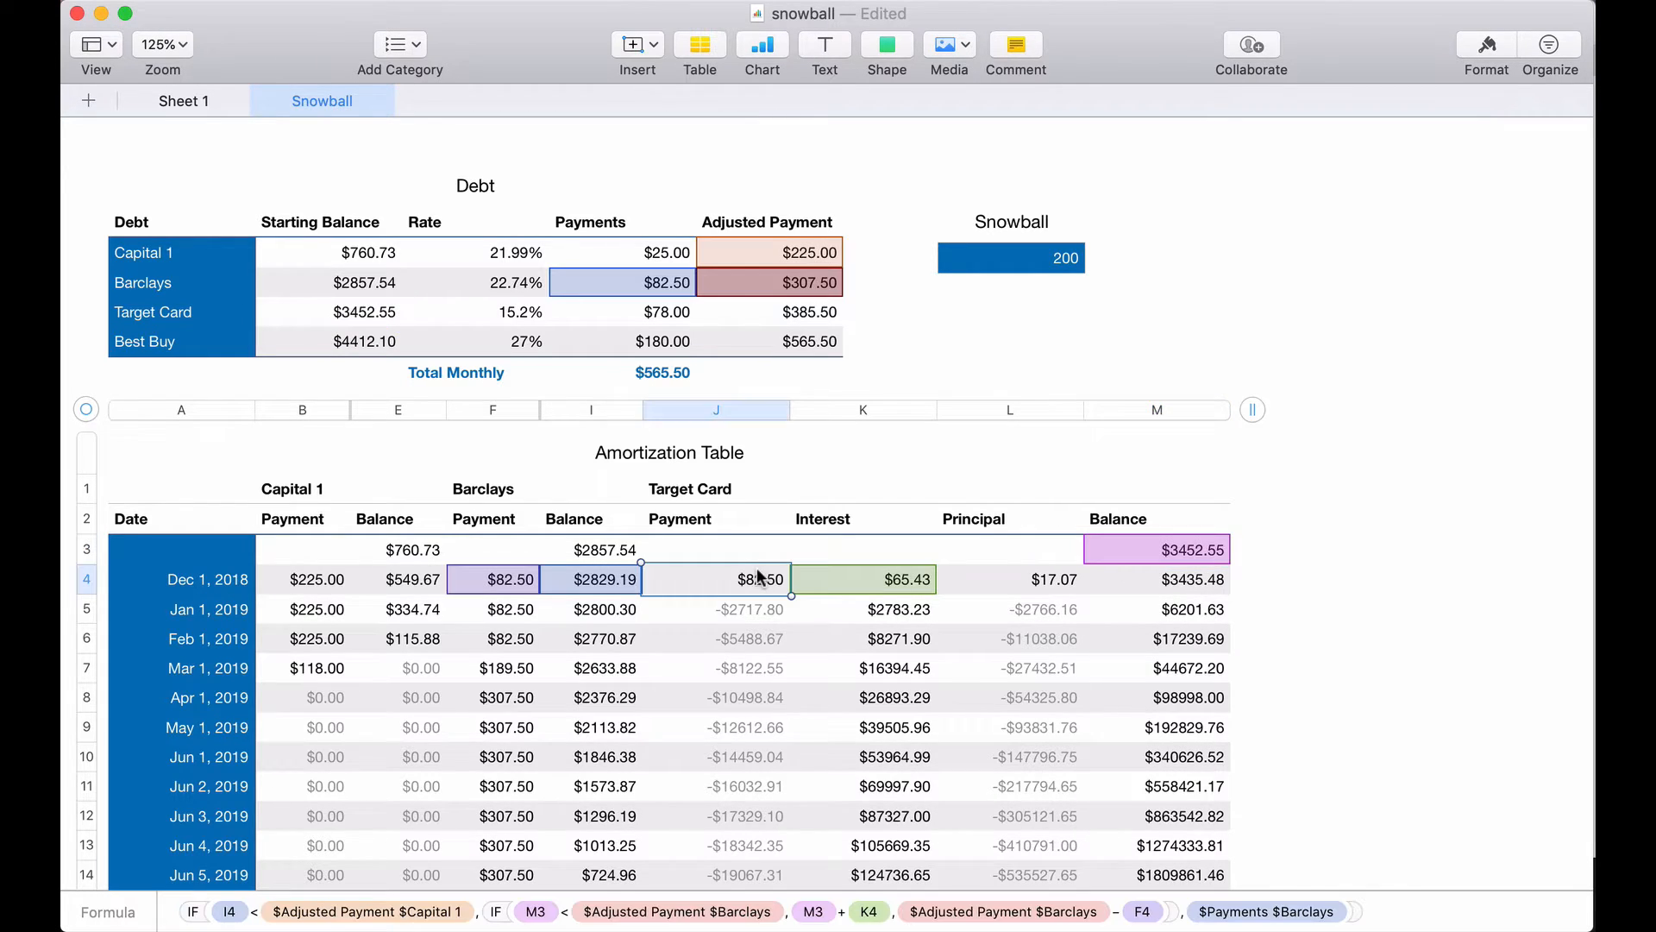
{"action": "double_click", "coordinate": [757, 575]}
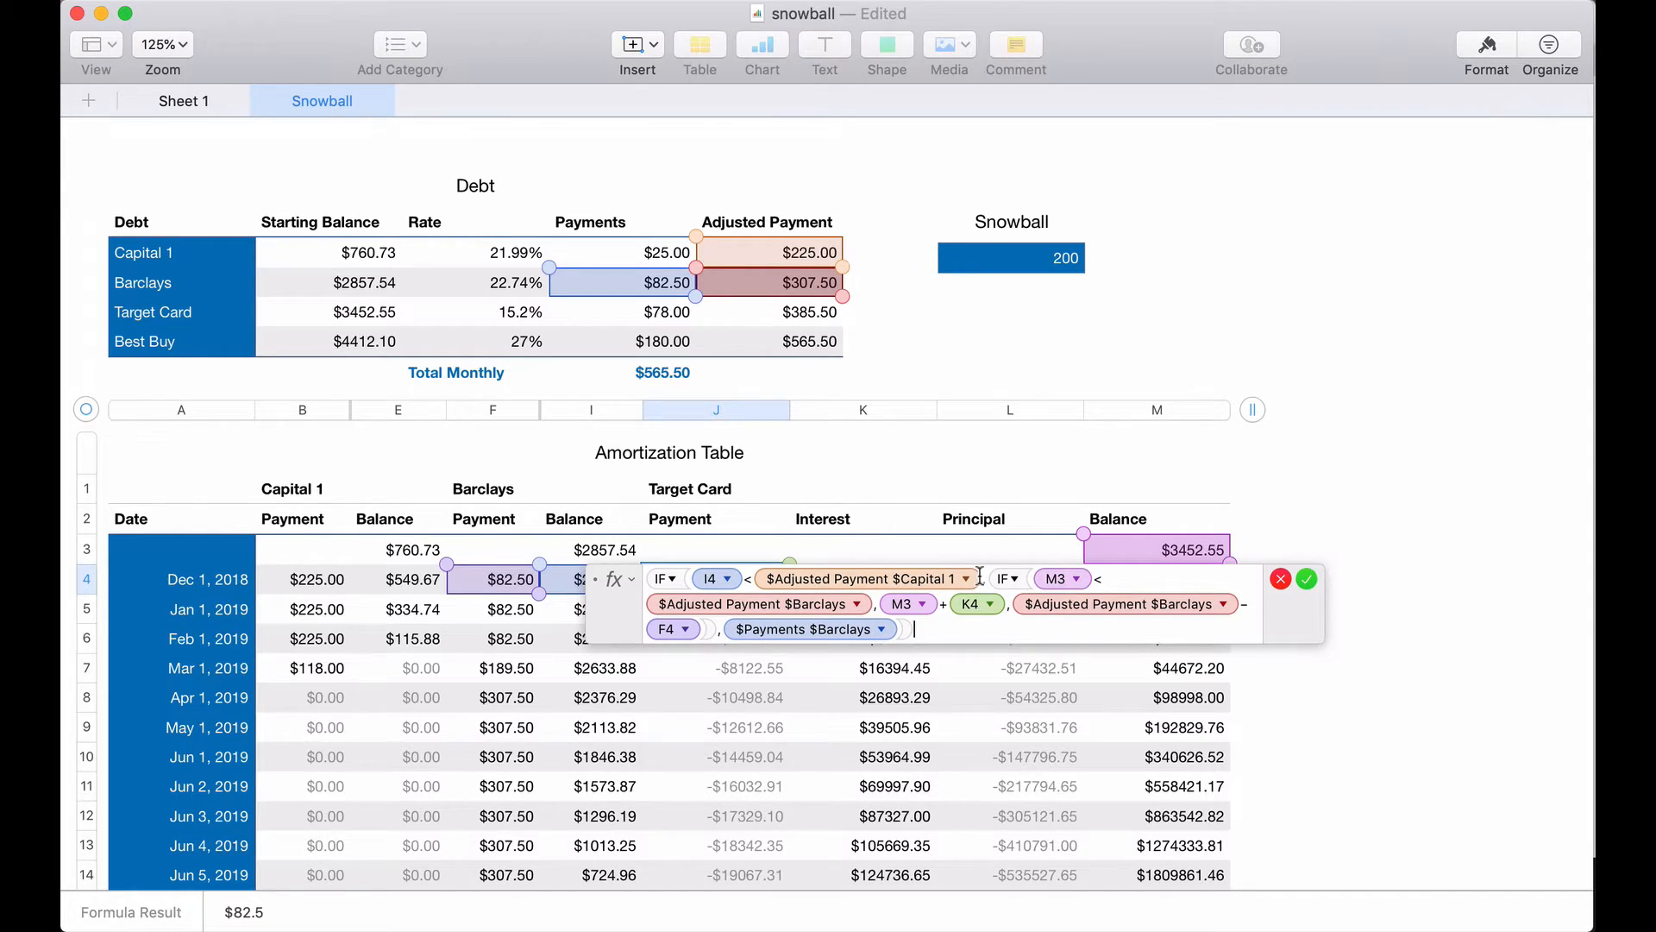
{"action": "left_click", "coordinate": [980, 575]}
{"action": "key", "text": "BackSpace"}
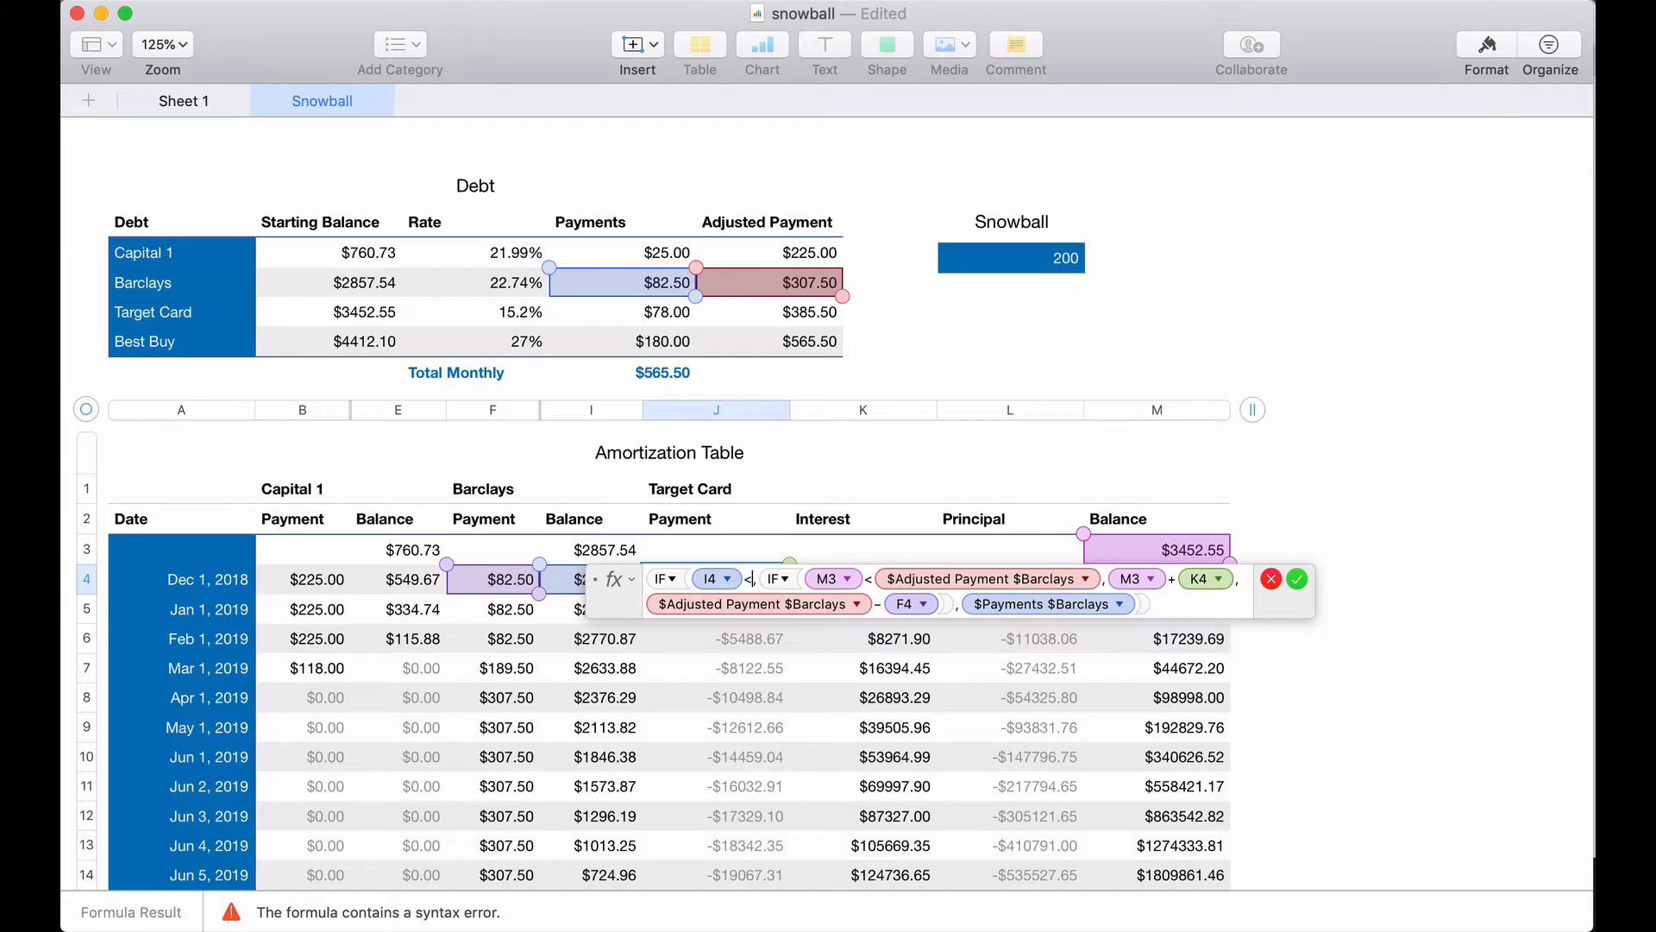
{"action": "left_click", "coordinate": [803, 280]}
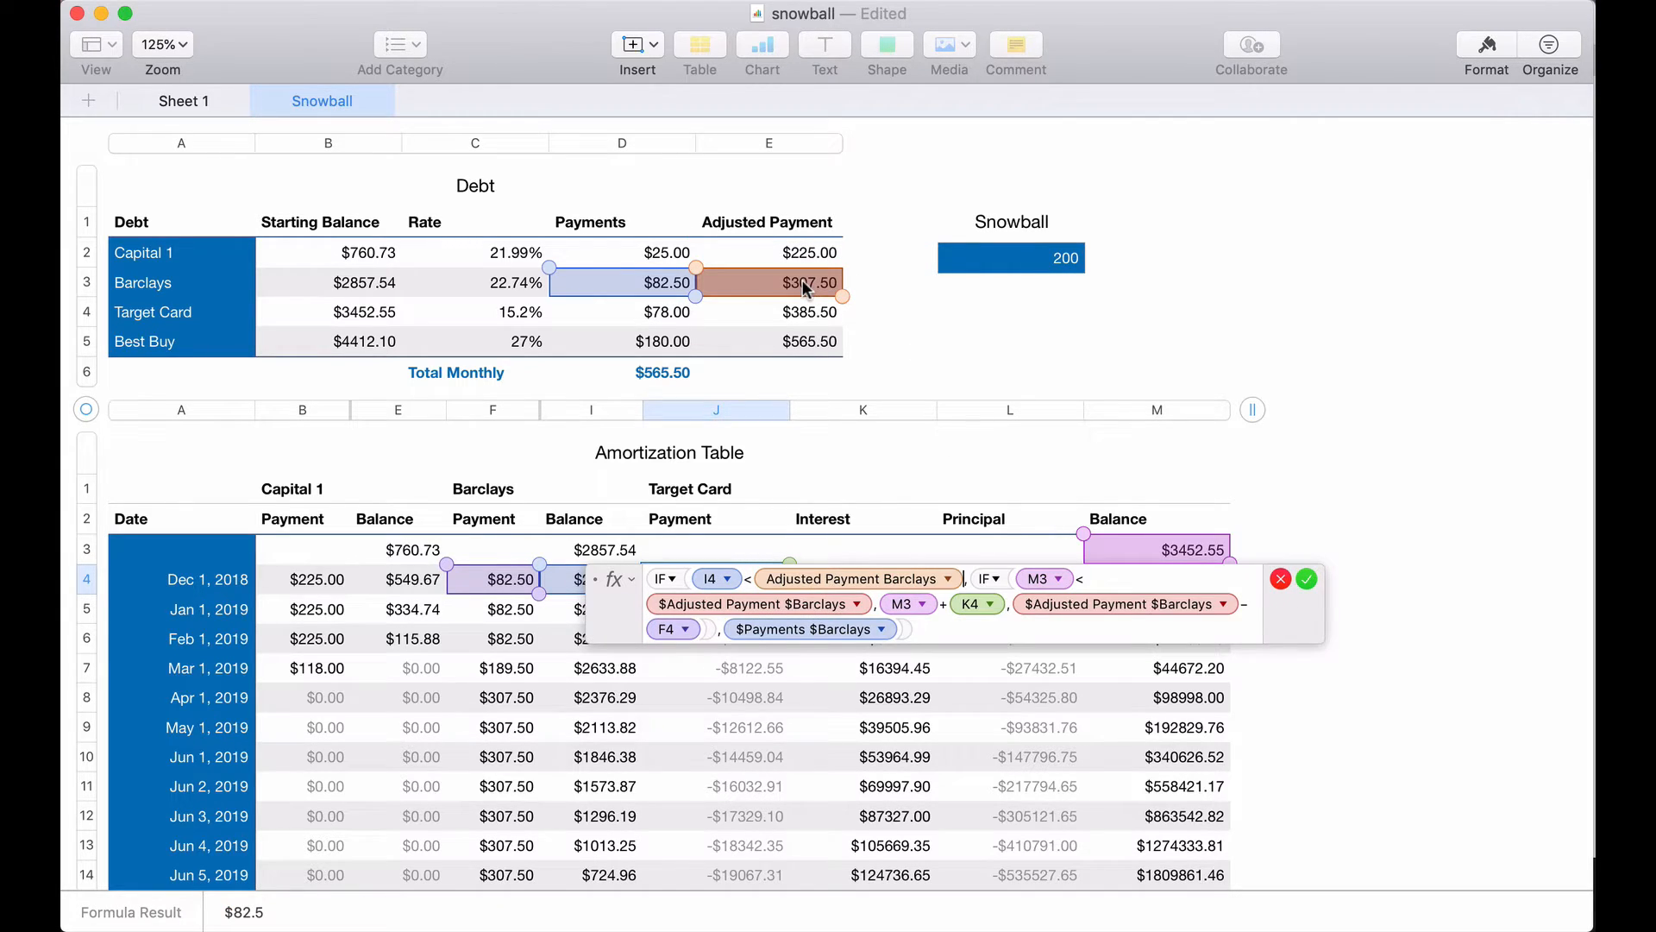
{"action": "left_click", "coordinate": [948, 578]}
{"action": "left_click", "coordinate": [828, 635]}
{"action": "left_click", "coordinate": [828, 662]}
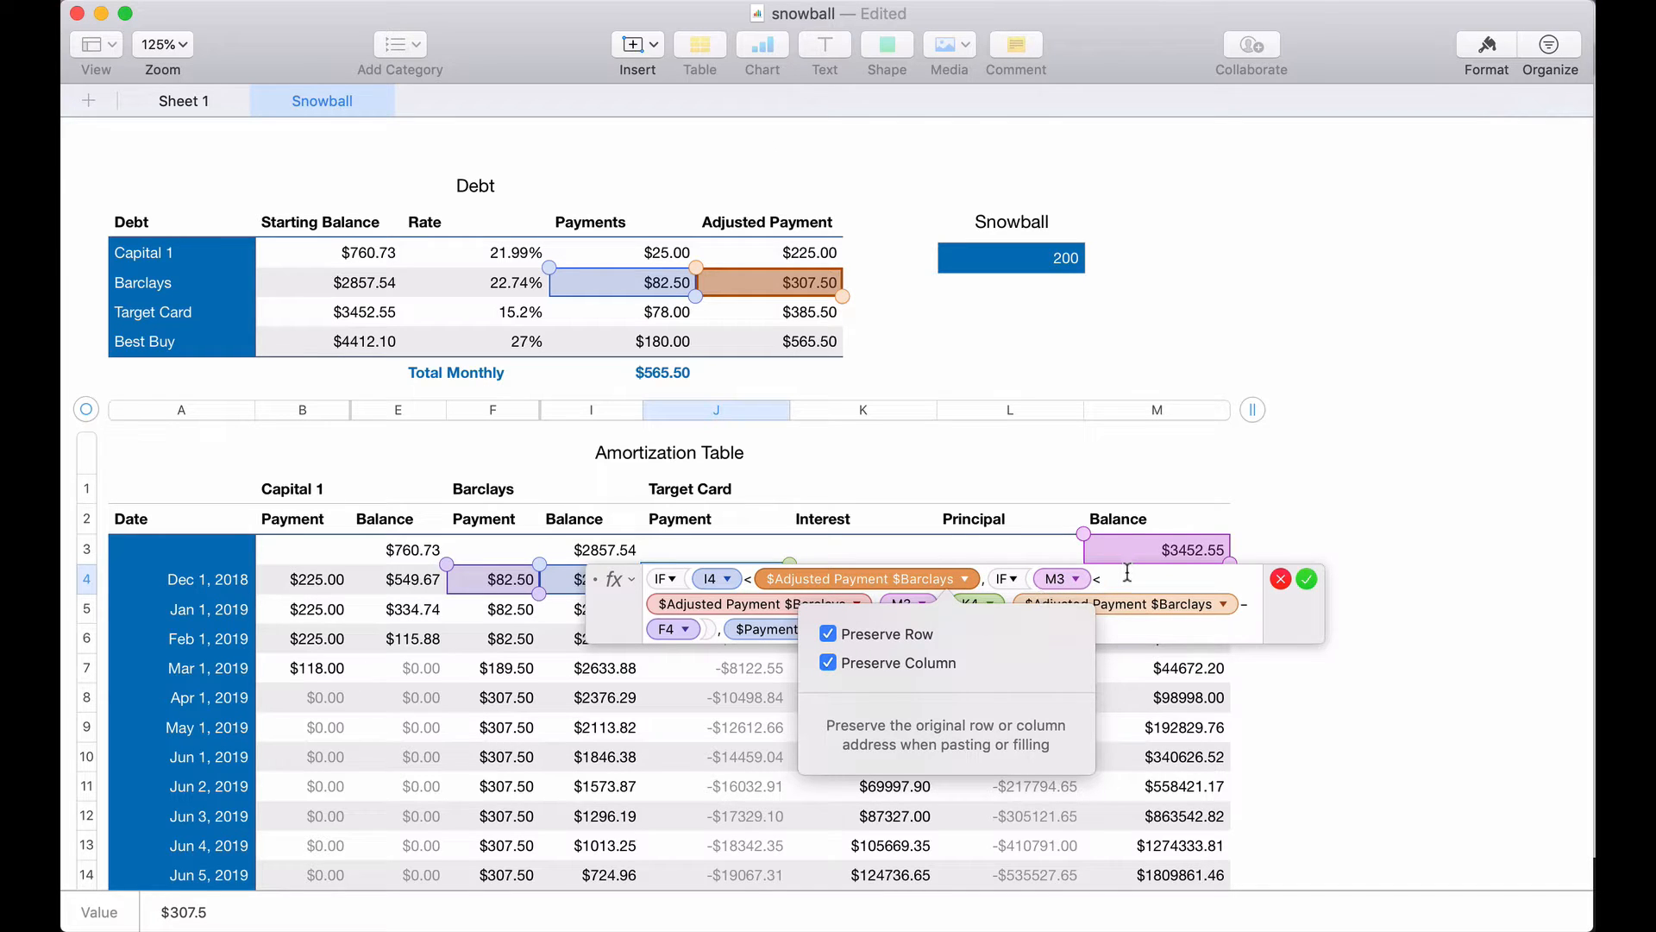
{"action": "left_click", "coordinate": [1128, 574]}
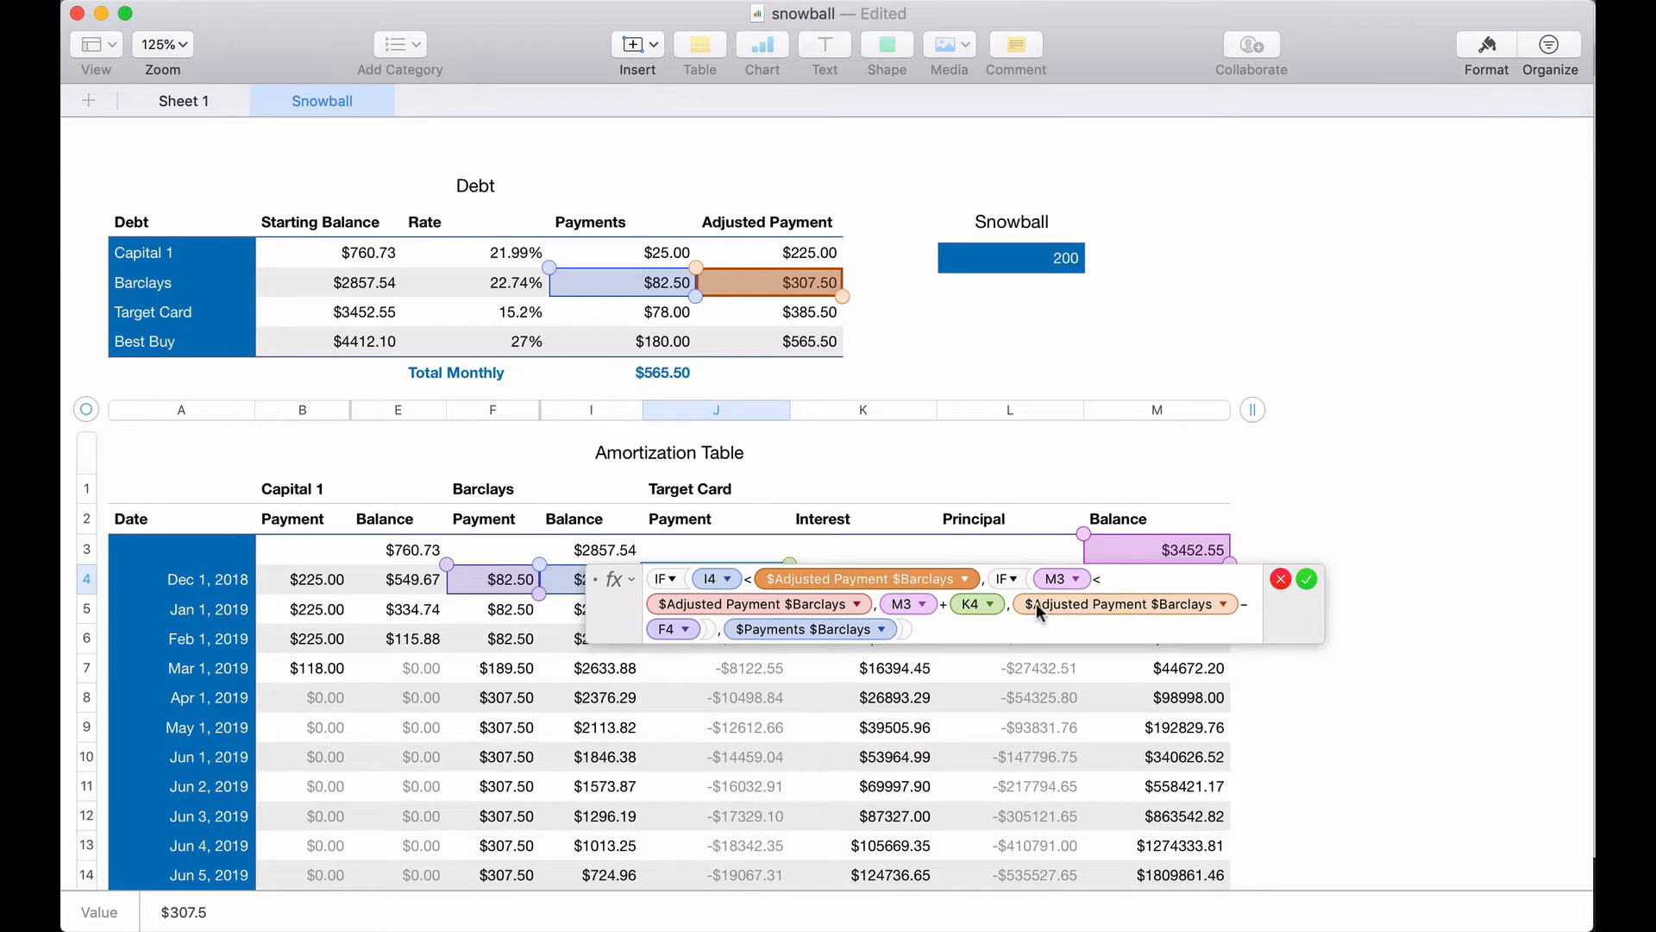
- In J4's nested IF, replace Barclays' Adjusted Payment with Target Card's in the condition and if-false value, preserving row and column
{"action": "left_click", "coordinate": [851, 603]}
{"action": "left_click", "coordinate": [873, 600]}
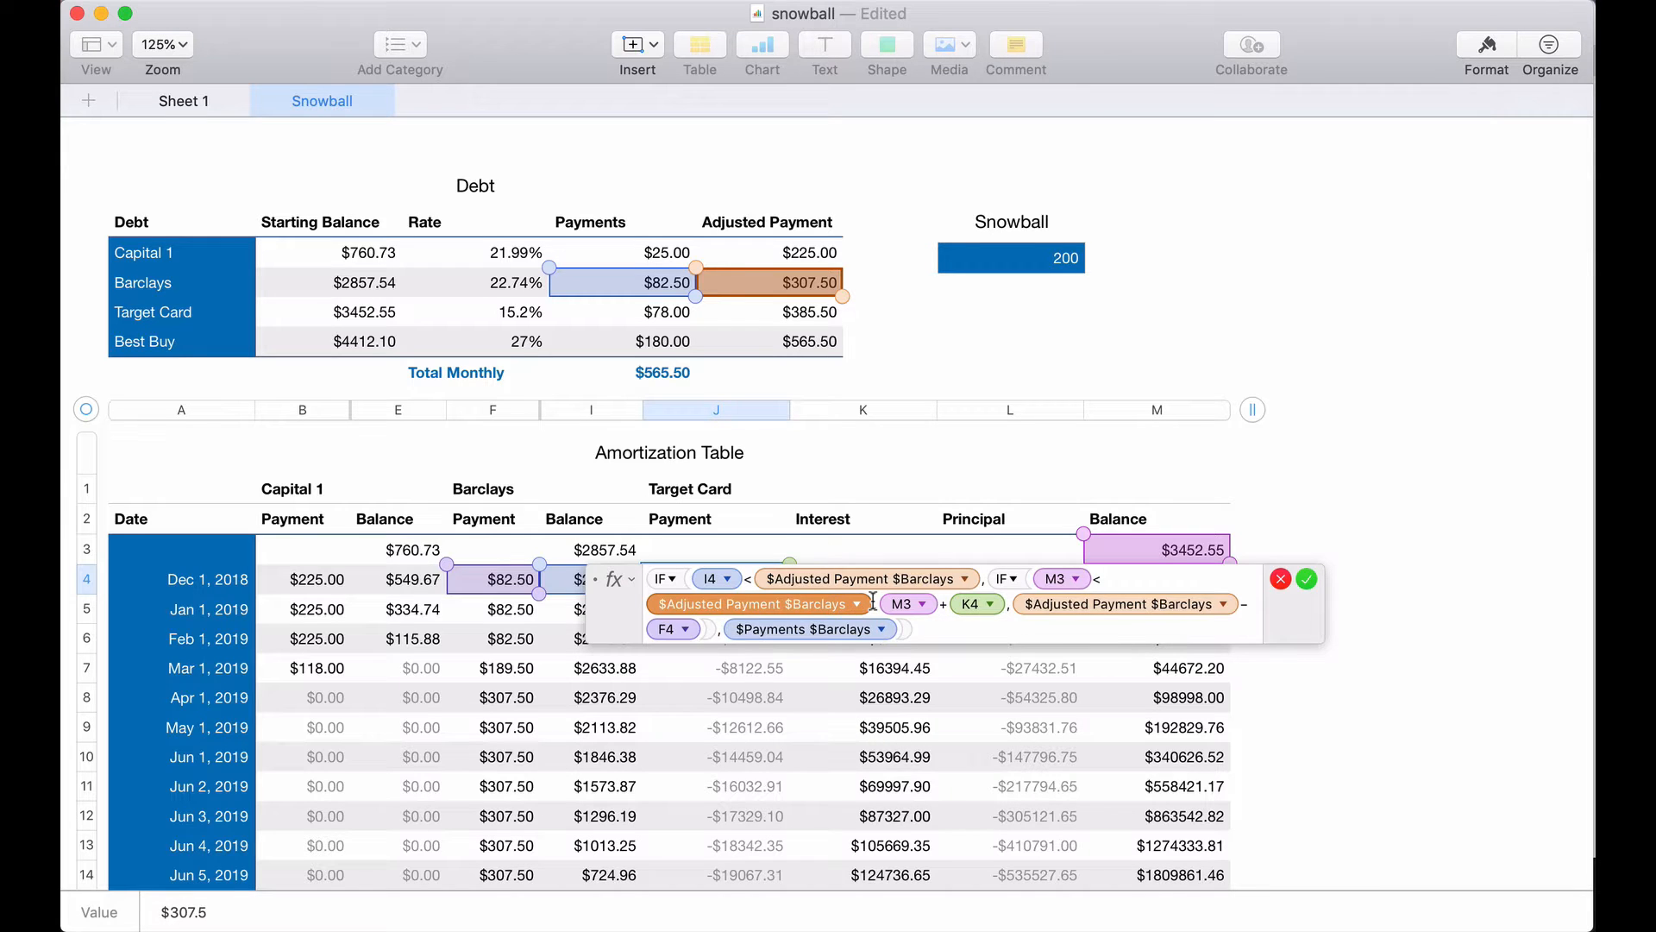
{"action": "key", "text": "BackSpace"}
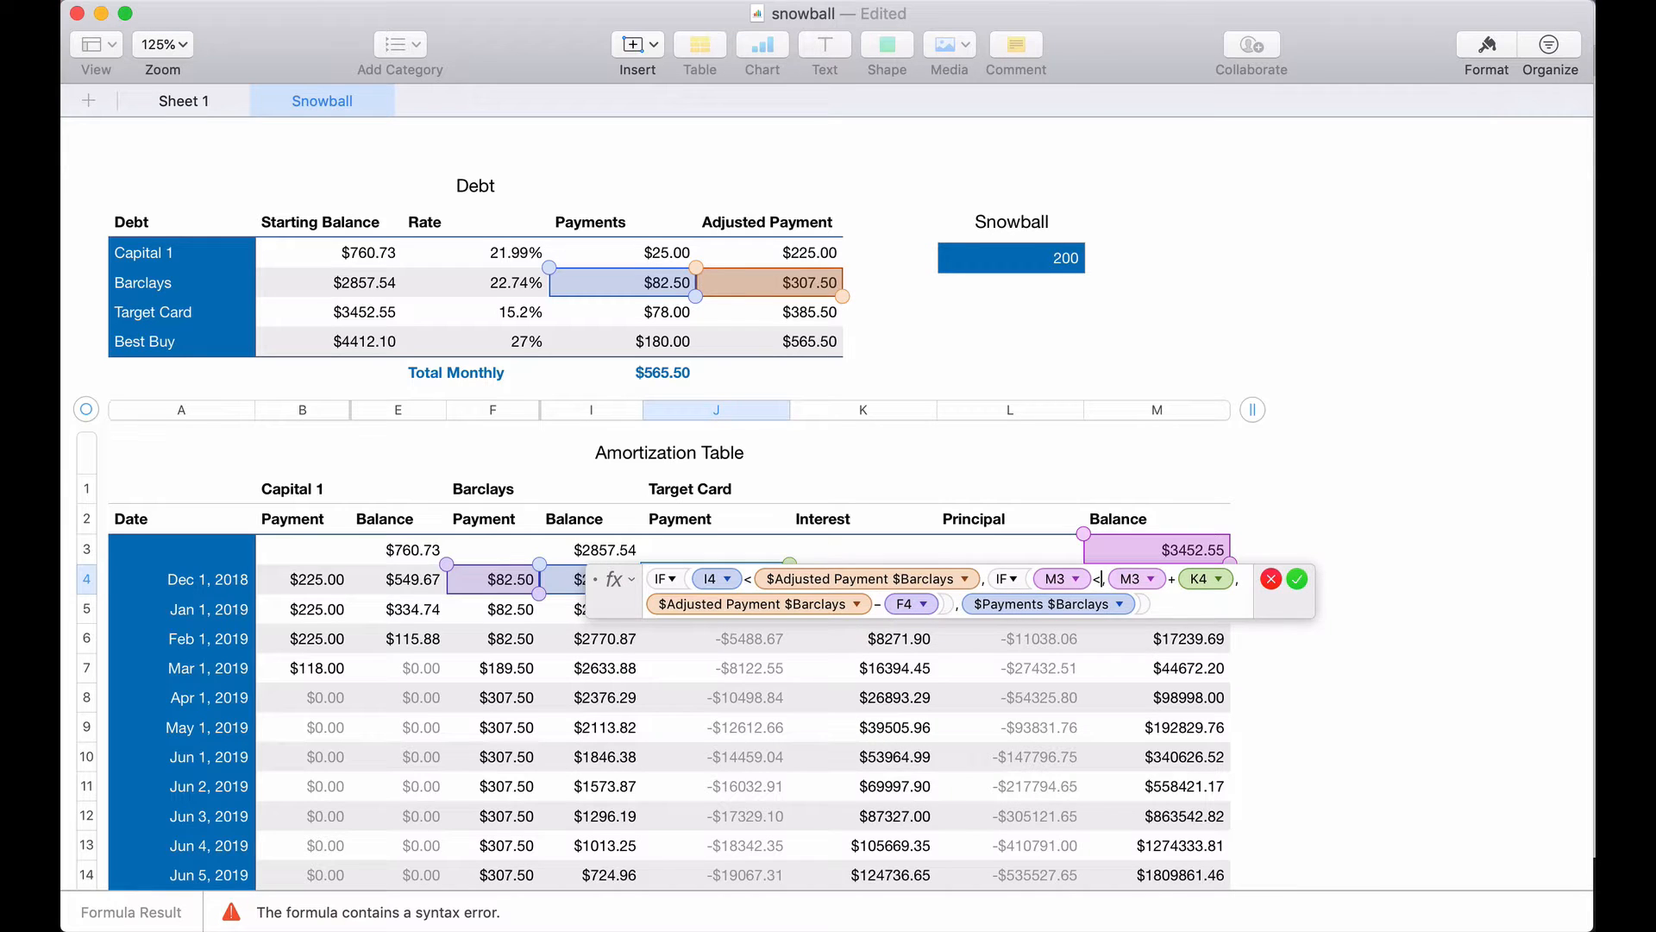
{"action": "left_click", "coordinate": [757, 314]}
{"action": "left_click", "coordinate": [859, 604]}
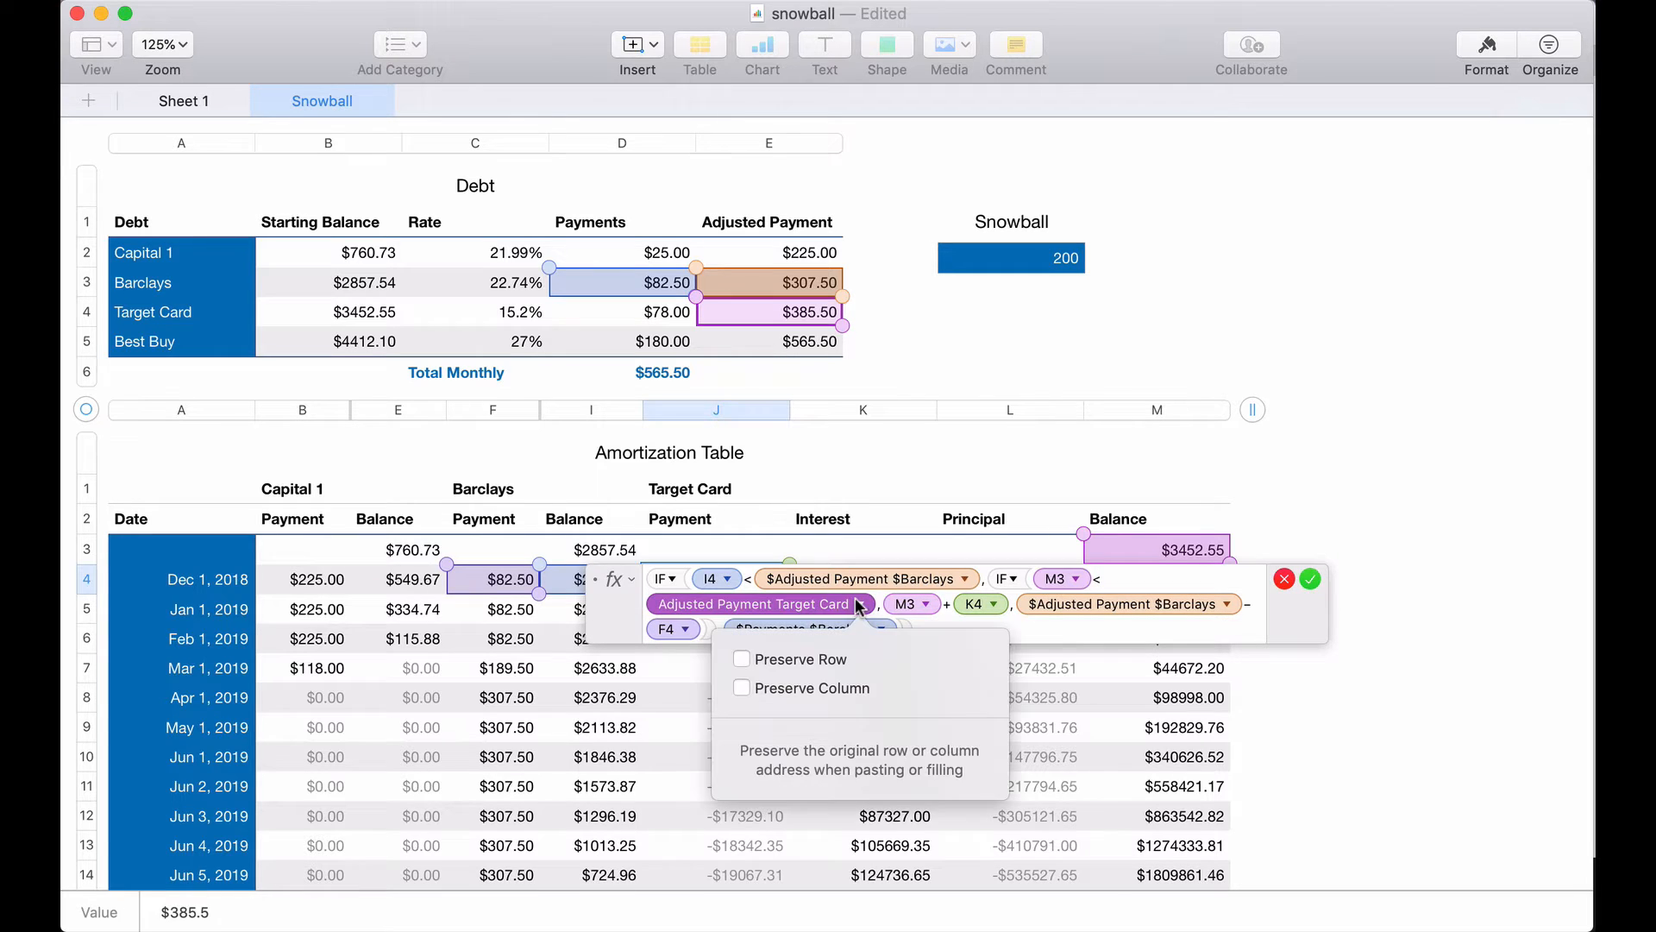
{"action": "left_click", "coordinate": [756, 659]}
{"action": "left_click", "coordinate": [747, 689]}
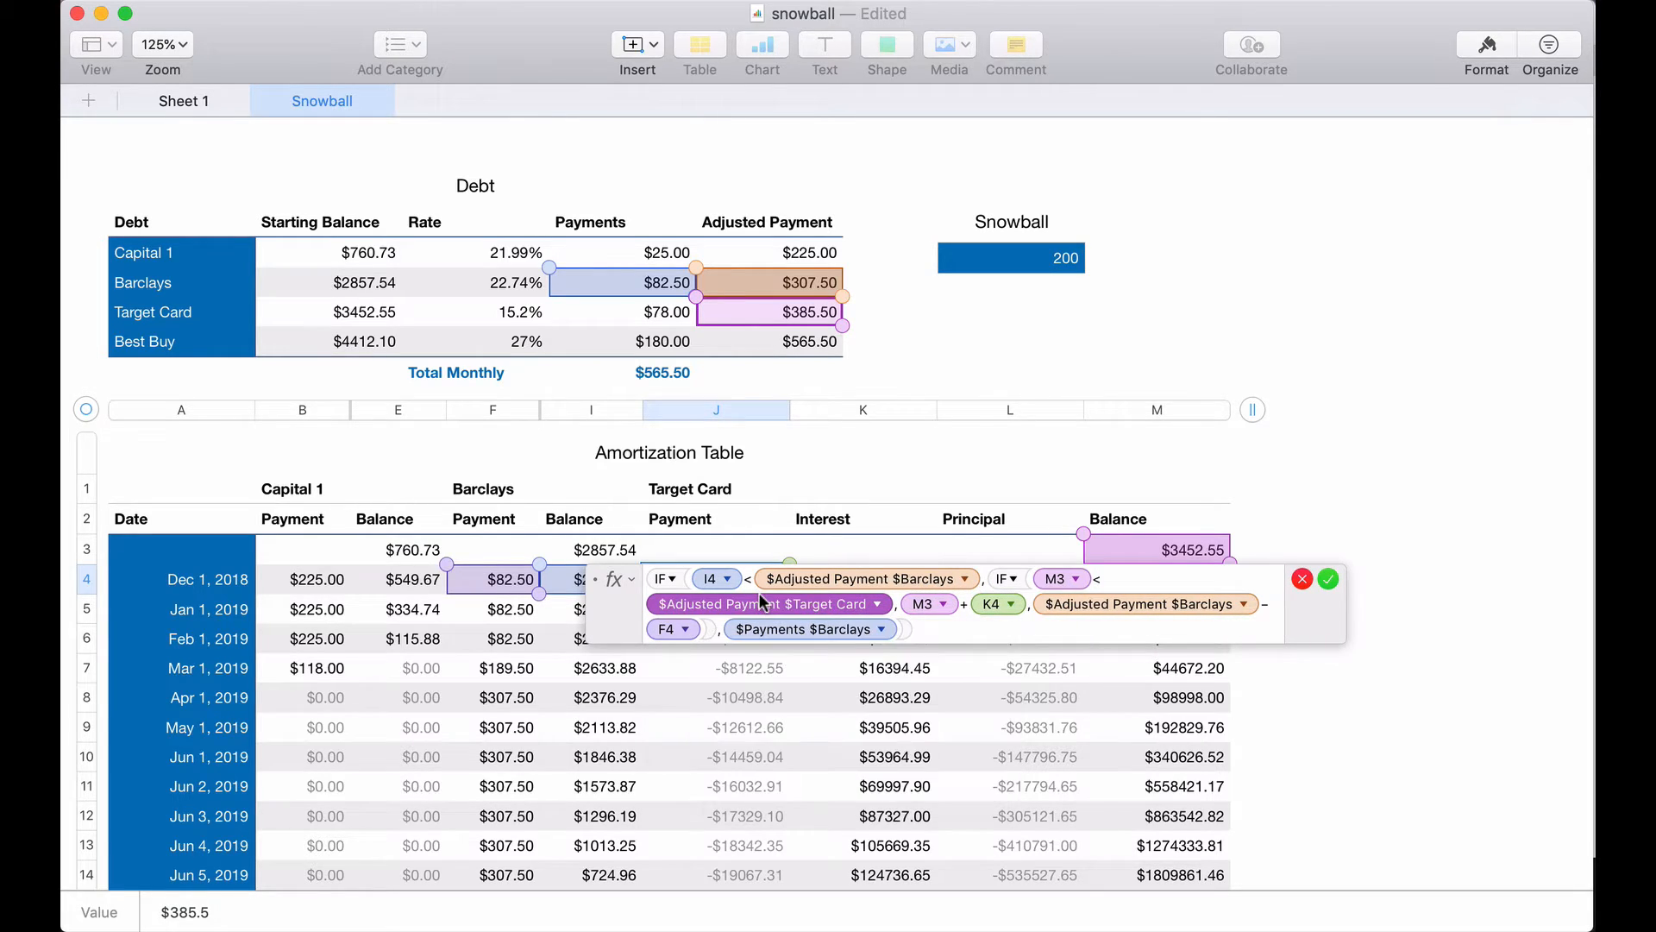
{"action": "left_click", "coordinate": [1091, 607]}
{"action": "key", "text": "super+v"}
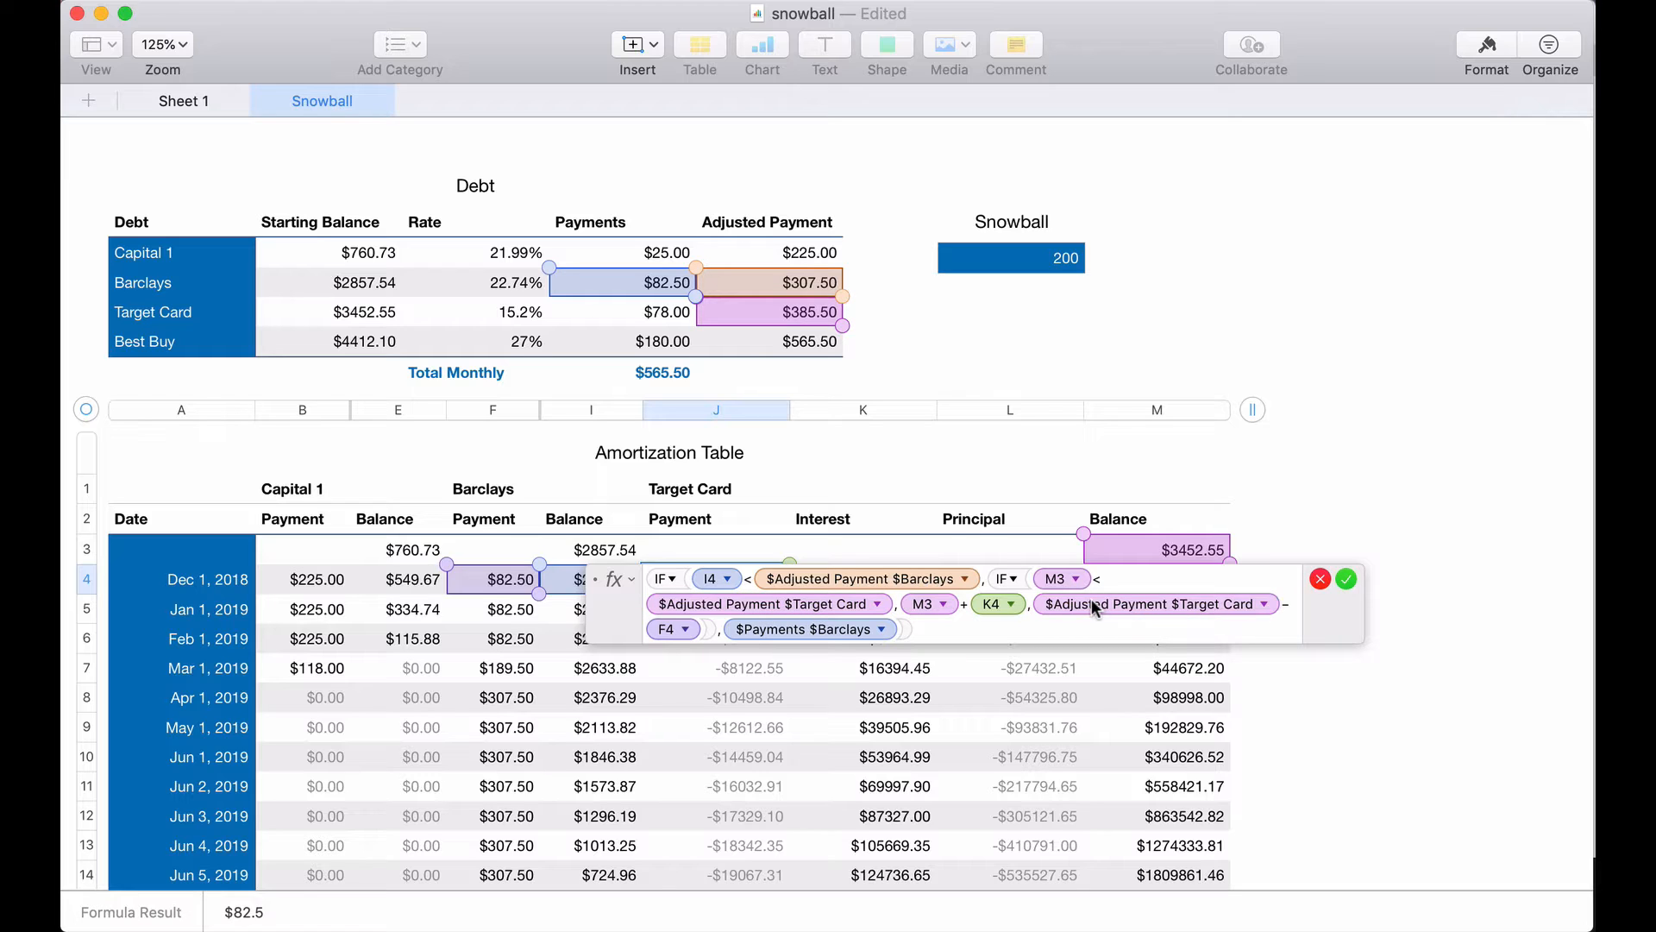
- In J4's outer IF, replace Barclays' Payments as the if-false value with Target Card's Payments, preserving its row and column
{"action": "left_click", "coordinate": [897, 631]}
{"action": "key", "text": "BackSpace"}
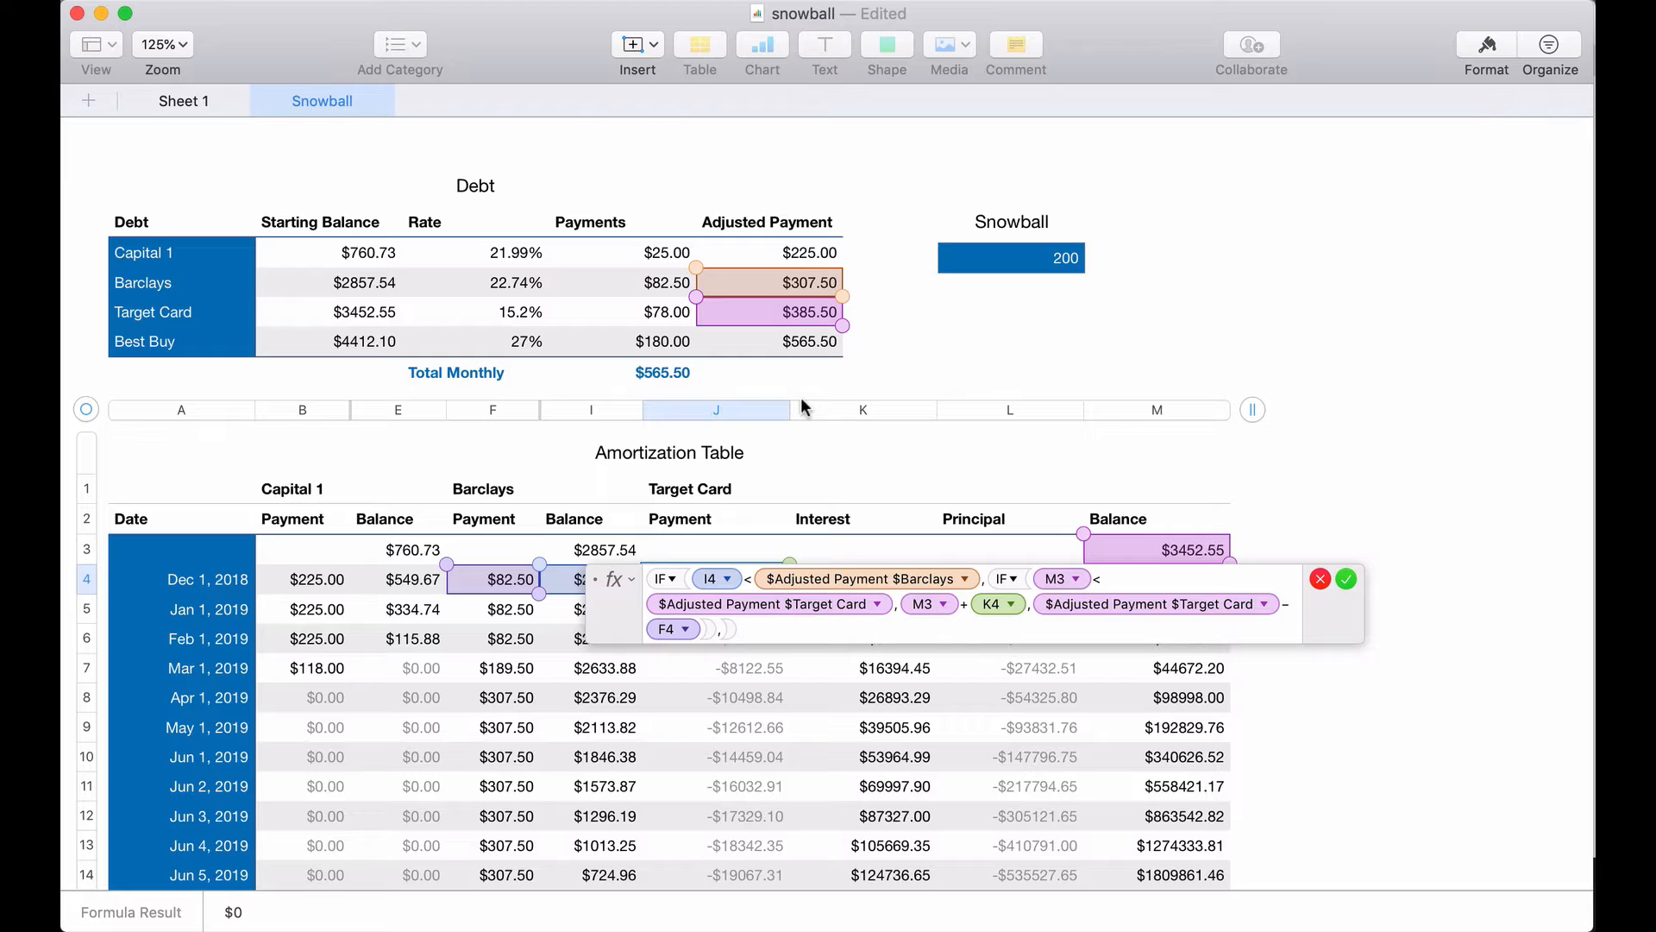
{"action": "left_click", "coordinate": [660, 314]}
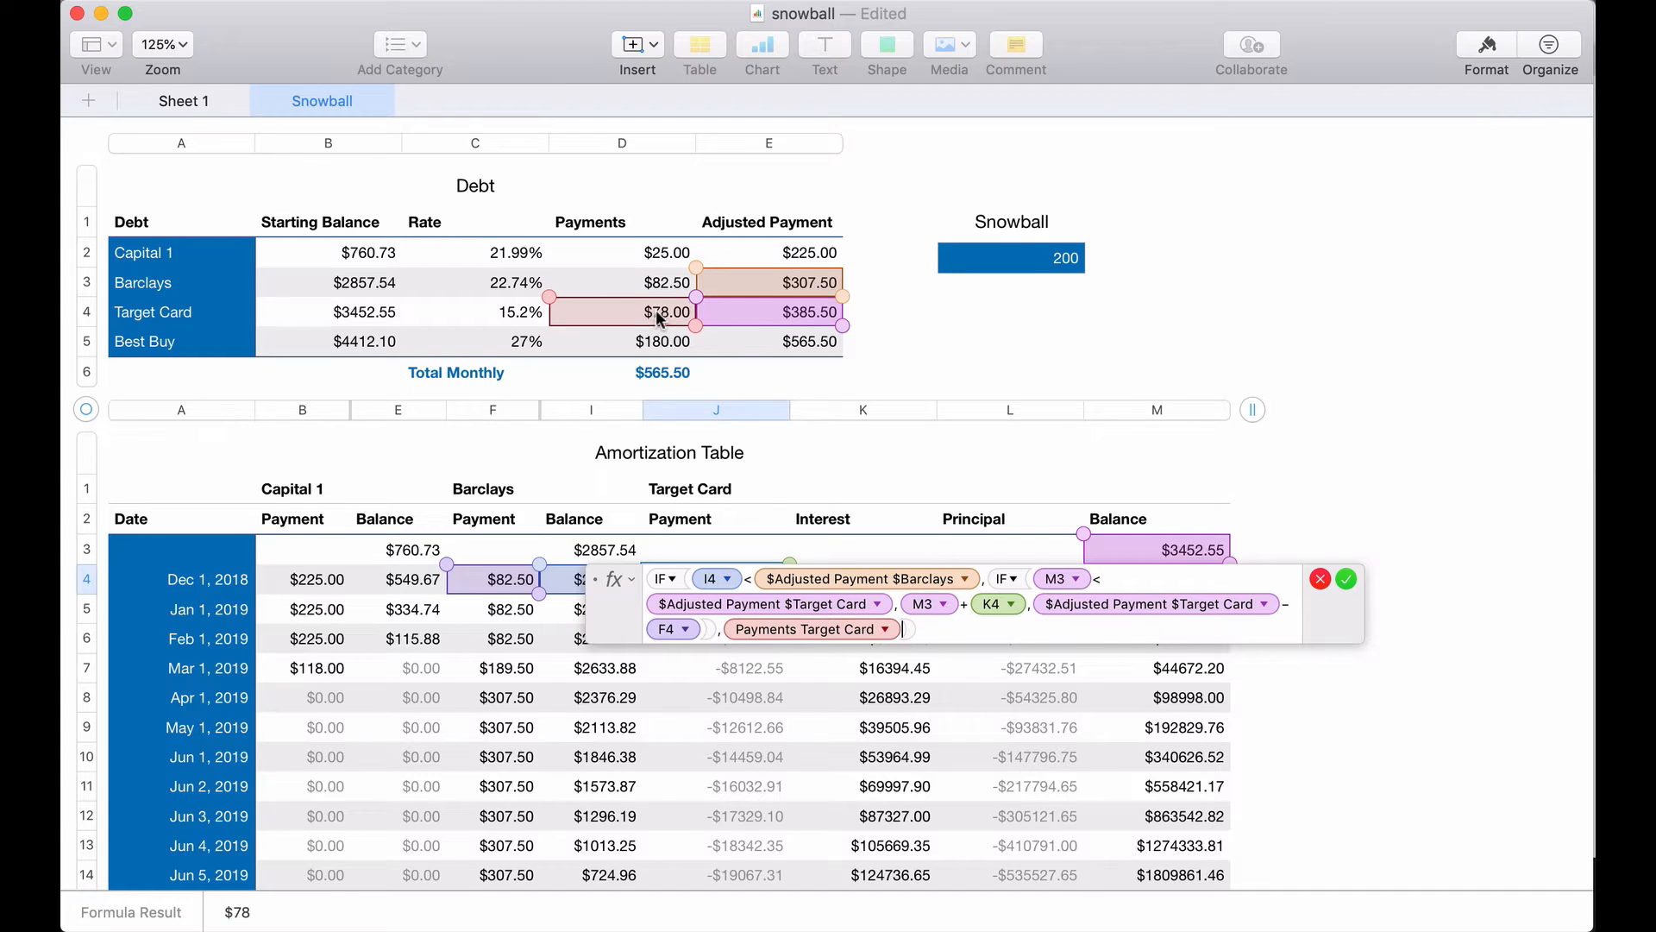
{"action": "left_click", "coordinate": [887, 629]}
{"action": "left_click", "coordinate": [765, 684]}
{"action": "left_click", "coordinate": [765, 712]}
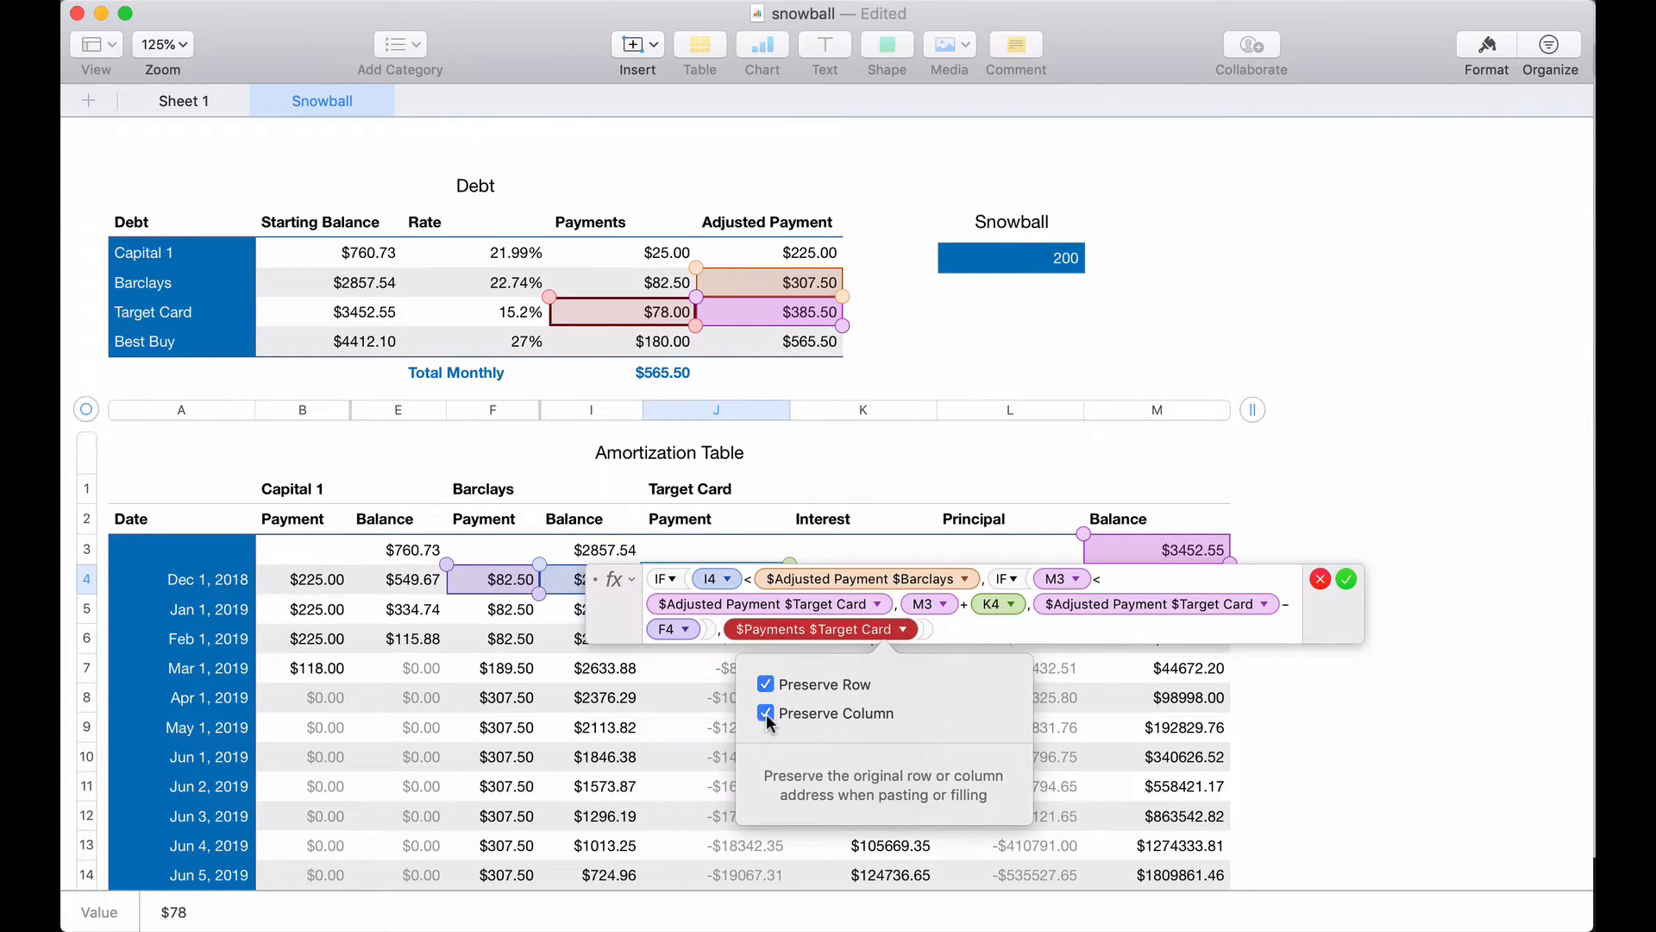
- Turn off row and column preservation for J4's Target Card Payments reference and accept the formula
{"action": "left_click", "coordinate": [956, 631]}
{"action": "left_click", "coordinate": [957, 631]}
{"action": "left_click", "coordinate": [889, 631]}
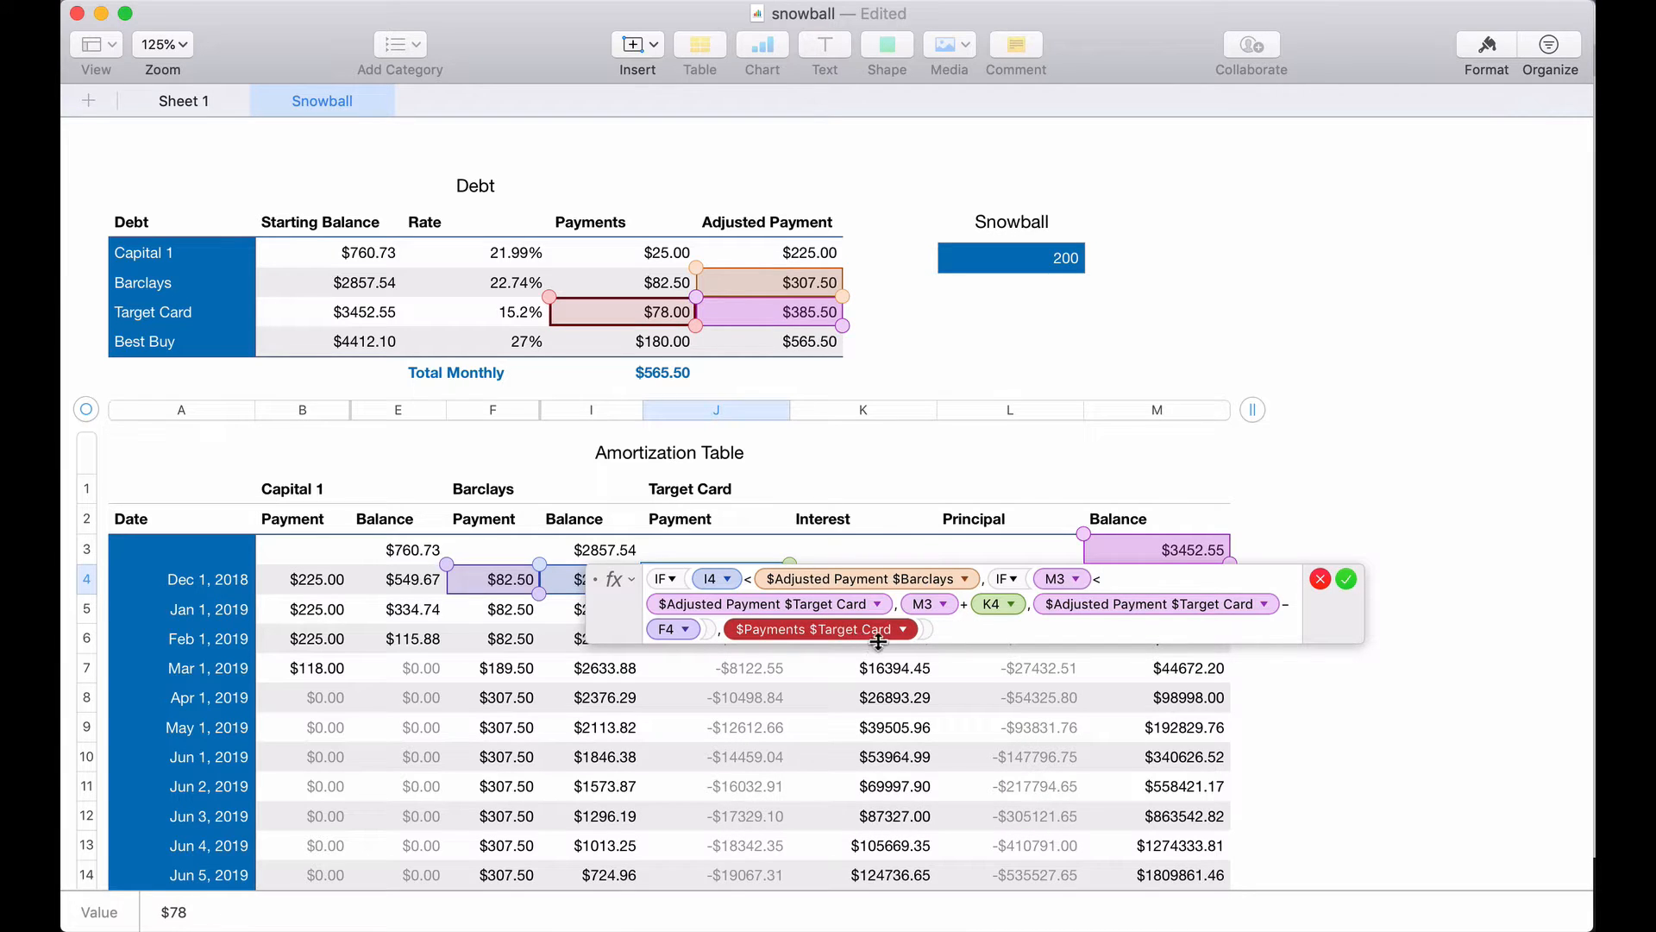
{"action": "left_click", "coordinate": [899, 633]}
{"action": "left_click", "coordinate": [784, 684]}
{"action": "left_click", "coordinate": [783, 713]}
{"action": "left_click", "coordinate": [947, 631]}
{"action": "left_click", "coordinate": [948, 631]}
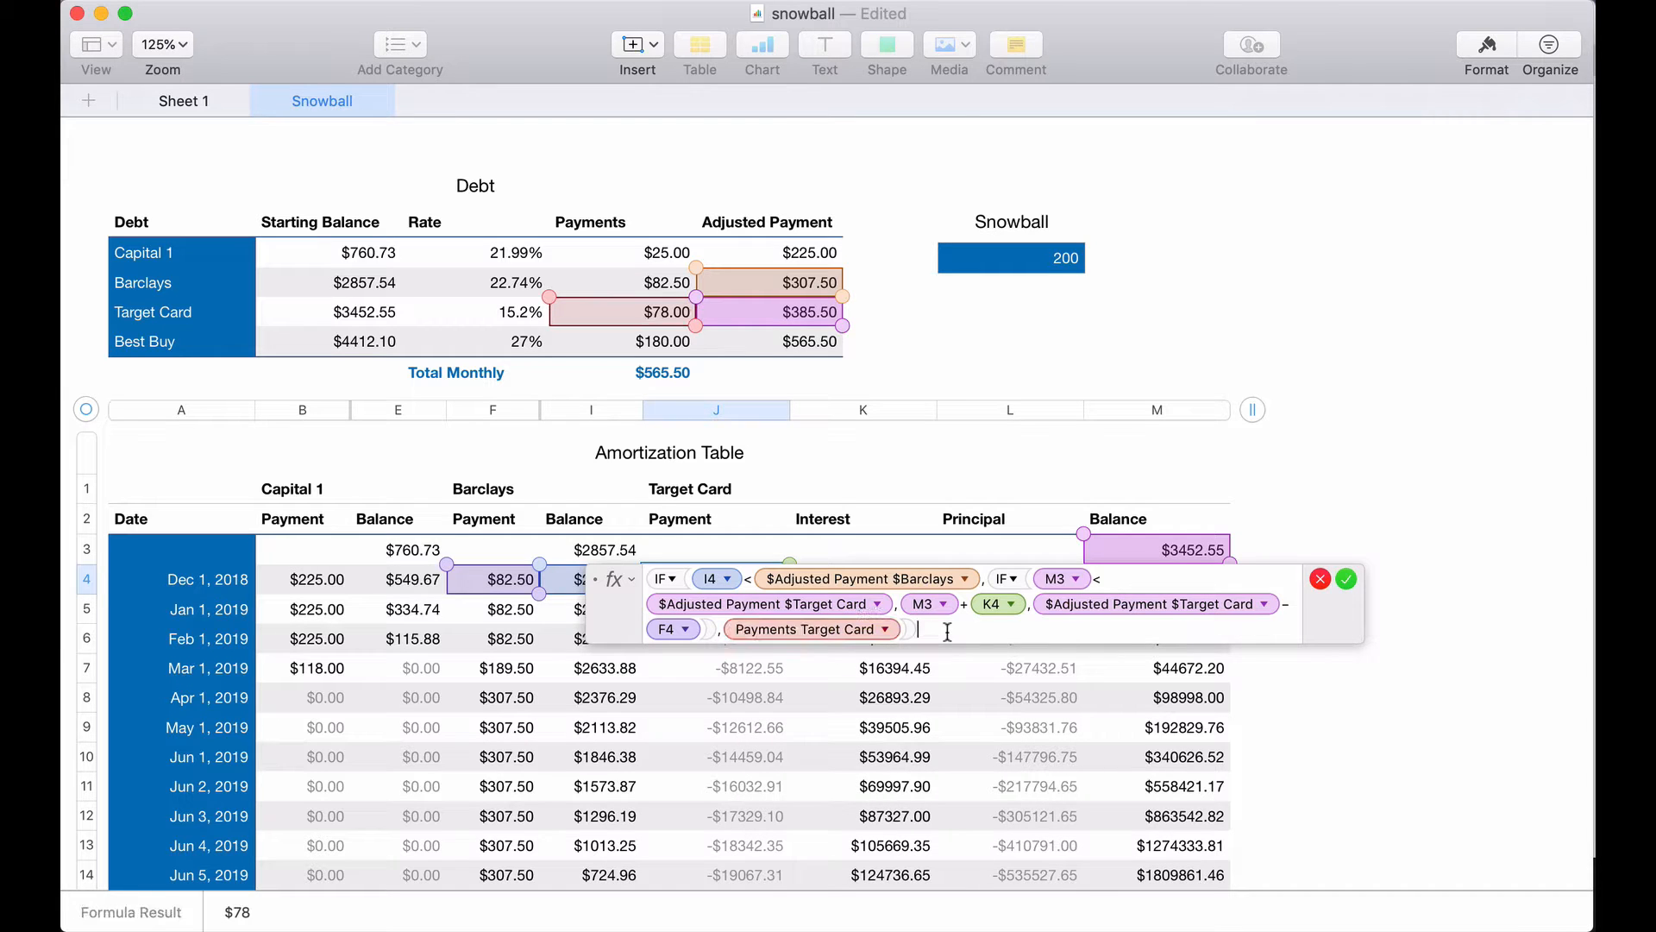
{"action": "key", "text": "Return"}
{"action": "scroll", "coordinate": [946, 634], "scroll_direction": "down", "scroll_amount": 5}
{"action": "scroll", "coordinate": [945, 630], "scroll_direction": "up", "scroll_amount": 3}
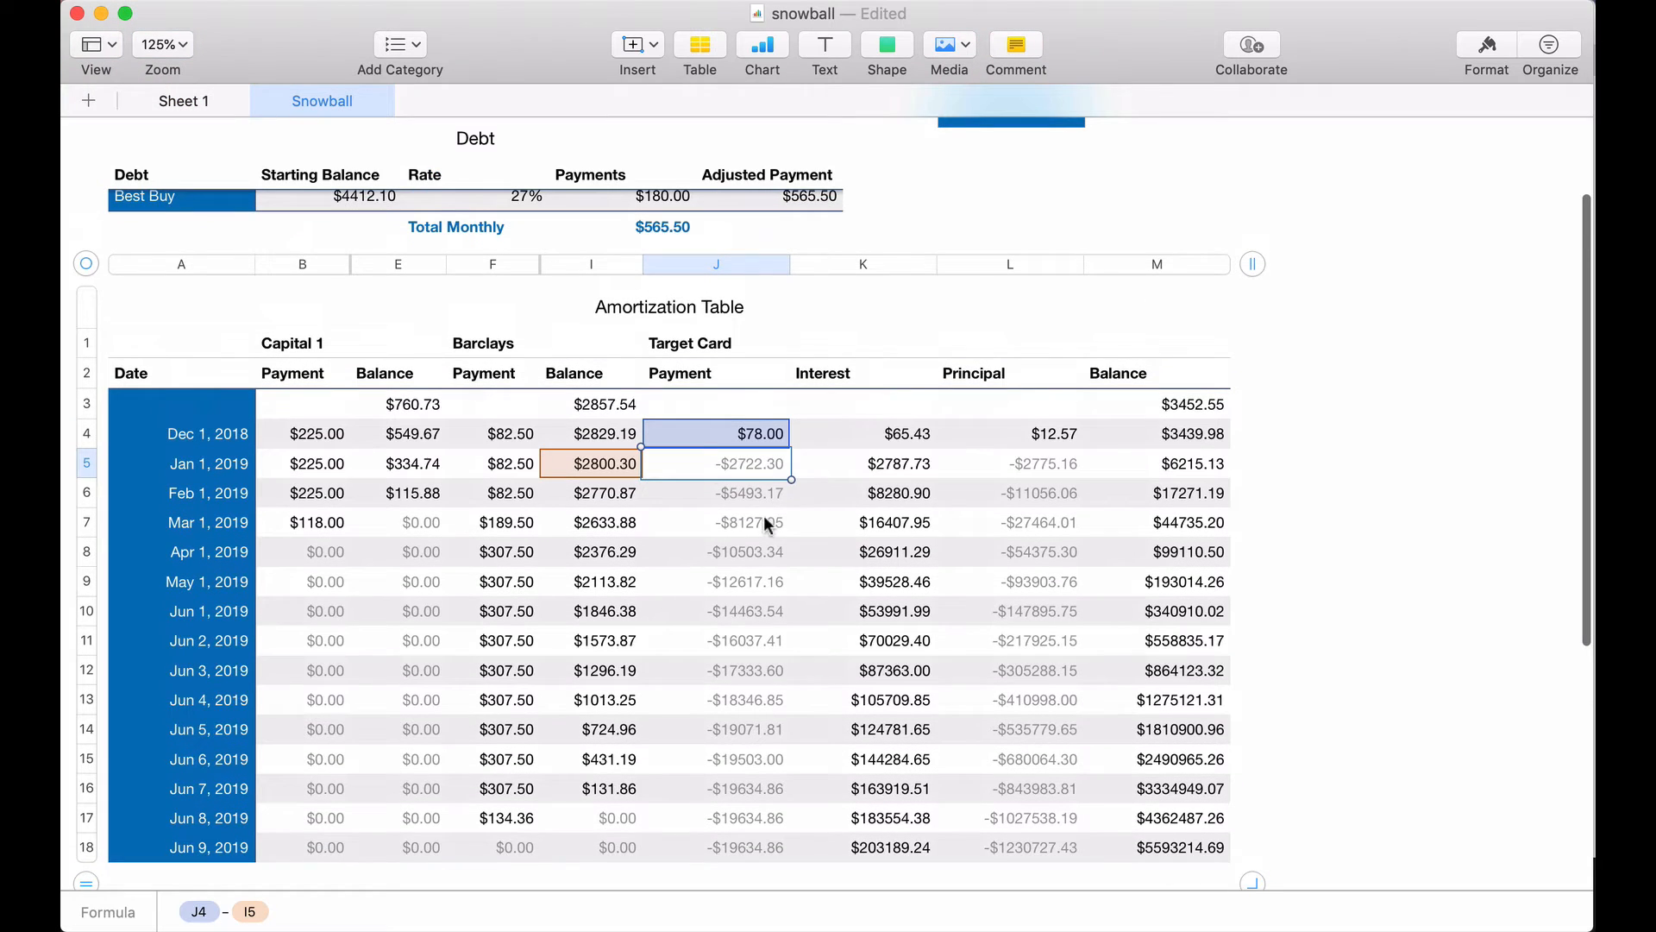
{"action": "double_click", "coordinate": [752, 464]}
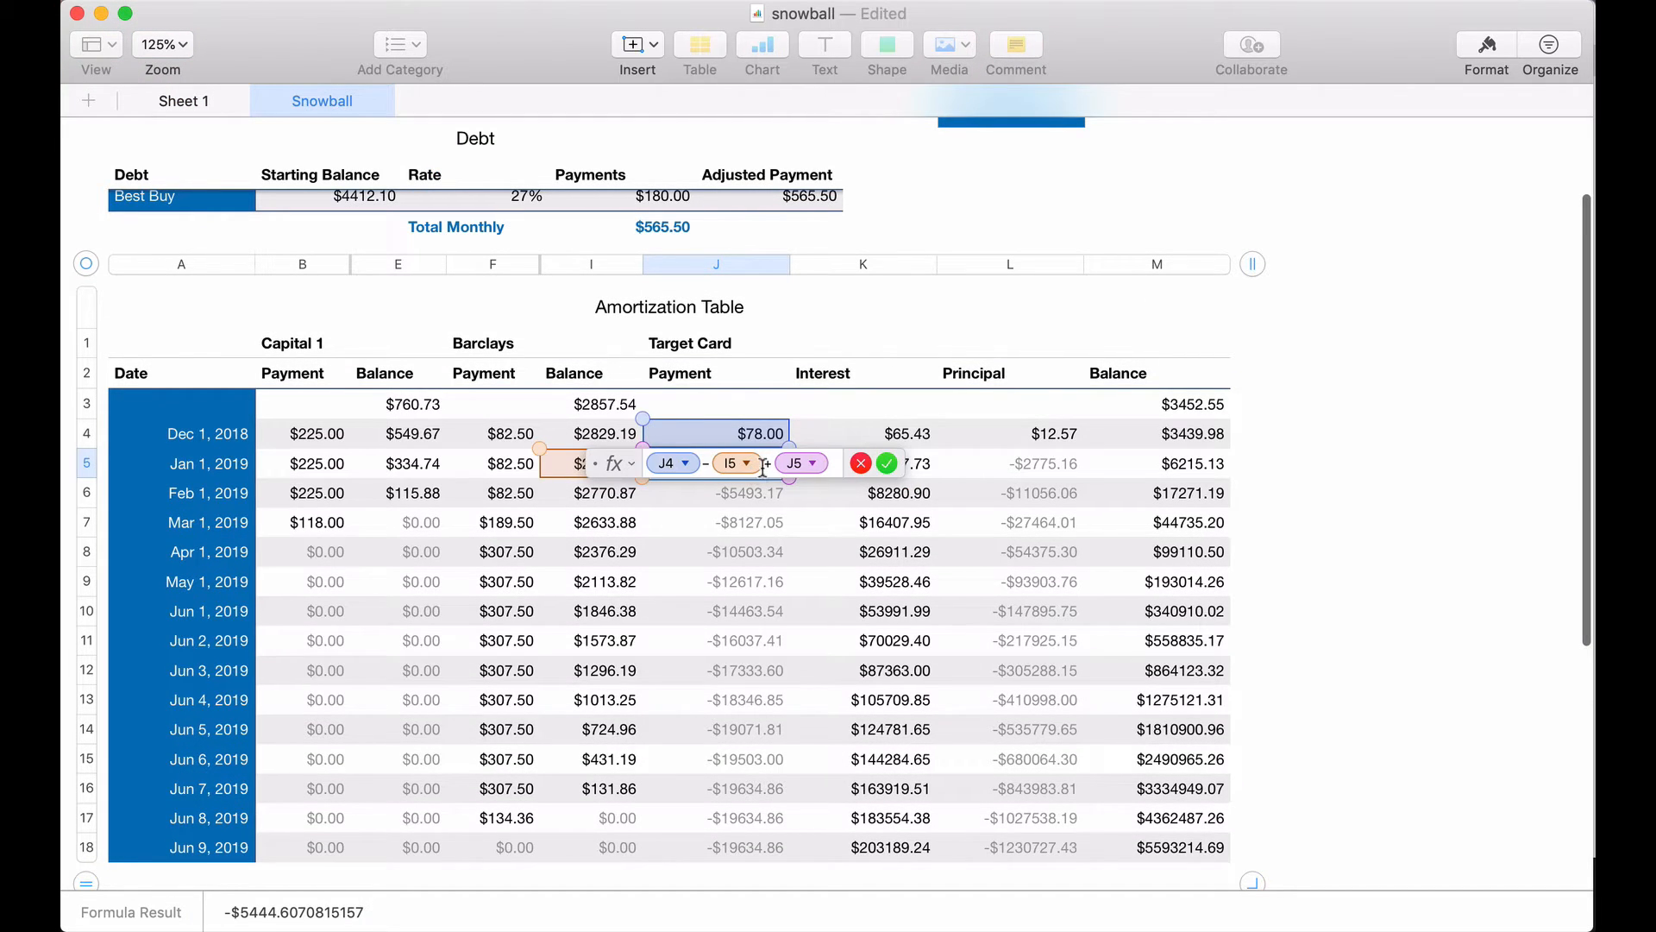
{"action": "left_click", "coordinate": [775, 527]}
{"action": "key", "text": "Escape"}
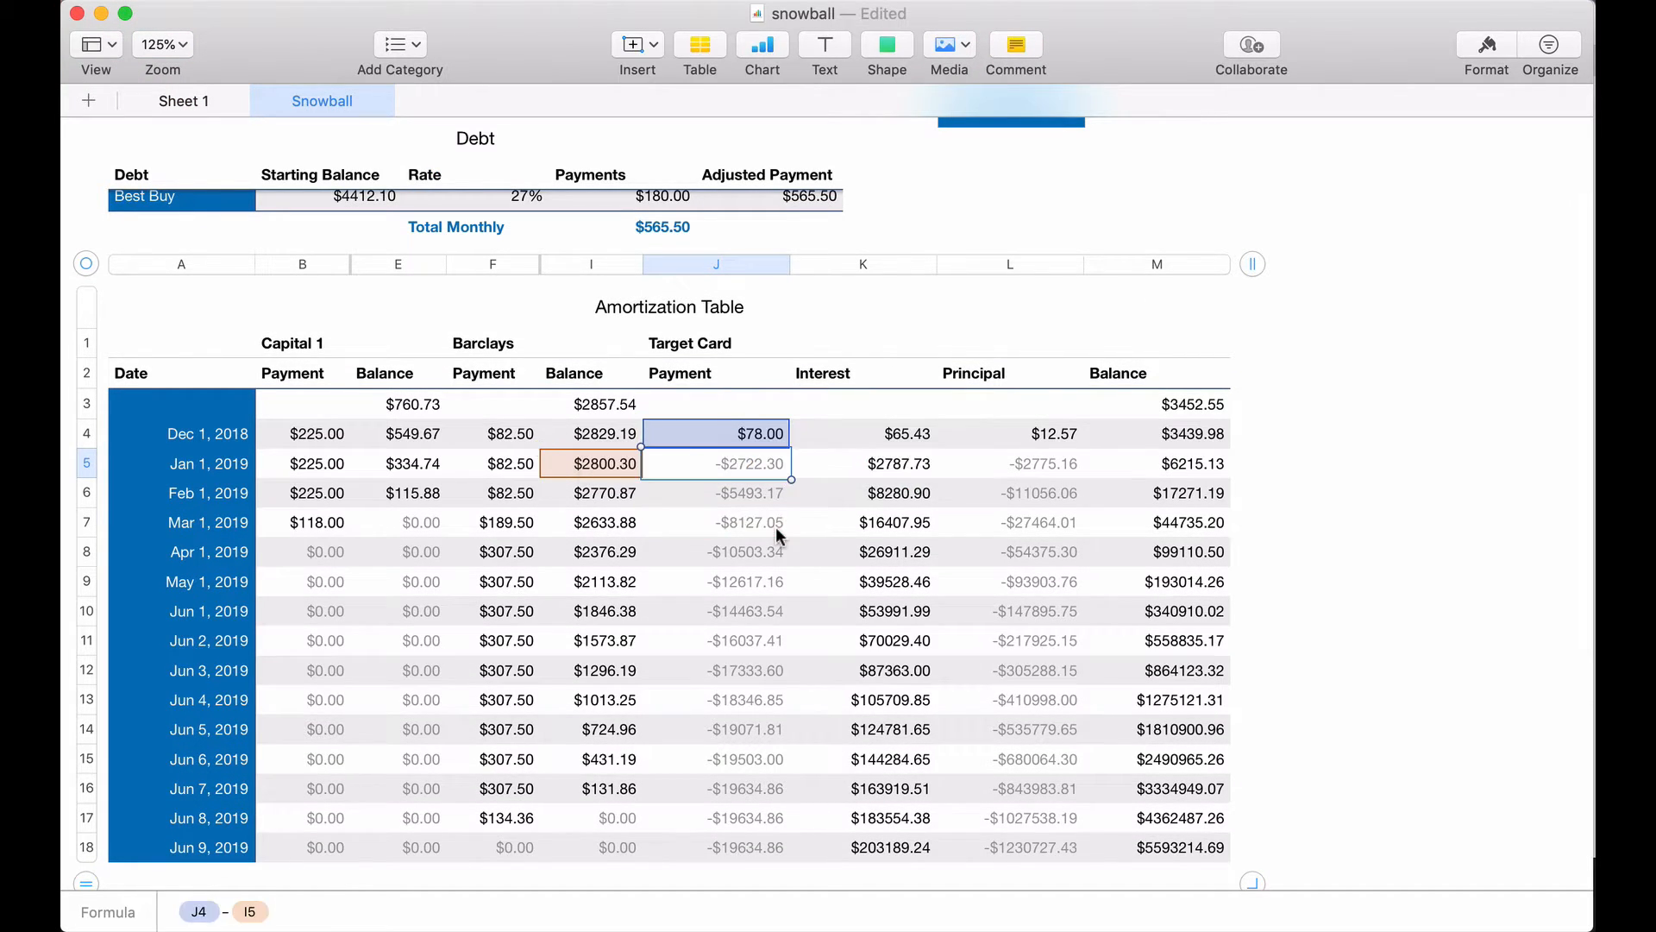
{"action": "key", "text": "Escape"}
- Turn off row and column preservation for the Barclays Adjusted Payment reference in J4's outer IF condition
{"action": "left_click", "coordinate": [754, 435]}
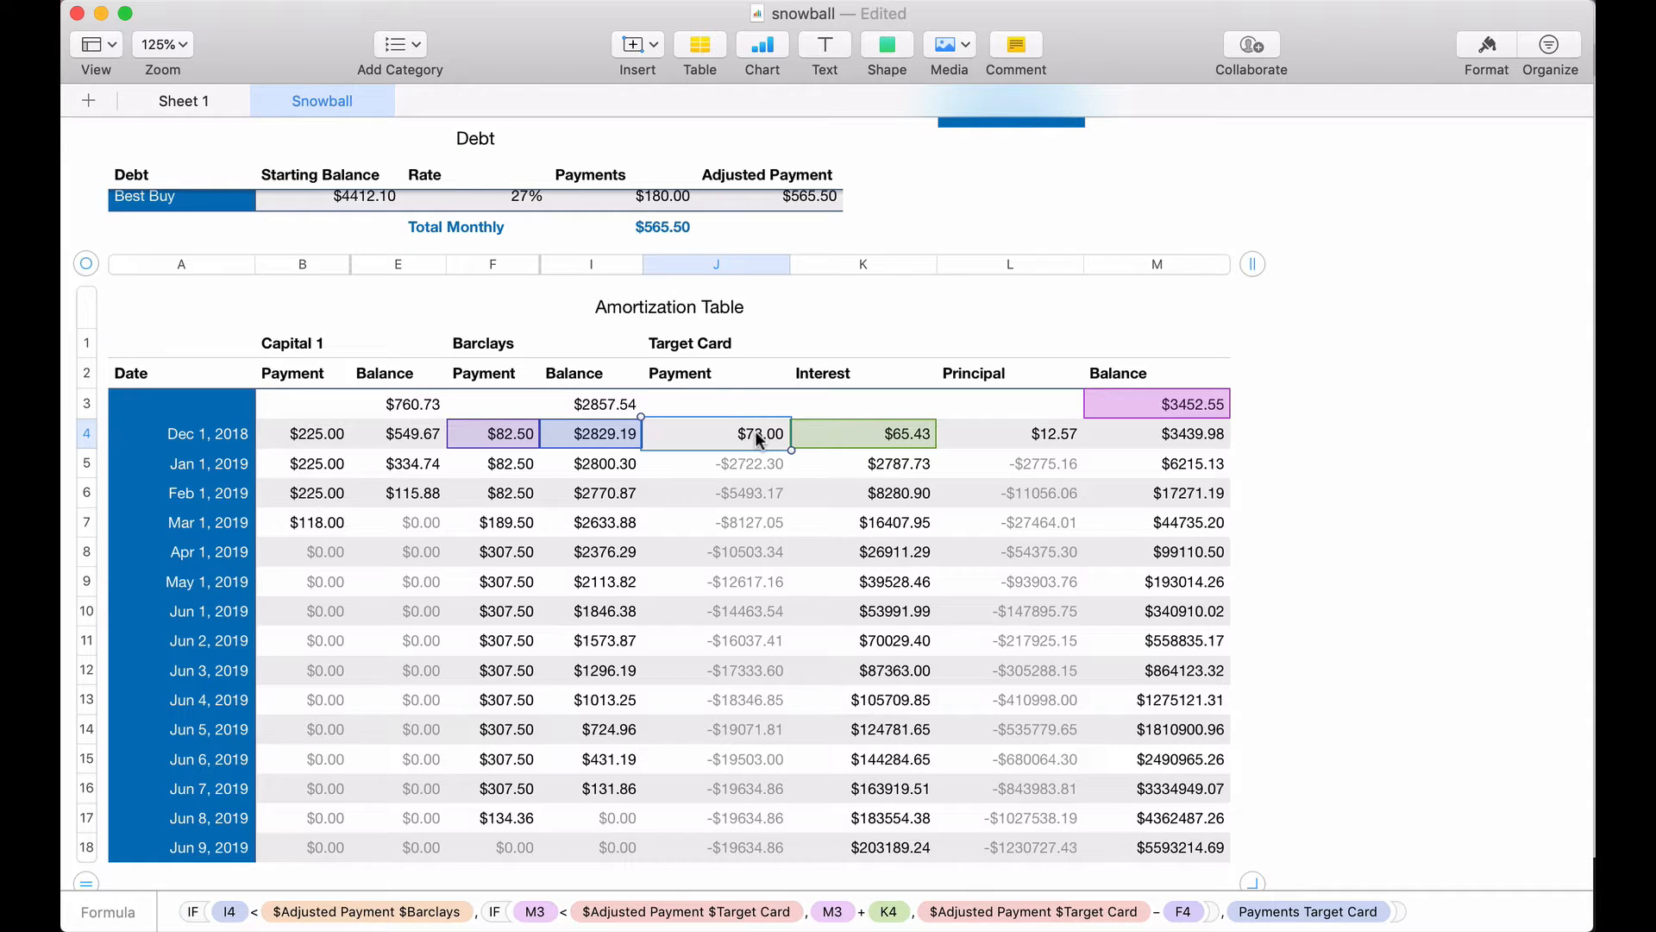
{"action": "double_click", "coordinate": [754, 432]}
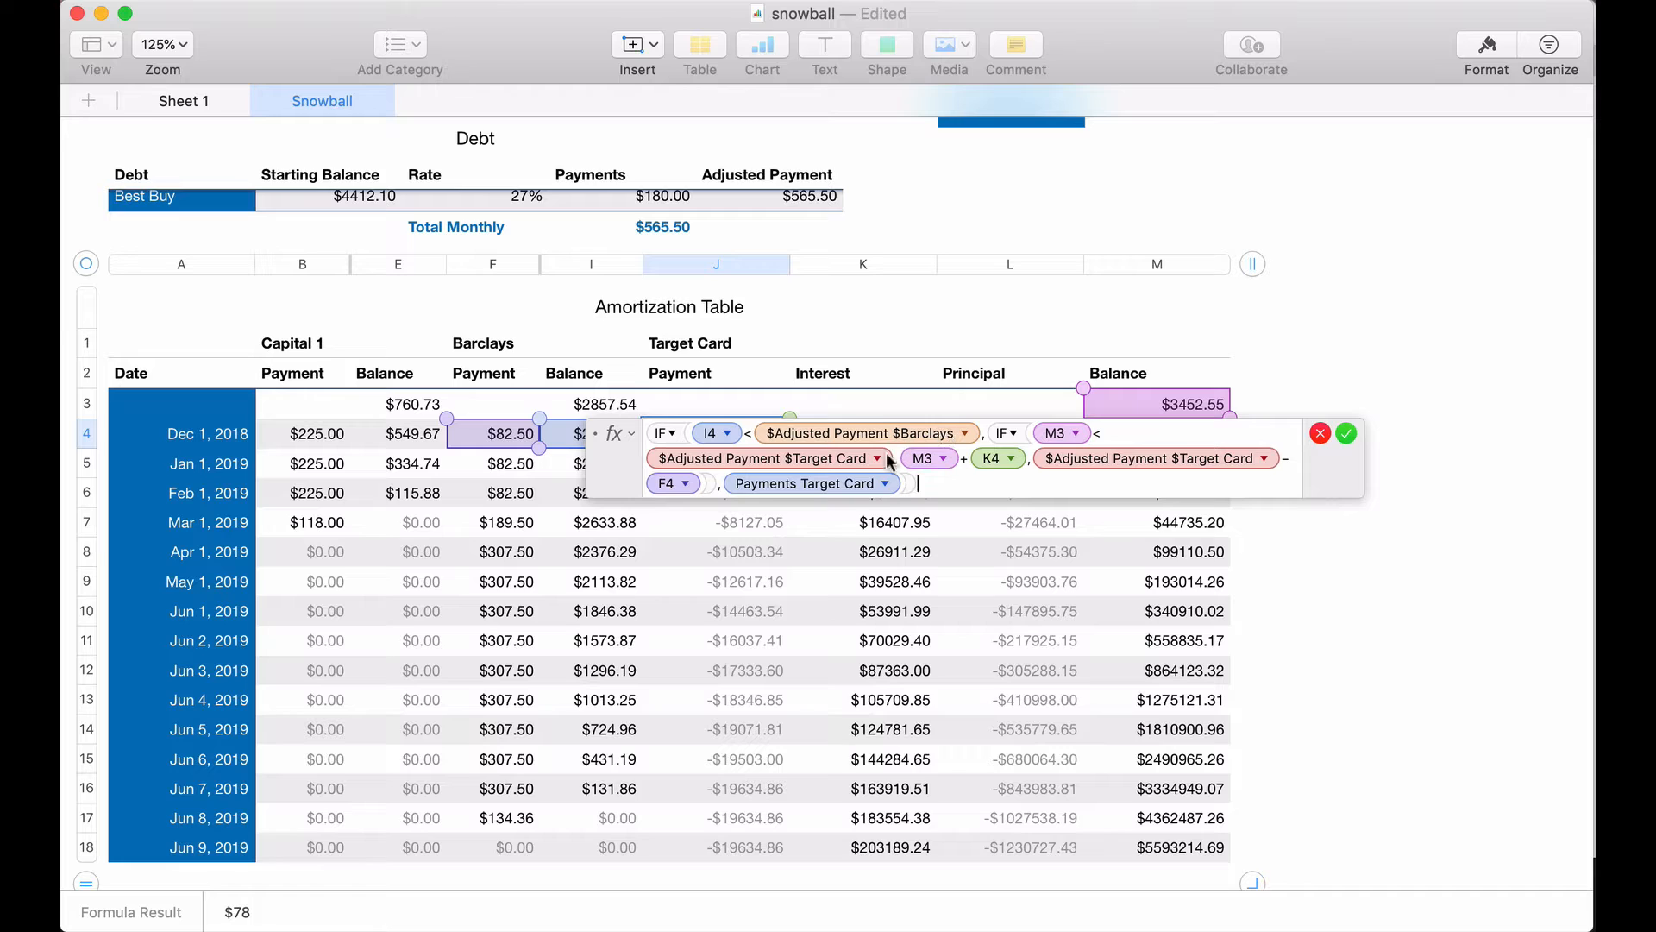
{"action": "left_click", "coordinate": [963, 433]}
{"action": "left_click", "coordinate": [845, 487]}
{"action": "left_click", "coordinate": [846, 516]}
{"action": "left_click", "coordinate": [1112, 427]}
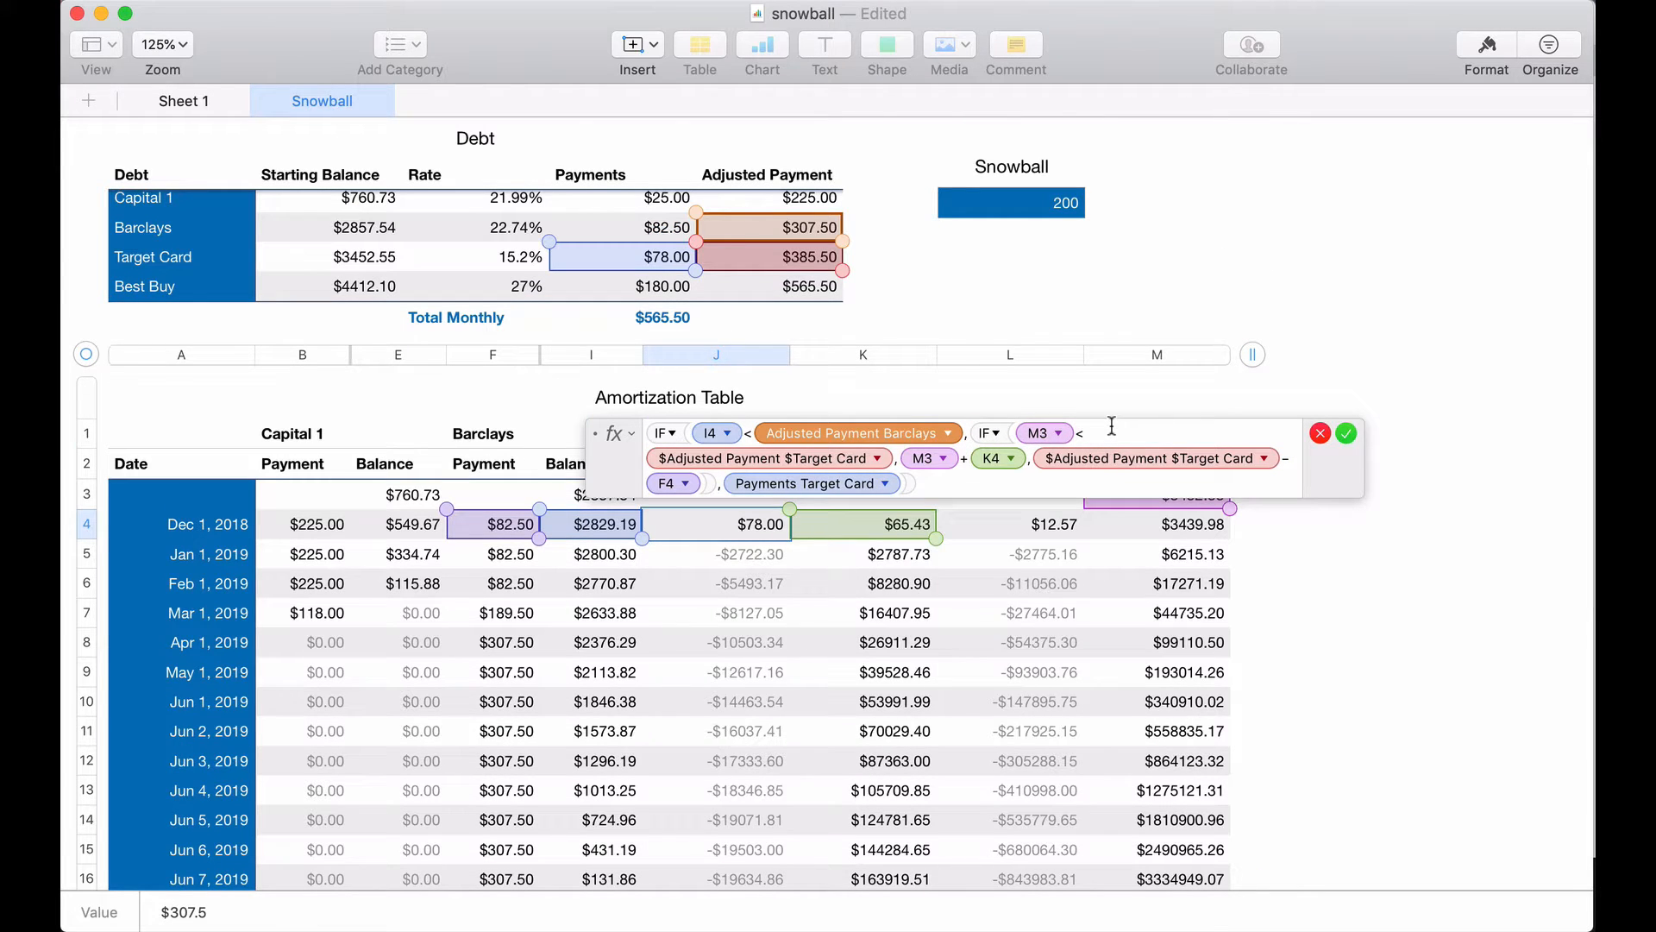
{"action": "key", "text": "Return"}
{"action": "scroll", "coordinate": [1039, 728], "scroll_direction": "down", "scroll_amount": 1}
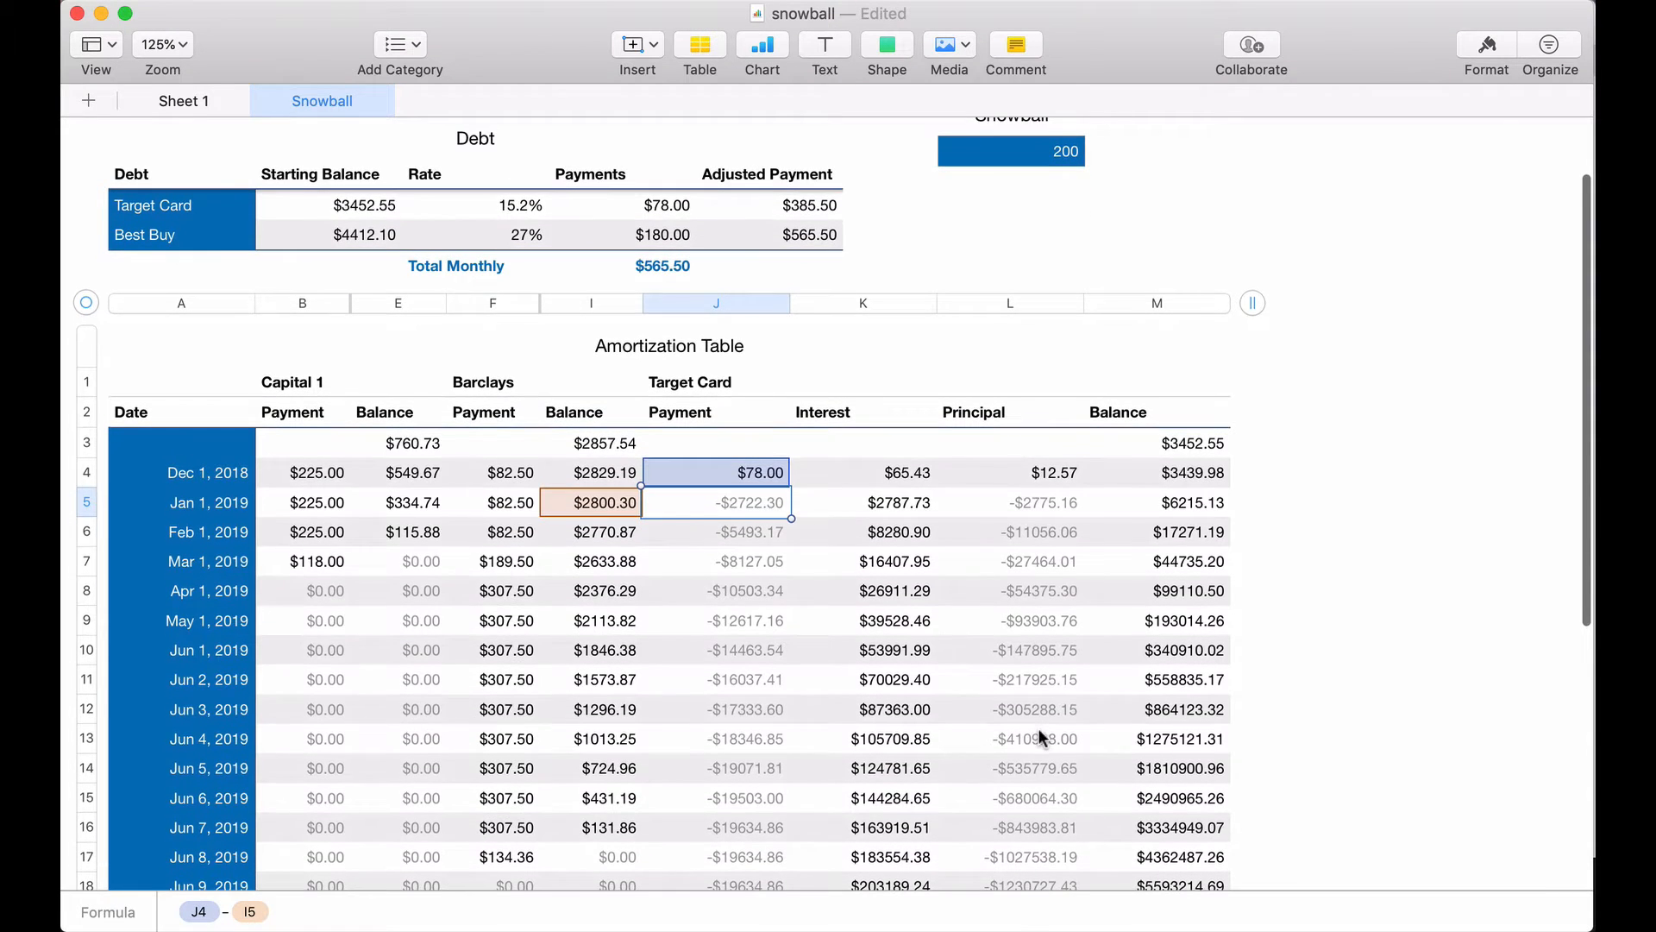
- Fill the Target Card formulas from J4:M4 down through row 18 of the Amortization Table
{"action": "left_click", "coordinate": [773, 471]}
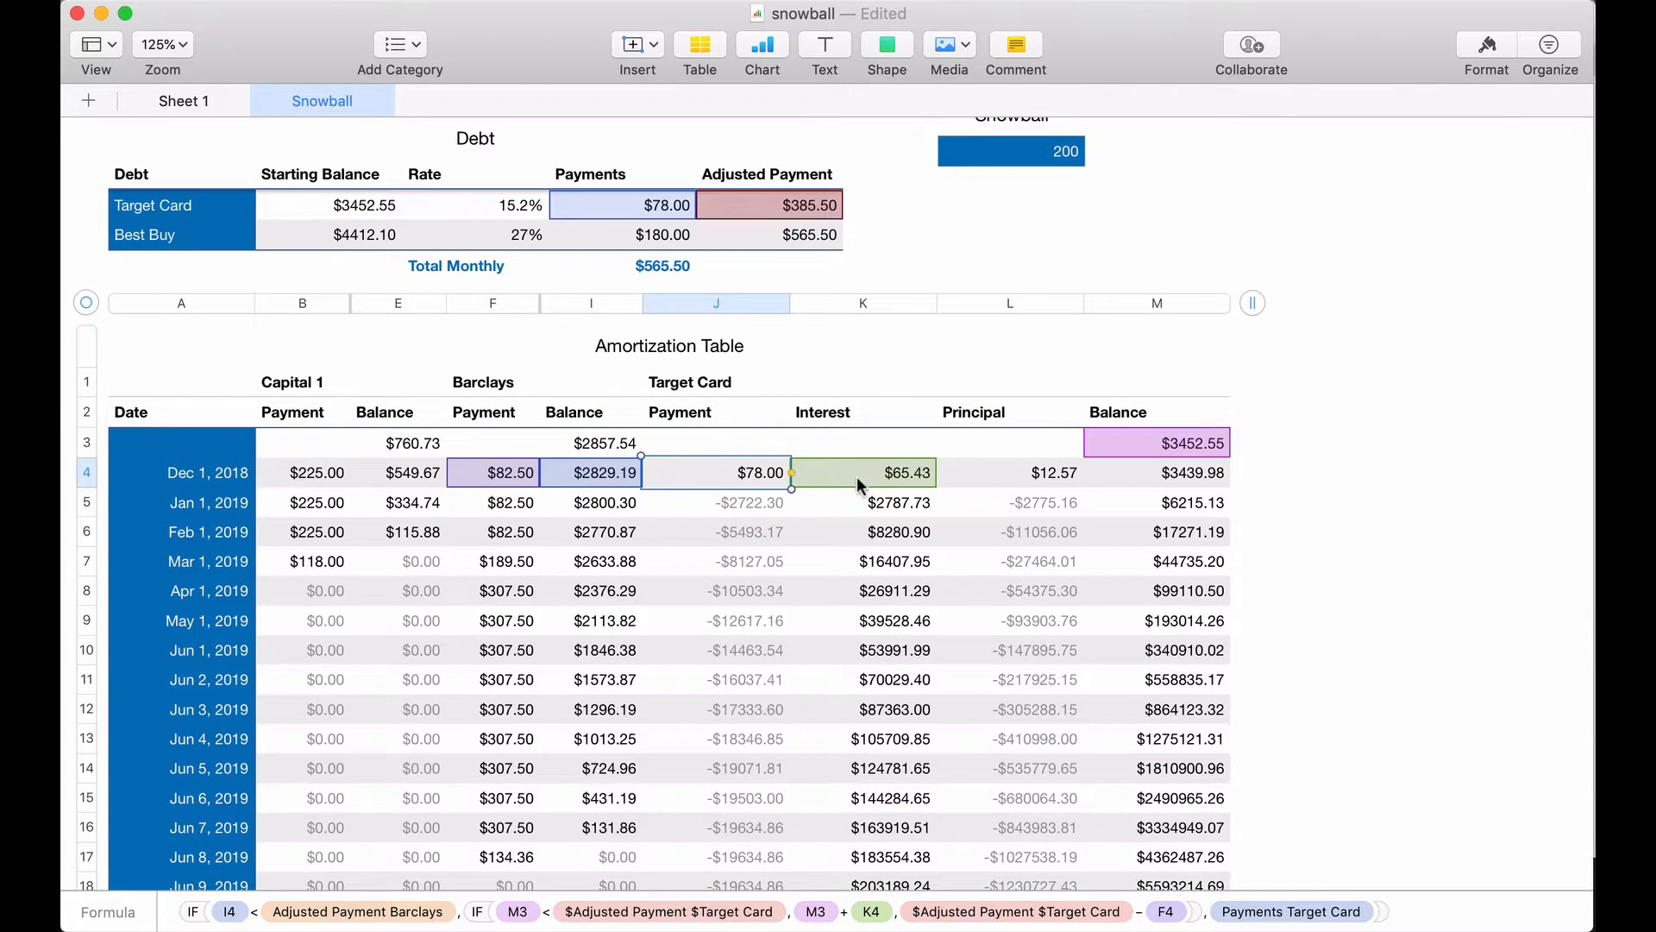
{"action": "left_click", "coordinate": [1143, 475], "text": "shift"}
{"action": "scroll", "coordinate": [1018, 502], "scroll_direction": "down", "scroll_amount": 1}
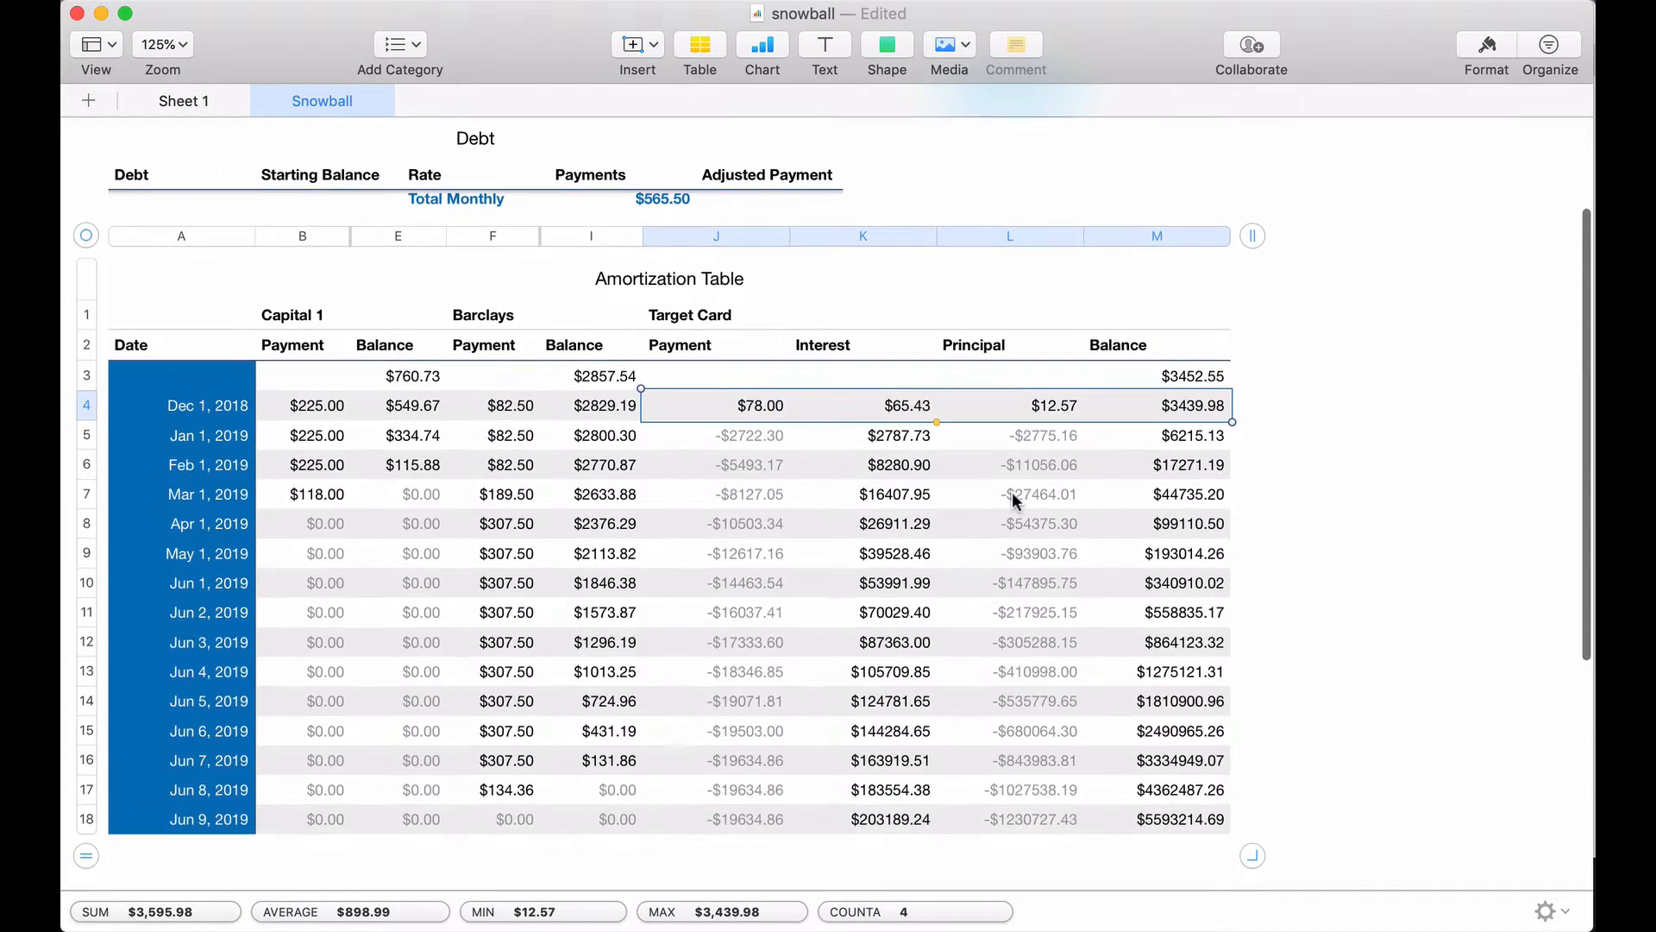
{"action": "left_click_drag", "start_coordinate": [938, 420], "coordinate": [923, 828]}
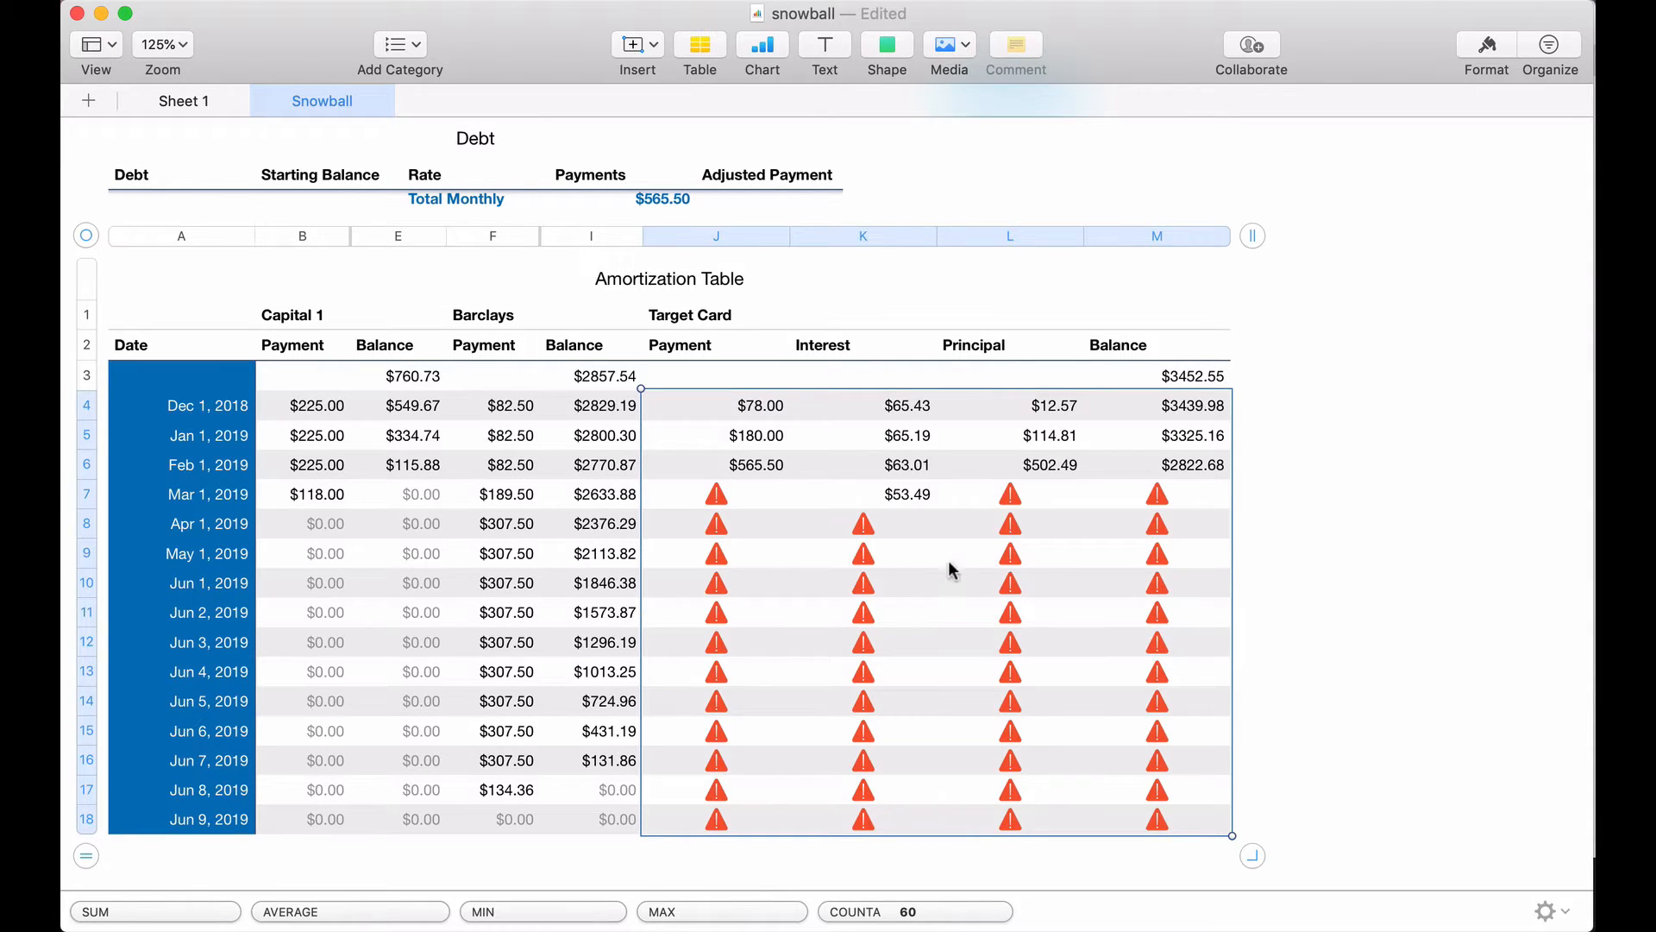
- In J4's outer IF condition, preserve the row and column of Barclays' Adjusted Payment reference
{"action": "scroll", "coordinate": [914, 555], "scroll_direction": "up", "scroll_amount": 3}
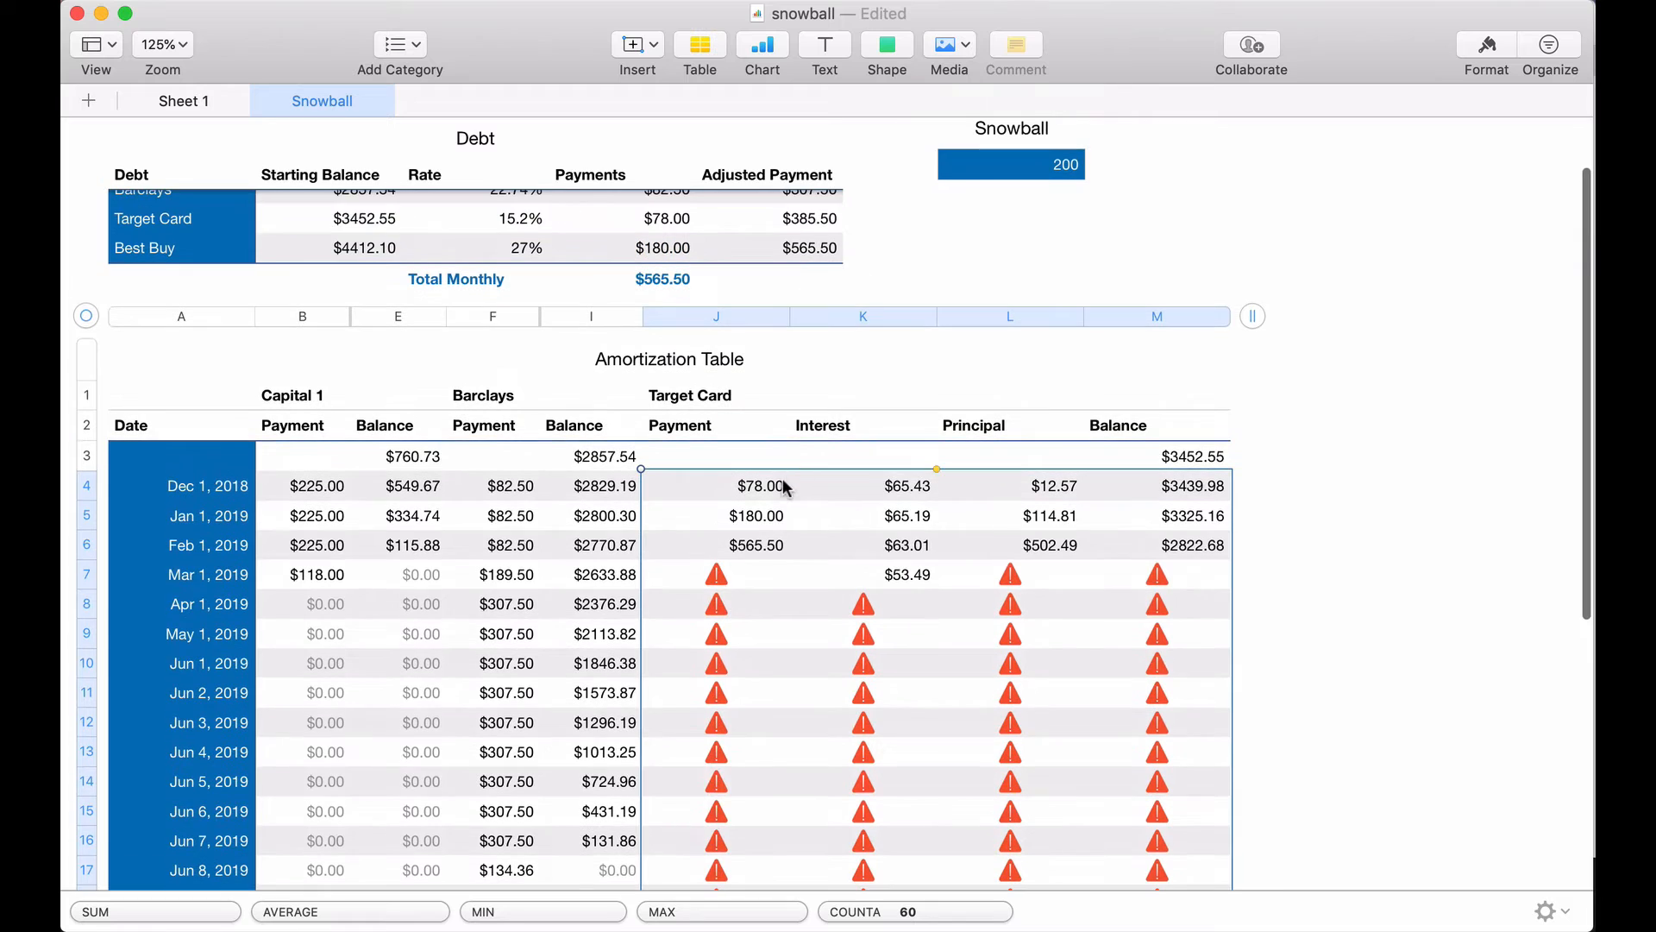
{"action": "left_click", "coordinate": [781, 485]}
{"action": "double_click", "coordinate": [782, 486]}
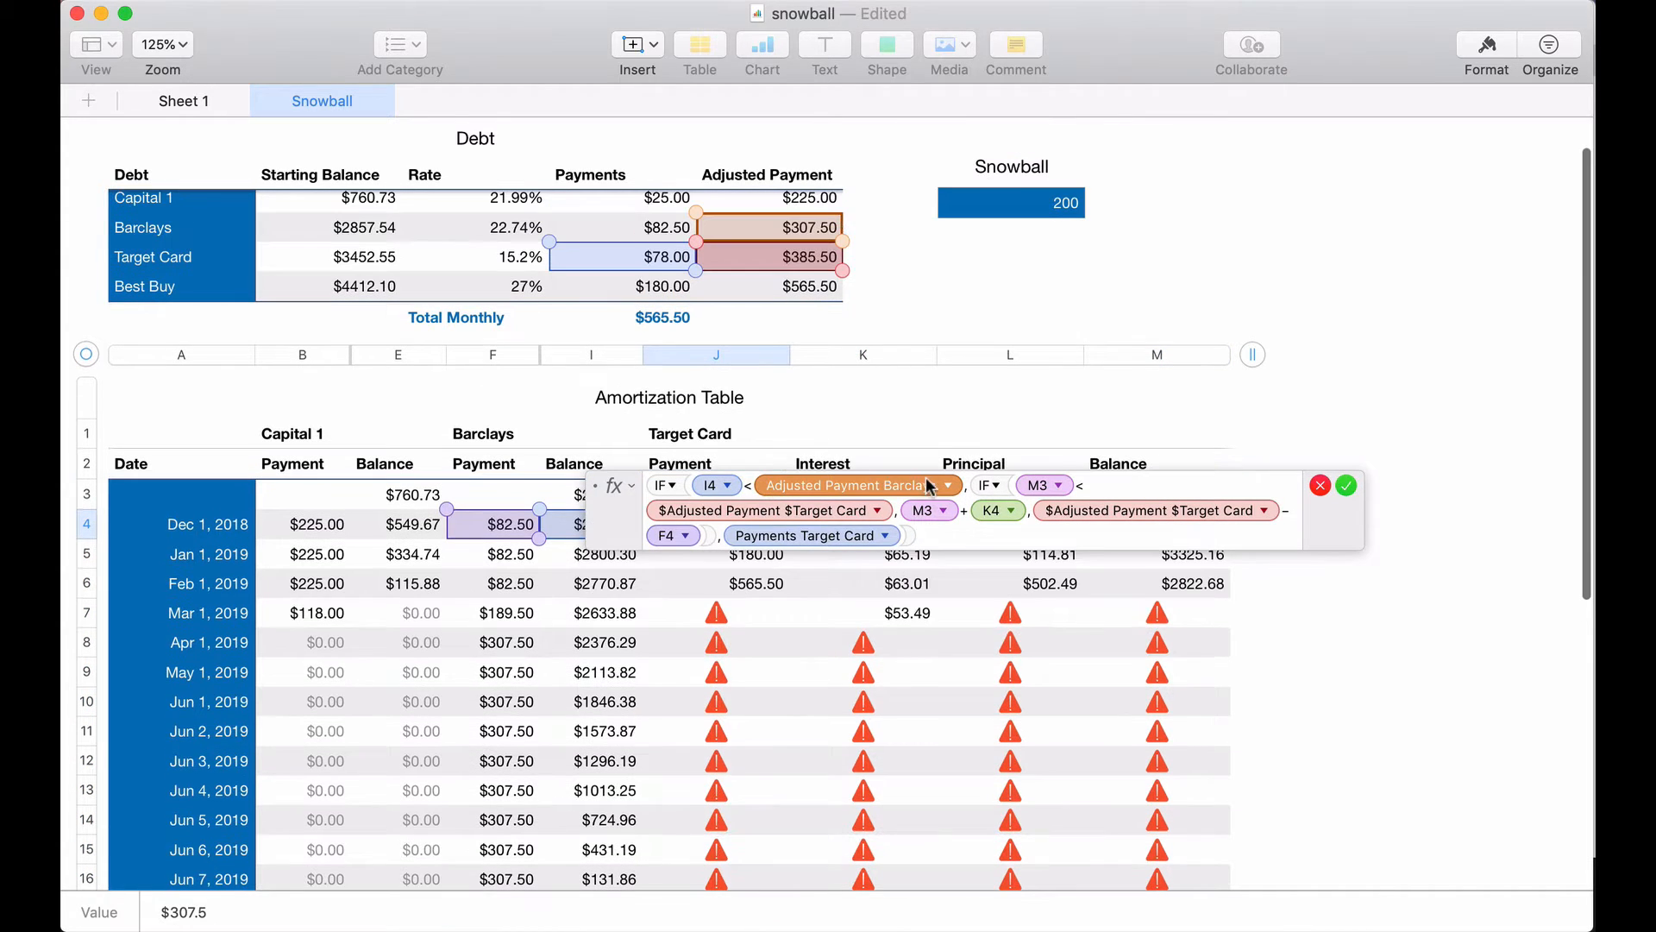
{"action": "left_click", "coordinate": [947, 487]}
{"action": "left_click", "coordinate": [829, 542]}
{"action": "left_click", "coordinate": [826, 566]}
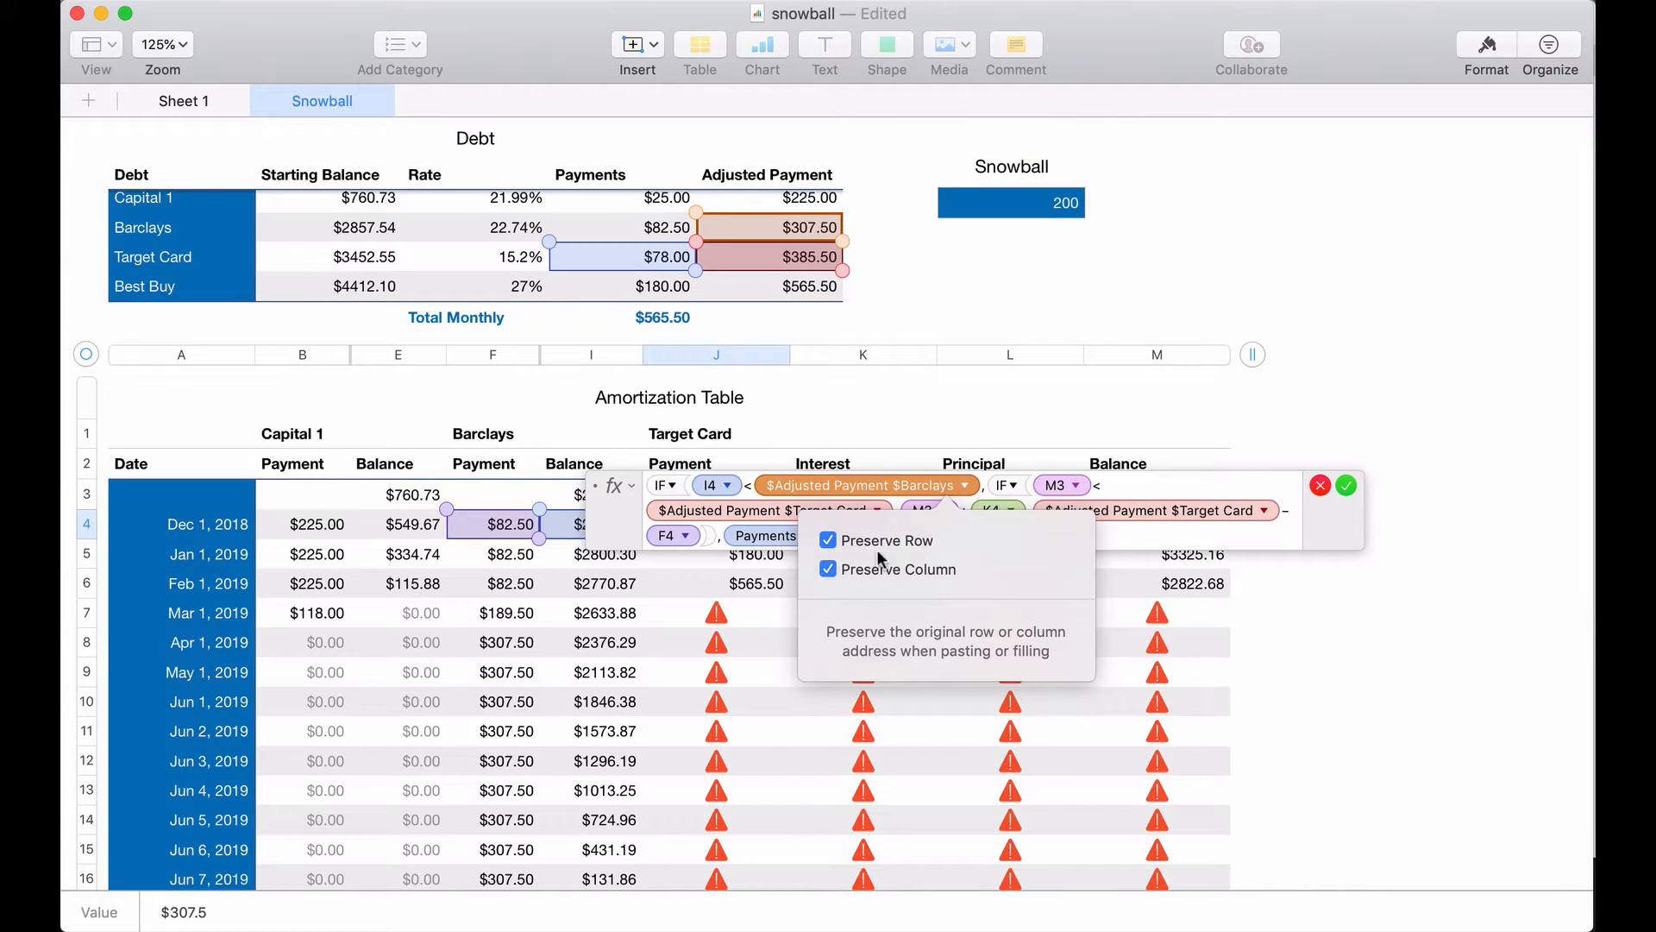
{"action": "left_click", "coordinate": [1114, 487]}
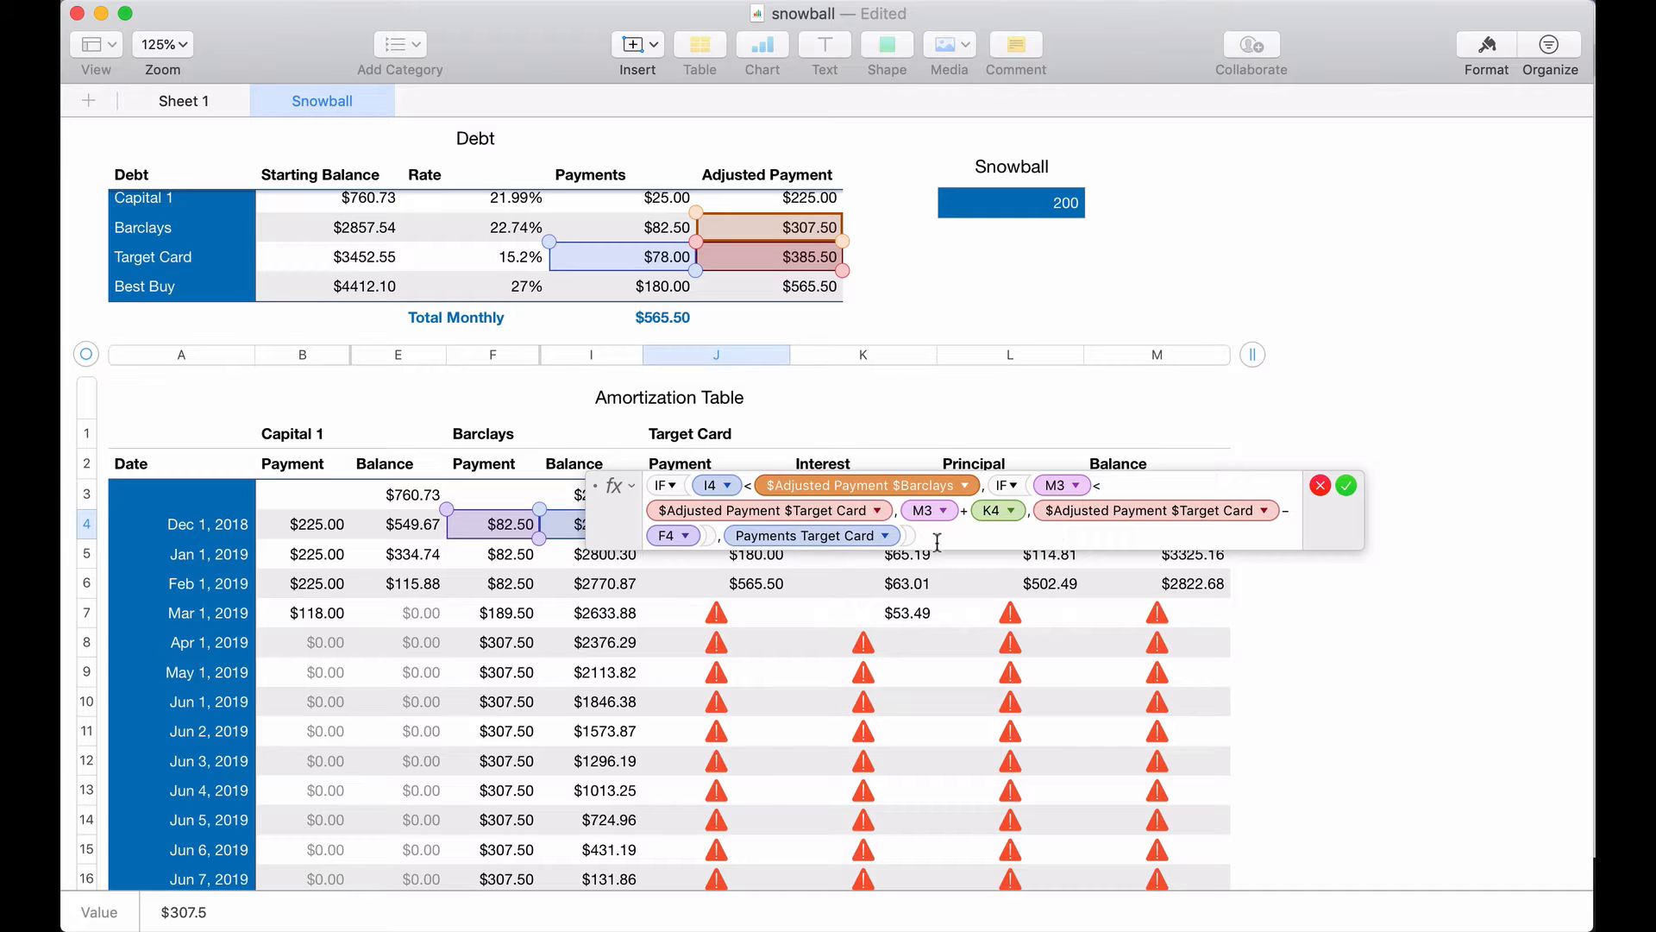
- Preserve the row and column of Target Card's Payments reference in J4 and accept the formula
{"action": "left_click", "coordinate": [884, 538]}
{"action": "left_click", "coordinate": [765, 590]}
{"action": "left_click", "coordinate": [766, 619]}
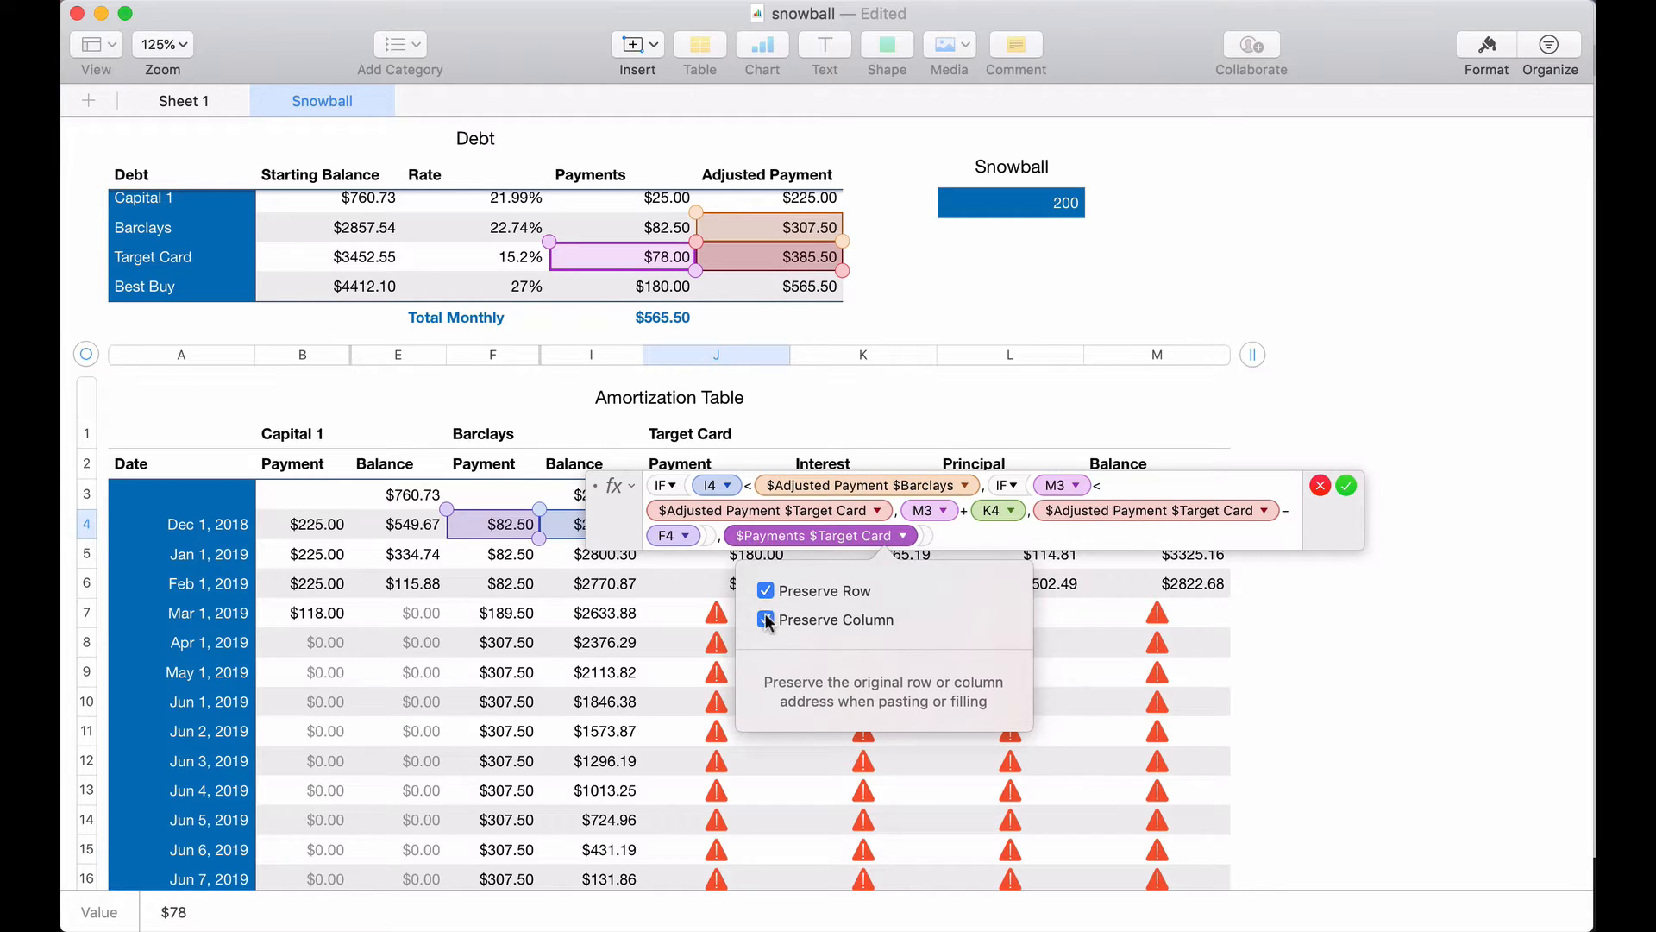
{"action": "left_click", "coordinate": [1129, 486]}
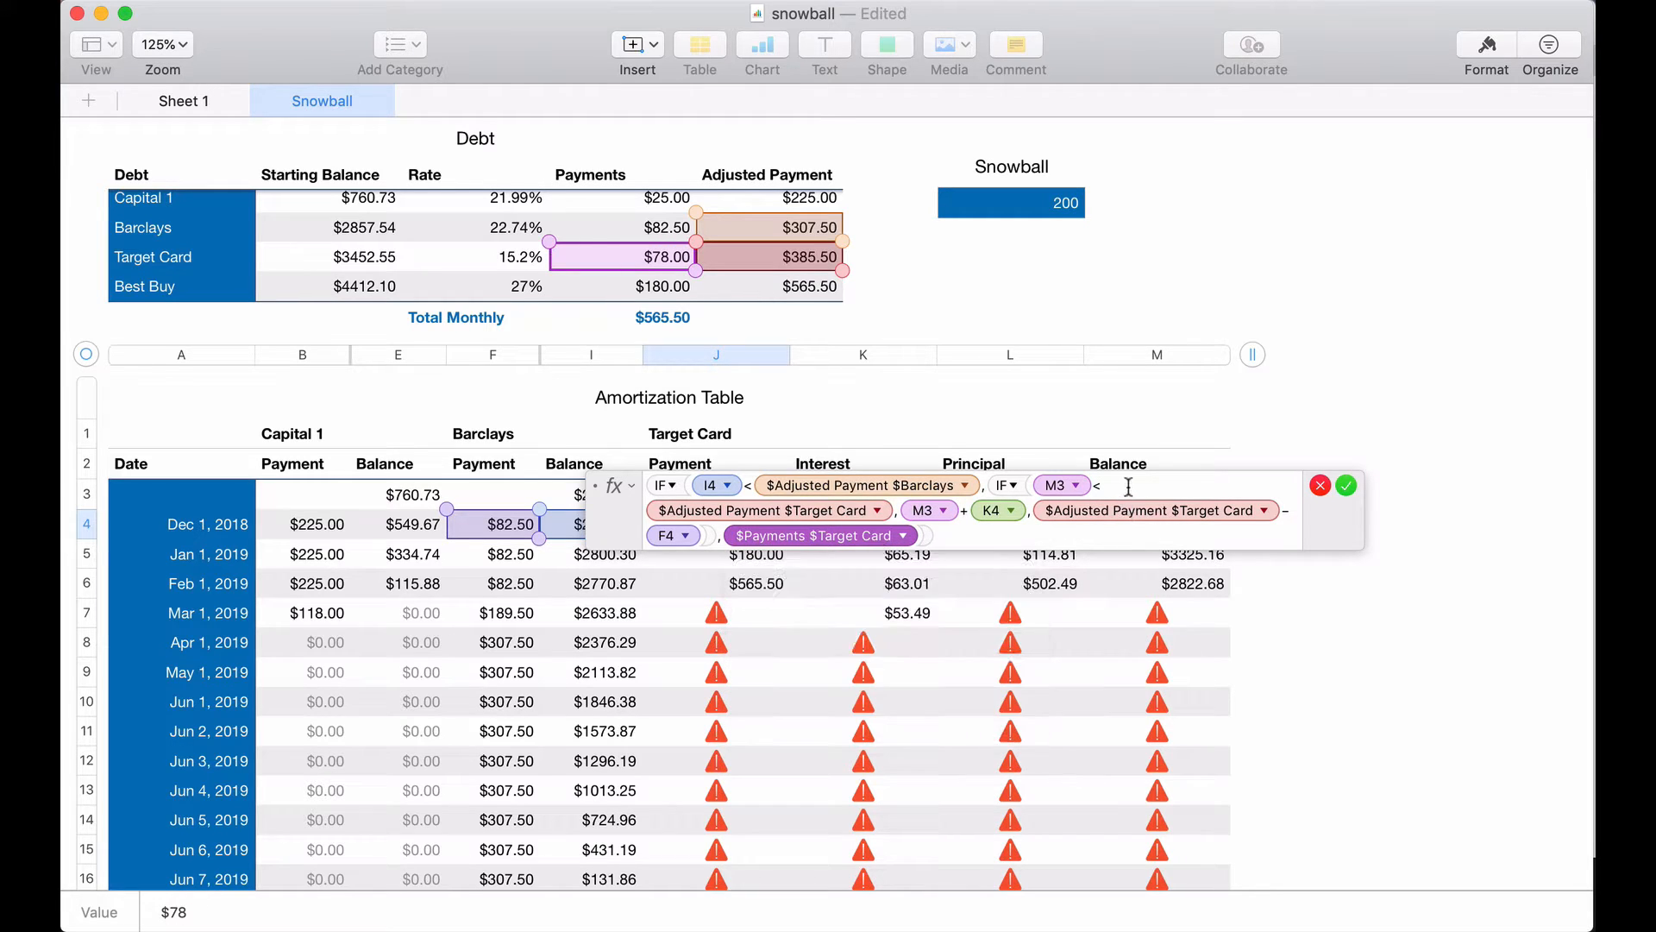
{"action": "left_click", "coordinate": [1346, 486]}
- Fill the corrected Target Card Payment formula from J4 down through J18
{"action": "left_click", "coordinate": [768, 539]}
{"action": "scroll", "coordinate": [750, 536], "scroll_direction": "down", "scroll_amount": 5}
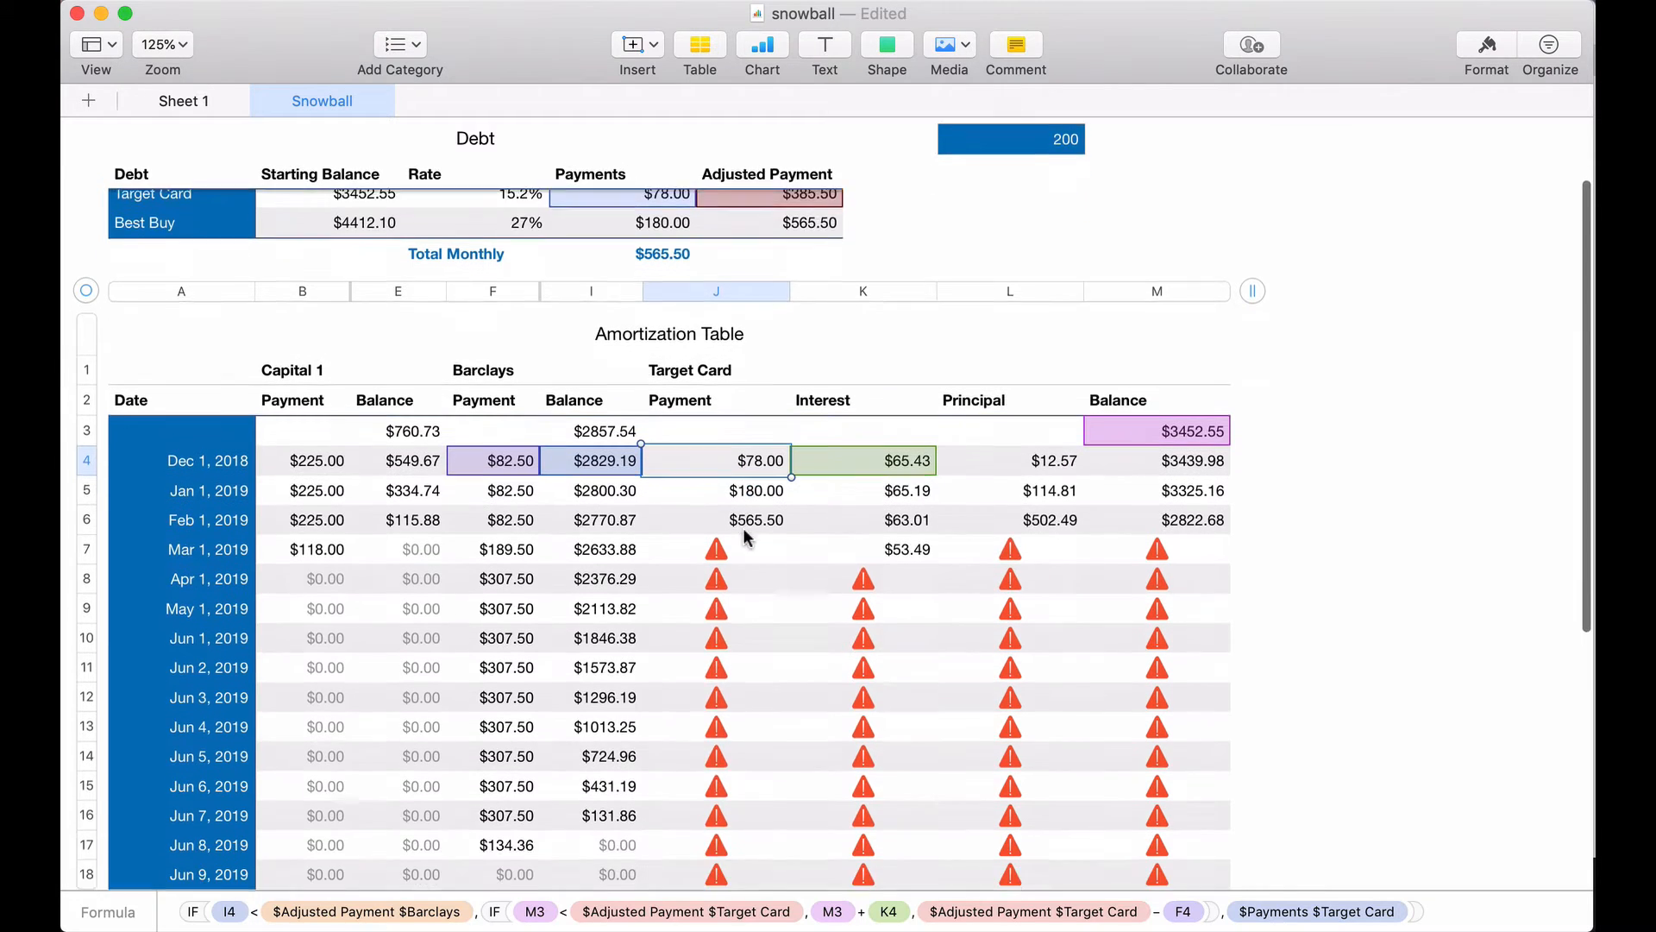
{"action": "left_click_drag", "start_coordinate": [716, 361], "coordinate": [705, 772]}
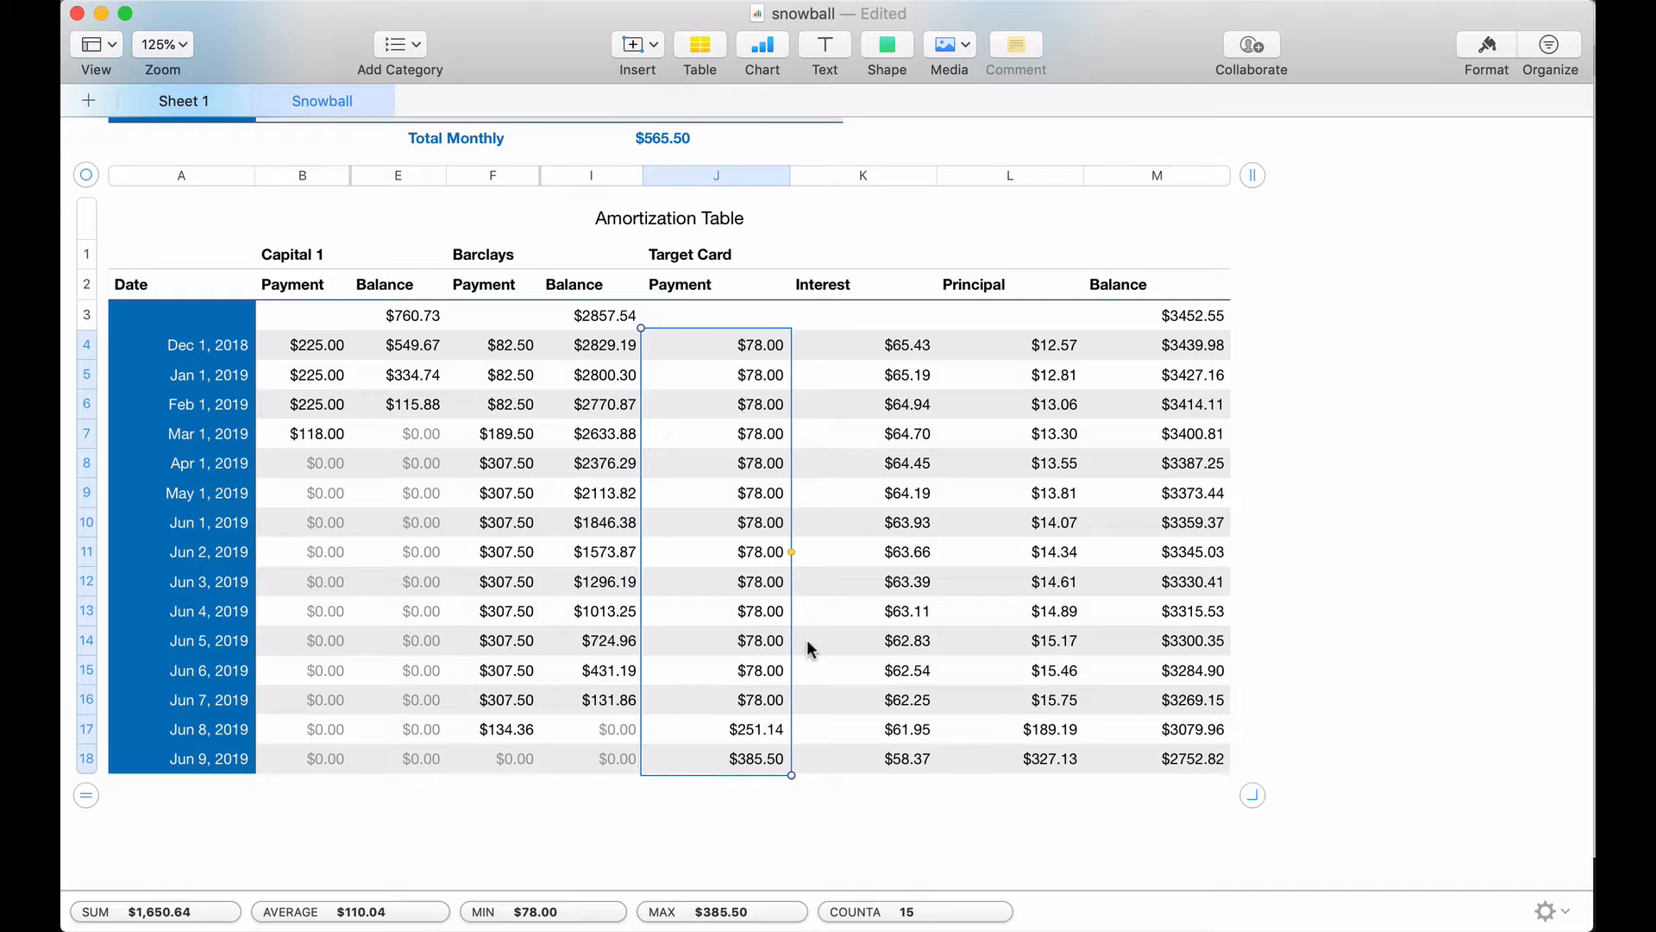
- In K4's Interest formula, replace Barclays' Rate with Target Card's Rate from the Debt table, preserving its row and column
{"action": "scroll", "coordinate": [854, 515], "scroll_direction": "up", "scroll_amount": 2}
{"action": "left_click", "coordinate": [908, 397]}
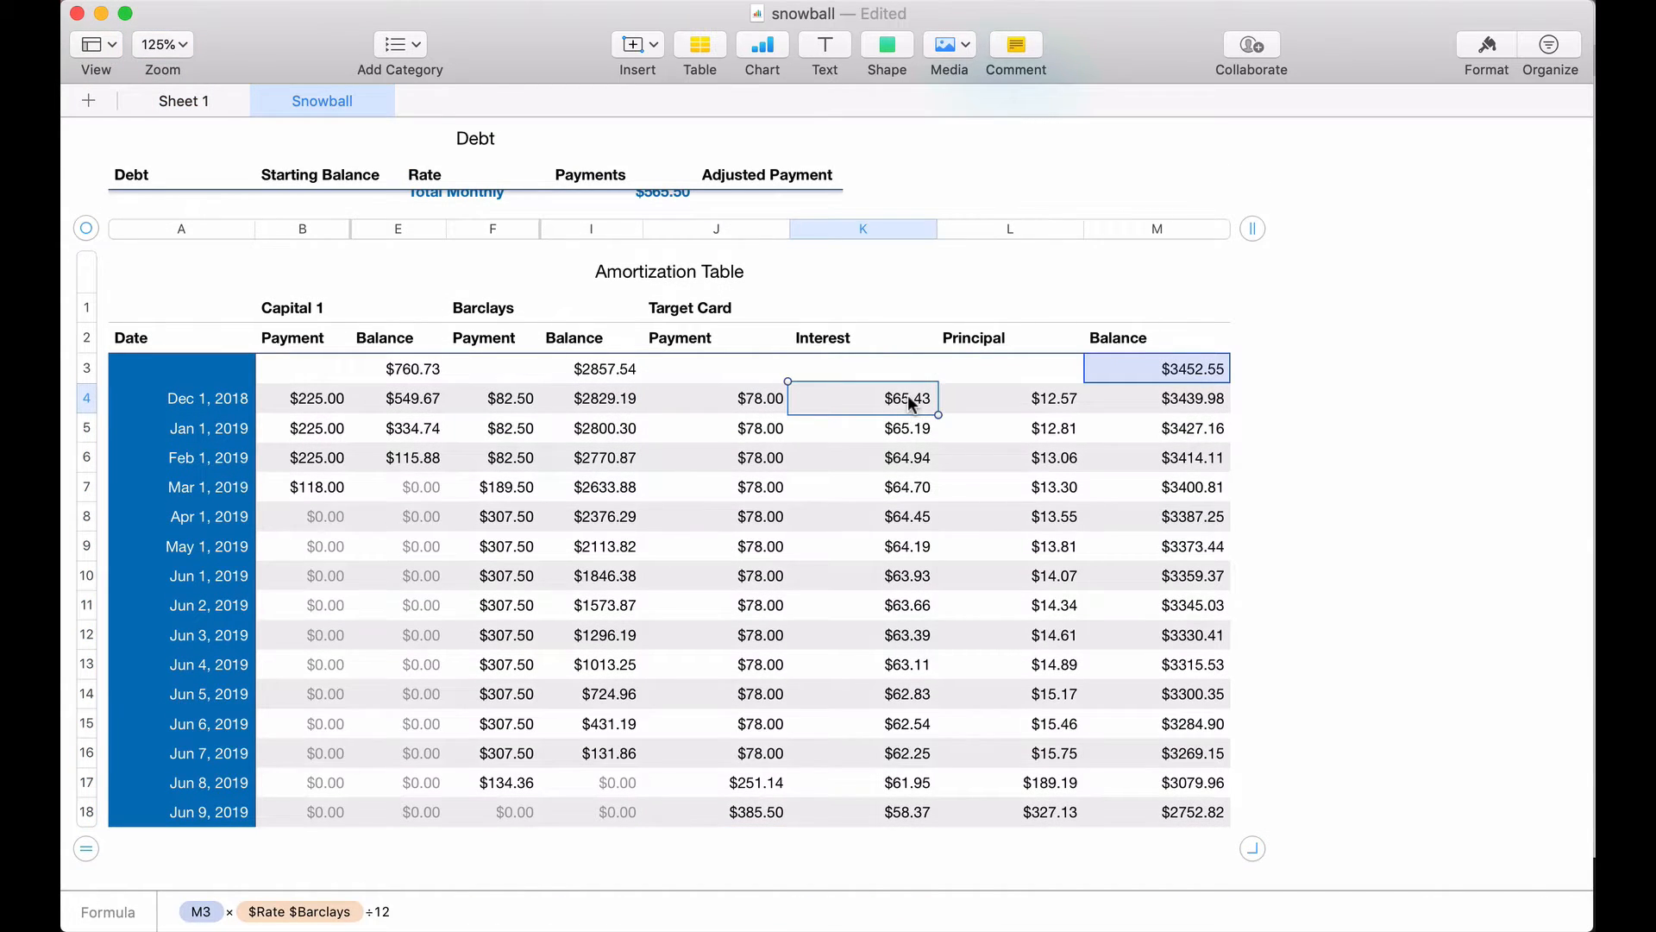
{"action": "double_click", "coordinate": [907, 397]}
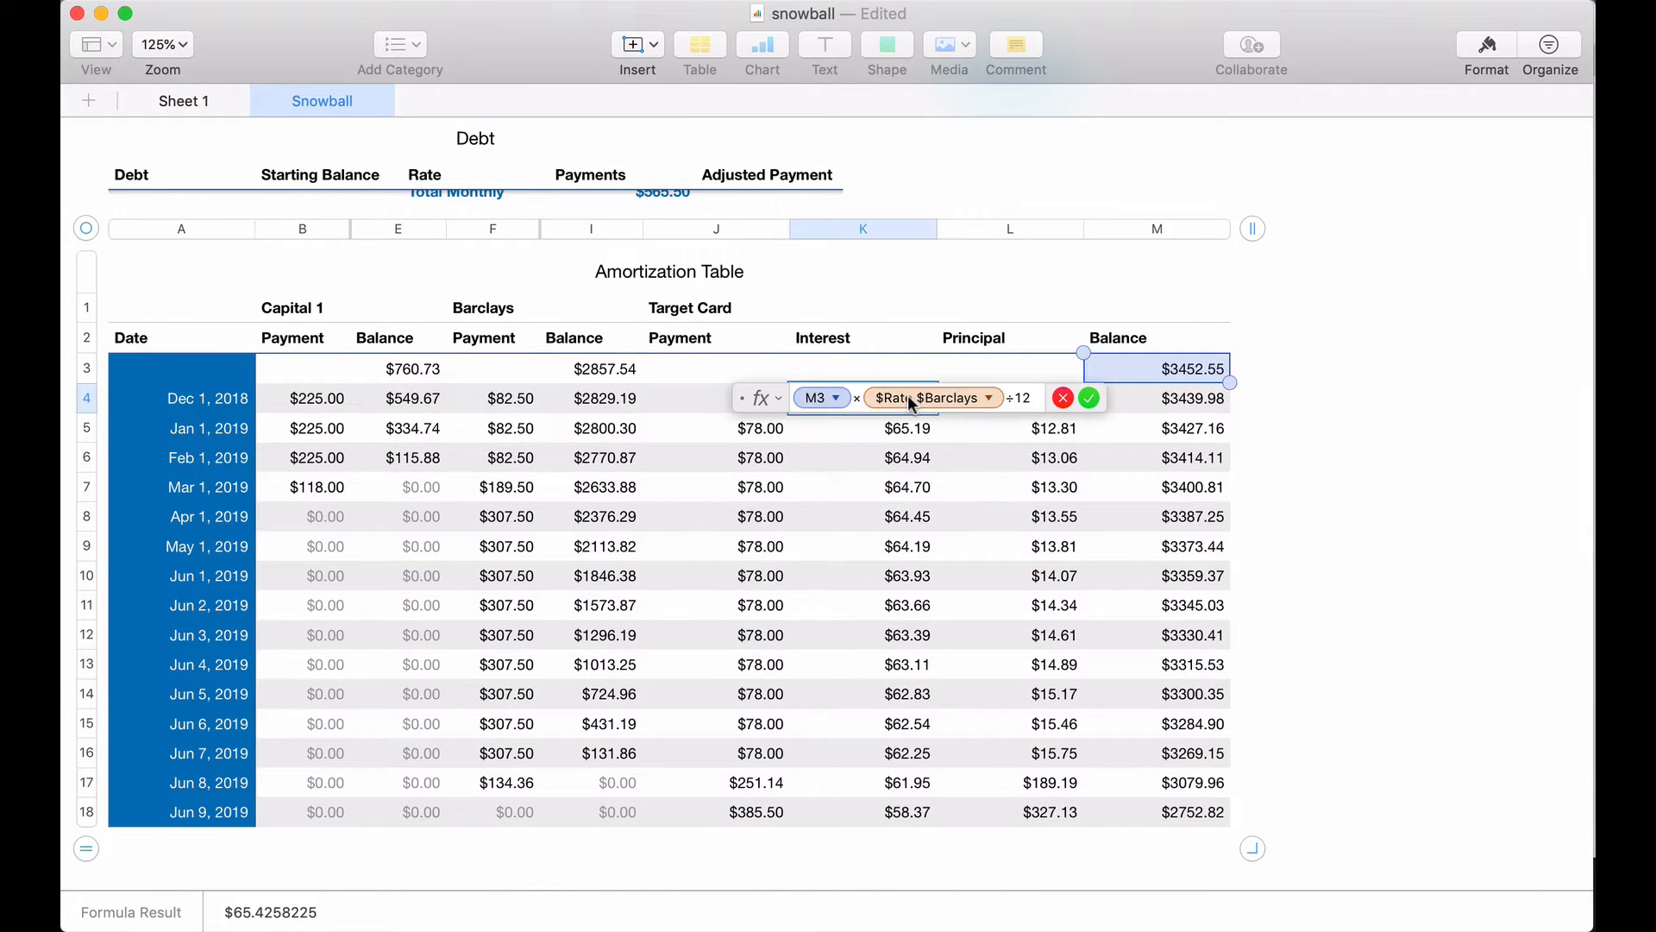
{"action": "left_click", "coordinate": [1003, 394]}
{"action": "key", "text": "BackSpace"}
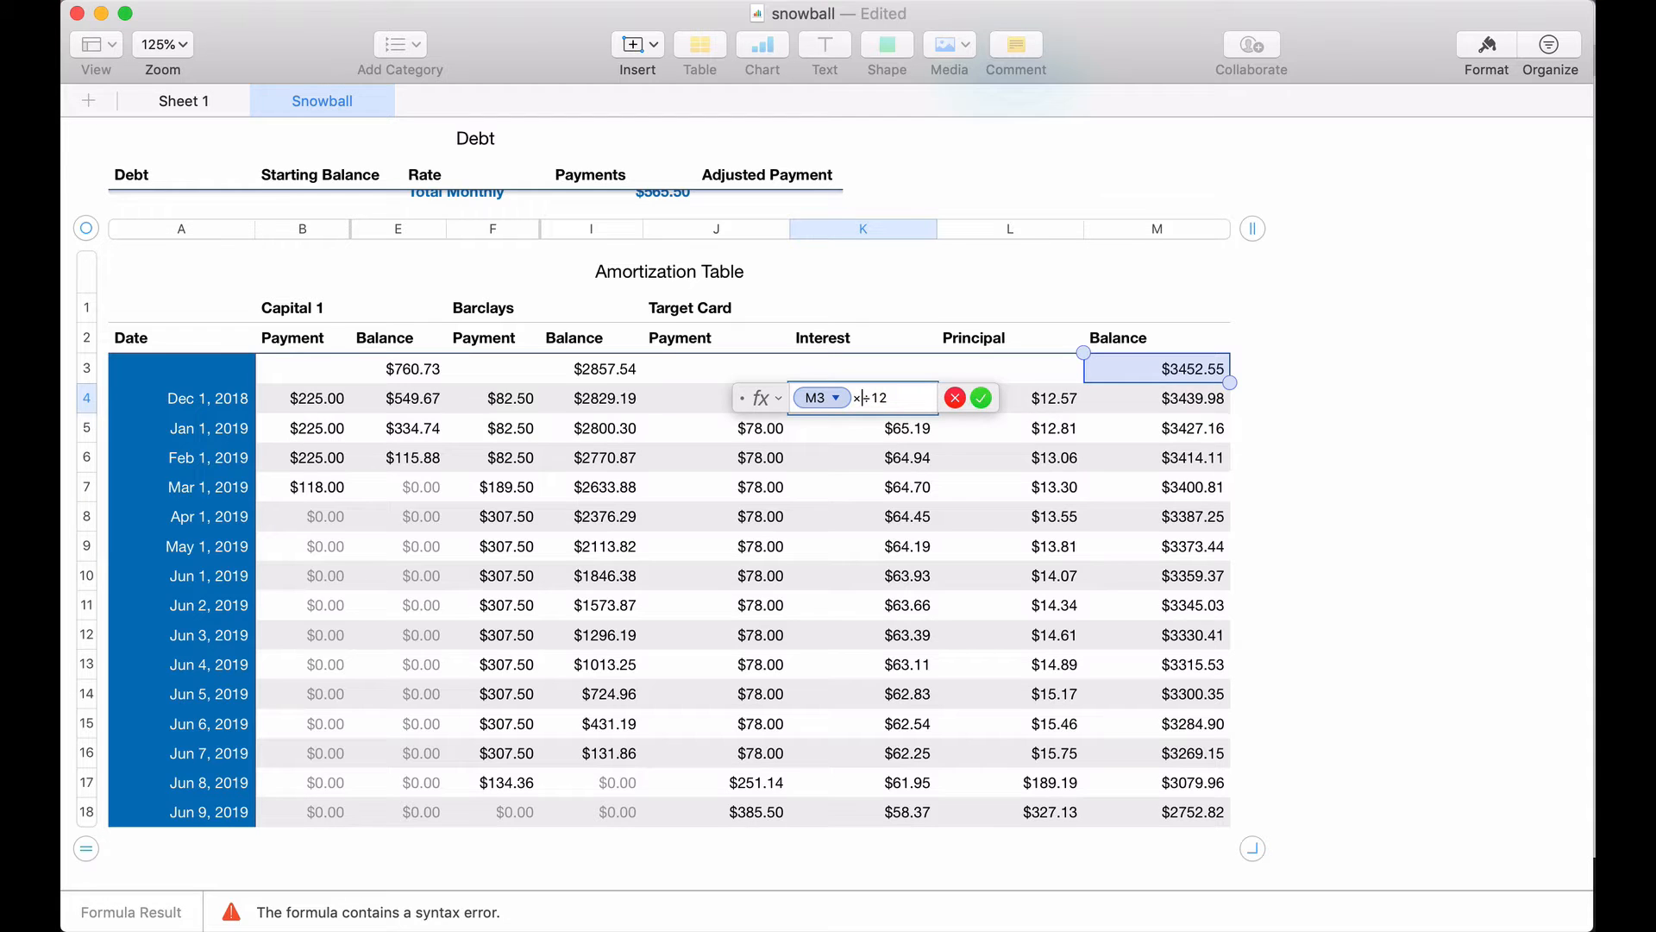
{"action": "scroll", "coordinate": [1003, 393], "scroll_direction": "up", "scroll_amount": 4}
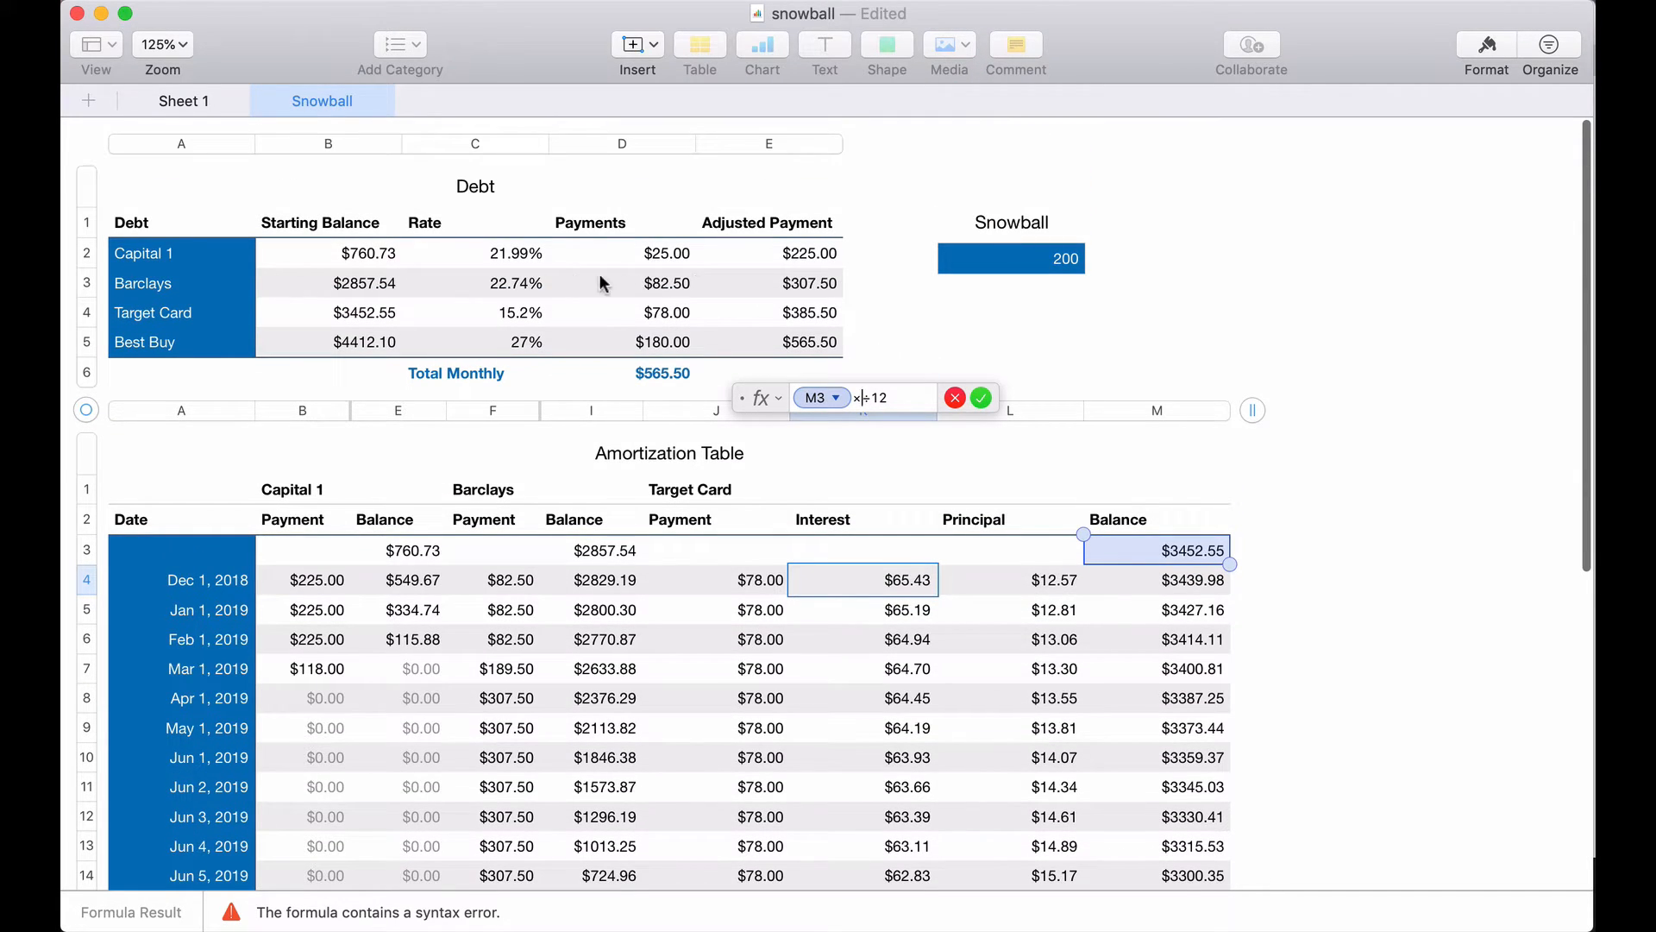
{"action": "left_click", "coordinate": [510, 313]}
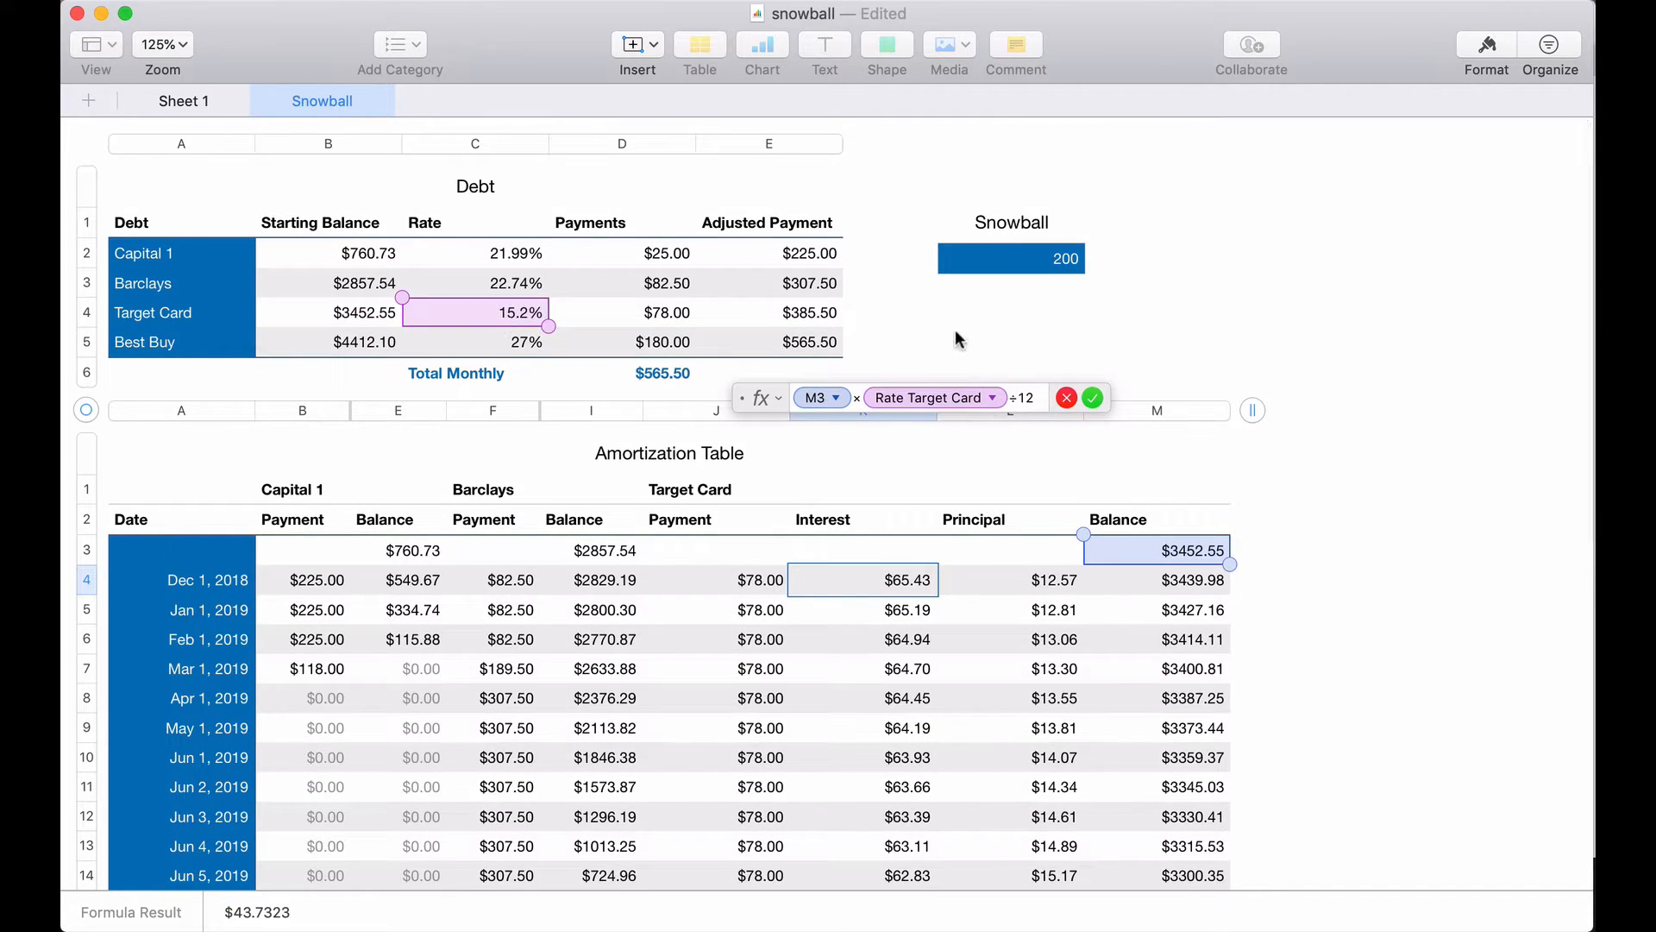
{"action": "left_click", "coordinate": [993, 398]}
{"action": "left_click", "coordinate": [873, 452]}
{"action": "left_click", "coordinate": [872, 481]}
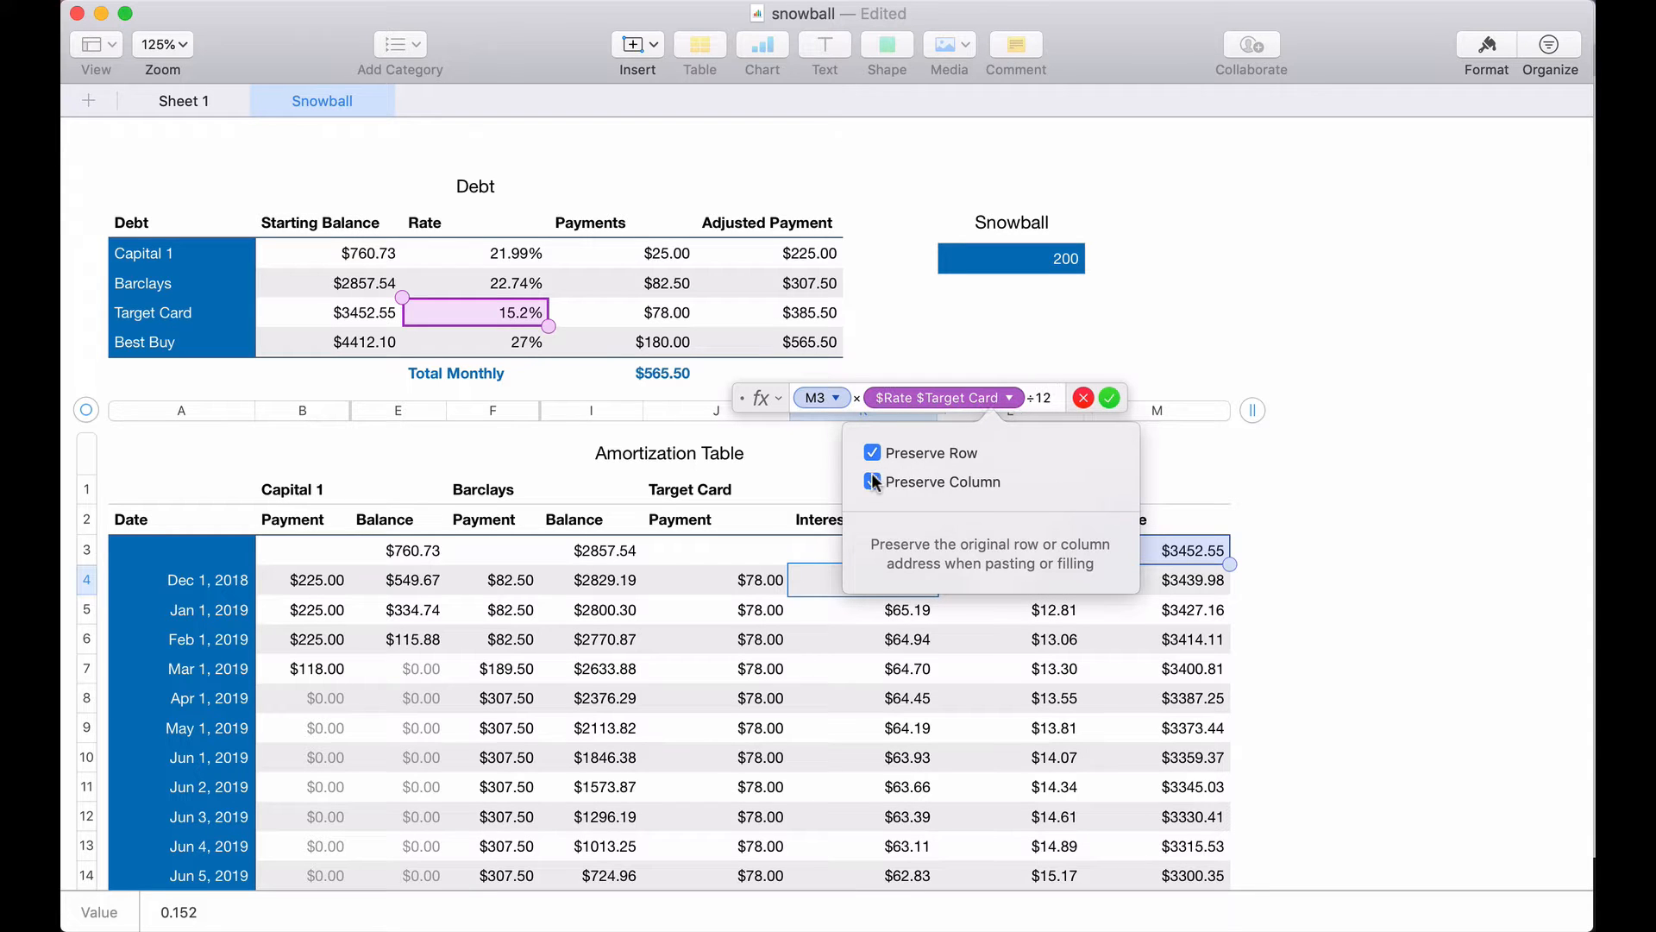
{"action": "left_click", "coordinate": [1110, 398]}
- Fill the corrected Target Card Interest formula from K4 down through K18
{"action": "scroll", "coordinate": [1062, 552], "scroll_direction": "down", "scroll_amount": 5}
{"action": "key", "text": "Return"}
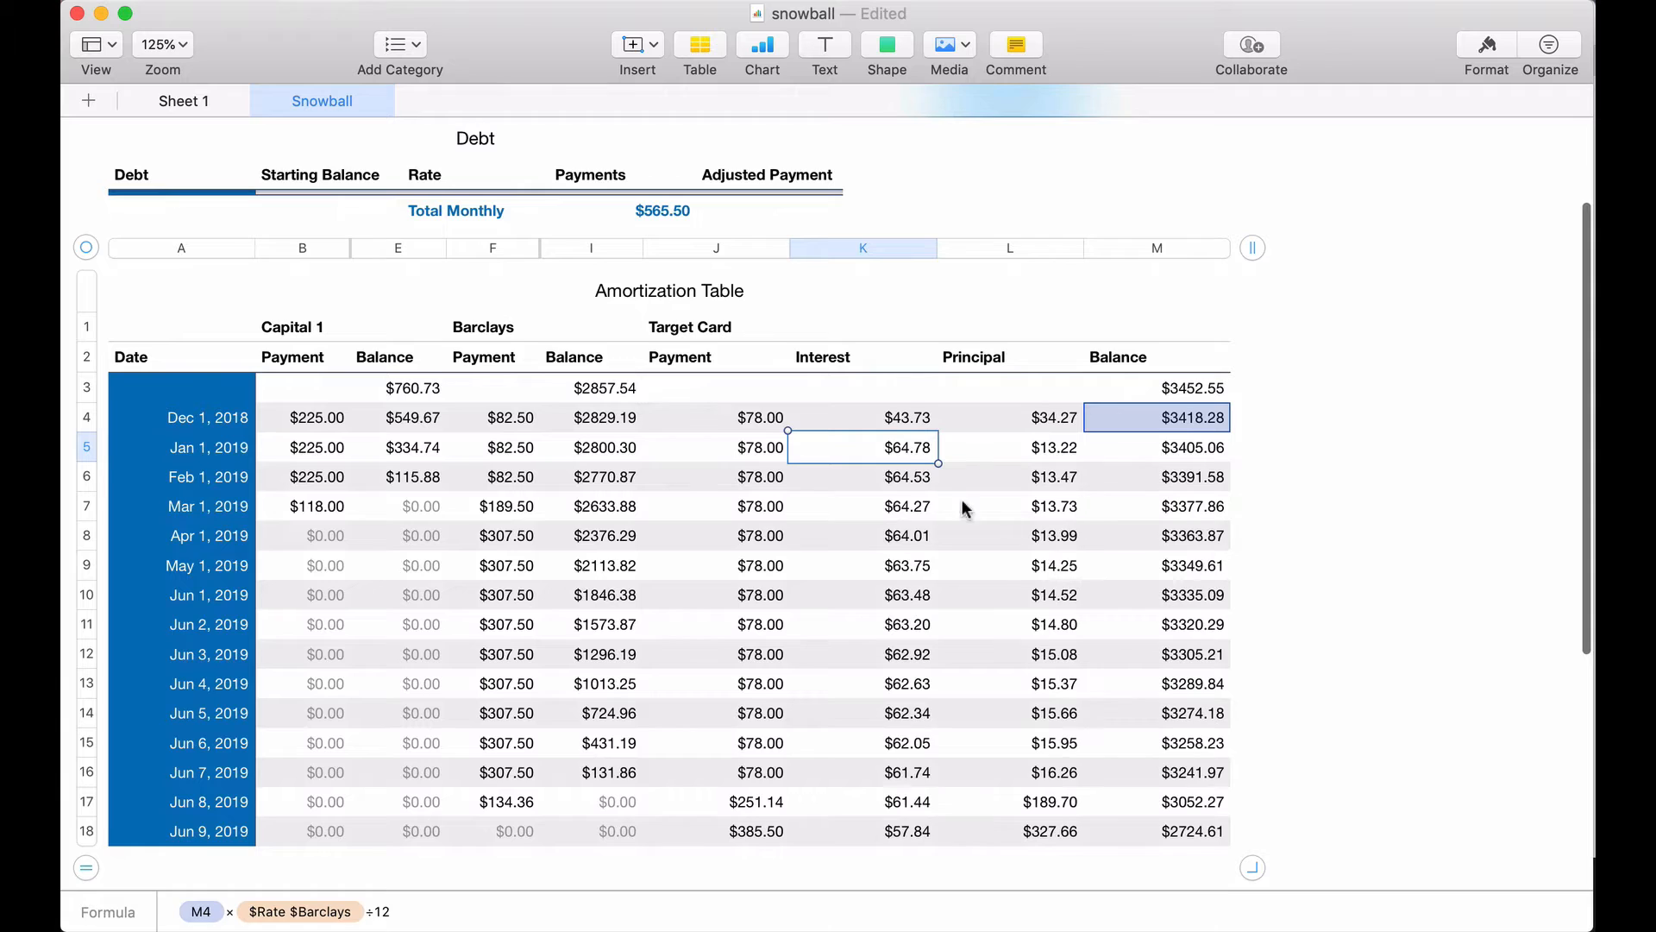
{"action": "left_click", "coordinate": [860, 425]}
{"action": "left_click_drag", "start_coordinate": [860, 431], "coordinate": [838, 835]}
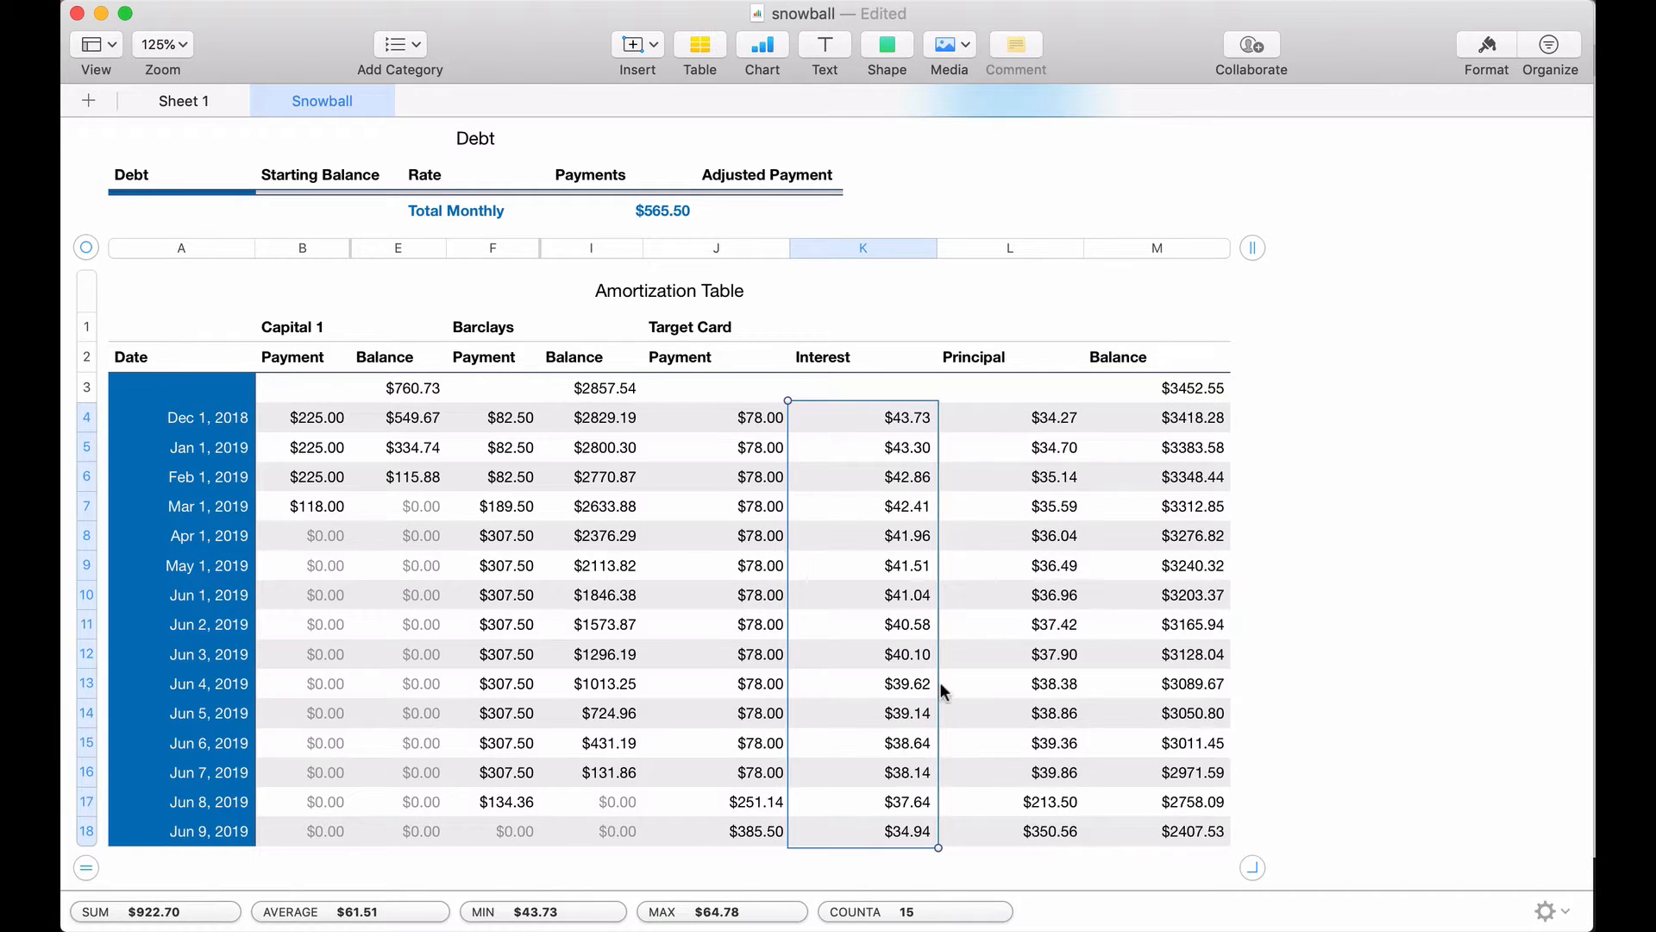
- Check the Principal and Balance formulas in L4 and M4, and review Target Card's payments through the last row
{"action": "left_click", "coordinate": [1054, 422]}
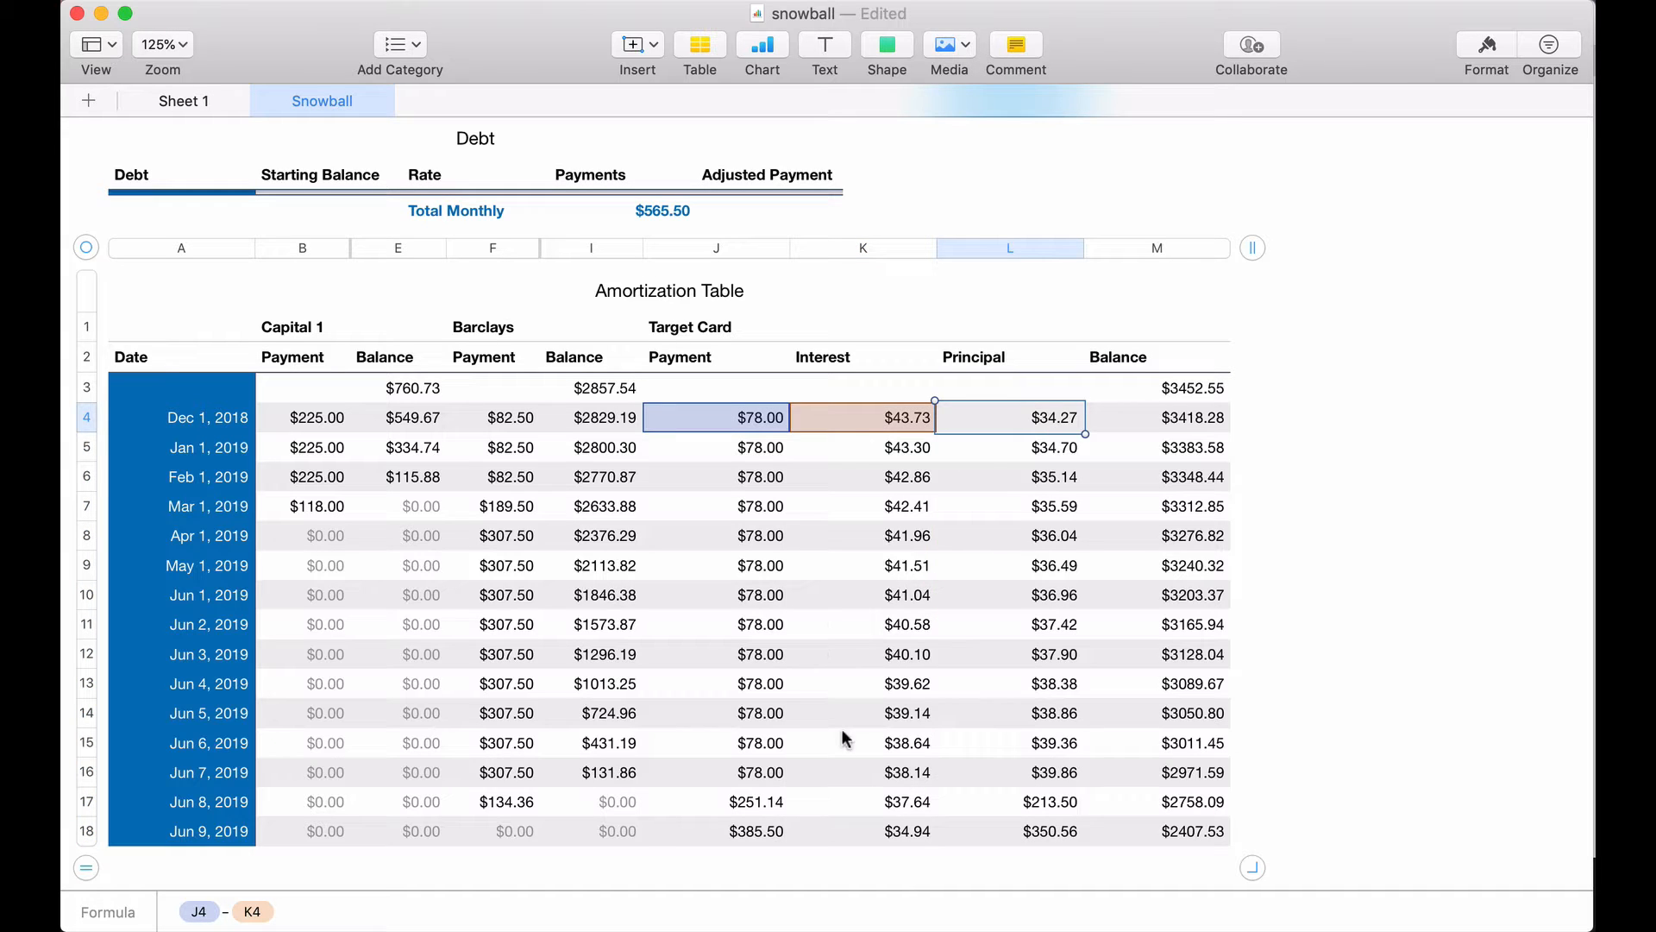
{"action": "left_click", "coordinate": [1173, 416]}
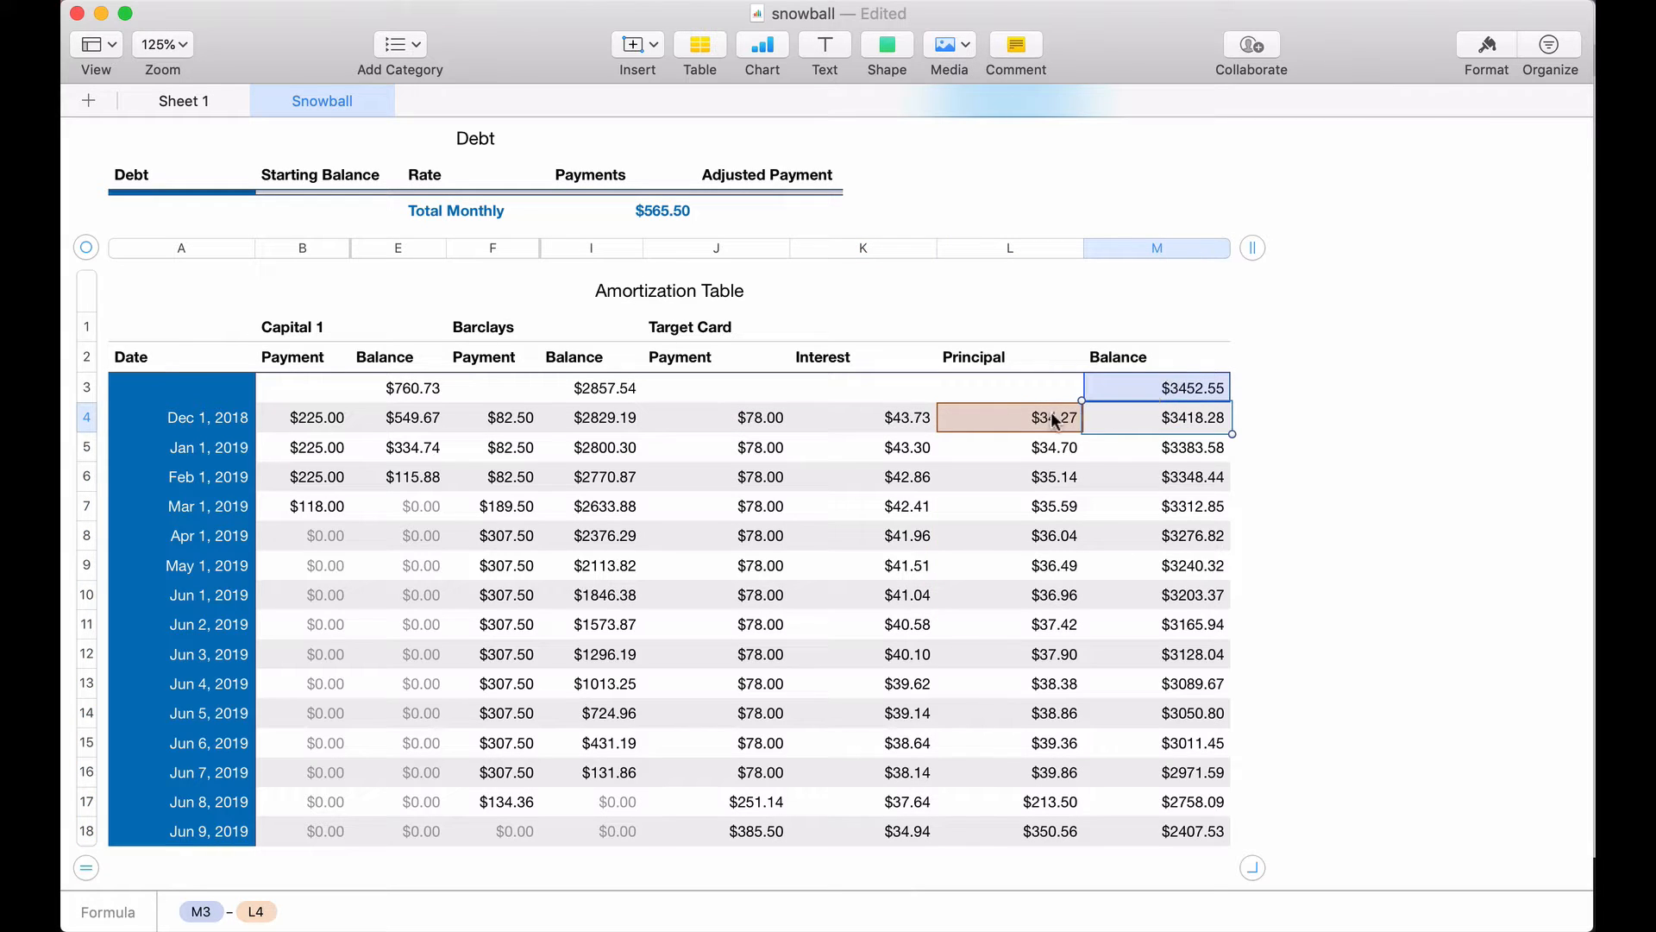
{"action": "left_click", "coordinate": [1307, 547]}
{"action": "scroll", "coordinate": [1232, 615], "scroll_direction": "down", "scroll_amount": 3}
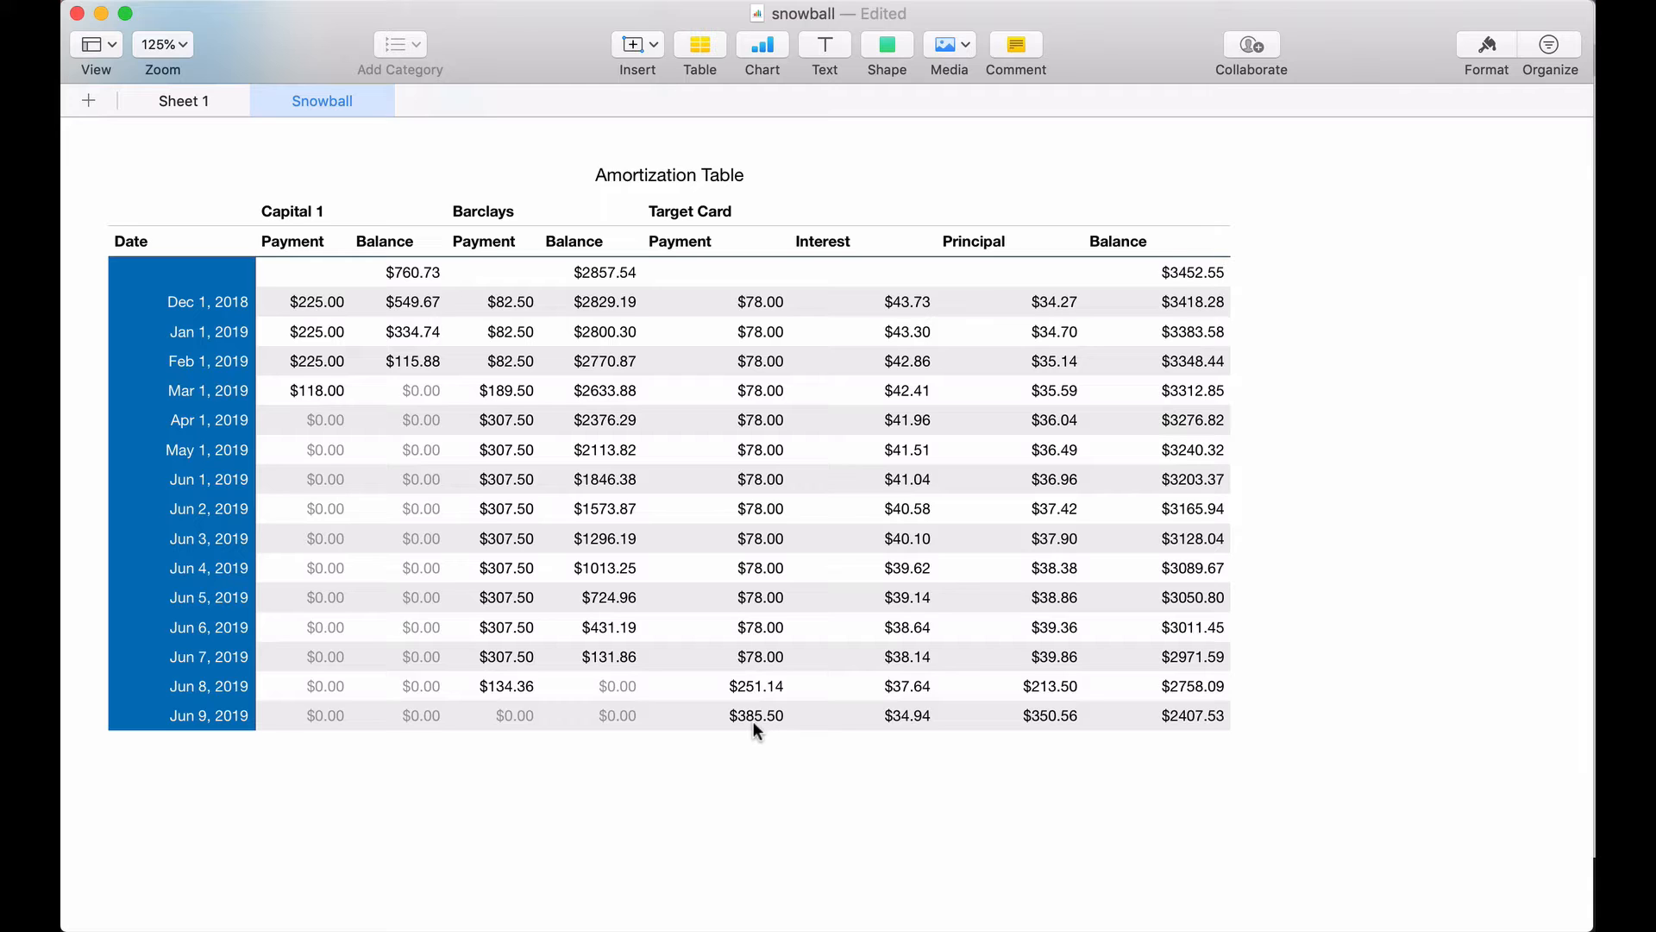
{"action": "scroll", "coordinate": [981, 613], "scroll_direction": "up", "scroll_amount": 3}
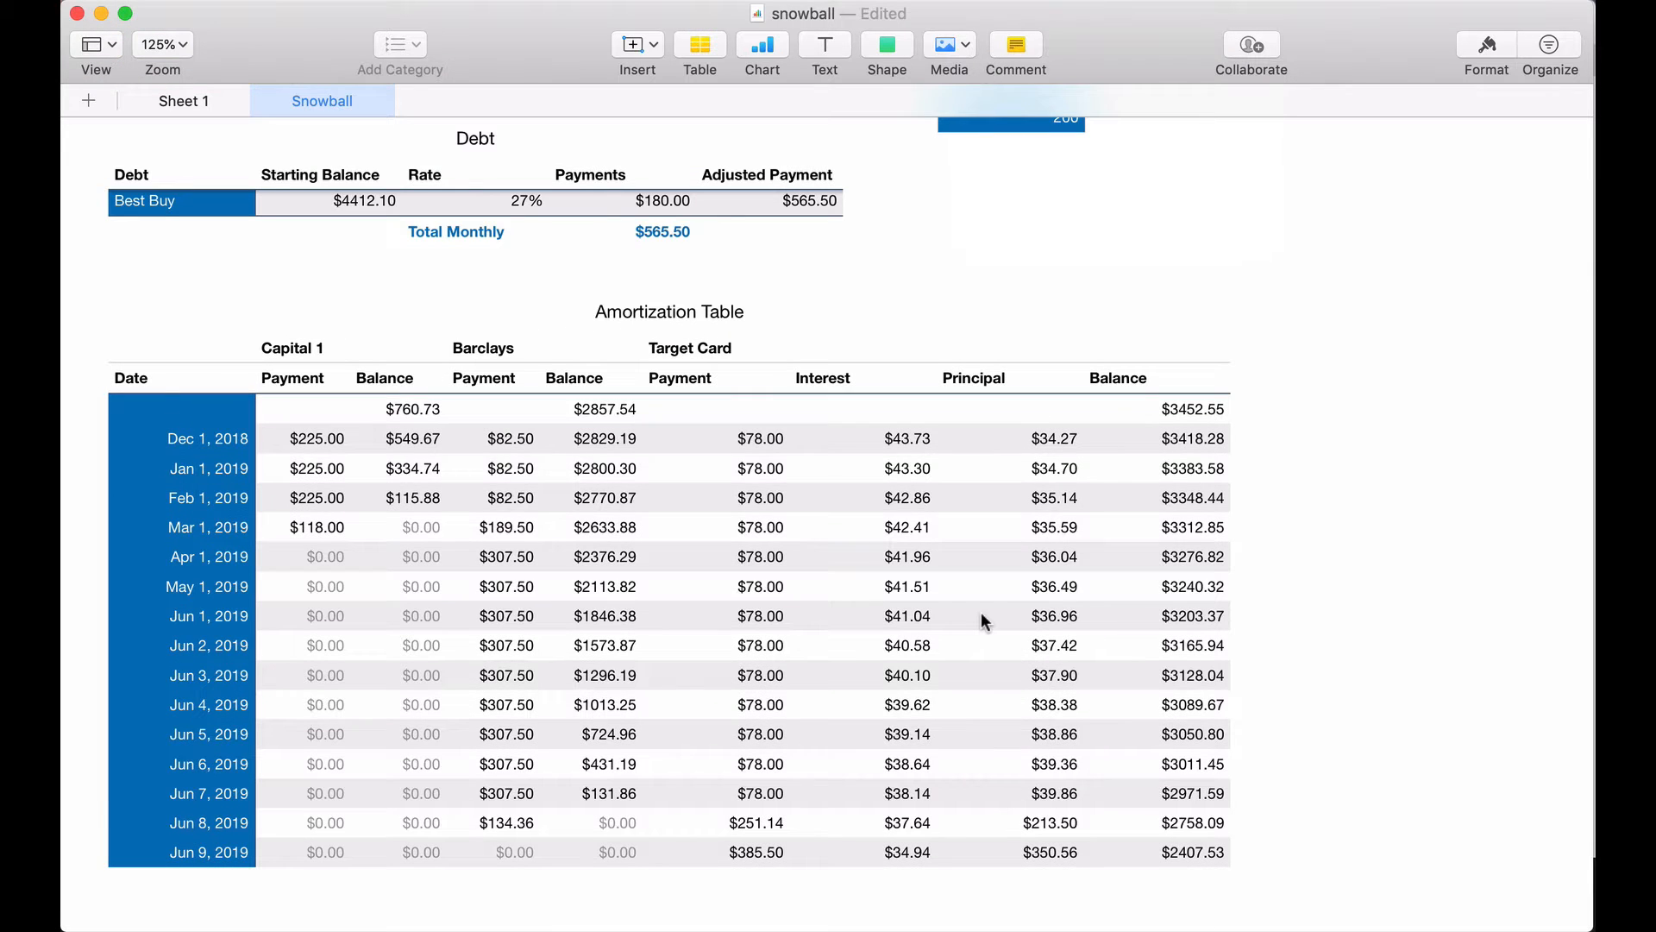
- Add four columns, N through Q, after Target Card's Balance column in the Amortization Table
{"action": "scroll", "coordinate": [980, 613], "scroll_direction": "up", "scroll_amount": 1}
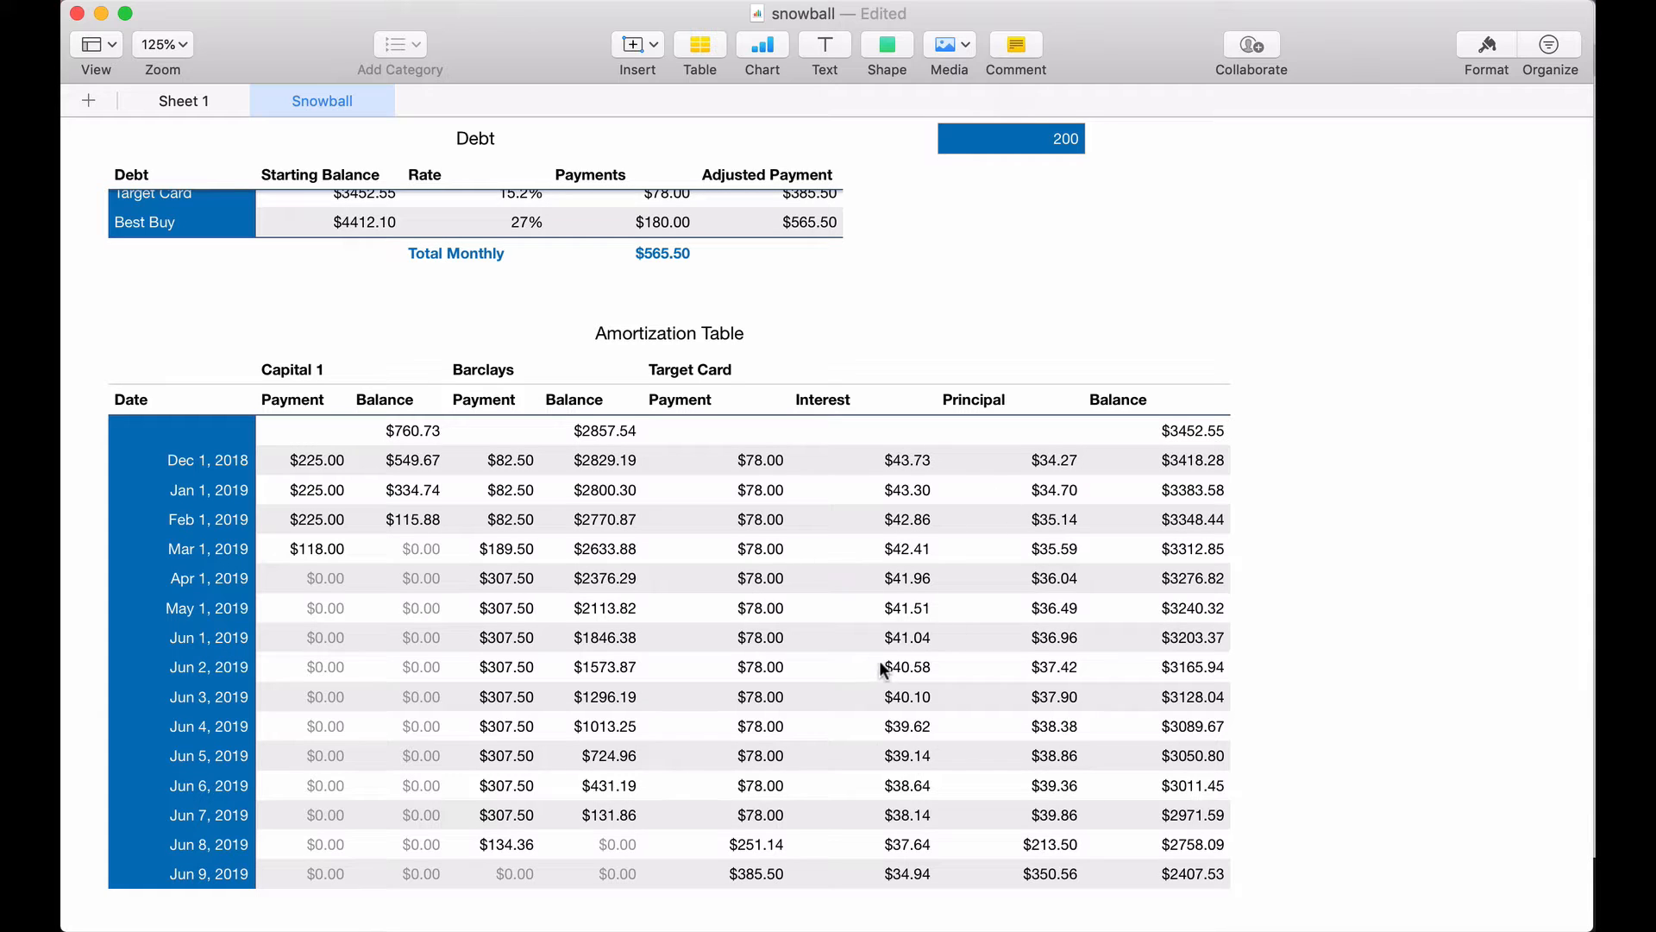
{"action": "scroll", "coordinate": [920, 669], "scroll_direction": "up", "scroll_amount": 1}
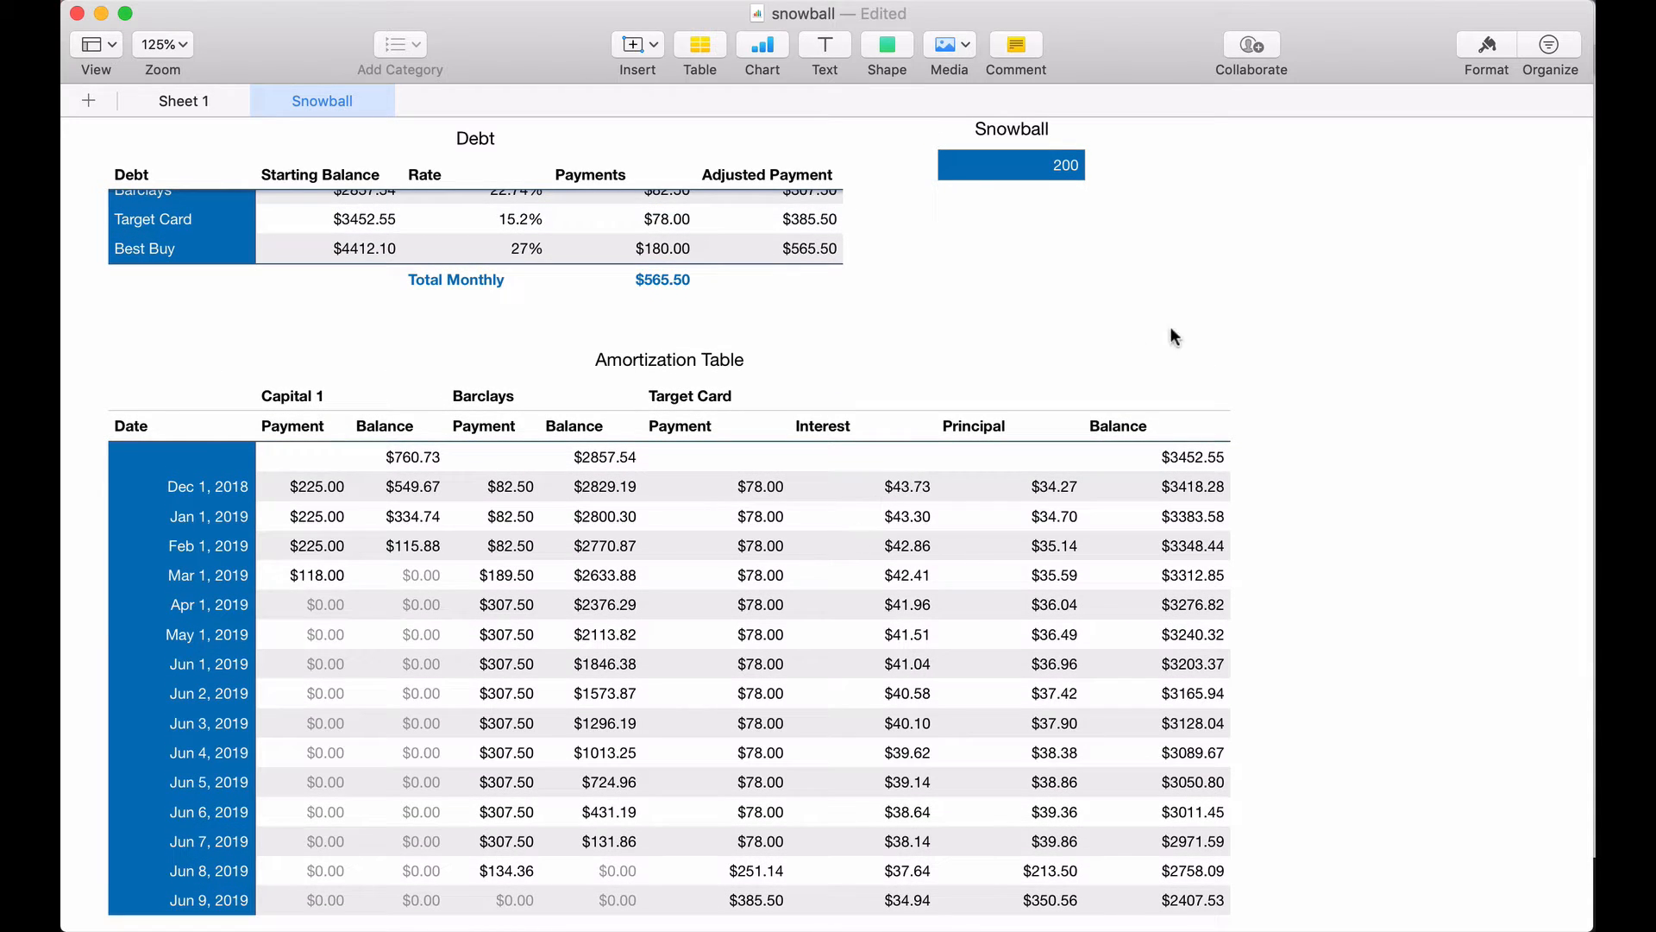
{"action": "left_click", "coordinate": [1199, 402]}
{"action": "left_click", "coordinate": [1250, 318]}
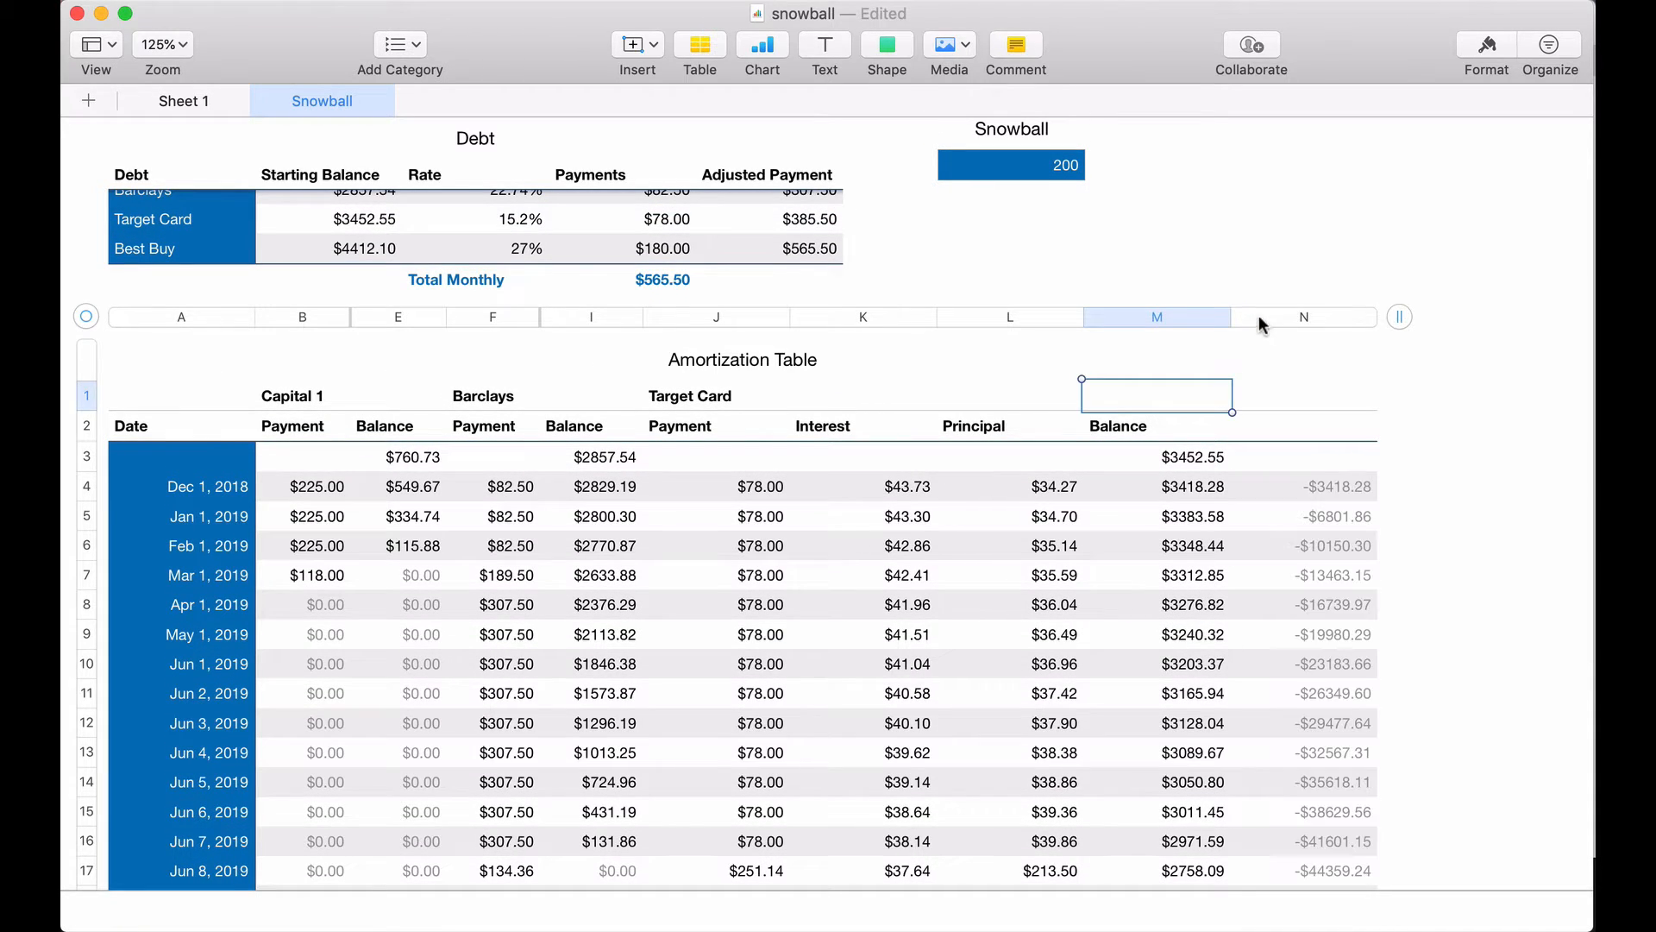
{"action": "left_click", "coordinate": [1399, 318]}
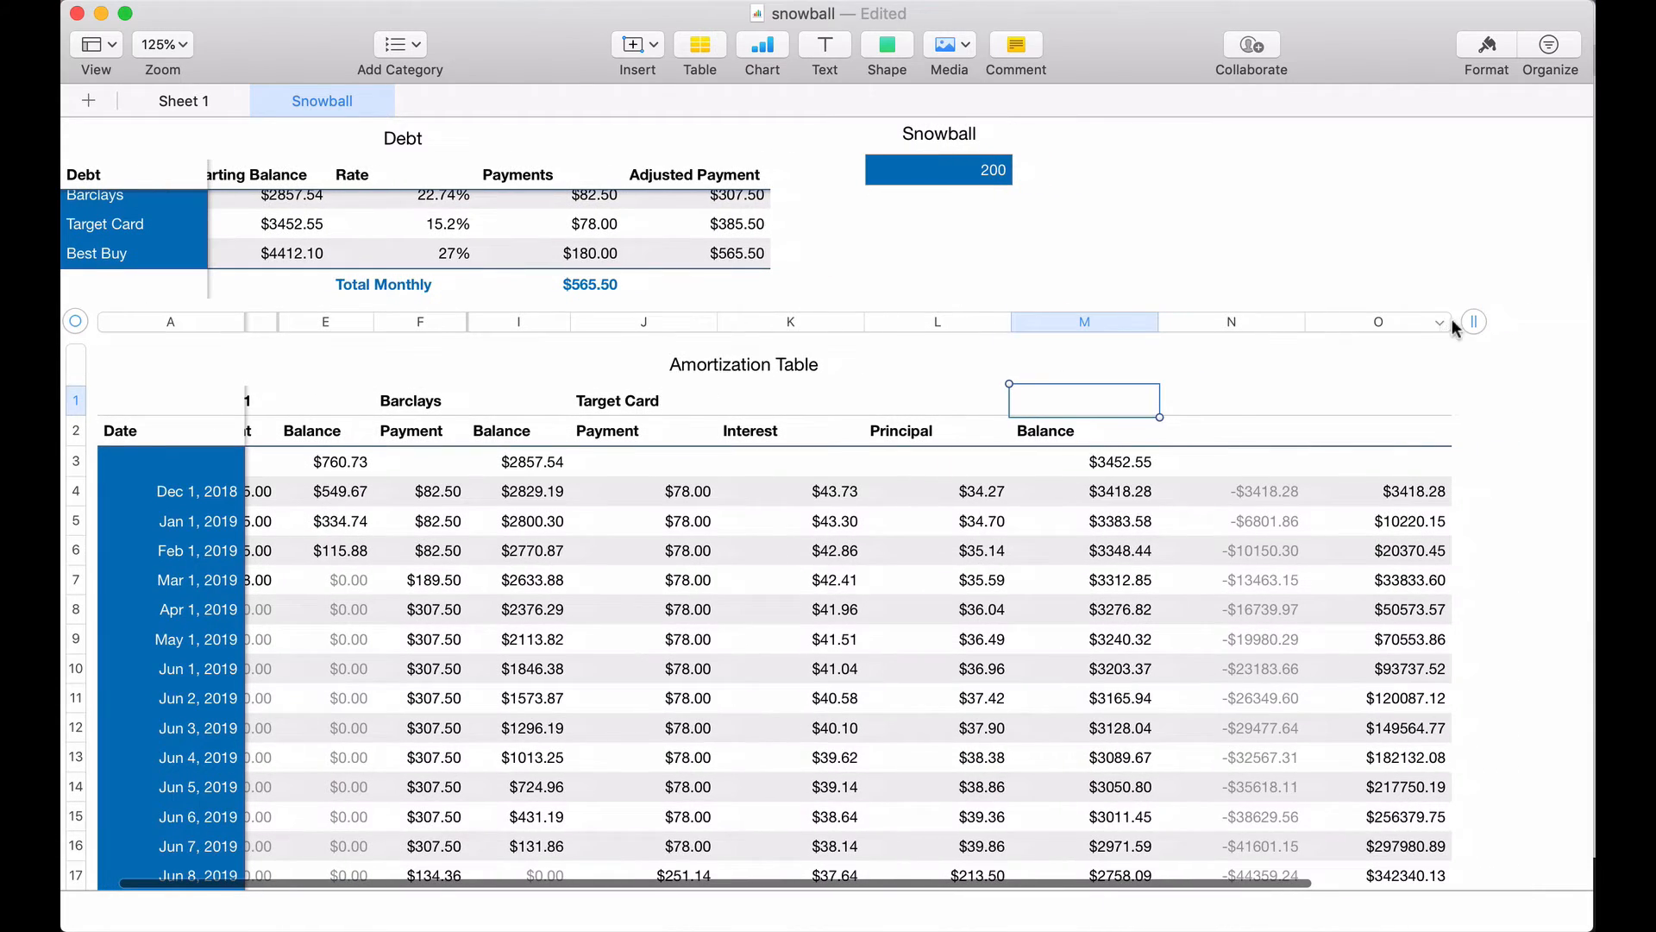
{"action": "left_click", "coordinate": [1474, 321]}
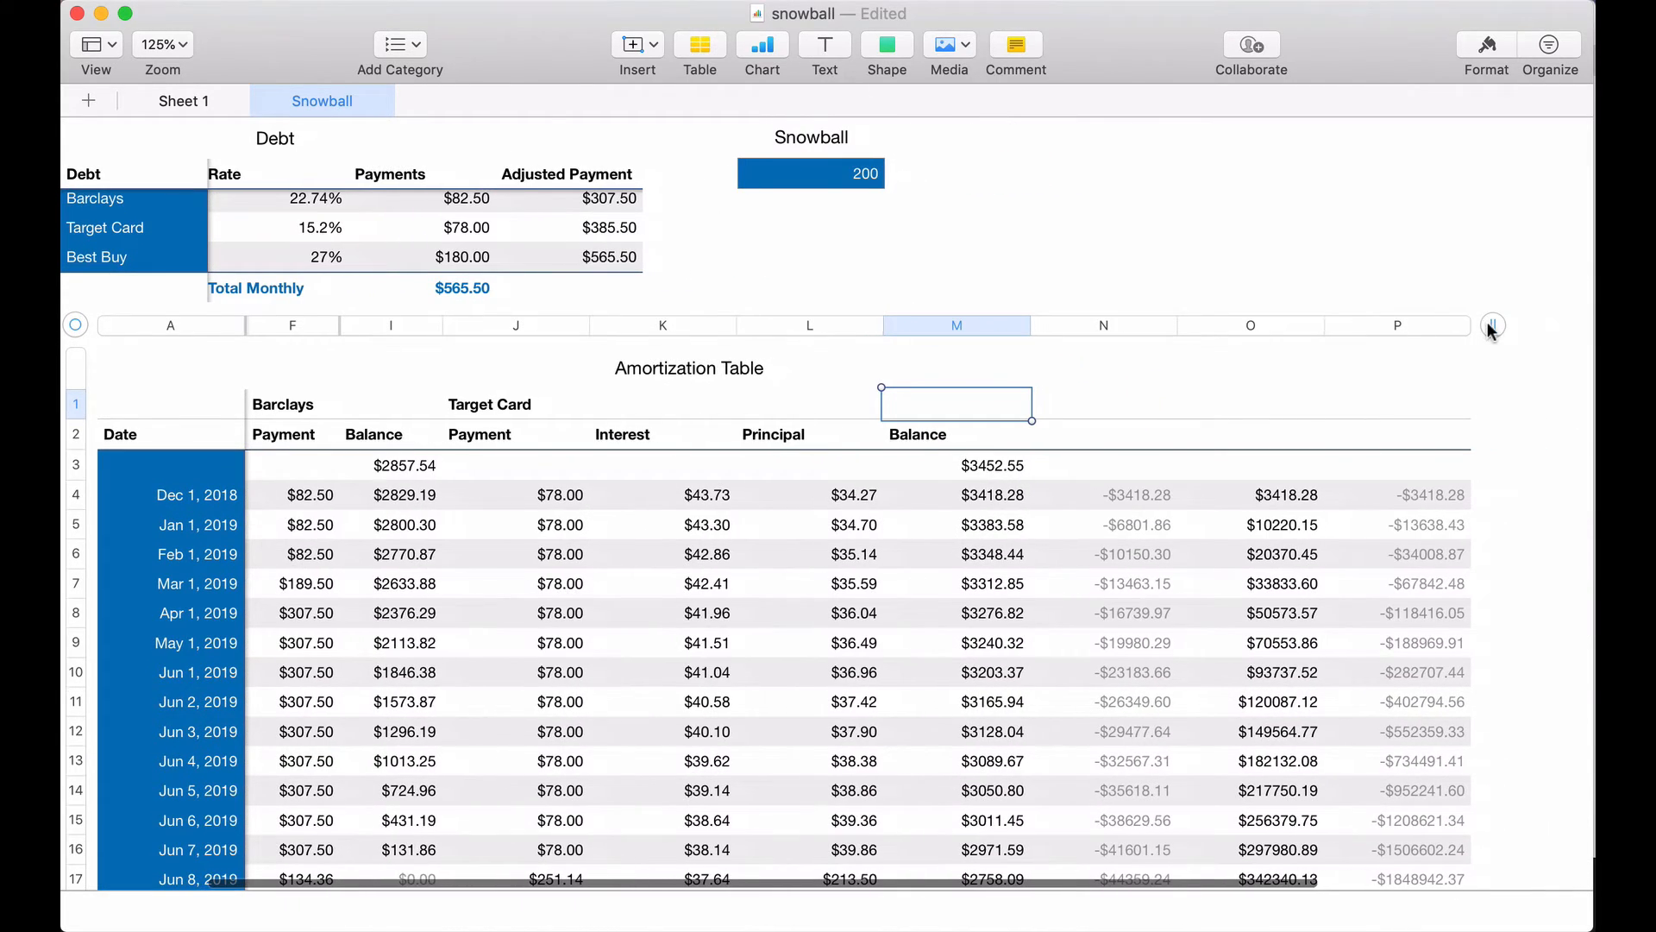
- Copy Target Card's Payment, Interest, Principal and Balance headings from J2:M2 into the new columns starting at N2
{"action": "left_click", "coordinate": [531, 431]}
{"action": "left_click", "coordinate": [881, 427], "text": "shift"}
{"action": "key", "text": "super+c"}
{"action": "left_click", "coordinate": [1096, 431]}
{"action": "key", "text": "super+v"}
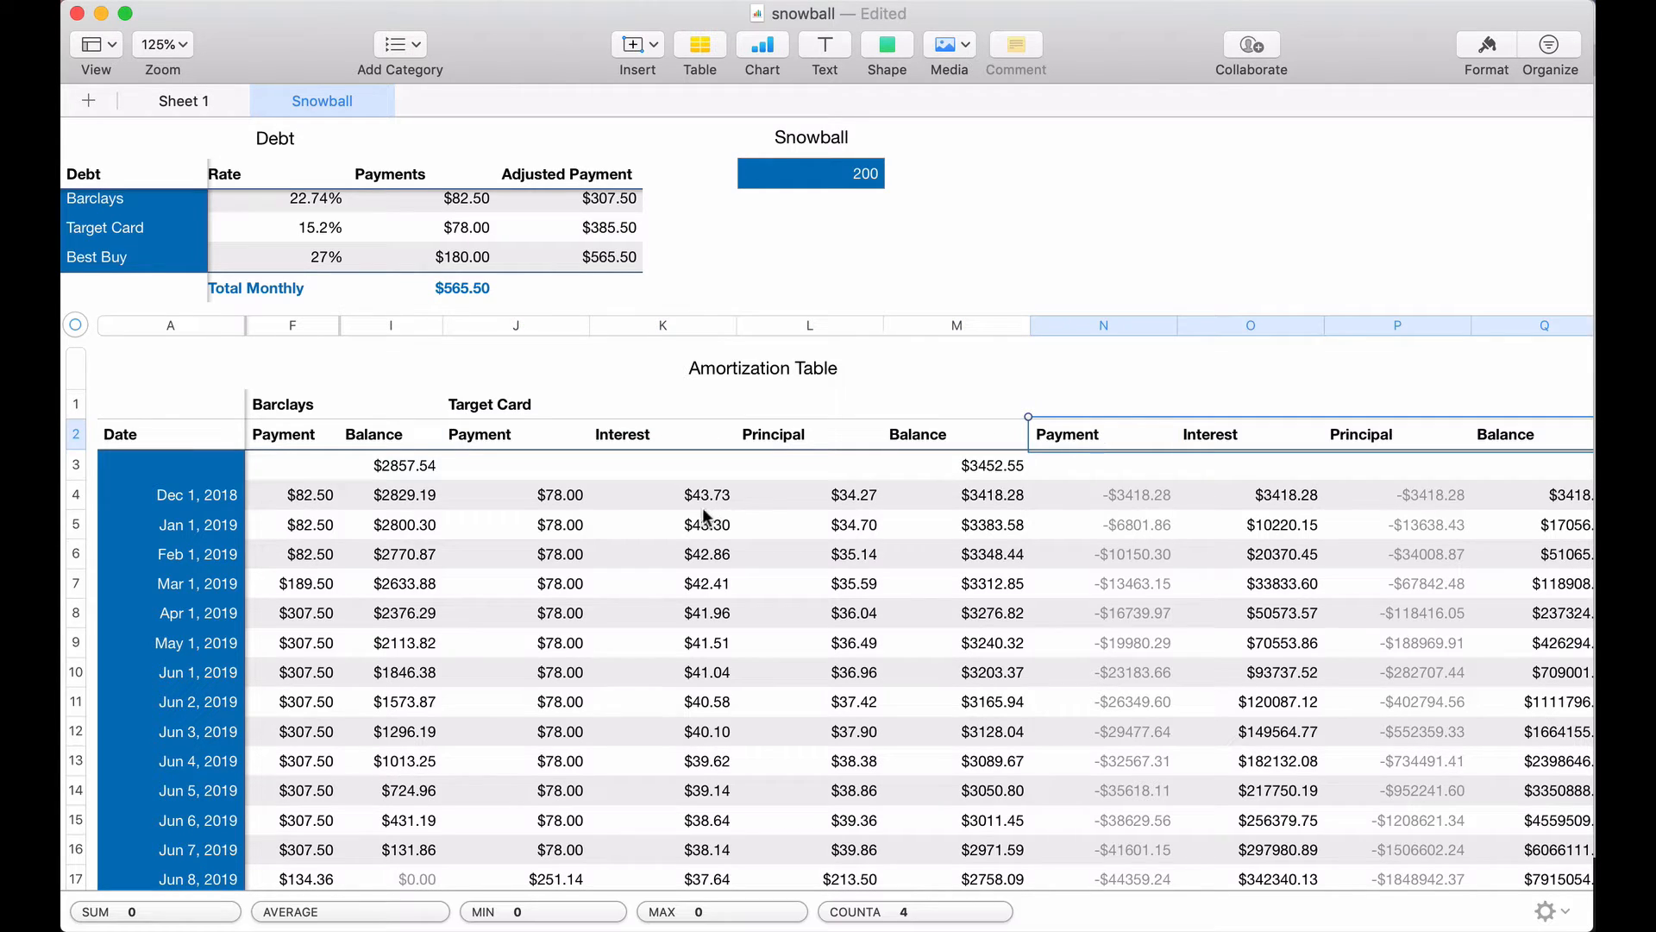
- Copy Target Card's first-month formulas from J4:M4 into the new section starting at N4
{"action": "left_click", "coordinate": [570, 498]}
{"action": "left_click", "coordinate": [953, 499], "text": "shift"}
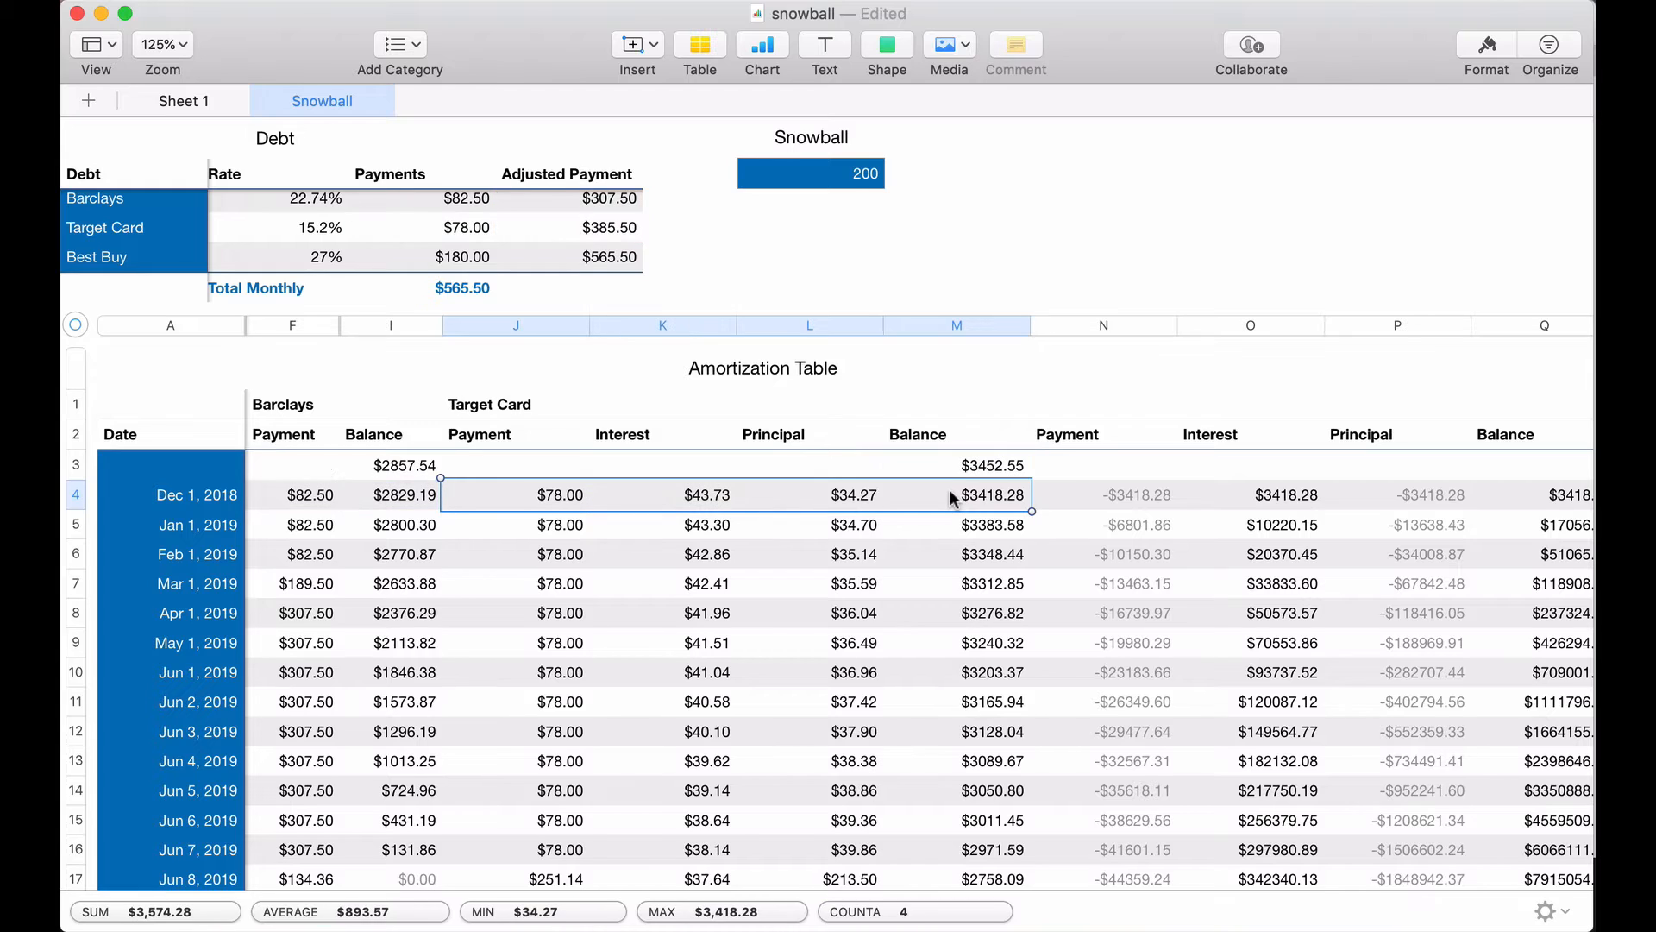
{"action": "double_click", "coordinate": [1124, 494]}
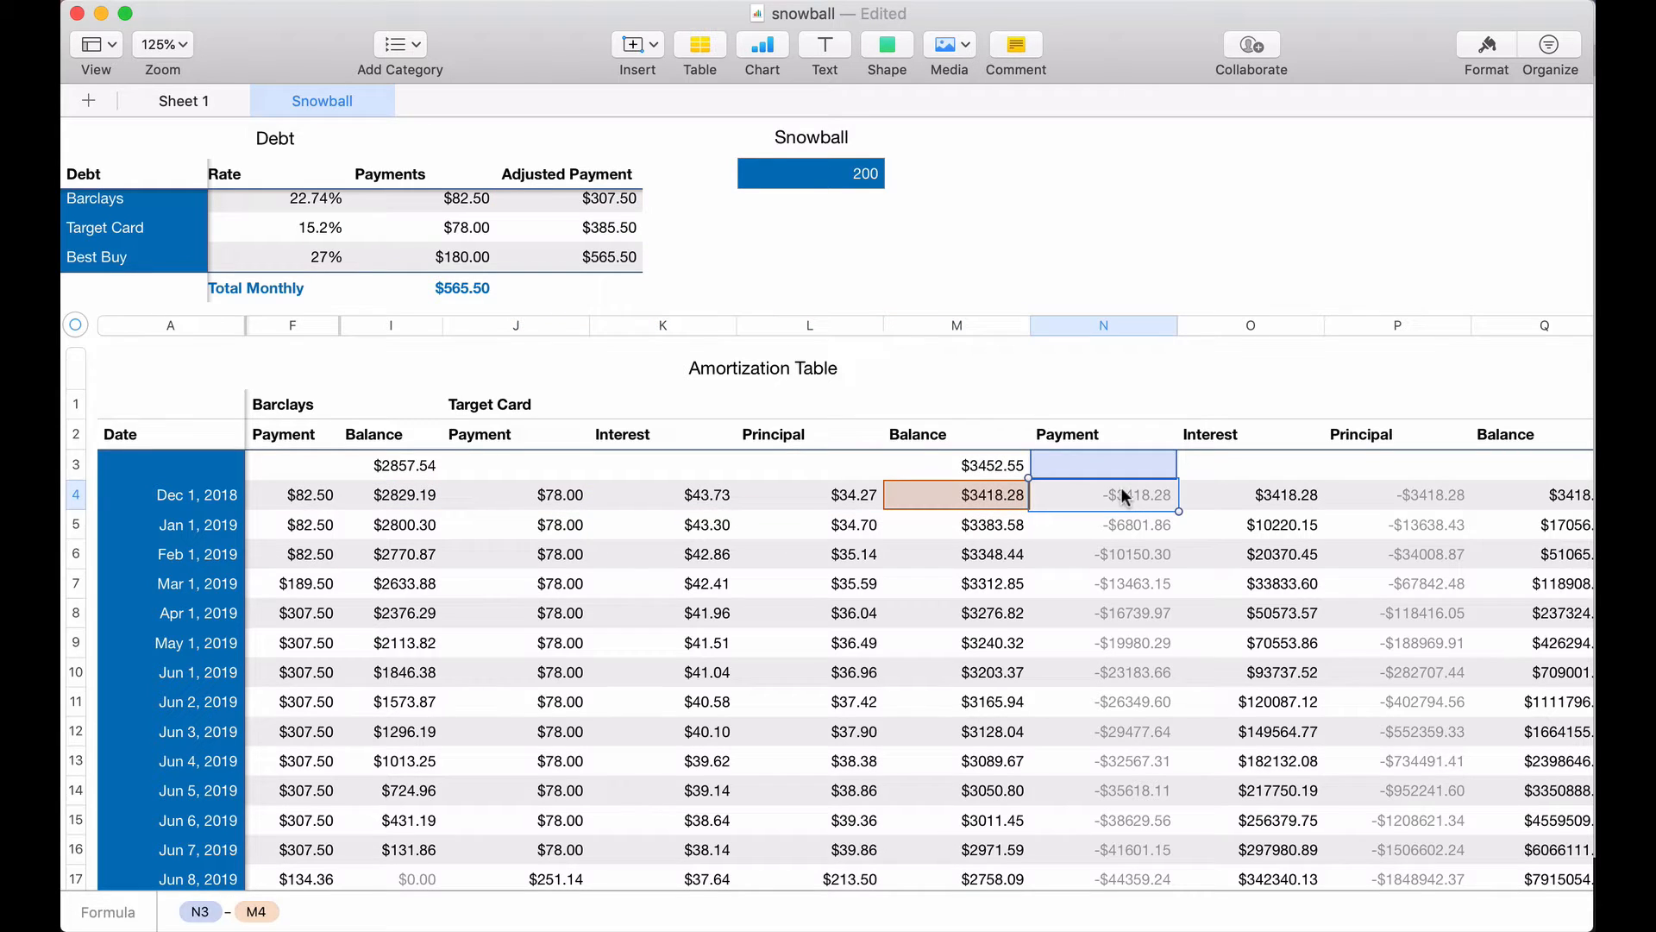
{"action": "key", "text": "Escape"}
{"action": "key", "text": "super+v"}
- Hide Target Card's Interest and Principal columns K and L, and narrow its Balance and Payment columns
{"action": "left_click_drag", "start_coordinate": [634, 325], "coordinate": [812, 328]}
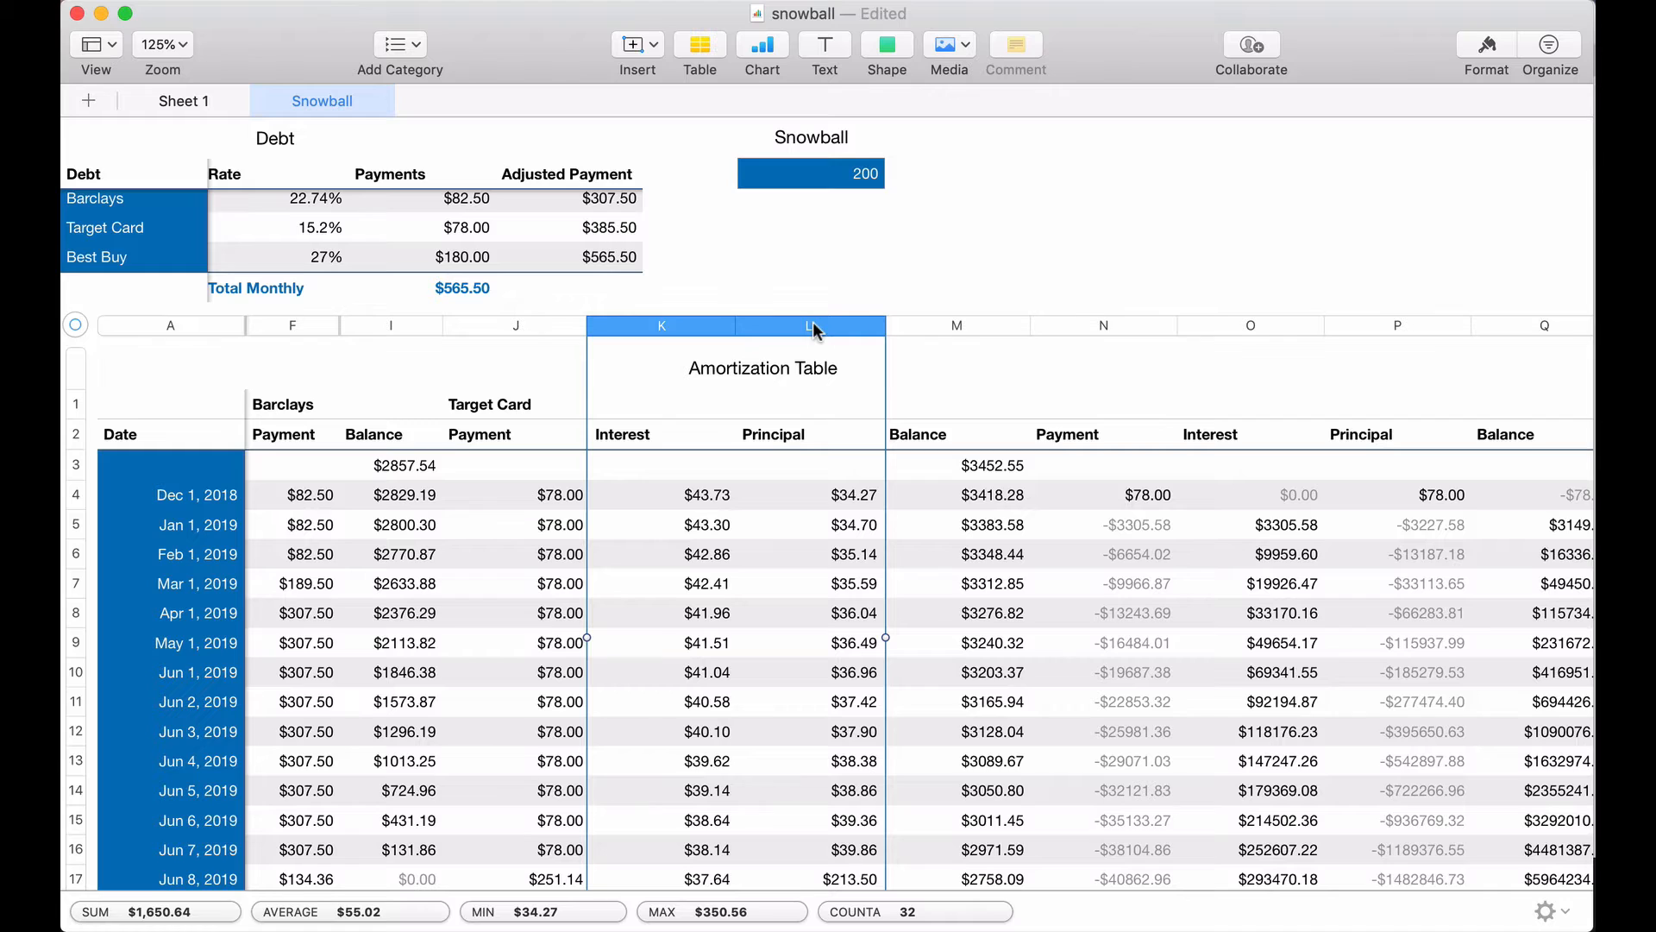
{"action": "left_click", "coordinate": [876, 327]}
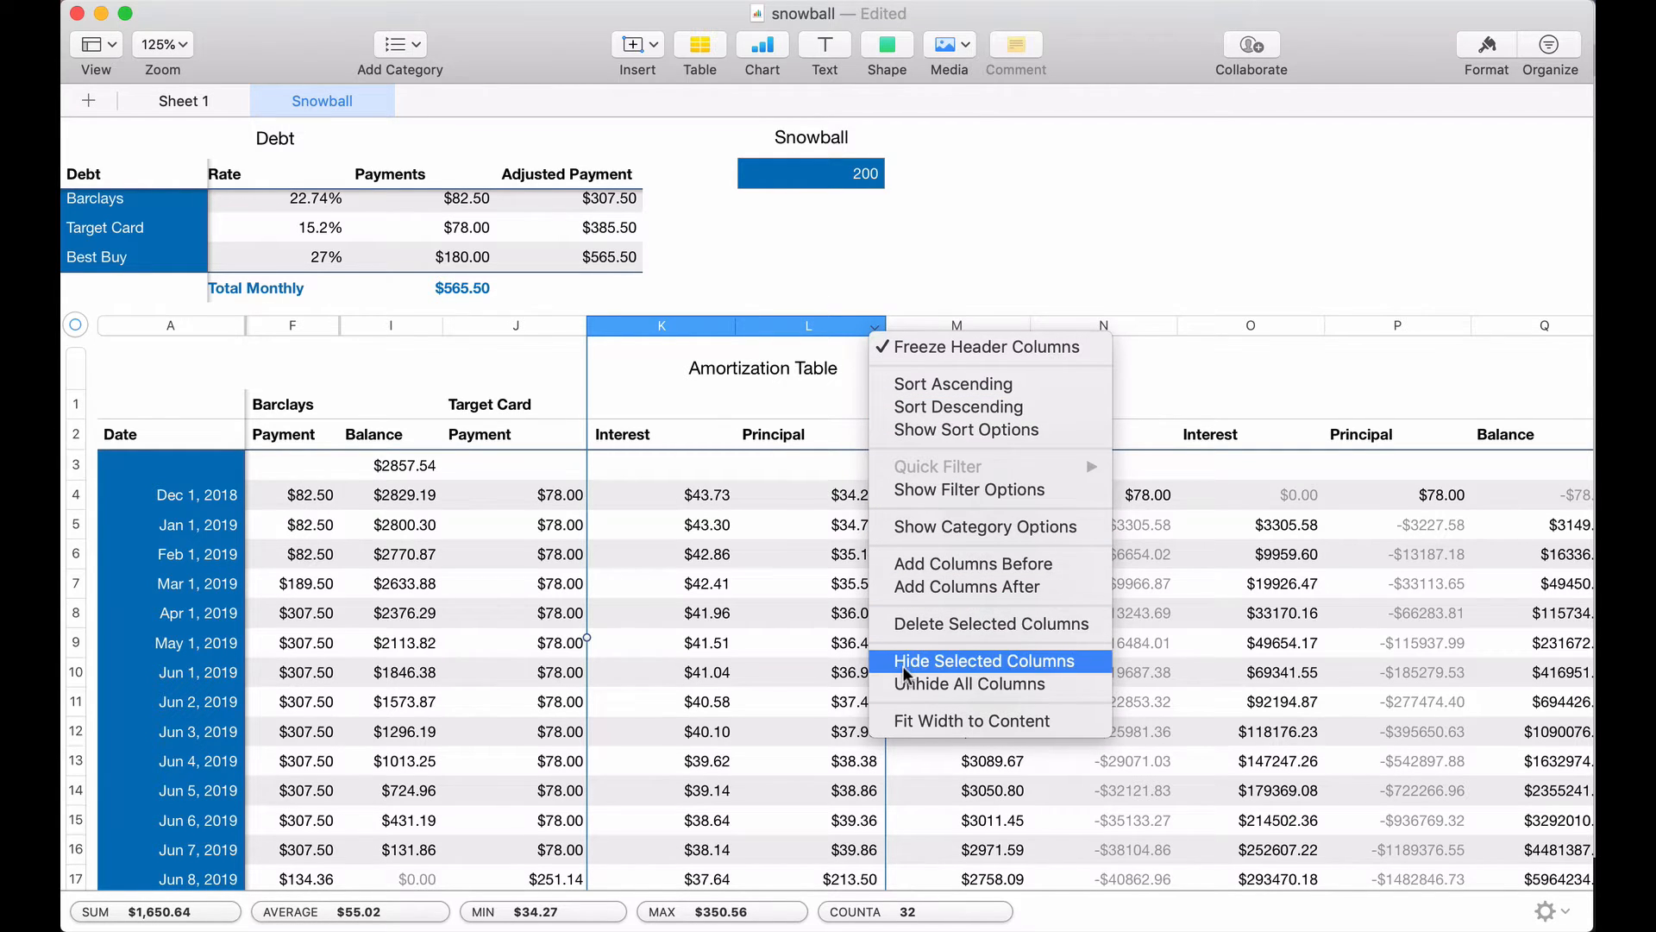
{"action": "key", "text": "Escape"}
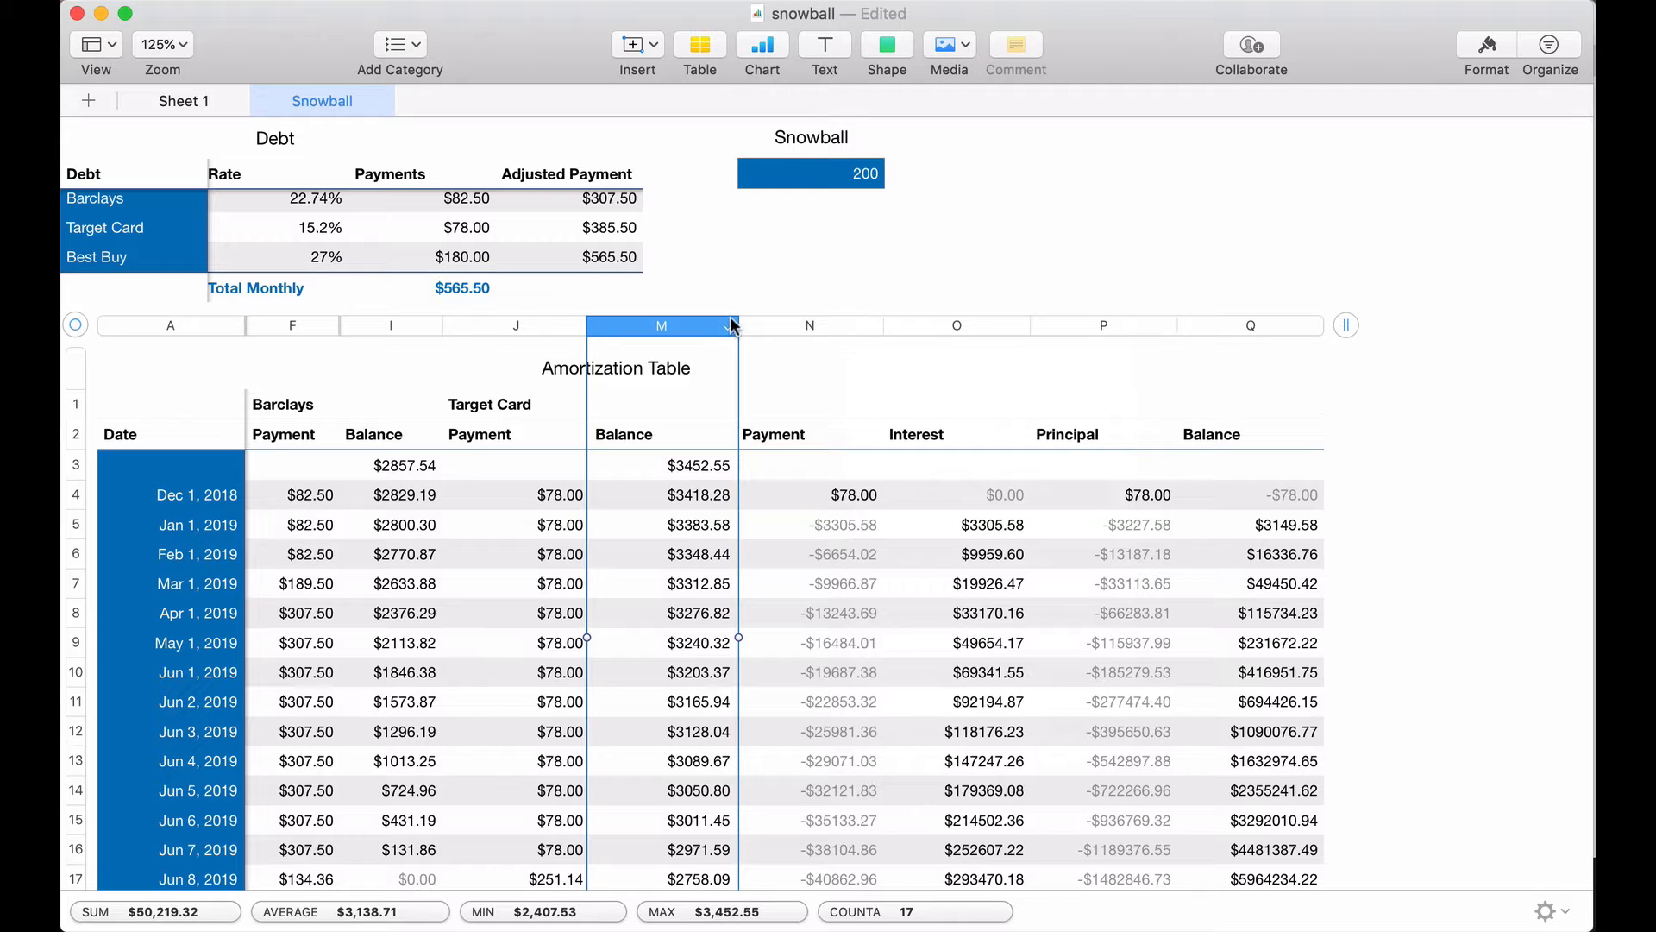
{"action": "left_click_drag", "start_coordinate": [737, 319], "coordinate": [692, 320]}
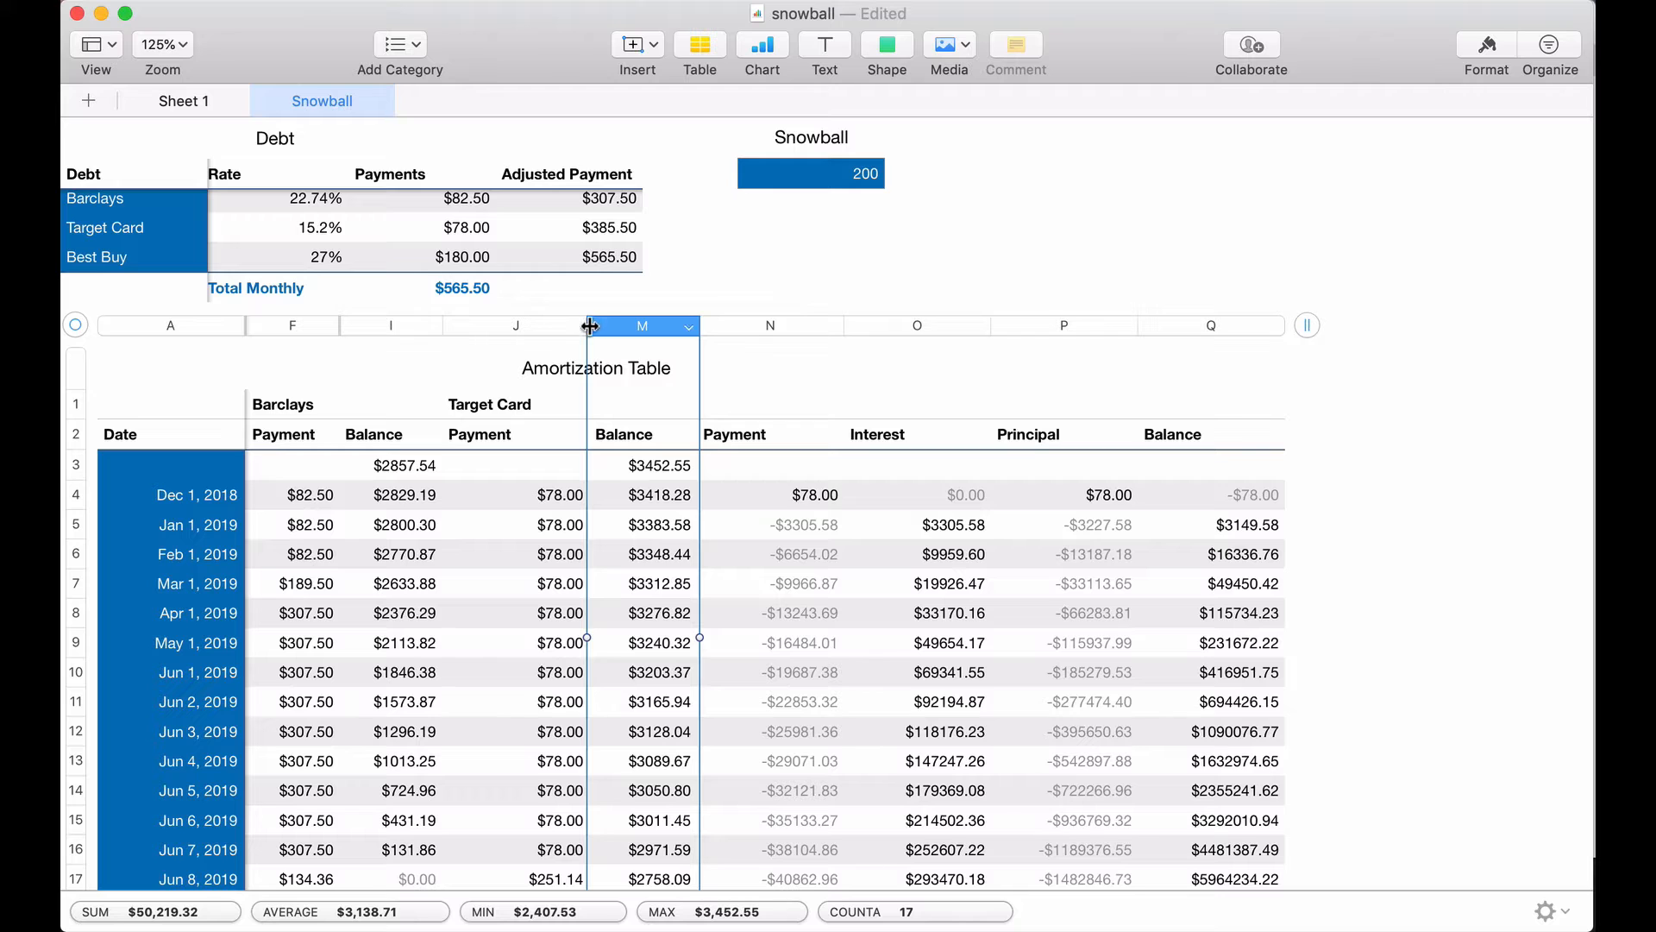
{"action": "left_click_drag", "start_coordinate": [589, 326], "coordinate": [536, 325]}
- Set the opening balance in Q3 to Best Buy's Starting Balance from the Debt table, preserving its row and column
{"action": "scroll", "coordinate": [711, 521], "scroll_direction": "right", "scroll_amount": 1}
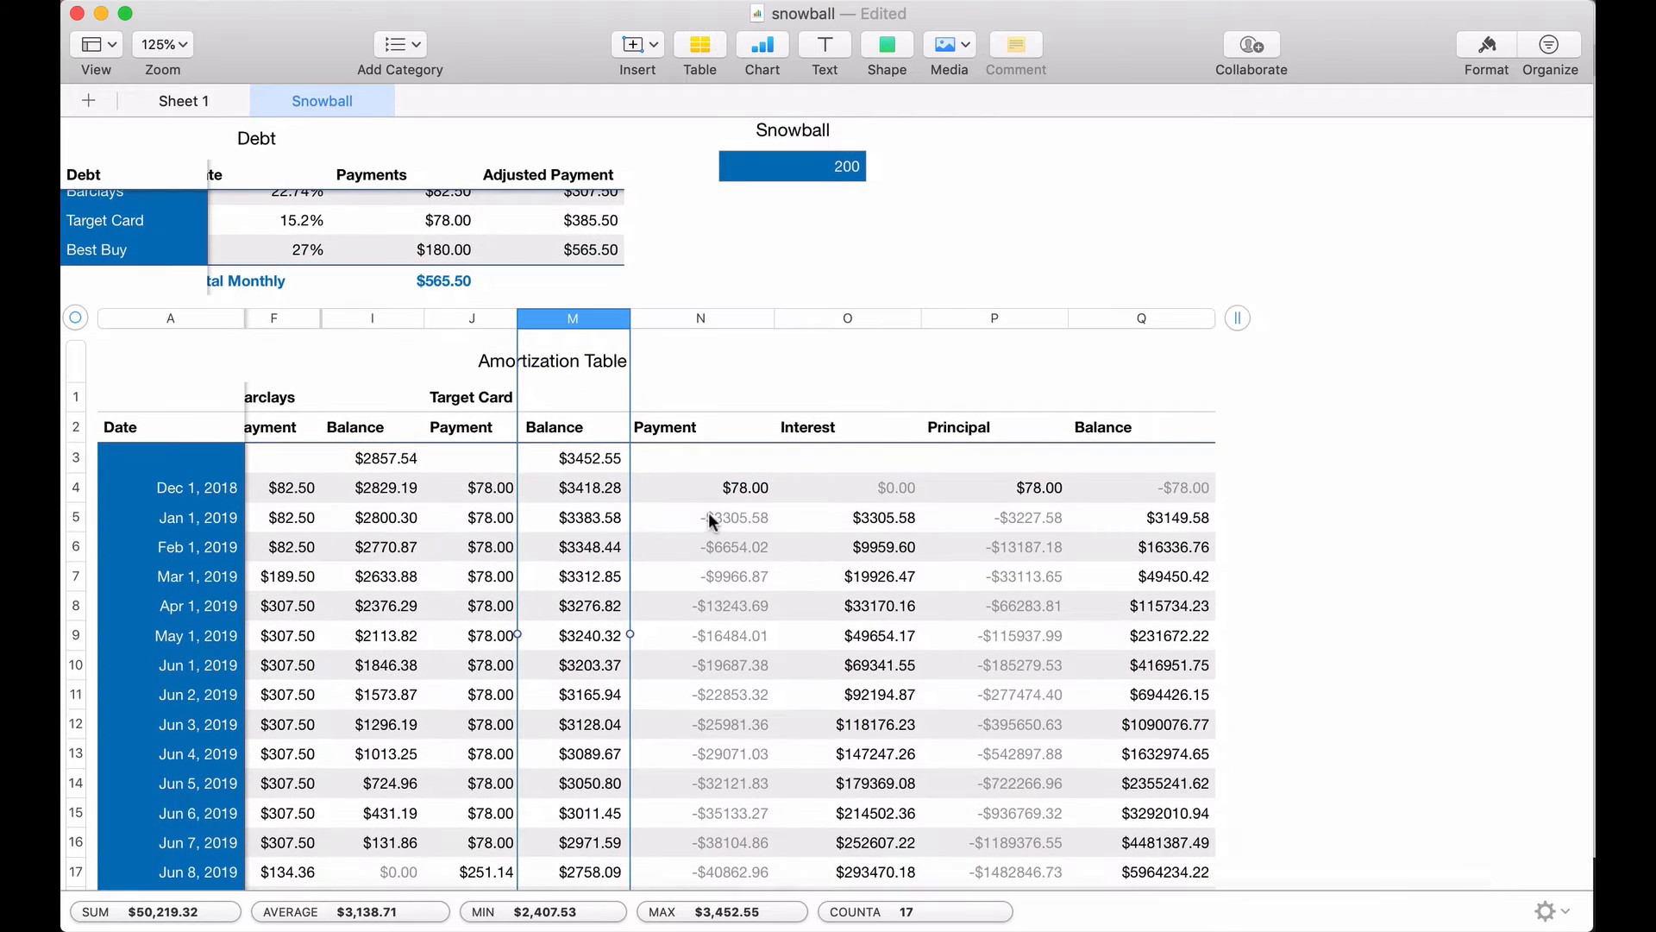
{"action": "left_click", "coordinate": [1113, 460]}
{"action": "type", "text": "="}
{"action": "scroll", "coordinate": [278, 264], "scroll_direction": "left", "scroll_amount": 2}
{"action": "scroll", "coordinate": [278, 264], "scroll_direction": "up", "scroll_amount": 1}
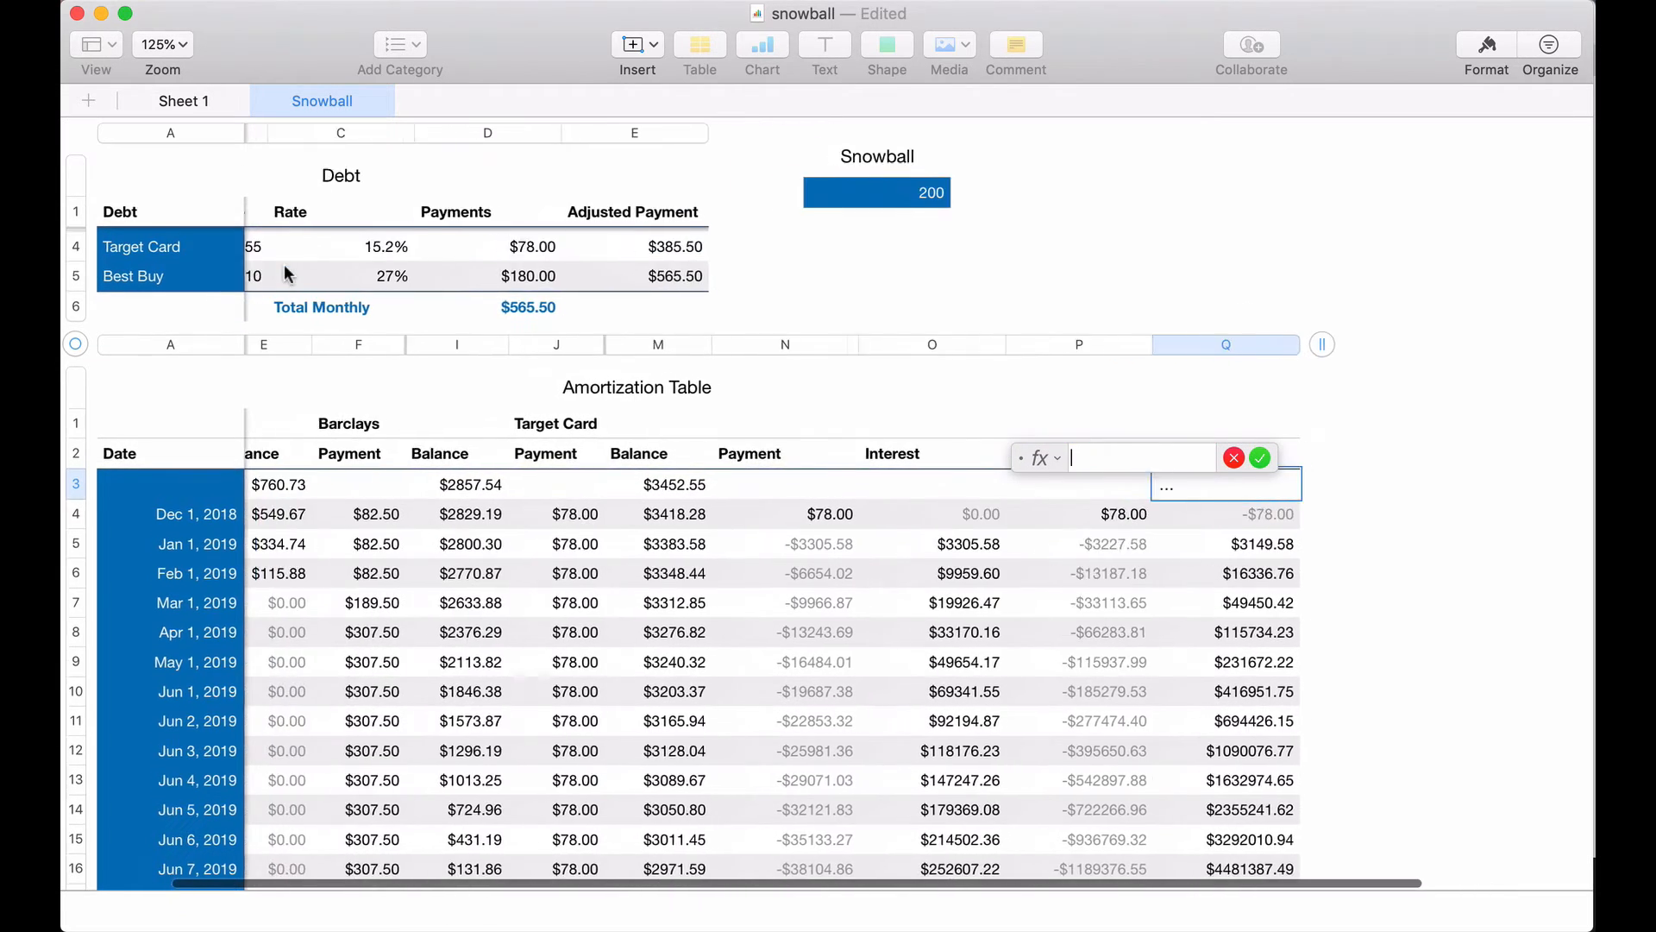
{"action": "scroll", "coordinate": [285, 273], "scroll_direction": "left", "scroll_amount": 3}
{"action": "left_click", "coordinate": [334, 278]}
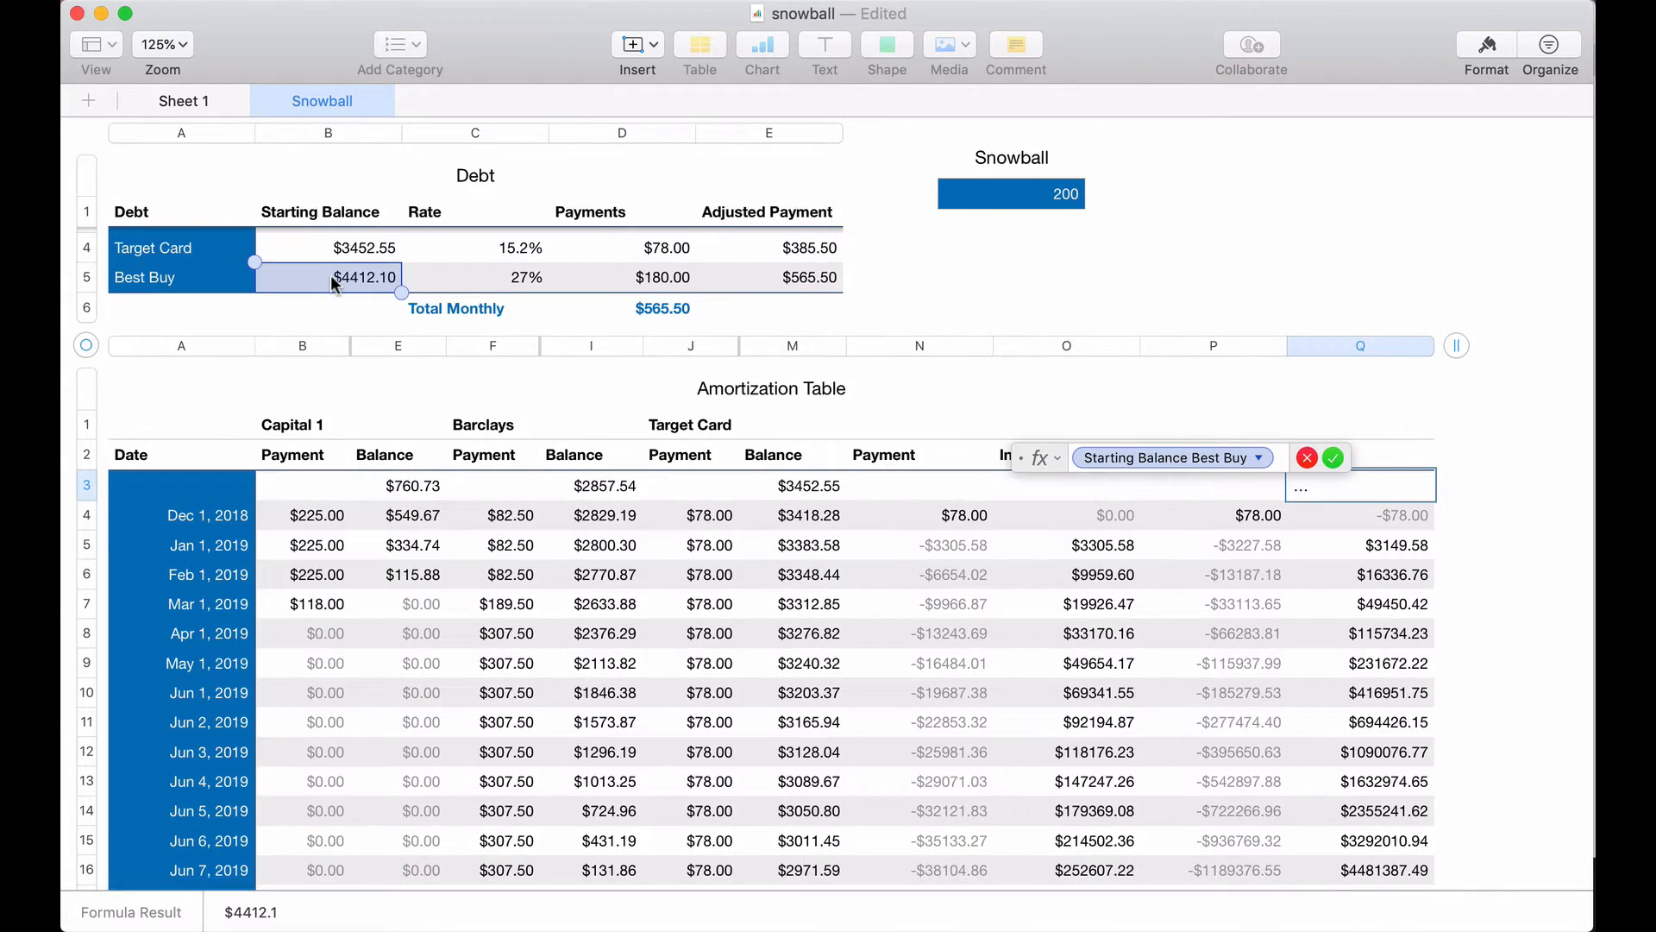
{"action": "left_click", "coordinate": [1259, 458]}
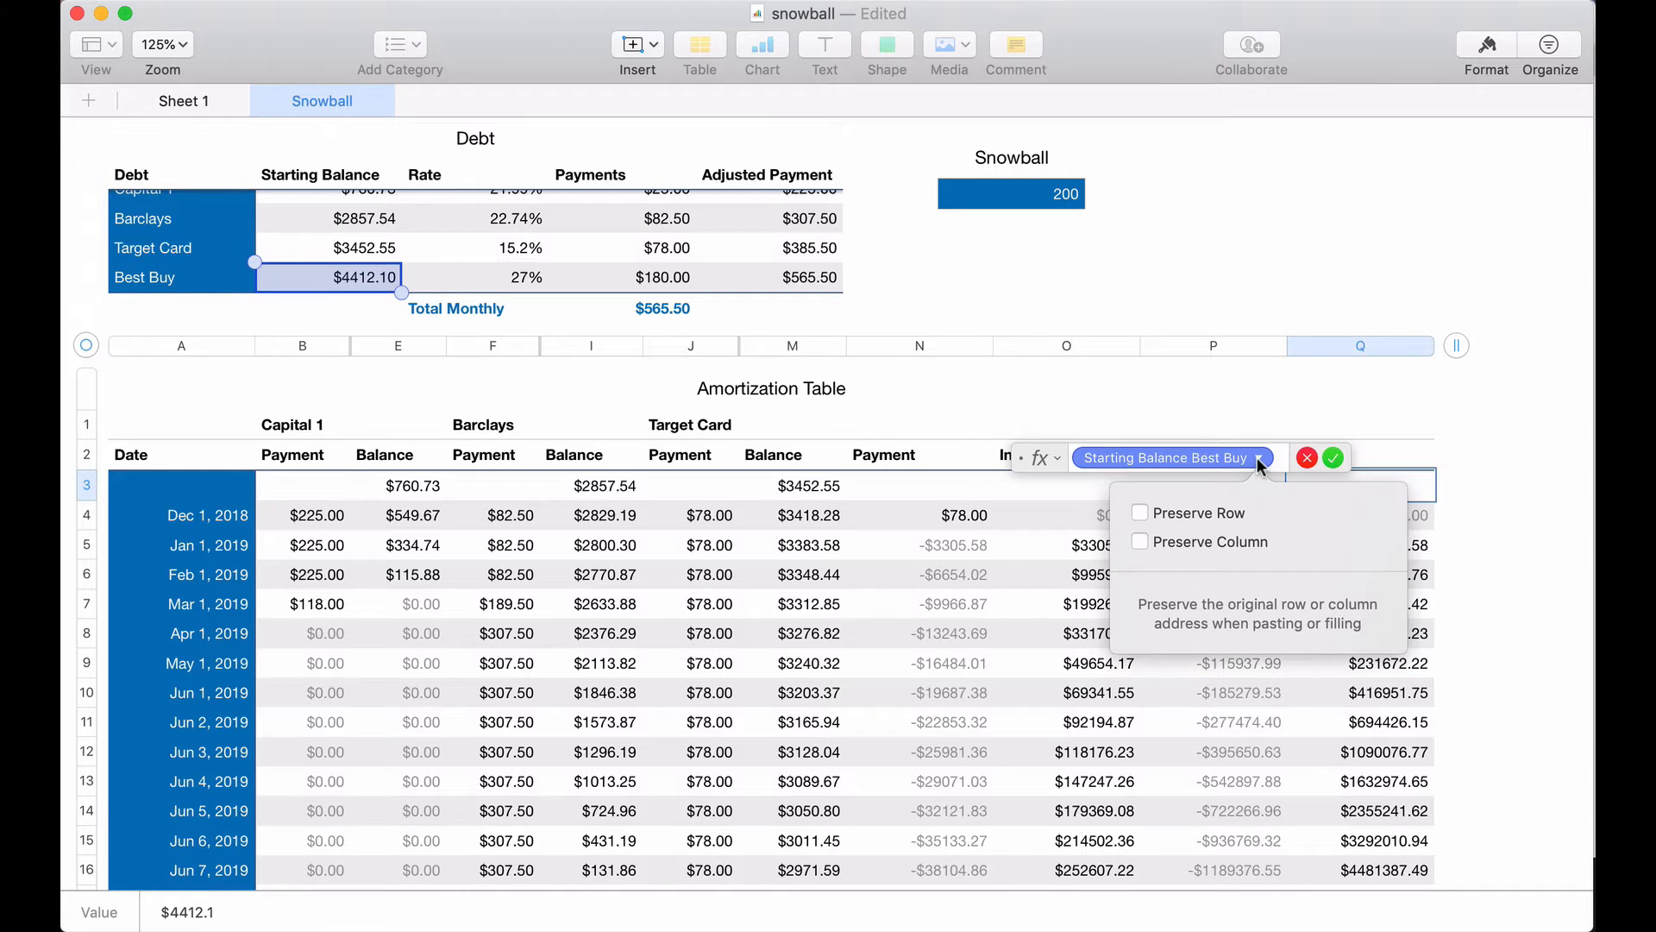
{"action": "left_click", "coordinate": [1142, 514]}
{"action": "left_click", "coordinate": [1141, 540]}
{"action": "key", "text": "Return"}
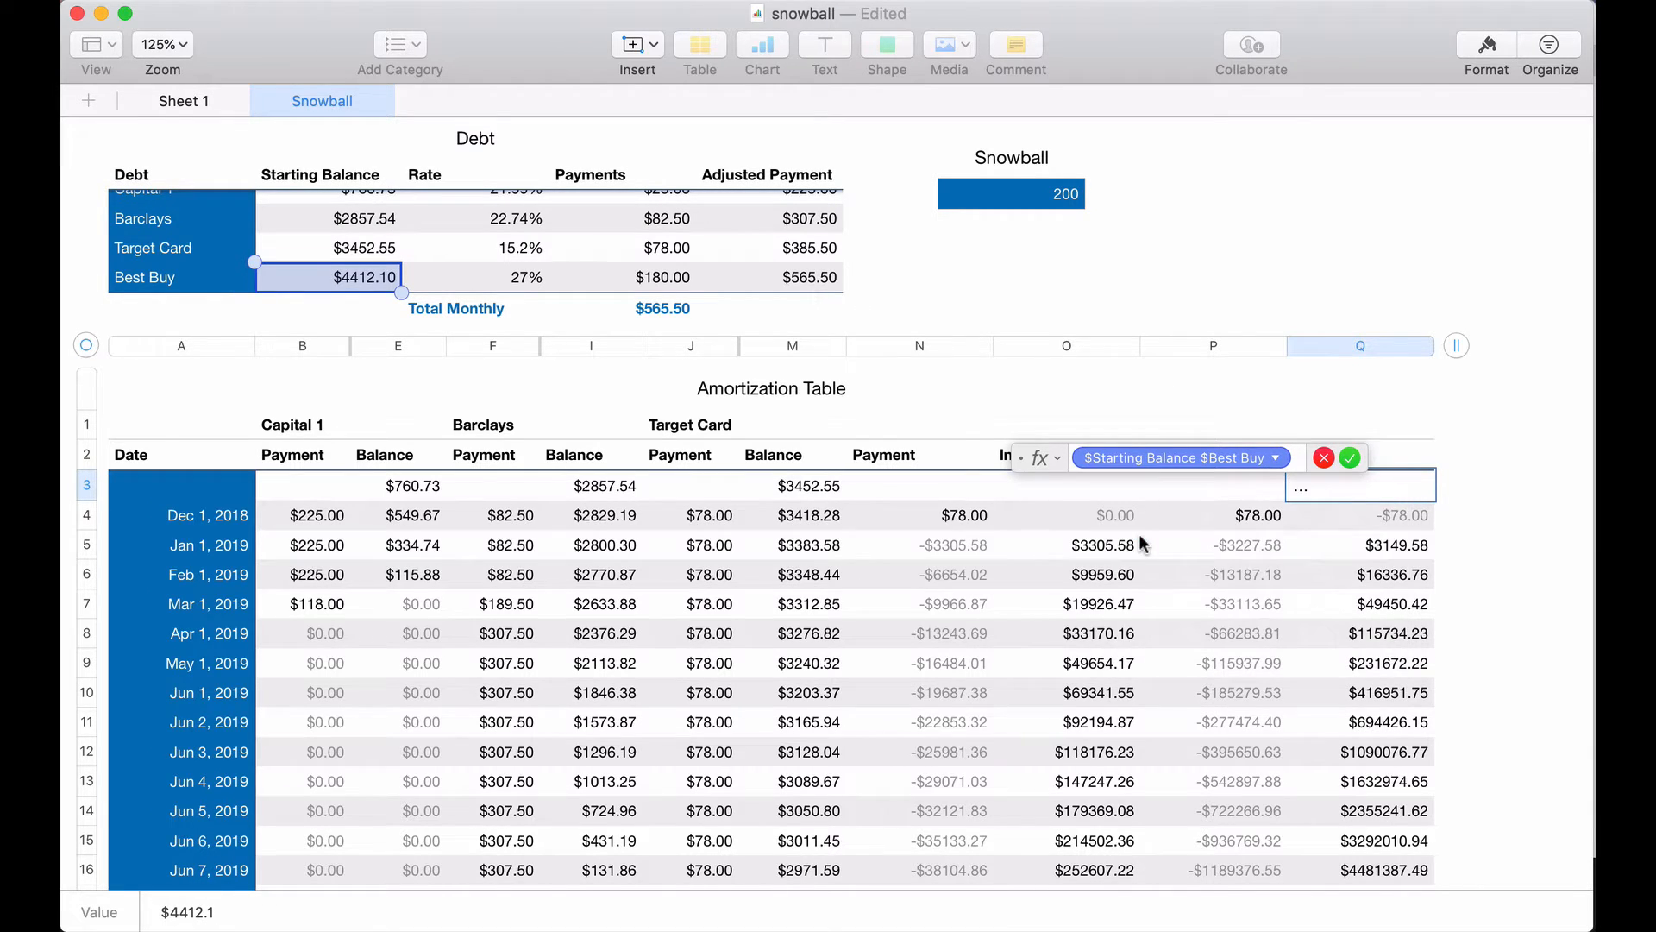
{"action": "key", "text": "Return"}
- In N4's Payment formula, replace Barclays' Adjusted Payment with Target Card's Adjusted Payment, preserving its row and column
{"action": "left_click", "coordinate": [973, 515]}
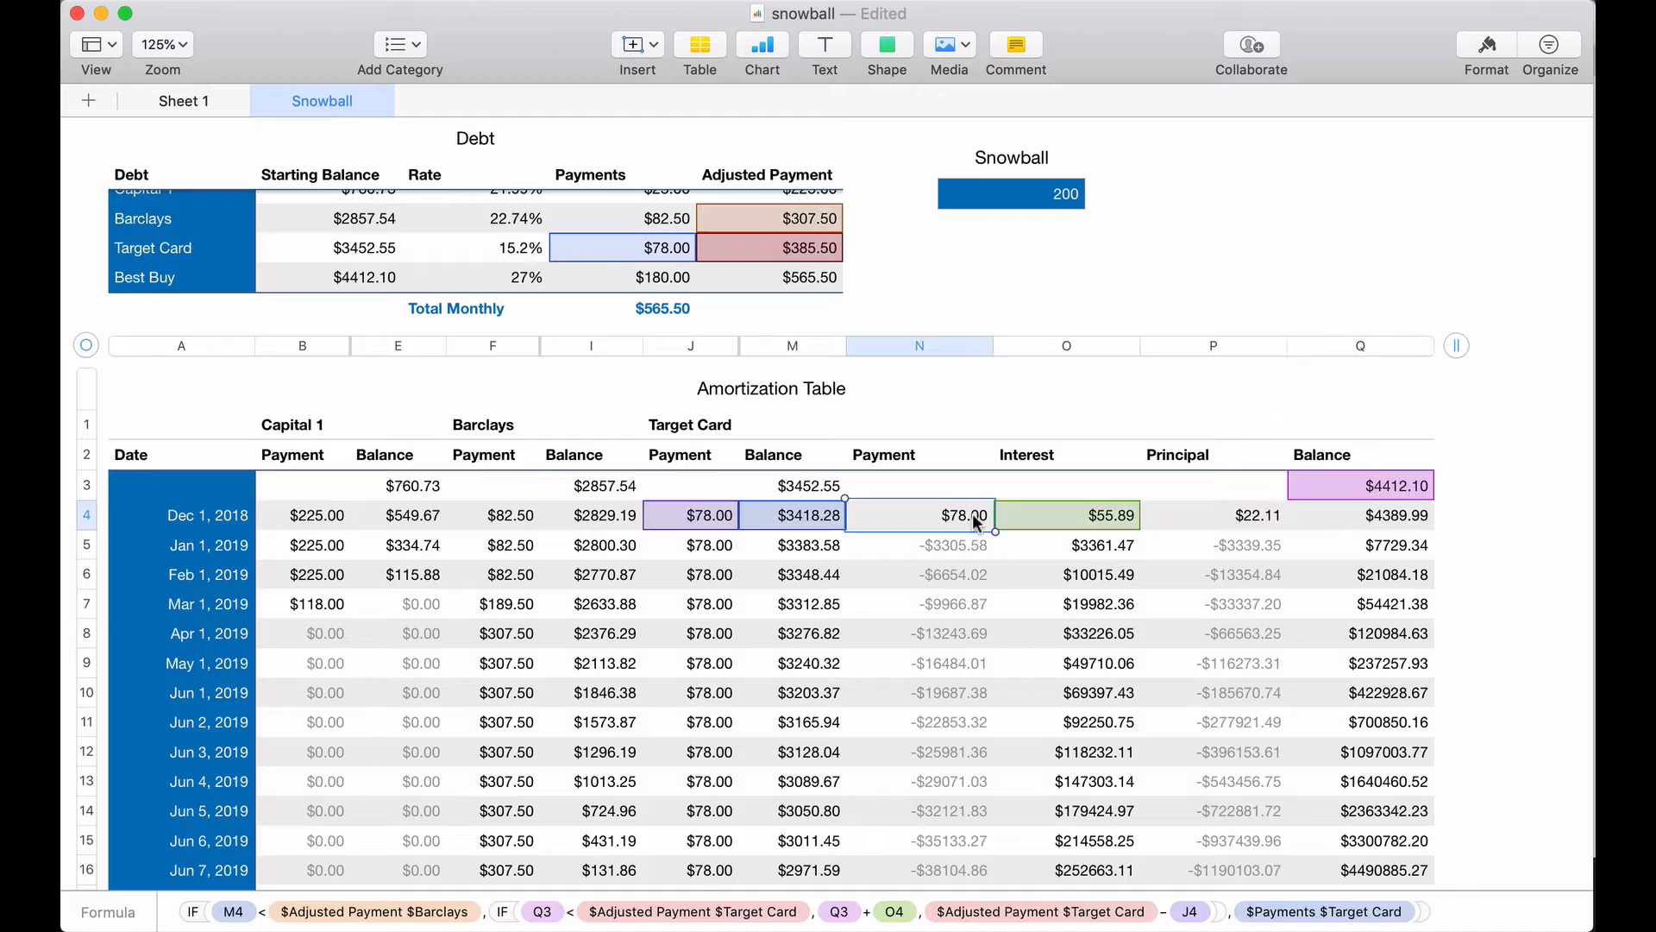
{"action": "double_click", "coordinate": [965, 515]}
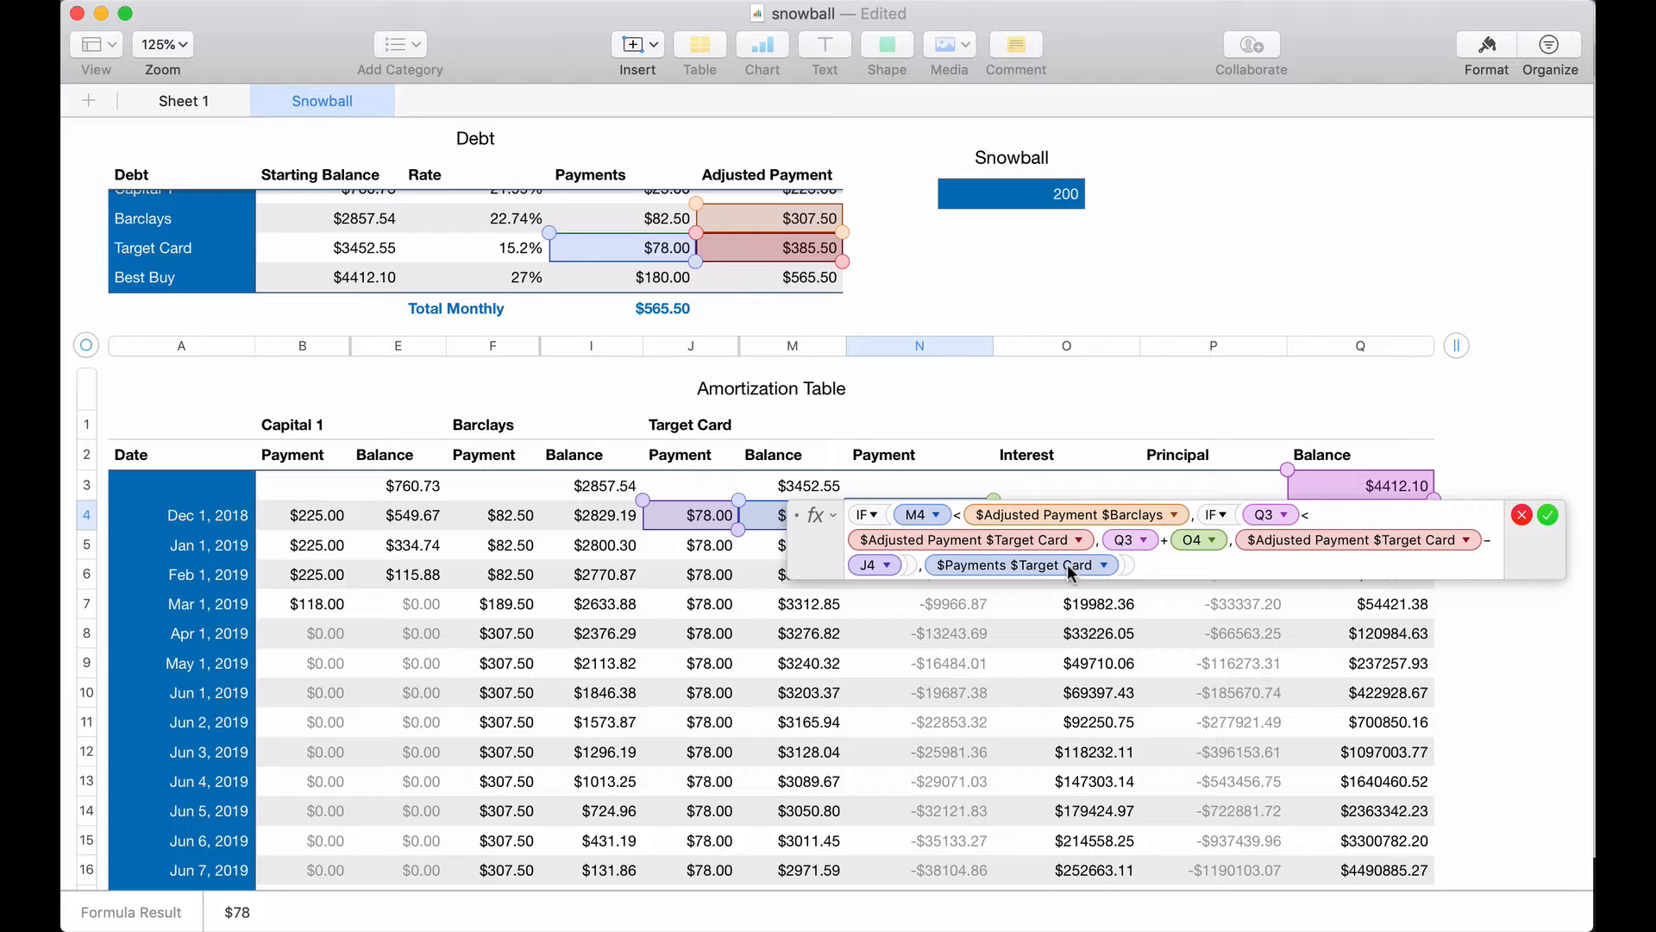
{"action": "left_click", "coordinate": [1188, 515]}
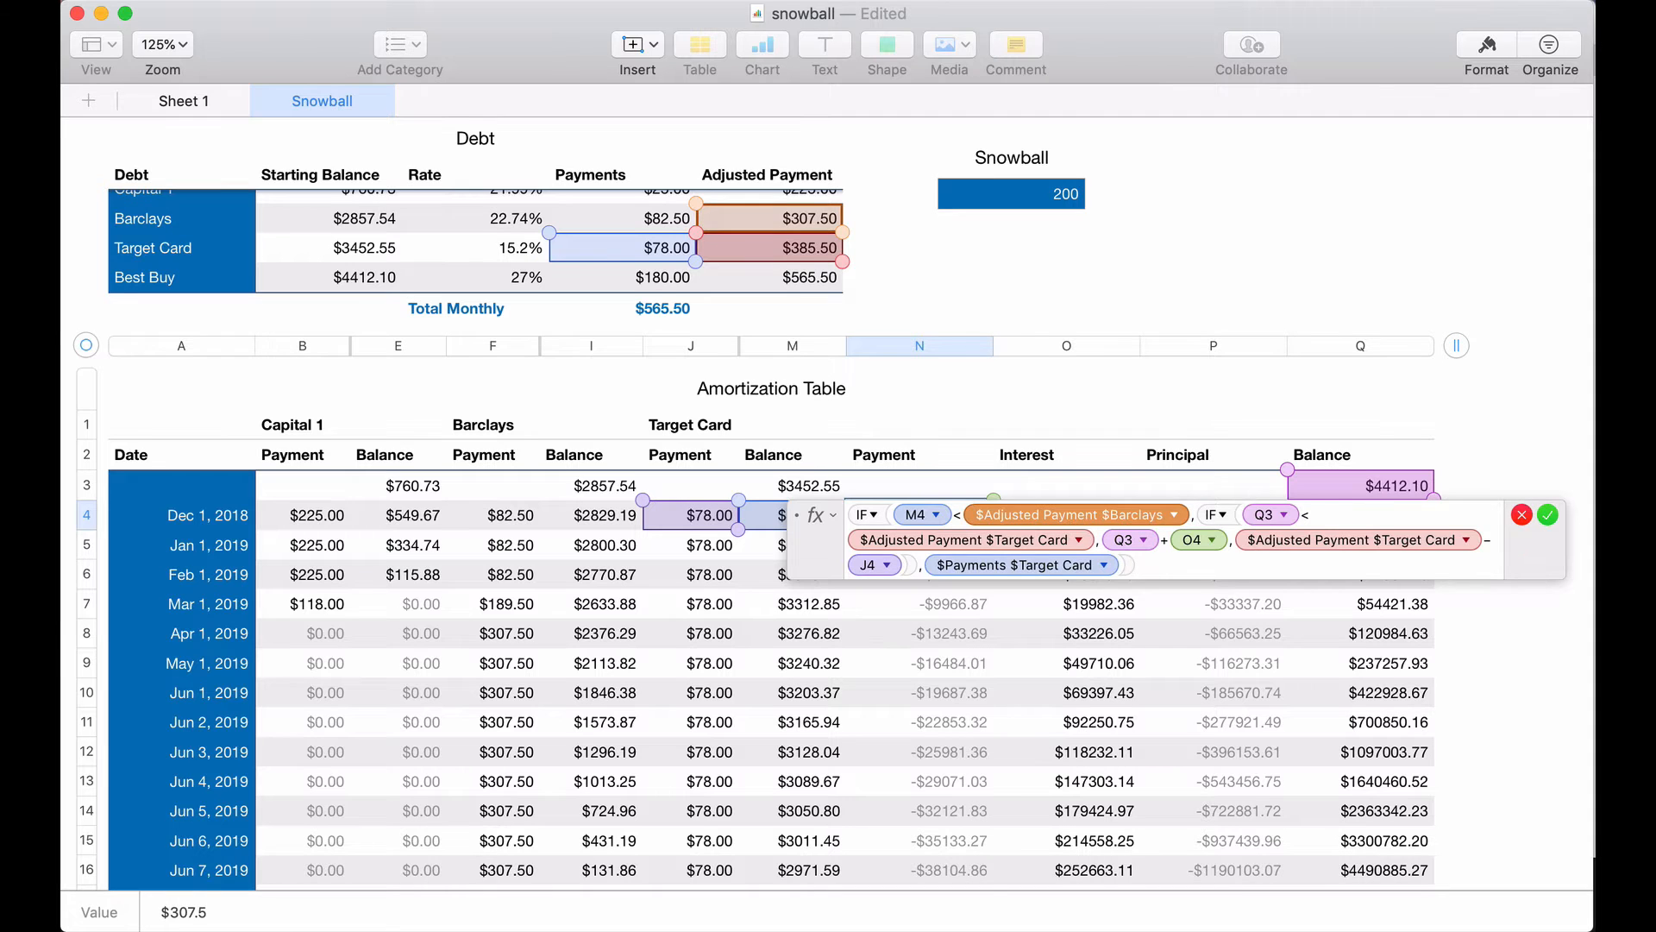
{"action": "left_click", "coordinate": [798, 250]}
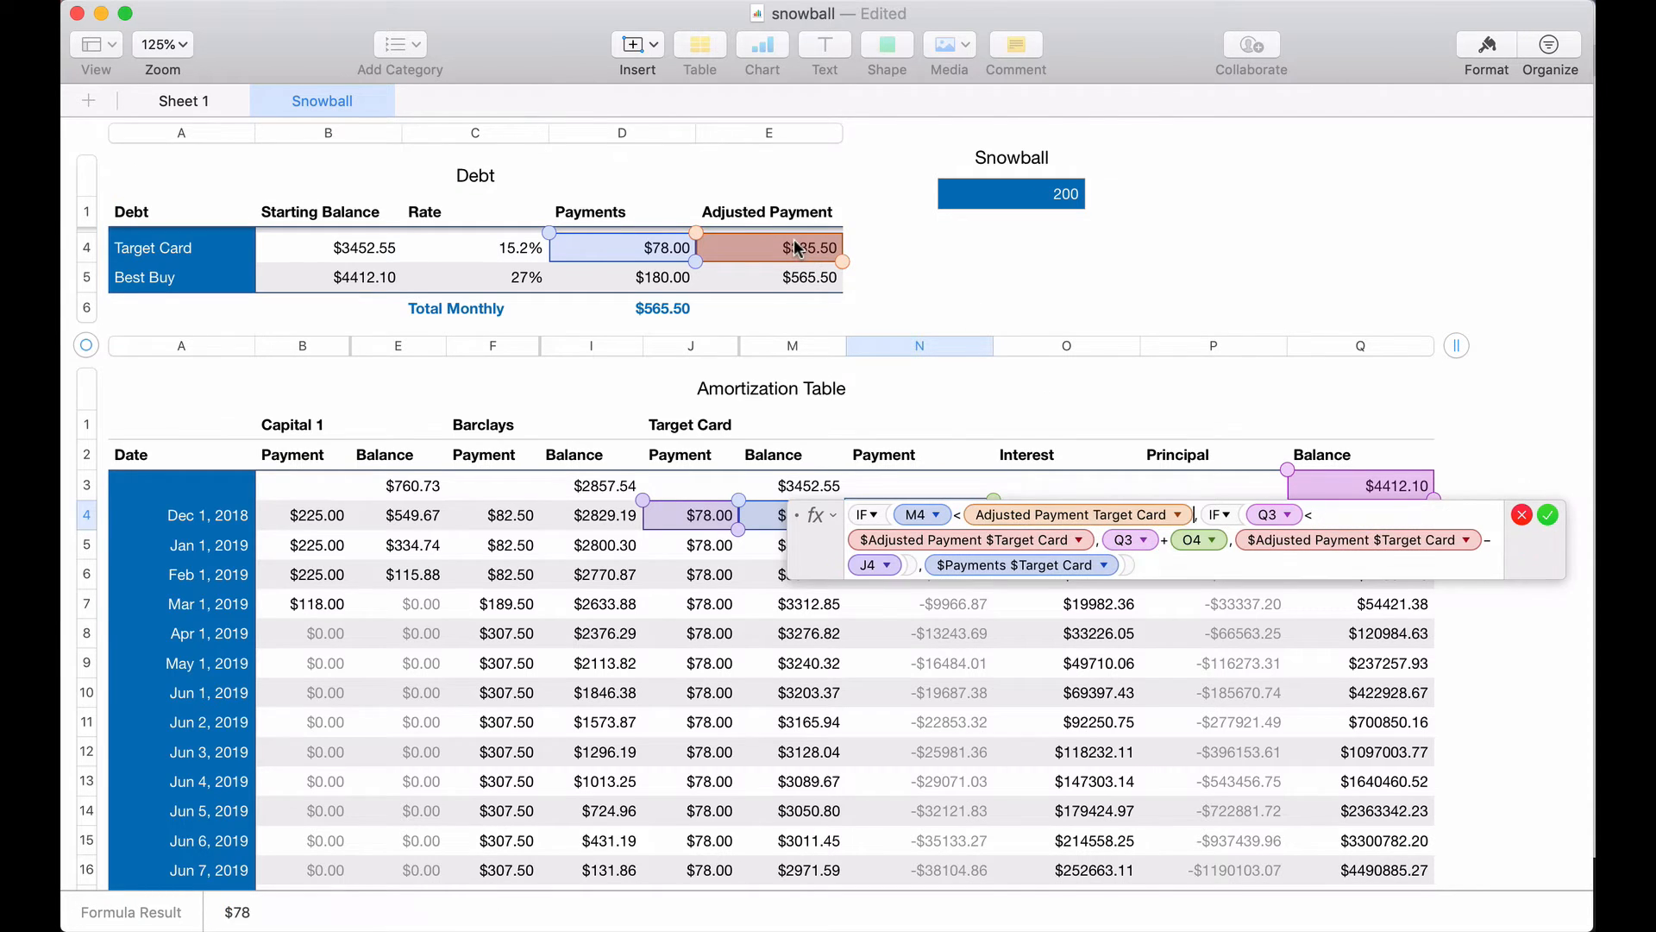
{"action": "left_click", "coordinate": [1178, 514]}
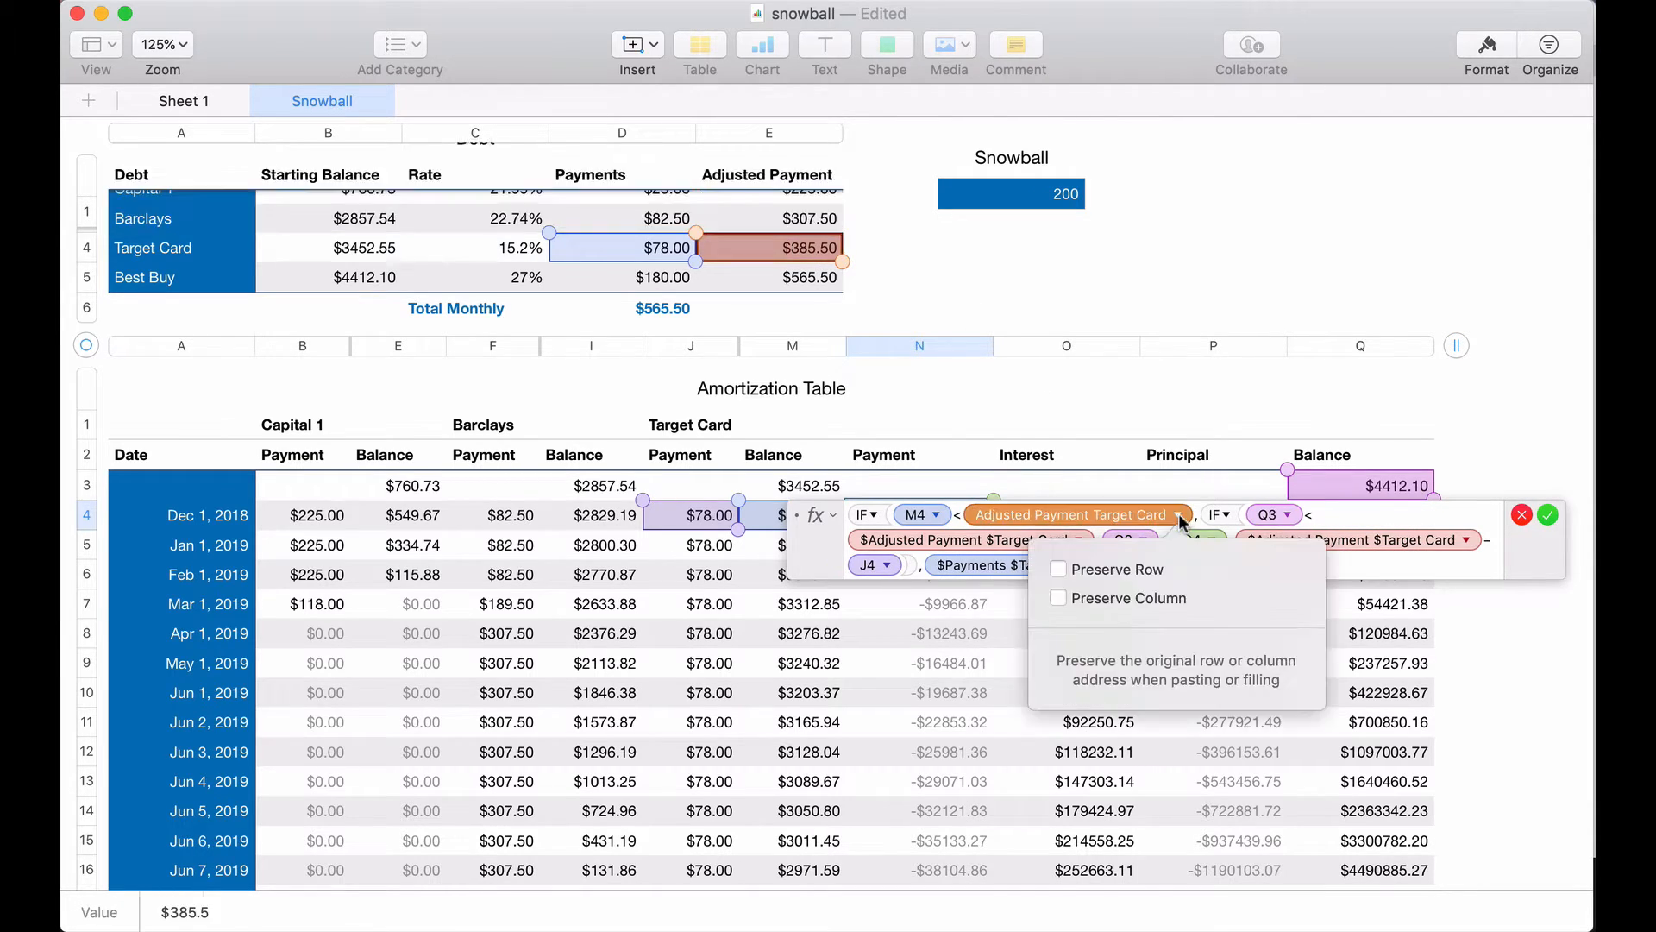
{"action": "left_click", "coordinate": [1058, 570]}
{"action": "left_click", "coordinate": [1059, 596]}
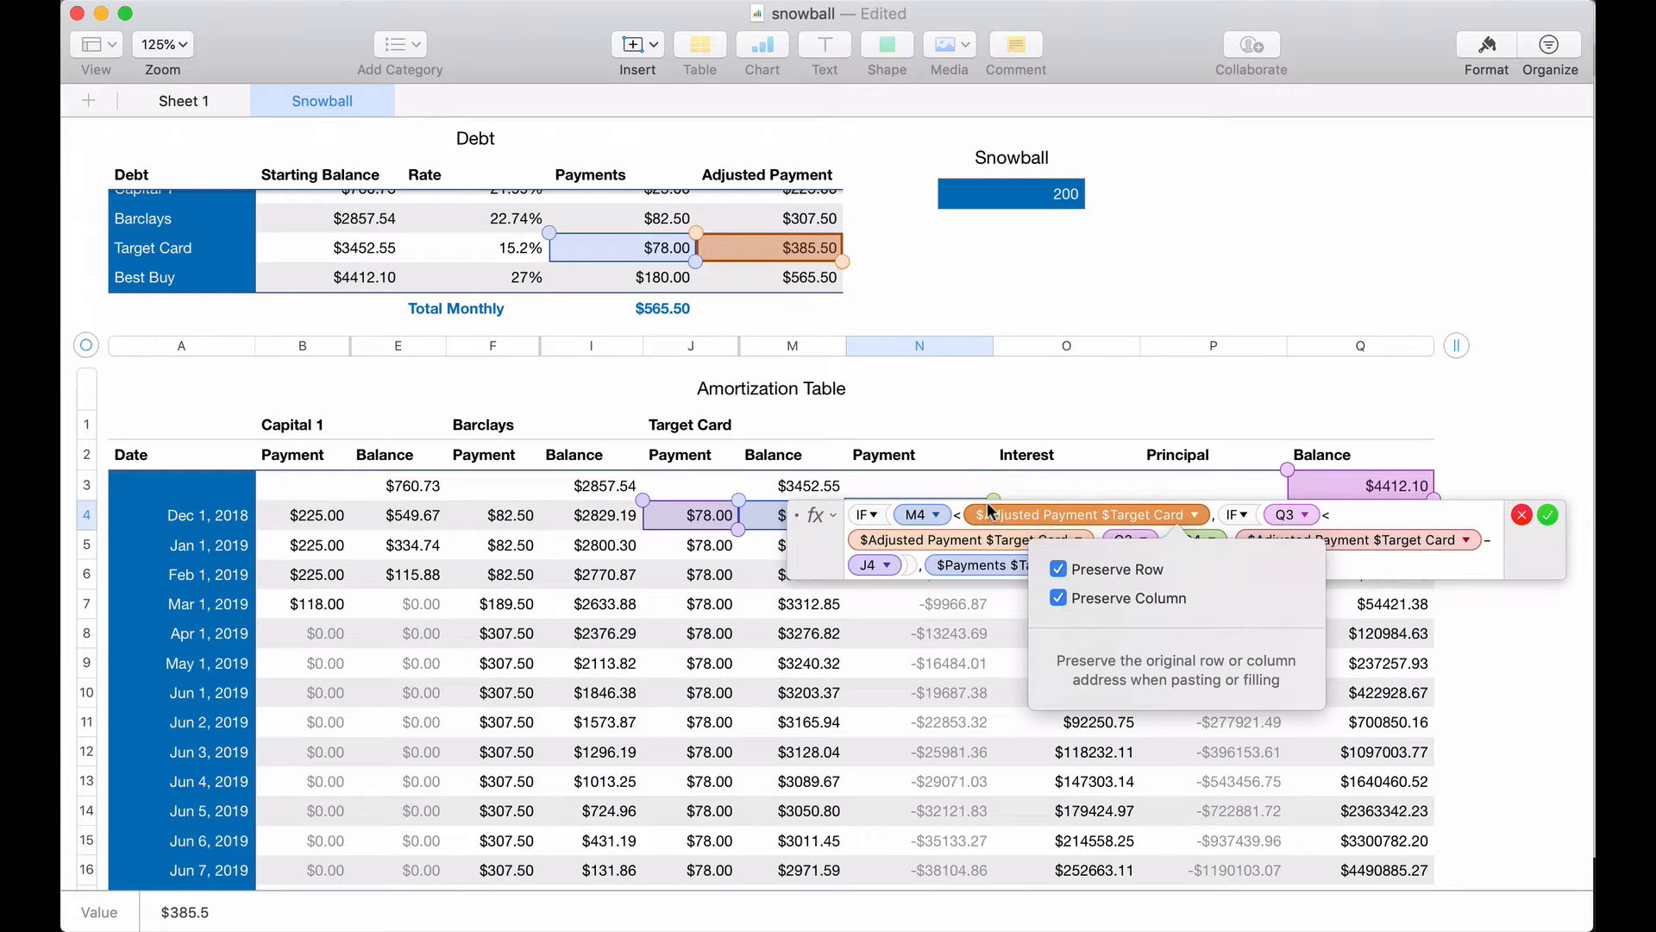
- In N4's inner IF condition, replace Target Card's Adjusted Payment with Best Buy's Adjusted Payment, preserving its row and column
{"action": "left_click", "coordinate": [1091, 541]}
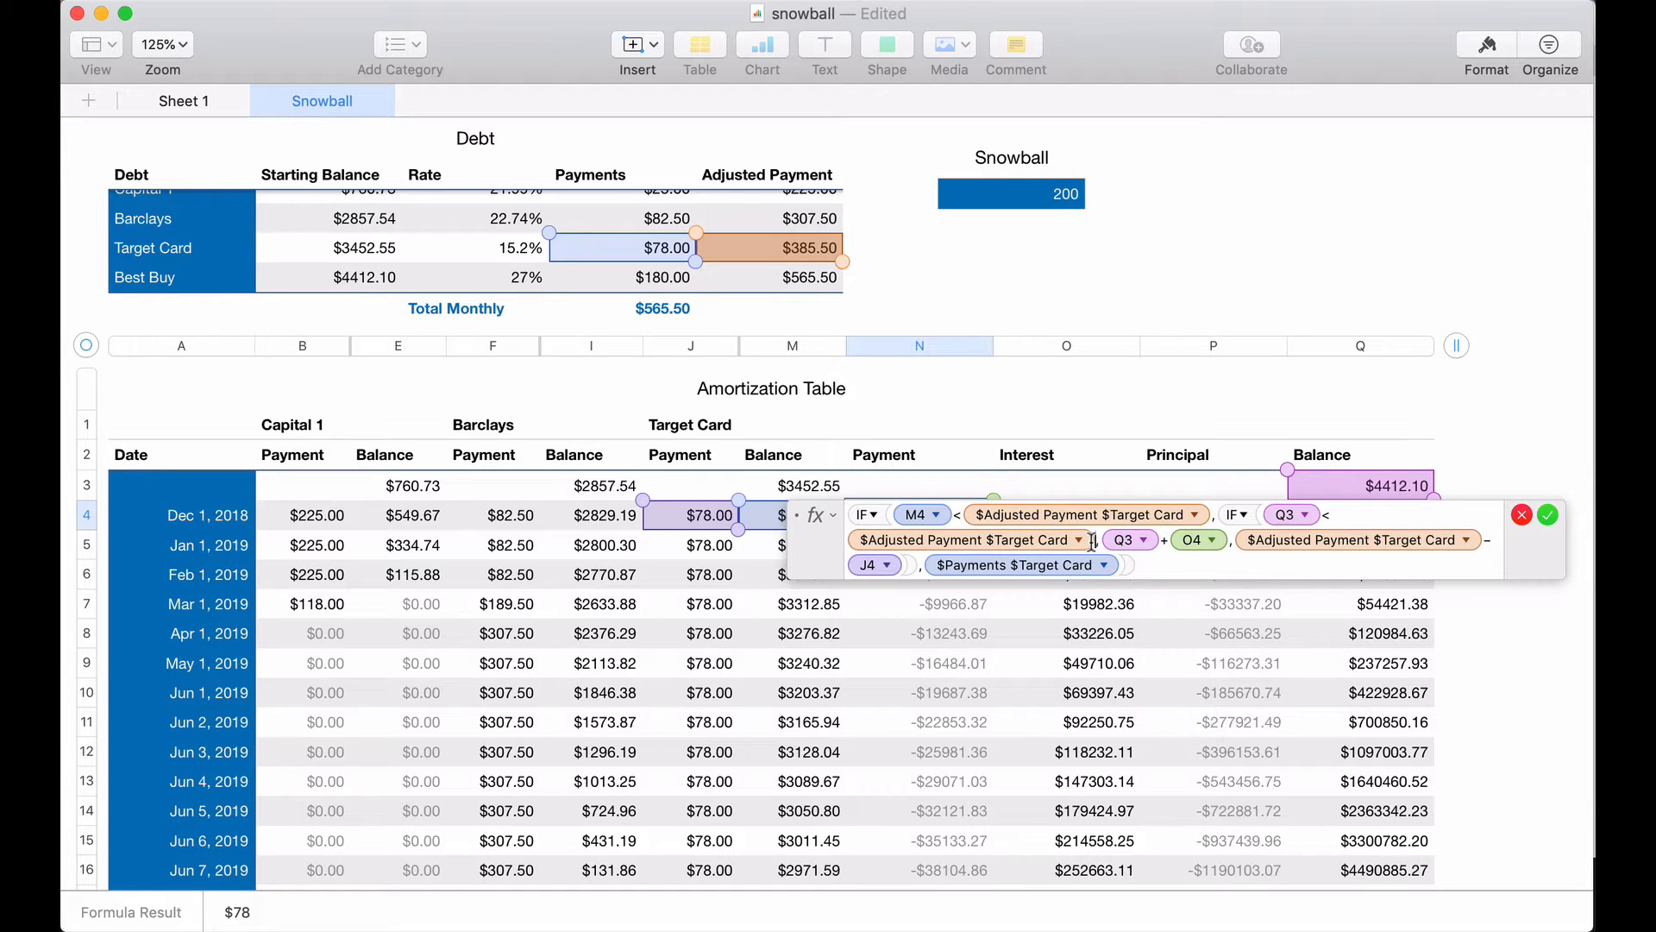
{"action": "key", "text": "BackSpace"}
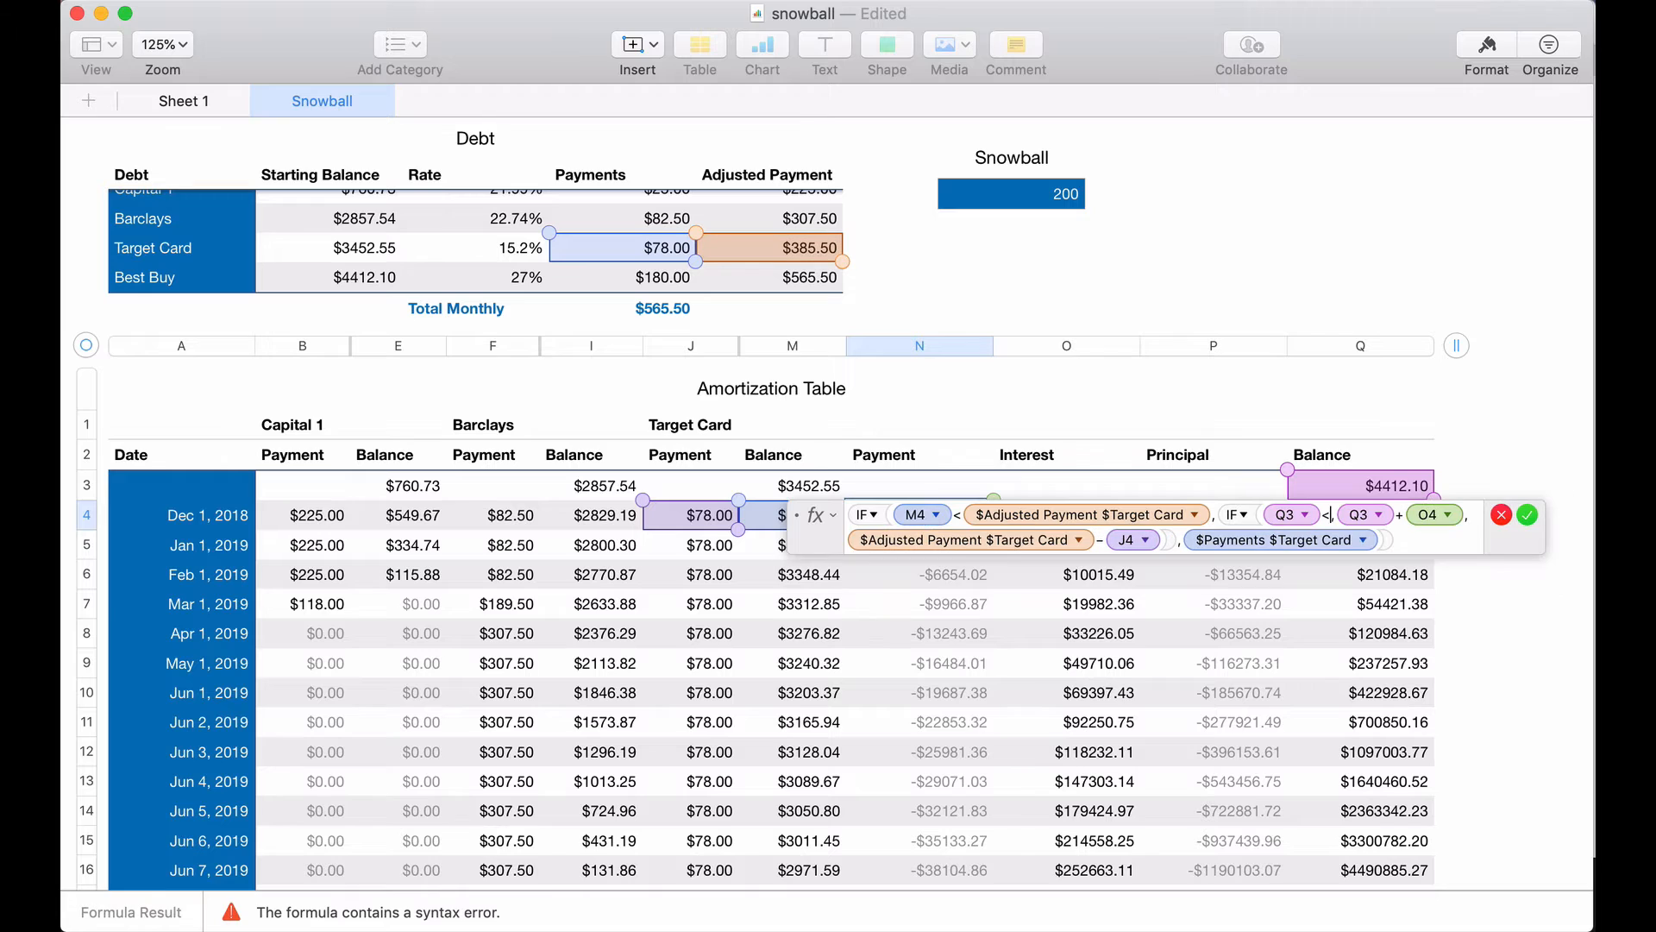
{"action": "left_click", "coordinate": [803, 277]}
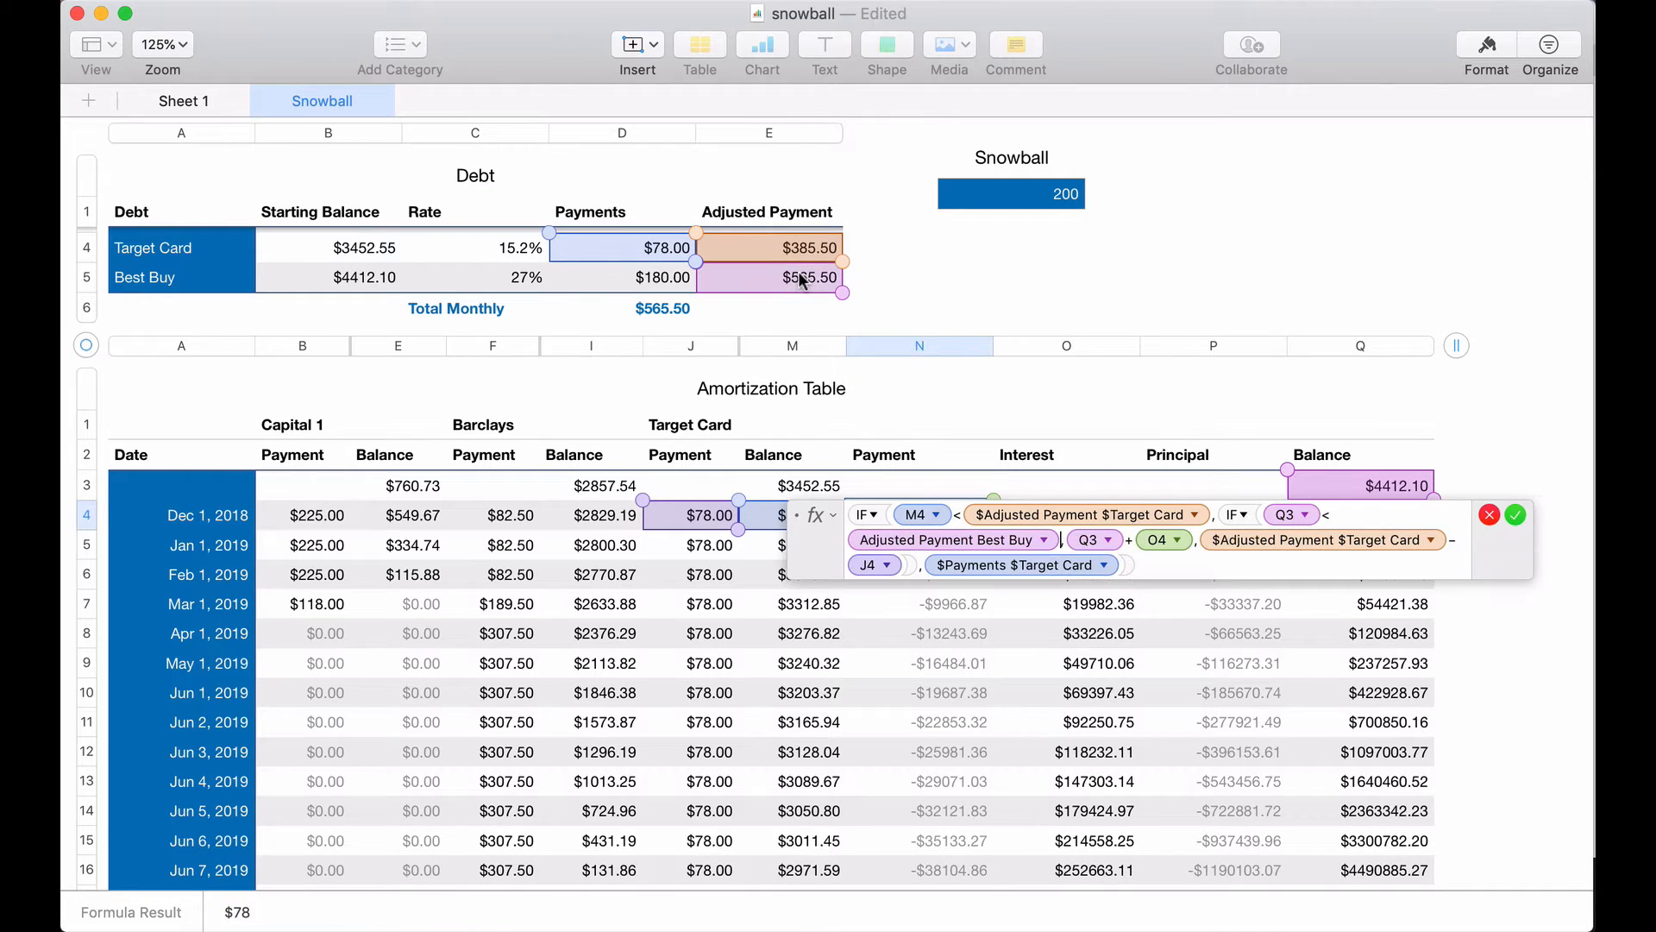
{"action": "left_click", "coordinate": [1044, 540]}
{"action": "left_click", "coordinate": [926, 595]}
{"action": "left_click", "coordinate": [926, 623]}
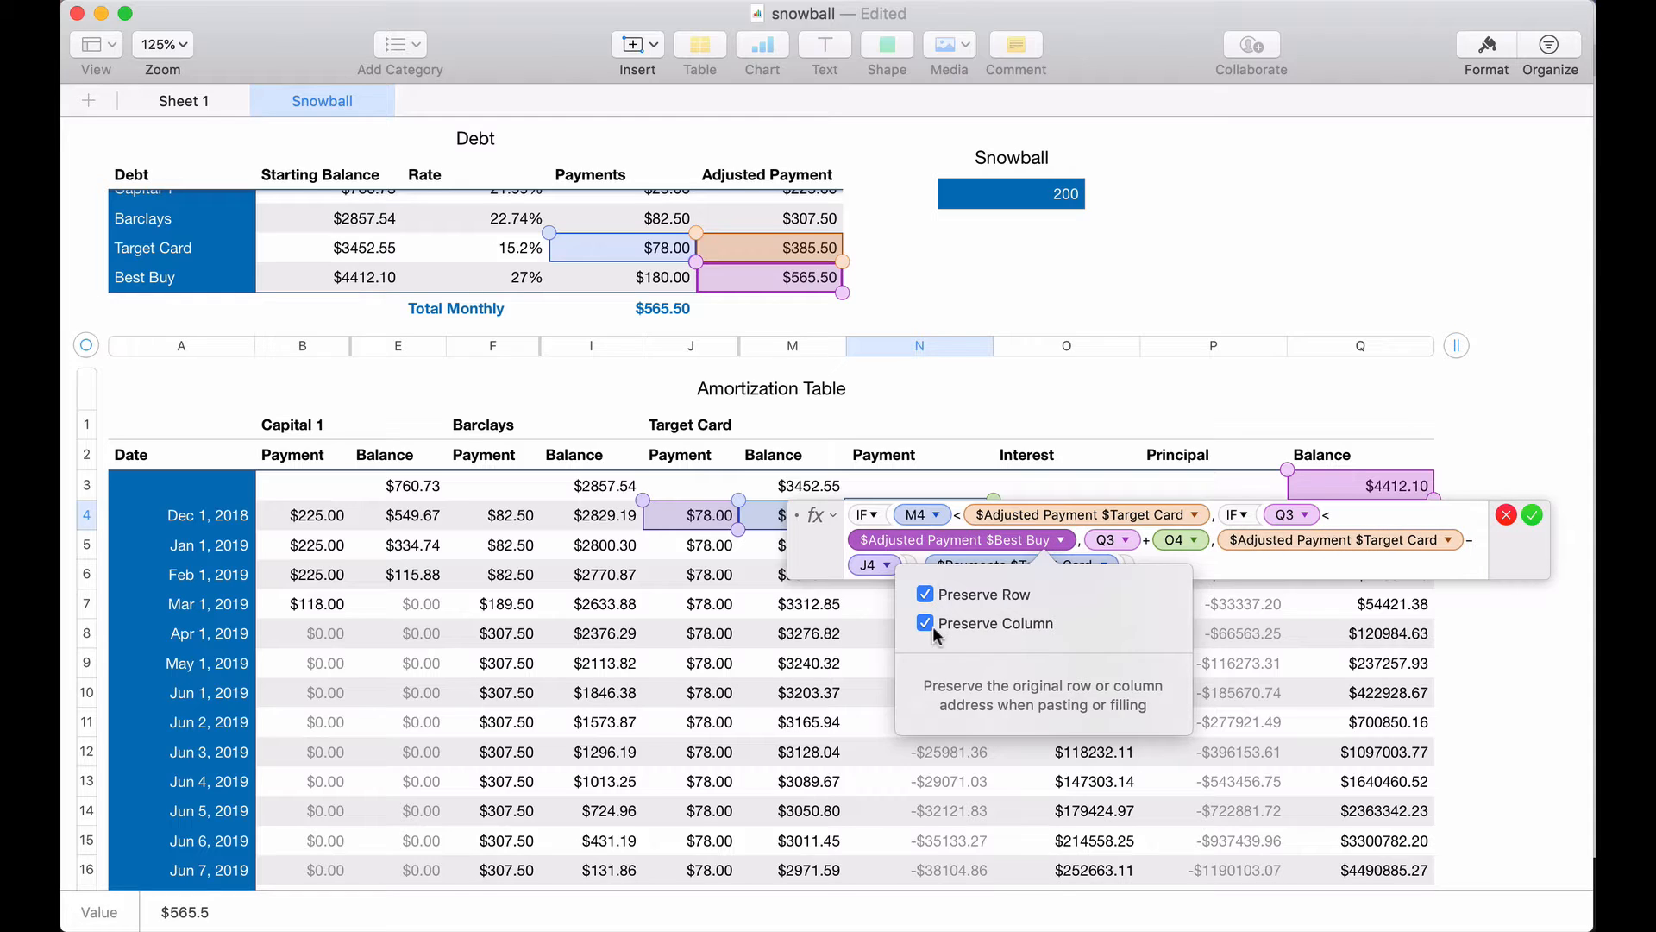
- In the rest of N4's formula, replace Target Card's Adjusted Payment before the J4 subtraction and its final Payments reference with Best Buy's
{"action": "left_click", "coordinate": [949, 541]}
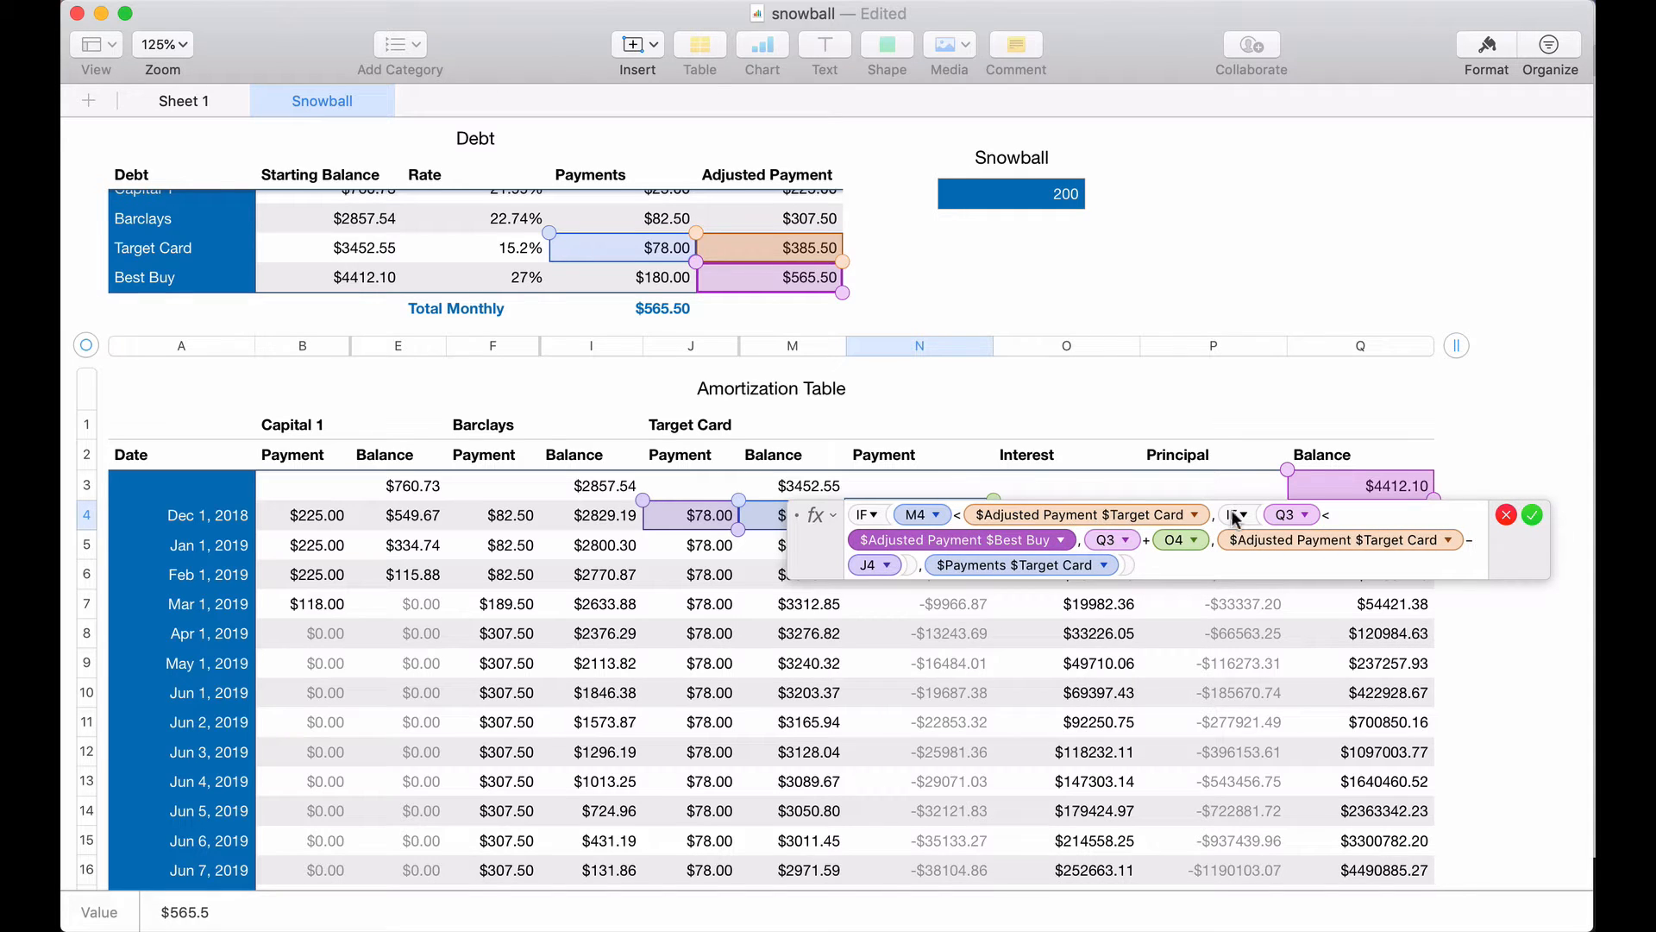
{"action": "left_click", "coordinate": [1280, 540]}
{"action": "key", "text": "super+v"}
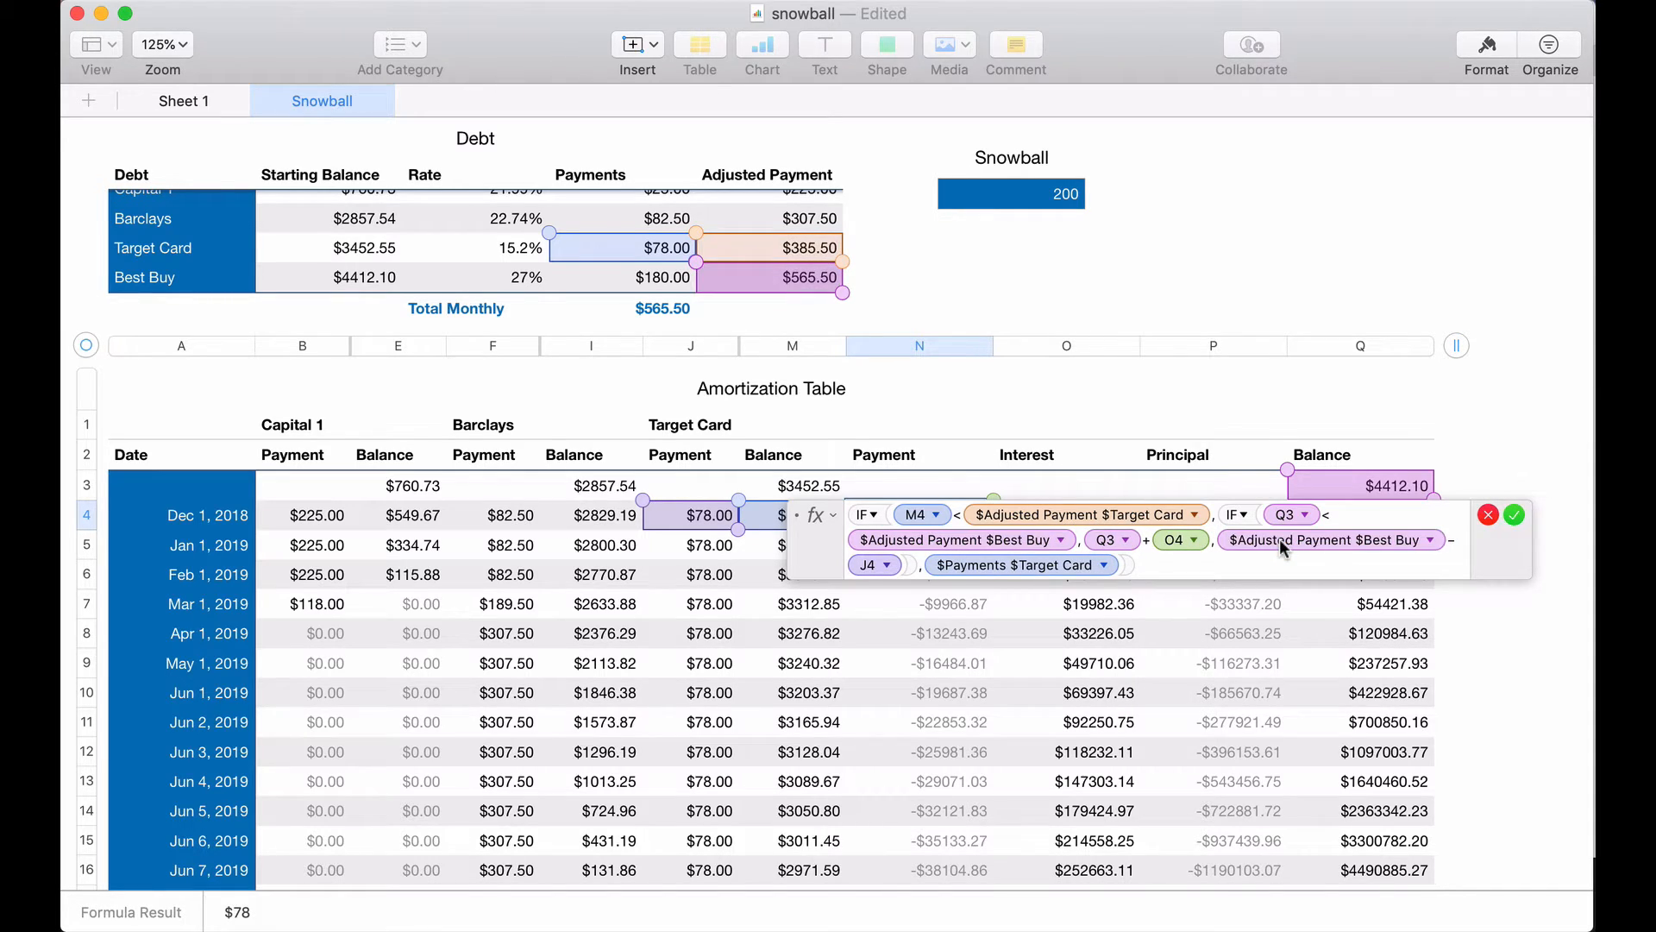
{"action": "left_click", "coordinate": [1056, 561]}
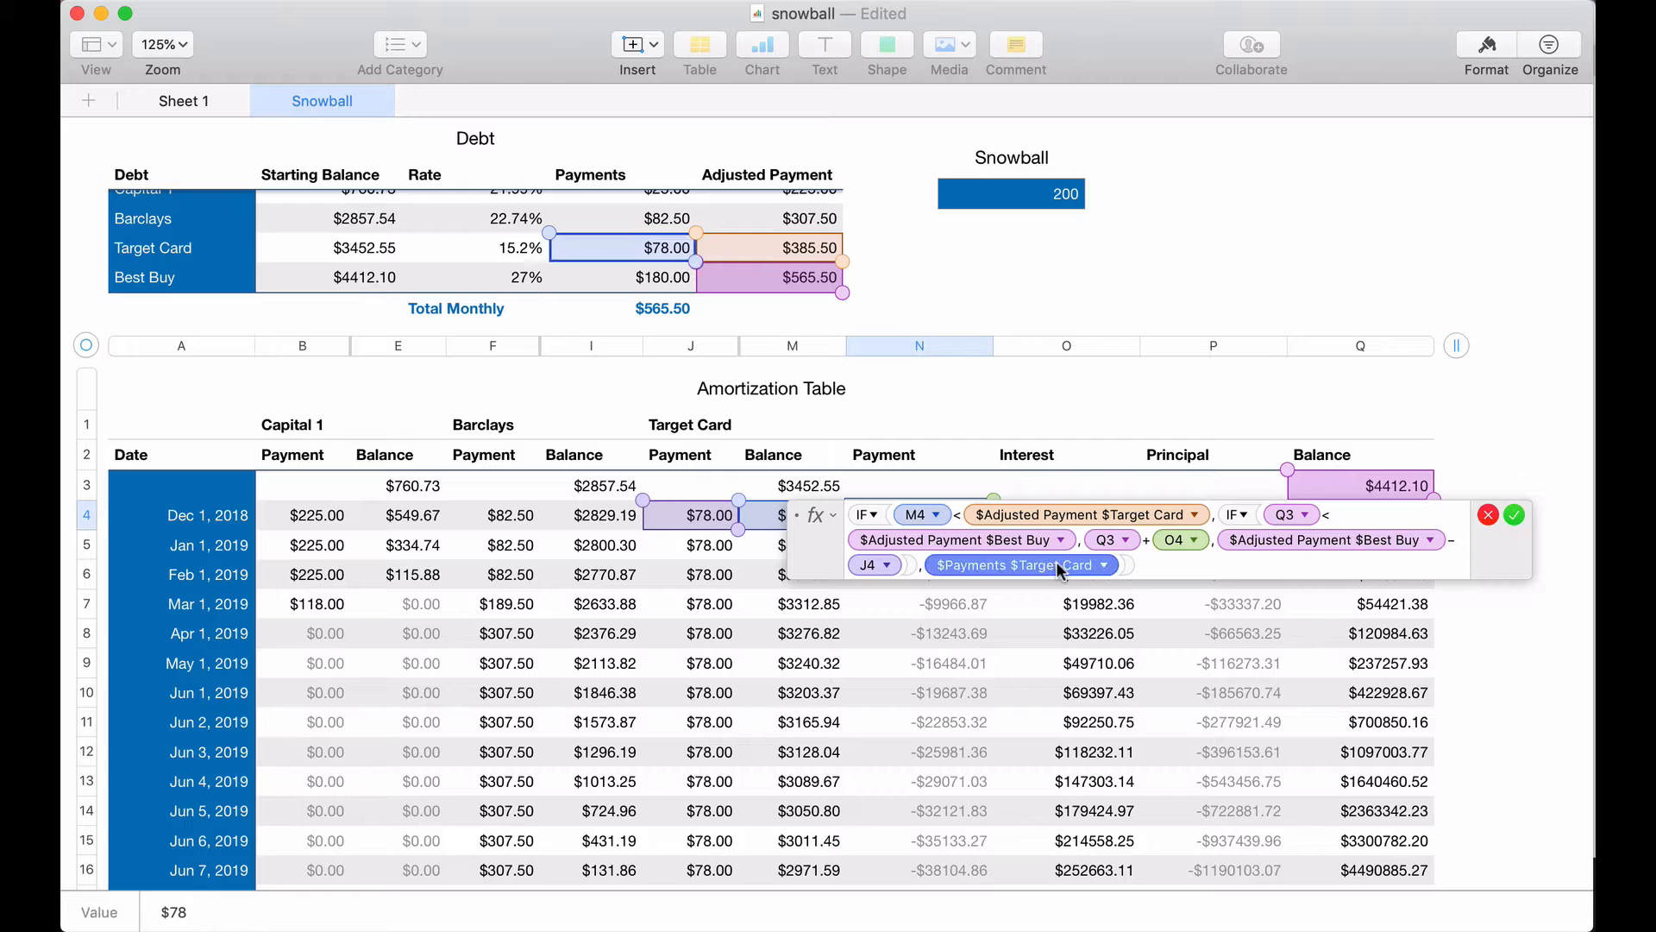
{"action": "left_click", "coordinate": [666, 277]}
{"action": "key", "text": "Return"}
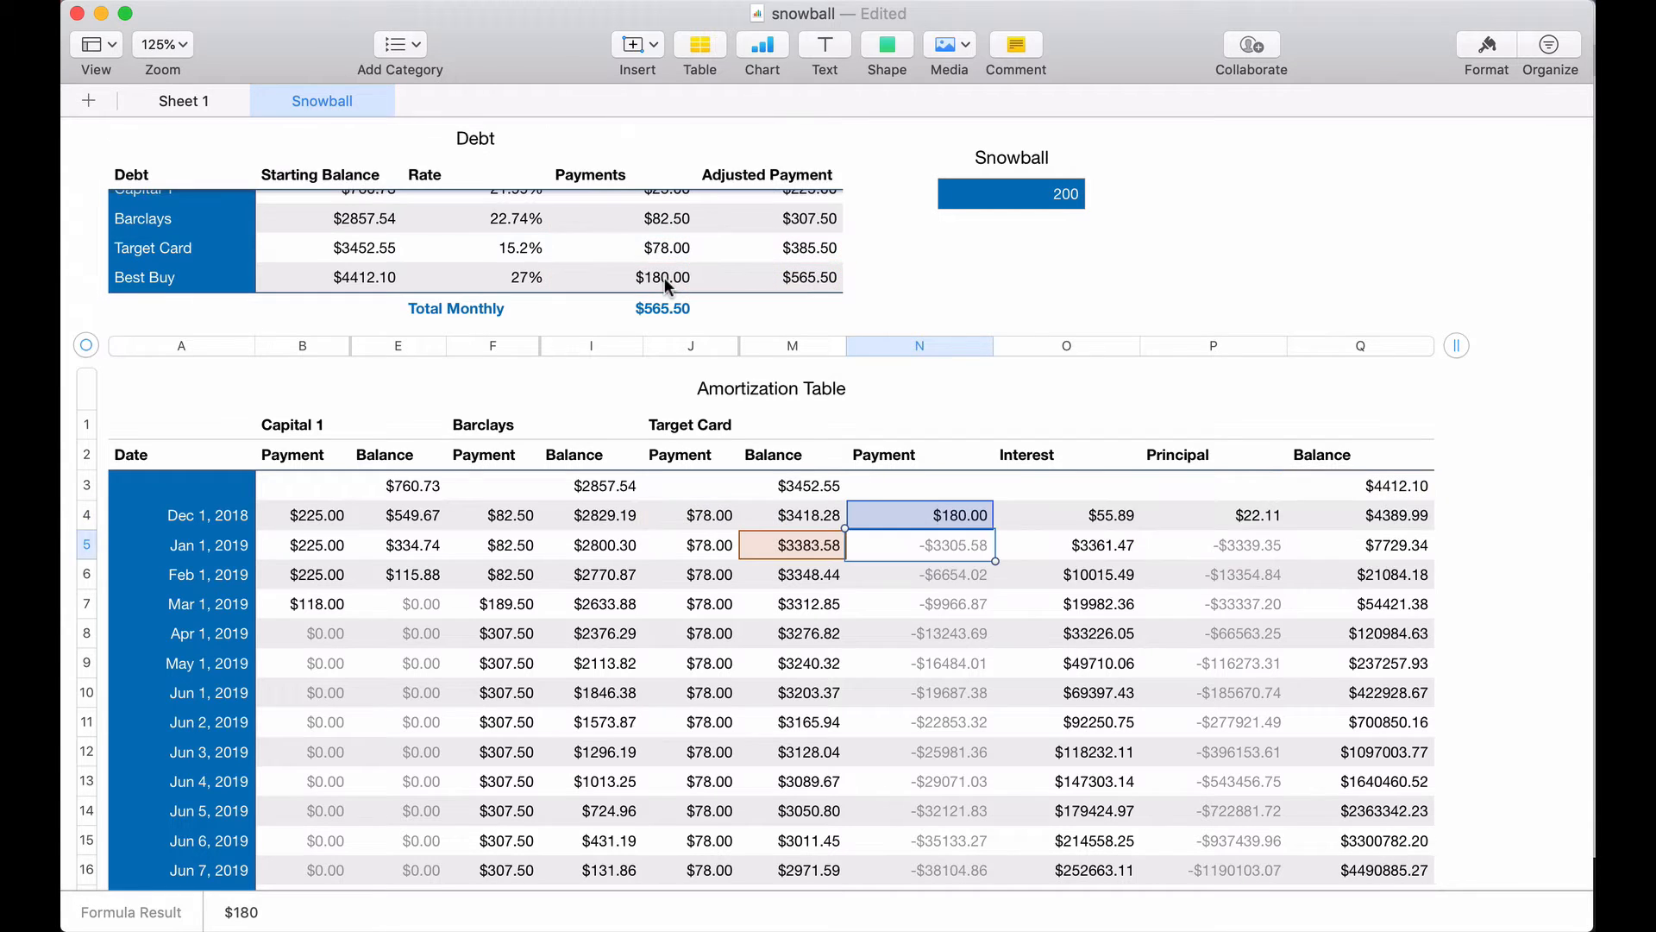
- In O4's Interest formula, replace Target Card's Rate with Best Buy's Rate, preserving its row and column
{"action": "left_click", "coordinate": [1082, 521]}
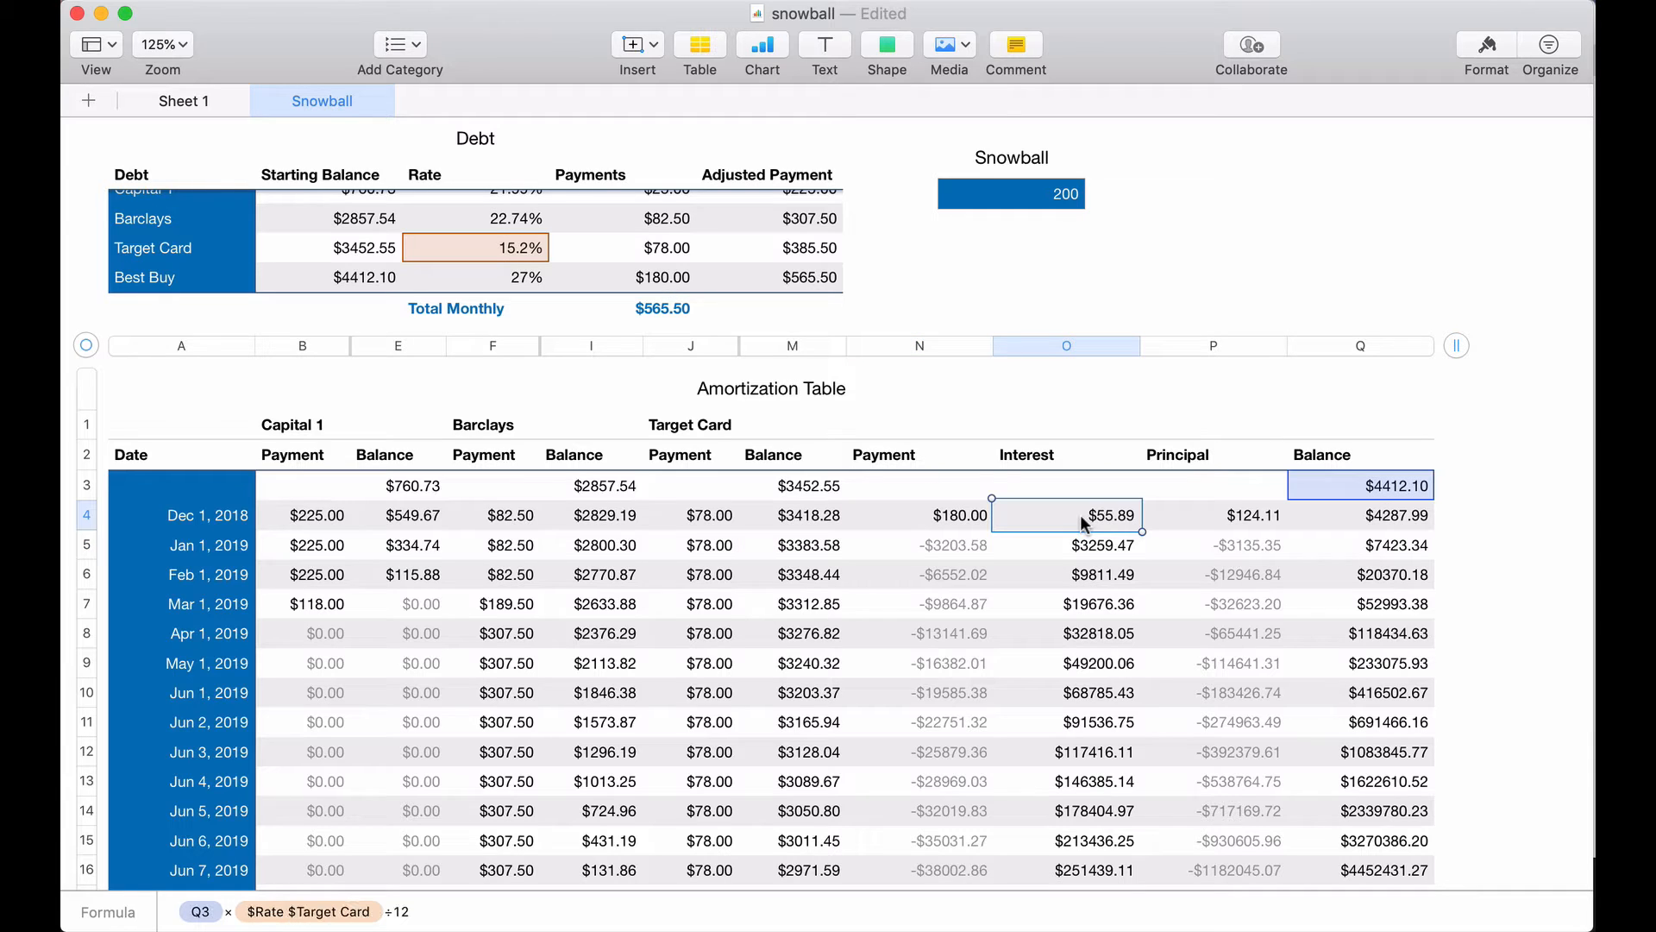
{"action": "double_click", "coordinate": [1077, 523]}
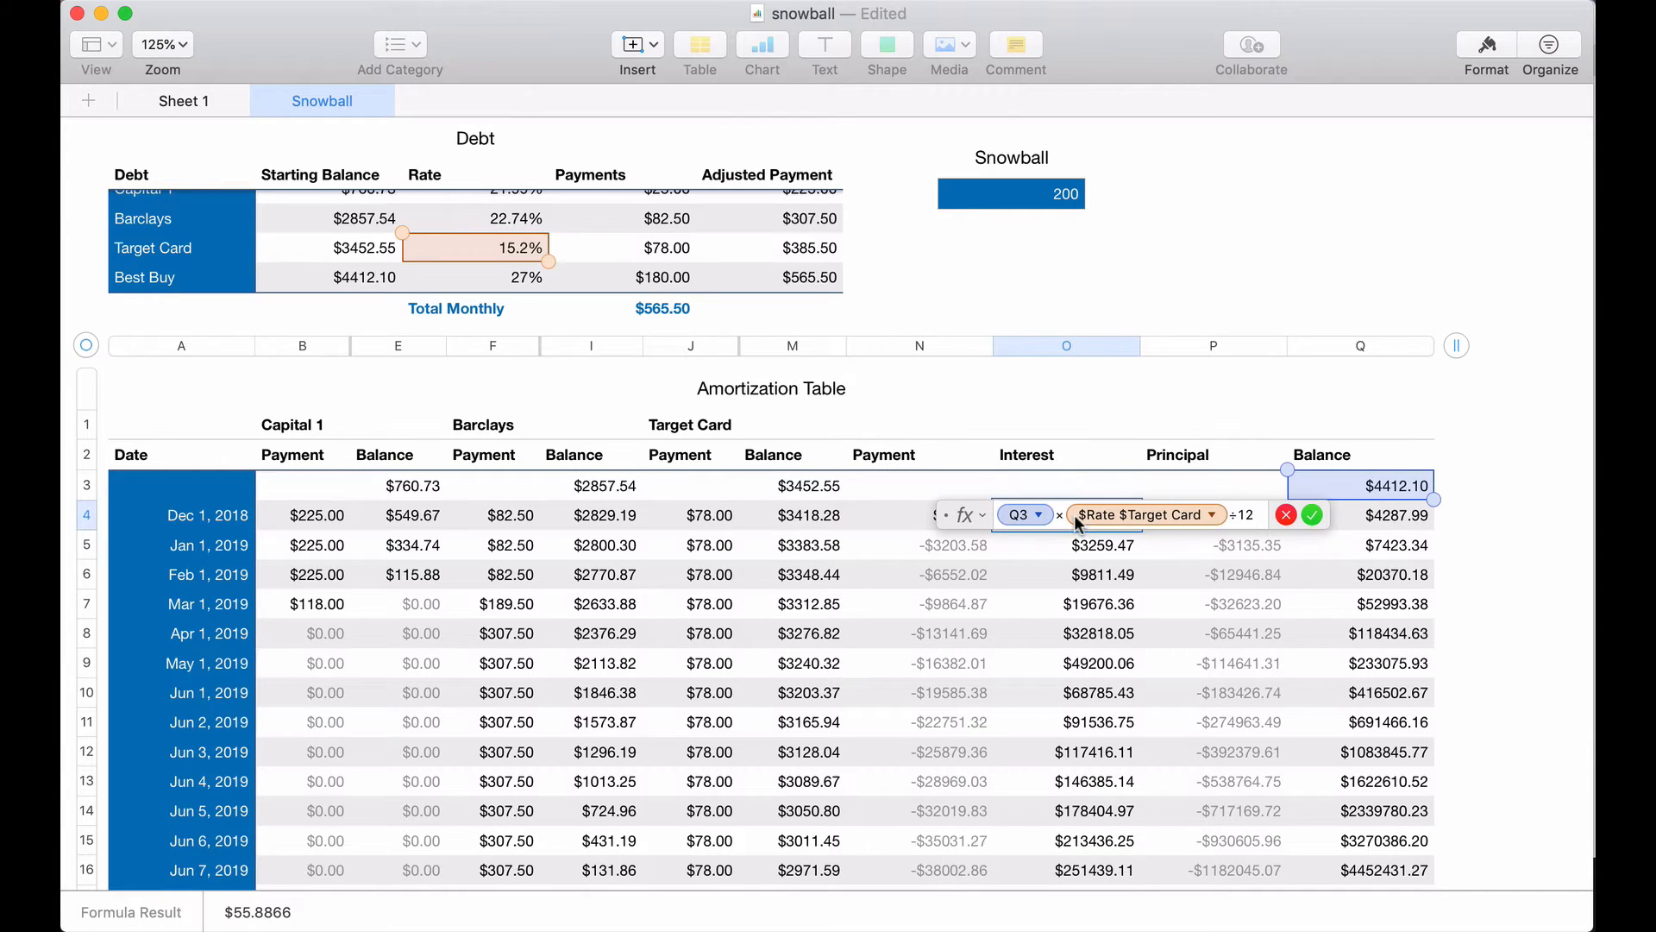
{"action": "left_click", "coordinate": [1225, 514]}
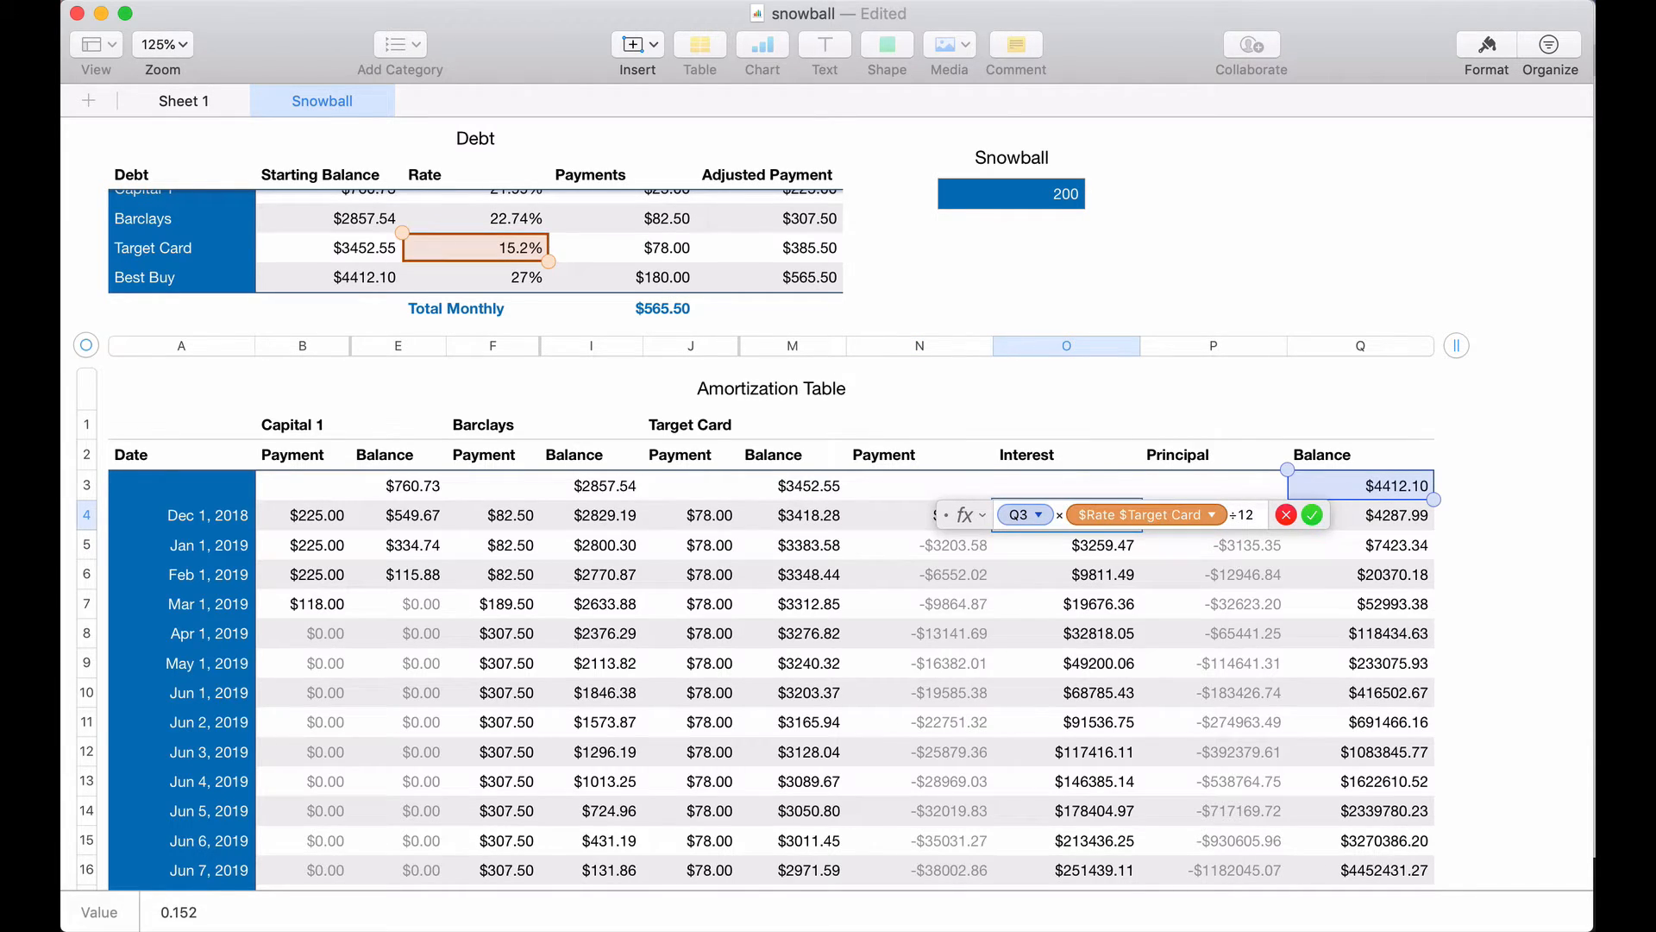
{"action": "key", "text": "BackSpace"}
{"action": "left_click", "coordinate": [520, 277]}
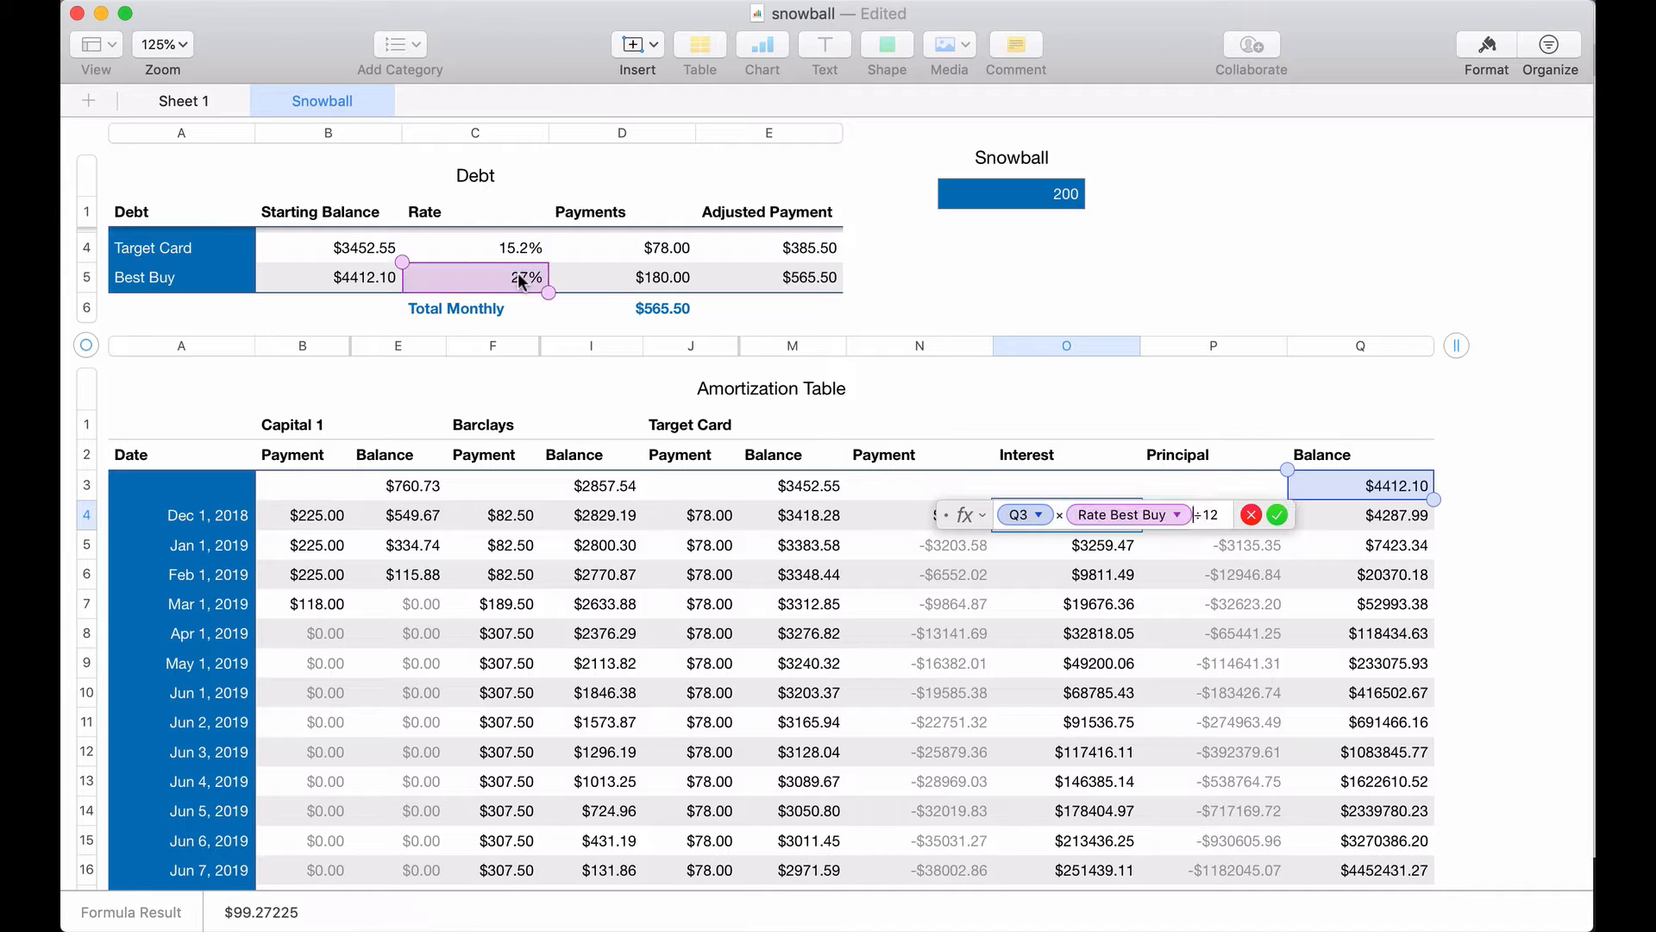
{"action": "left_click", "coordinate": [1175, 514]}
{"action": "left_click", "coordinate": [1058, 569]}
{"action": "left_click", "coordinate": [1058, 597]}
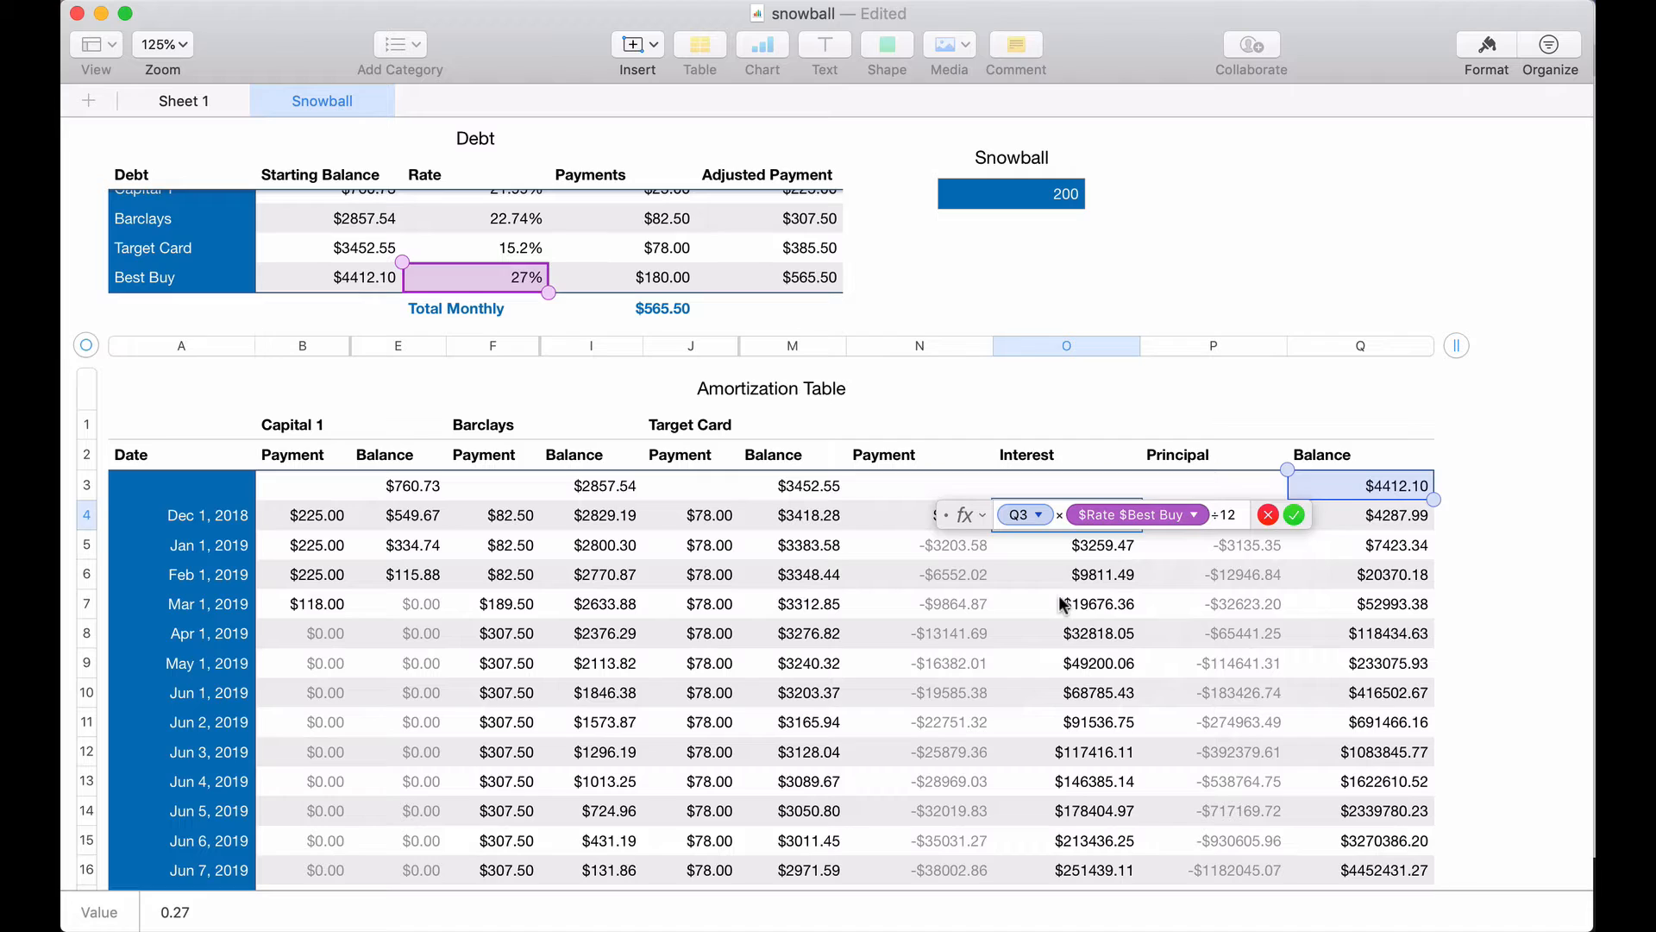
{"action": "key", "text": "Return"}
- Fill the Payment, Interest, Principal and Balance formulas in N4 through Q4 down to row 18
{"action": "left_click", "coordinate": [1203, 517]}
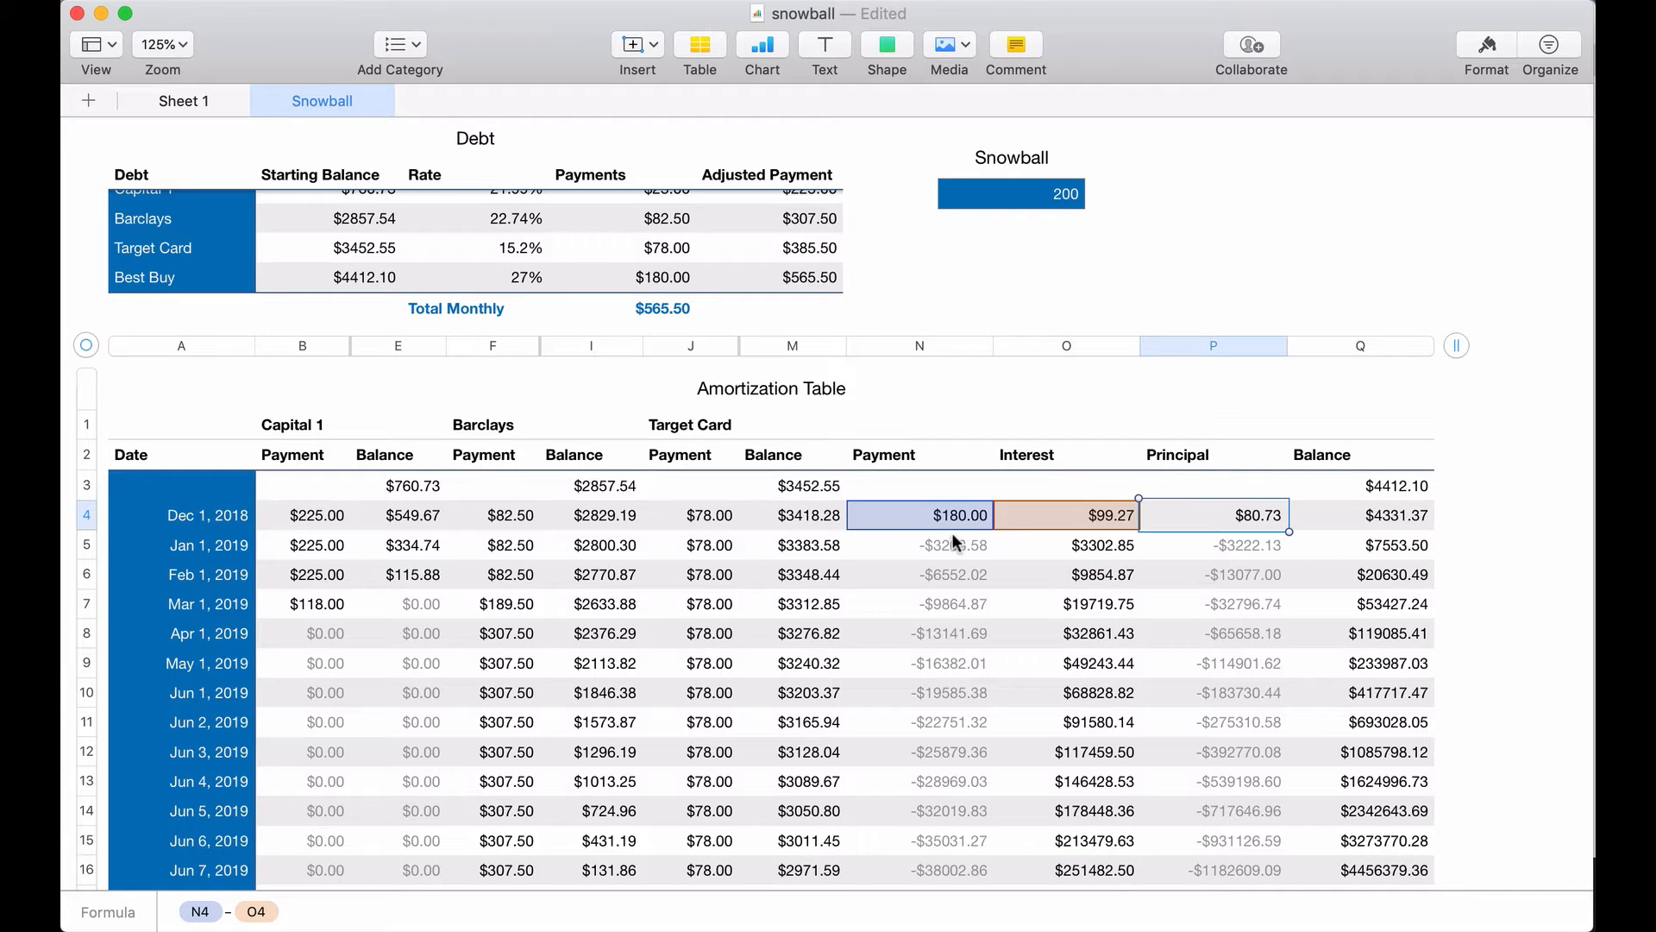
{"action": "left_click", "coordinate": [1387, 516]}
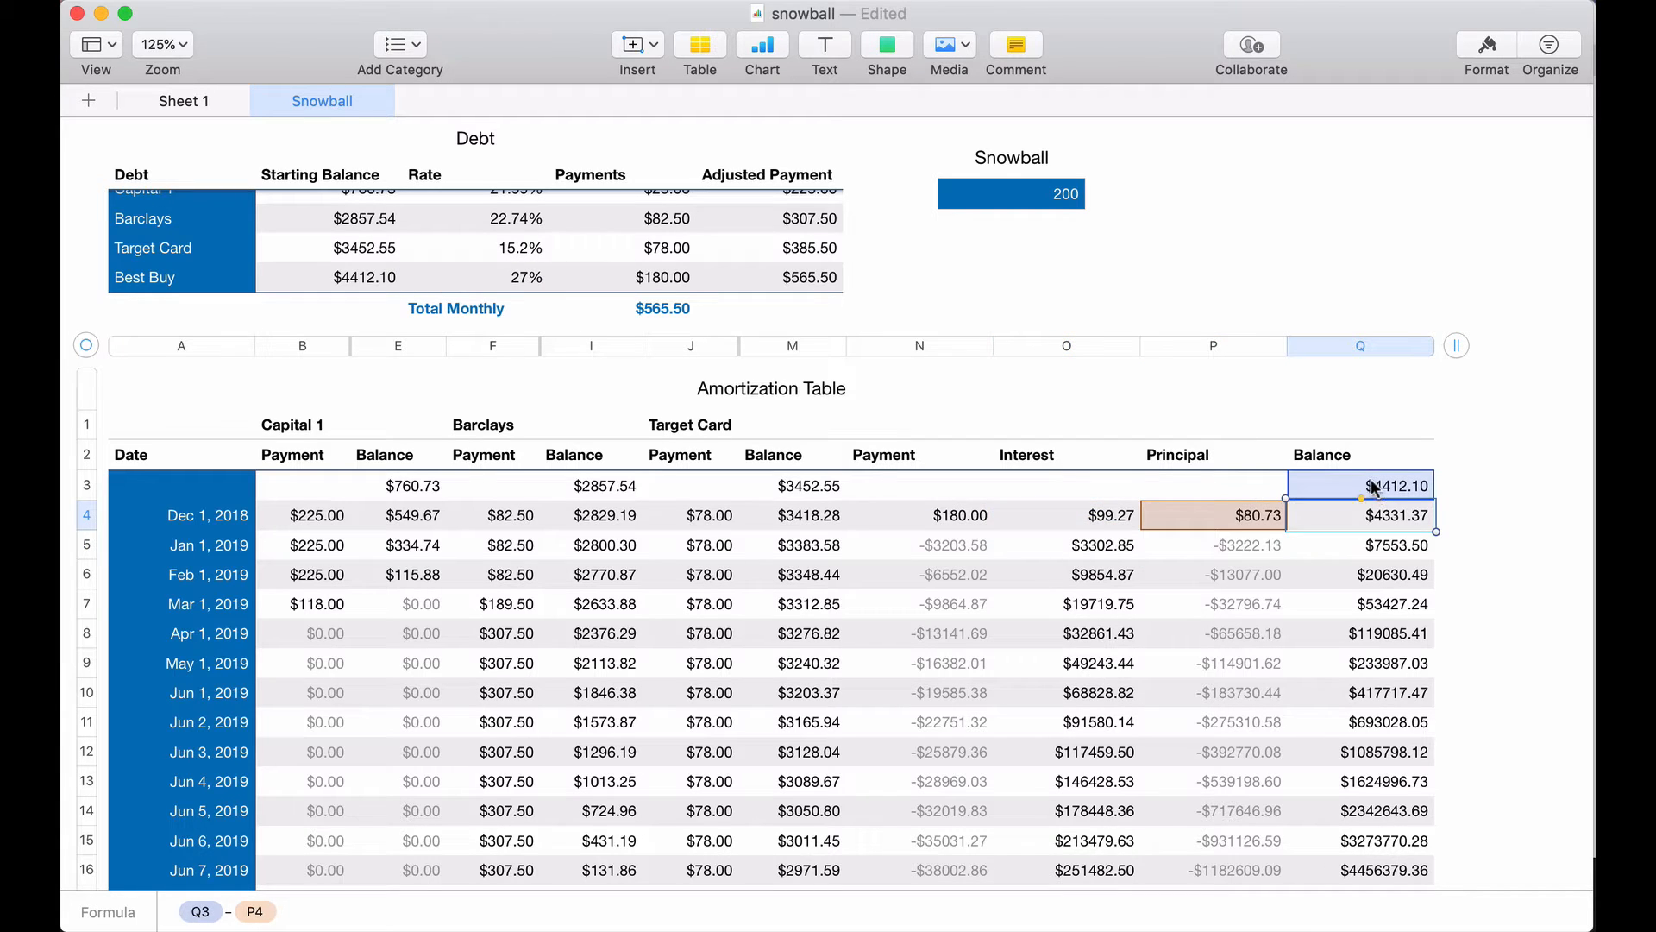
{"action": "left_click", "coordinate": [946, 516]}
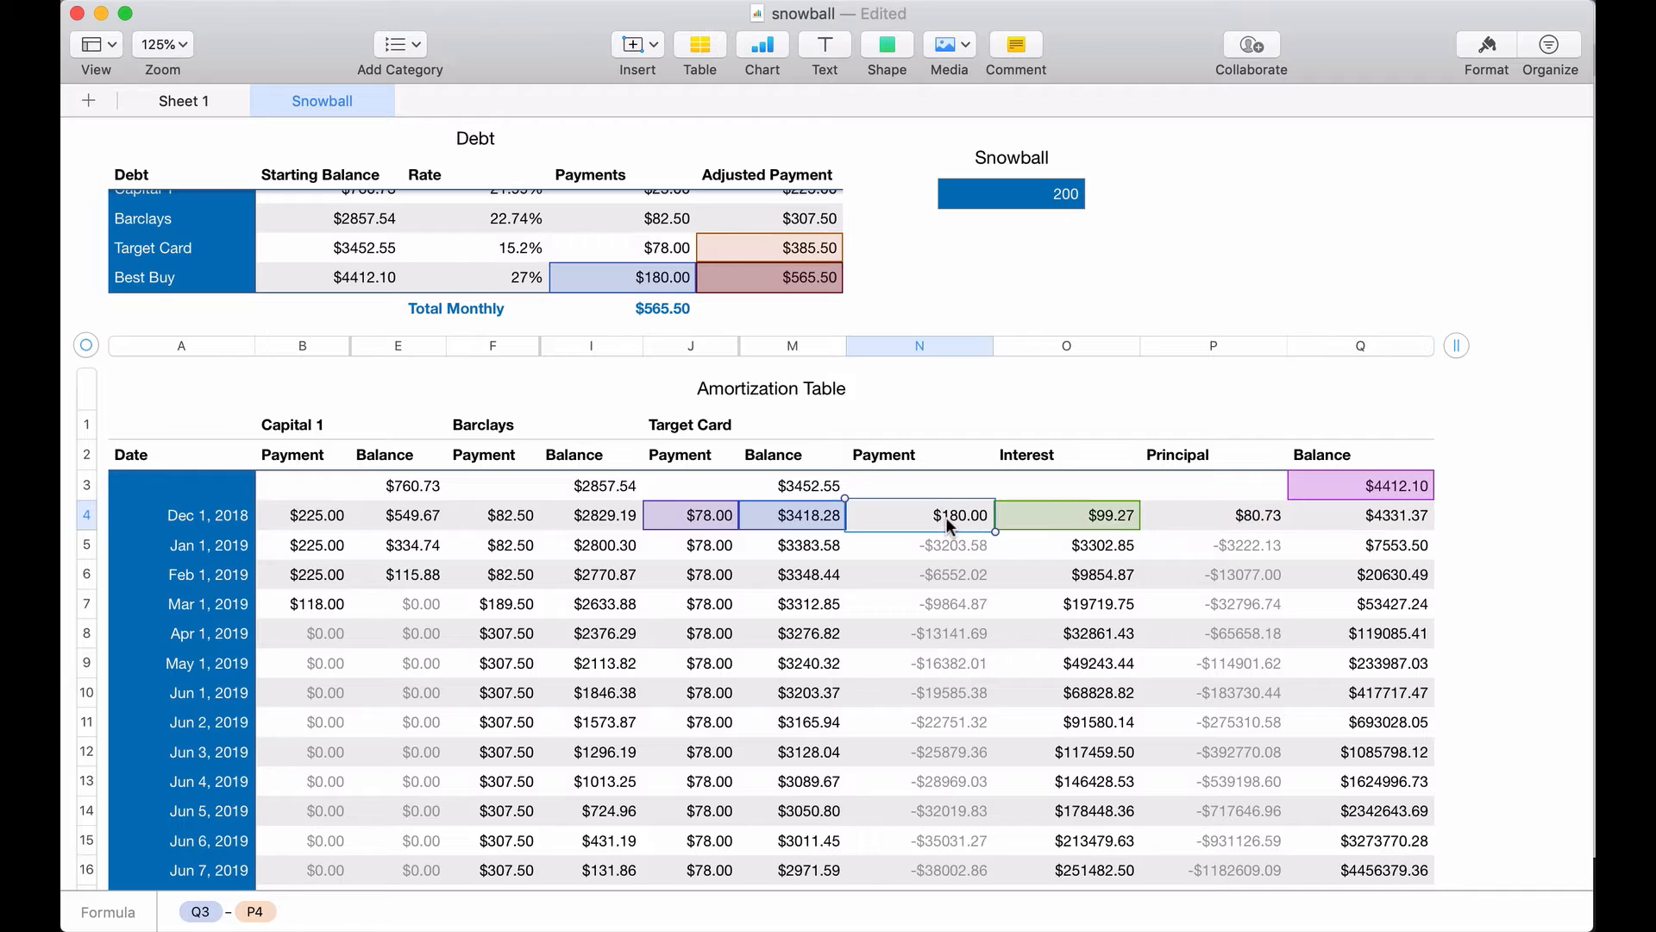
{"action": "left_click", "coordinate": [1344, 509], "text": "shift"}
{"action": "scroll", "coordinate": [1353, 510], "scroll_direction": "down", "scroll_amount": 3}
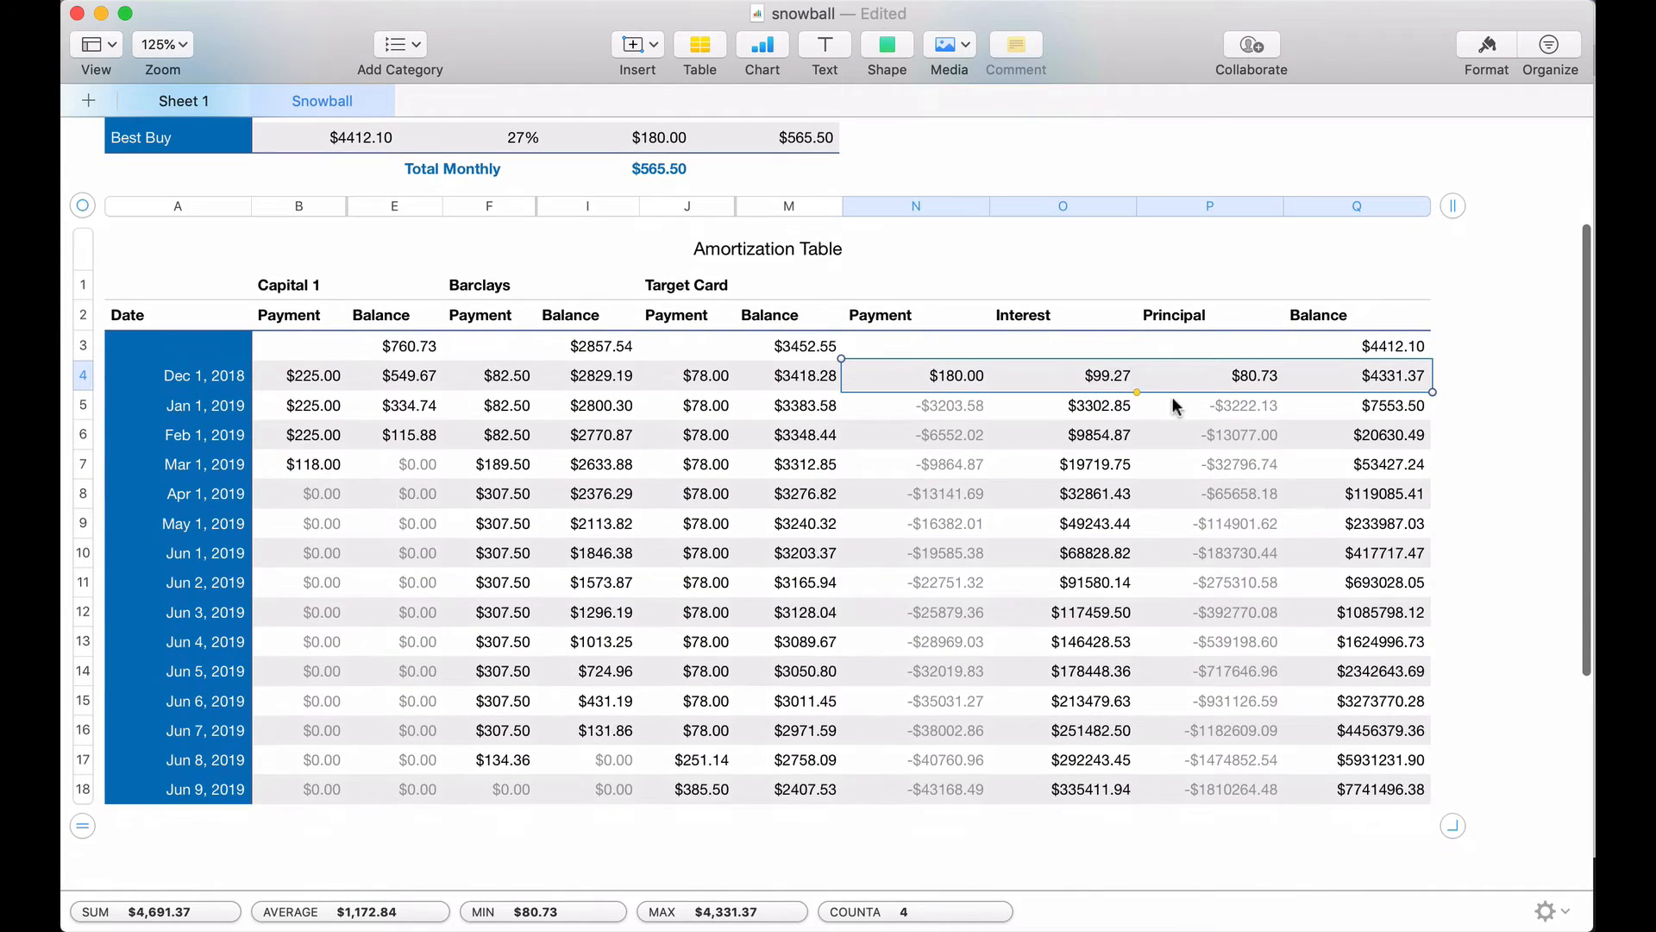
{"action": "left_click_drag", "start_coordinate": [1137, 393], "coordinate": [1141, 802]}
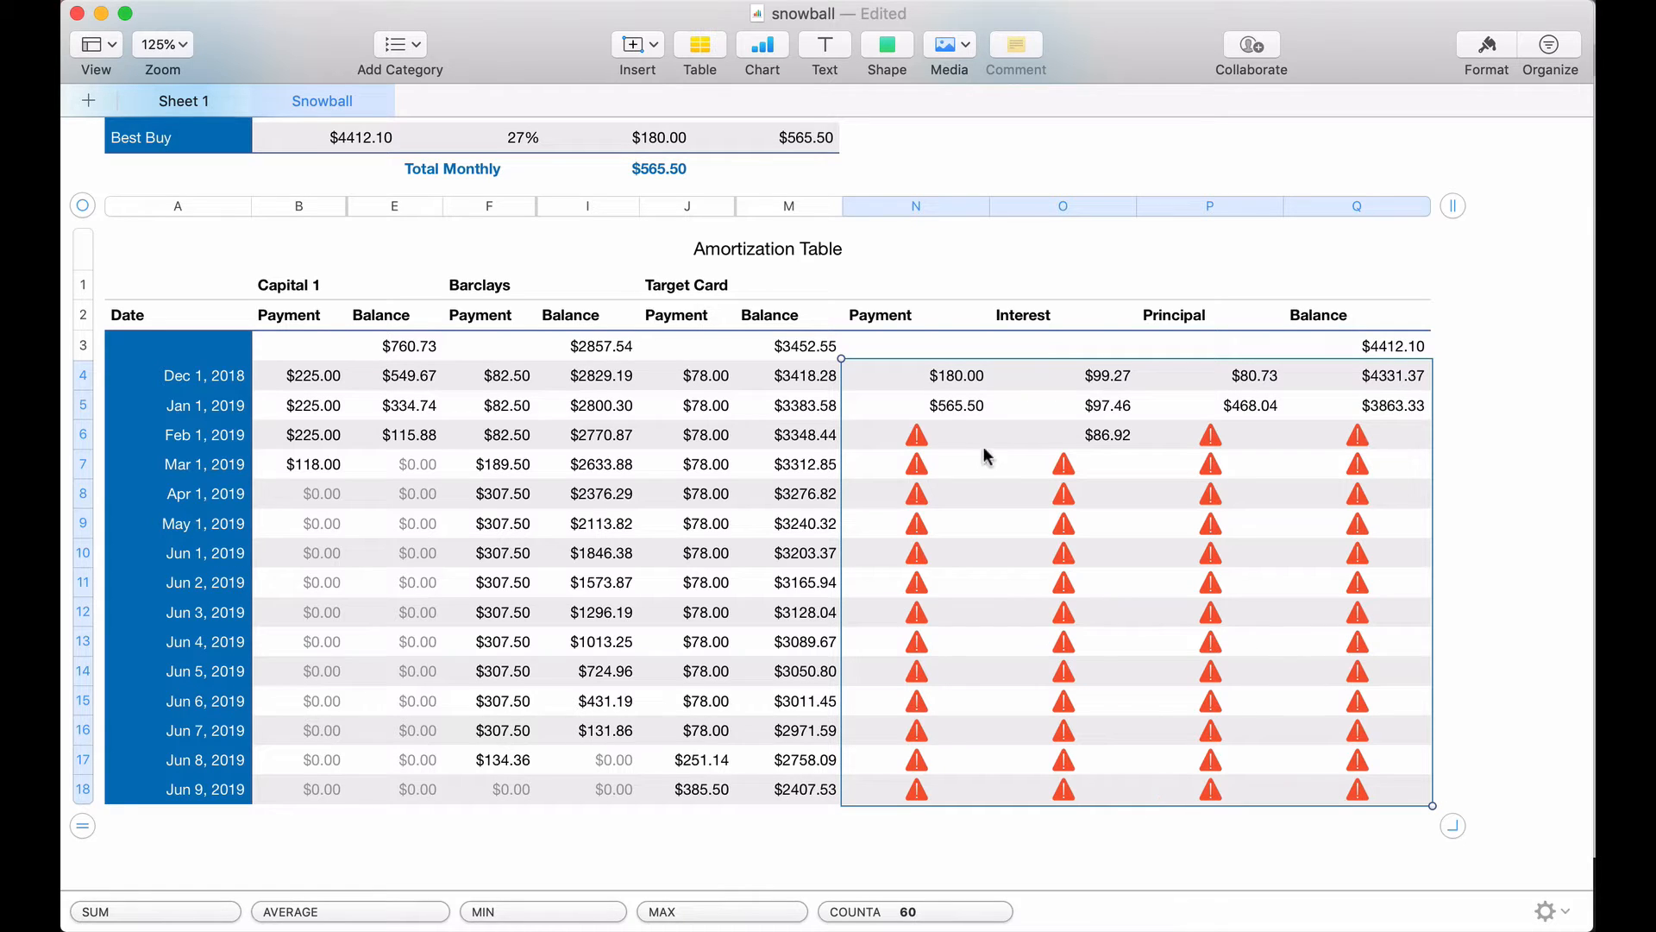
{"action": "left_click", "coordinate": [968, 405]}
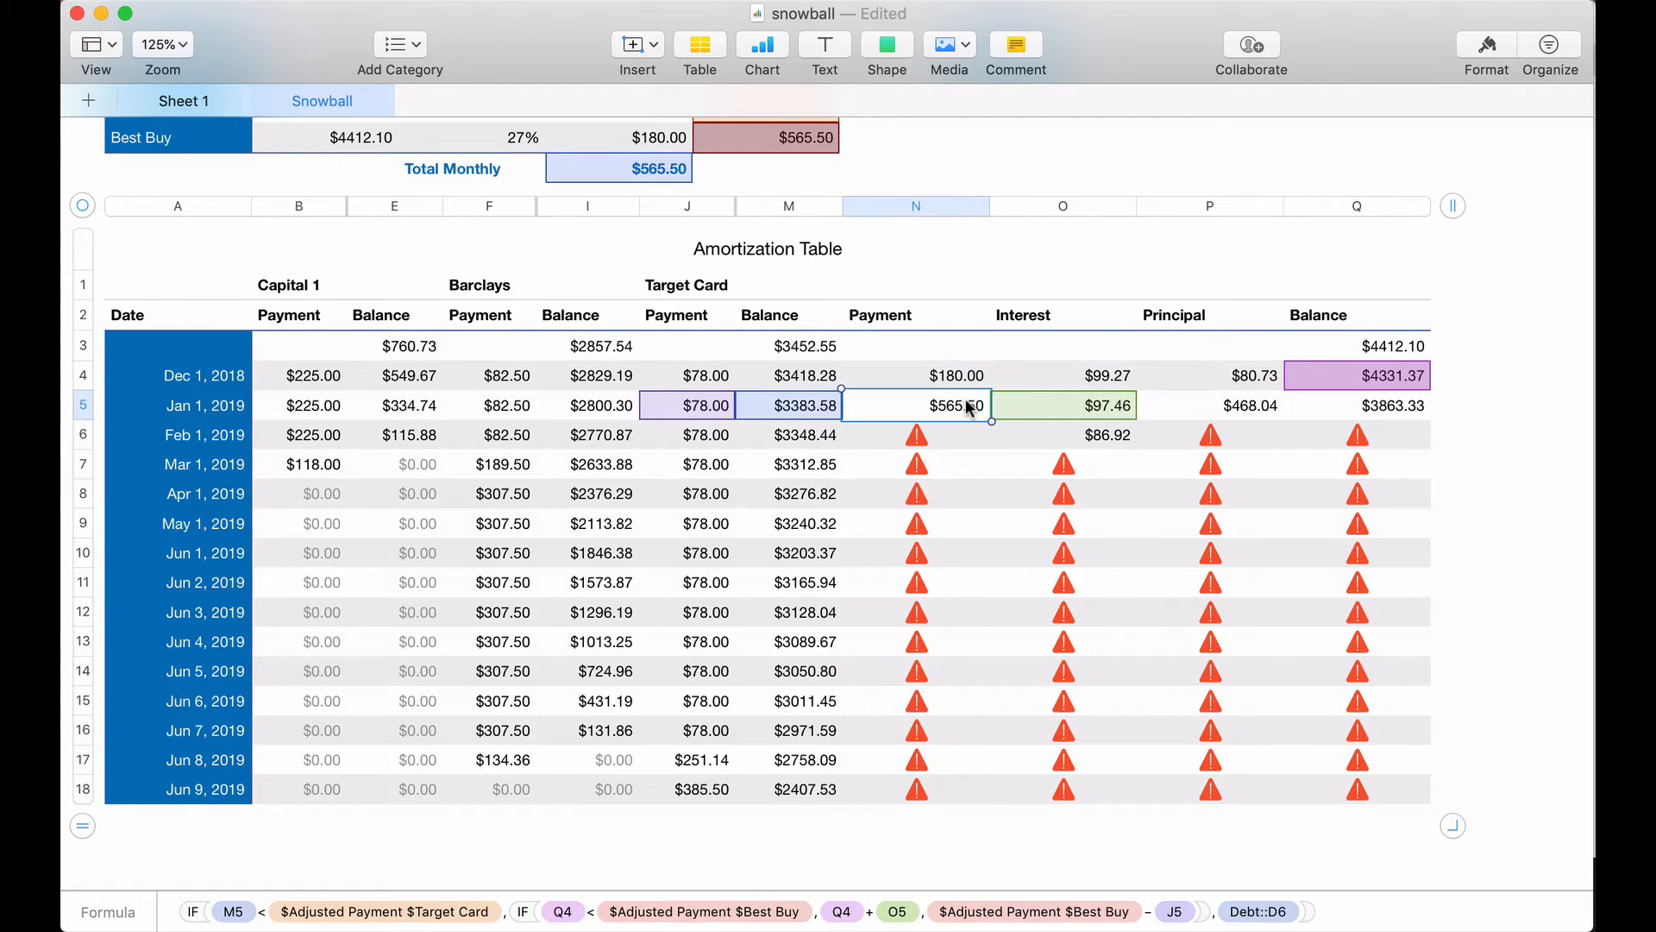
{"action": "double_click", "coordinate": [966, 403]}
{"action": "type", "text": "+"}
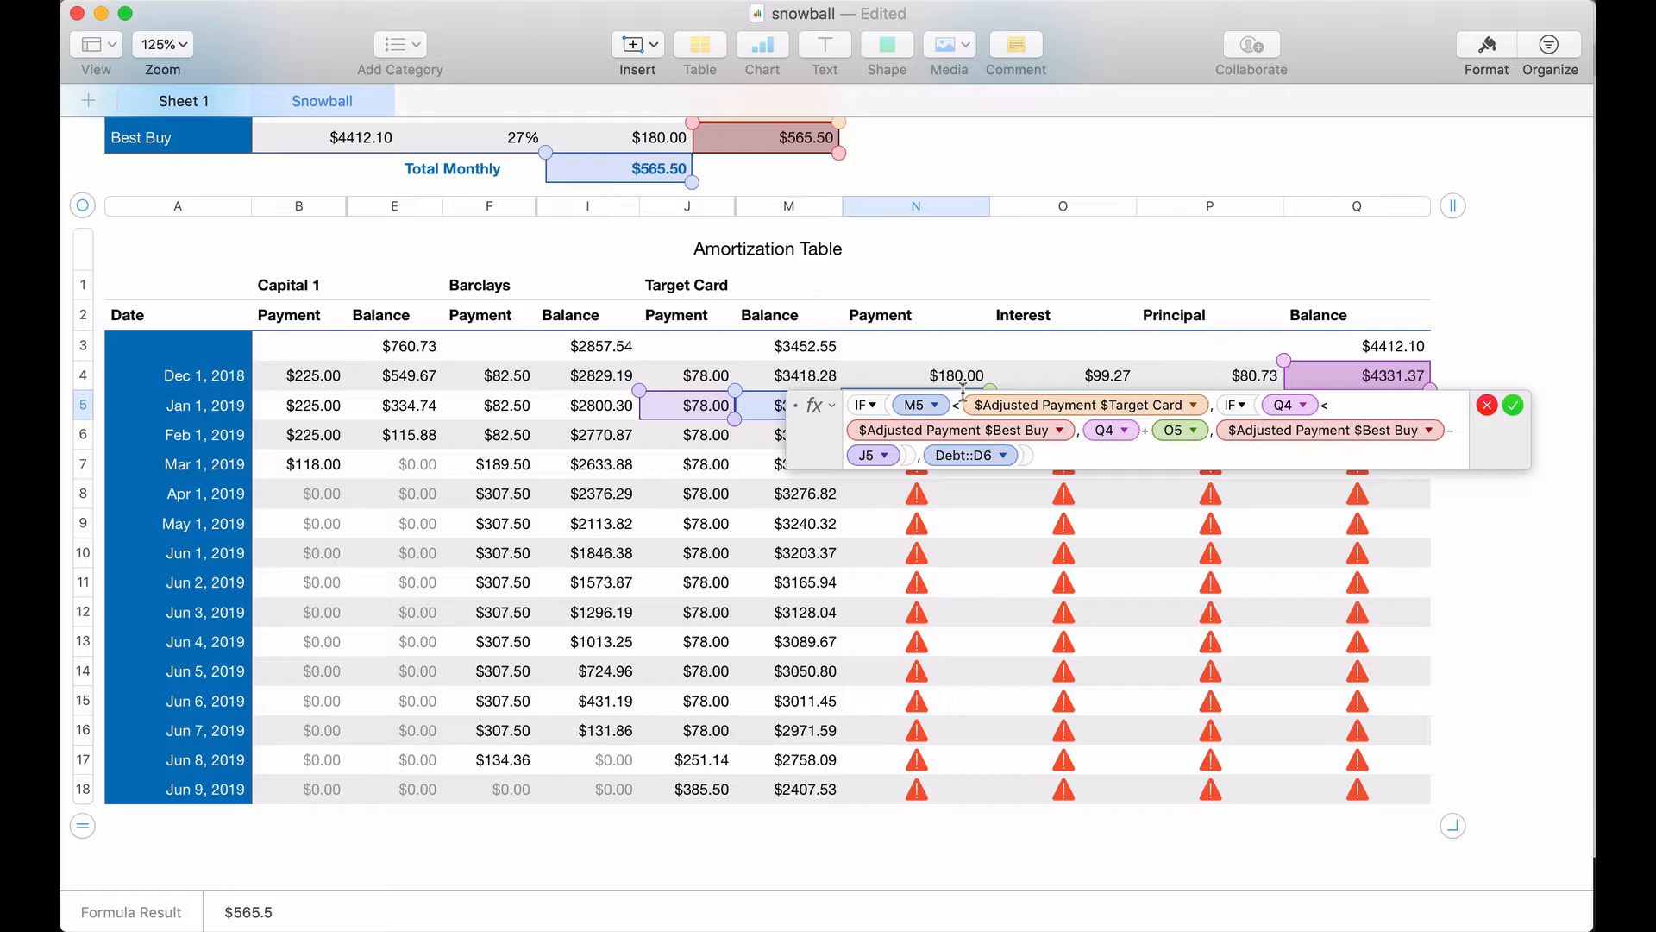
{"action": "left_click", "coordinate": [953, 377]}
{"action": "key", "text": "Escape"}
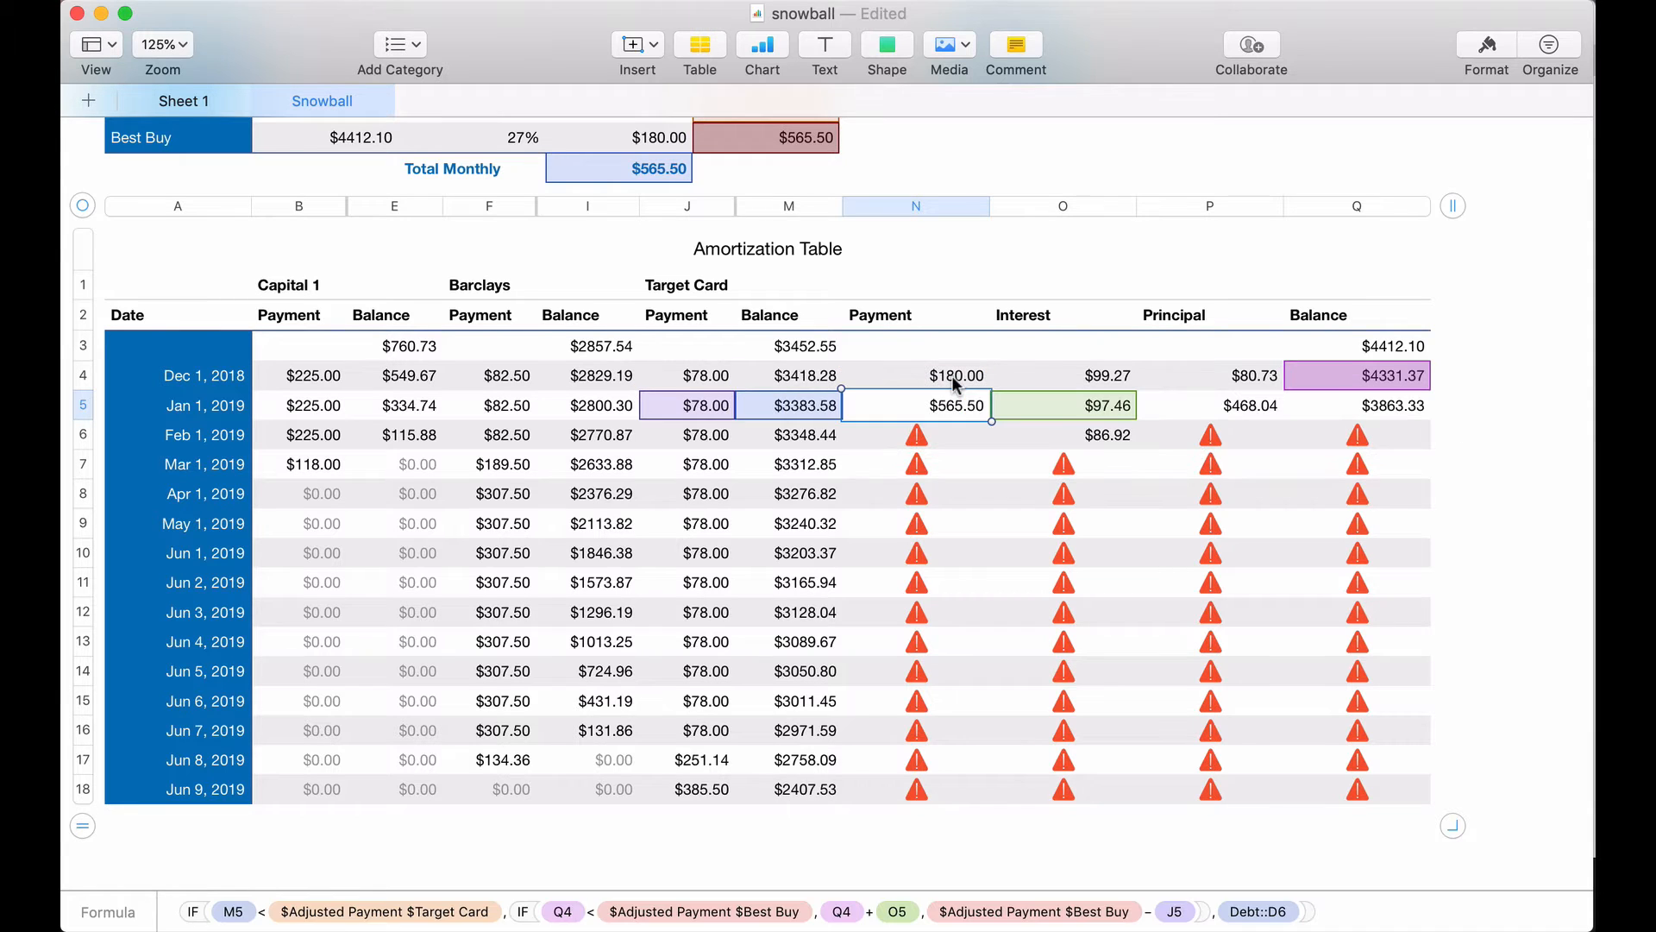
- Preserve the row and column of Best Buy's Payments reference in N4's formula, and refill the Payment column down to row 18
{"action": "left_click", "coordinate": [955, 379]}
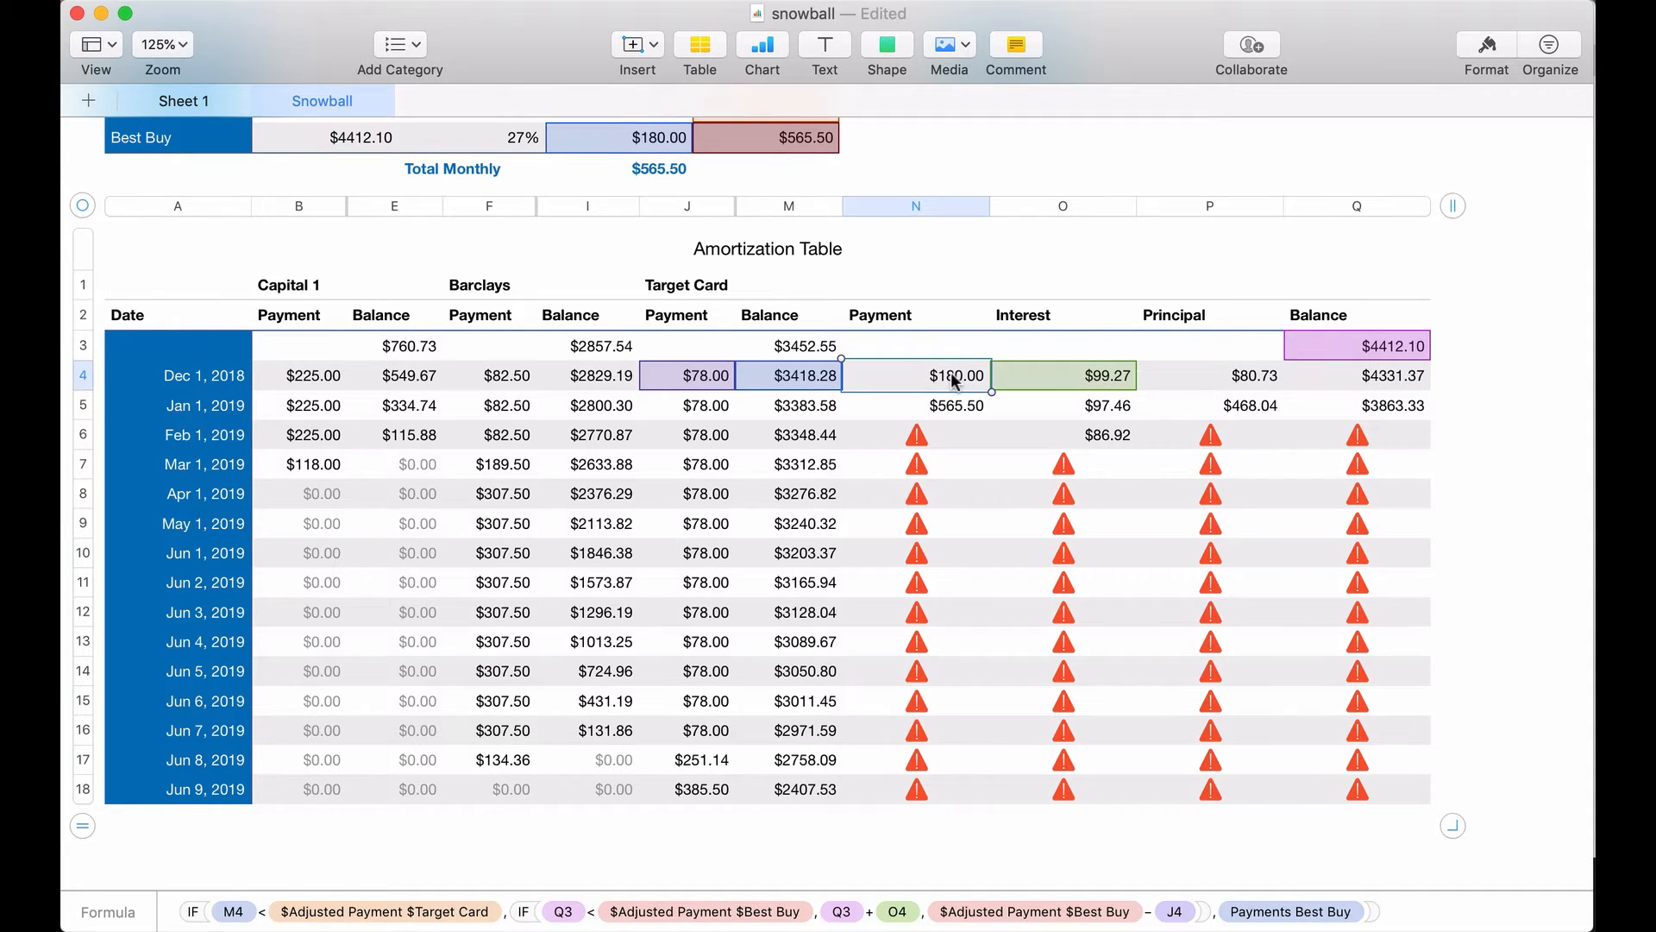
{"action": "double_click", "coordinate": [955, 379]}
{"action": "left_click", "coordinate": [1067, 426]}
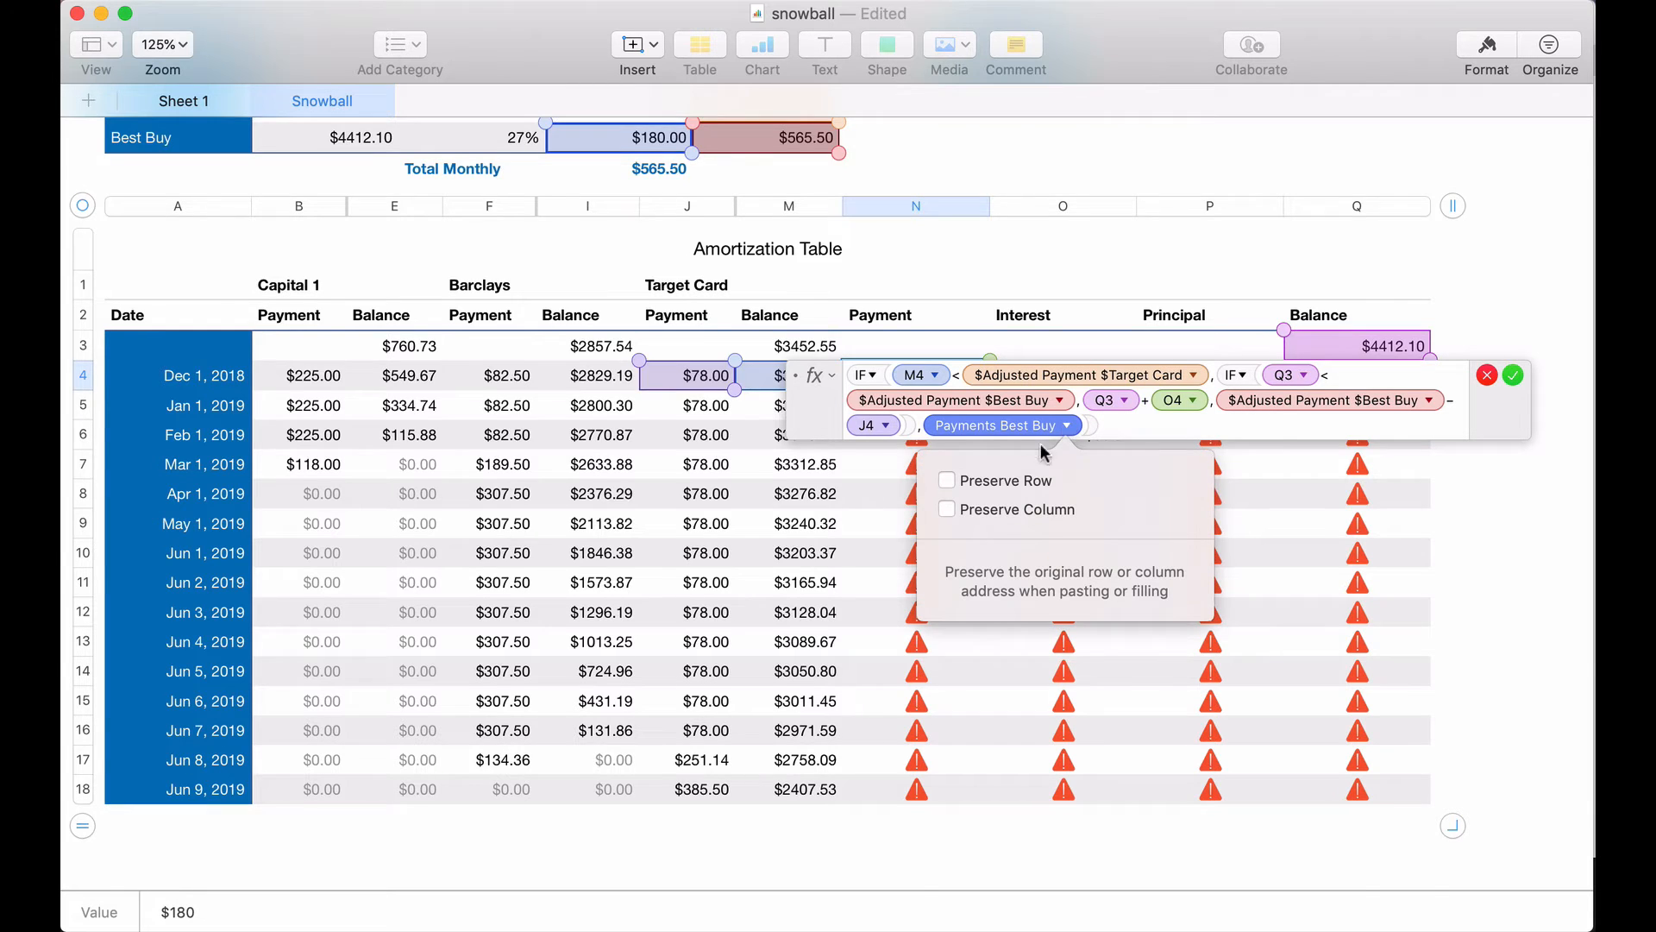
{"action": "left_click", "coordinate": [947, 480]}
{"action": "left_click", "coordinate": [947, 509]}
{"action": "left_click", "coordinate": [1185, 422]}
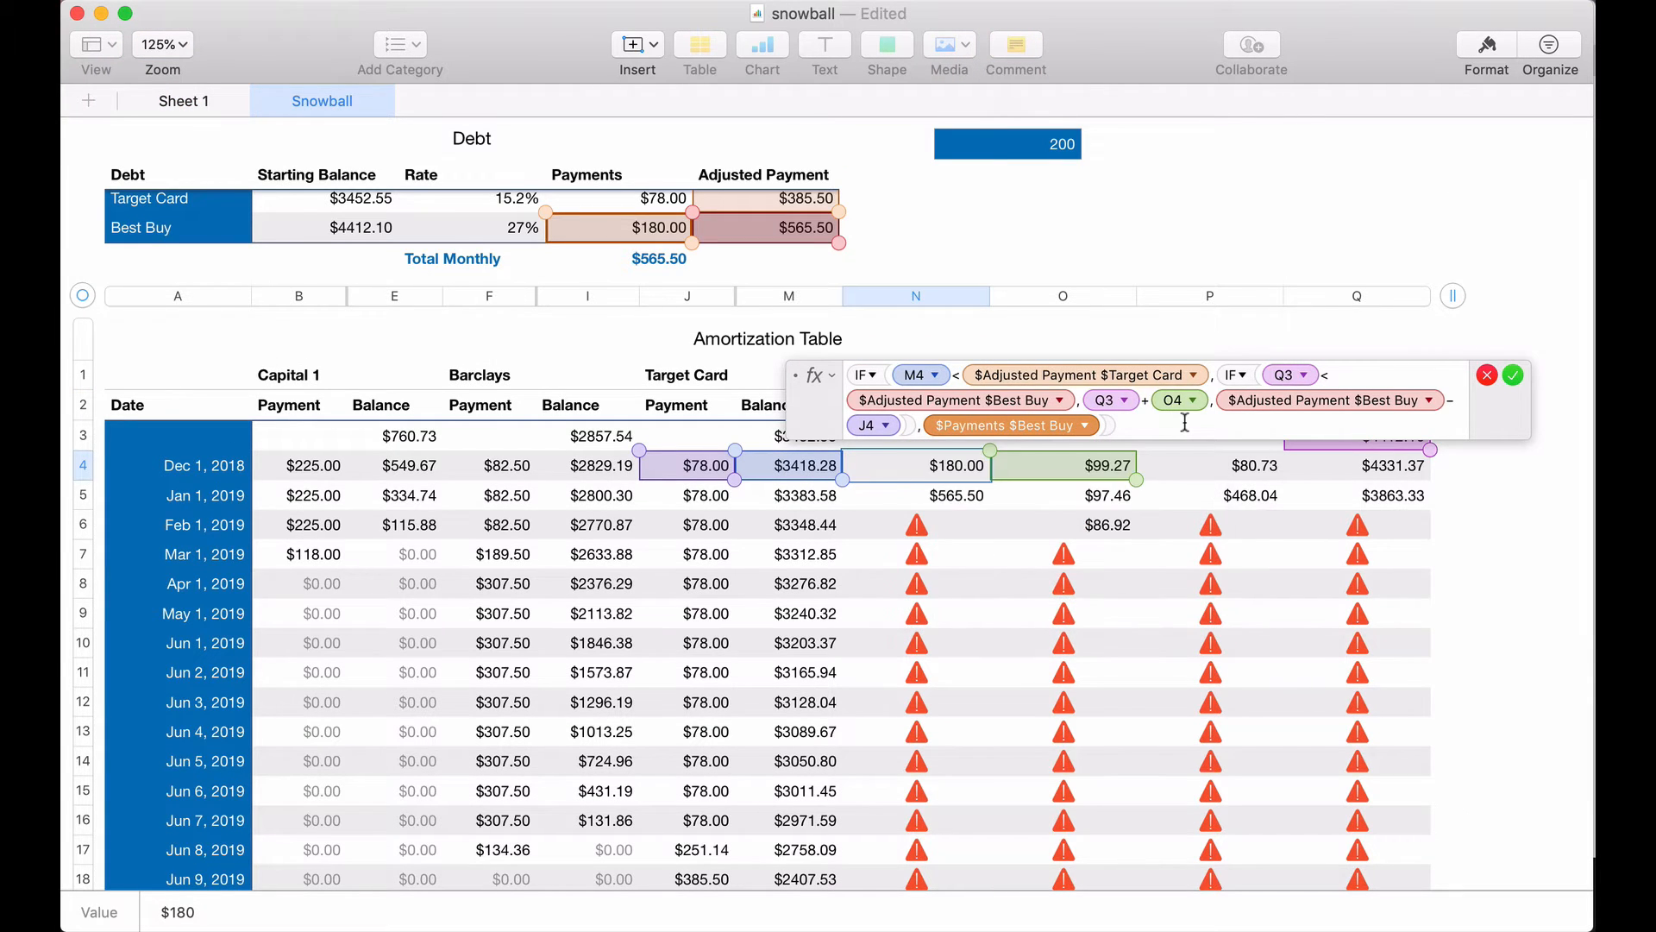
{"action": "key", "text": "Return"}
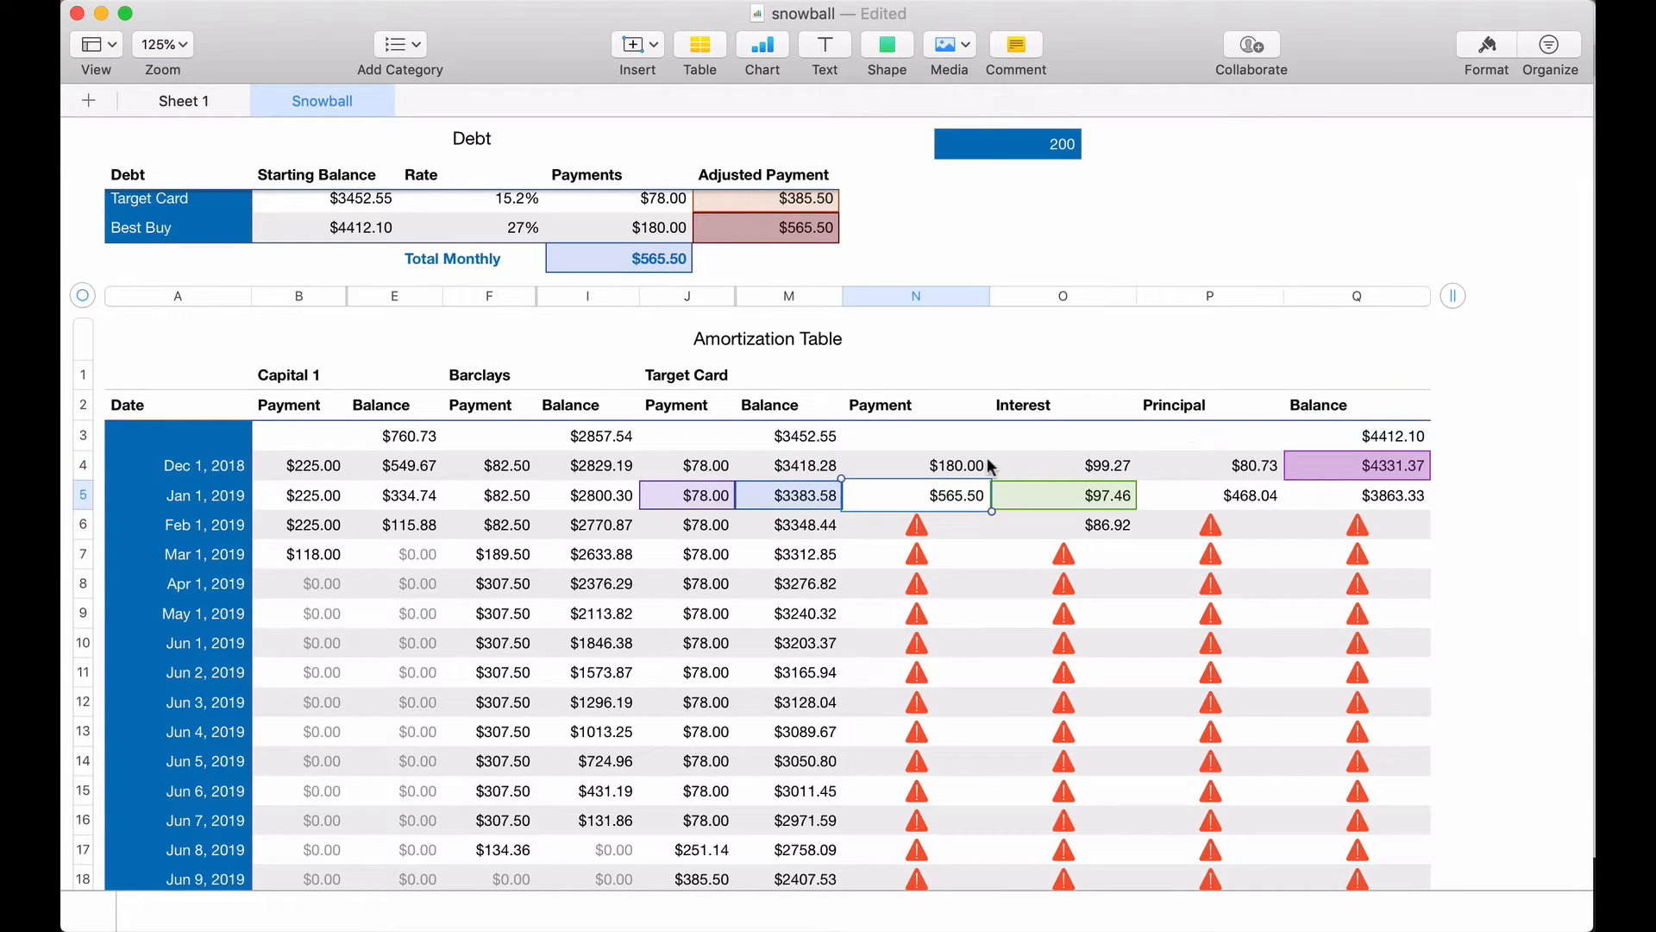
{"action": "scroll", "coordinate": [957, 466], "scroll_direction": "down", "scroll_amount": 3}
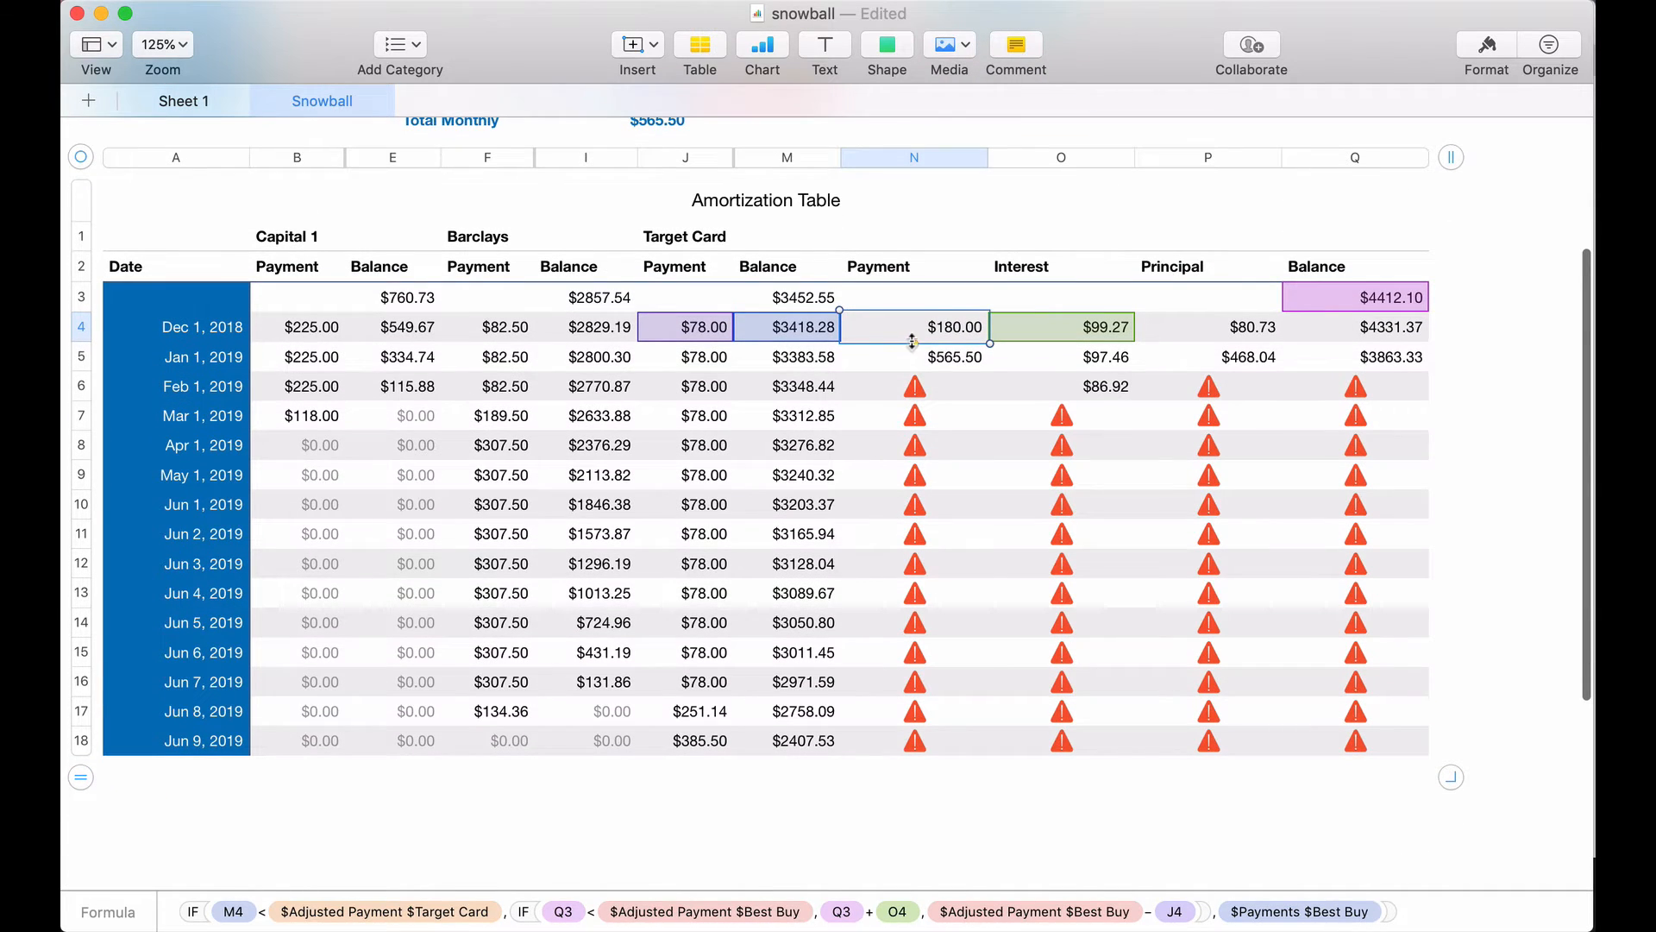
{"action": "left_click_drag", "start_coordinate": [915, 472], "coordinate": [915, 740]}
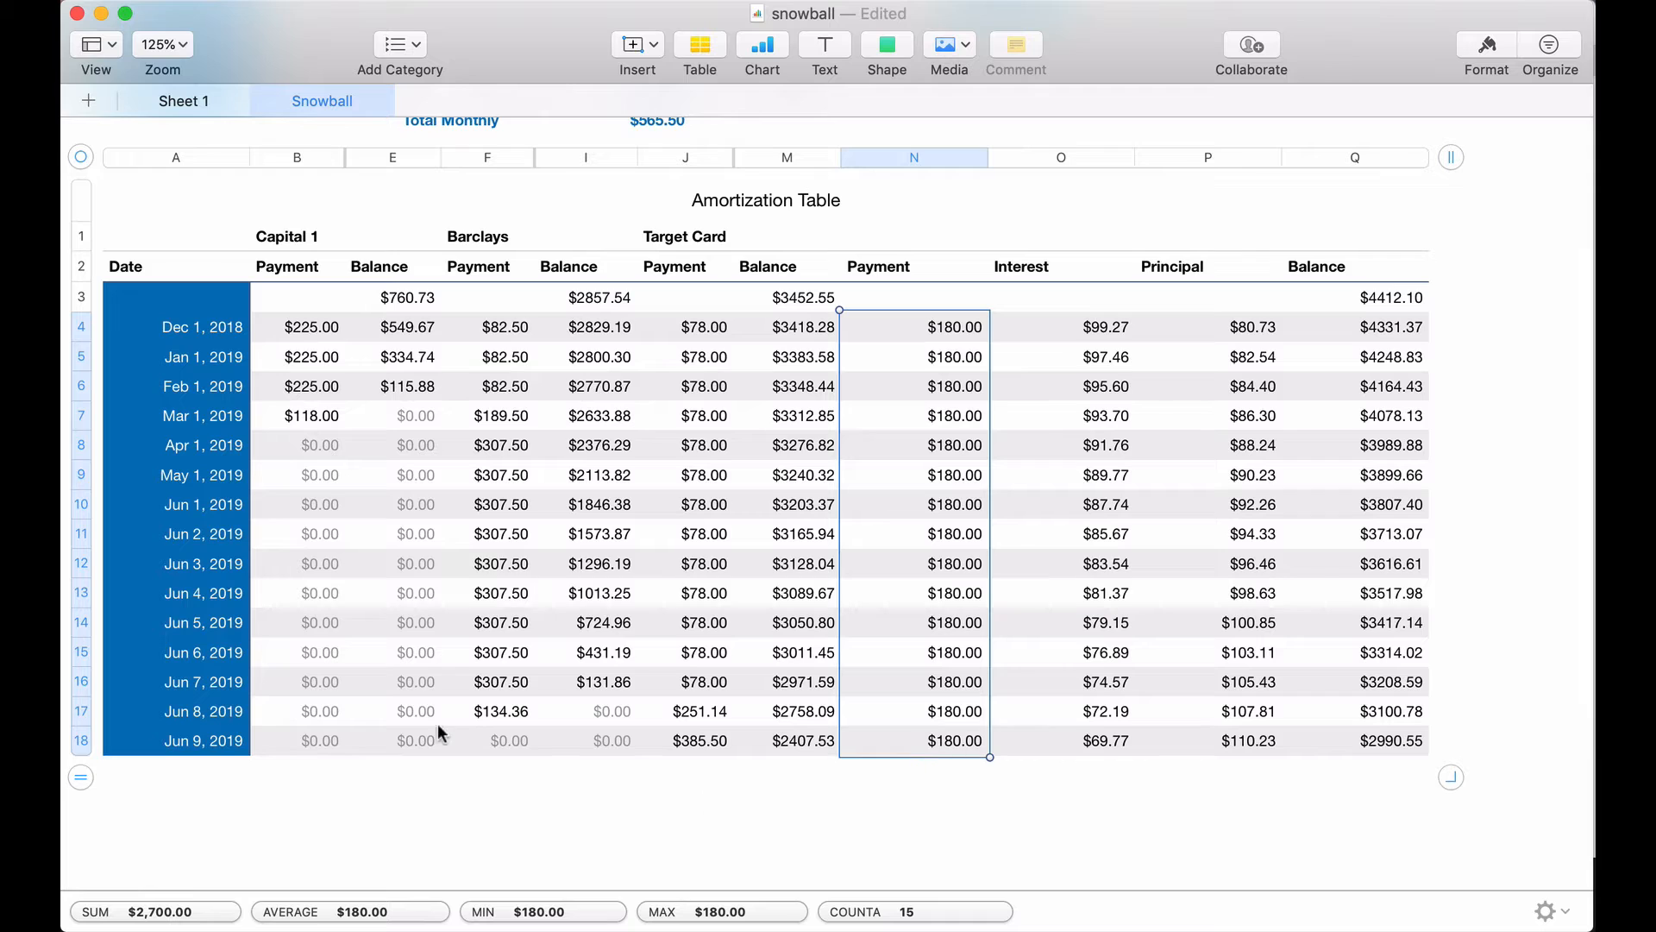
- Extend the Amortization Table with additional rows down to row 28
{"action": "scroll", "coordinate": [441, 727], "scroll_direction": "down", "scroll_amount": 3}
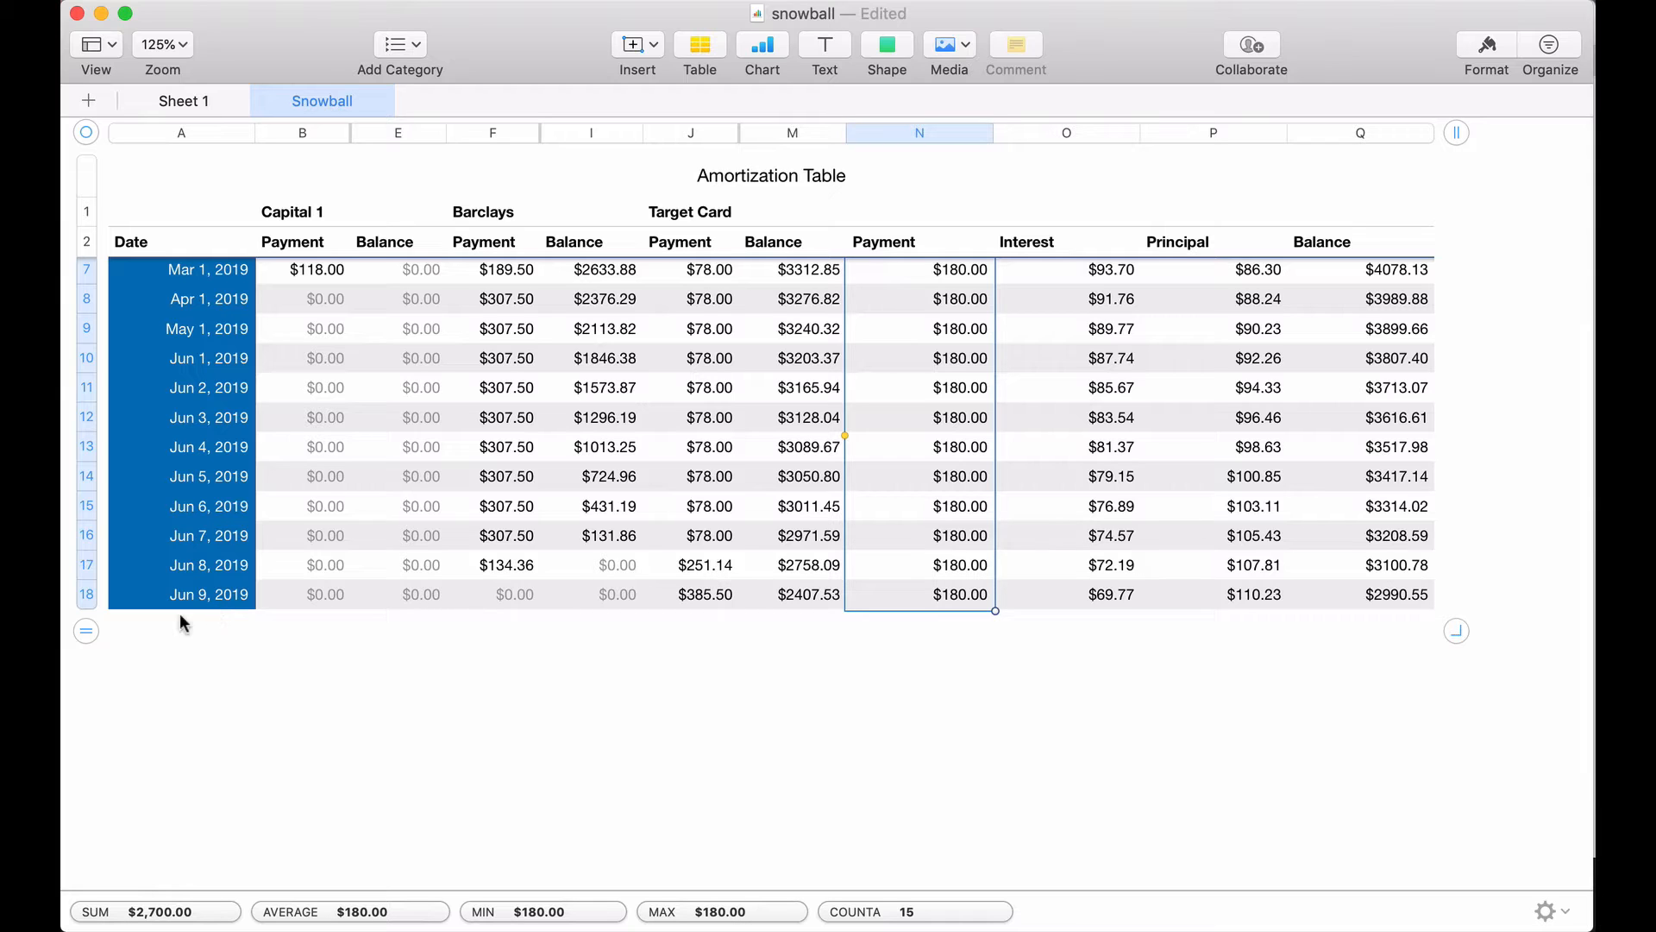
{"action": "left_click_drag", "start_coordinate": [86, 640], "coordinate": [83, 749]}
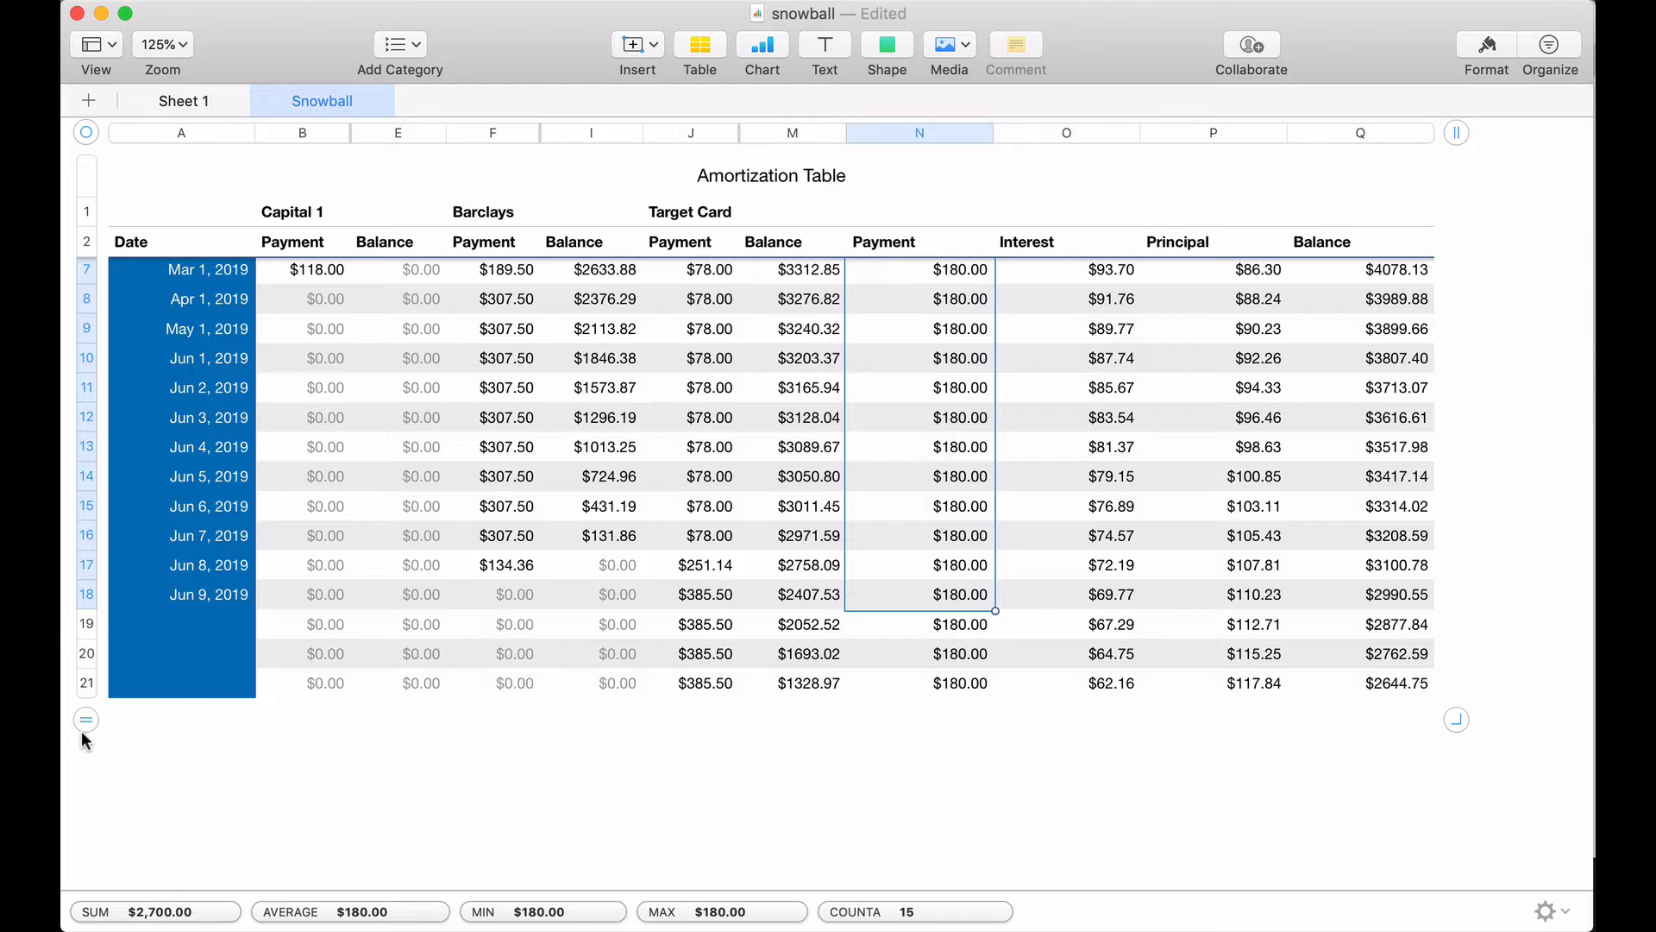
{"action": "scroll", "coordinate": [81, 727], "scroll_direction": "down", "scroll_amount": 2}
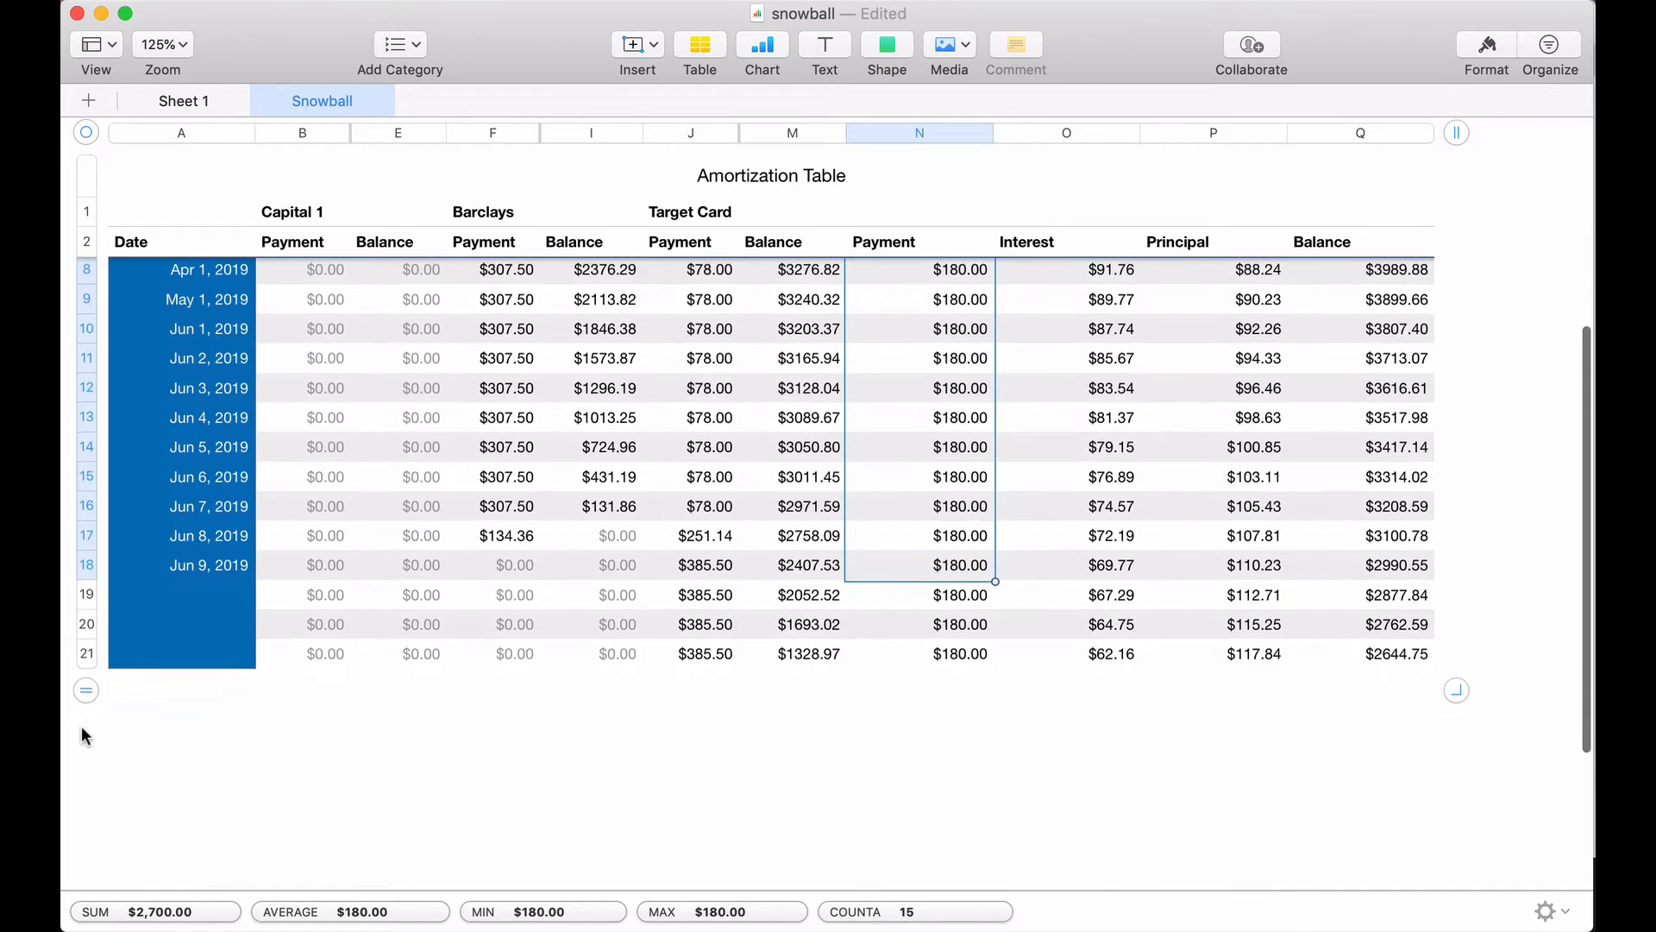
{"action": "scroll", "coordinate": [81, 726], "scroll_direction": "down", "scroll_amount": 2}
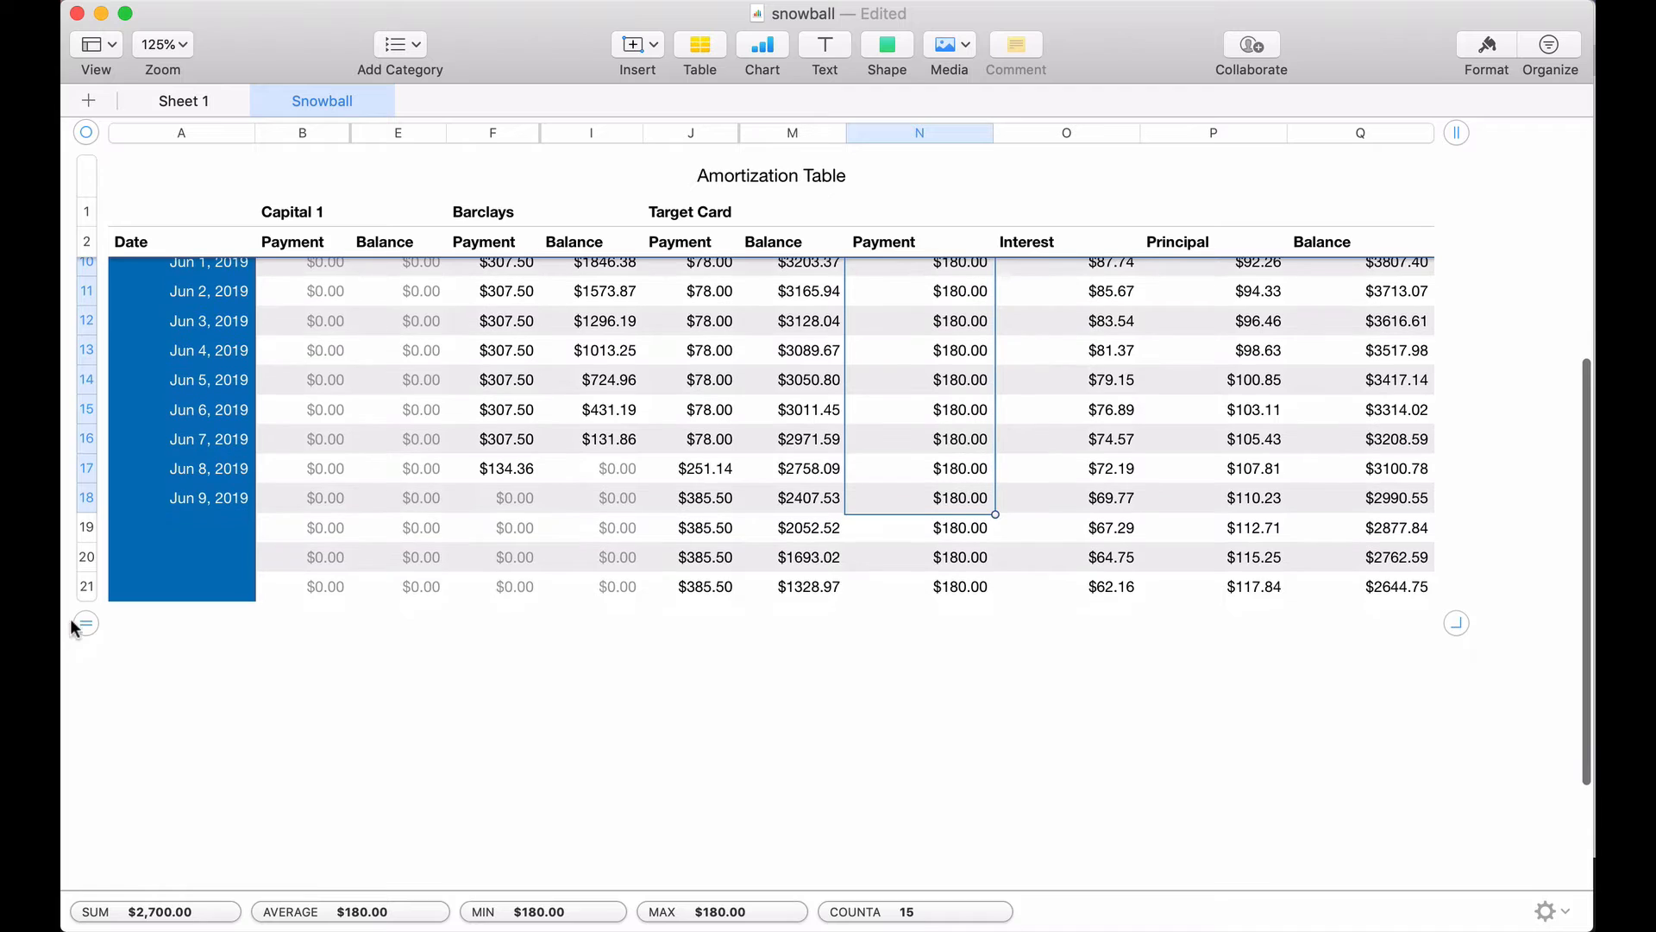
{"action": "left_click_drag", "start_coordinate": [84, 625], "coordinate": [64, 847]}
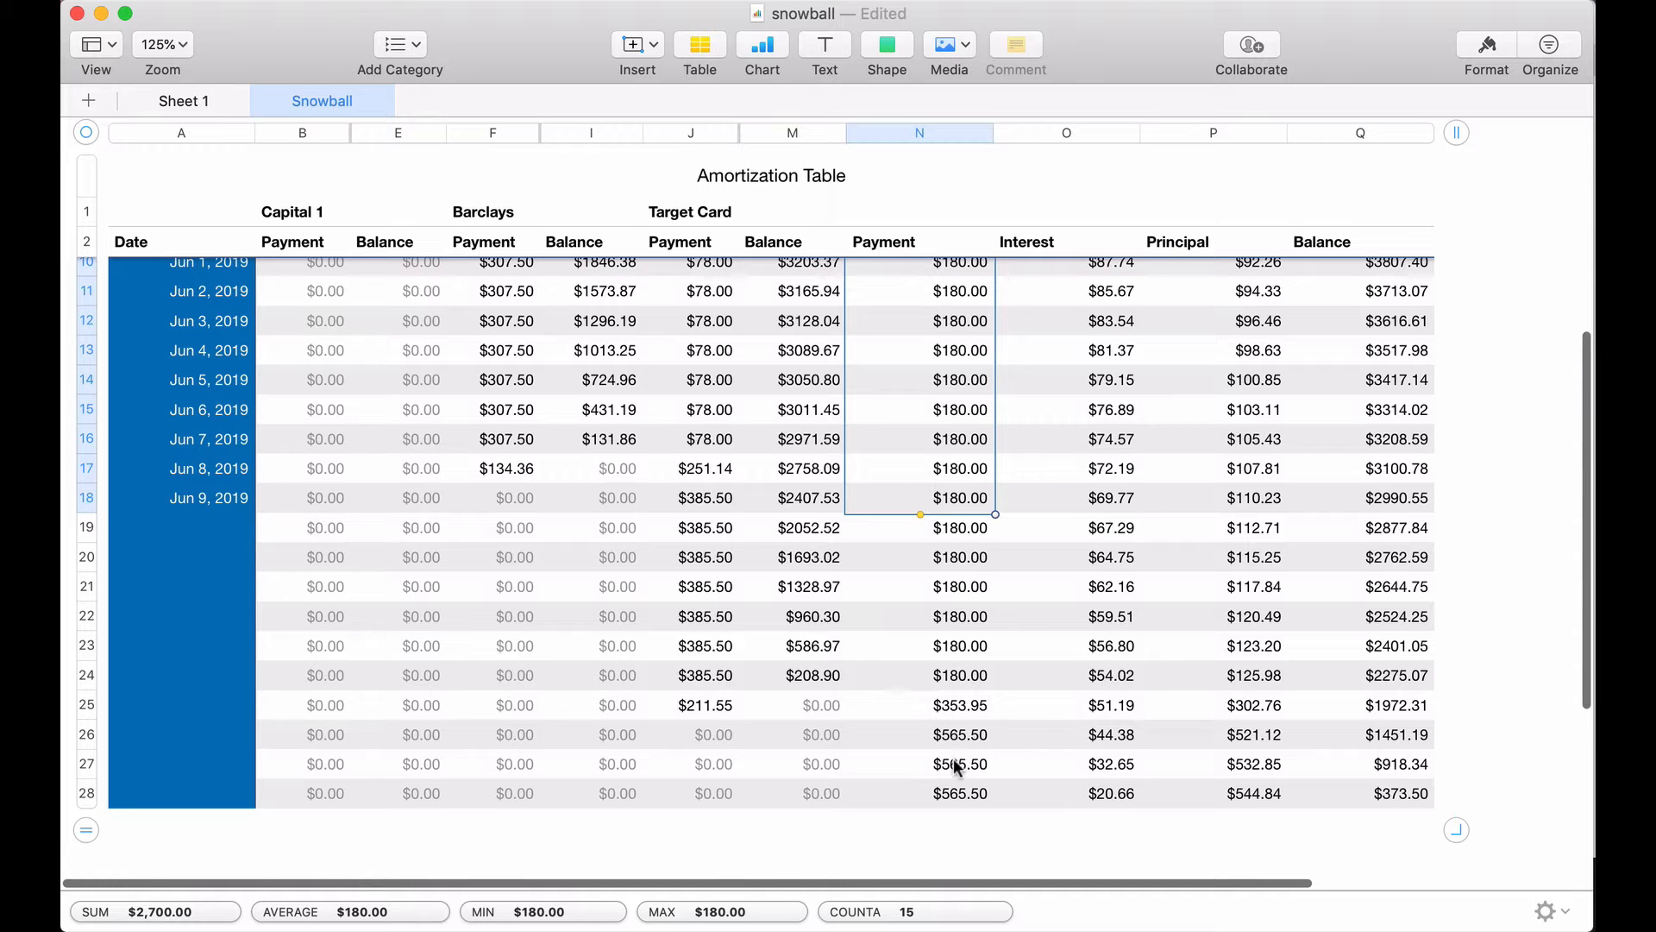
- Review the payment schedule across the debts and add two more rows, ending the table at row 30
{"action": "scroll", "coordinate": [952, 756], "scroll_direction": "up", "scroll_amount": 1}
{"action": "scroll", "coordinate": [952, 756], "scroll_direction": "up", "scroll_amount": 5}
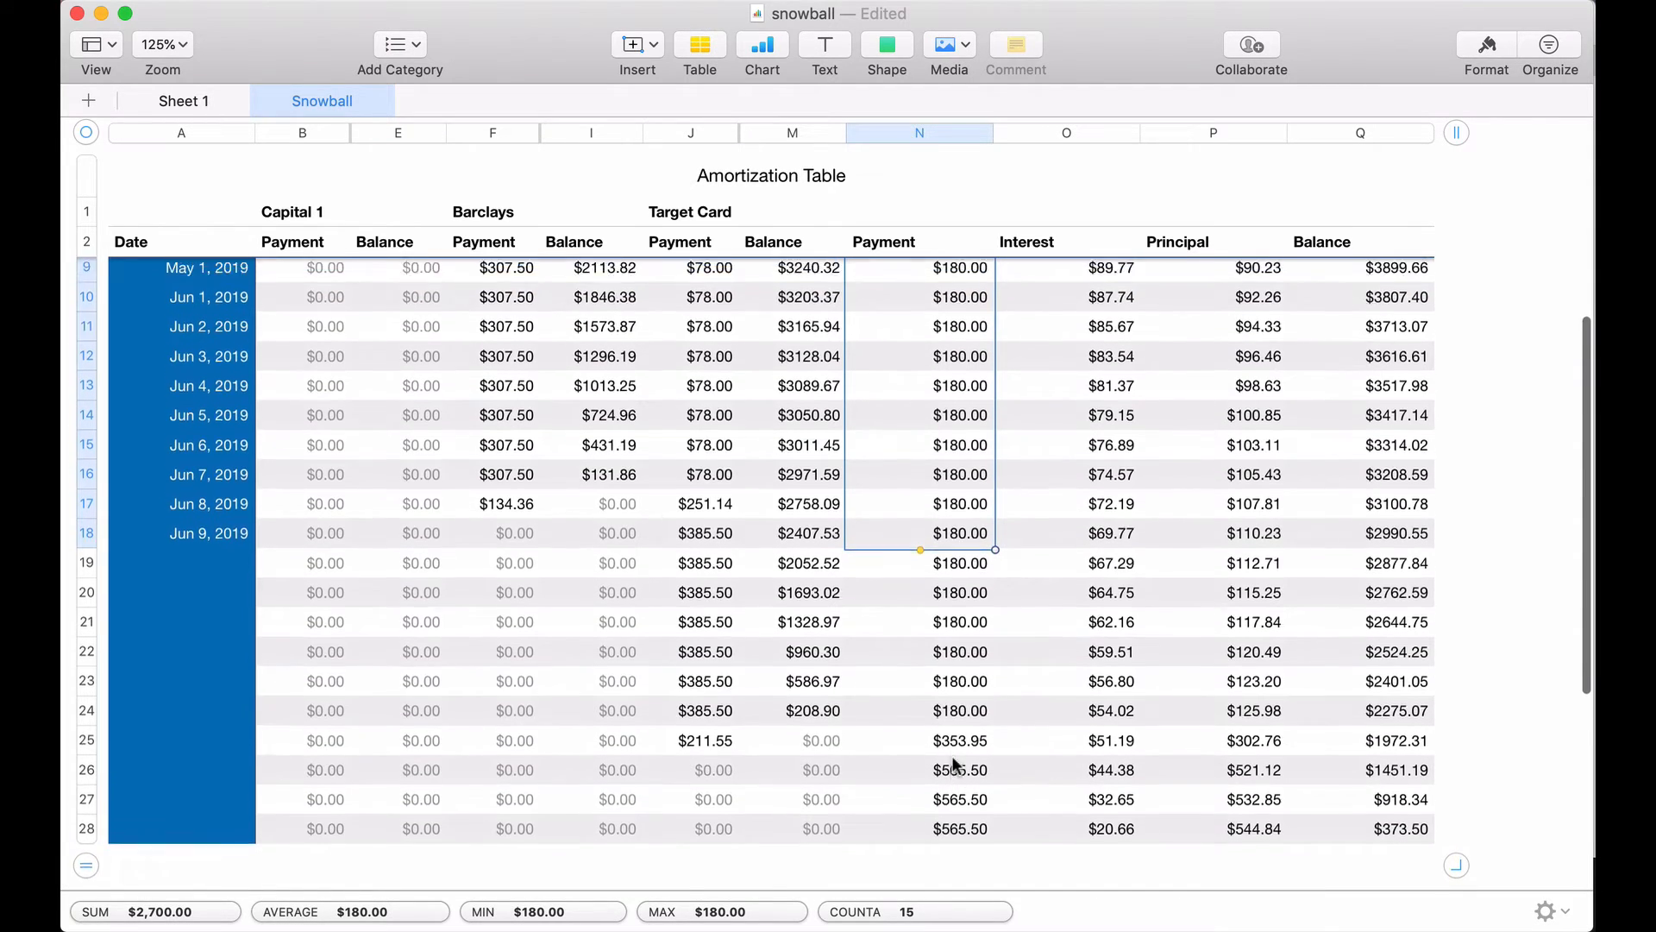
{"action": "scroll", "coordinate": [952, 756], "scroll_direction": "up", "scroll_amount": 3}
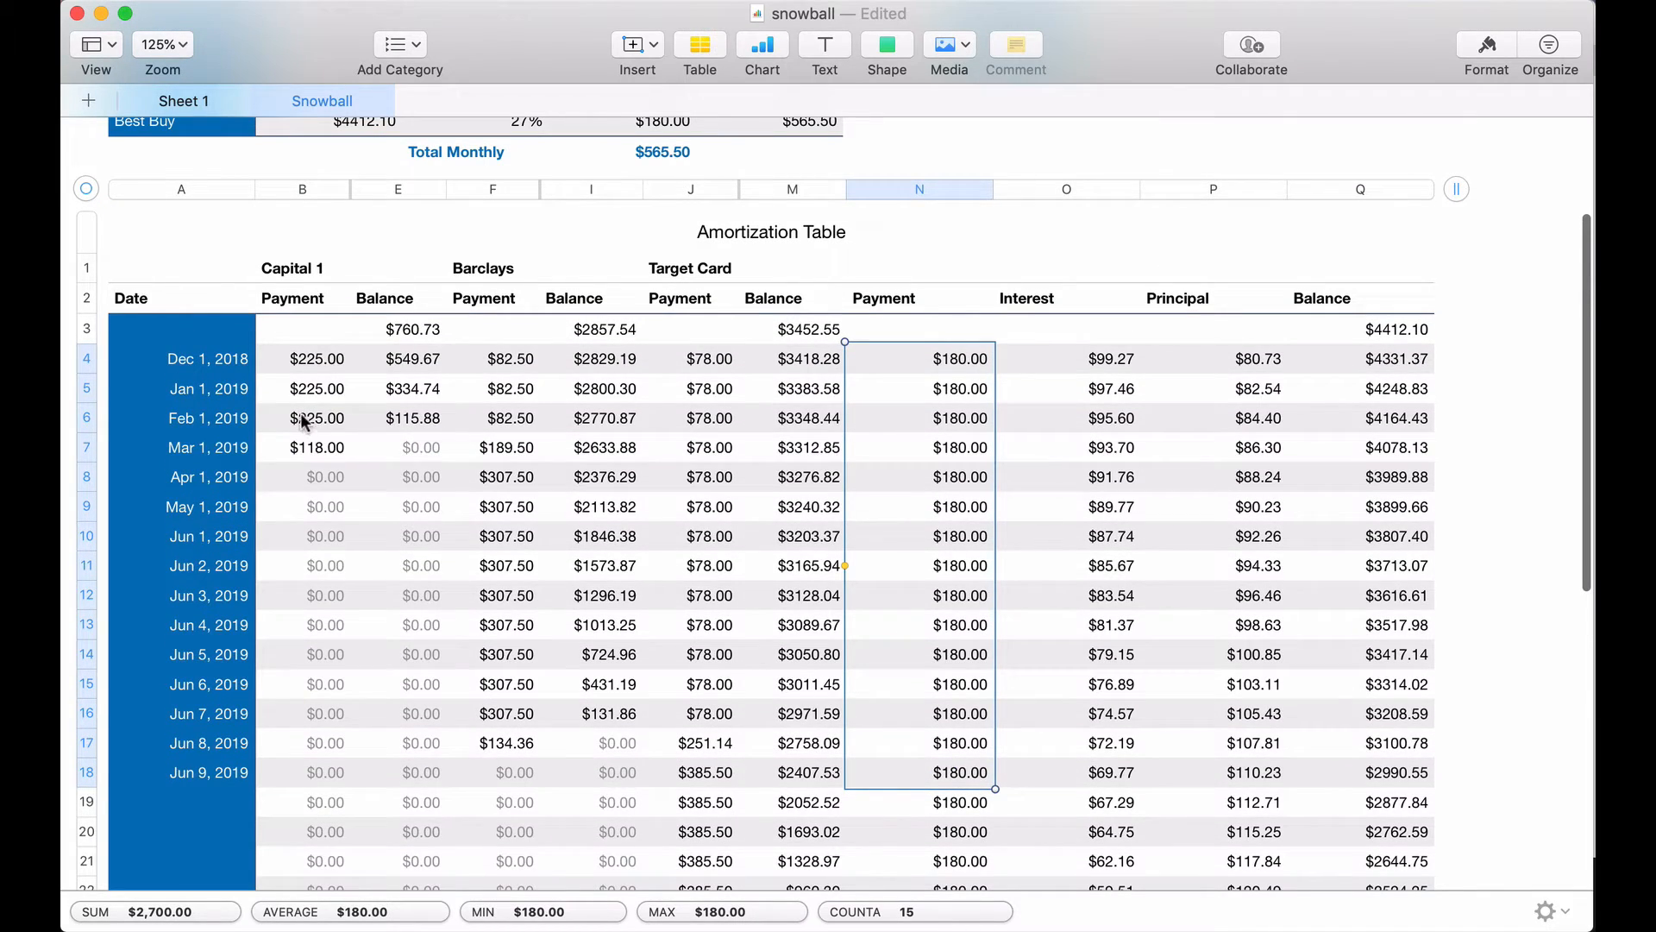
{"action": "scroll", "coordinate": [628, 617], "scroll_direction": "down", "scroll_amount": 10}
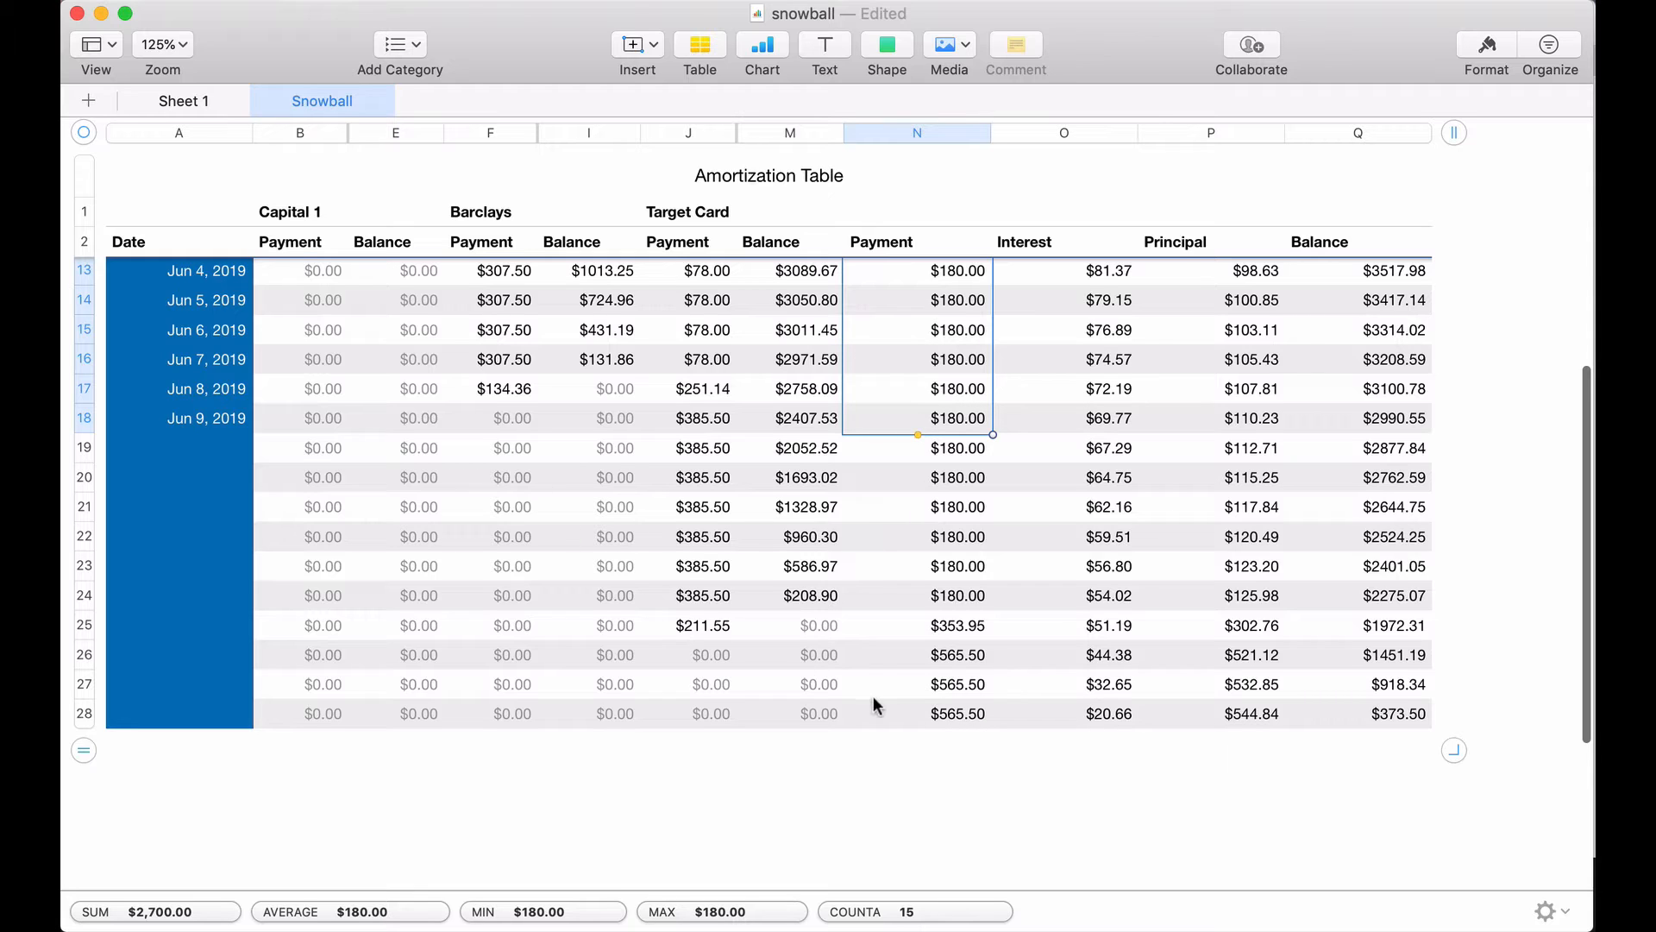
{"action": "scroll", "coordinate": [839, 603], "scroll_direction": "up", "scroll_amount": 1}
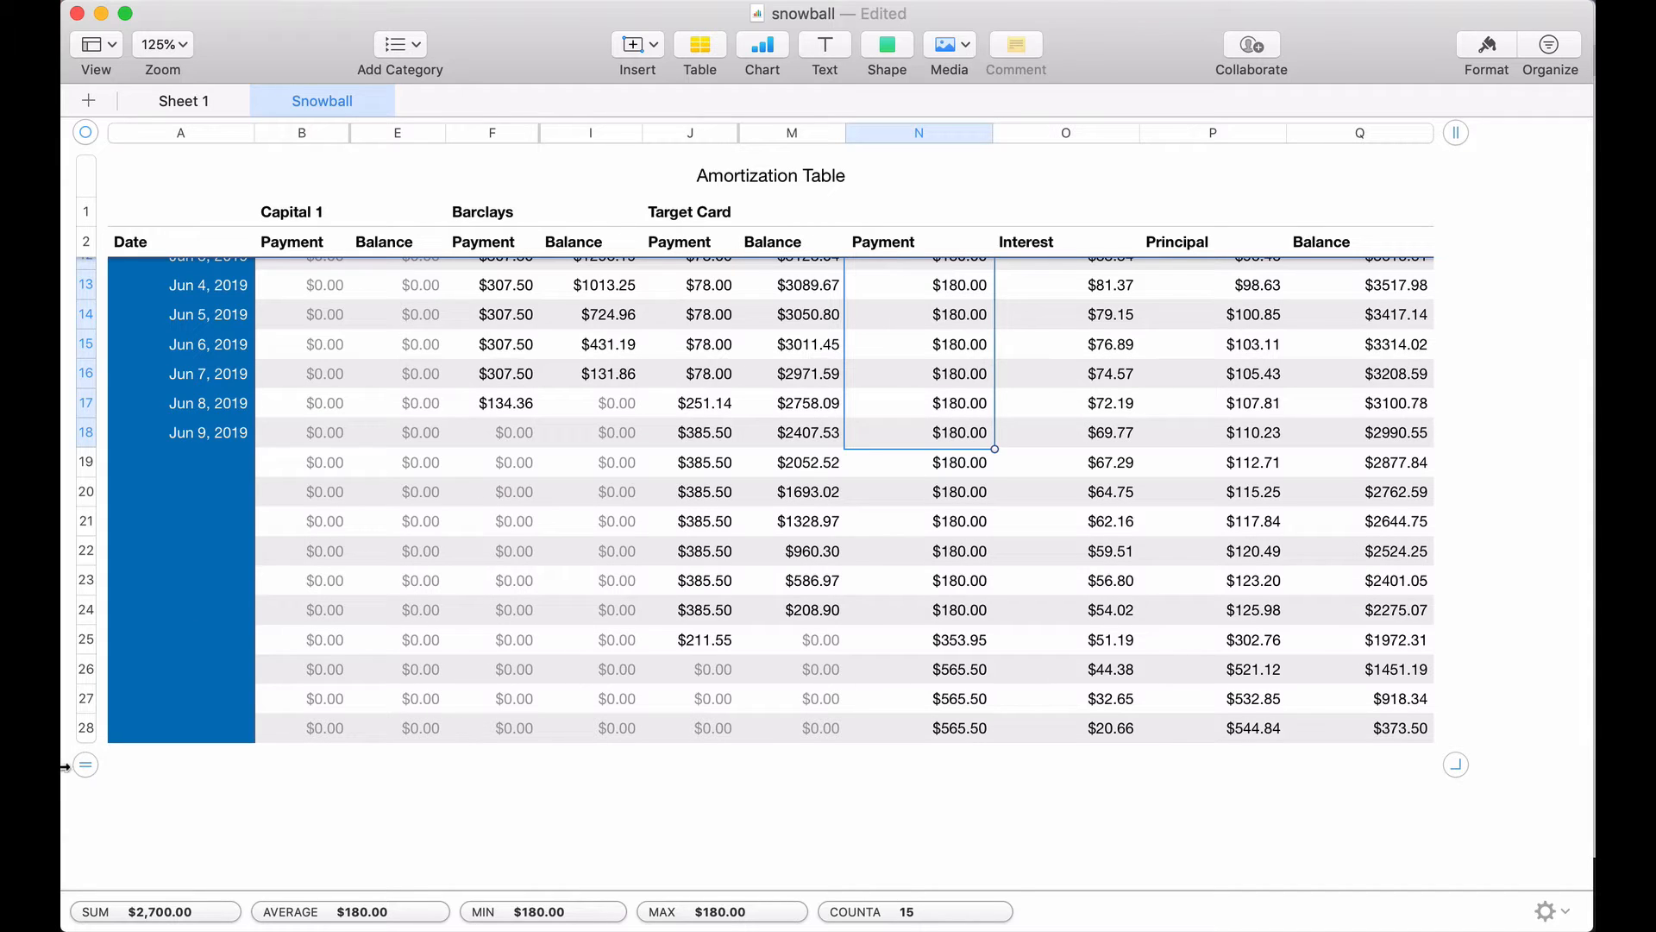
{"action": "left_click_drag", "start_coordinate": [85, 765], "coordinate": [80, 846]}
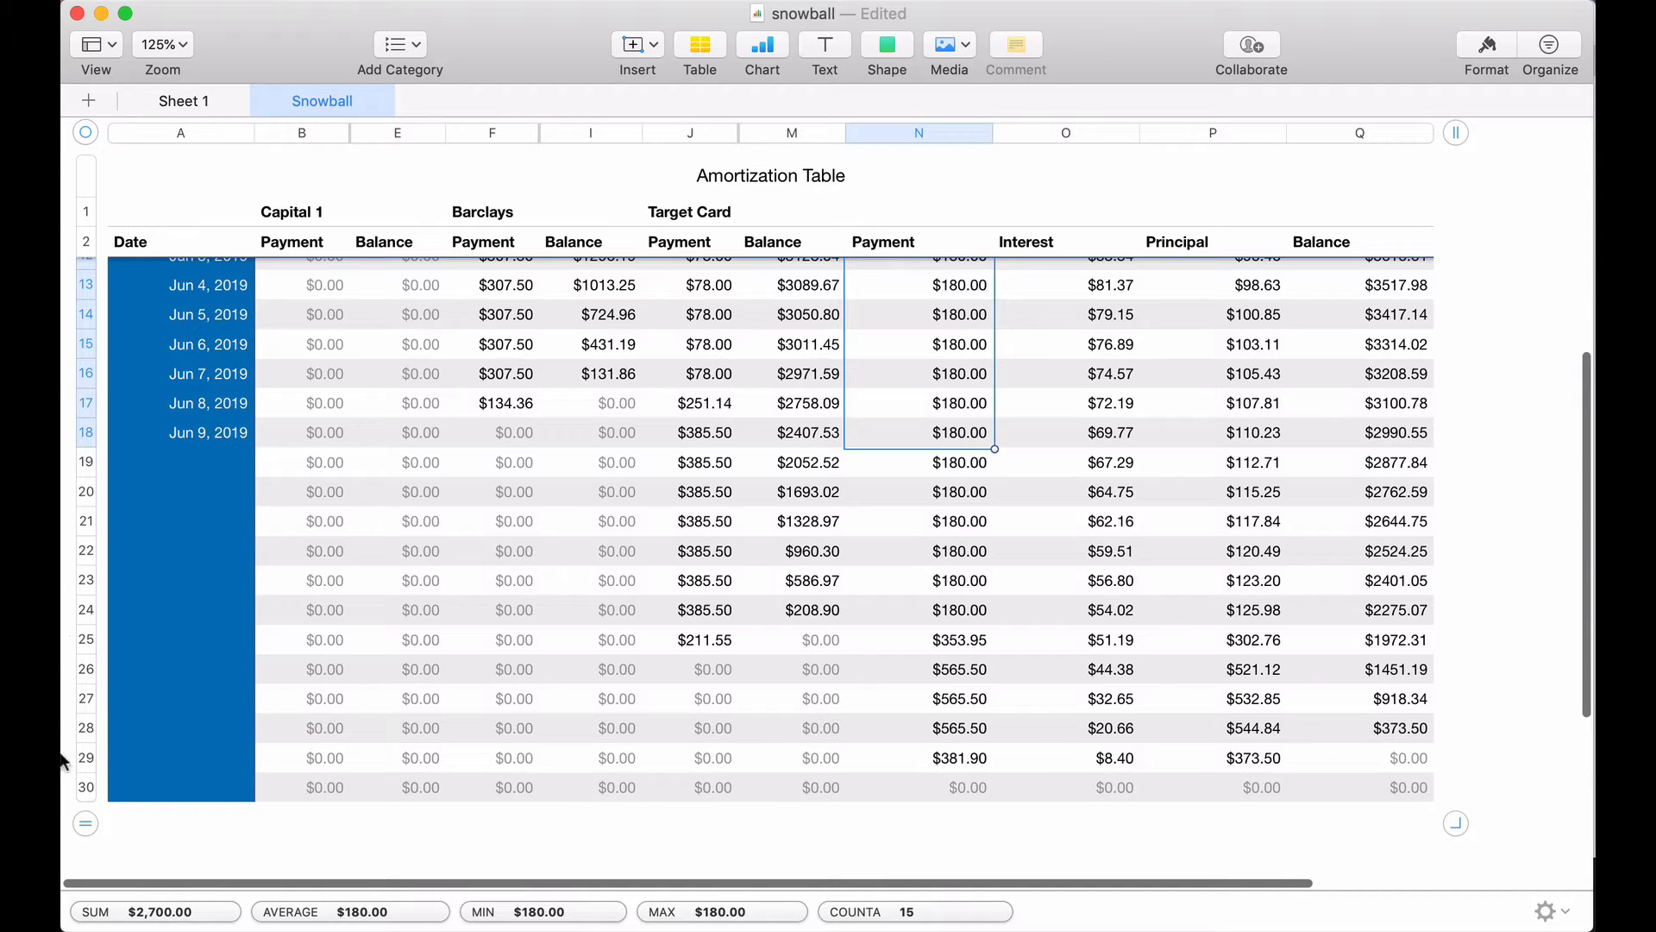
- Fill the Date column from A18 down to row 30
{"action": "left_click", "coordinate": [184, 429]}
{"action": "left_click_drag", "start_coordinate": [182, 450], "coordinate": [183, 794]}
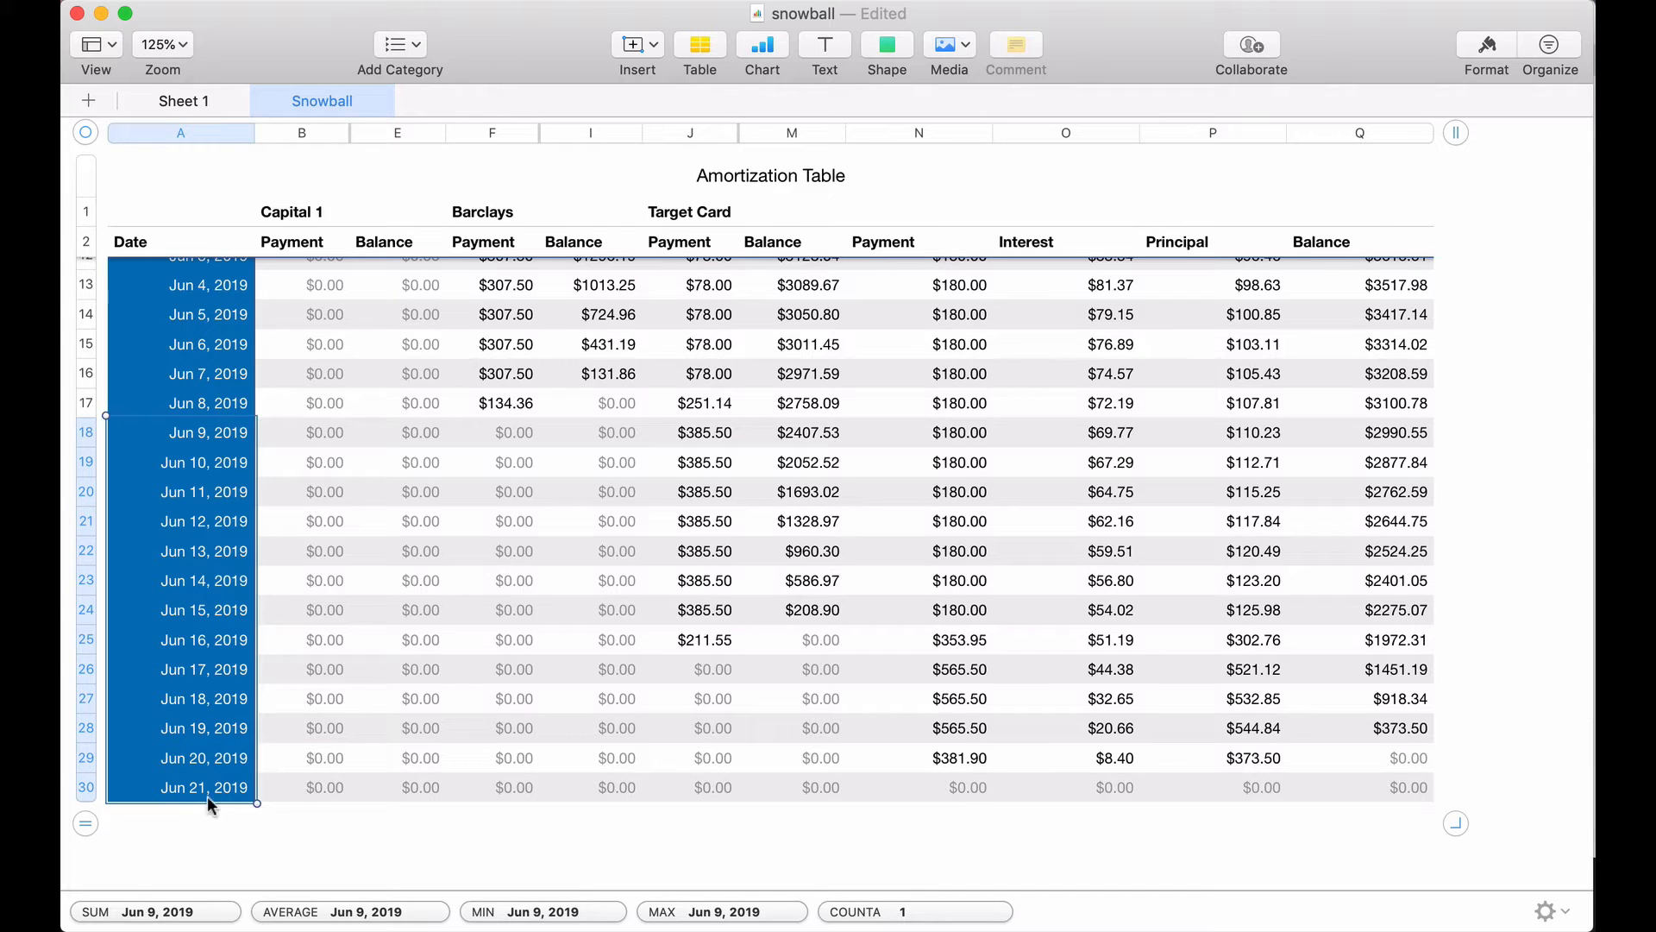
{"action": "left_click", "coordinate": [326, 823]}
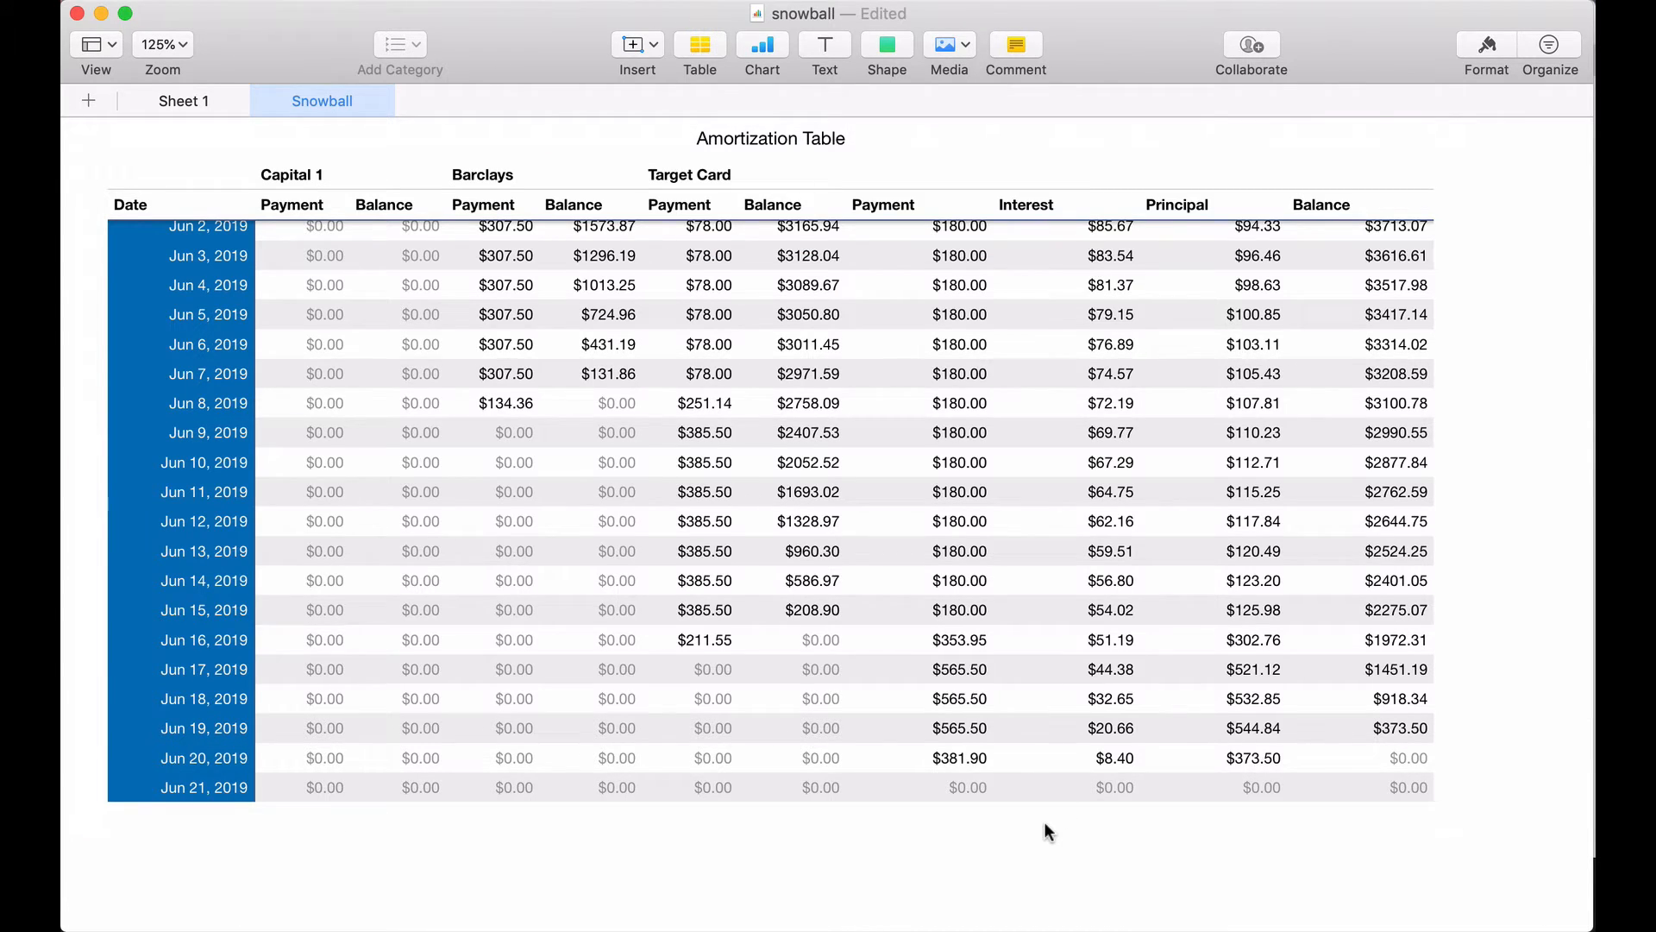
- Hide the Interest and Principal columns (O and P) of the Best Buy section
{"action": "scroll", "coordinate": [1045, 828], "scroll_direction": "up", "scroll_amount": 8}
{"action": "left_click", "coordinate": [1079, 291]}
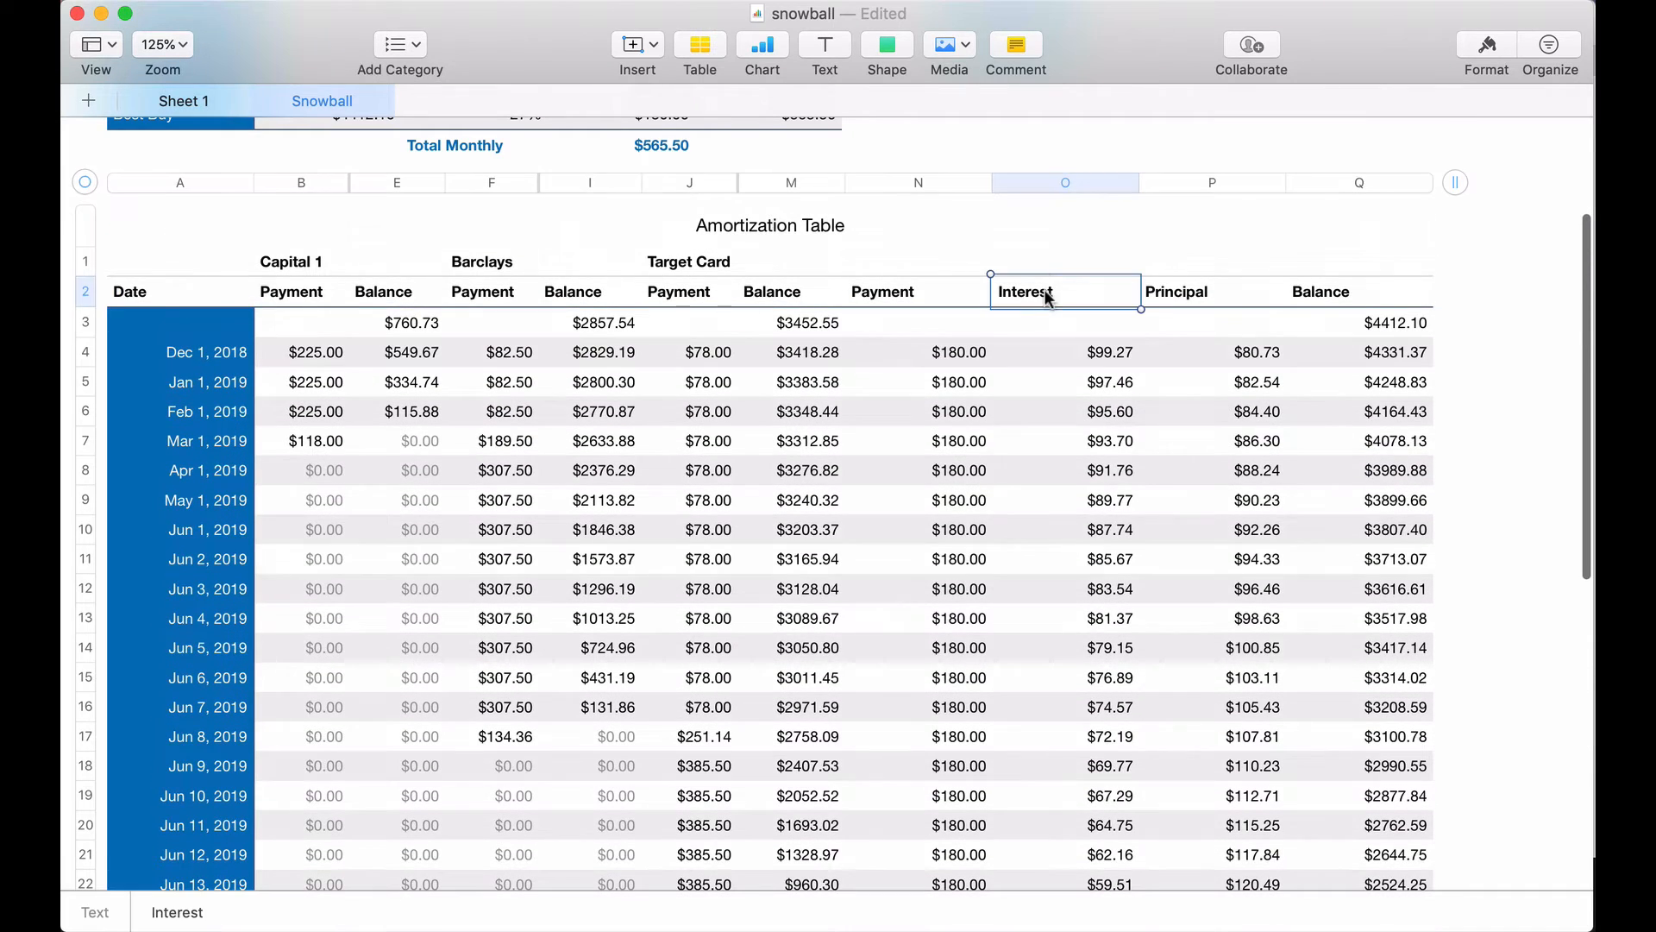
{"action": "left_click_drag", "start_coordinate": [1070, 183], "coordinate": [1191, 183]}
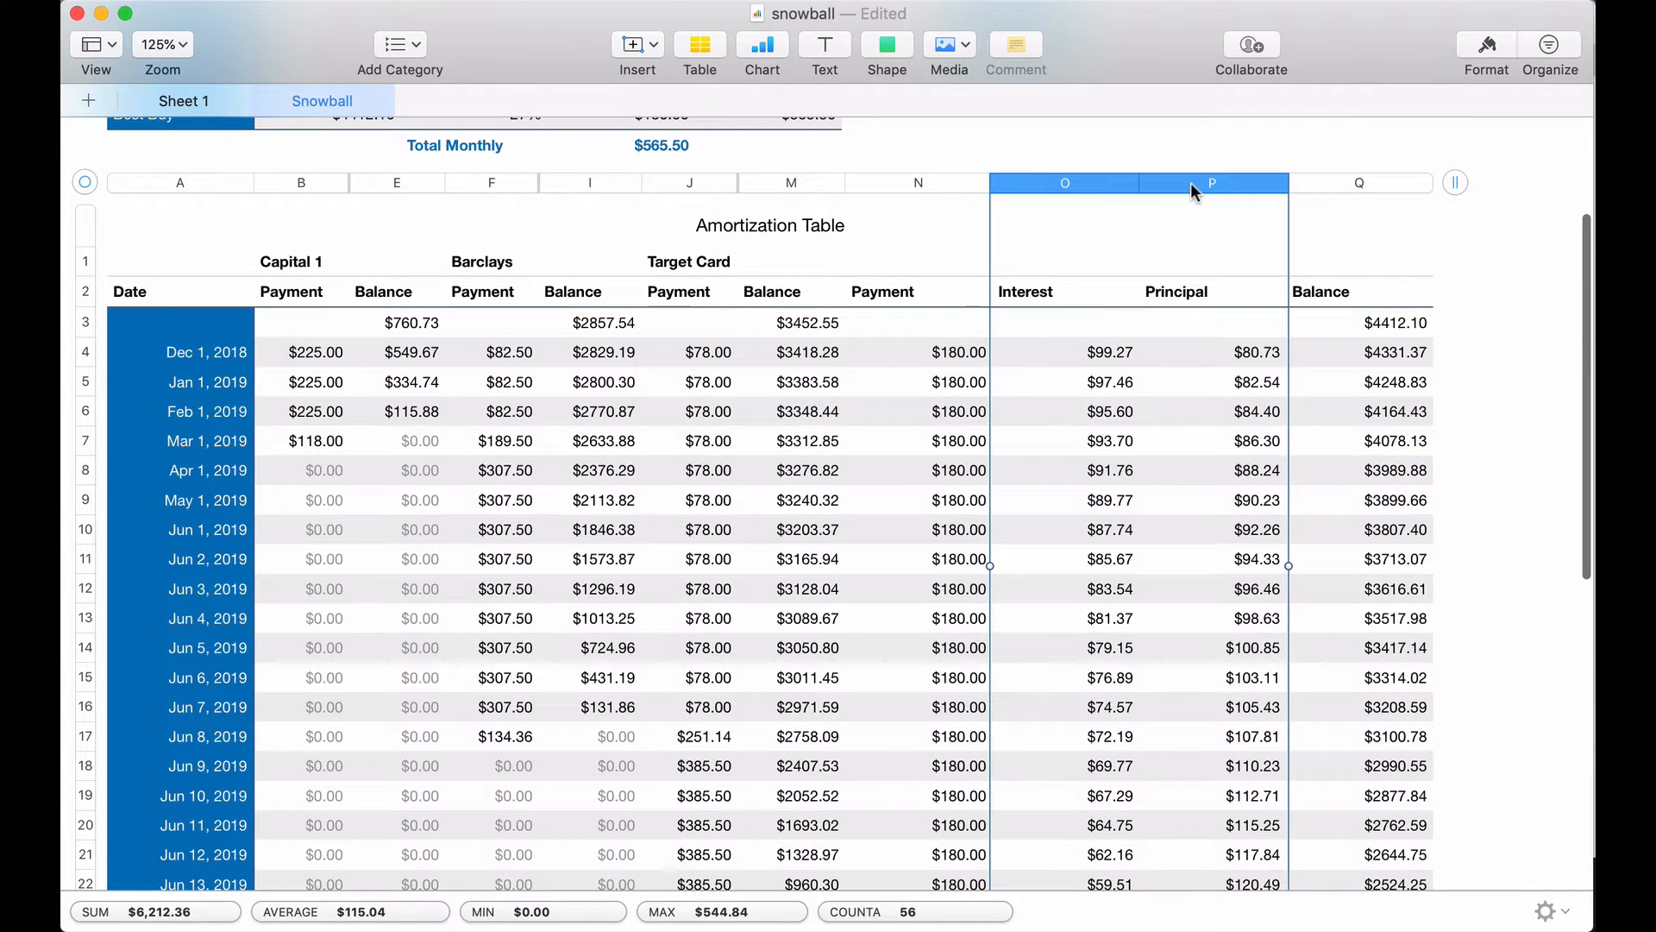
{"action": "left_click", "coordinate": [1277, 184]}
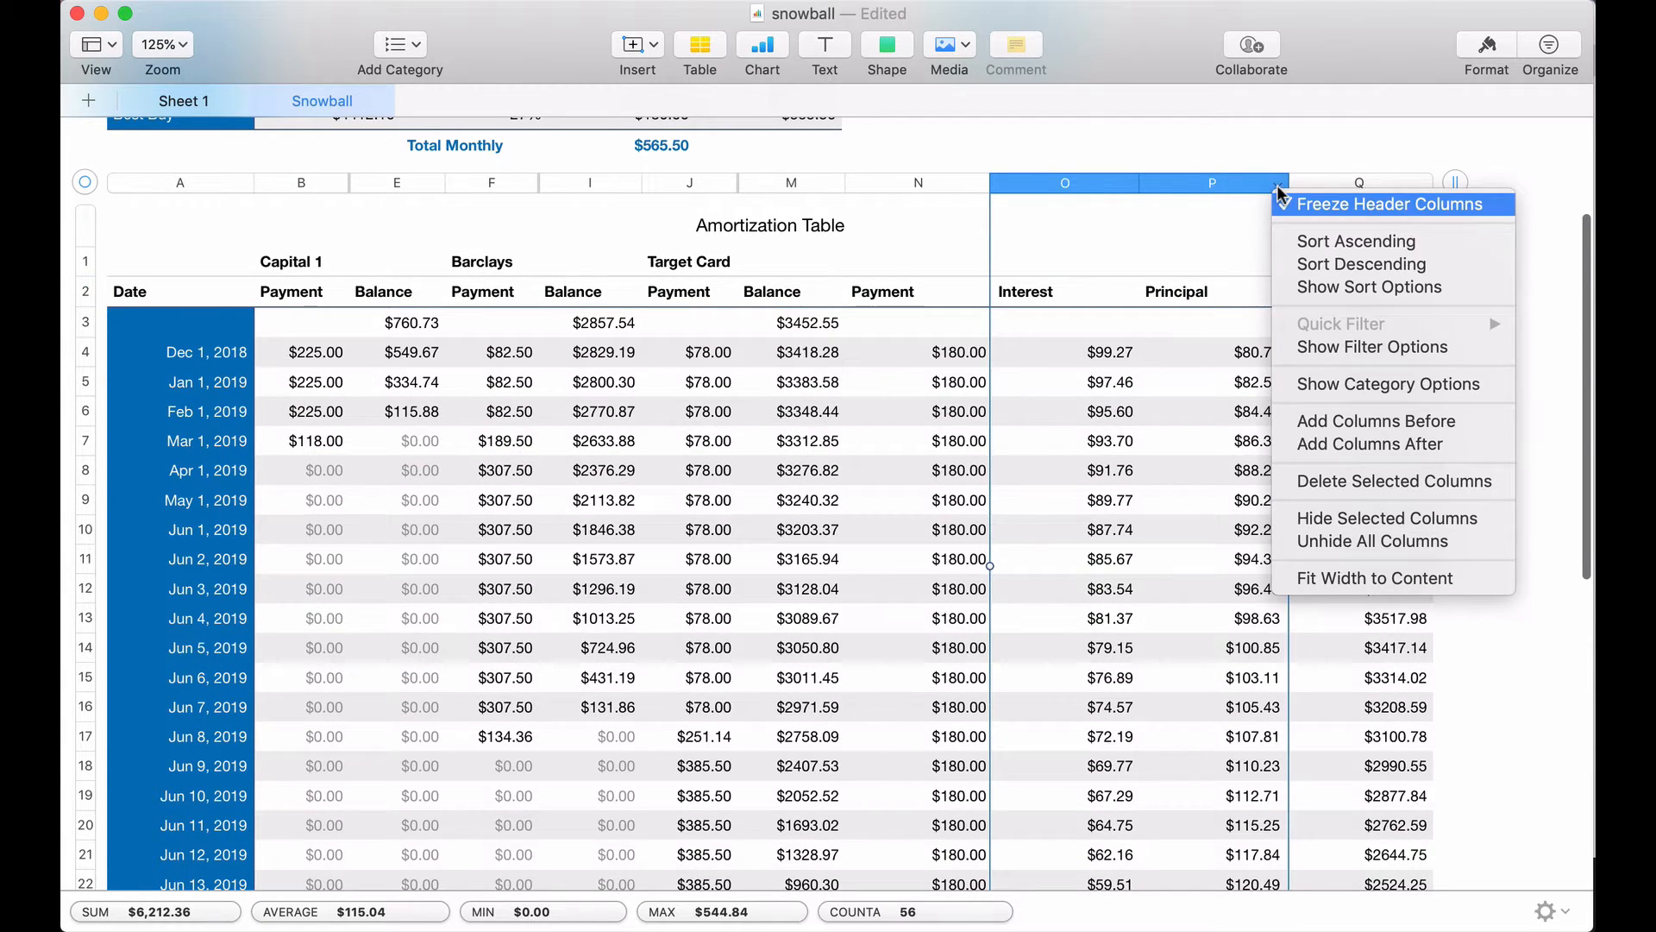
{"action": "left_click", "coordinate": [1312, 523]}
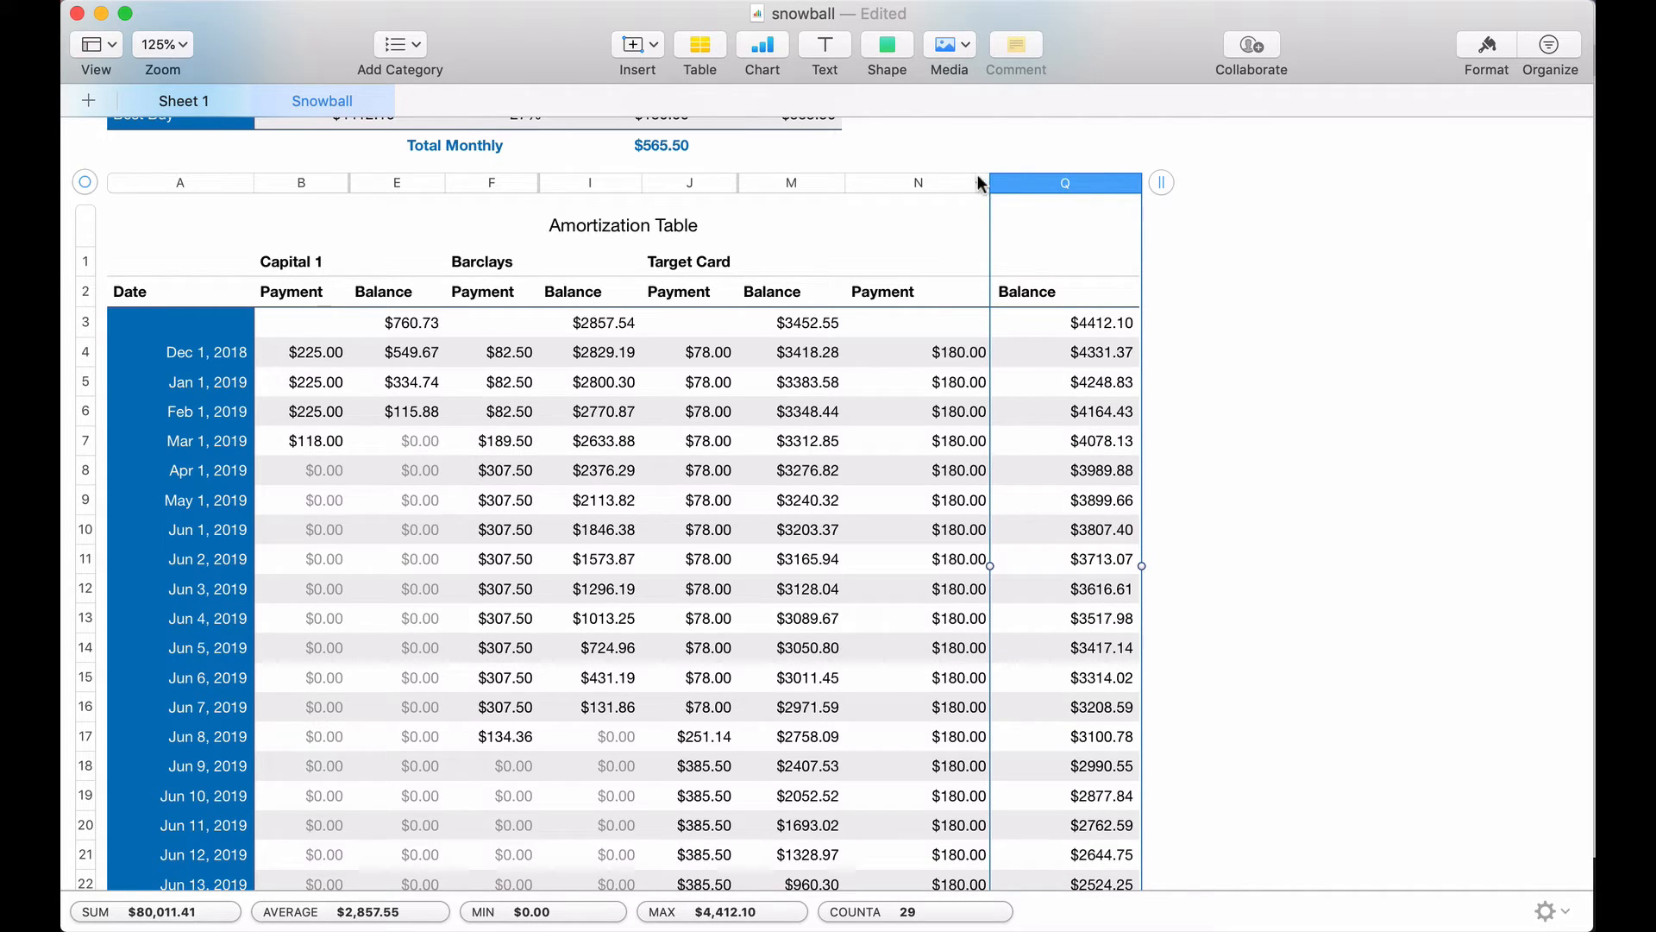
- Narrow the Payment and Balance columns (N and Q) of the Best Buy section to fit their contents
{"action": "left_click_drag", "start_coordinate": [989, 184], "coordinate": [938, 185]}
{"action": "left_click", "coordinate": [898, 186], "text": "shift"}
{"action": "left_click", "coordinate": [930, 183]}
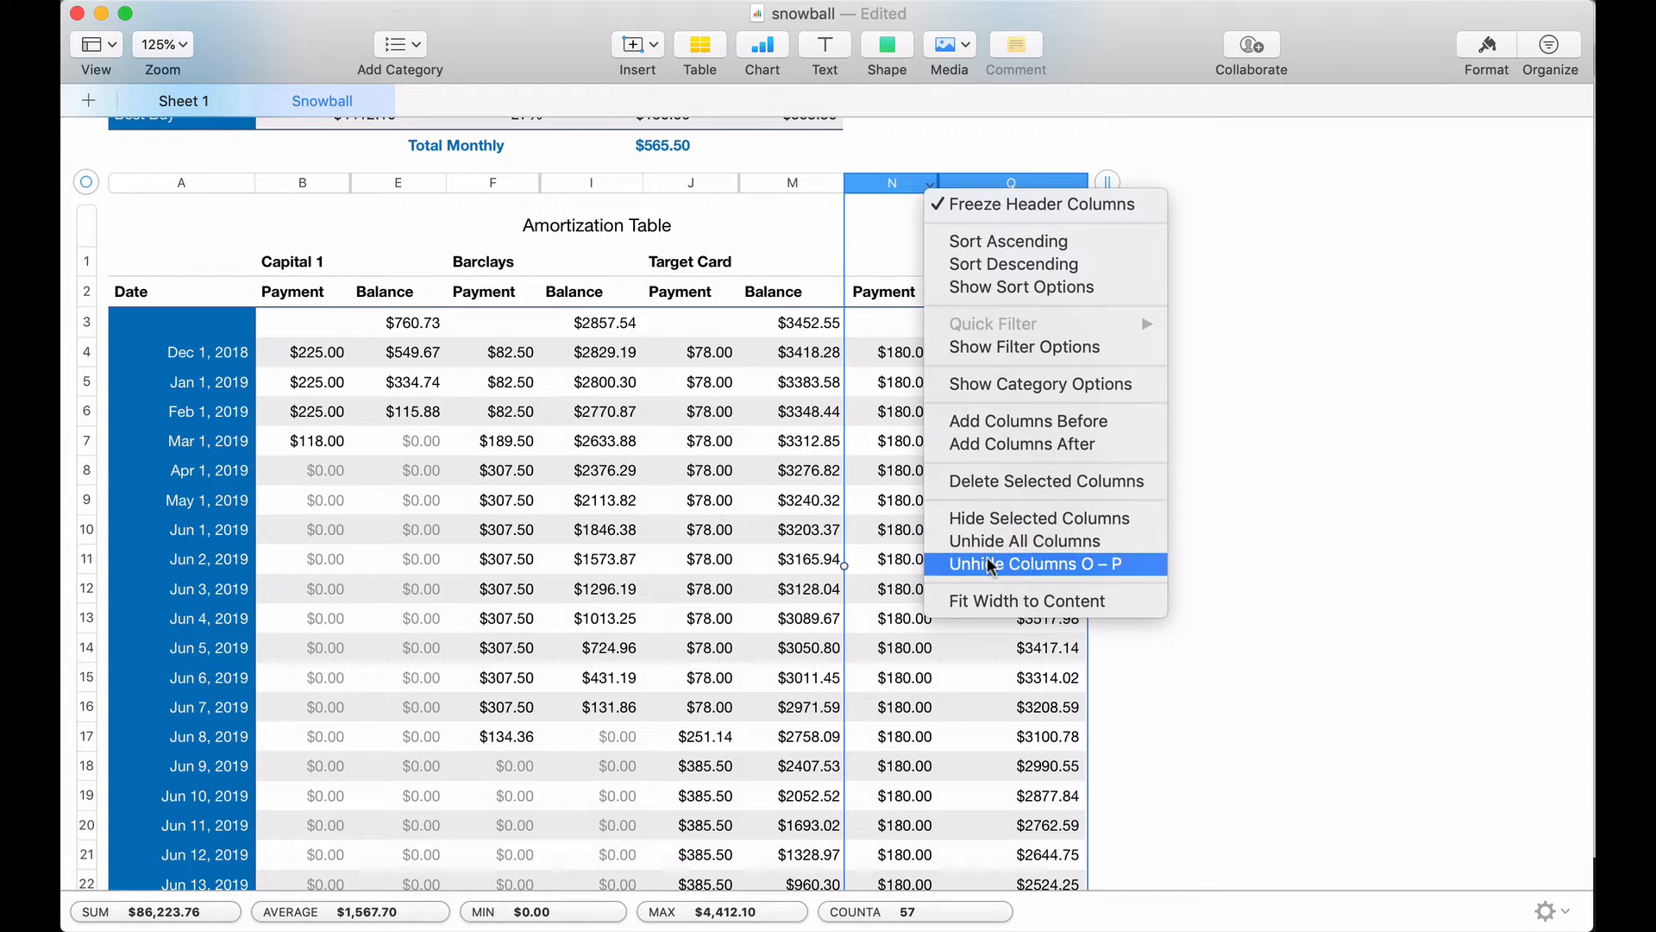
{"action": "left_click", "coordinate": [937, 178]}
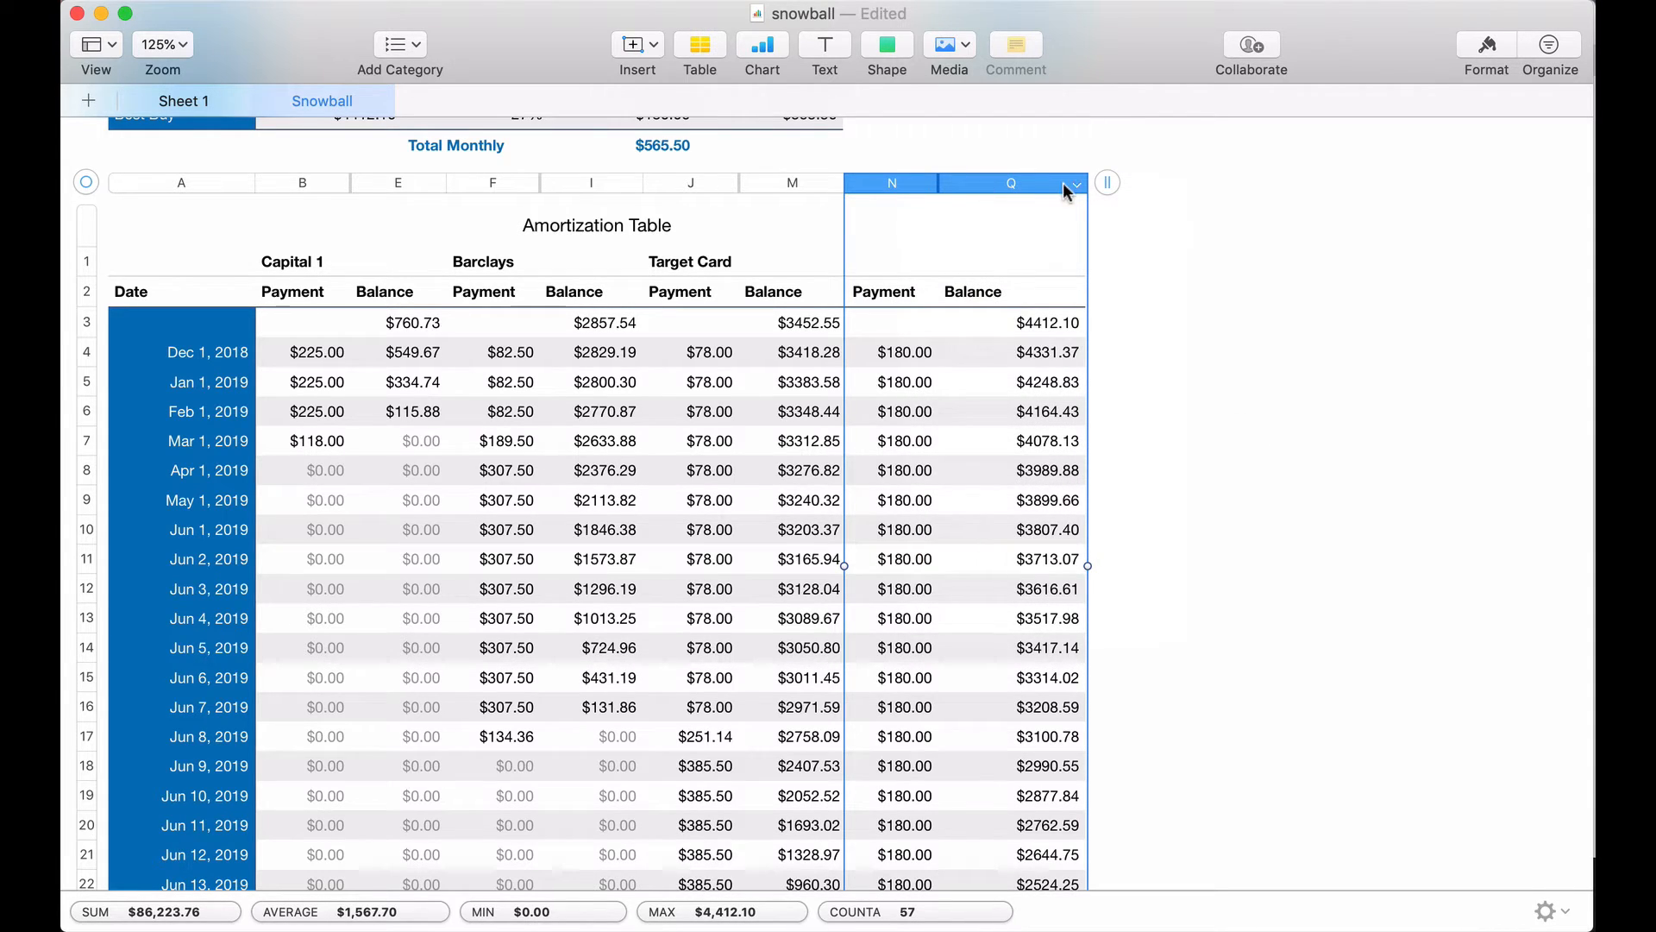
{"action": "left_click_drag", "start_coordinate": [1088, 183], "coordinate": [1048, 190]}
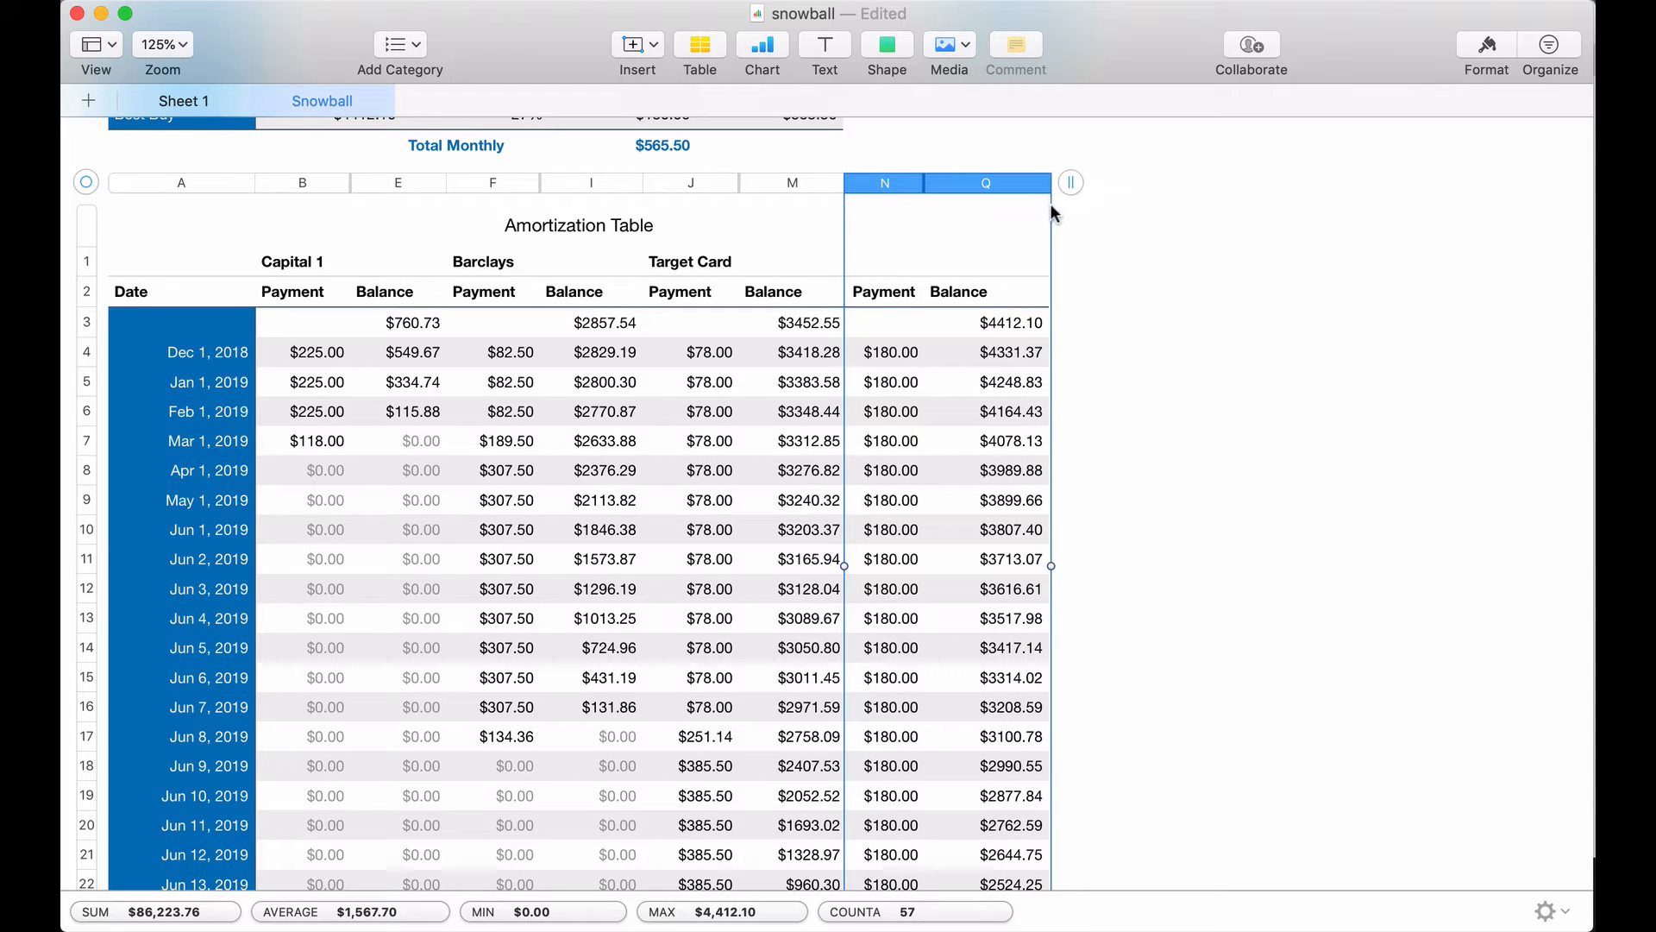
{"action": "left_click", "coordinate": [1115, 286]}
- Override the Capital 1 payment for Dec 1, 2018 with 760.73
{"action": "scroll", "coordinate": [1115, 289], "scroll_direction": "up", "scroll_amount": 5}
{"action": "scroll", "coordinate": [1115, 295], "scroll_direction": "up", "scroll_amount": 2}
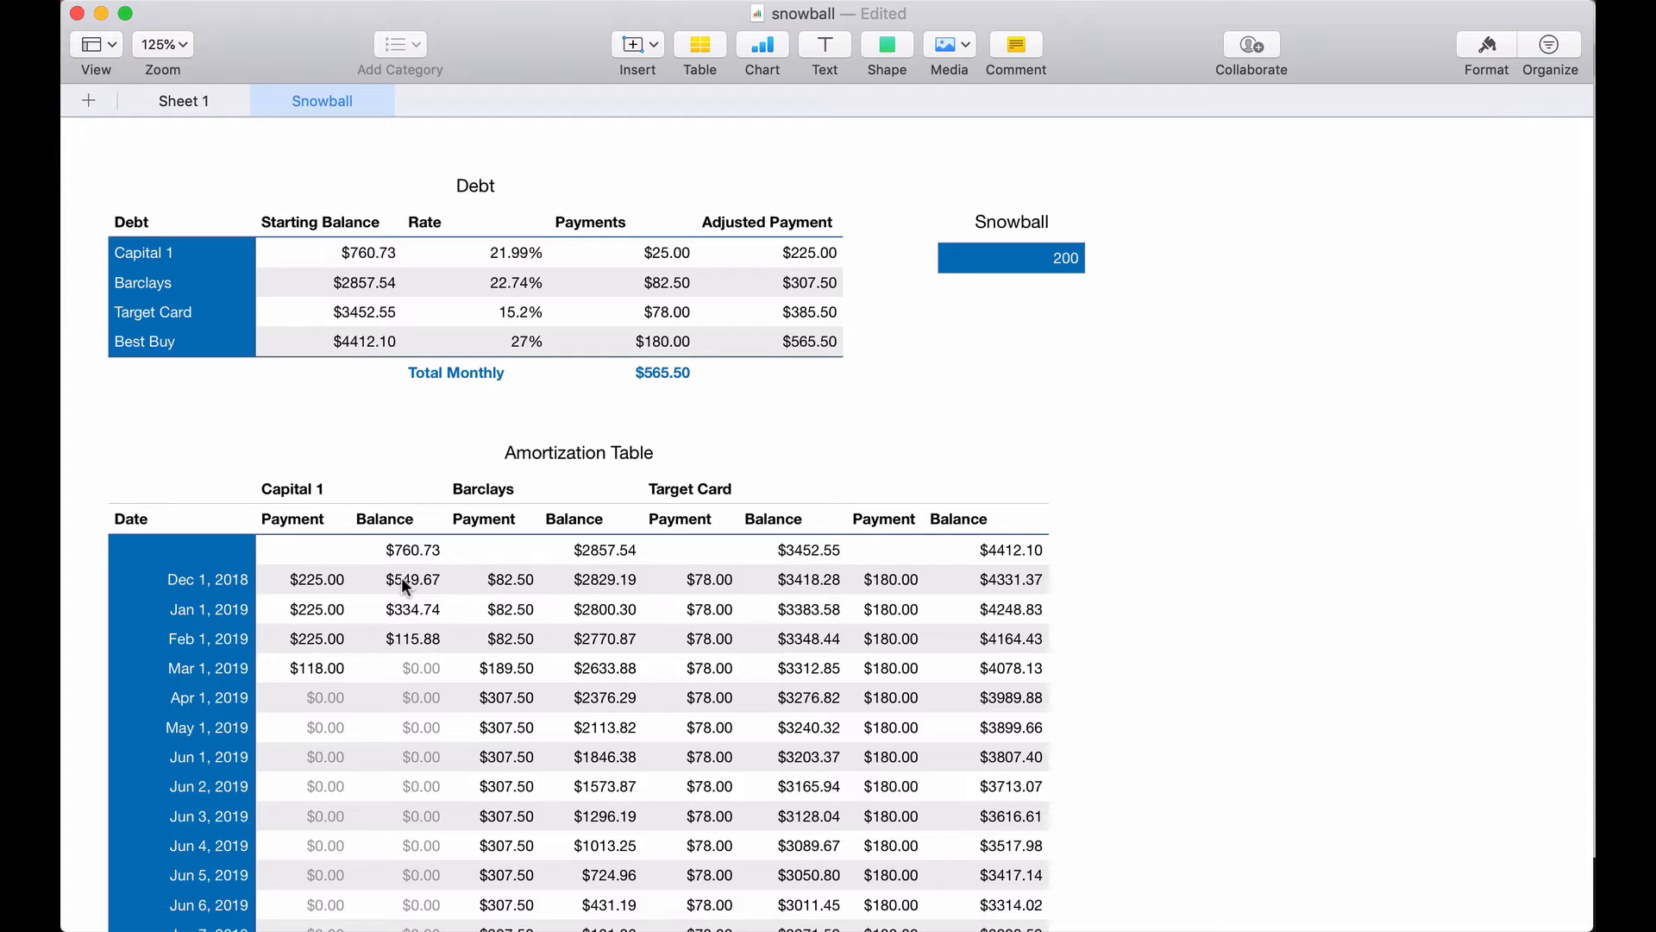
{"action": "left_click", "coordinate": [324, 578]}
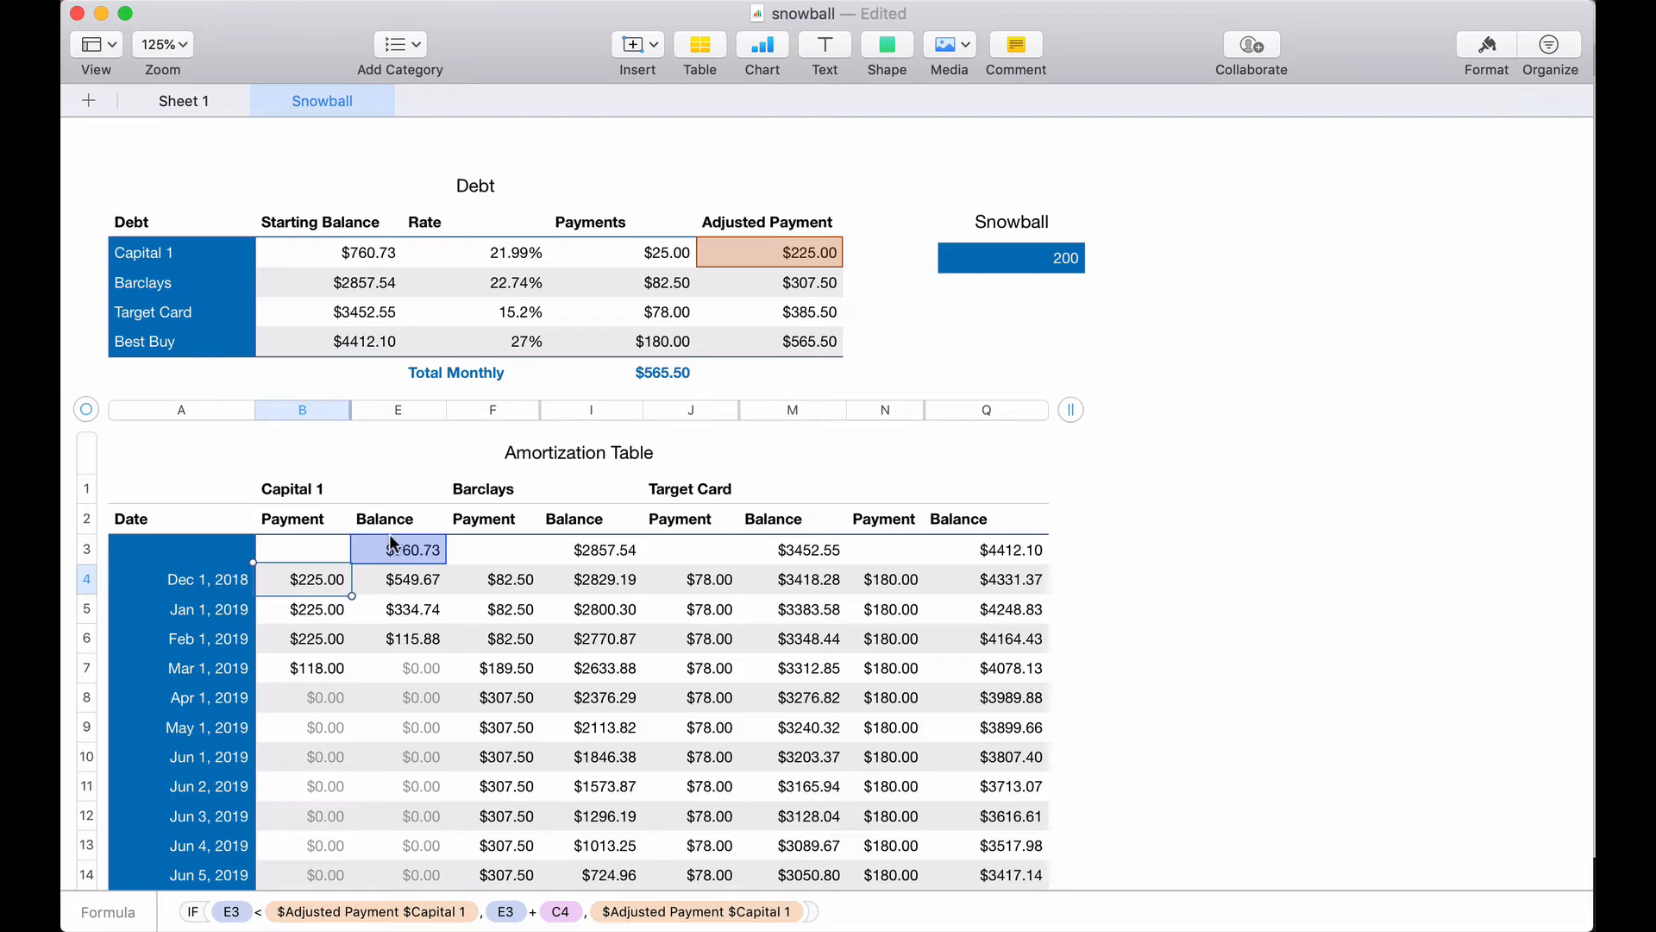
{"action": "mouse_move", "coordinate": [310, 586]}
{"action": "type", "text": "760"}
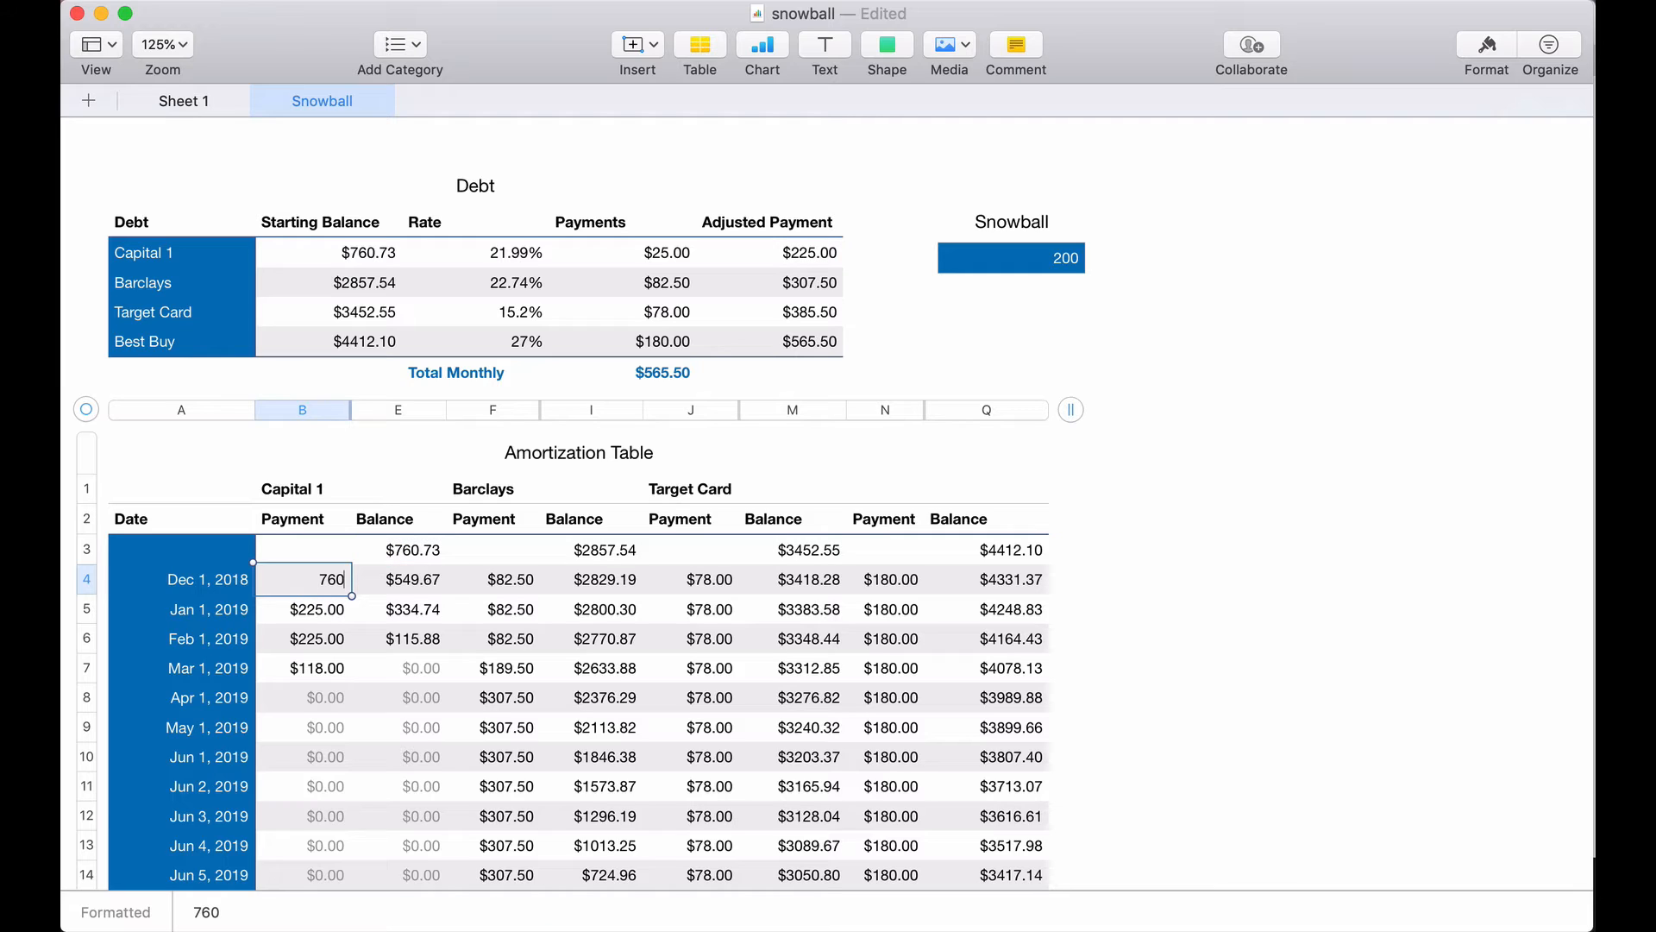
{"action": "type", "text": ".73"}
{"action": "key", "text": "Tab"}
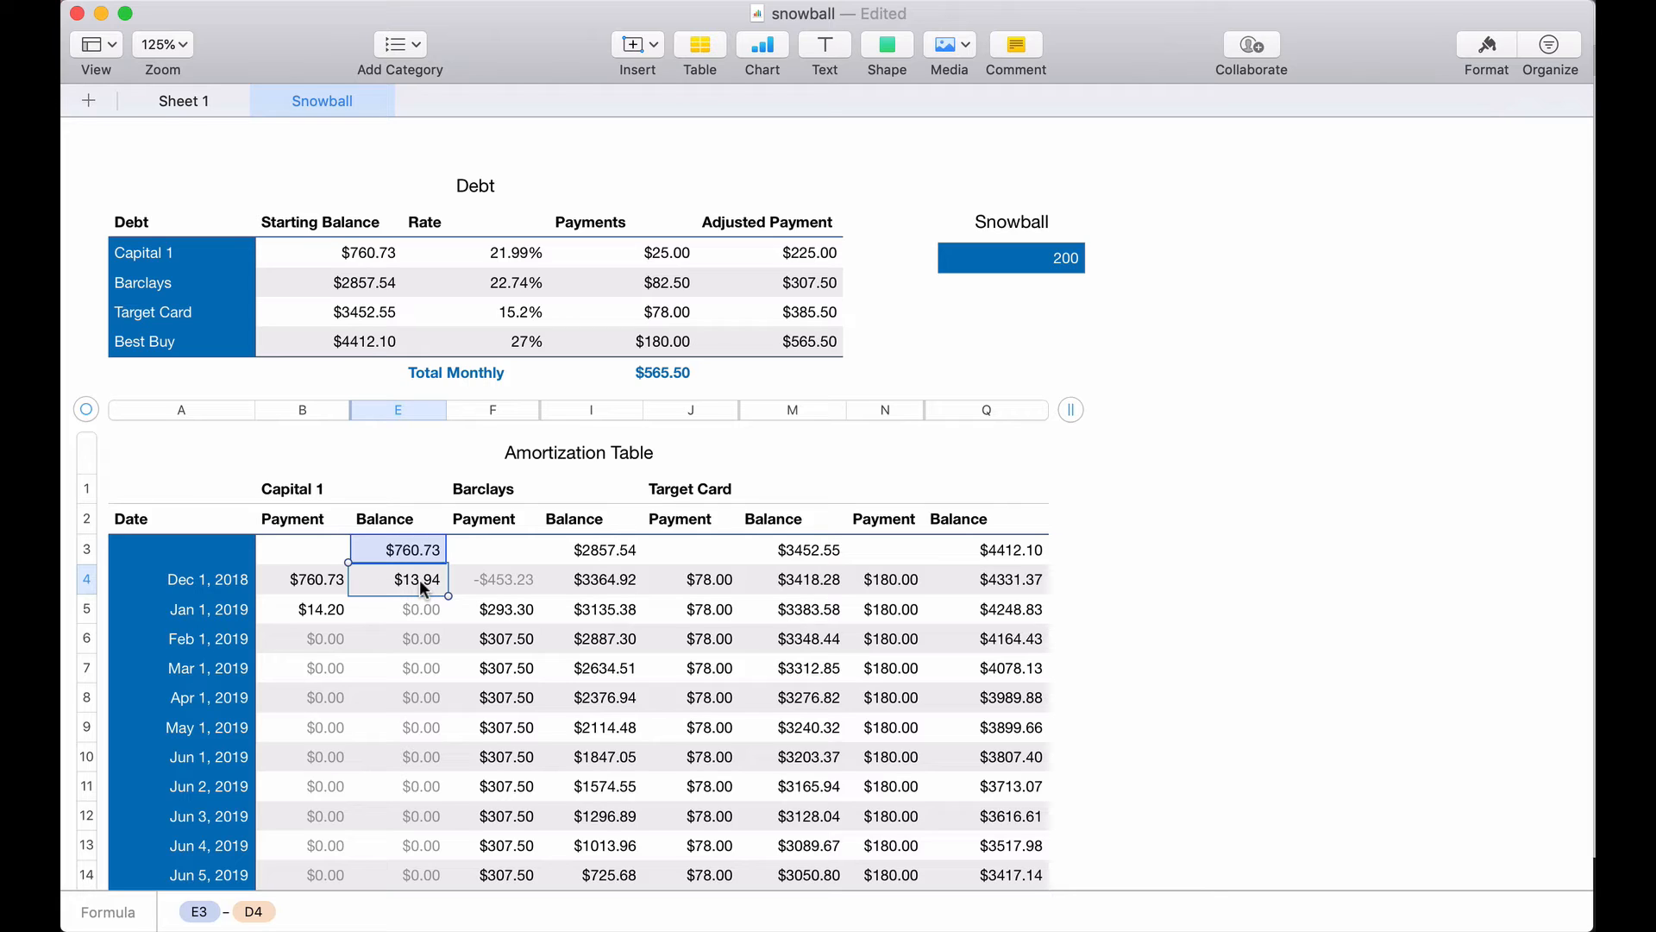
- Try replacing the Barclays payment formula for Dec 1, 2018 with 400, and undo the change
{"action": "left_click", "coordinate": [506, 578]}
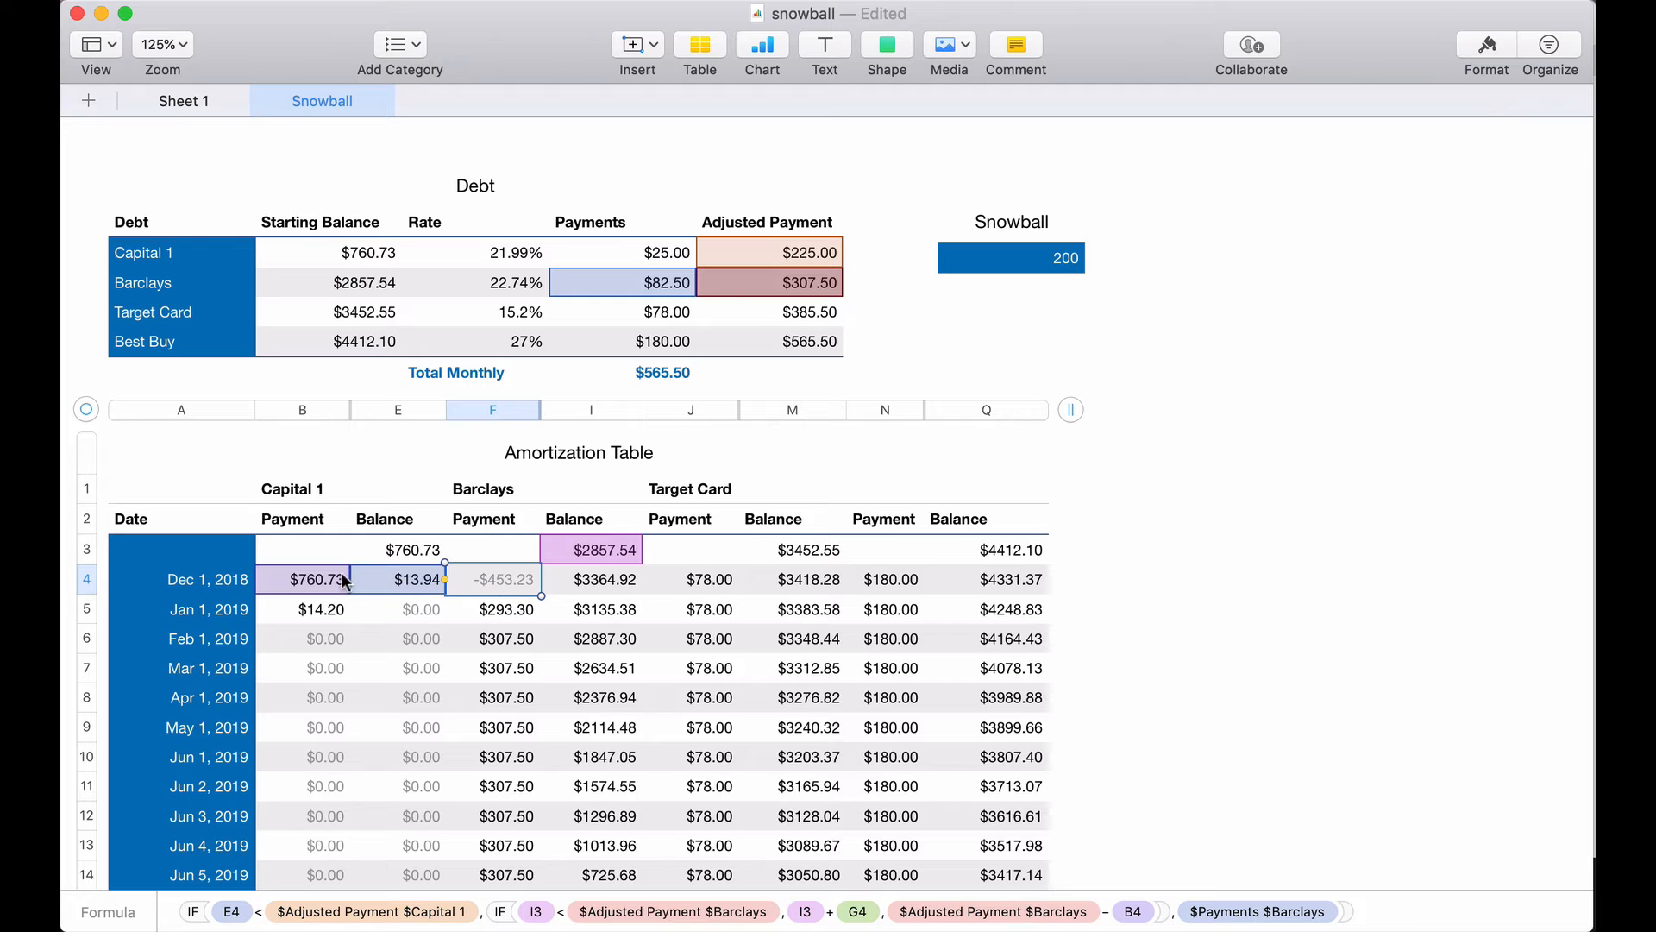
{"action": "double_click", "coordinate": [517, 580]}
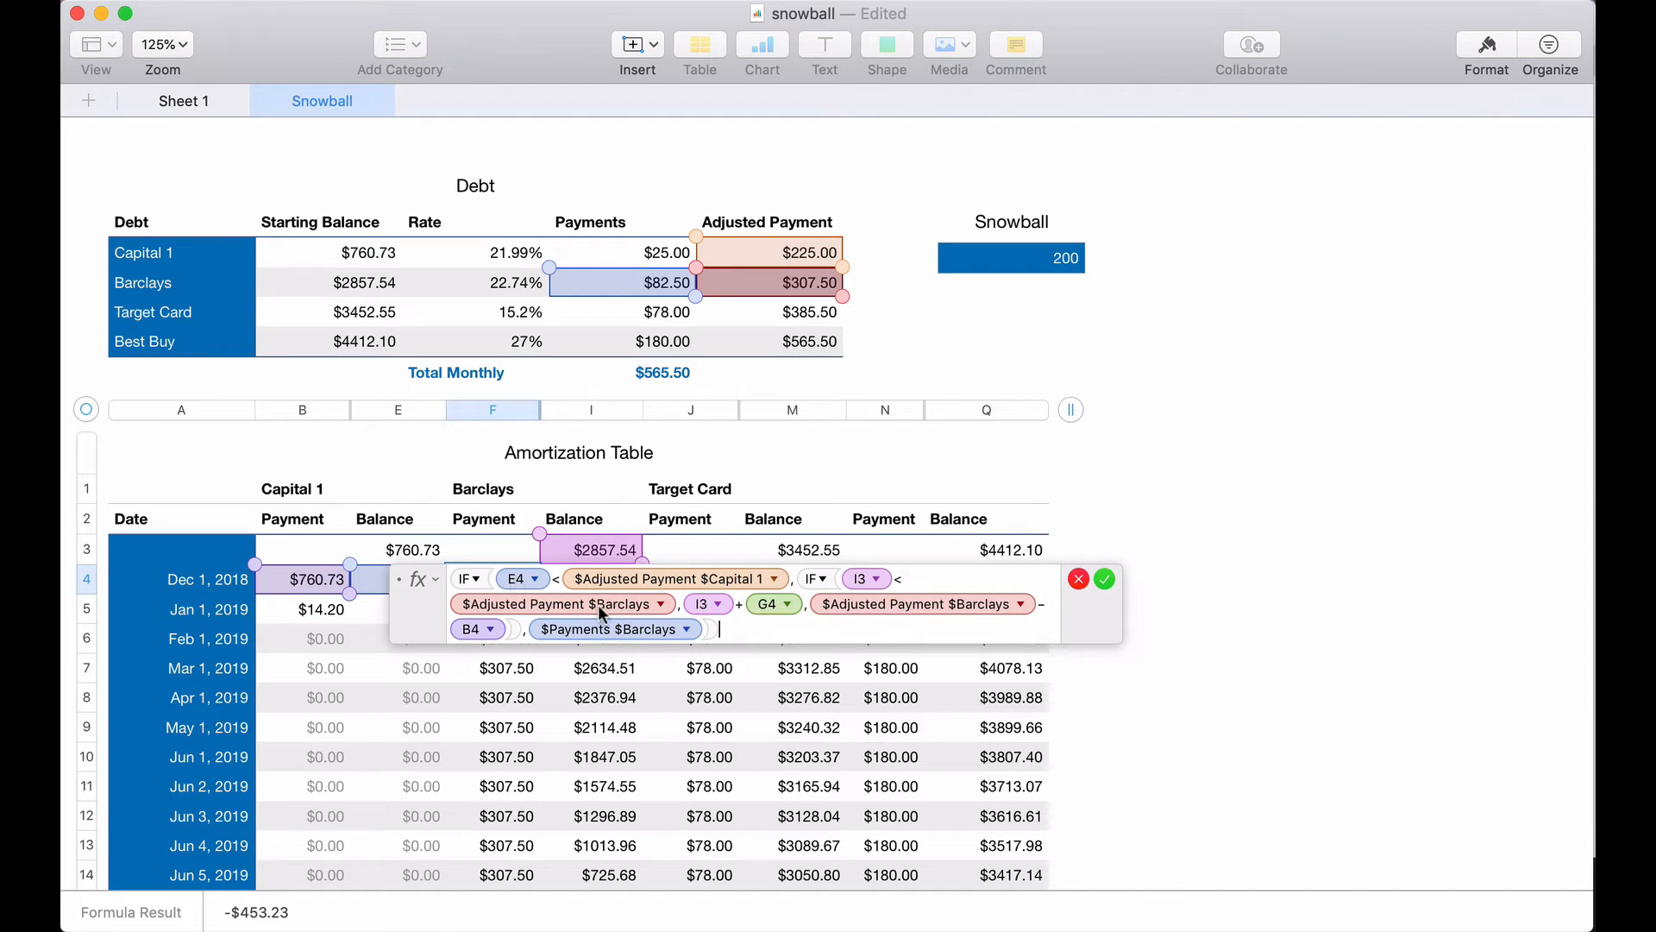
{"action": "left_click_drag", "start_coordinate": [724, 629], "coordinate": [421, 554]}
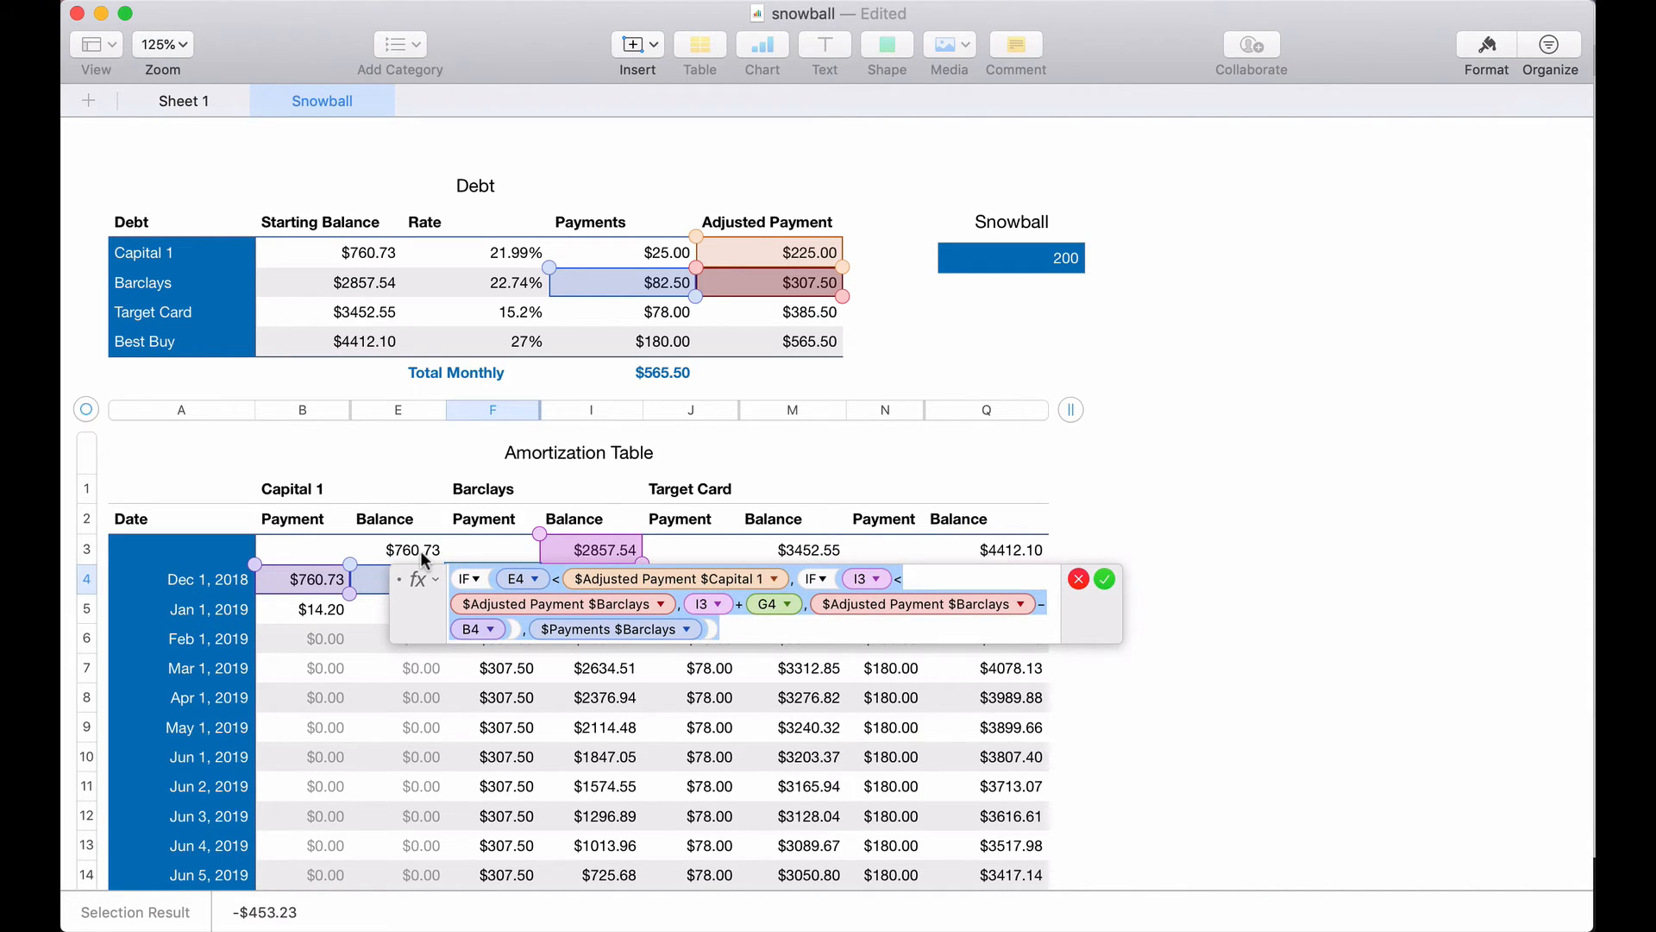
{"action": "type", "text": "400"}
{"action": "key", "text": "Return"}
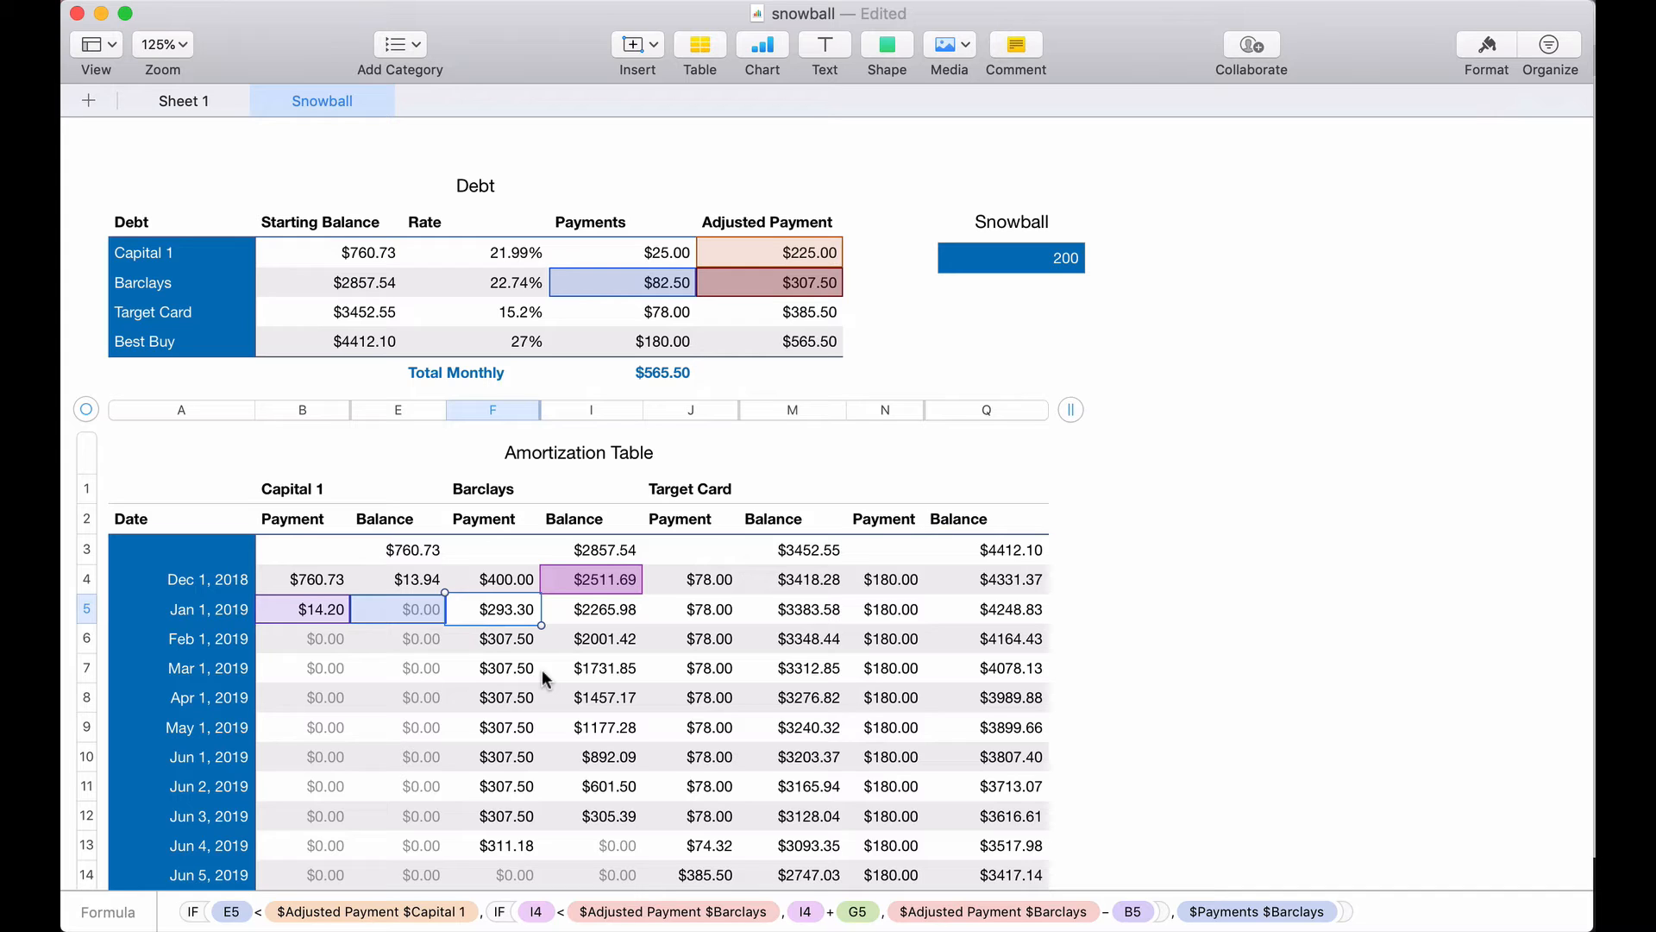
{"action": "key", "text": "super+z"}
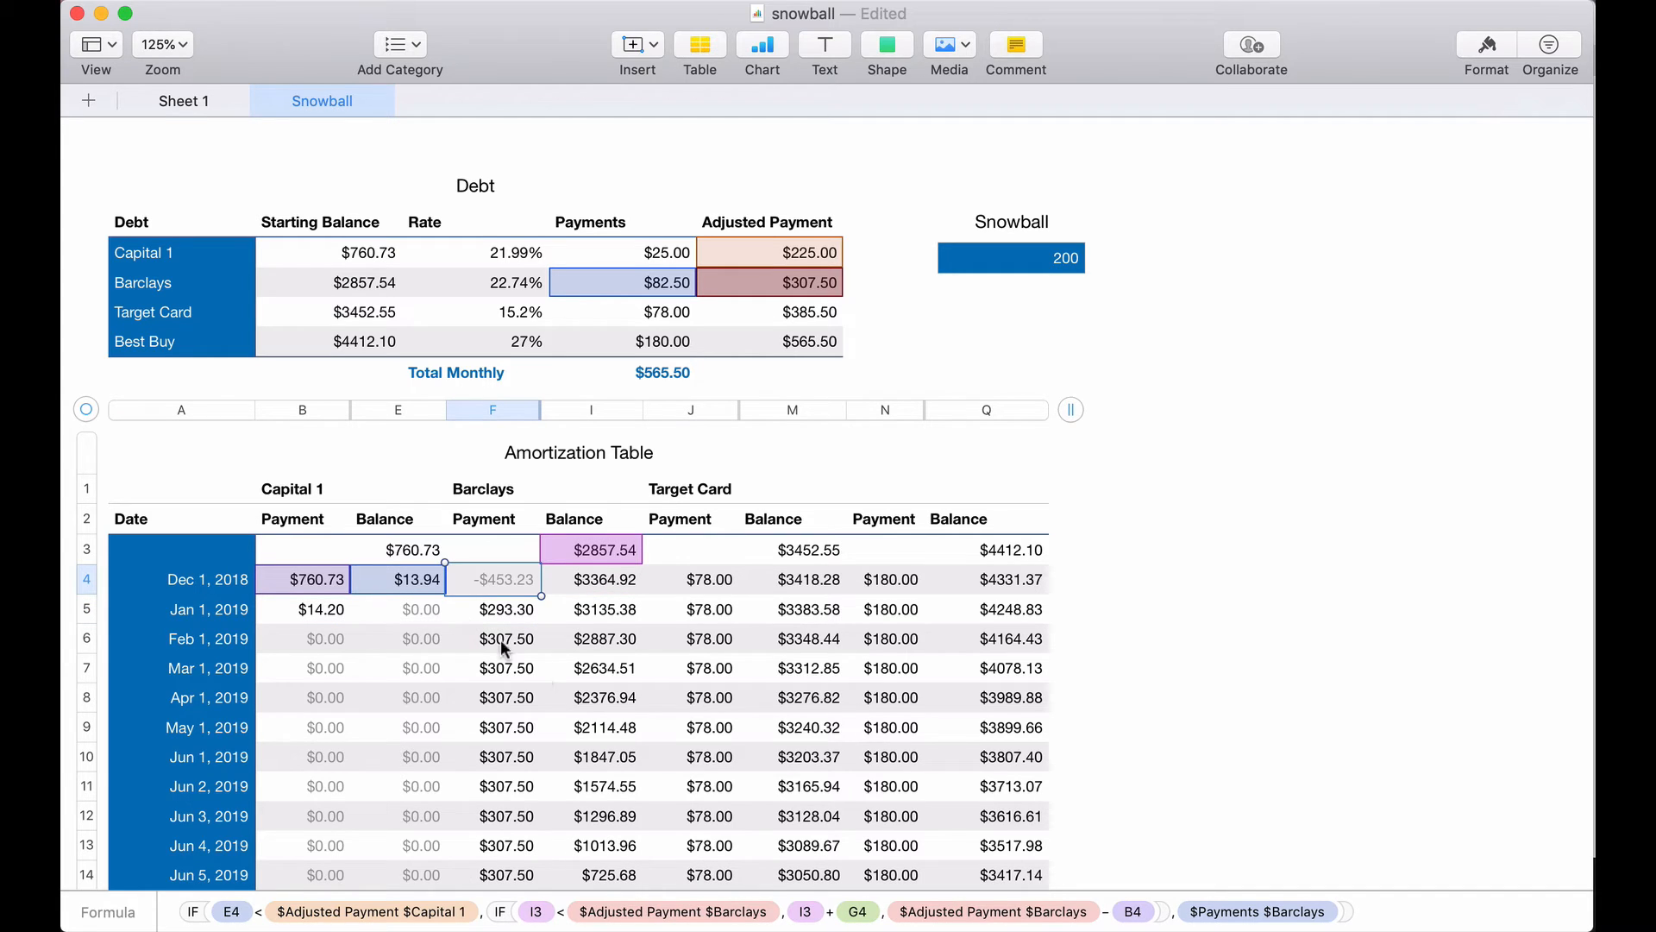
{"action": "left_click", "coordinate": [243, 459]}
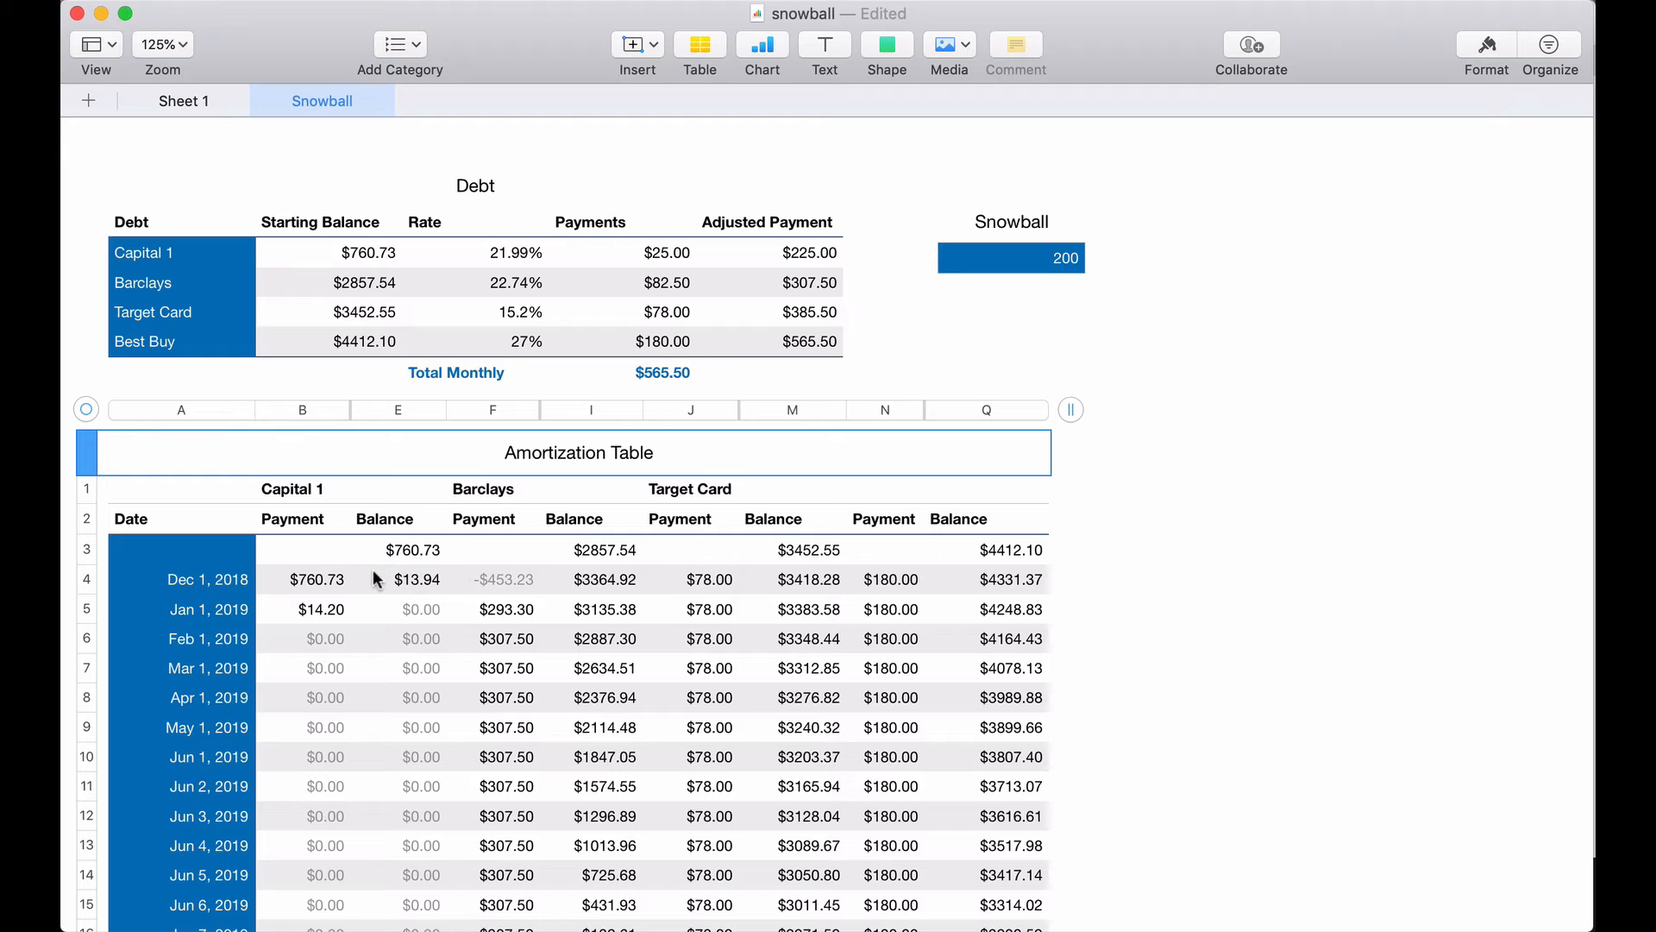
- Replace the Barclays payment formula for Dec 1, 2018 with 82.50
{"action": "left_click", "coordinate": [512, 576]}
{"action": "double_click", "coordinate": [512, 576]}
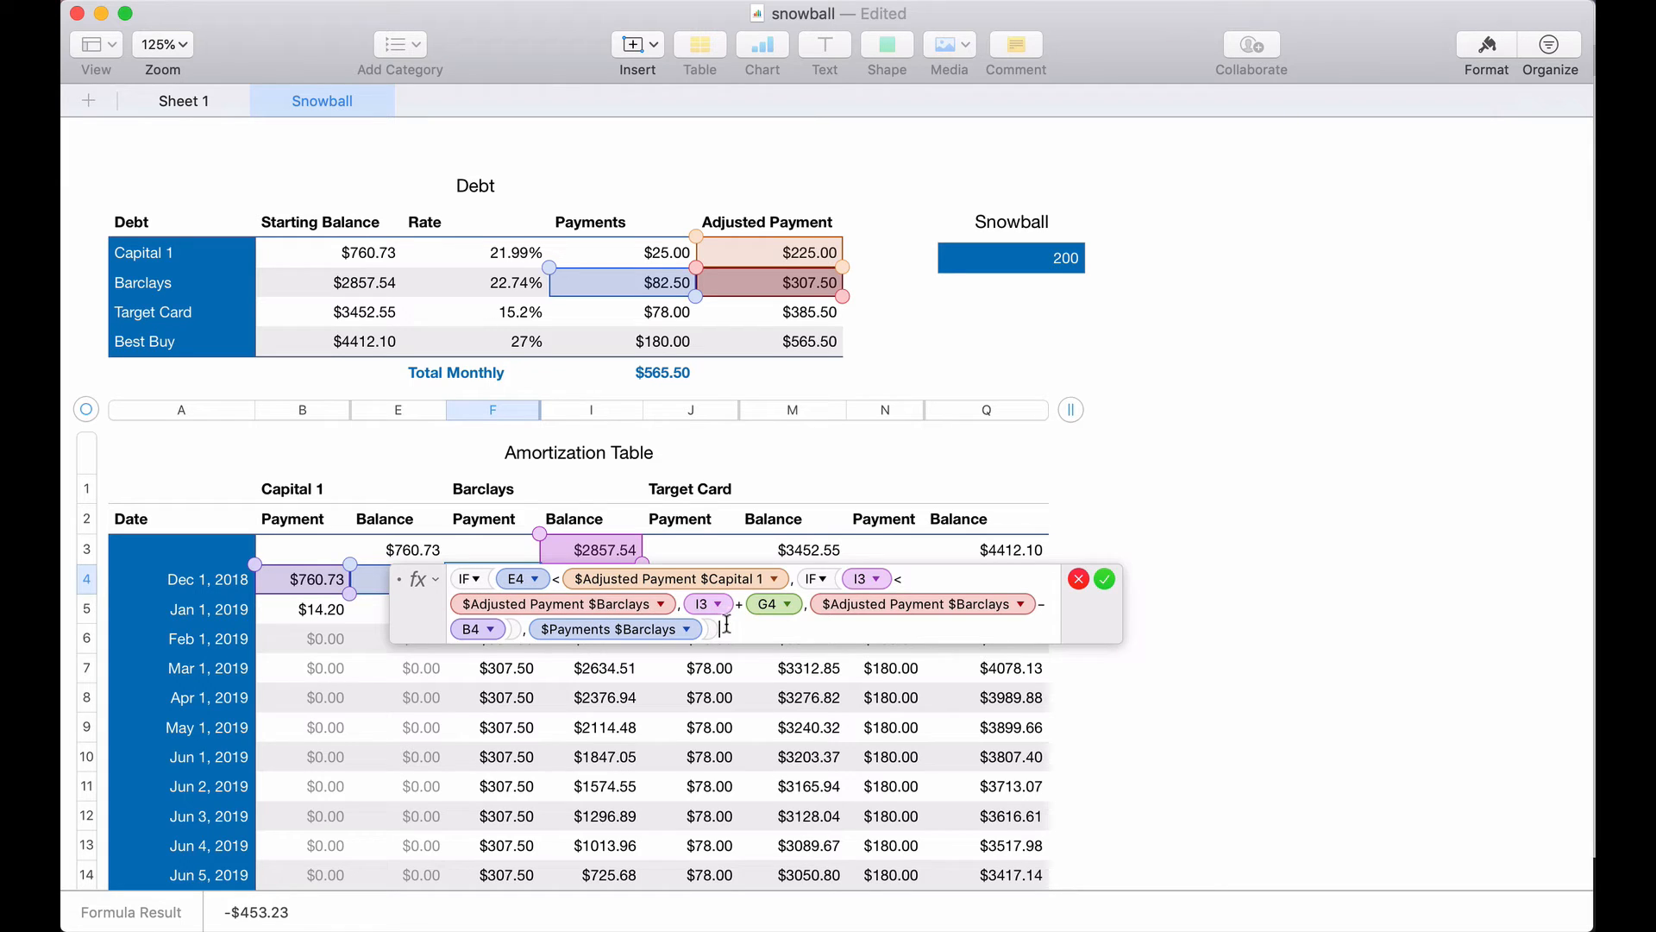
{"action": "left_click_drag", "start_coordinate": [719, 628], "coordinate": [457, 562]}
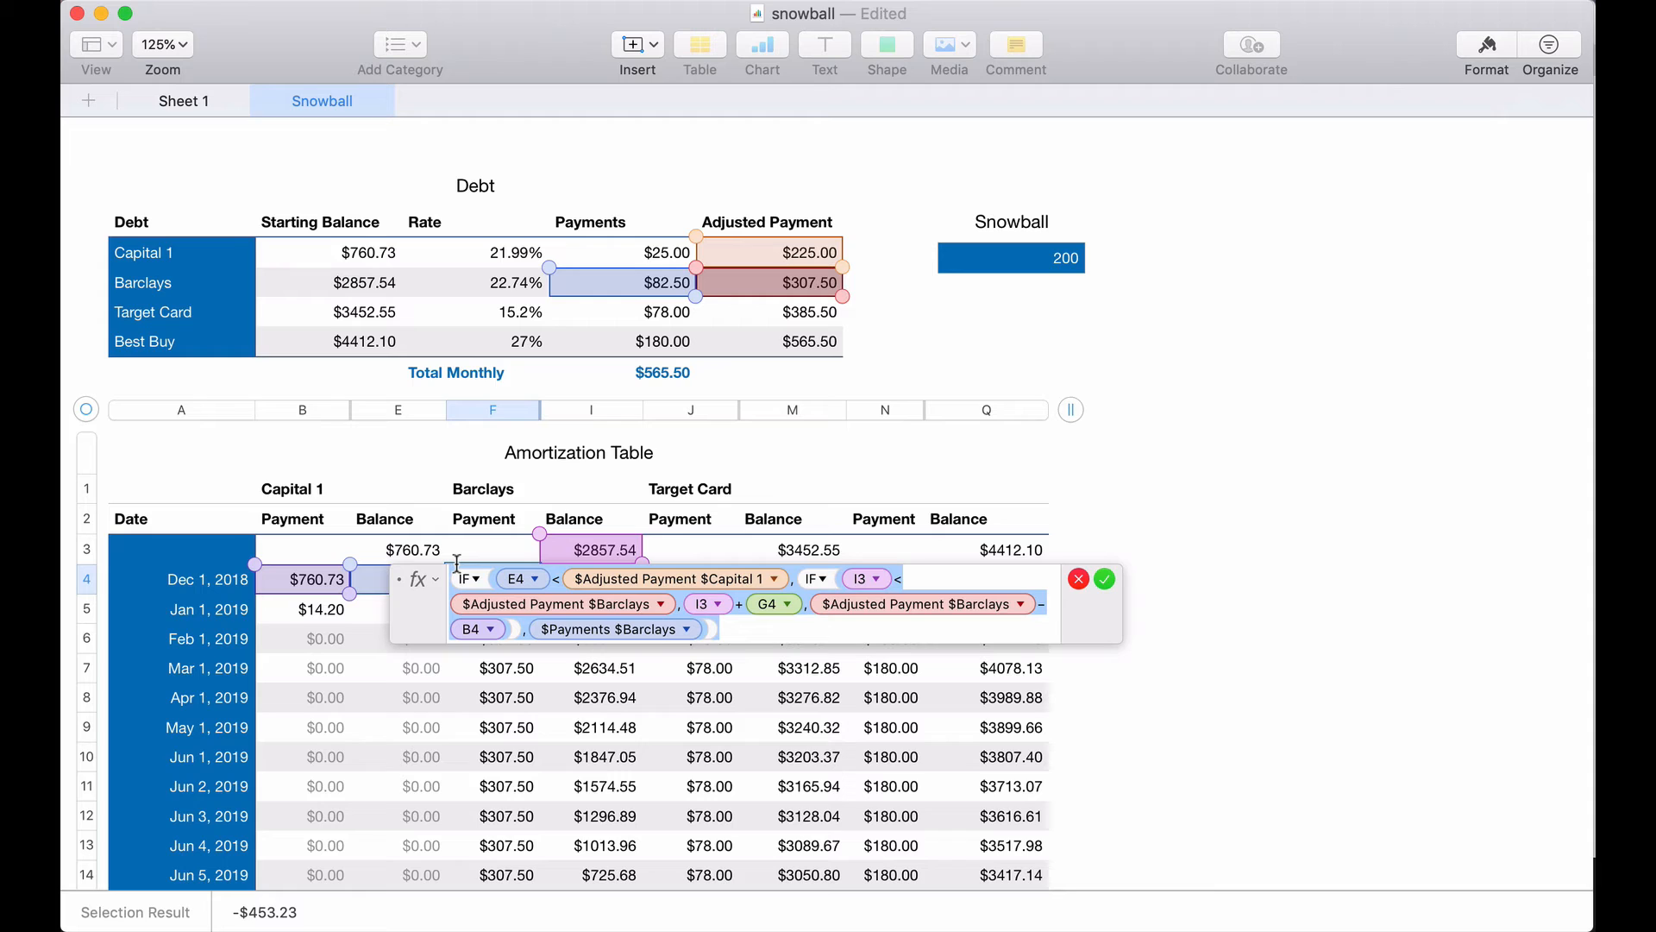
{"action": "type", "text": "$82.50"}
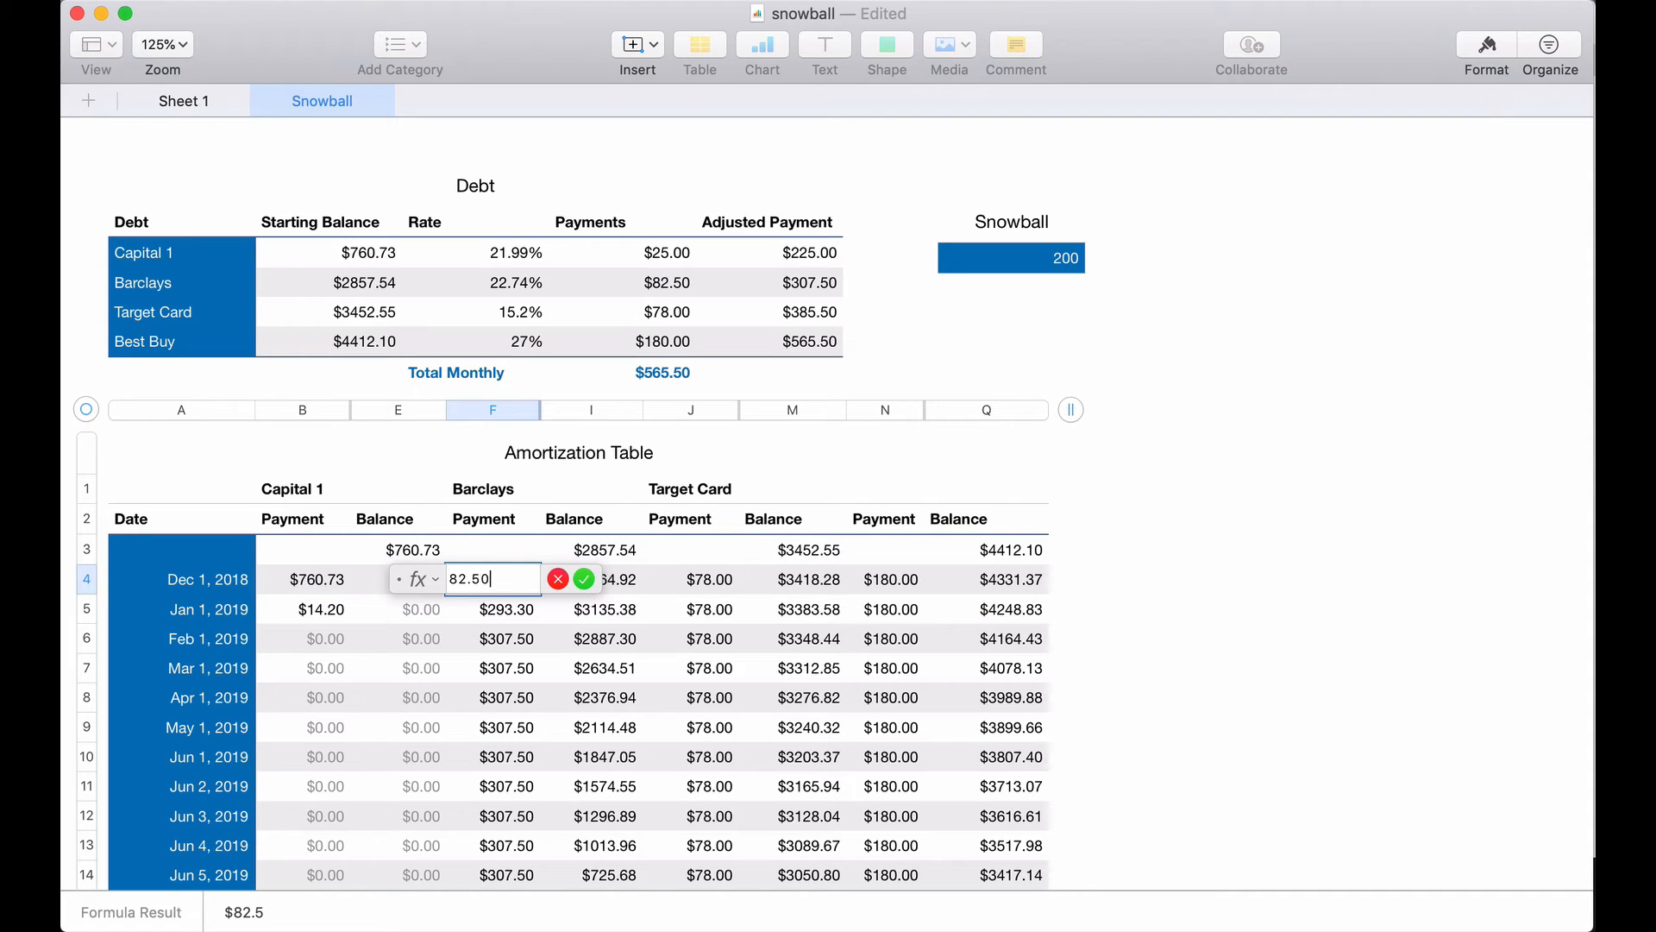
{"action": "key", "text": "Return"}
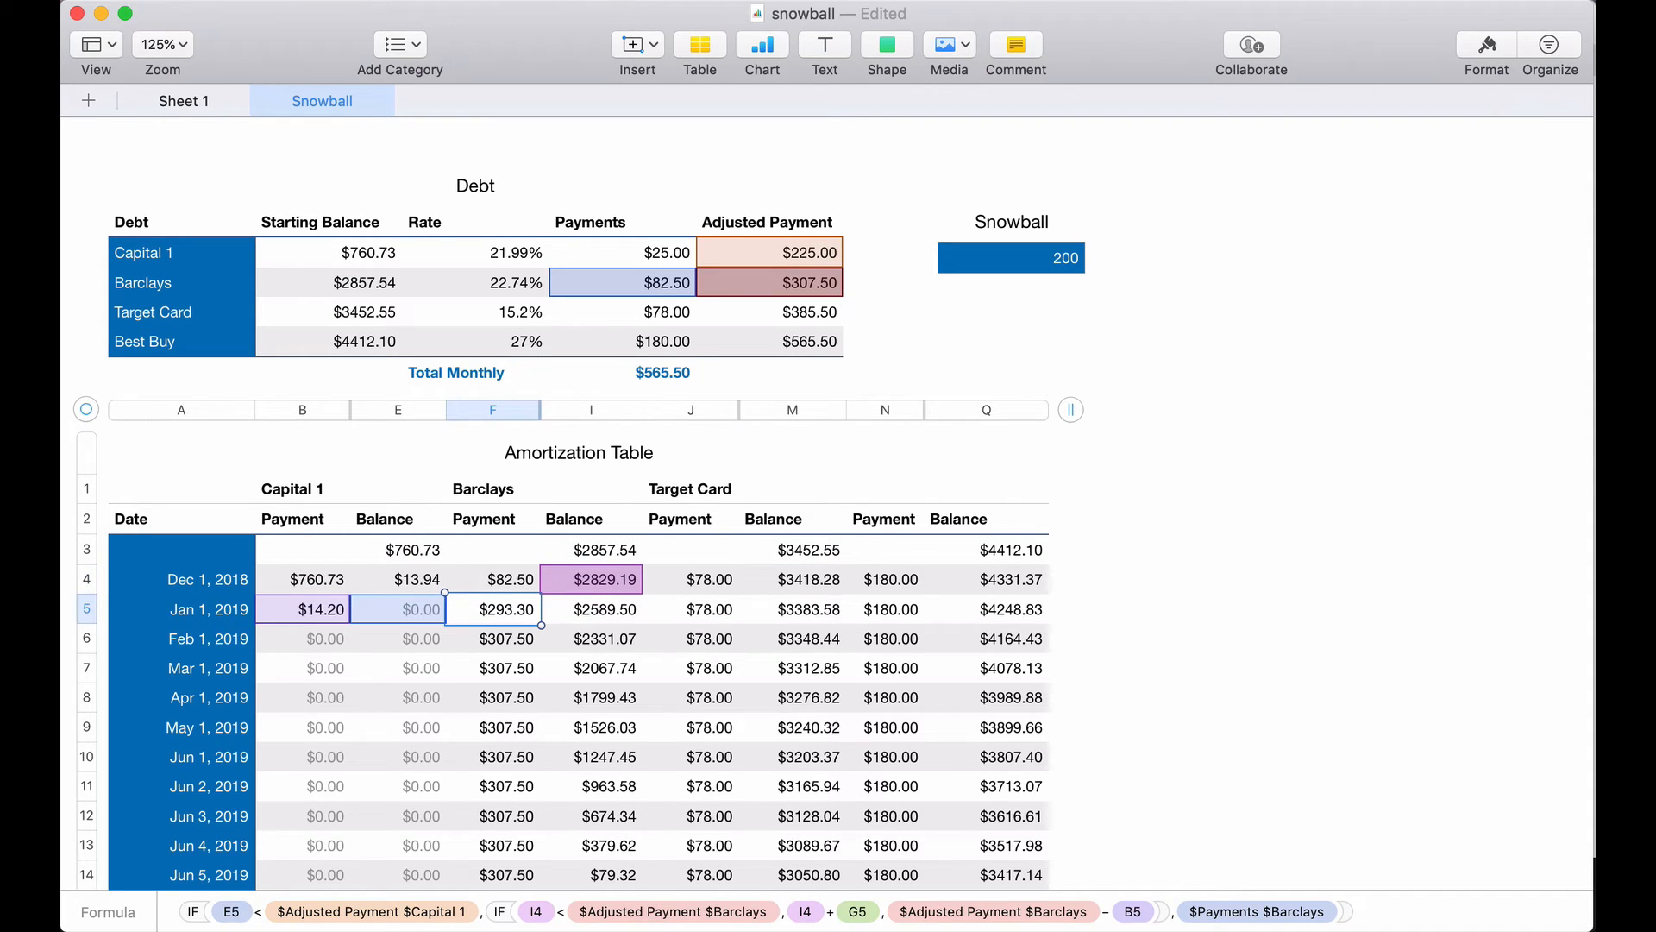
- Set the Barclays payment for Dec 1, 2018 to 400
{"action": "left_click", "coordinate": [512, 578]}
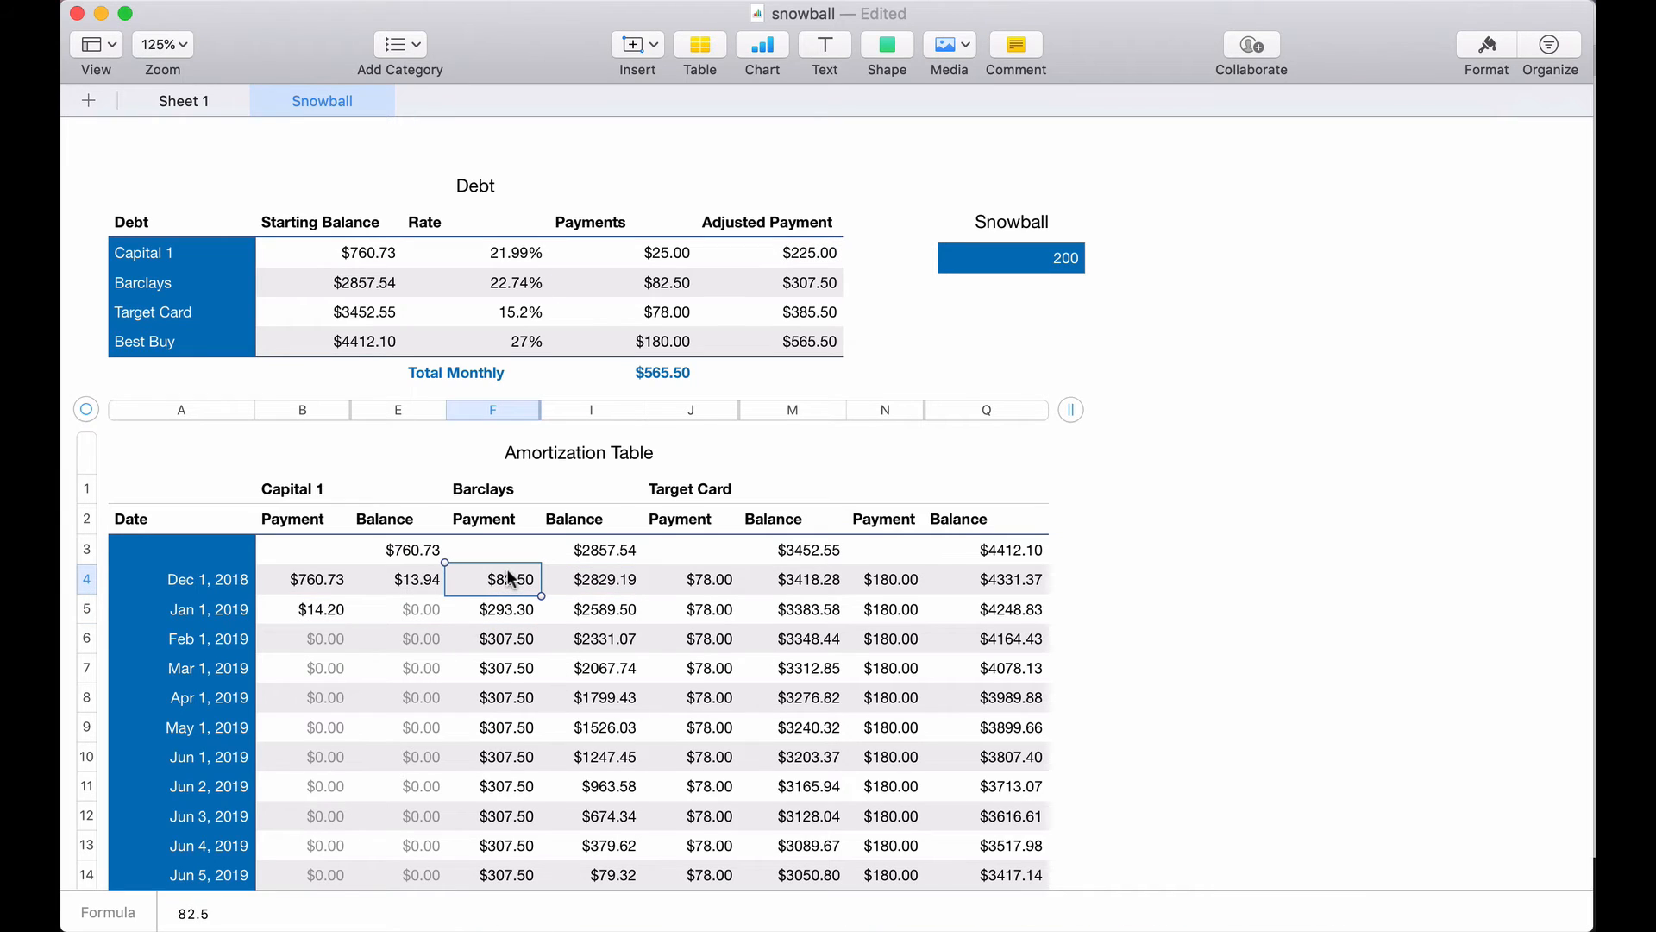
{"action": "double_click", "coordinate": [512, 578]}
{"action": "double_click", "coordinate": [471, 578]}
{"action": "type", "text": "44"}
{"action": "key", "text": "BackSpace"}
{"action": "type", "text": "00"}
{"action": "key", "text": "Return"}
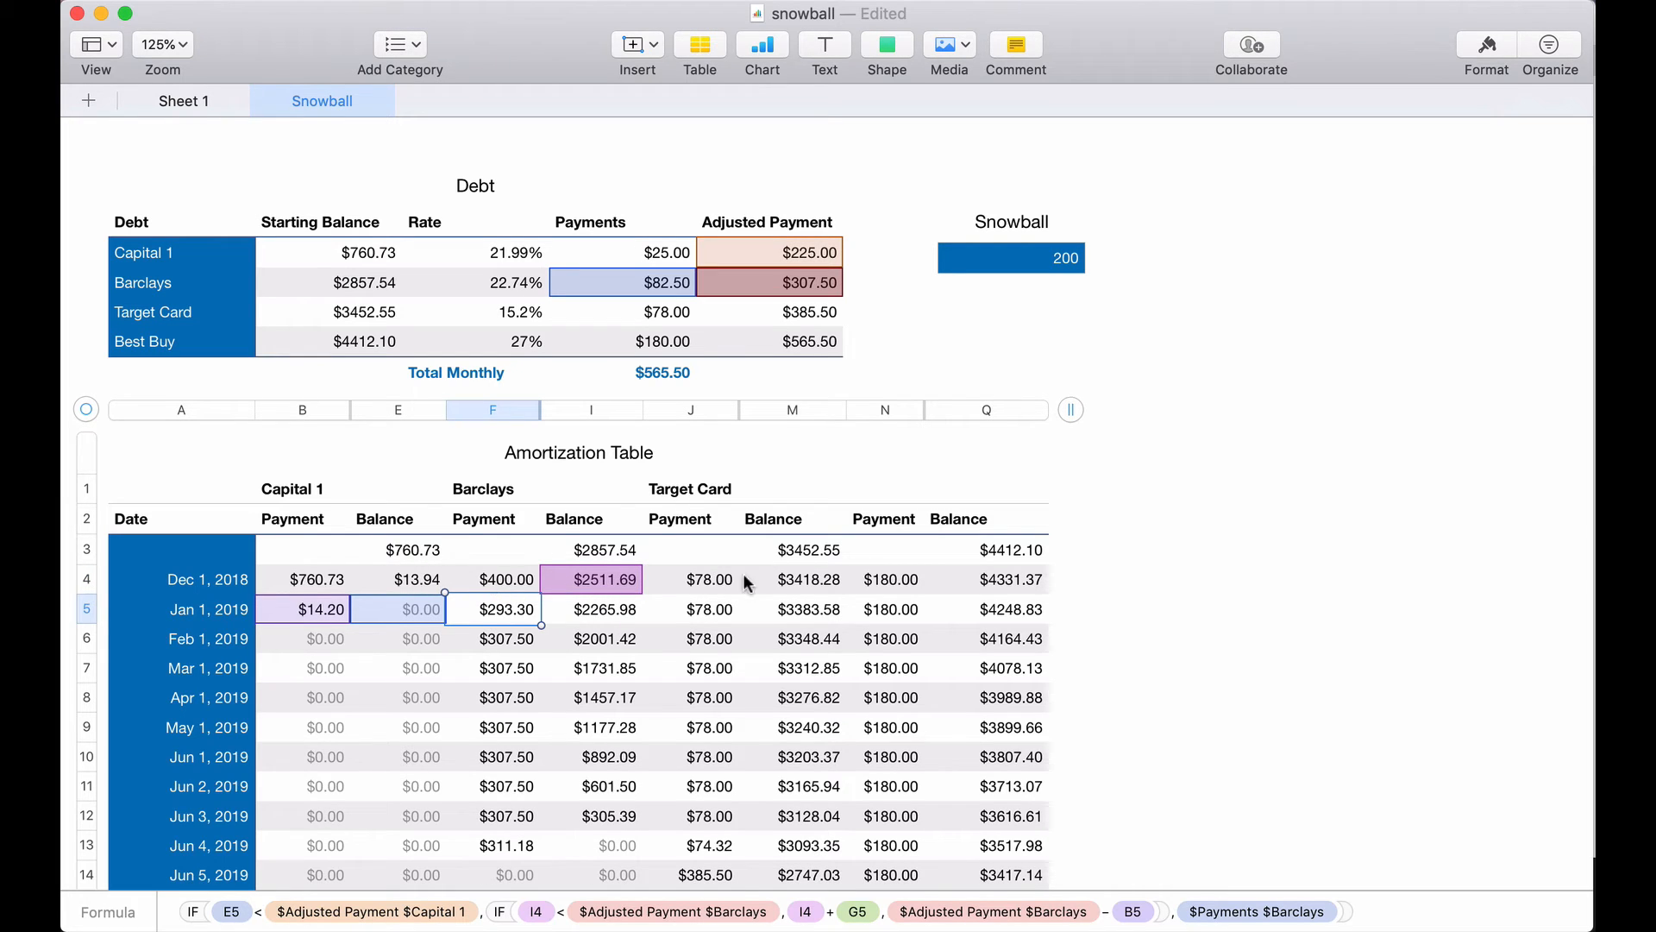
- Replace the Target Card balance formula for Dec 1, 2018 with the fixed amount 3618.28
{"action": "left_click", "coordinate": [800, 580]}
{"action": "double_click", "coordinate": [800, 580]}
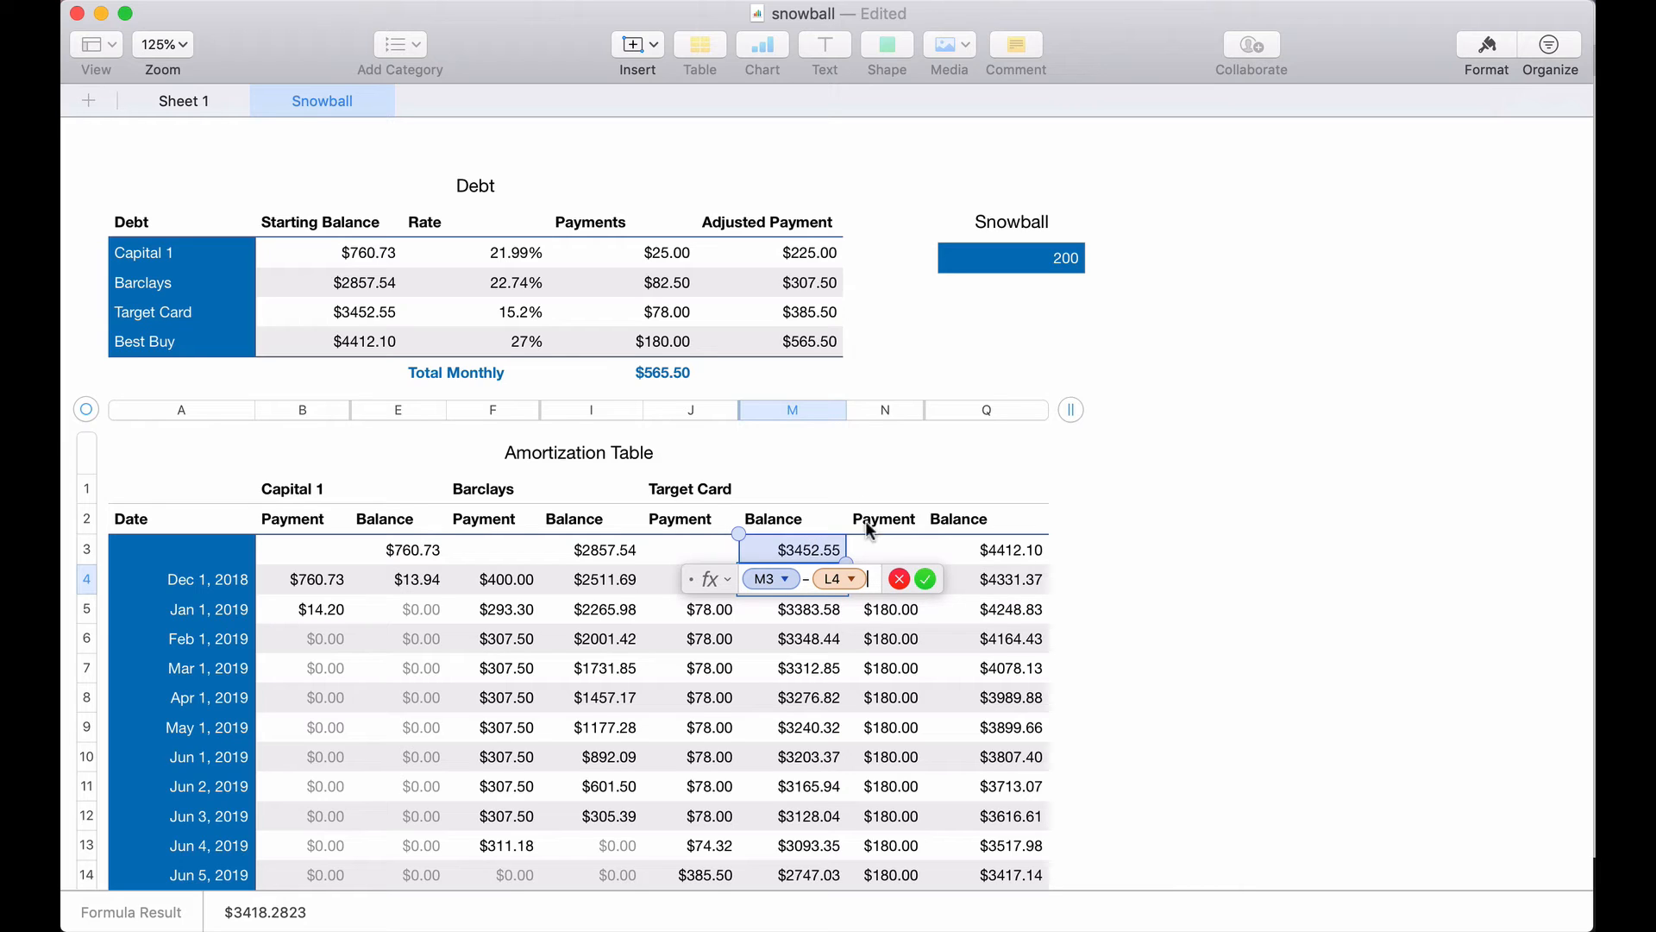
{"action": "left_click_drag", "start_coordinate": [700, 583], "coordinate": [703, 699]}
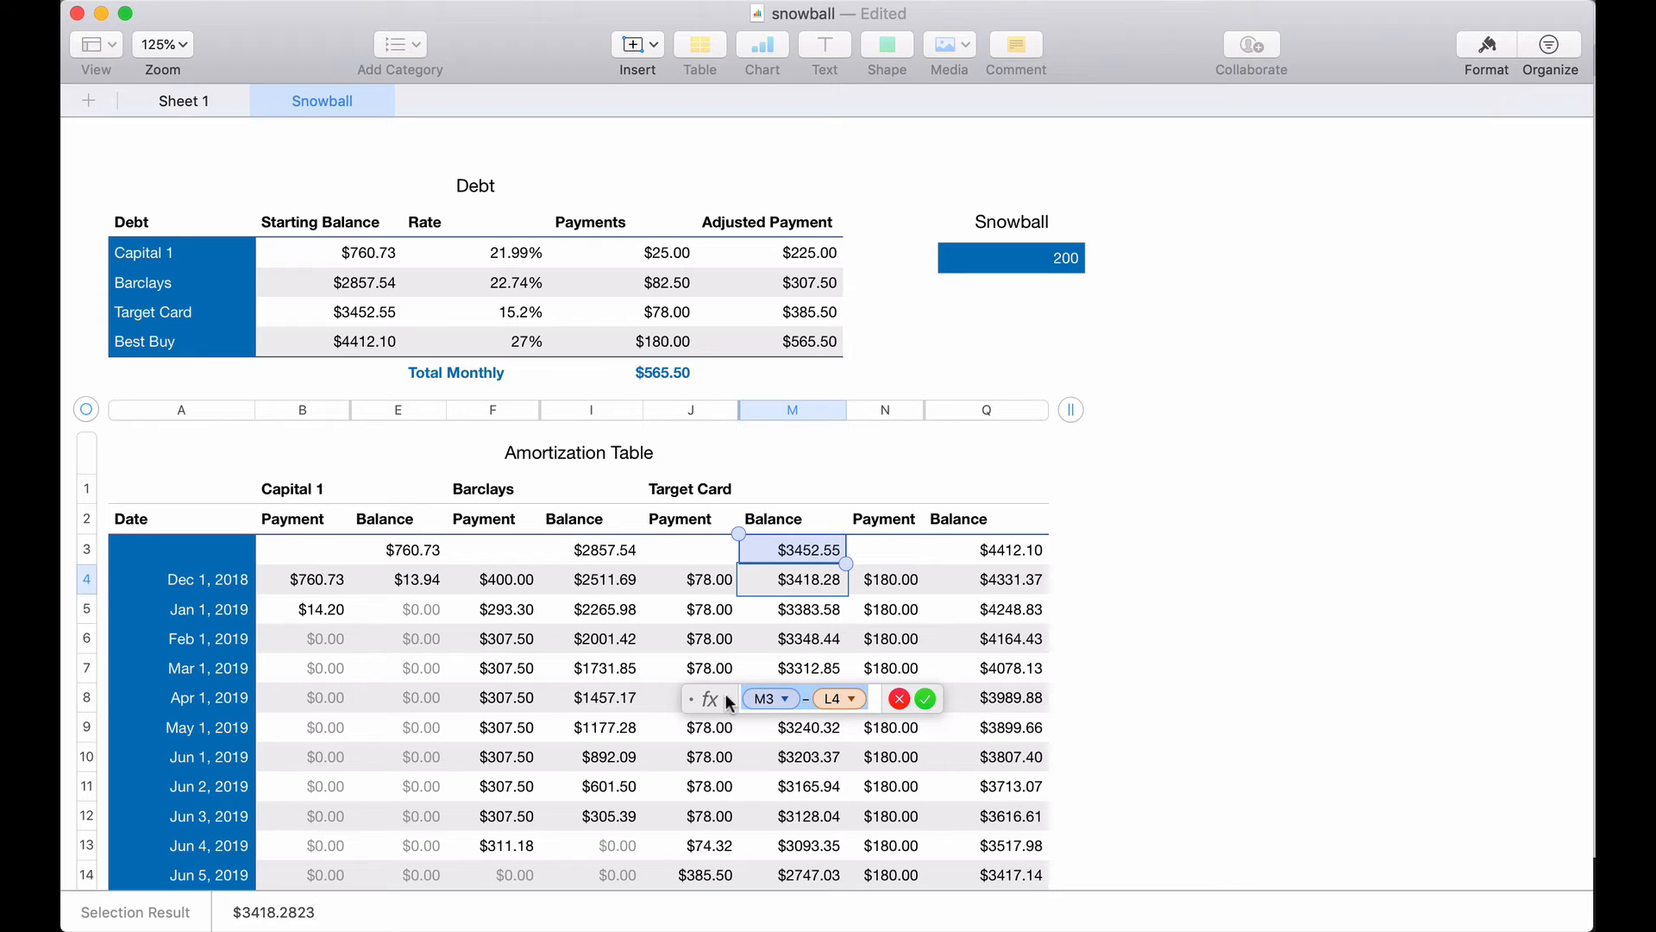
{"action": "key", "text": "super+a"}
{"action": "type", "text": "36"}
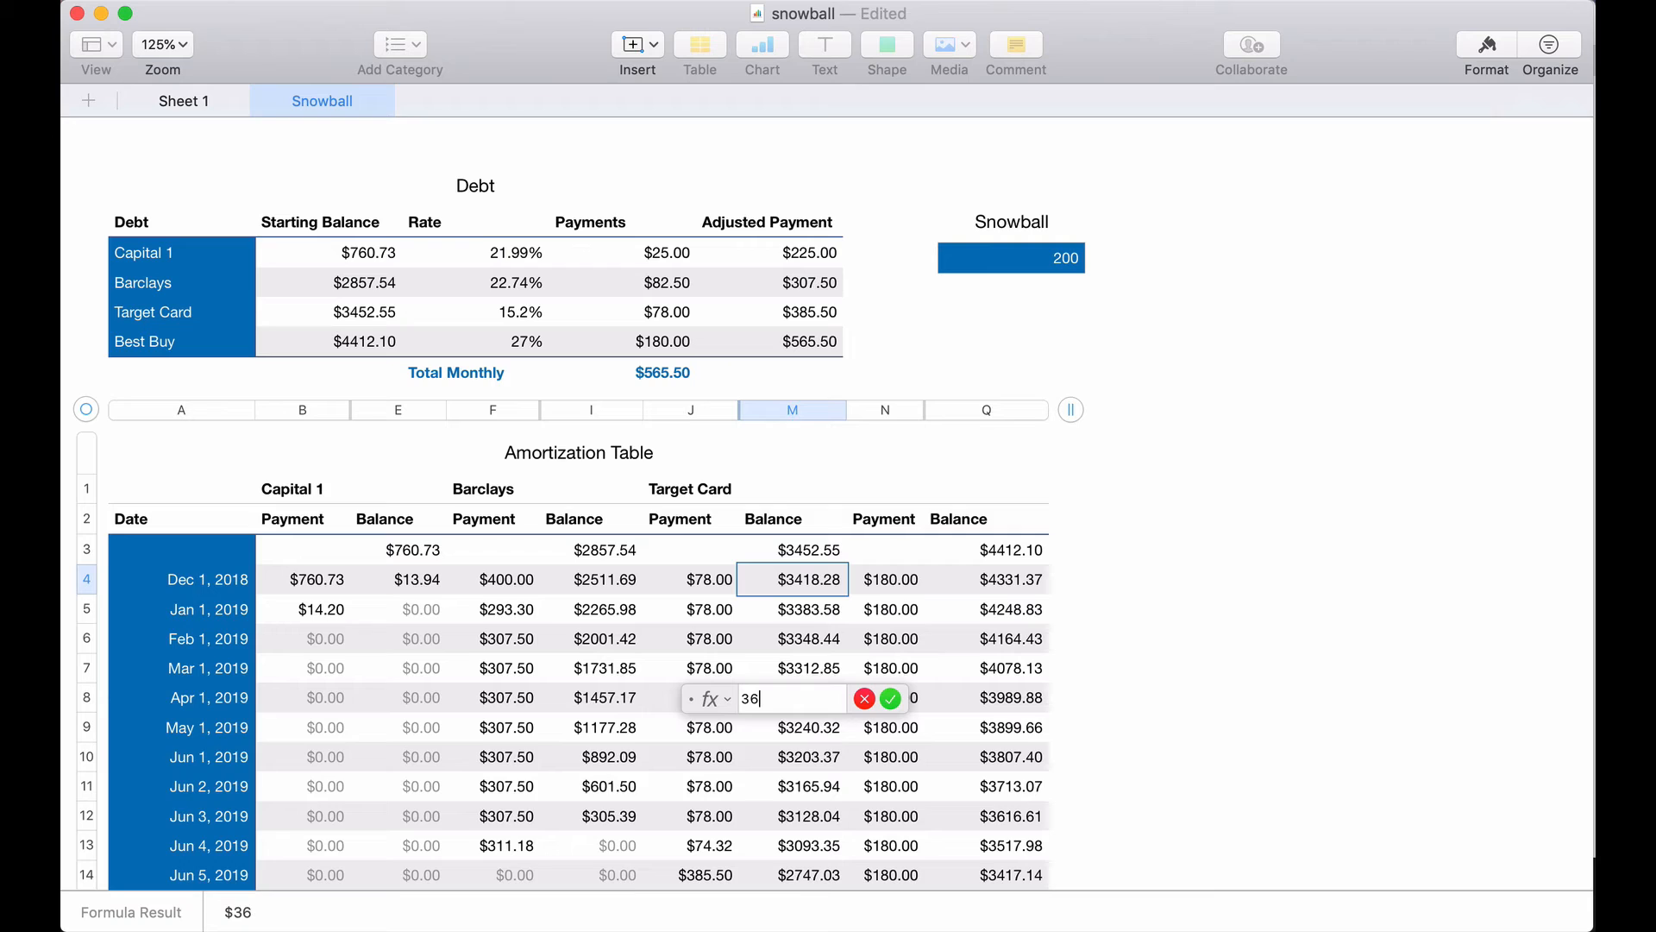
{"action": "key", "text": "BackSpace"}
{"action": "type", "text": "600"}
{"action": "key", "text": "BackSpace"}
{"action": "key", "text": "BackSpace"}
{"action": "type", "text": "18.28"}
{"action": "key", "text": "Return"}
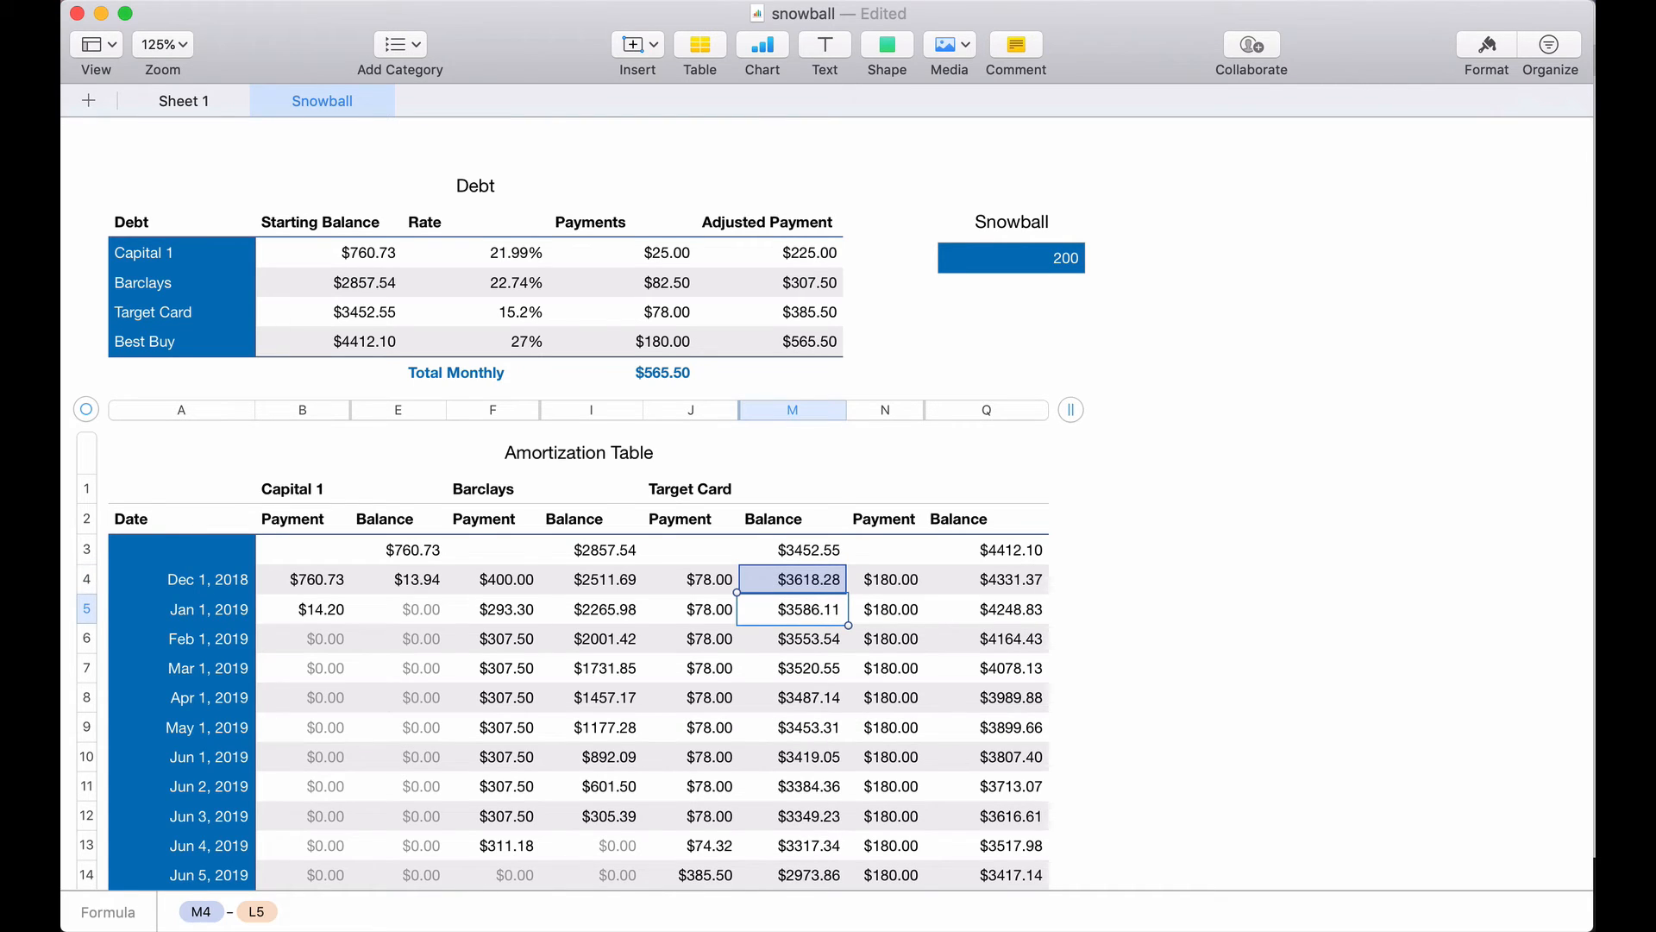
- Examine how the overridden December amounts affect payments, balances and payoff rows across all debts in the Amortization Table
{"action": "scroll", "coordinate": [856, 701], "scroll_direction": "down", "scroll_amount": 3}
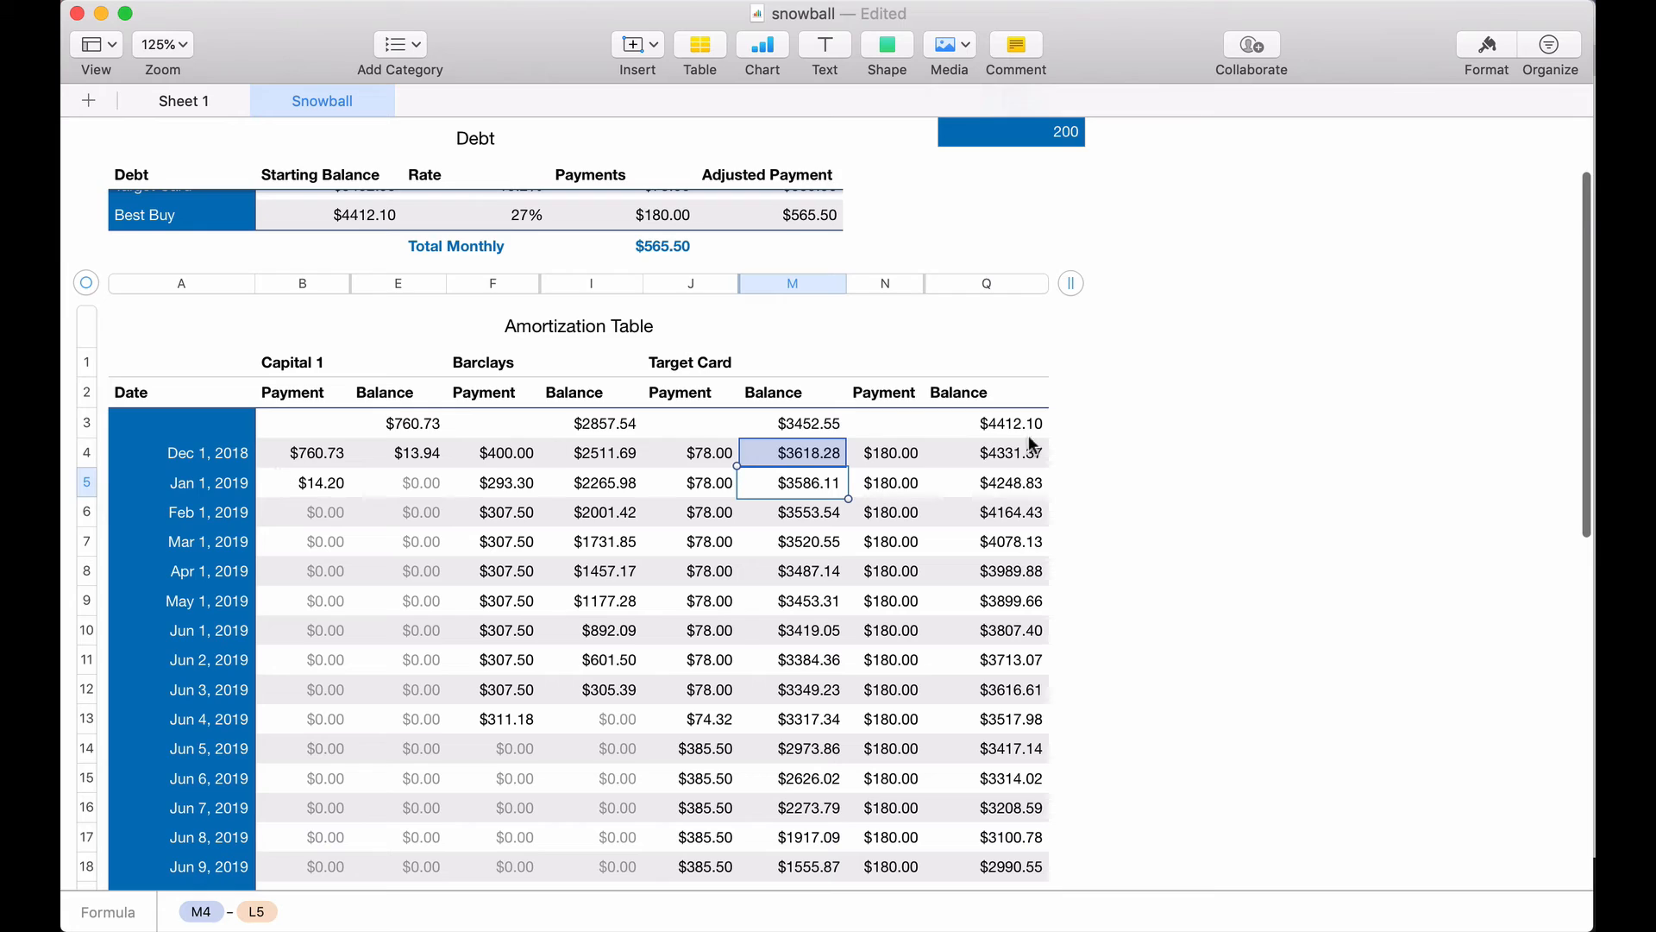
{"action": "left_click", "coordinate": [1120, 472]}
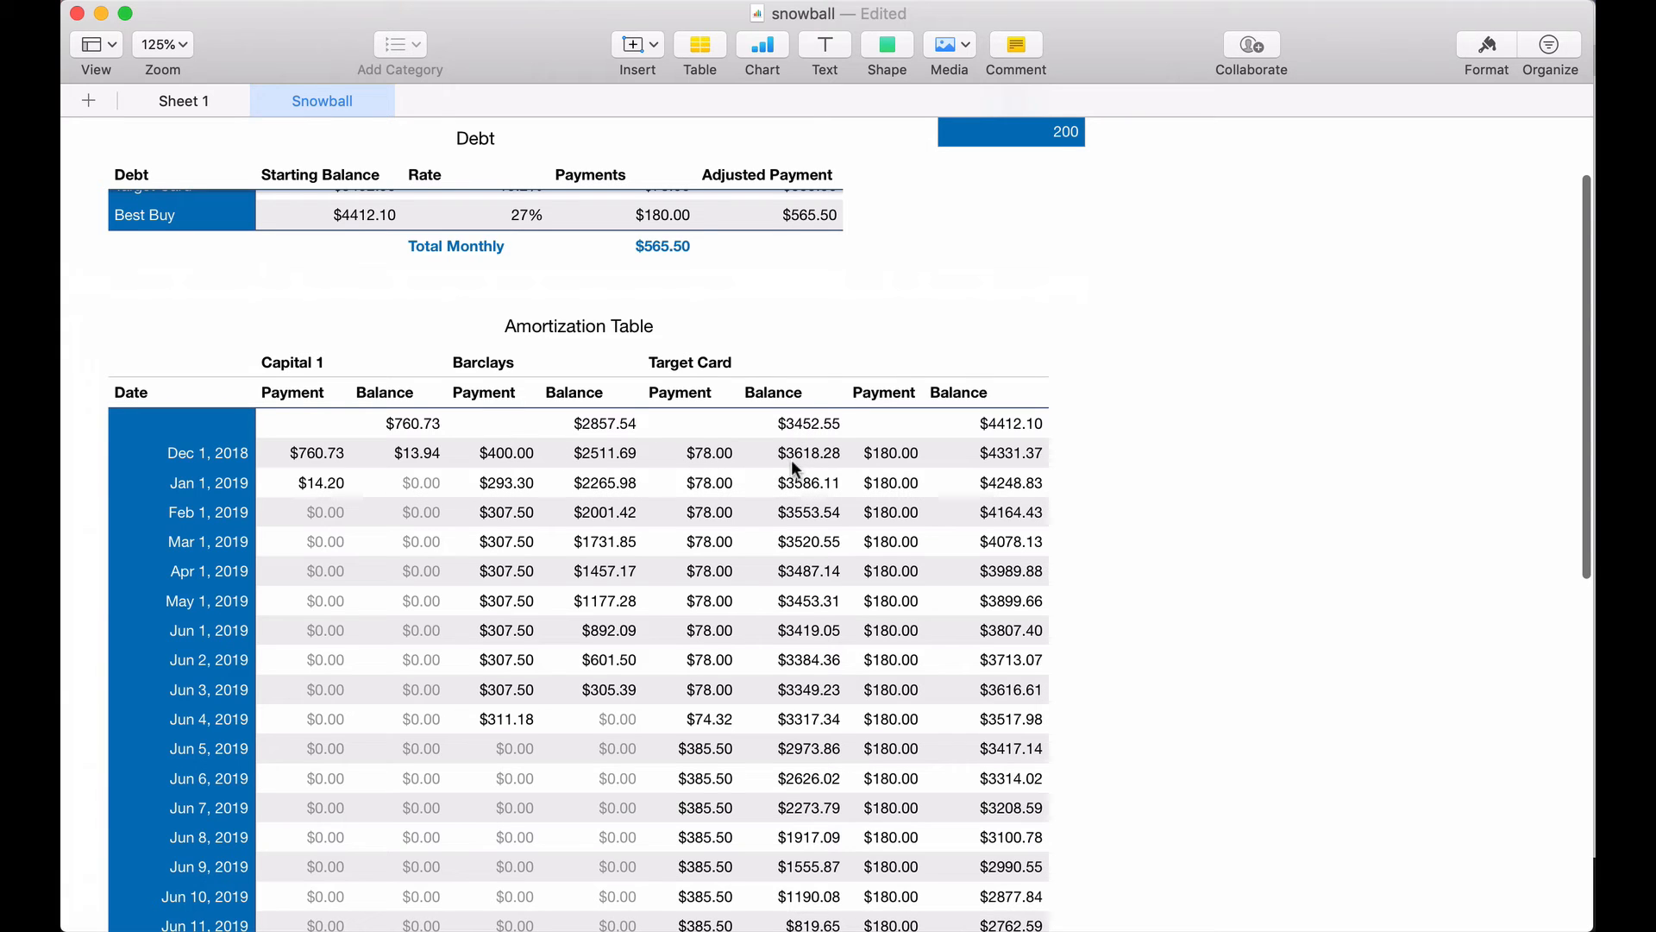
{"action": "scroll", "coordinate": [785, 485], "scroll_direction": "up", "scroll_amount": 2}
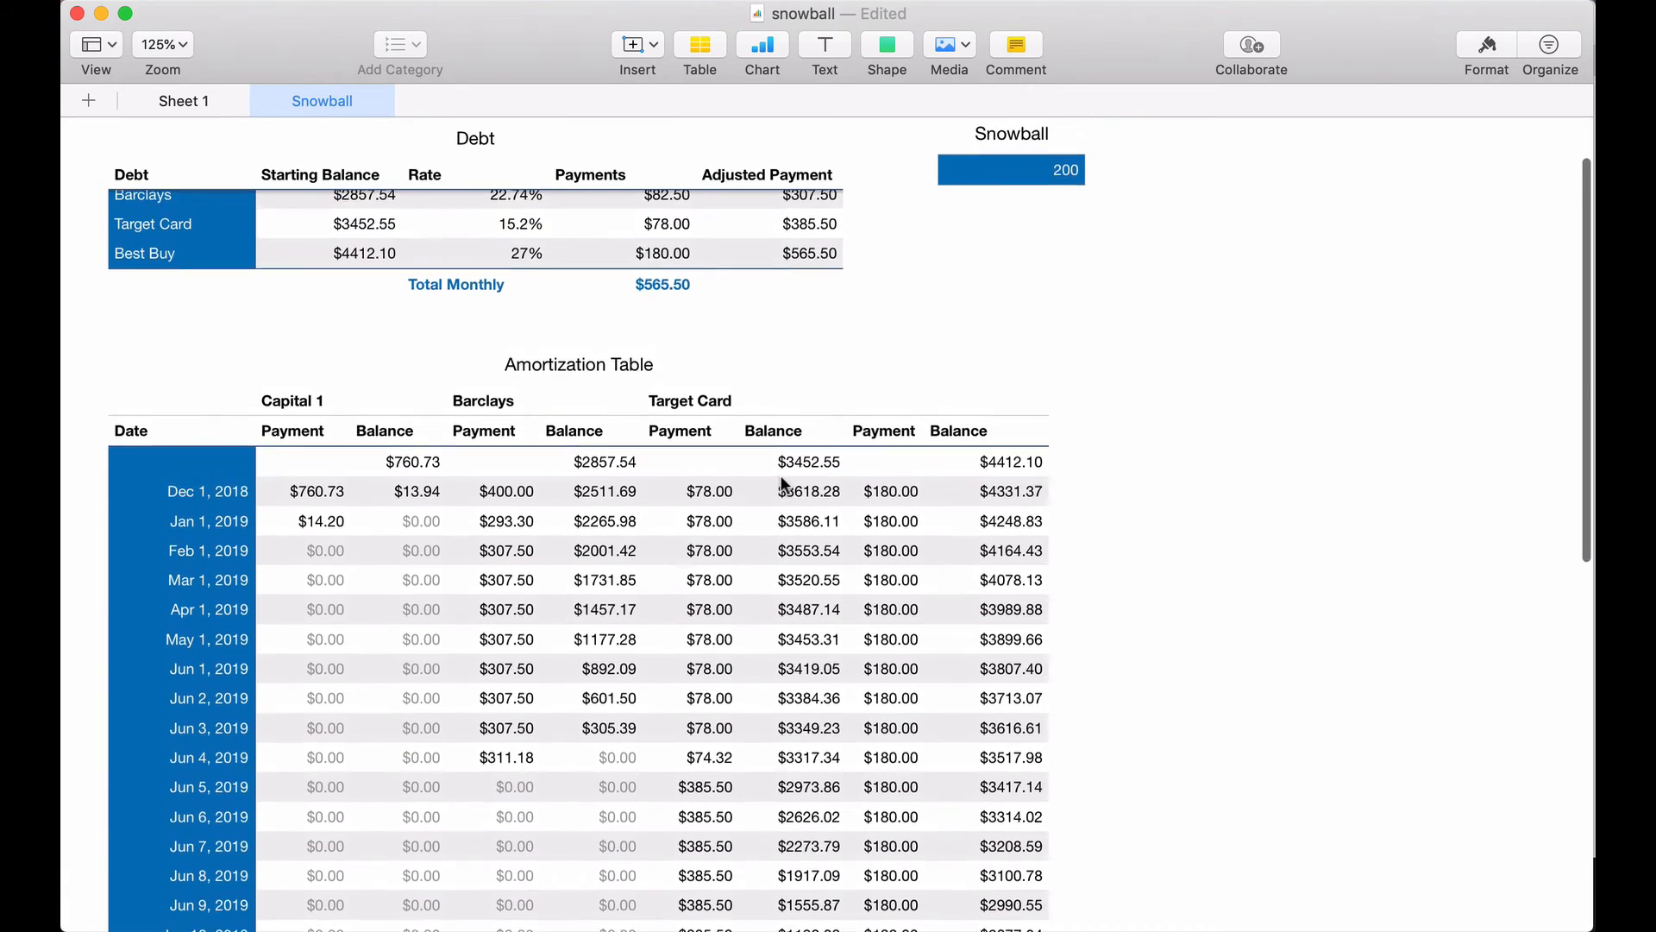
{"action": "scroll", "coordinate": [785, 483], "scroll_direction": "down", "scroll_amount": 2}
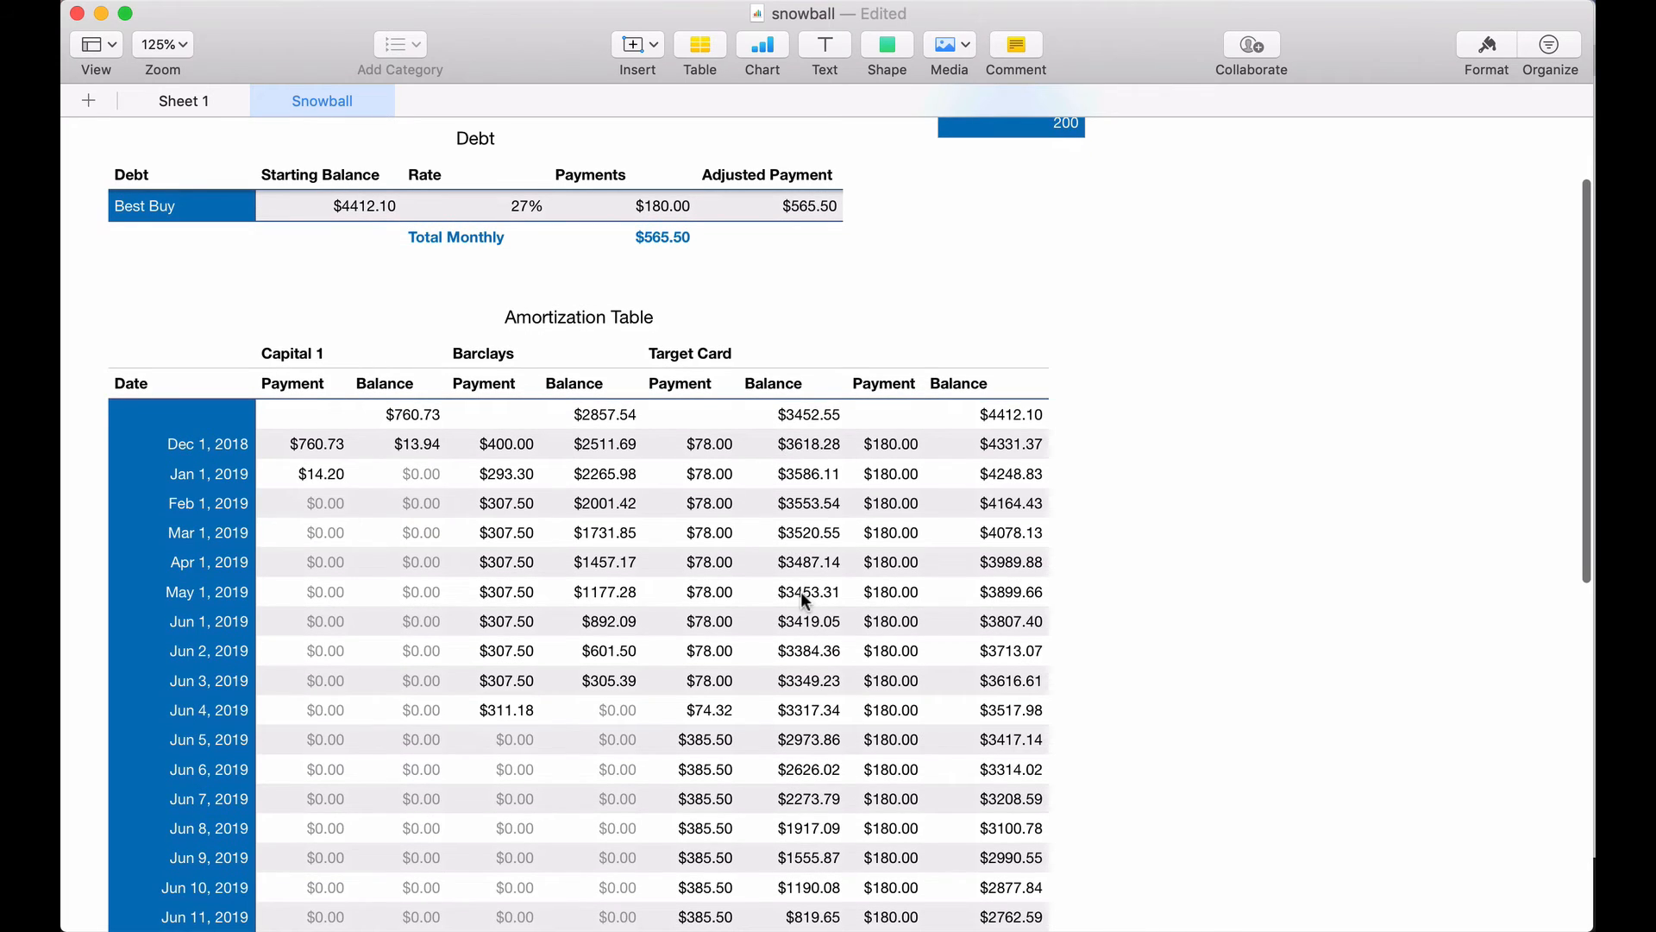
{"action": "scroll", "coordinate": [801, 592], "scroll_direction": "down", "scroll_amount": 5}
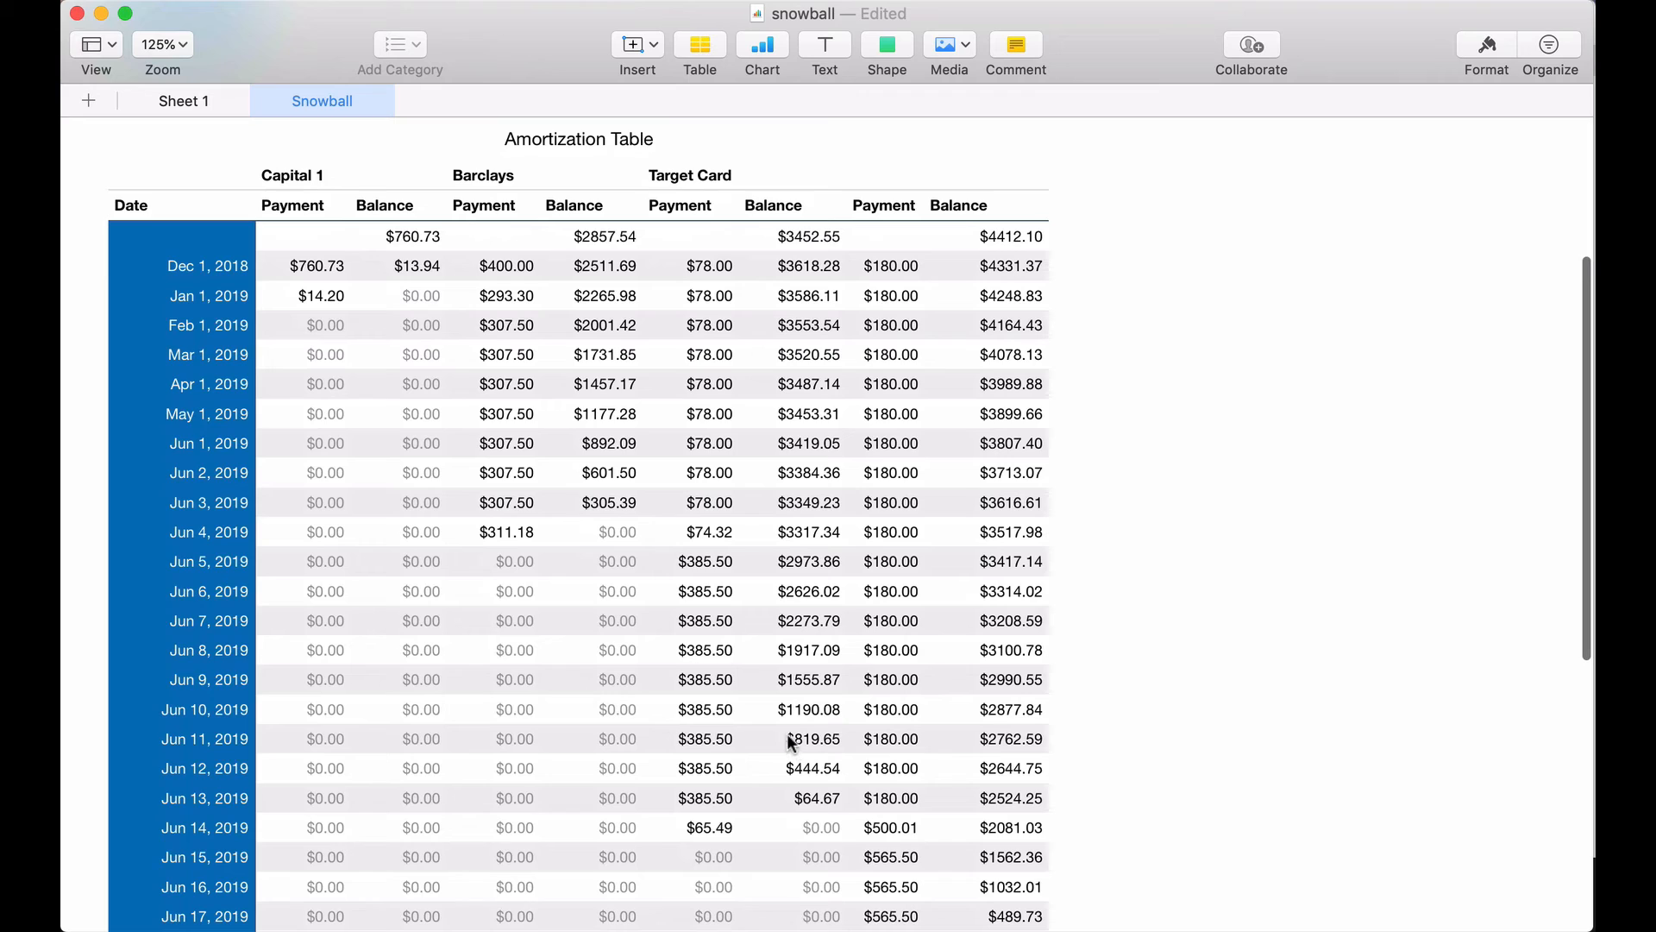
{"action": "scroll", "coordinate": [793, 742], "scroll_direction": "up", "scroll_amount": 5}
{"action": "scroll", "coordinate": [790, 734], "scroll_direction": "down", "scroll_amount": 5}
{"action": "scroll", "coordinate": [790, 733], "scroll_direction": "up", "scroll_amount": 5}
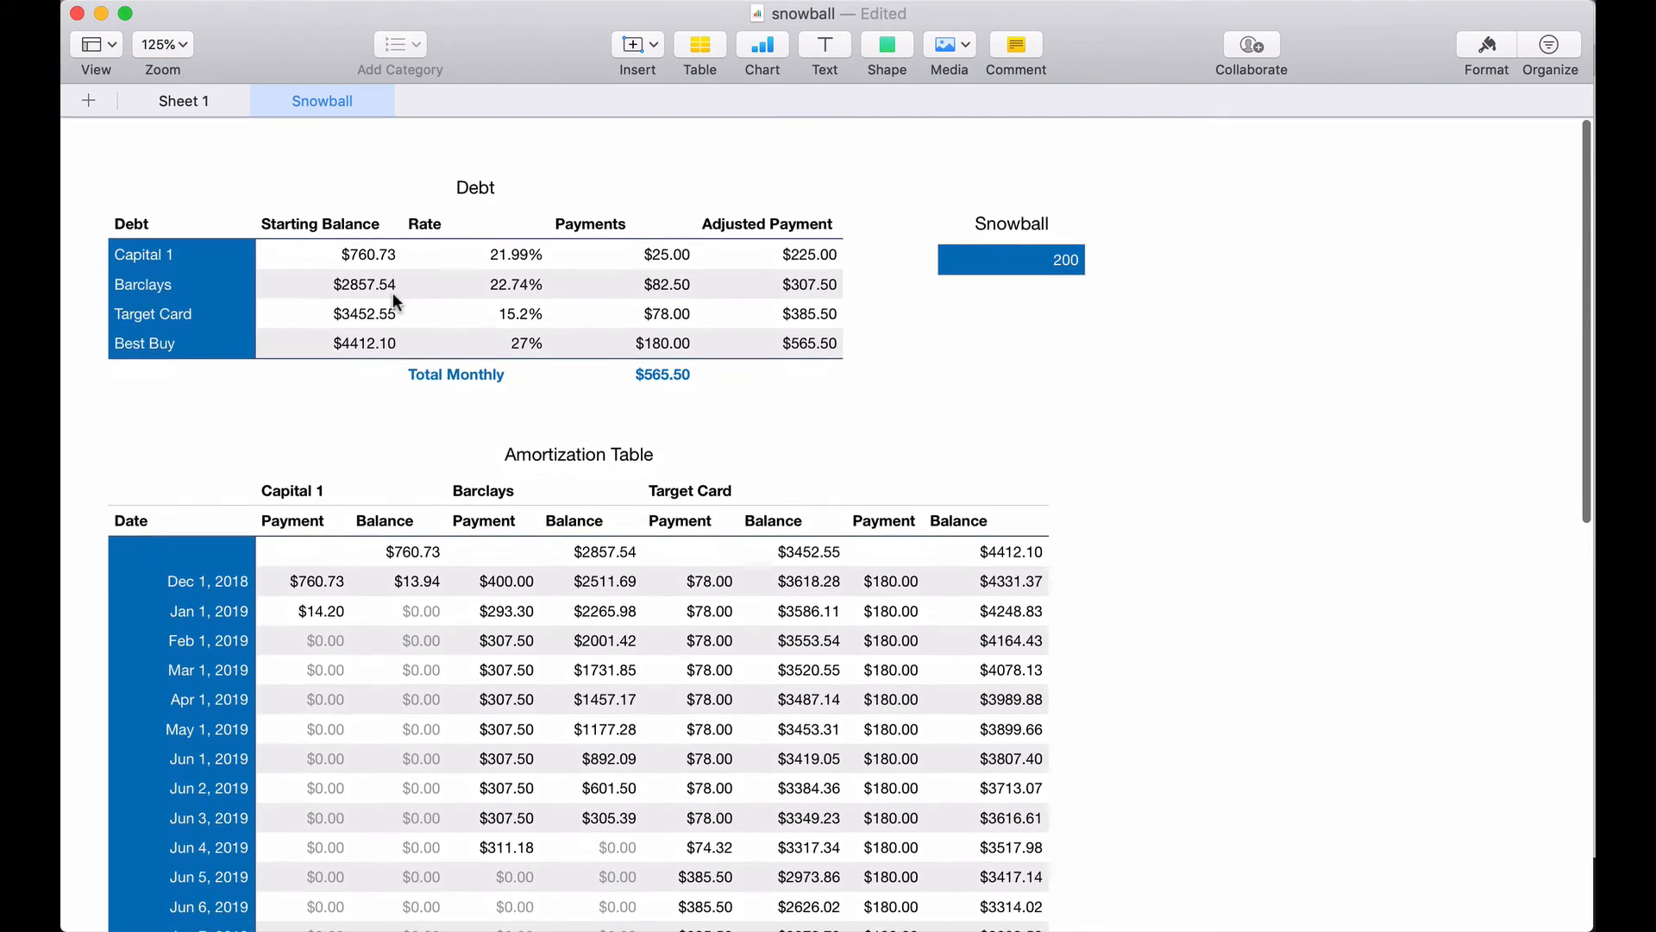
{"action": "scroll", "coordinate": [577, 536], "scroll_direction": "down", "scroll_amount": 2}
{"action": "scroll", "coordinate": [578, 536], "scroll_direction": "down", "scroll_amount": 3}
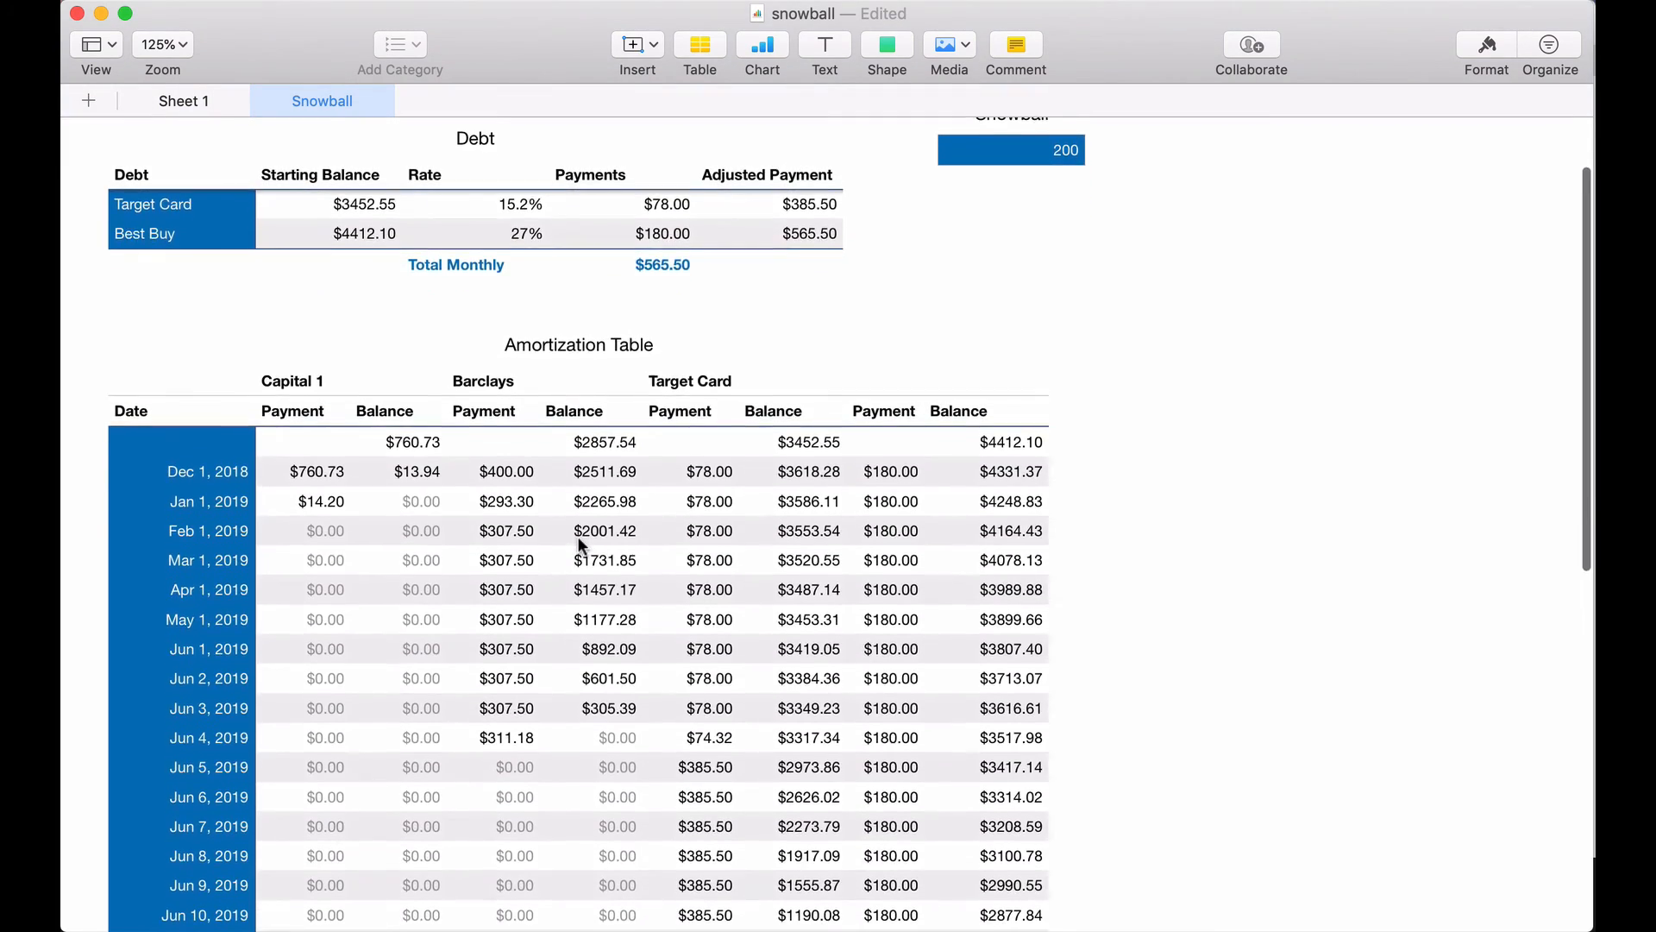
{"action": "scroll", "coordinate": [577, 536], "scroll_direction": "down", "scroll_amount": 2}
{"action": "scroll", "coordinate": [577, 536], "scroll_direction": "up", "scroll_amount": 6}
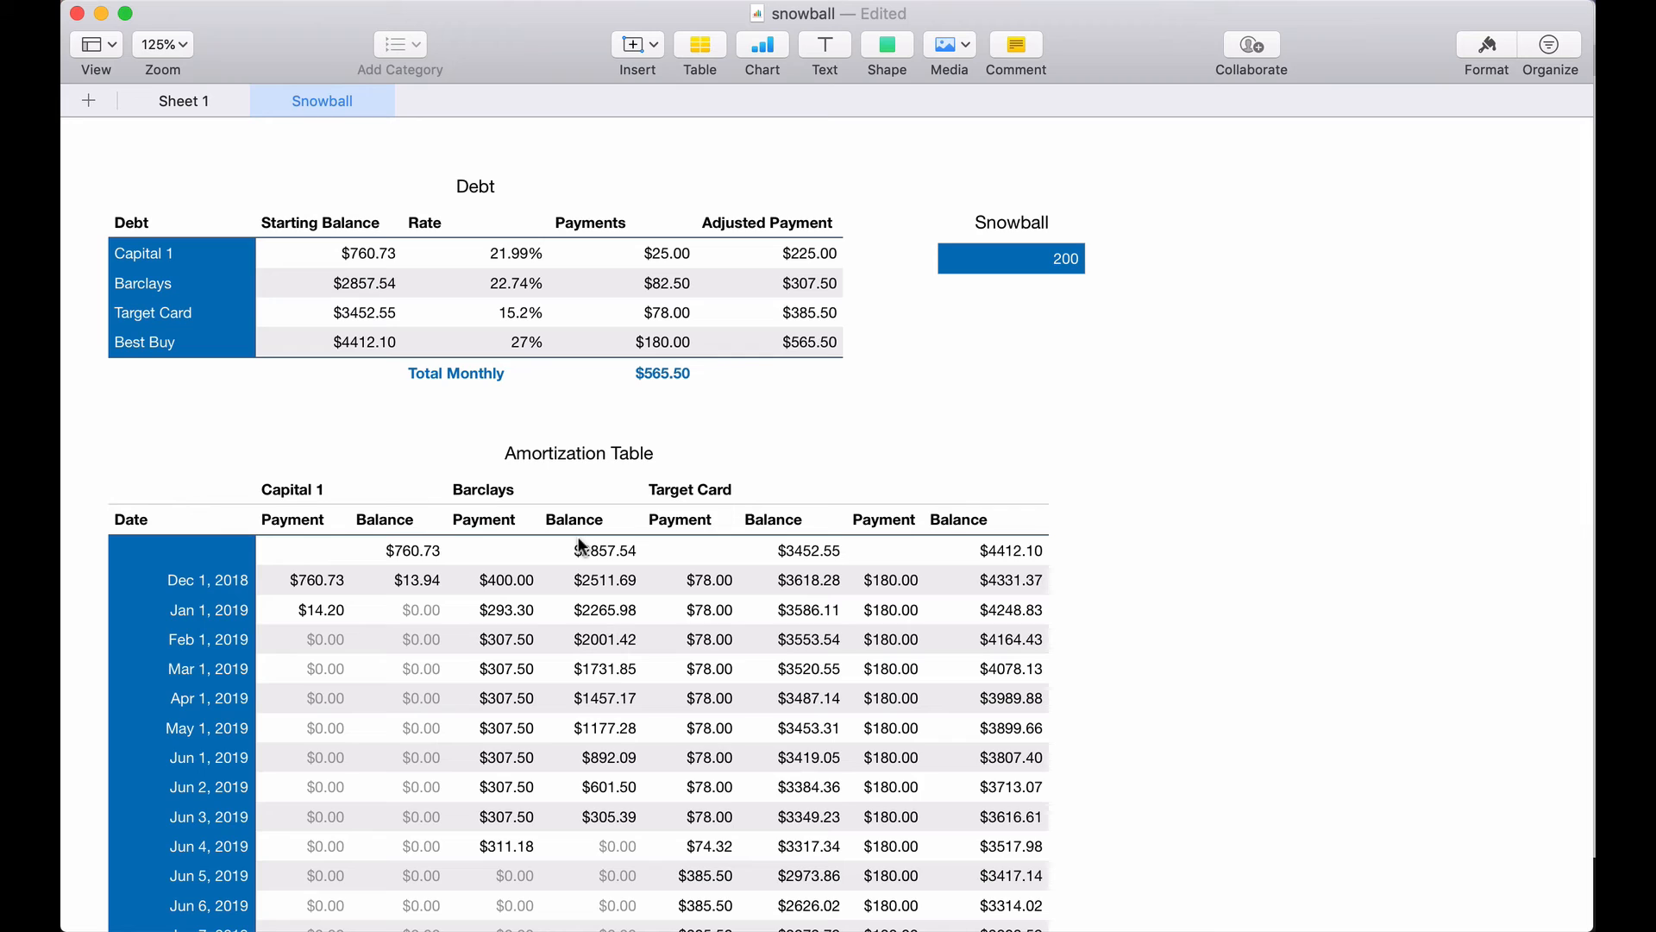
- Label the last debt section of the Amortization Table "Bestbuy" in cell N1
{"action": "left_click", "coordinate": [810, 492]}
{"action": "left_click", "coordinate": [882, 499]}
{"action": "type", "text": "Bets"}
{"action": "key", "text": "BackSpace"}
{"action": "key", "text": "BackSpace"}
{"action": "type", "text": "stbuy"}
{"action": "key", "text": "Return"}
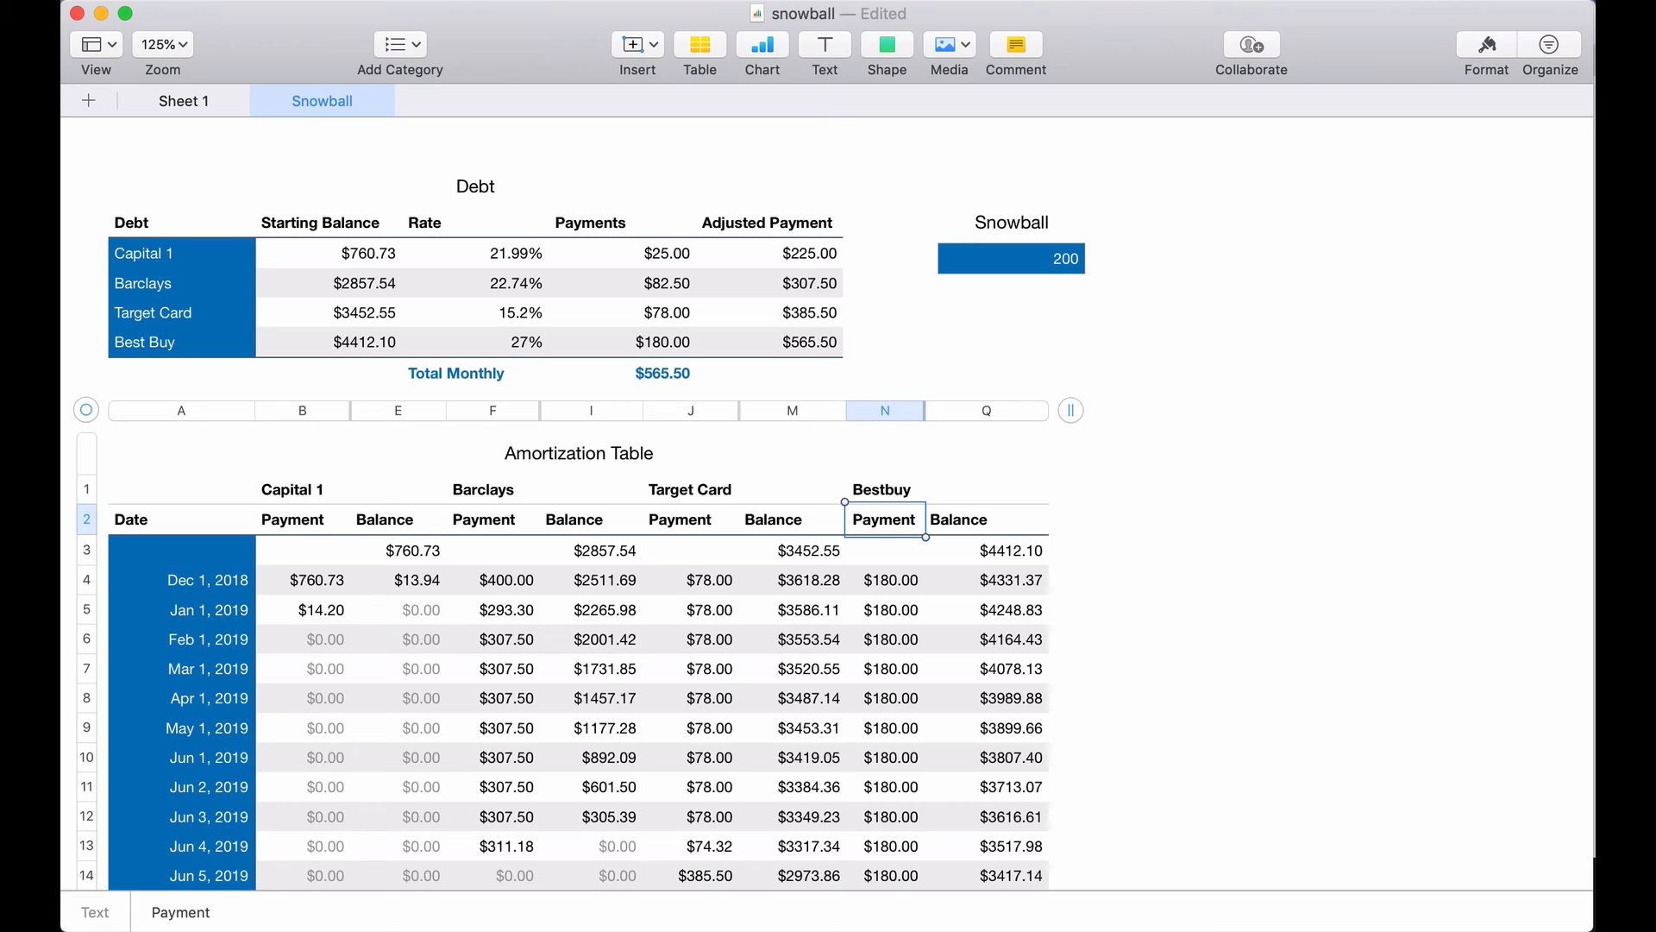
- Refill the Date column down to row 30 with monthly dates, continuing the pattern of Dec 1, 2018 and Jan 1, 2019
{"action": "scroll", "coordinate": [770, 718], "scroll_direction": "down", "scroll_amount": 8}
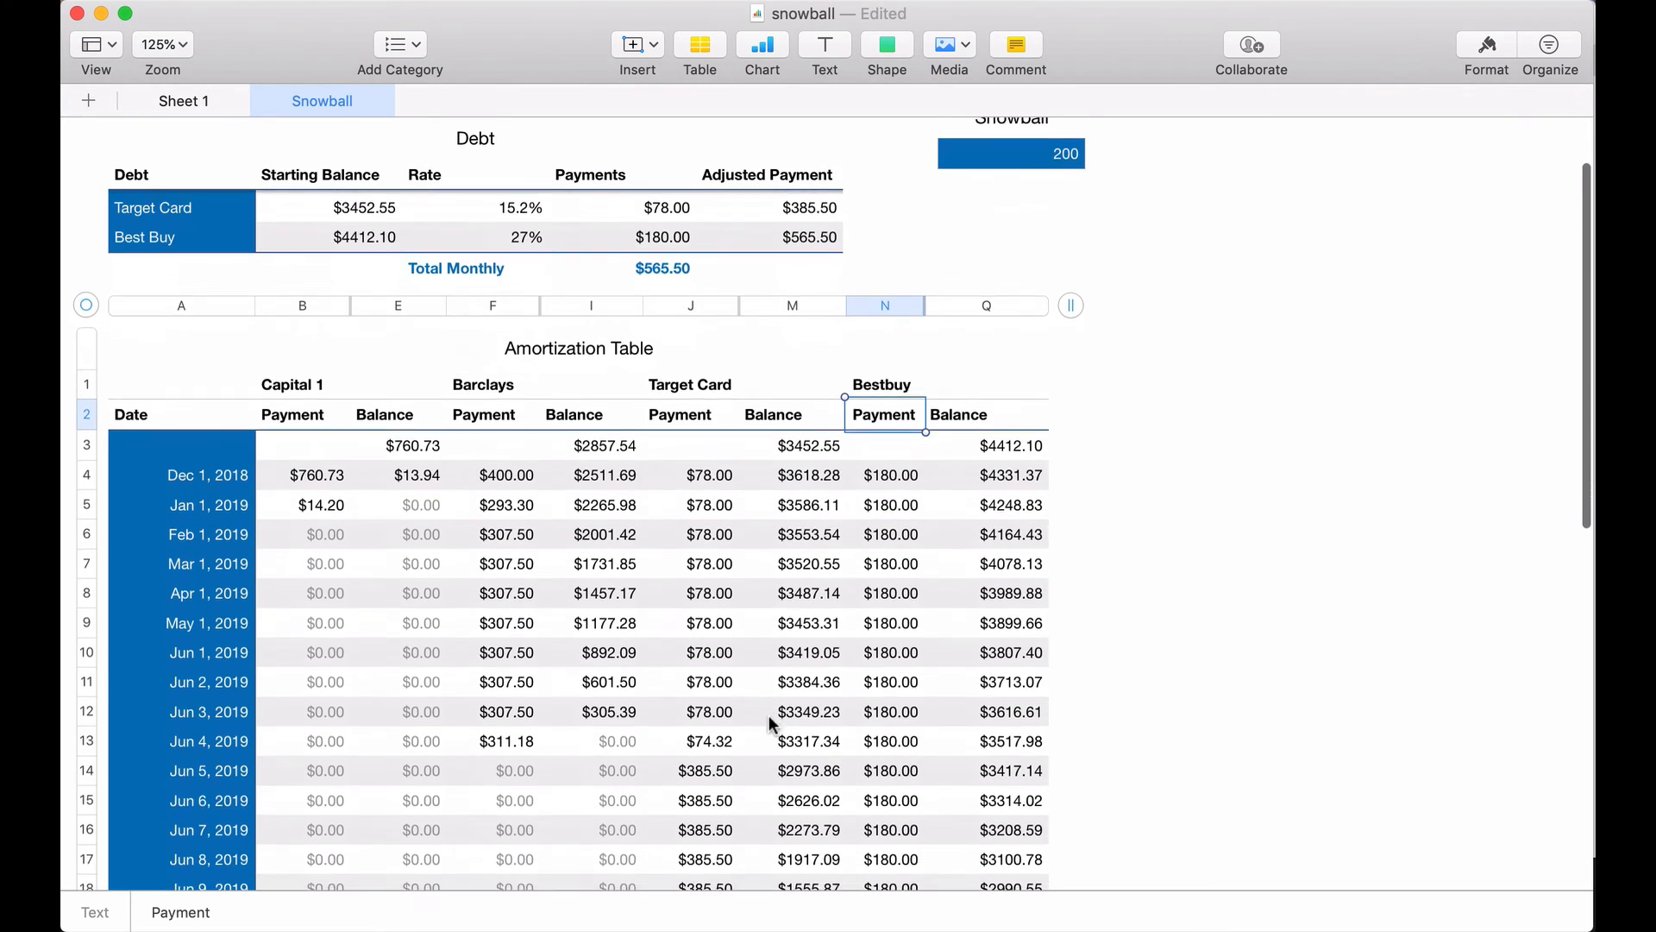
{"action": "scroll", "coordinate": [770, 717], "scroll_direction": "down", "scroll_amount": 6}
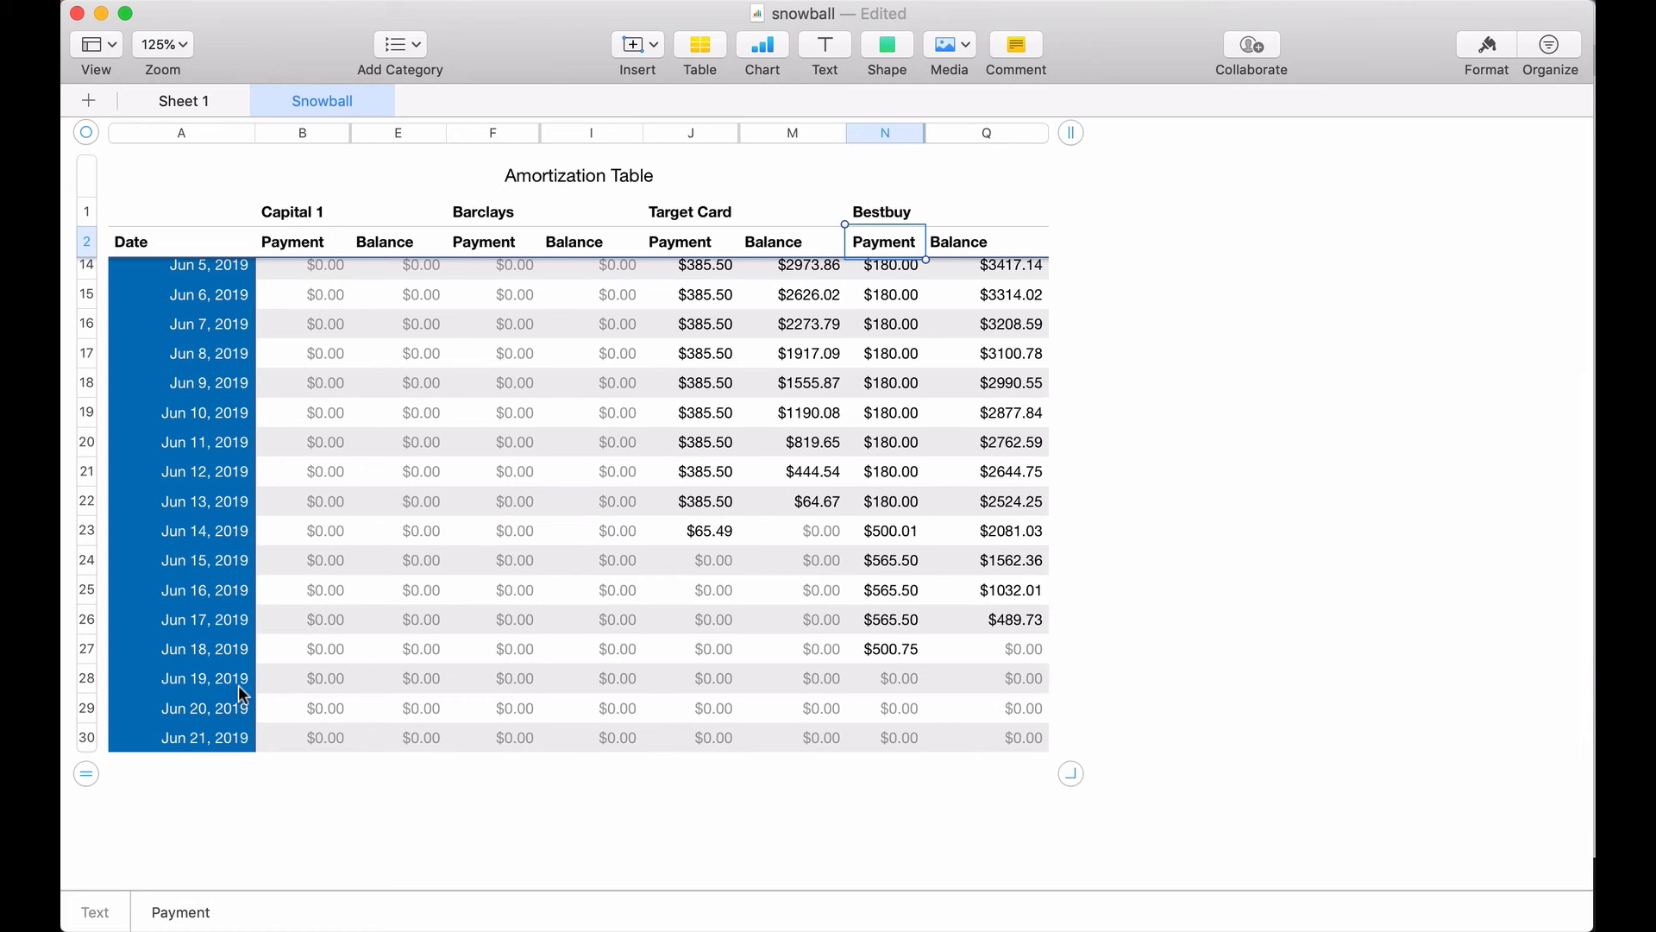
{"action": "scroll", "coordinate": [239, 690], "scroll_direction": "up", "scroll_amount": 4}
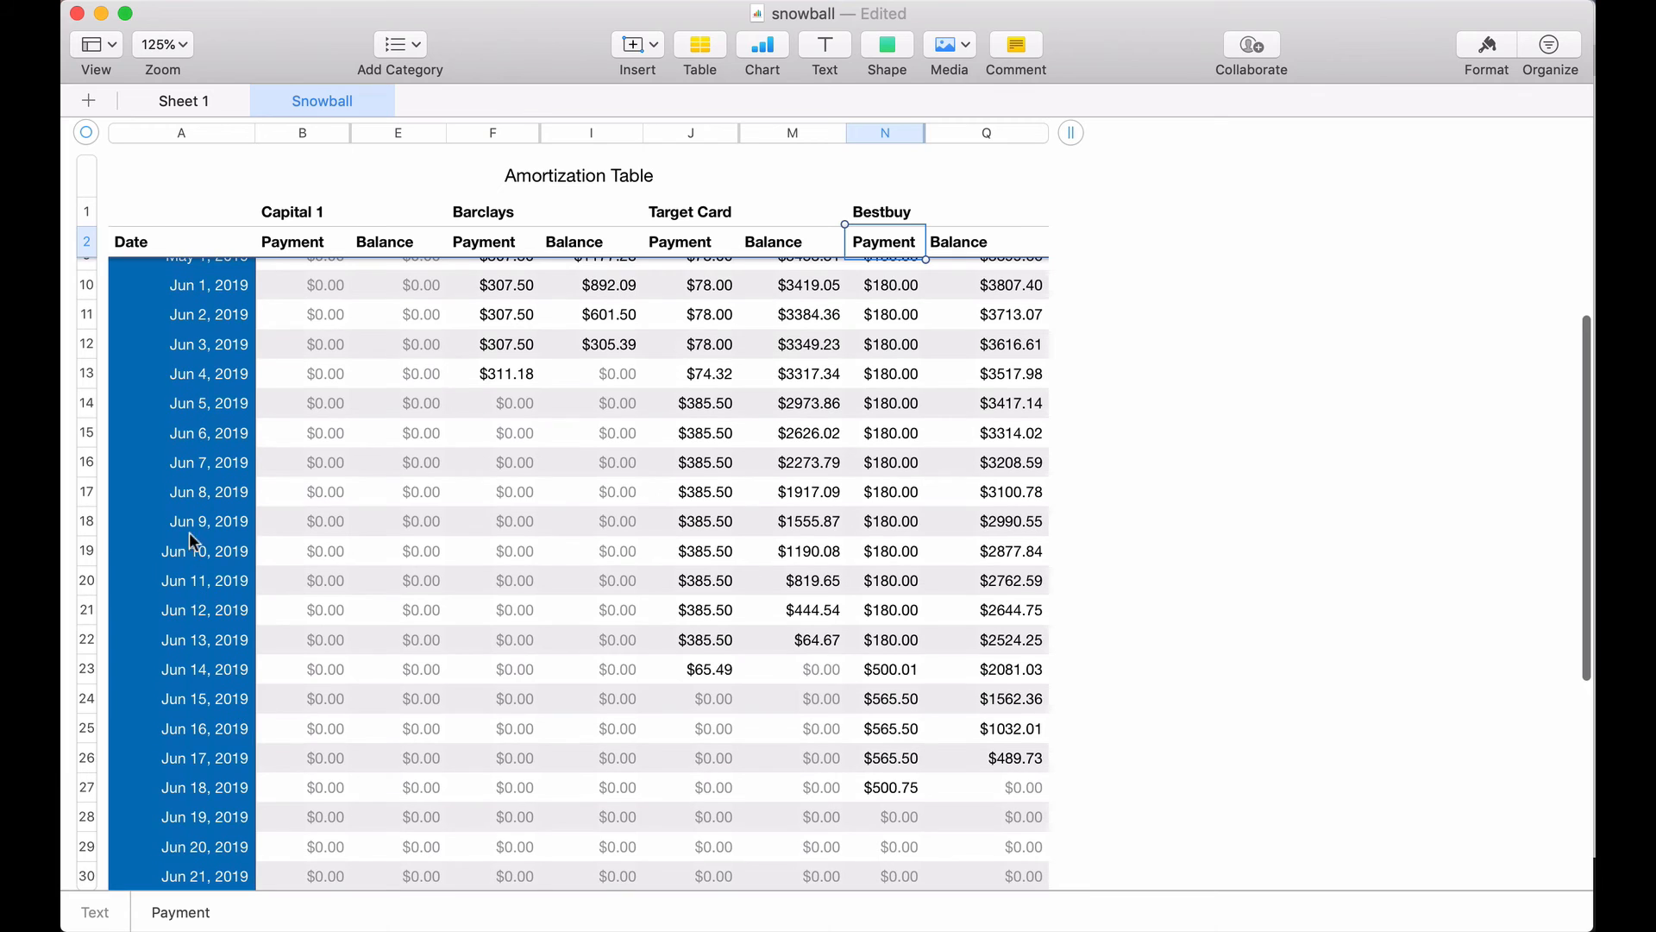
{"action": "scroll", "coordinate": [191, 498], "scroll_direction": "up", "scroll_amount": 7}
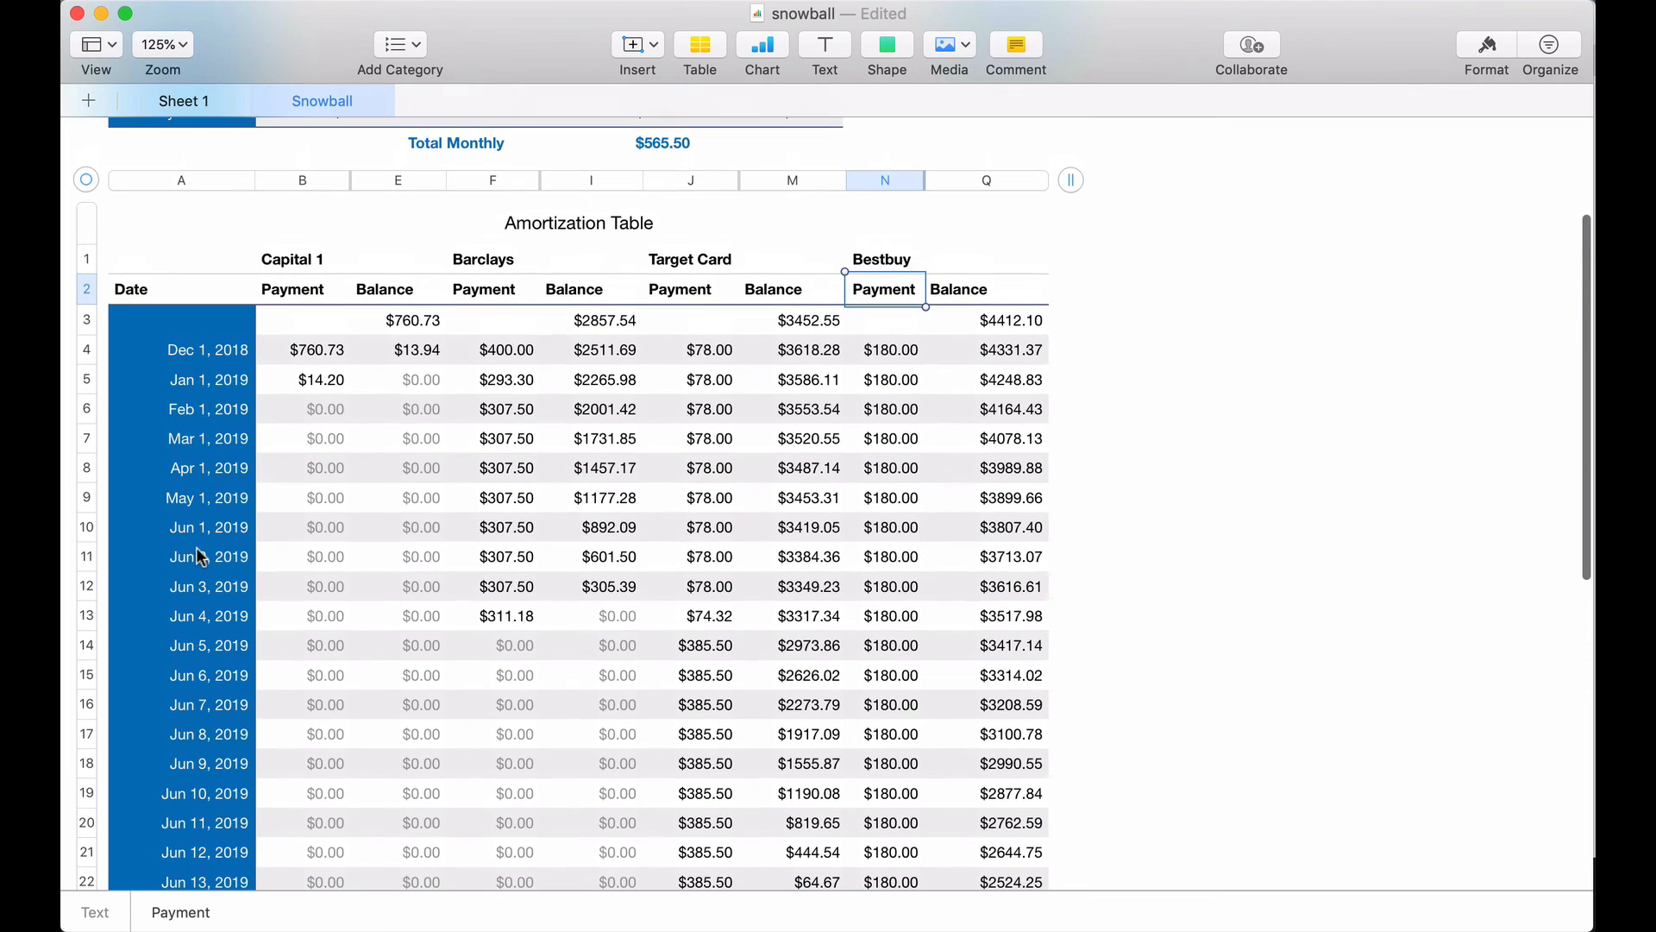
{"action": "left_click", "coordinate": [207, 349]}
{"action": "left_click", "coordinate": [201, 379], "text": "shift"}
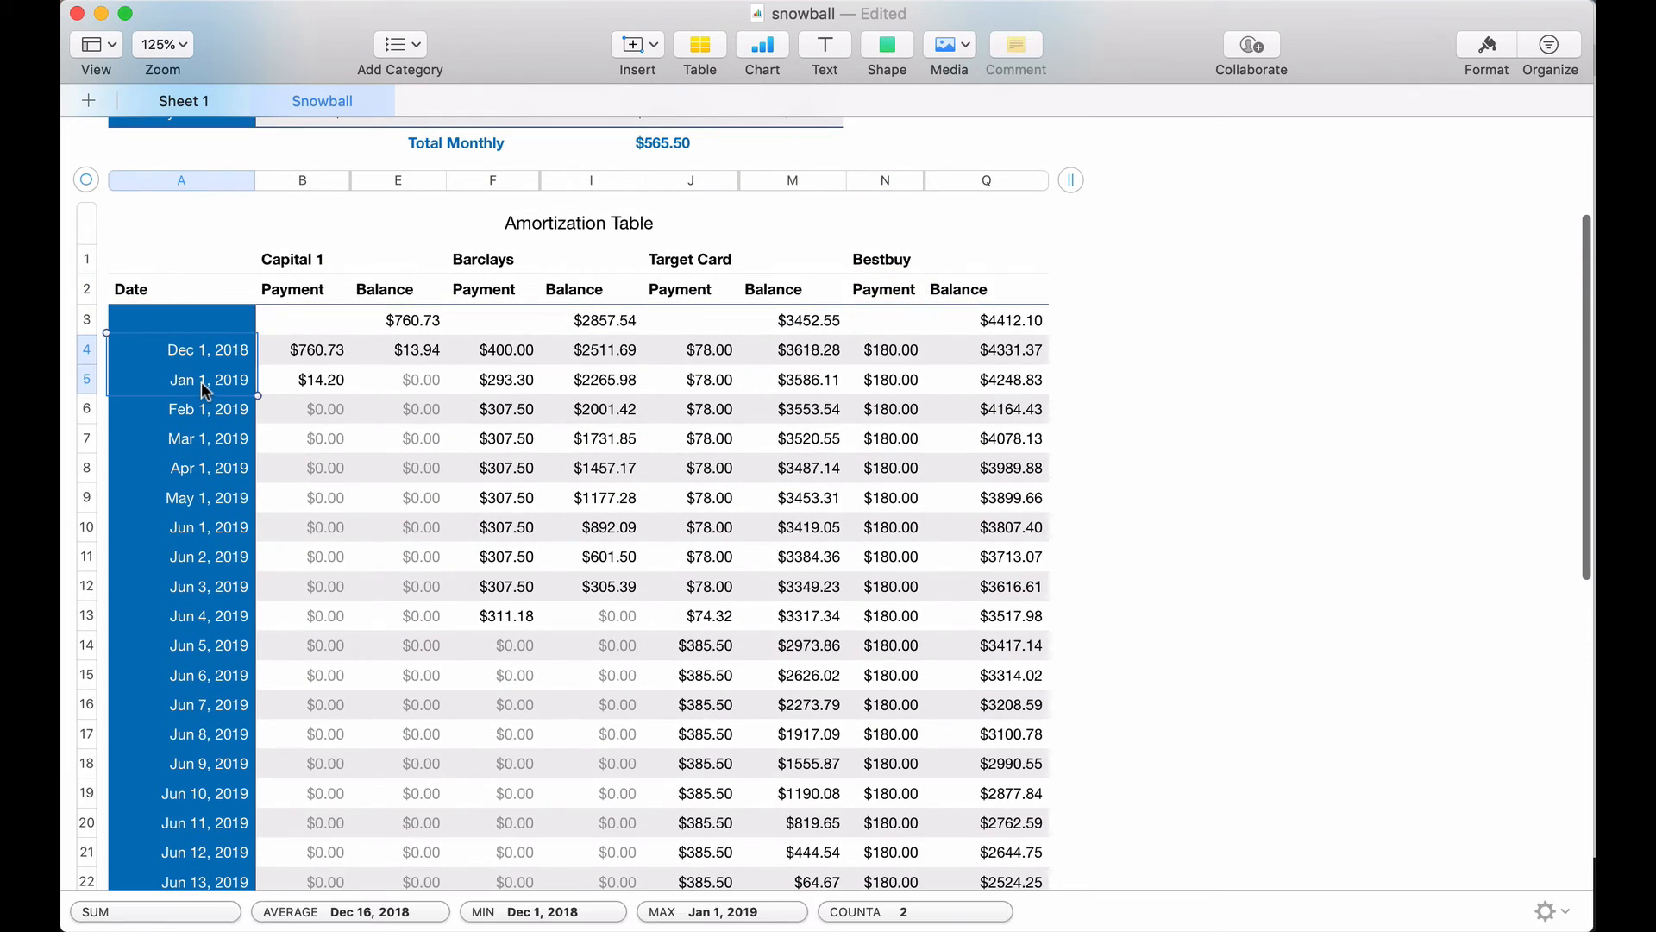
{"action": "left_click_drag", "start_coordinate": [176, 395], "coordinate": [179, 789]}
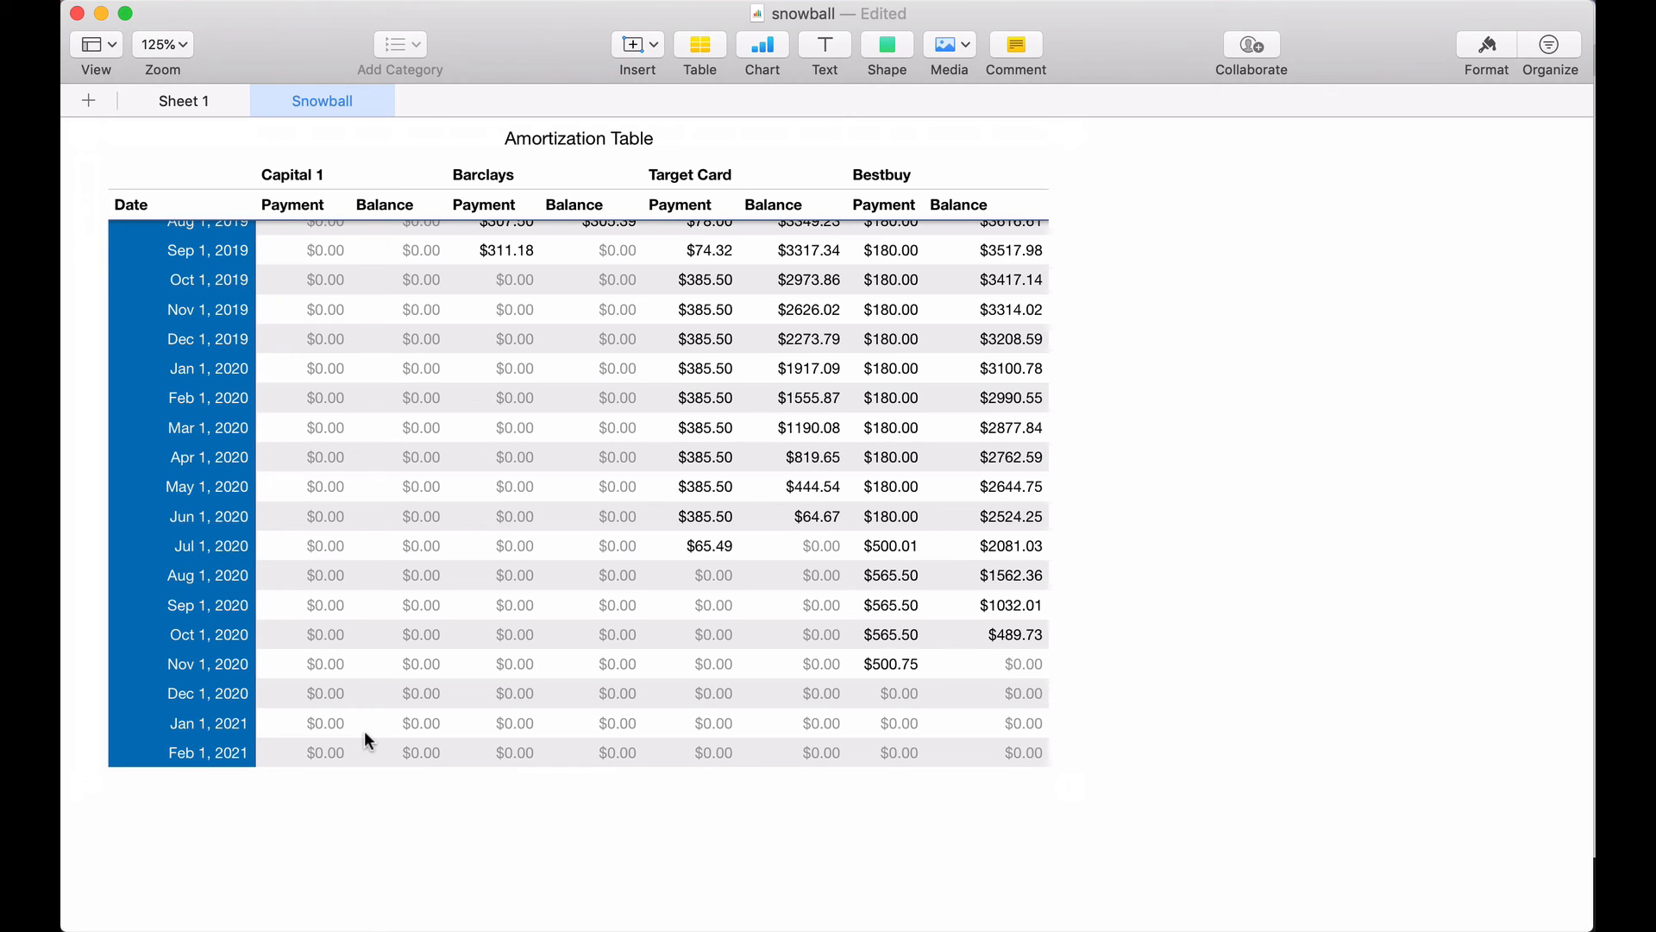
- Inspect the formula of the Total Monthly amount in the Debt table
{"action": "scroll", "coordinate": [364, 732], "scroll_direction": "up", "scroll_amount": 10}
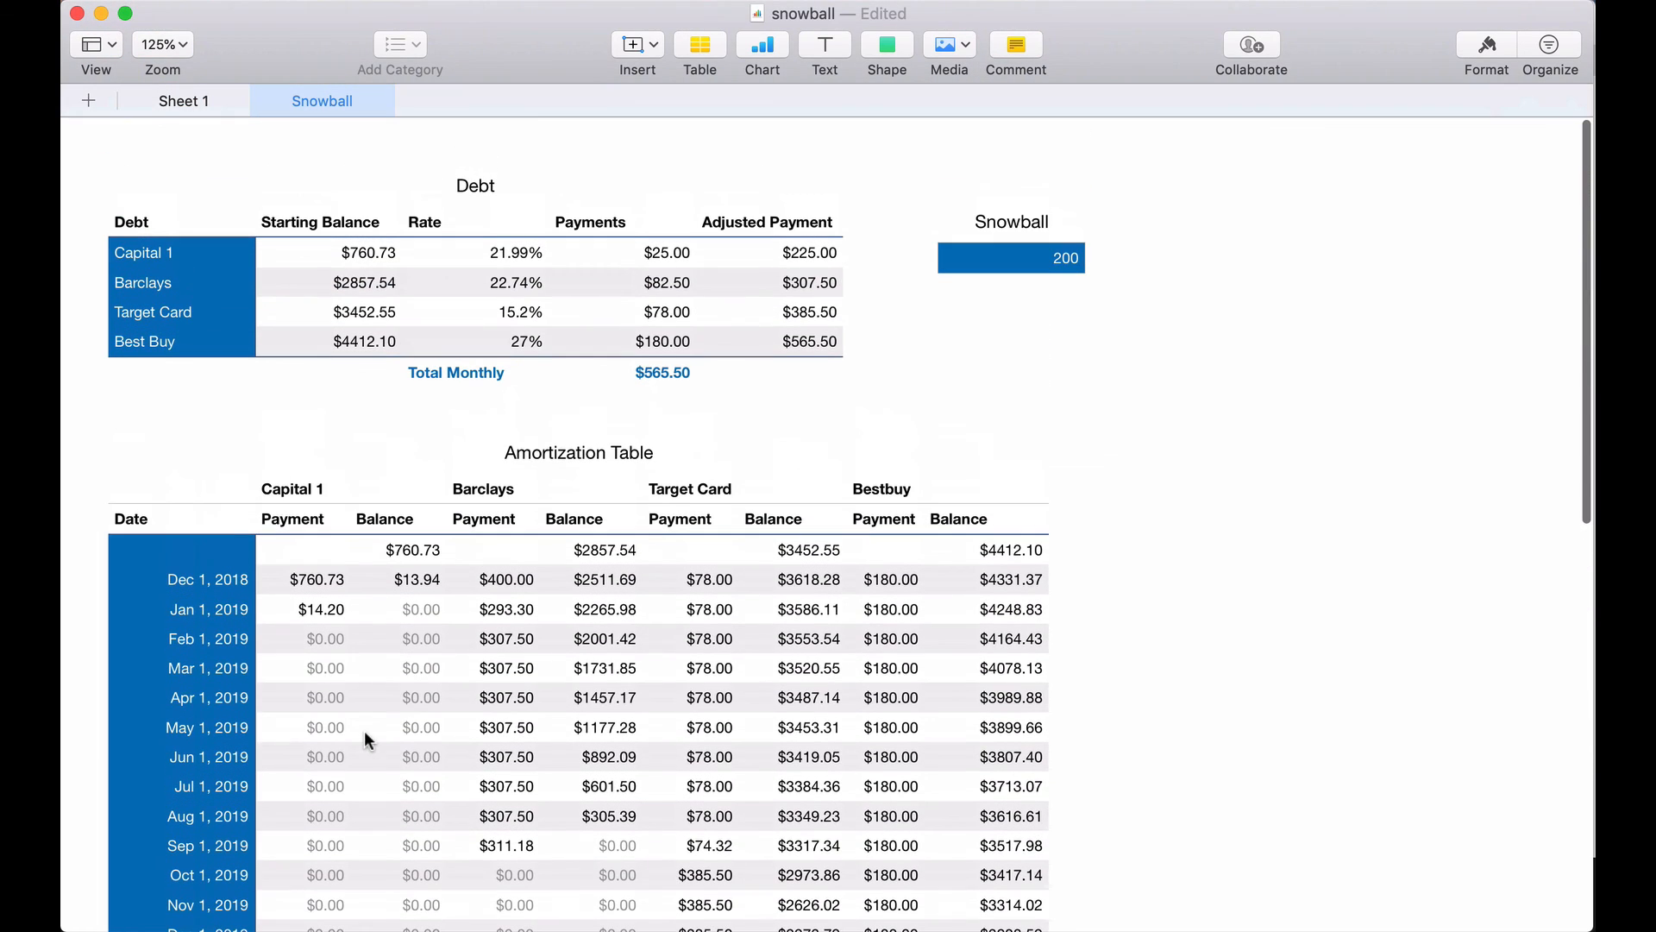
{"action": "double_click", "coordinate": [660, 372]}
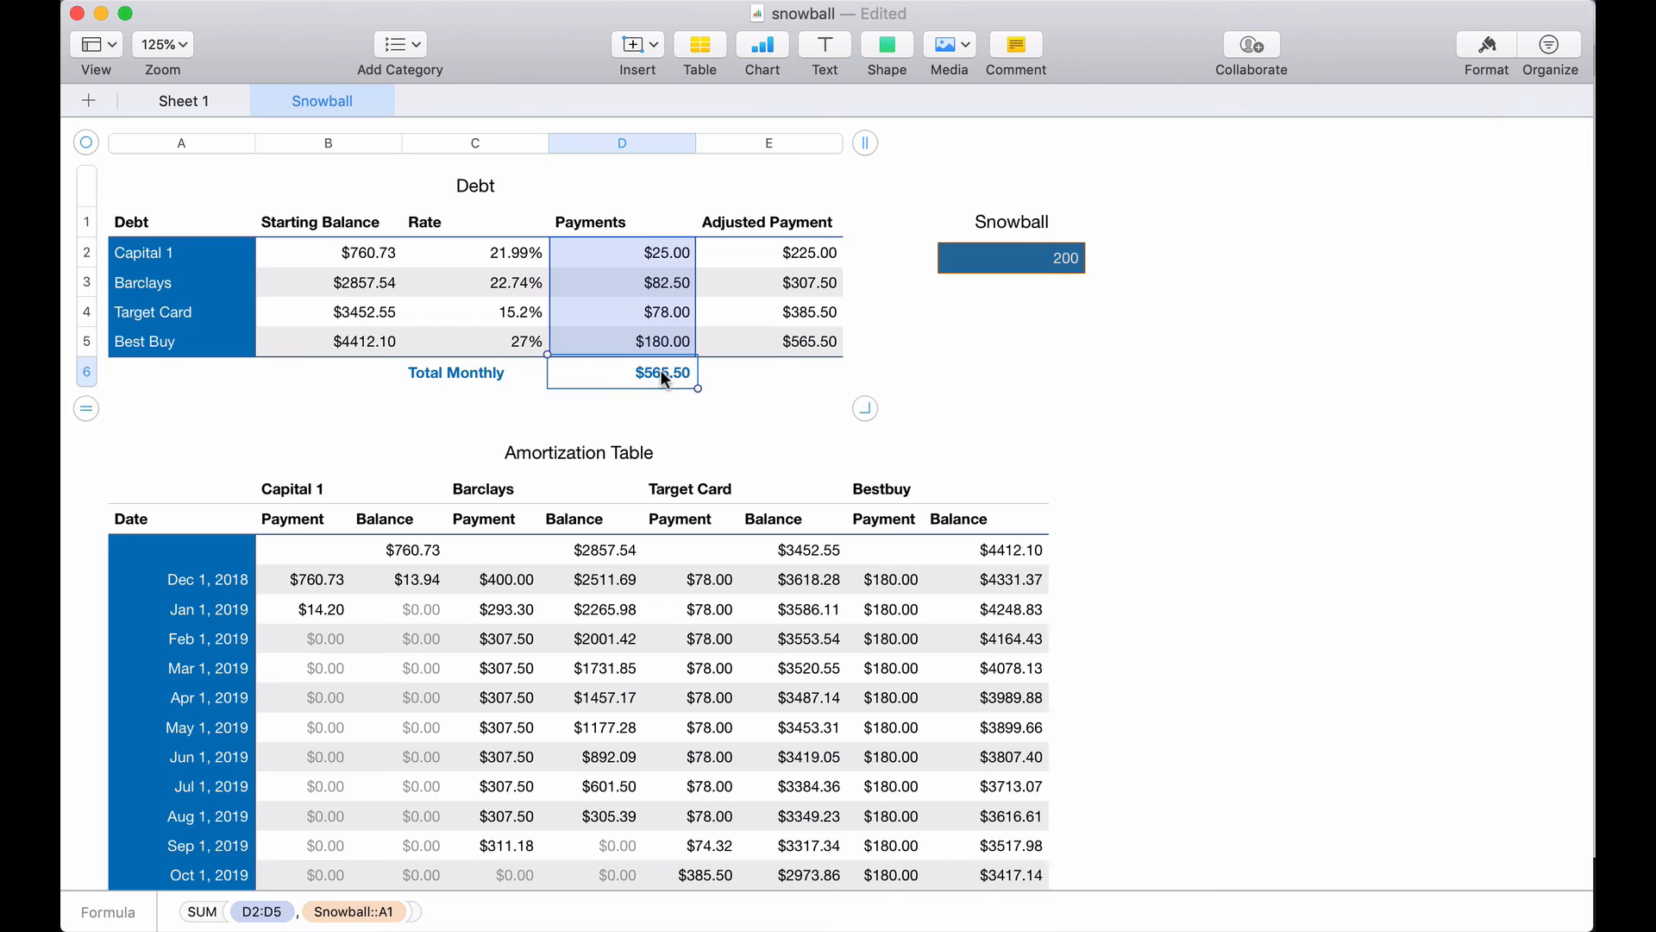